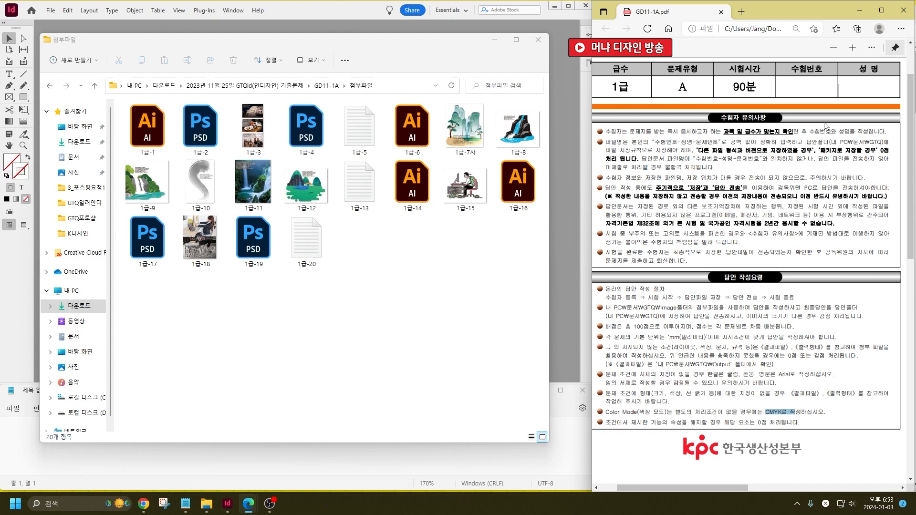
Look over the exam sheet and the supplied exercise files 1급-1 to 1급-20 in the 첨부파일 folder.
{"action": "left_click", "coordinate": [806, 89]}
{"action": "left_click", "coordinate": [869, 90]}
{"action": "left_click", "coordinate": [869, 91]}
{"action": "left_click", "coordinate": [871, 92]}
{"action": "left_click_drag", "start_coordinate": [518, 339], "coordinate": [122, 101]}
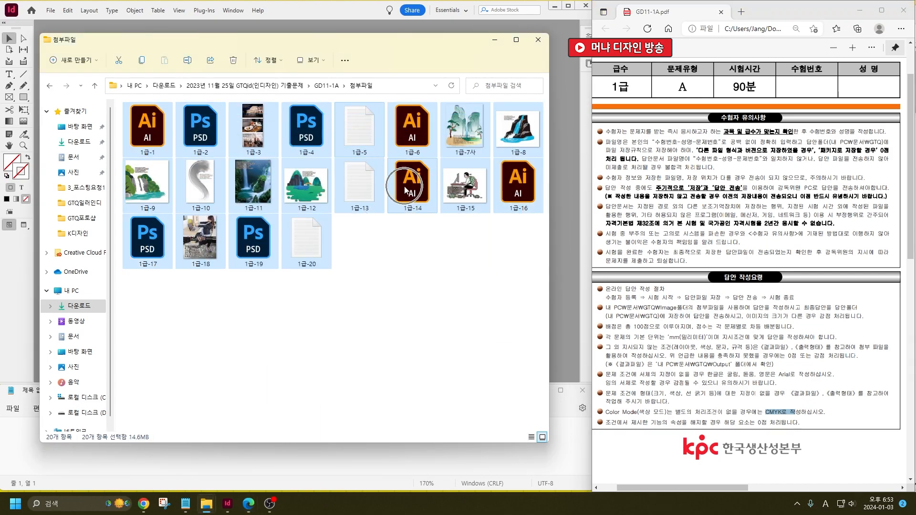
{"action": "left_click", "coordinate": [415, 292]}
Open the 1급-5 text file and read through its full content.
{"action": "double_click", "coordinate": [365, 131]}
{"action": "scroll", "coordinate": [331, 299], "scroll_direction": "down", "scroll_amount": 1}
{"action": "scroll", "coordinate": [330, 300], "scroll_direction": "down", "scroll_amount": 4}
{"action": "scroll", "coordinate": [330, 294], "scroll_direction": "up", "scroll_amount": 5}
{"action": "scroll", "coordinate": [330, 294], "scroll_direction": "down", "scroll_amount": 1}
{"action": "scroll", "coordinate": [329, 295], "scroll_direction": "up", "scroll_amount": 1}
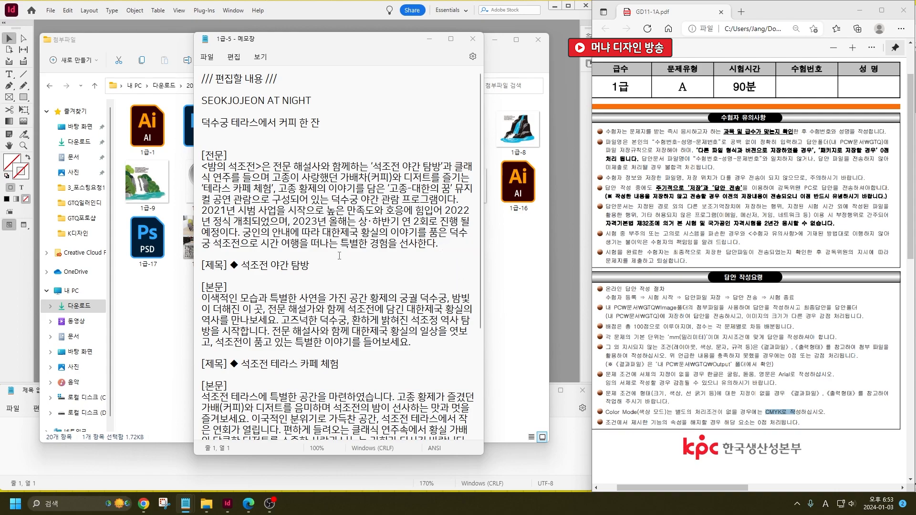
Examine how the text file marks its intro, title and body sections, and close it.
{"action": "left_click_drag", "start_coordinate": [197, 166], "coordinate": [206, 301]}
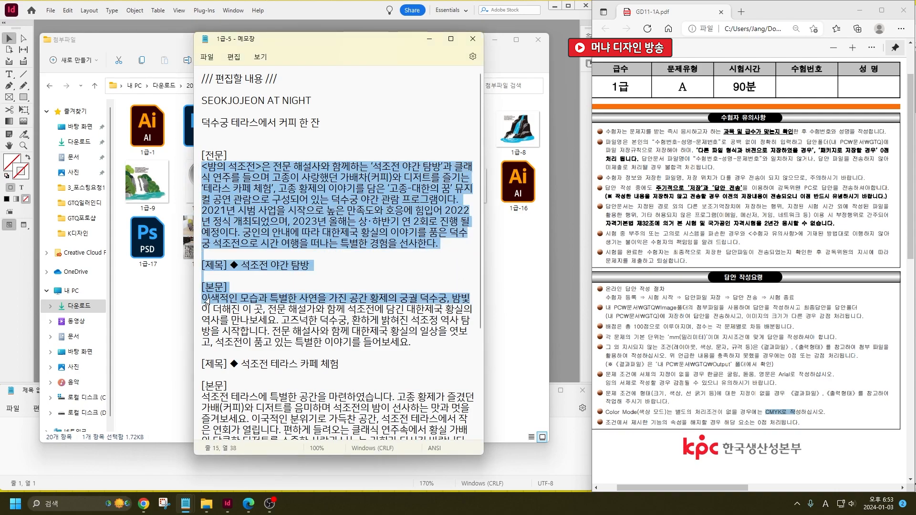
{"action": "left_click", "coordinate": [253, 275]}
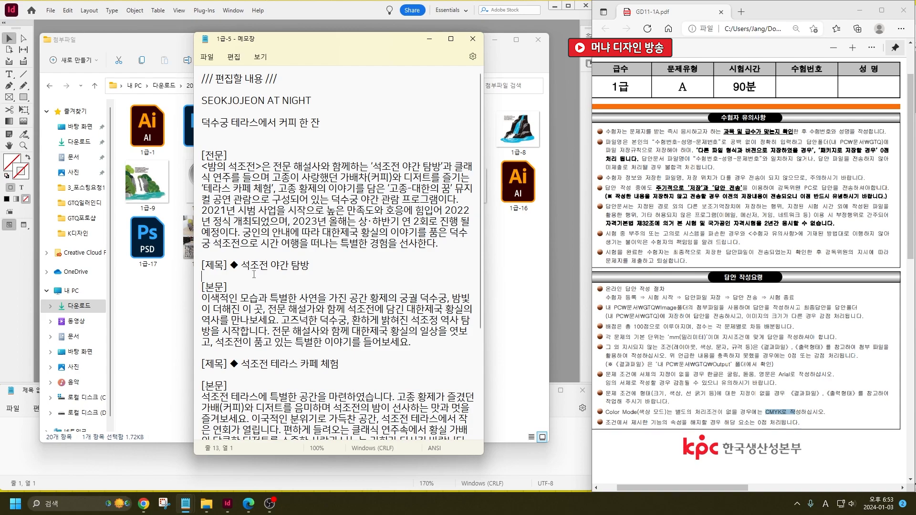
{"action": "double_click", "coordinate": [231, 154]}
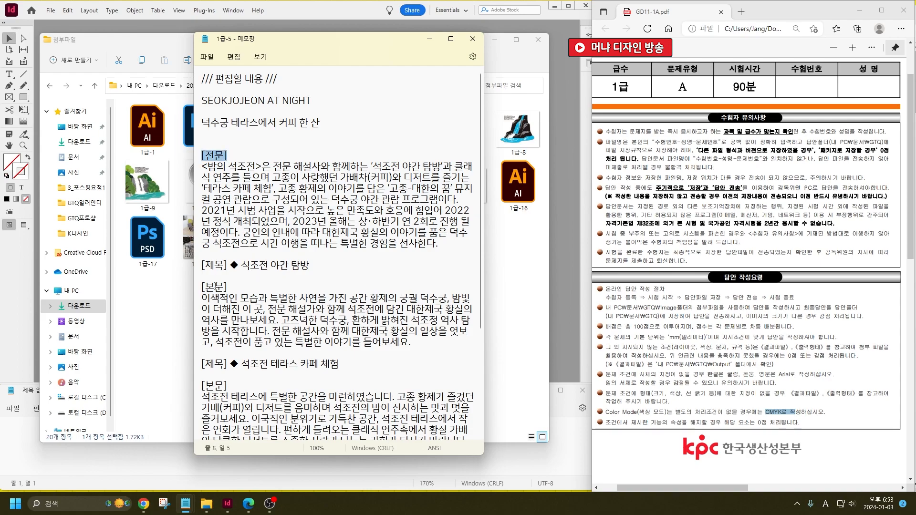
{"action": "double_click", "coordinate": [223, 286]}
{"action": "left_click", "coordinate": [215, 384]}
{"action": "left_click", "coordinate": [473, 39]}
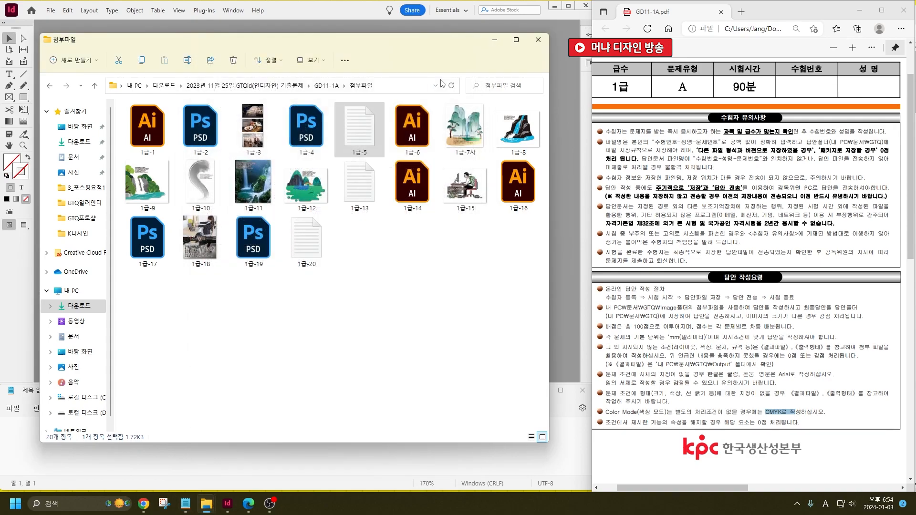
Put the file folder away and check the exam instructions for the required measurement unit and colour mode.
{"action": "left_click", "coordinate": [494, 39]}
{"action": "left_click", "coordinate": [707, 361]}
{"action": "left_click_drag", "start_coordinate": [668, 337], "coordinate": [713, 338]}
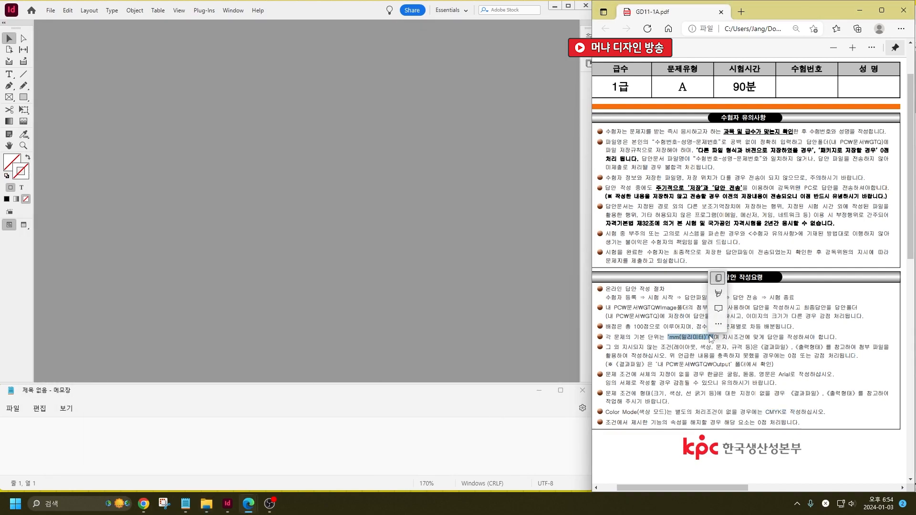
{"action": "left_click_drag", "start_coordinate": [765, 413], "coordinate": [783, 412]}
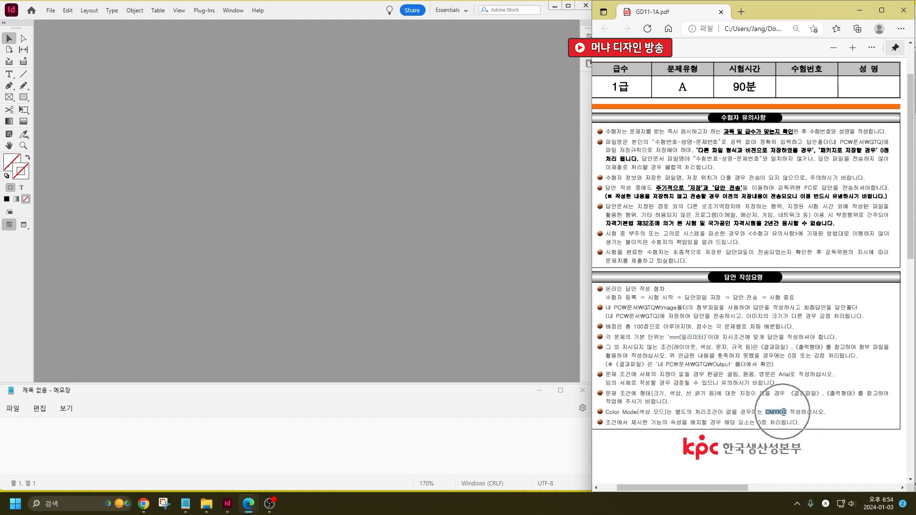
Write the reminder "mm / cmyk" in the blank Notepad note.
{"action": "left_click", "coordinate": [309, 430]}
{"action": "type", "text": "MM"}
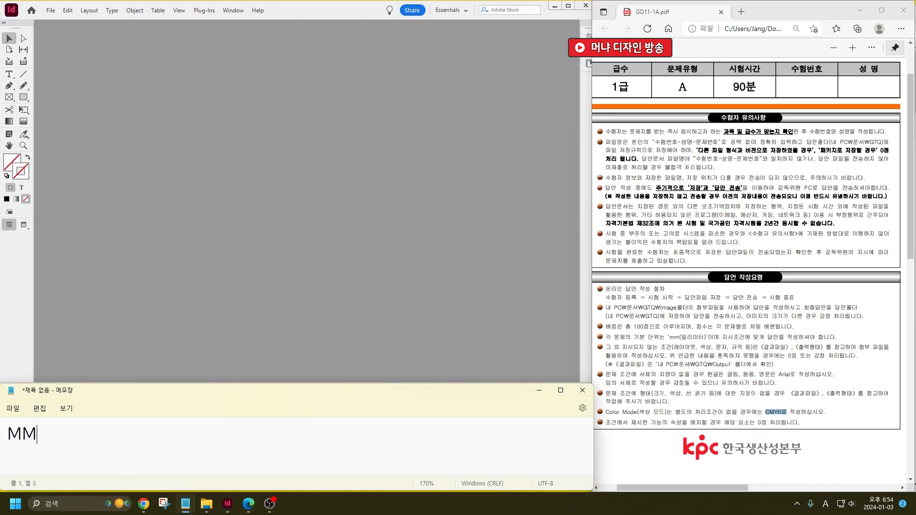
{"action": "key", "text": "BackSpace"}
{"action": "key", "text": "BackSpace"}
{"action": "type", "text": "m m"}
{"action": "key", "text": "BackSpace"}
{"action": "key", "text": "BackSpace"}
{"action": "type", "text": "m / cmyk"}
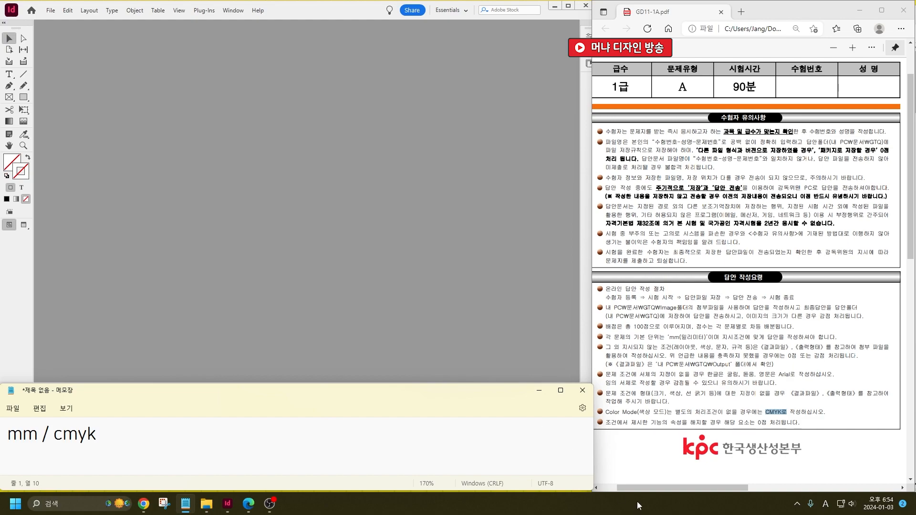
Bring up the first exercise's specification and start a new InDesign document named 11-1.
{"action": "left_click_drag", "start_coordinate": [667, 488], "coordinate": [791, 494]}
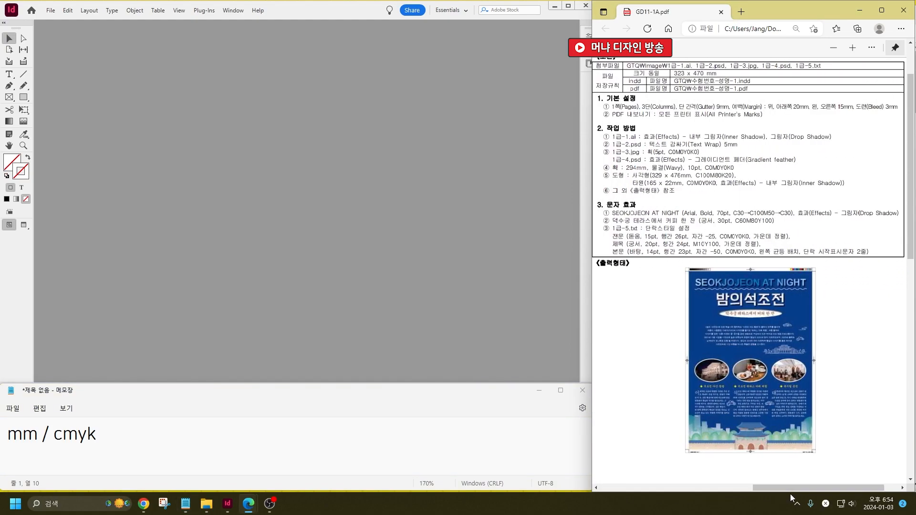
{"action": "left_click", "coordinate": [196, 168]}
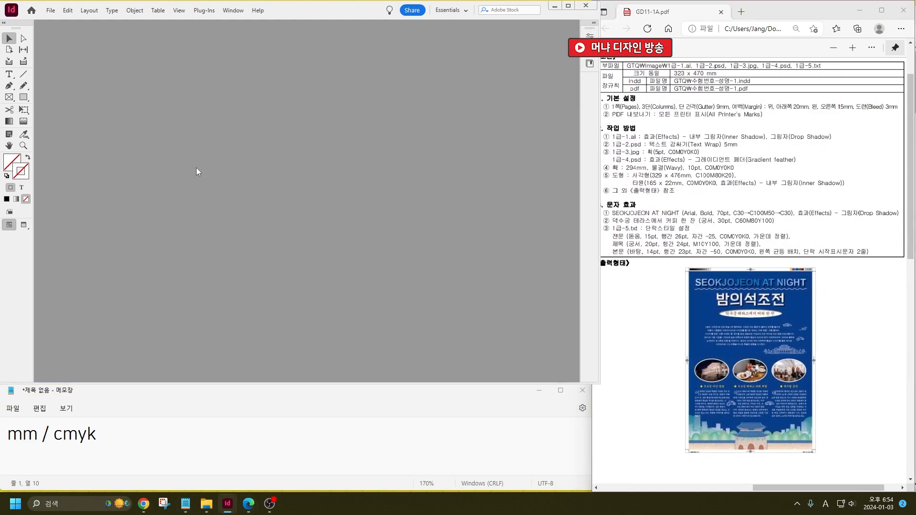
{"action": "key", "text": "ctrl+n"}
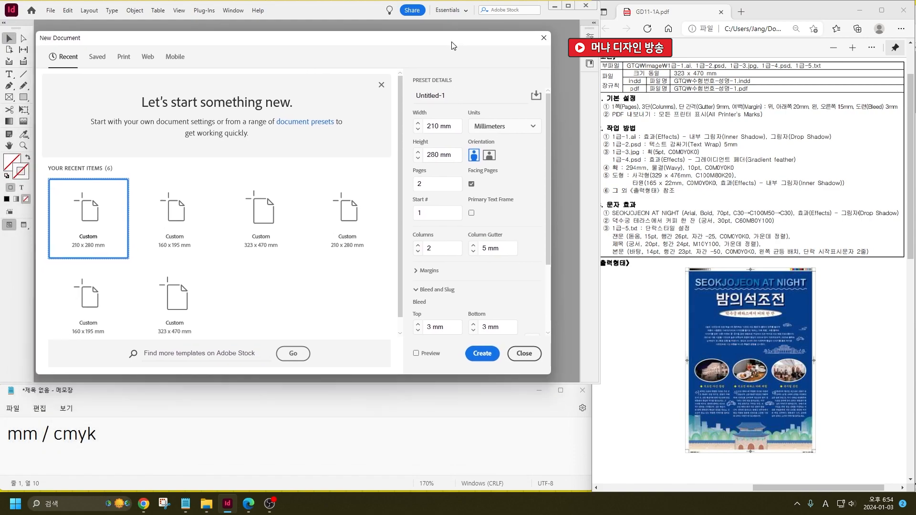
{"action": "left_click_drag", "start_coordinate": [550, 374], "coordinate": [579, 466]}
{"action": "left_click_drag", "start_coordinate": [490, 99], "coordinate": [360, 99]}
{"action": "type", "text": "11"}
{"action": "key", "text": "Tab"}
Set the new document to 323 mm wide and 470 mm high with 1 page.
{"action": "type", "text": "323"}
{"action": "key", "text": "Tab"}
{"action": "key", "text": "Tab"}
{"action": "type", "text": "470"}
{"action": "key", "text": "Tab"}
{"action": "key", "text": "Tab"}
{"action": "key", "text": "Tab"}
{"action": "type", "text": "1"}
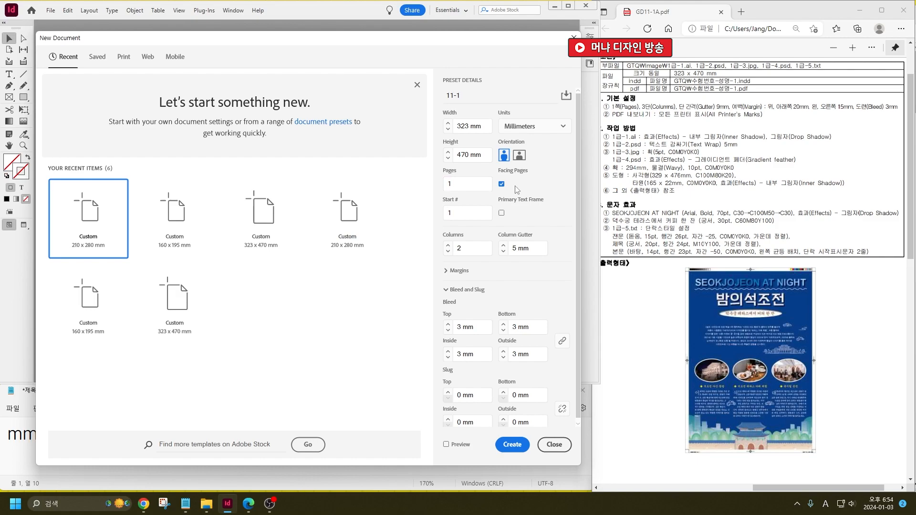
Turn off facing pages and set 3 columns with a 9 mm gutter.
{"action": "left_click", "coordinate": [502, 186]}
{"action": "left_click", "coordinate": [487, 252]}
{"action": "type", "text": "3"}
{"action": "key", "text": "Tab"}
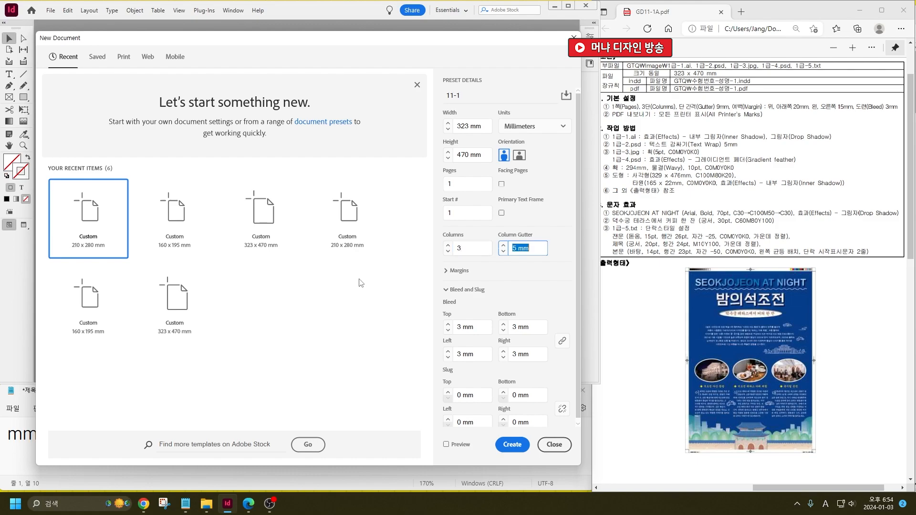
{"action": "type", "text": "9"}
{"action": "key", "text": "Tab"}
Set the margins to 20 mm at top and bottom and 15 mm at left and right.
{"action": "left_click", "coordinate": [448, 271]}
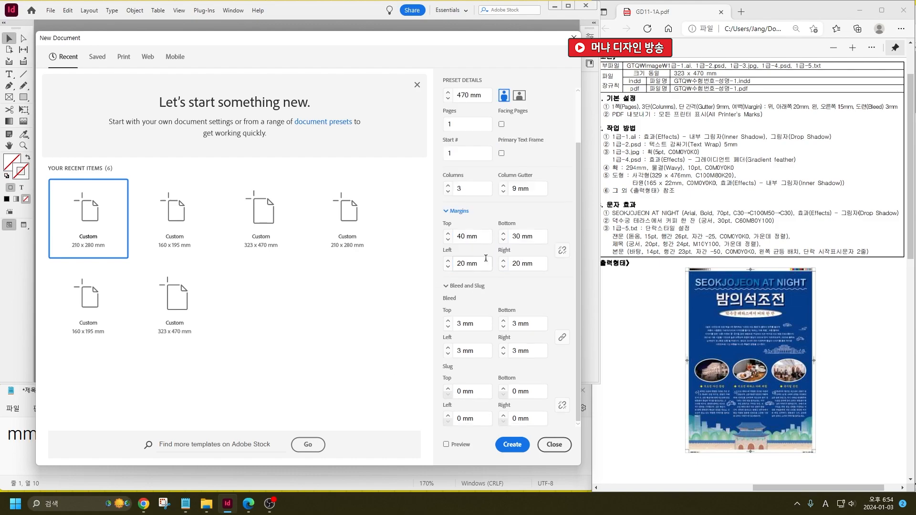
{"action": "left_click", "coordinate": [484, 236]}
{"action": "type", "text": "20"}
{"action": "key", "text": "Tab"}
{"action": "type", "text": "20"}
{"action": "left_click", "coordinate": [466, 260]}
{"action": "type", "text": "15"}
{"action": "key", "text": "Tab"}
{"action": "type", "text": "15"}
Check the bleed values and create the 11-1 document.
{"action": "key", "text": "Tab"}
{"action": "key", "text": "Tab"}
{"action": "key", "text": "Tab"}
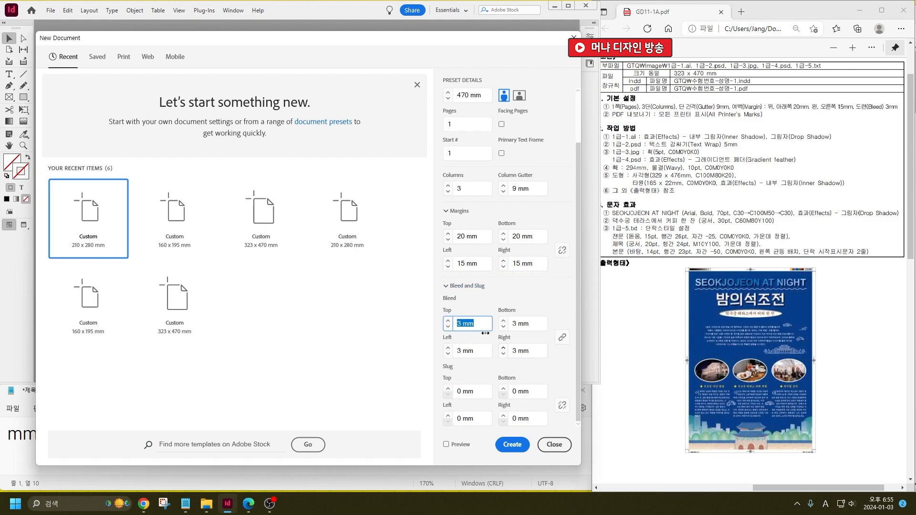
{"action": "key", "text": "ctrl"}
{"action": "left_click", "coordinate": [514, 446]}
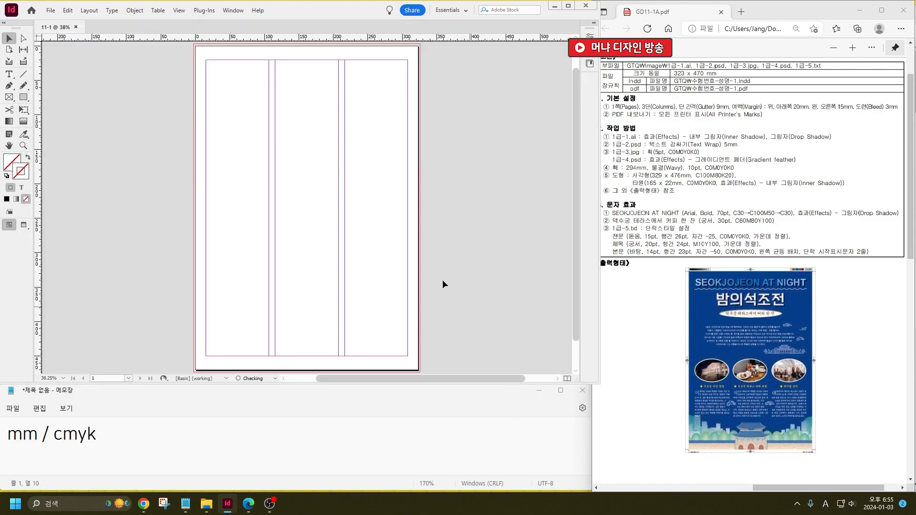
Display the Control bar above the new document.
{"action": "scroll", "coordinate": [288, 225], "scroll_direction": "up", "scroll_amount": 3}
{"action": "scroll", "coordinate": [288, 223], "scroll_direction": "down", "scroll_amount": 5}
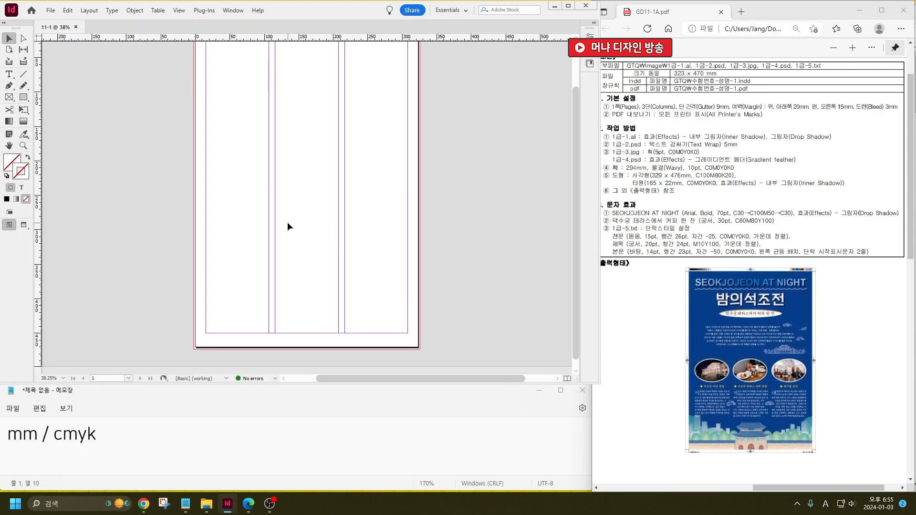
{"action": "scroll", "coordinate": [302, 230], "scroll_direction": "up", "scroll_amount": 2}
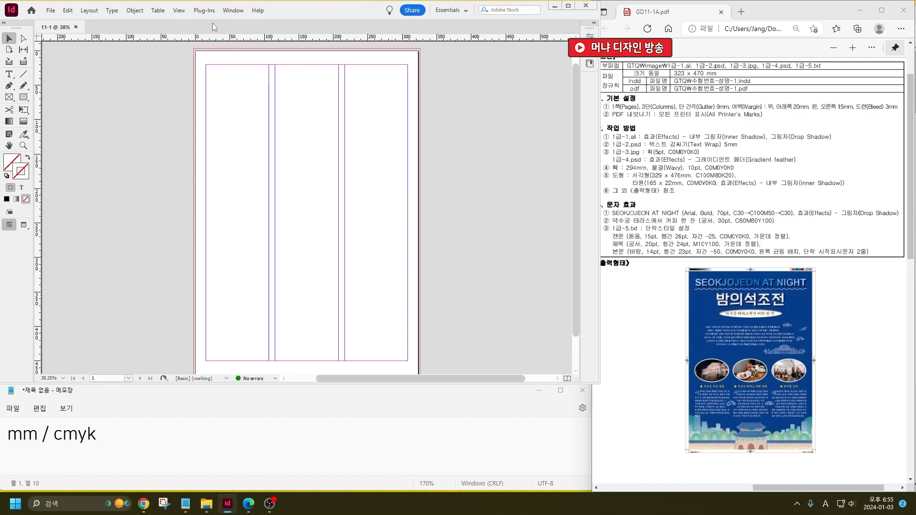
{"action": "left_click", "coordinate": [239, 11]}
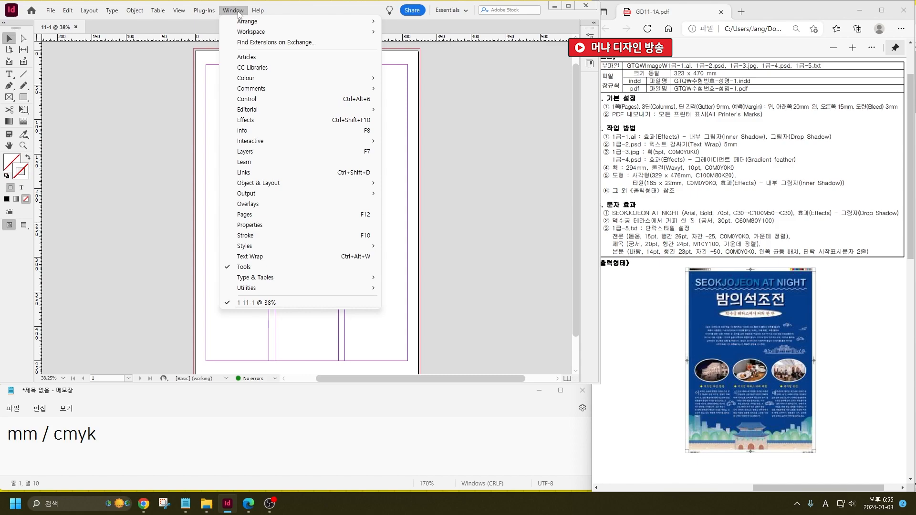
{"action": "left_click", "coordinate": [273, 97]}
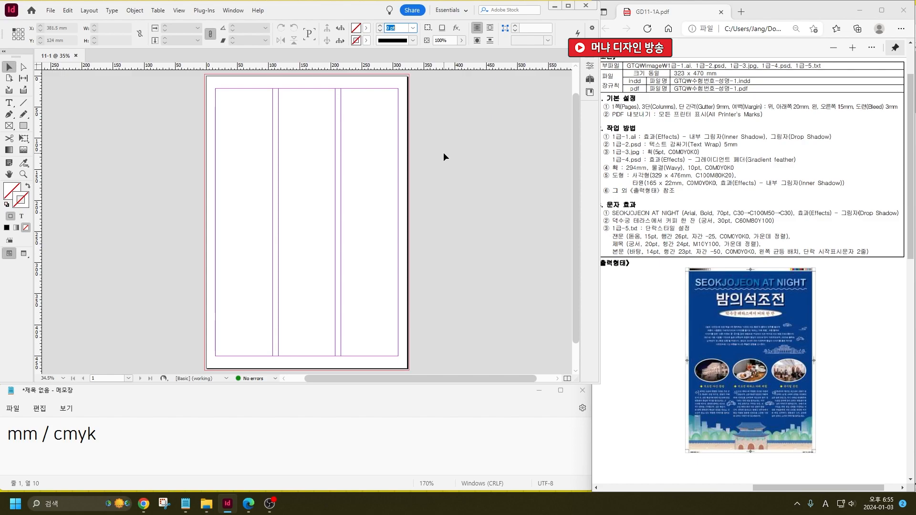
Bring up the second exercise's specification and start a new InDesign document named 11-2.
{"action": "scroll", "coordinate": [856, 276], "scroll_direction": "down", "scroll_amount": 10}
{"action": "left_click_drag", "start_coordinate": [838, 488], "coordinate": [701, 496]}
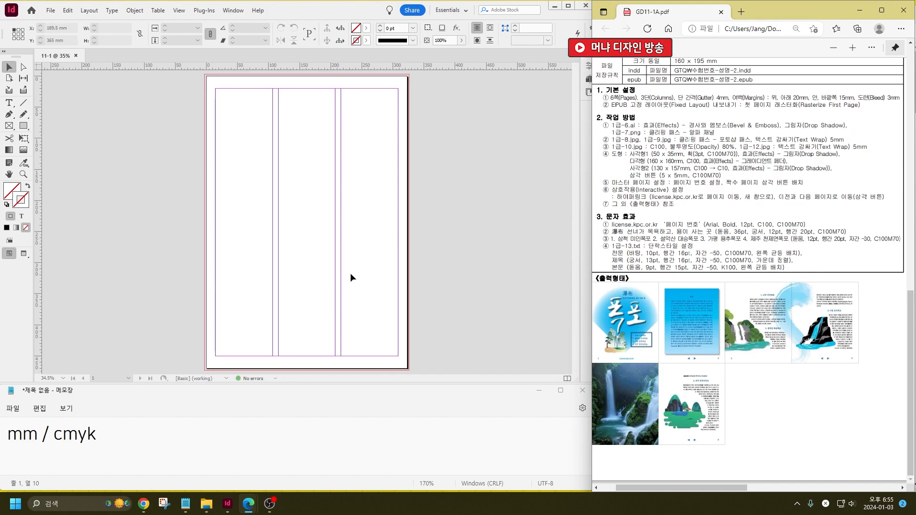
{"action": "left_click", "coordinate": [439, 212]}
{"action": "key", "text": "ctrl+n"}
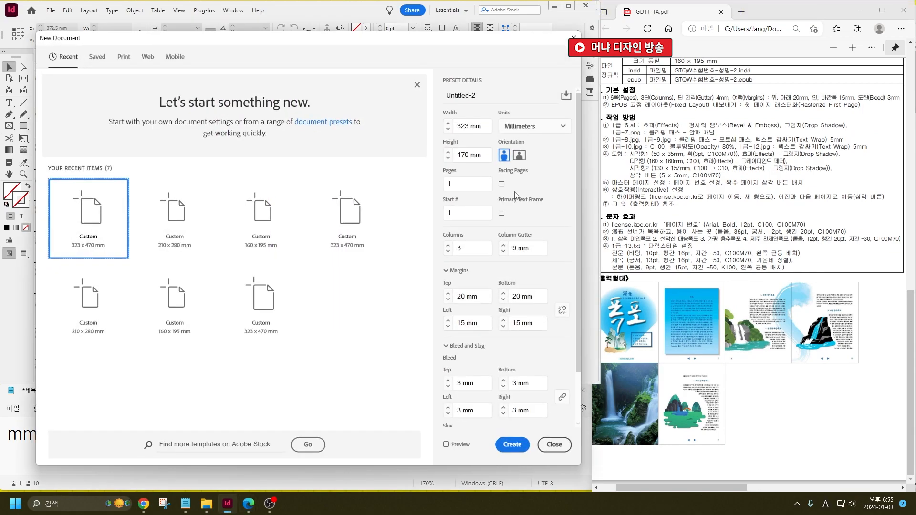
{"action": "type", "text": "11-2"}
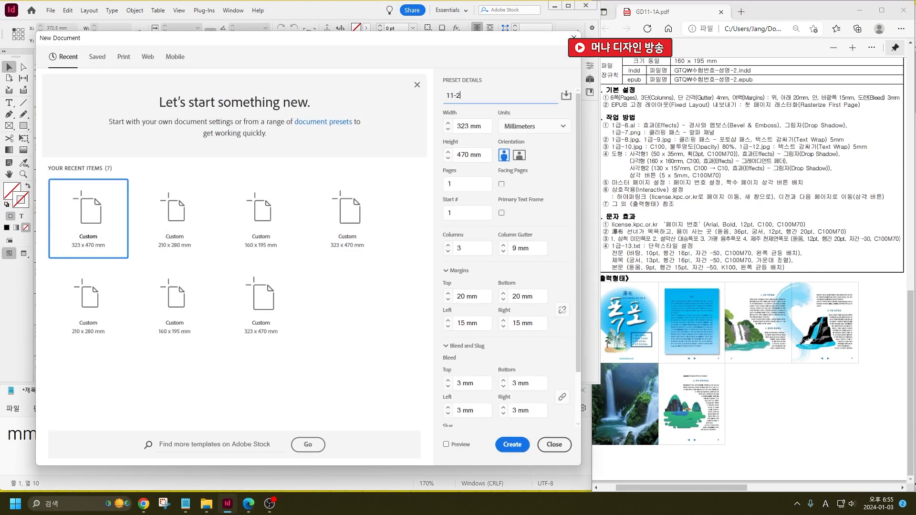
Set the page size of the new document to 160 mm wide and 195 mm high.
{"action": "key", "text": "Tab"}
{"action": "type", "text": "160"}
{"action": "key", "text": "Tab"}
{"action": "key", "text": "Tab"}
{"action": "type", "text": "195"}
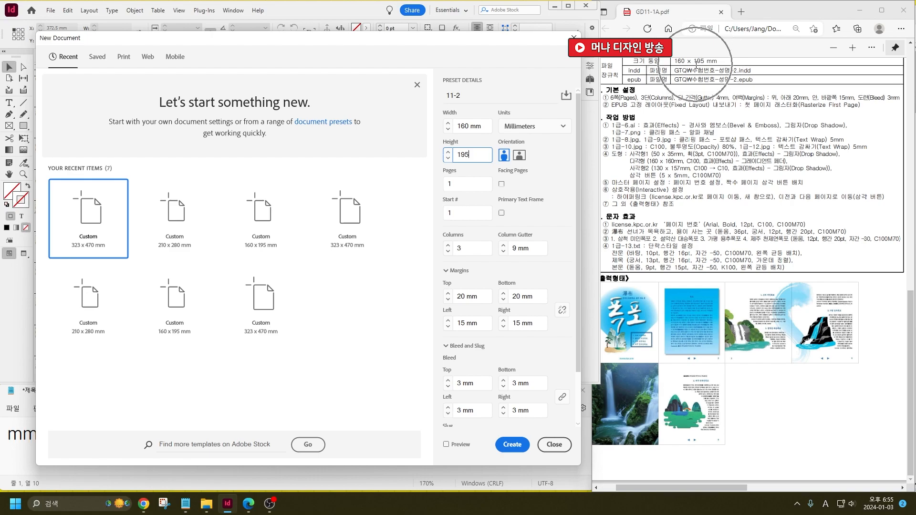
Set the page count to 6 and turn on facing pages.
{"action": "key", "text": "Tab"}
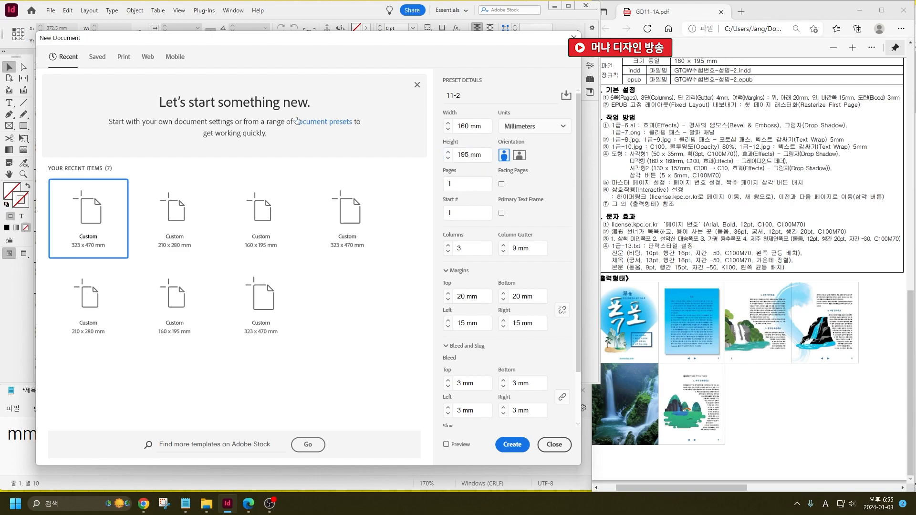
{"action": "key", "text": "Tab"}
{"action": "key", "text": "shift+Tab"}
{"action": "type", "text": "6"}
{"action": "left_click", "coordinate": [502, 185]}
Set 3 columns with a 4 mm column gutter for the 11-2 document.
{"action": "key", "text": "Tab"}
{"action": "key", "text": "Tab"}
{"action": "key", "text": "Tab"}
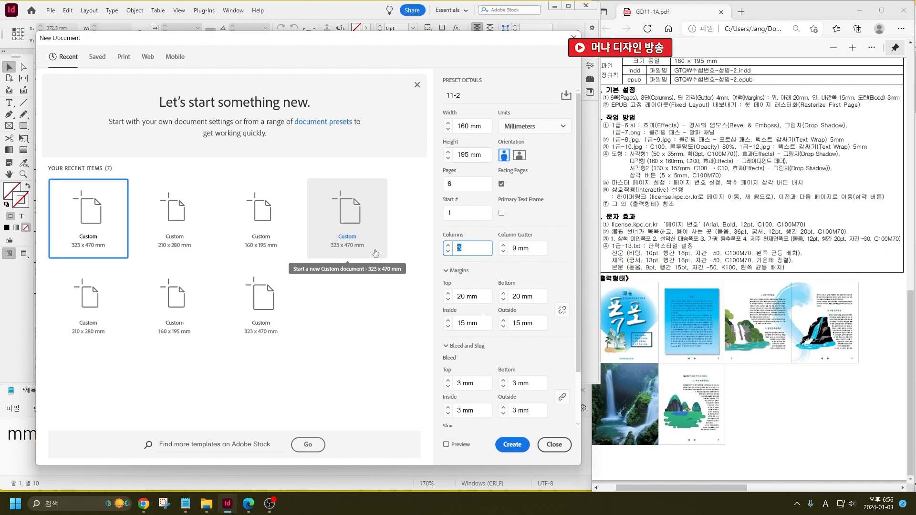
{"action": "type", "text": "3"}
{"action": "key", "text": "Tab"}
{"action": "type", "text": "4"}
{"action": "key", "text": "Tab"}
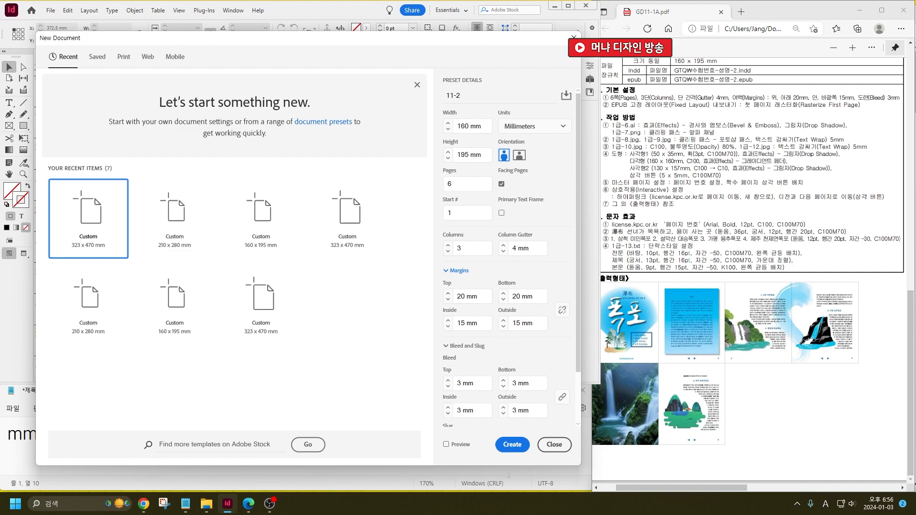
Create the 11-2 document and look over its pages.
{"action": "left_click", "coordinate": [512, 444]}
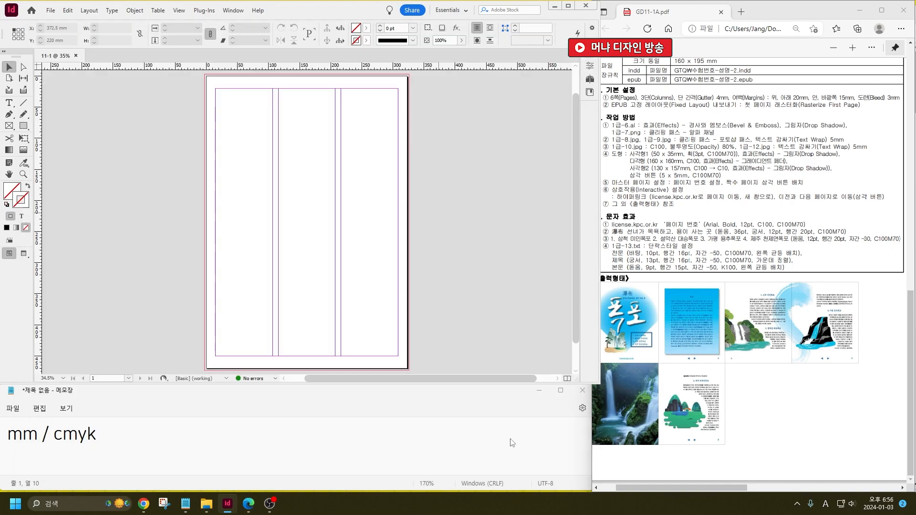
{"action": "scroll", "coordinate": [335, 314], "scroll_direction": "up", "scroll_amount": 3}
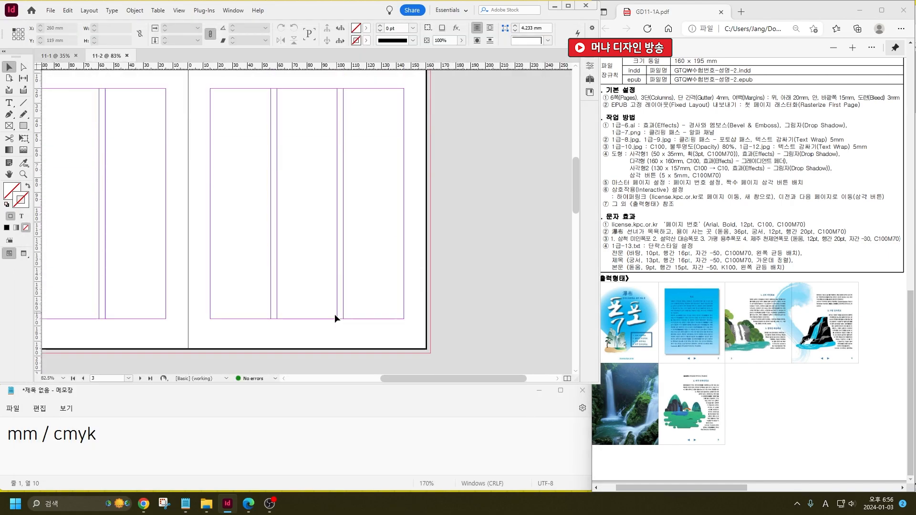
{"action": "scroll", "coordinate": [342, 313], "scroll_direction": "up", "scroll_amount": 3}
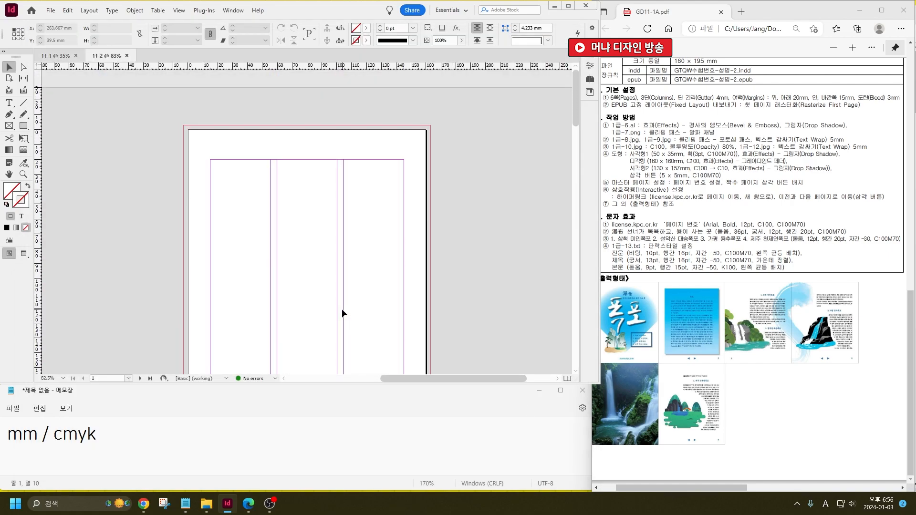
Bring up the third exercise's specification and start a new InDesign document named 11-3.
{"action": "left_click_drag", "start_coordinate": [711, 488], "coordinate": [843, 487]}
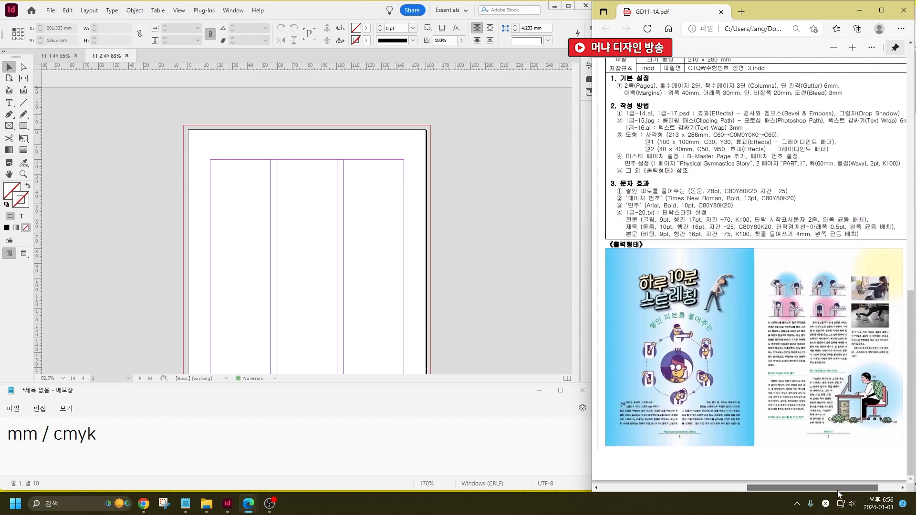
{"action": "left_click", "coordinate": [448, 278]}
{"action": "key", "text": "ctrl+n"}
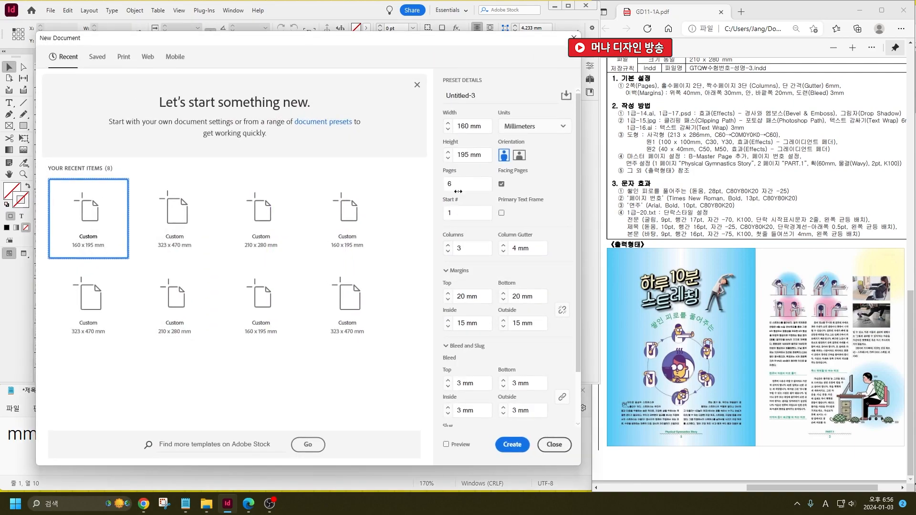
{"action": "type", "text": "11-3"}
Set the page size of the 11-3 document to 210 mm wide and 280 mm high.
{"action": "key", "text": "Tab"}
{"action": "type", "text": "210"}
{"action": "key", "text": "Tab"}
{"action": "key", "text": "Tab"}
{"action": "type", "text": "280"}
{"action": "key", "text": "Tab"}
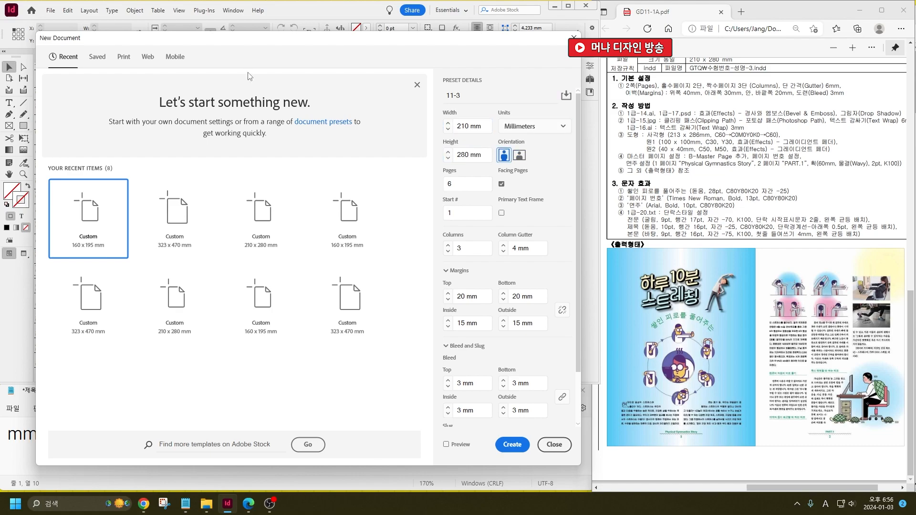
Set the 11-3 document to 2 pages with a 6 mm column gutter.
{"action": "key", "text": "Tab"}
{"action": "type", "text": "2"}
{"action": "key", "text": "Tab"}
{"action": "left_click", "coordinate": [463, 183]}
{"action": "key", "text": "Tab"}
{"action": "key", "text": "Tab"}
{"action": "left_click", "coordinate": [450, 252]}
{"action": "key", "text": "Tab"}
{"action": "type", "text": "6"}
{"action": "key", "text": "Tab"}
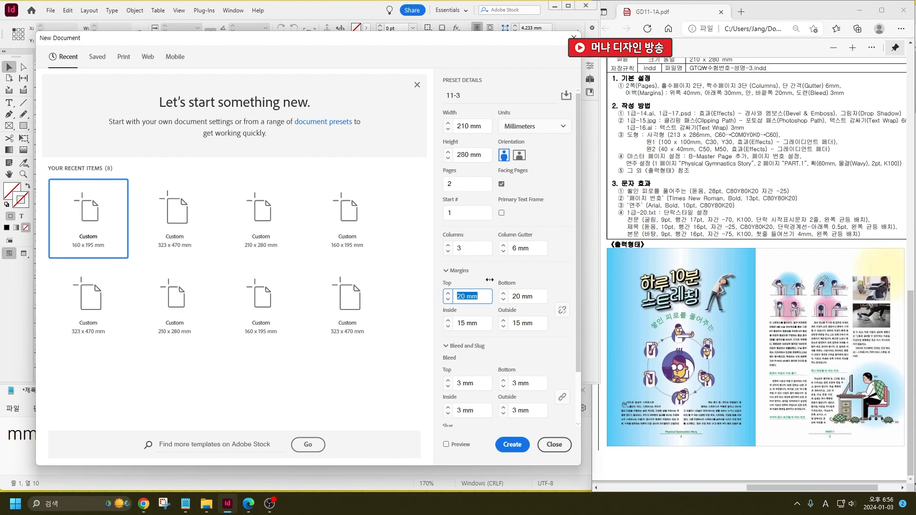
Set the 11-3 document's margins to 40 mm top, 30 mm bottom, 20 mm inside and 20 mm outside.
{"action": "type", "text": "40"}
{"action": "key", "text": "Tab"}
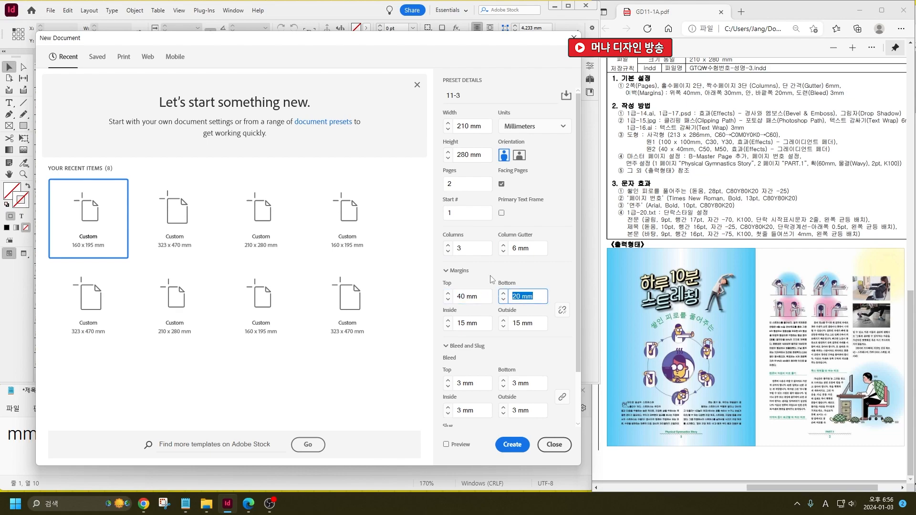
{"action": "type", "text": "30"}
{"action": "key", "text": "Tab"}
{"action": "type", "text": "20"}
{"action": "key", "text": "Tab"}
{"action": "type", "text": "20"}
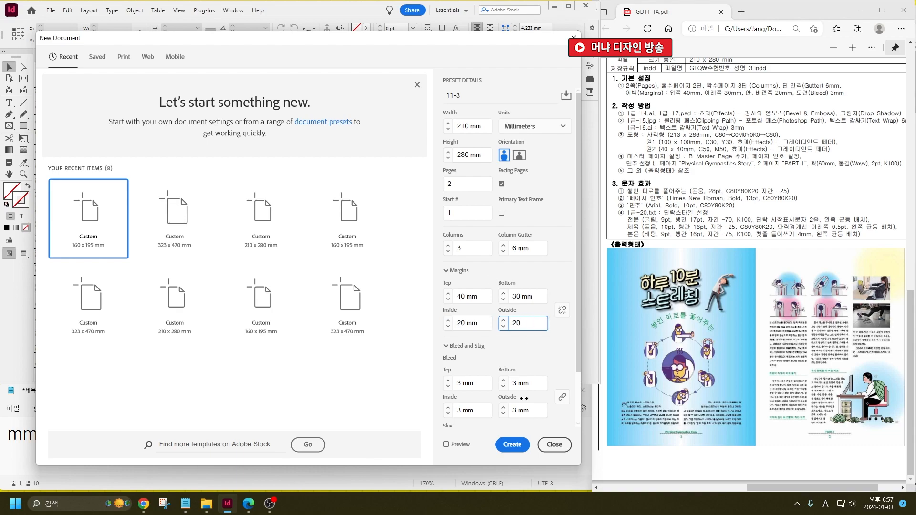
Create the 11-3 document and look over its first page.
{"action": "scroll", "coordinate": [500, 367], "scroll_direction": "down", "scroll_amount": 2}
{"action": "scroll", "coordinate": [481, 341], "scroll_direction": "up", "scroll_amount": 2}
{"action": "left_click", "coordinate": [512, 444]}
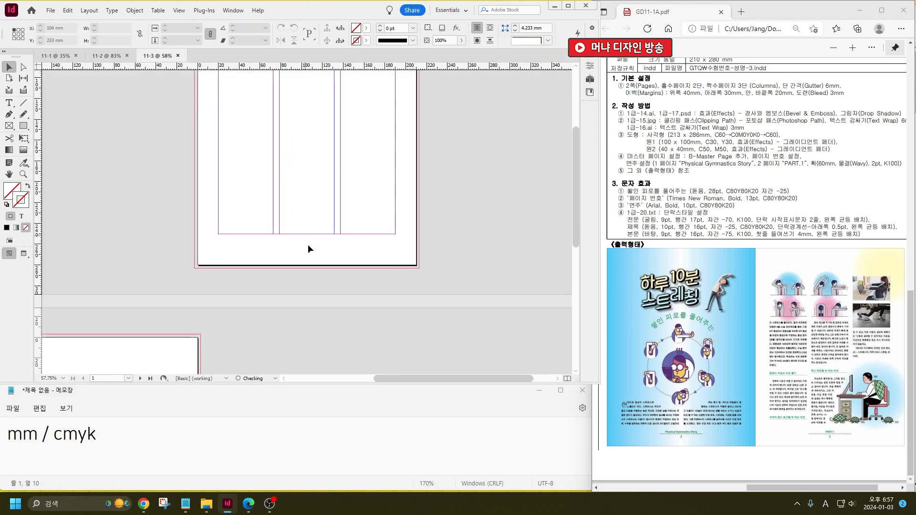
{"action": "scroll", "coordinate": [305, 239], "scroll_direction": "up", "scroll_amount": 3}
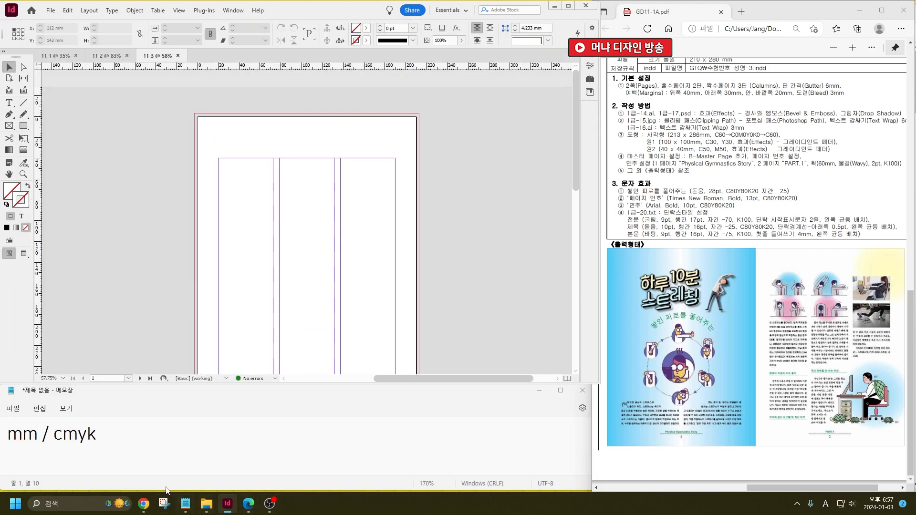
Switch to Notepad and append "1,2,3 사이즈 세팅 / 페이지 정렬" to the note after "mm / cmyk".
{"action": "left_click", "coordinate": [210, 425]}
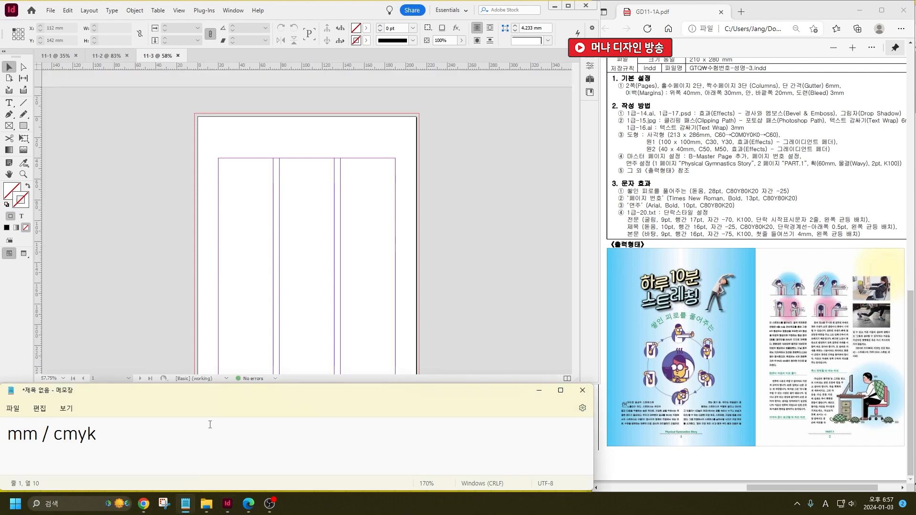
{"action": "type", "text": "1,2,3"}
{"action": "type", "text": " tkdl"}
{"action": "key", "text": "BackSpace"}
{"action": "key", "text": "BackSpace"}
{"action": "key", "text": "BackSpace"}
{"action": "key", "text": "BackSpace"}
{"action": "key", "text": "Hangul"}
{"action": "type", "text": "사잇"}
{"action": "type", "text": "즈 "}
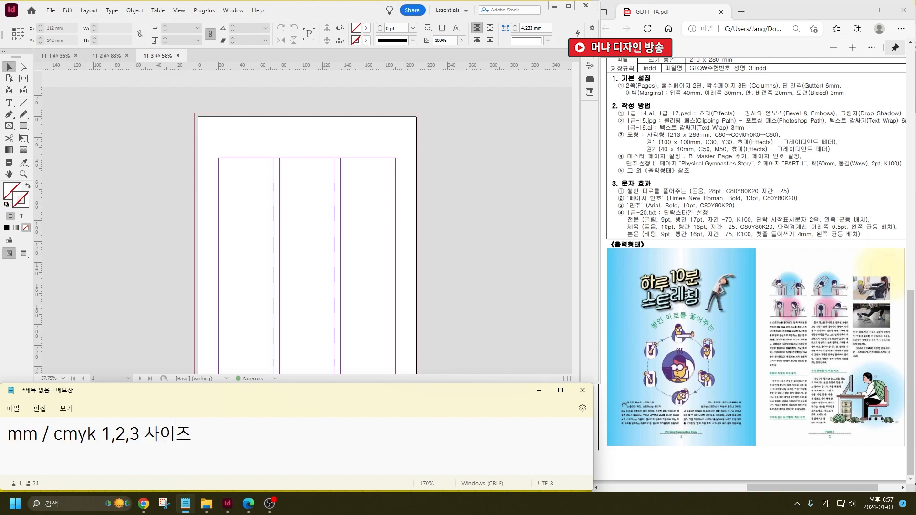
{"action": "type", "text": "세팅."}
{"action": "key", "text": "BackSpace"}
{"action": "type", "text": "."}
{"action": "type", "text": "/ "}
{"action": "type", "text": "페이지 정렬"}
Switch back to InDesign and show the 11-3 document's page list and the commands available for page 1.
{"action": "left_click", "coordinate": [326, 248]}
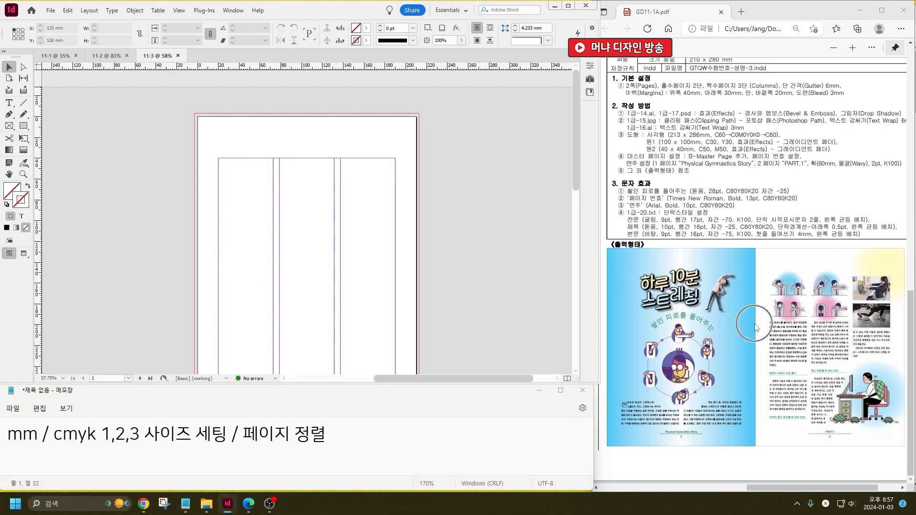
{"action": "left_click", "coordinate": [590, 78]}
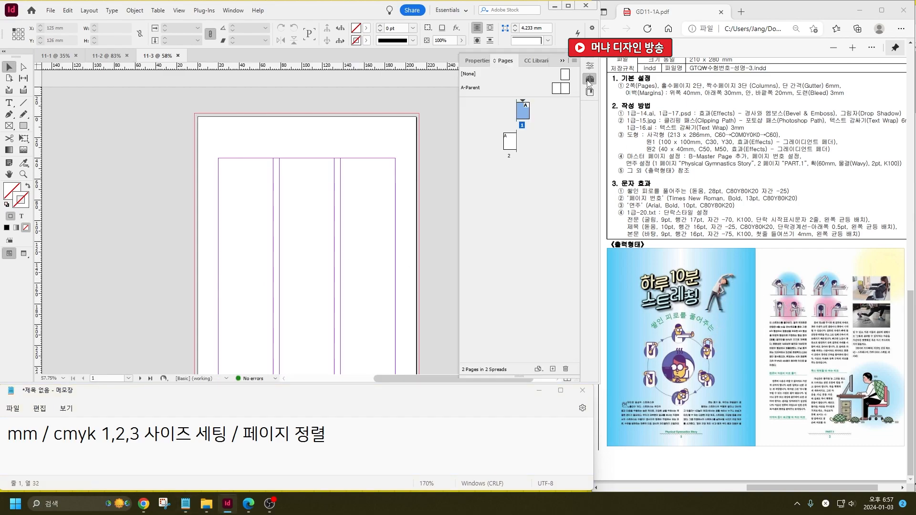
{"action": "left_click", "coordinate": [505, 61]}
{"action": "right_click", "coordinate": [526, 115]}
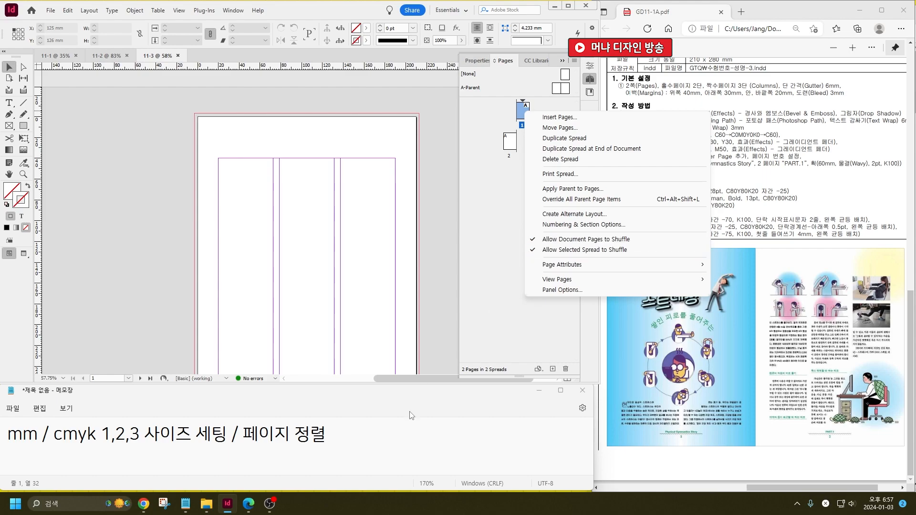
Append "/ allow 2개 해지" to the Notepad note, rechecking the Allow options of page 1 in InDesign.
{"action": "left_click", "coordinate": [367, 433]}
{"action": "type", "text": "/ allow"}
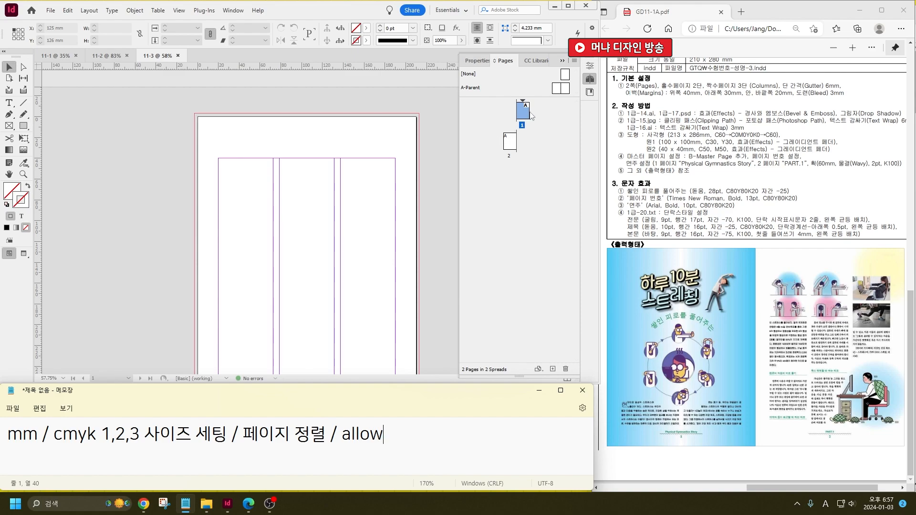
{"action": "right_click", "coordinate": [527, 114]}
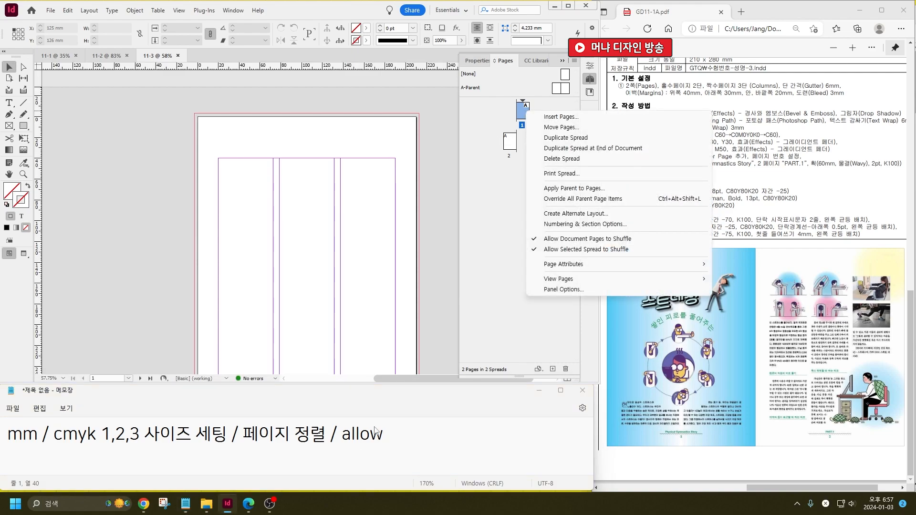
{"action": "left_click", "coordinate": [398, 430]}
{"action": "type", "text": "2ro"}
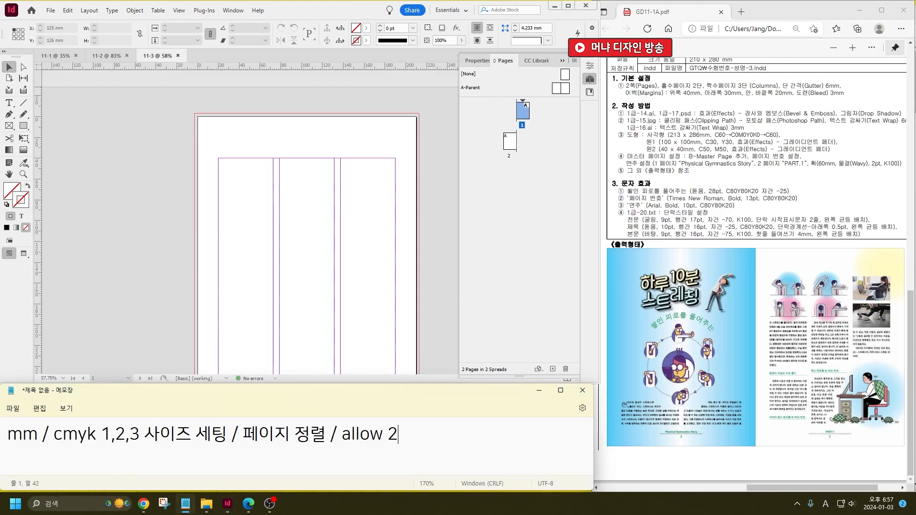
{"action": "key", "text": "Hangul"}
{"action": "type", "text": "ㅎ"}
{"action": "key", "text": "BackSpace"}
{"action": "key", "text": "BackSpace"}
{"action": "key", "text": "BackSpace"}
{"action": "type", "text": "개 해지"}
Insert "페이지패널 페이지 우측마우스-" in front of "allow" in the note.
{"action": "key", "text": "Left"}
{"action": "key", "text": "Left"}
{"action": "key", "text": "Left"}
{"action": "key", "text": "Left"}
{"action": "key", "text": "Left"}
{"action": "type", "text": "페이지패너"}
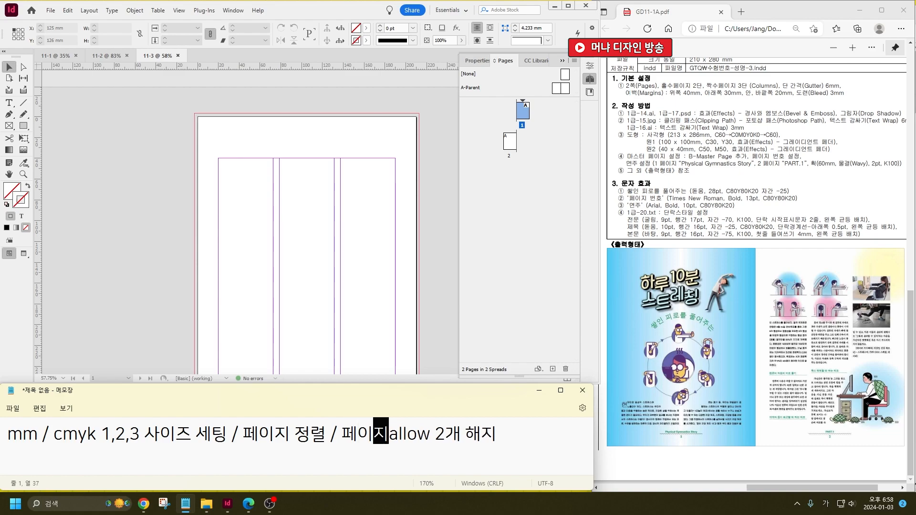
{"action": "type", "text": "ㄹ 펭"}
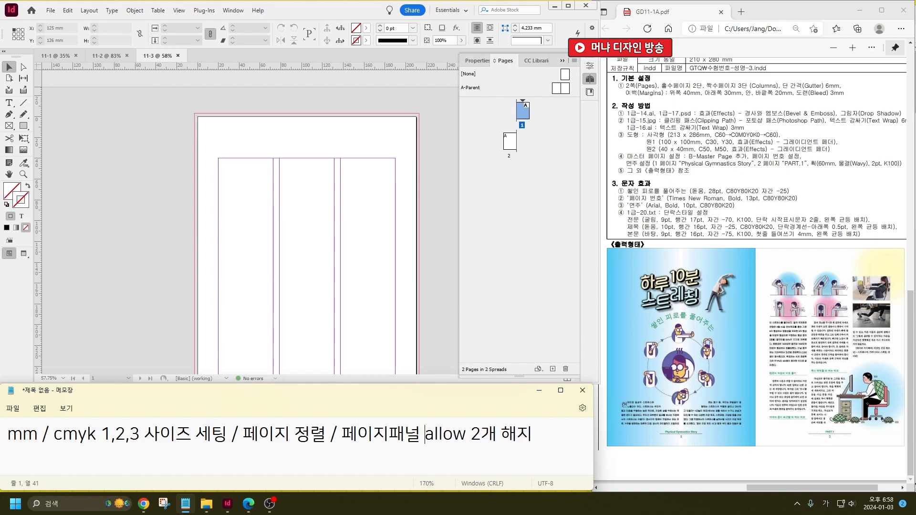
{"action": "type", "text": "이지"}
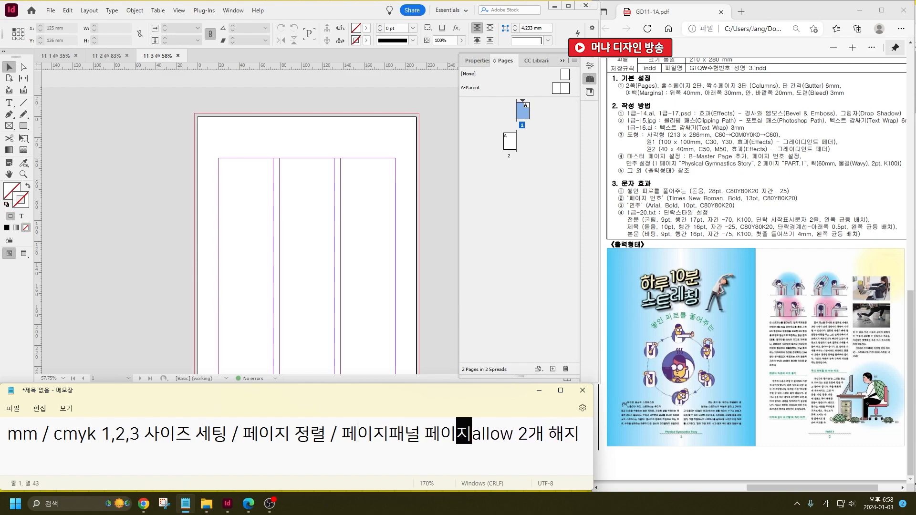
{"action": "type", "text": " 우측마우"}
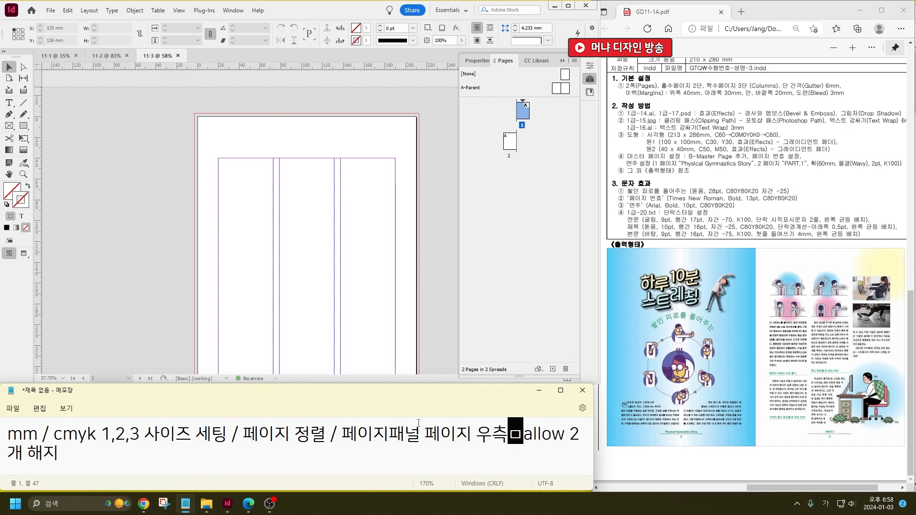
{"action": "type", "text": "스-"}
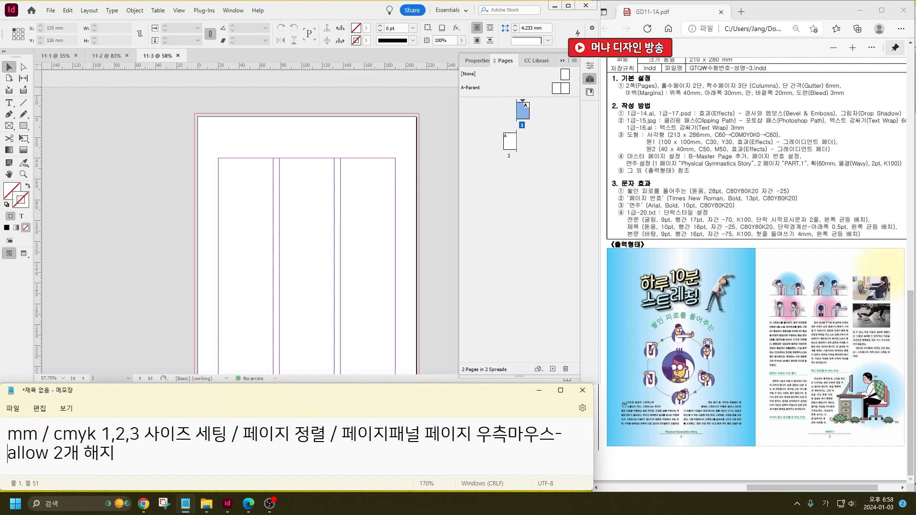
Insert "체크" before "해지" and put the "페이지패널" instruction on its own second line without the preceding slash.
{"action": "key", "text": "Right"}
{"action": "key", "text": "Right"}
{"action": "key", "text": "Right"}
{"action": "type", "text": "체크"}
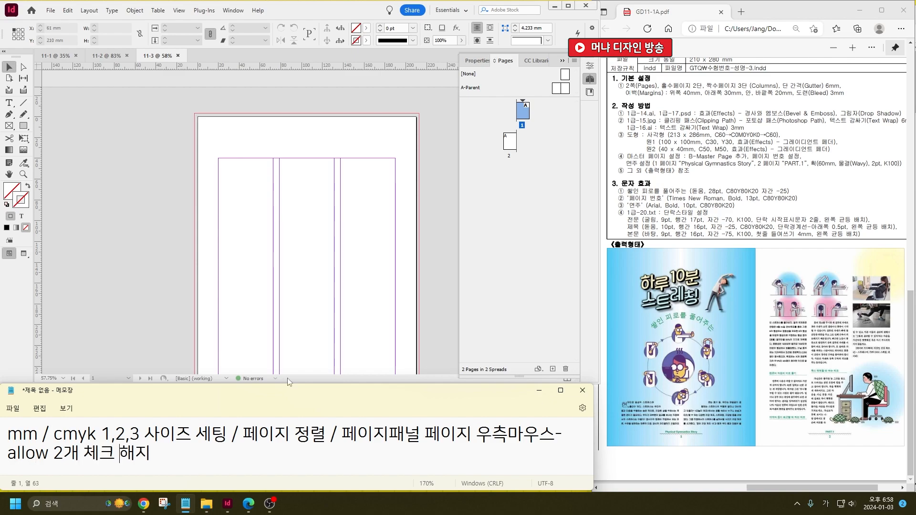
{"action": "key", "text": "Return"}
{"action": "key", "text": "Delete"}
{"action": "key", "text": "Delete"}
{"action": "key", "text": "Delete"}
{"action": "key", "text": "End"}
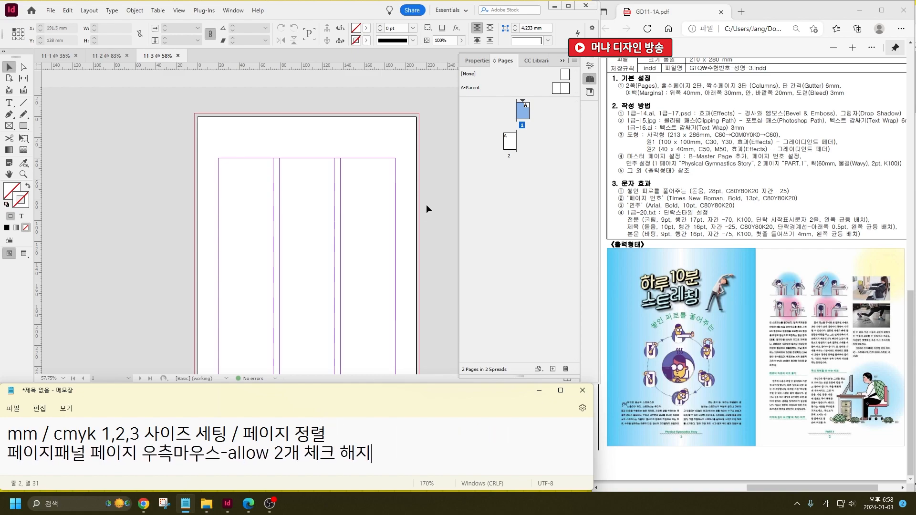
Try to pair pages 1 and 2 of the 11-3 document into one spread in InDesign.
{"action": "left_click_drag", "start_coordinate": [510, 141], "coordinate": [515, 110]}
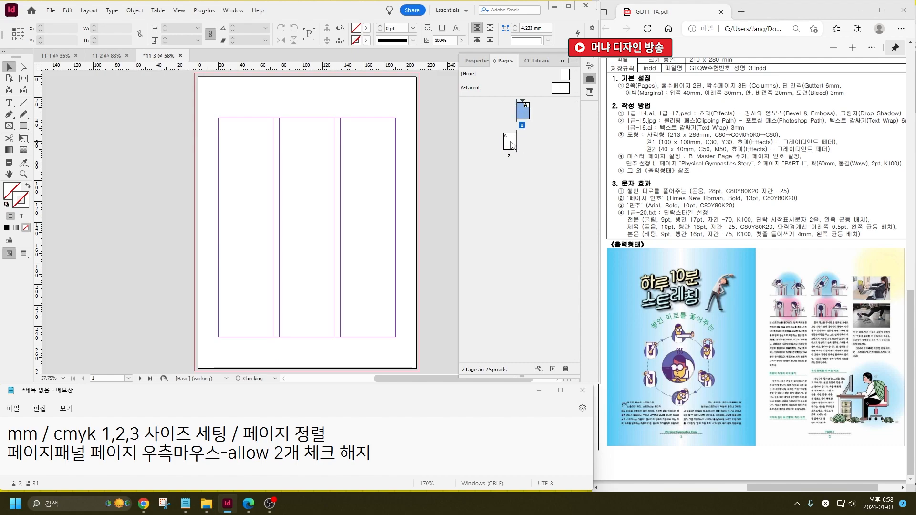
{"action": "left_click_drag", "start_coordinate": [524, 107], "coordinate": [507, 142]}
Disallow document page and selected spread shuffling in 11-3, and move page 2 up beside page 1 as one spread.
{"action": "right_click", "coordinate": [526, 113]}
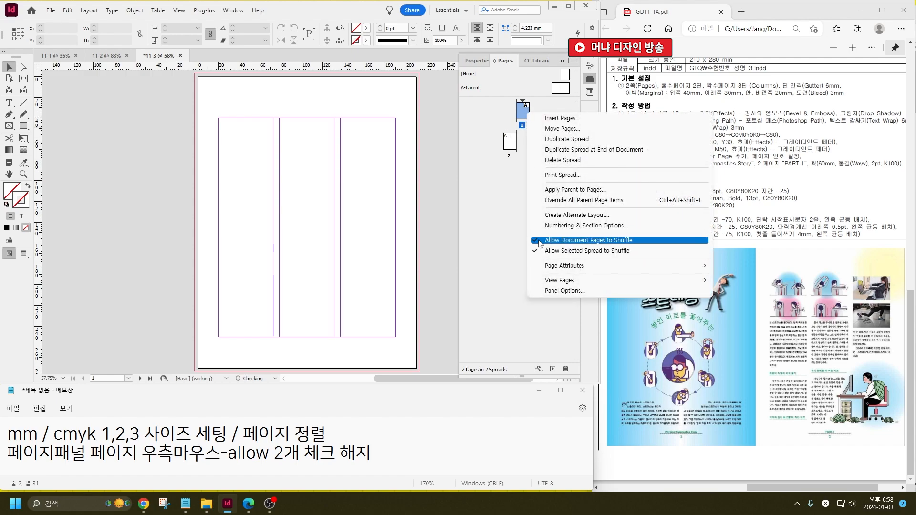
{"action": "left_click", "coordinate": [538, 241]}
{"action": "right_click", "coordinate": [525, 112]}
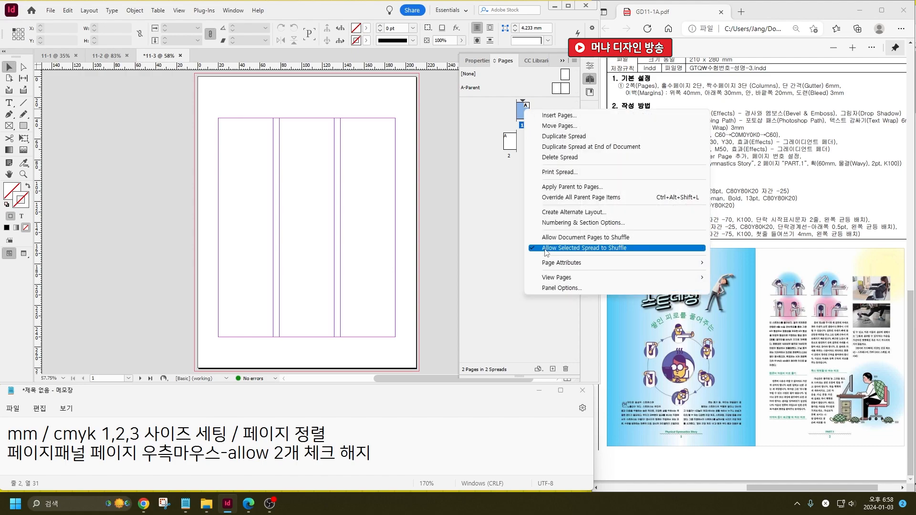
{"action": "left_click", "coordinate": [548, 251]}
{"action": "left_click_drag", "start_coordinate": [505, 137], "coordinate": [517, 109]}
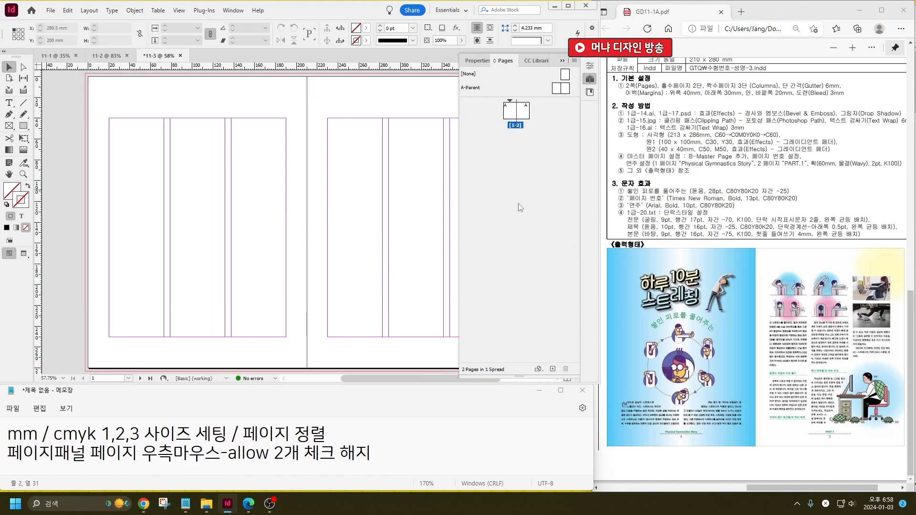
Switch to the 11-2 document and turn off both document page shuffling and selected spread shuffling for page 1.
{"action": "left_click", "coordinate": [108, 55]}
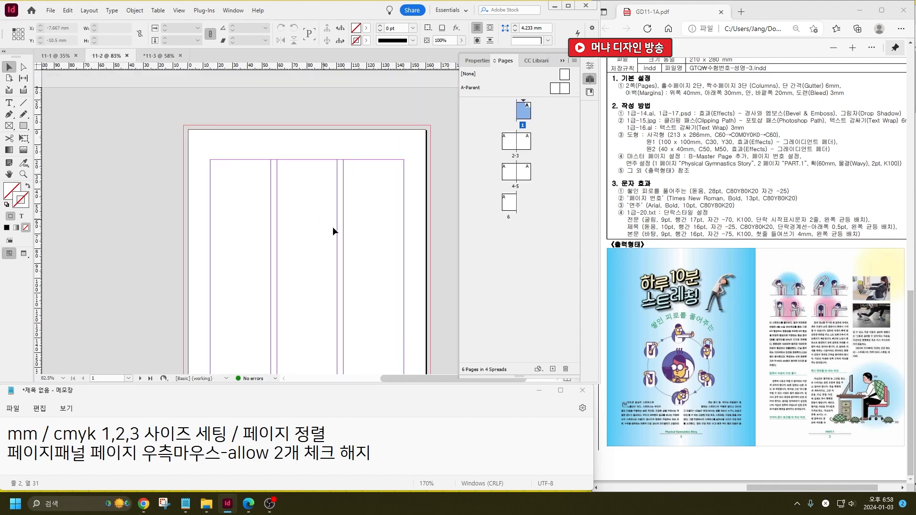
{"action": "right_click", "coordinate": [524, 116]}
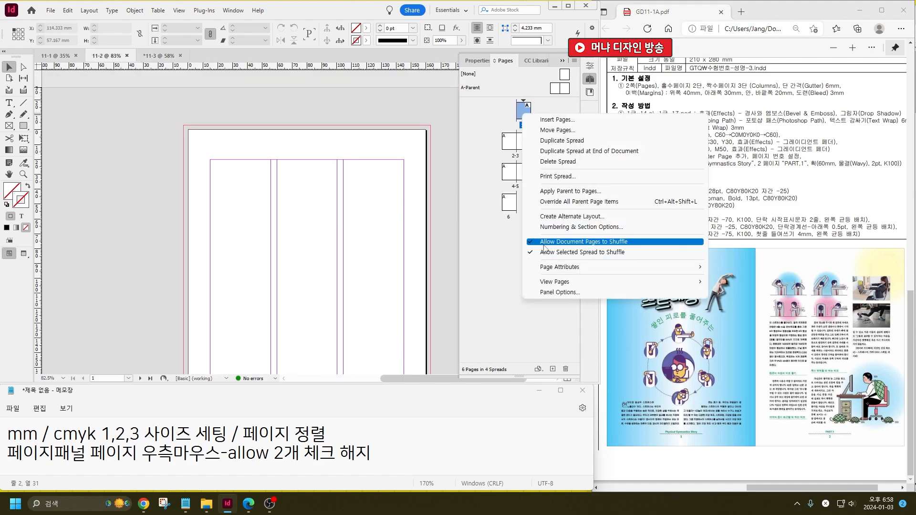
{"action": "left_click", "coordinate": [550, 242]}
{"action": "right_click", "coordinate": [529, 112]}
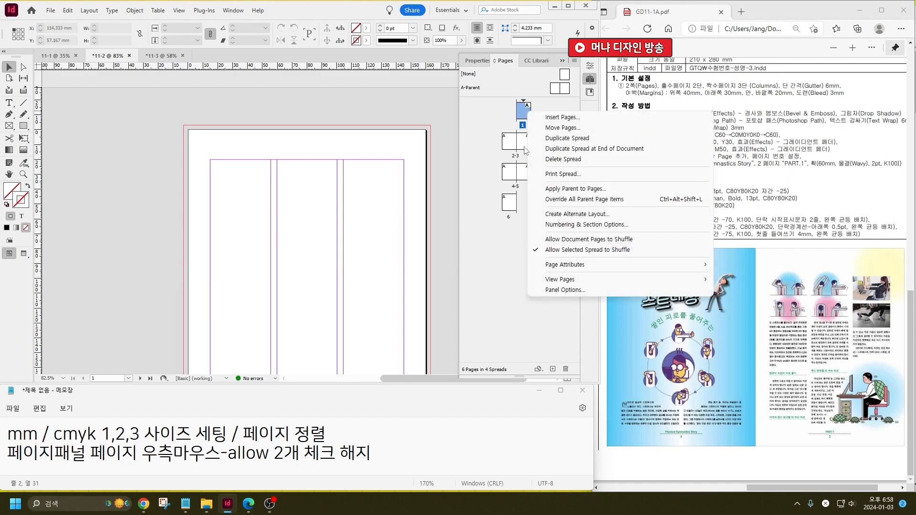
{"action": "left_click", "coordinate": [549, 251]}
{"action": "right_click", "coordinate": [545, 124]}
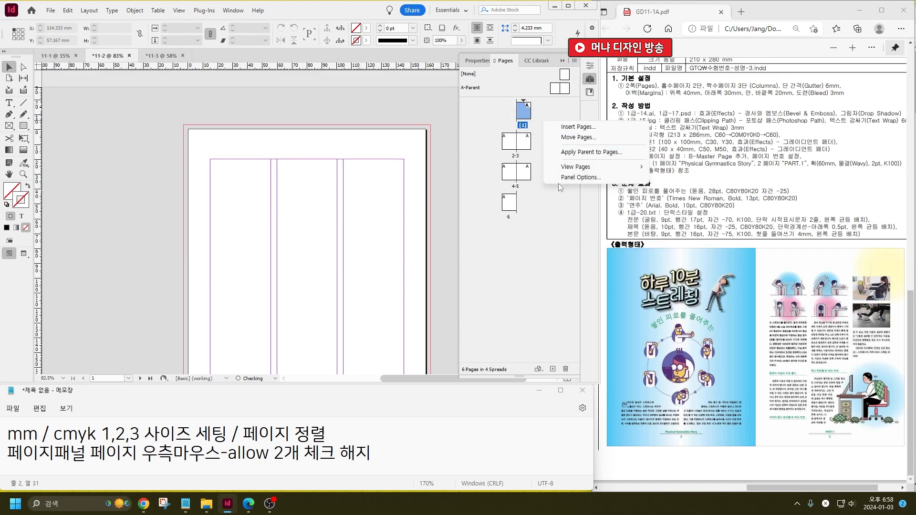
{"action": "right_click", "coordinate": [520, 110]}
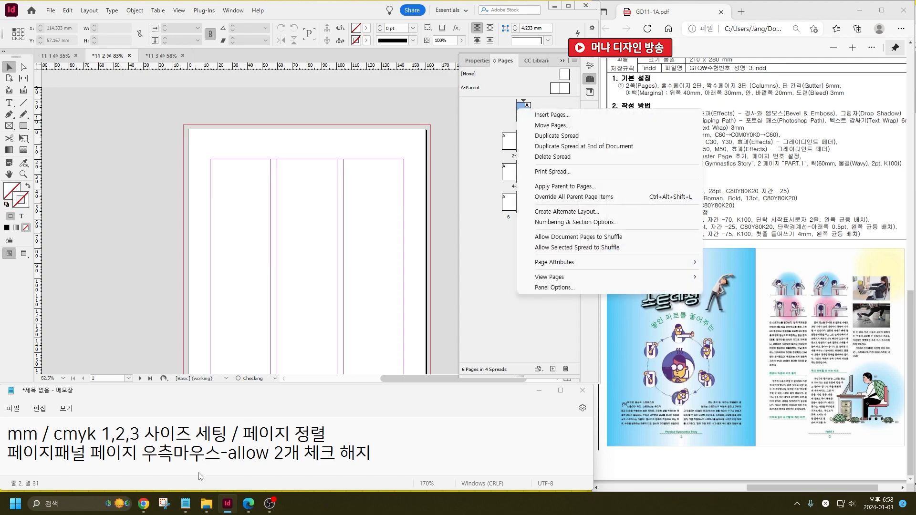
Replace the space after "페이지패널" in the Notepad note with a hyphen.
{"action": "left_click", "coordinate": [98, 453]}
{"action": "left_click", "coordinate": [92, 453]}
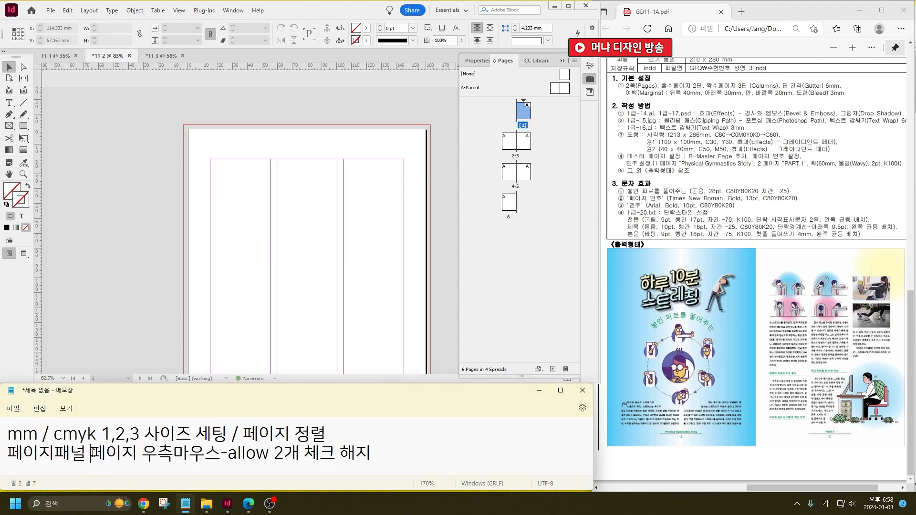
{"action": "key", "text": "BackSpace"}
{"action": "type", "text": "-"}
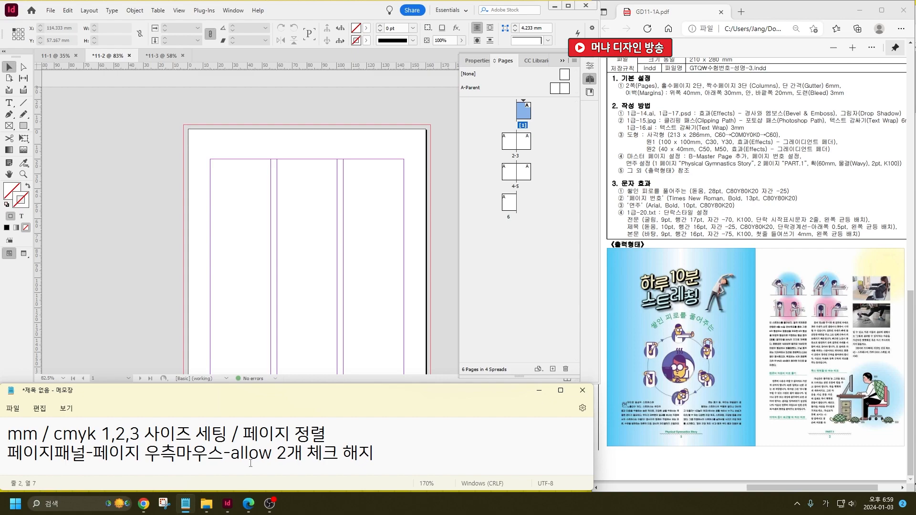
Move page 6 of the 11-2 document up beside page 1 so the pages form two-page spreads.
{"action": "right_click", "coordinate": [527, 115]}
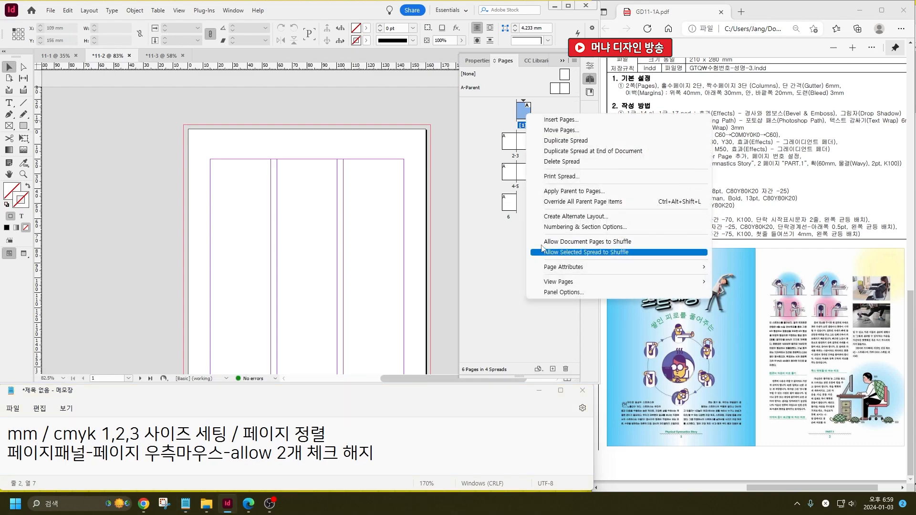
{"action": "left_click", "coordinate": [506, 188]}
{"action": "left_click_drag", "start_coordinate": [509, 207], "coordinate": [509, 115]}
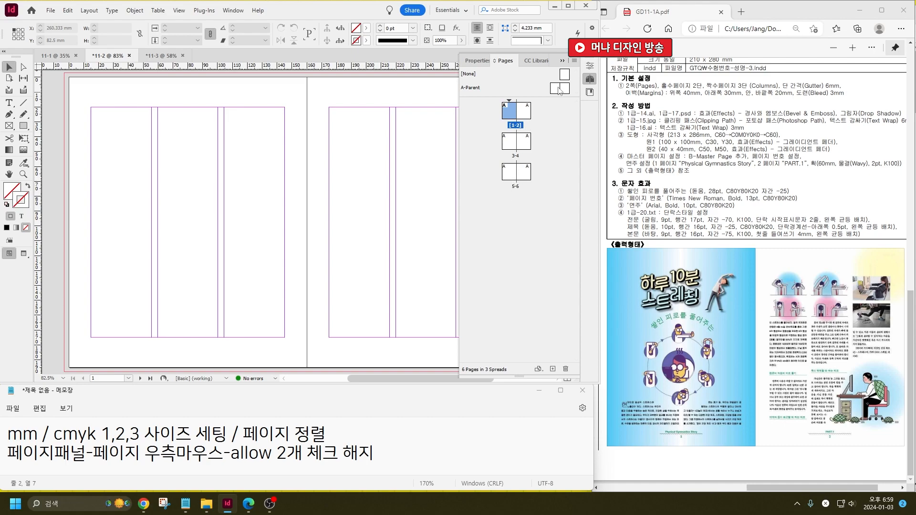
Show the 11-1 document and bring up the first exercise's specification in the exam sheet.
{"action": "left_click", "coordinate": [66, 56]}
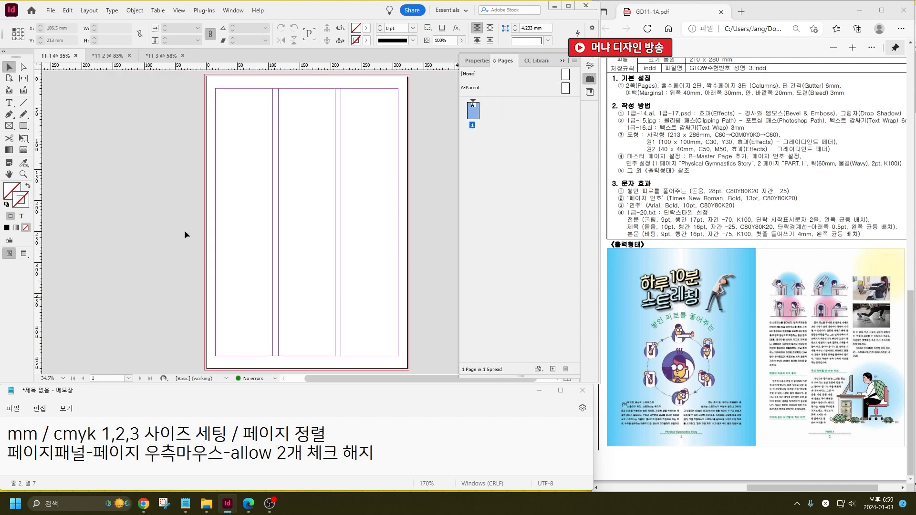
{"action": "scroll", "coordinate": [746, 472], "scroll_direction": "down", "scroll_amount": 12}
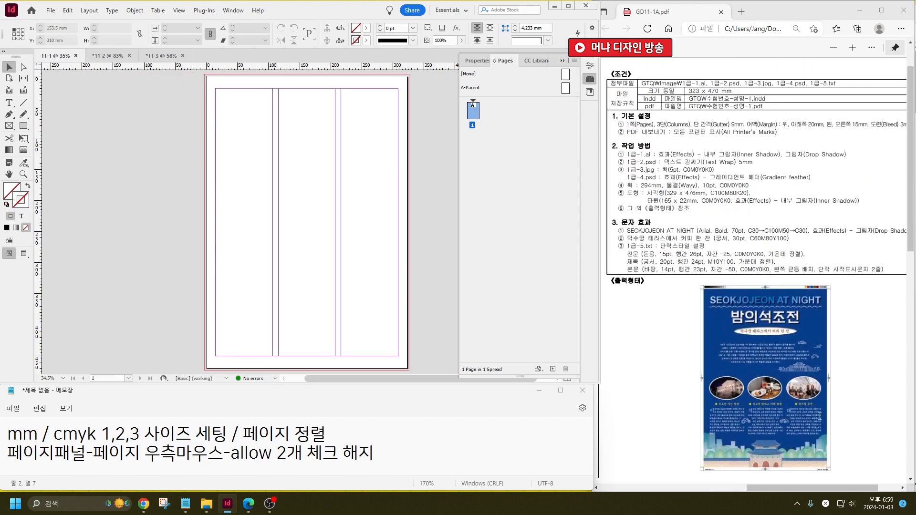
Show the paragraph styles of the 11-1 document and move their panel up over the upper part of the page.
{"action": "left_click_drag", "start_coordinate": [794, 488], "coordinate": [800, 488]}
{"action": "left_click", "coordinate": [327, 256]}
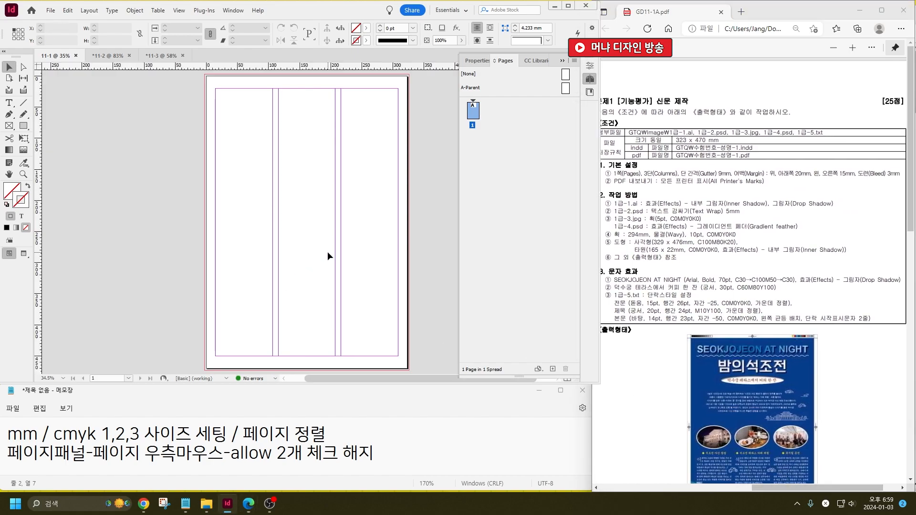
{"action": "key", "text": "F11"}
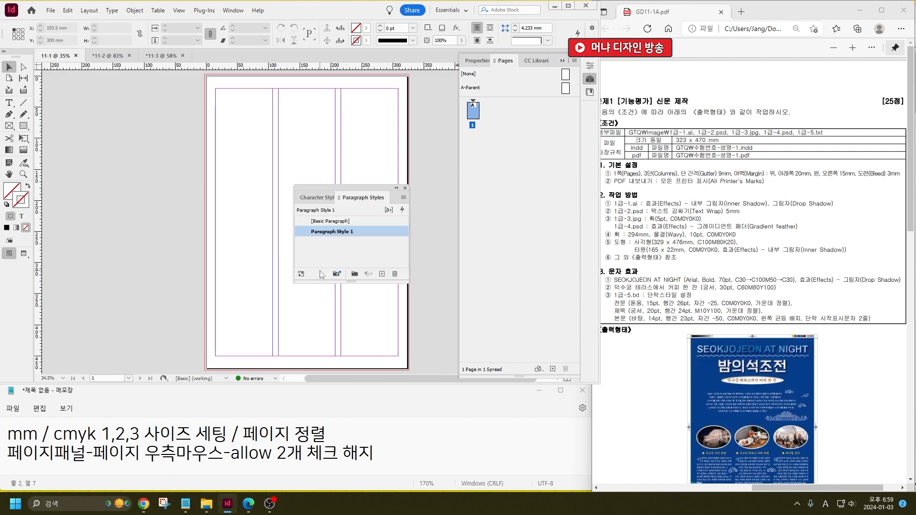
{"action": "left_click_drag", "start_coordinate": [363, 188], "coordinate": [346, 135]}
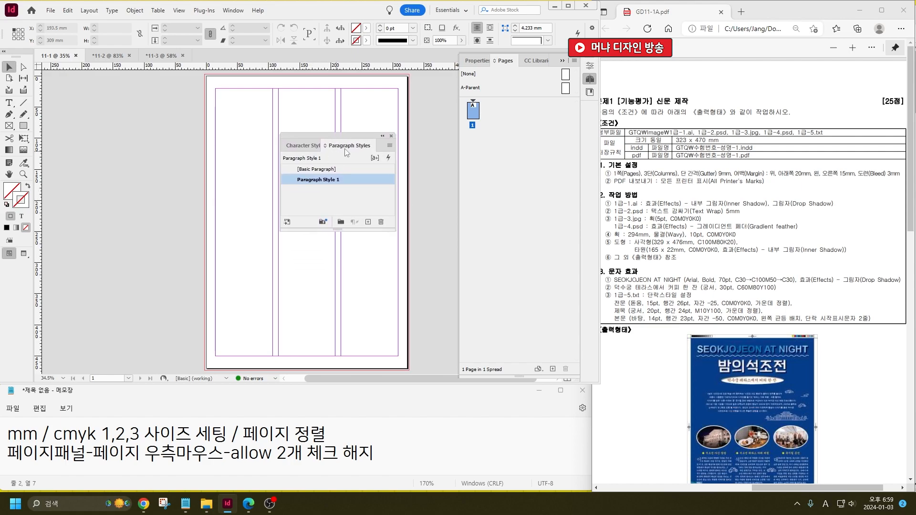
{"action": "key", "text": "ctrl"}
{"action": "key", "text": "ctrl"}
Highlight the paragraph style requirements in the exam sheet and add "단락스타일 설정(F11)" below a blank line in the Notepad note.
{"action": "left_click_drag", "start_coordinate": [647, 295], "coordinate": [874, 328]}
{"action": "left_click", "coordinate": [415, 448]}
{"action": "left_click", "coordinate": [432, 441]}
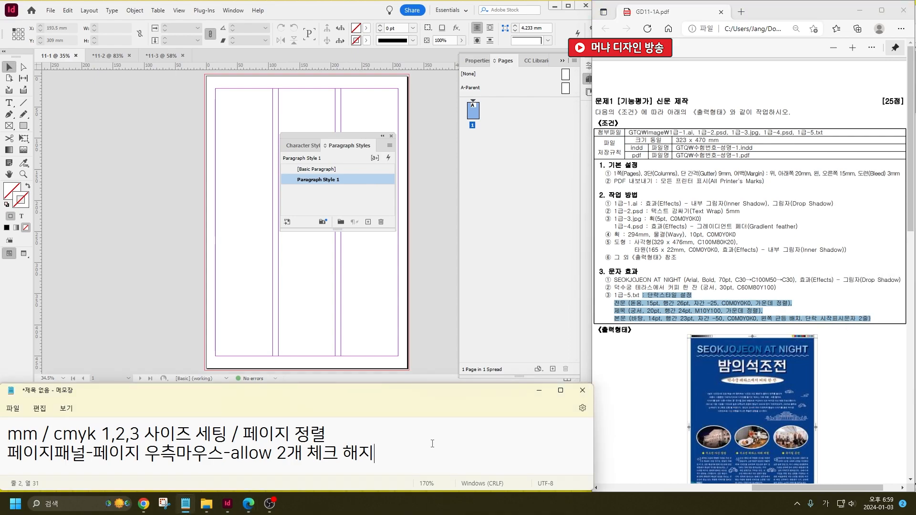
{"action": "key", "text": "Return"}
{"action": "key", "text": "Return"}
{"action": "key", "text": "Return"}
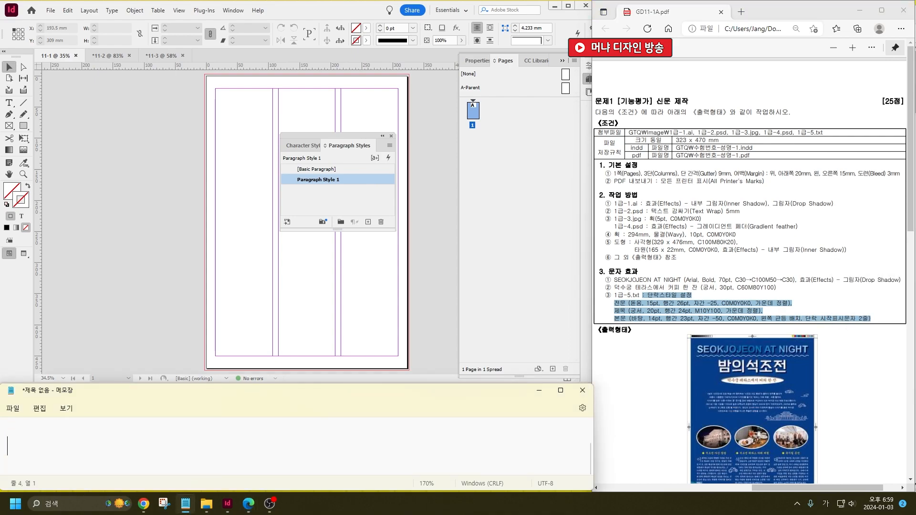
{"action": "type", "text": "단락"}
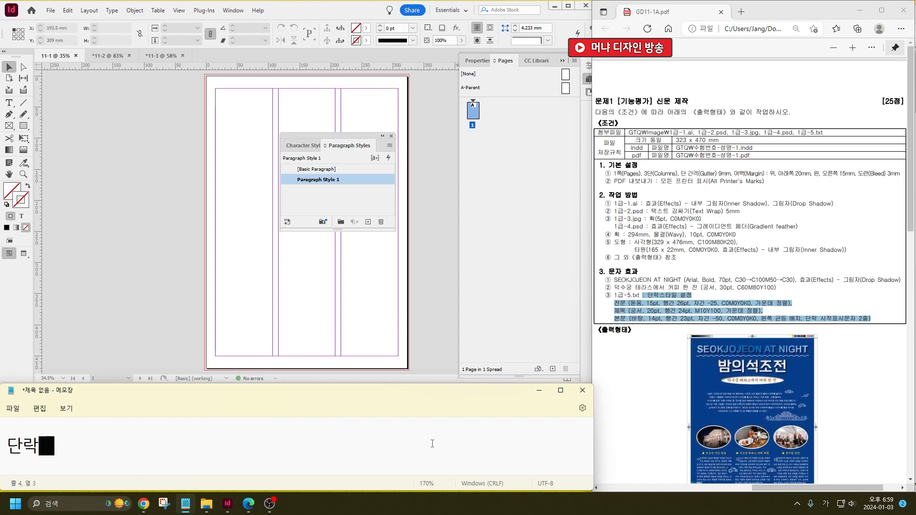
{"action": "type", "text": "스타일 설정("}
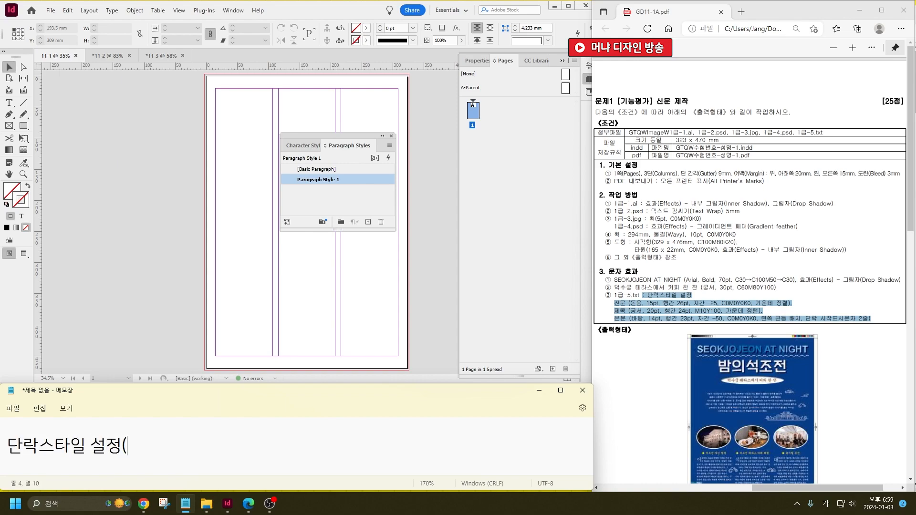
{"action": "type", "text": "F1"}
Delete Paragraph Style 1 from the 11-1 document, replacing it with [Basic Paragraph].
{"action": "left_click", "coordinate": [365, 180]}
{"action": "left_click", "coordinate": [381, 222]}
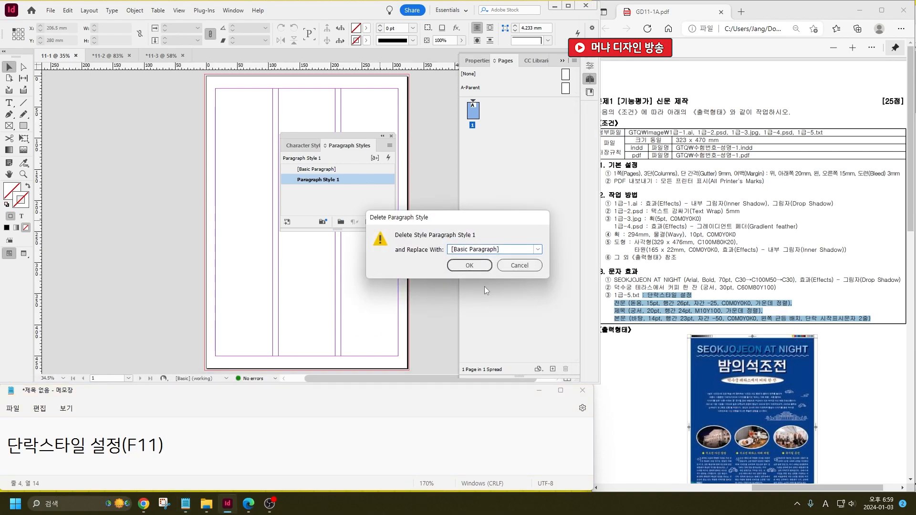
{"action": "left_click", "coordinate": [469, 266]}
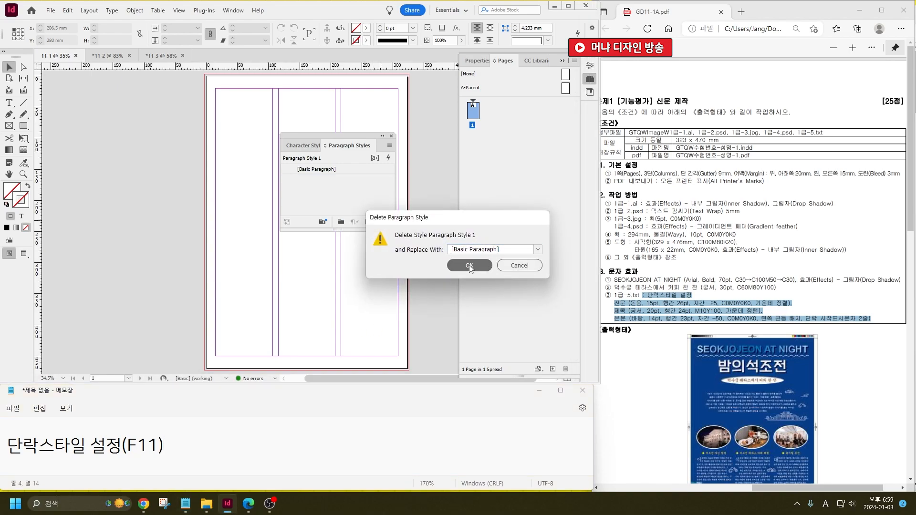
Clear the text highlight in the exam sheet and create three new paragraph styles in the 11-1 document.
{"action": "left_click", "coordinate": [638, 299]}
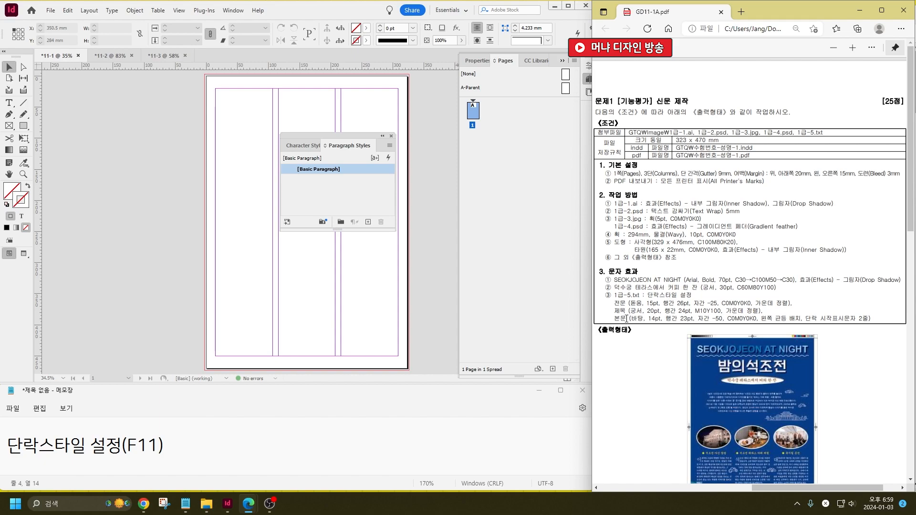
{"action": "left_click", "coordinate": [734, 279]}
{"action": "left_click", "coordinate": [370, 221]}
{"action": "left_click", "coordinate": [370, 221]}
{"action": "left_click", "coordinate": [371, 221]}
Open the options of Paragraph Style 3 and rename the style 전문.
{"action": "left_click", "coordinate": [332, 181]}
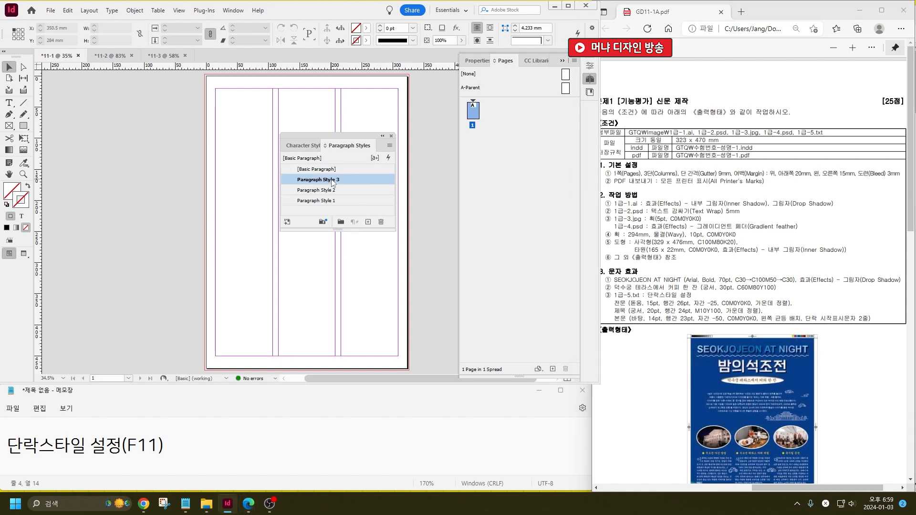
{"action": "double_click", "coordinate": [333, 181]}
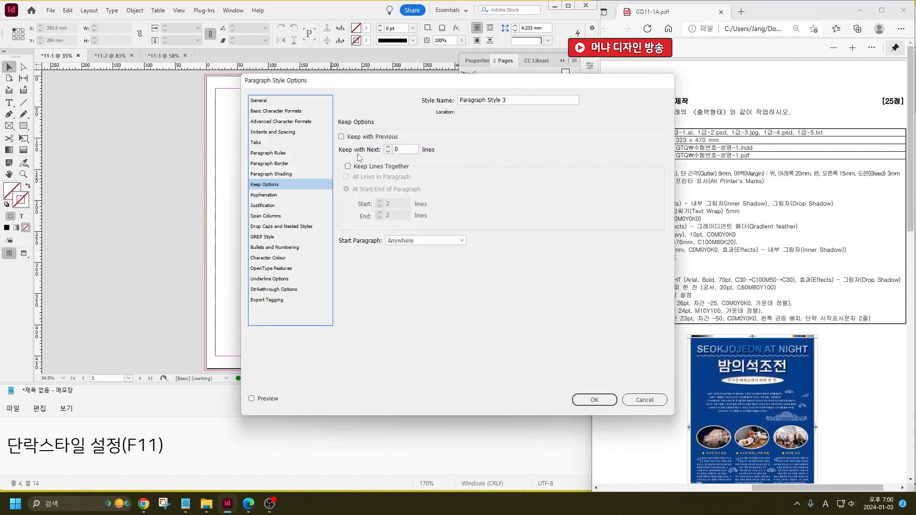
{"action": "left_click_drag", "start_coordinate": [461, 88], "coordinate": [271, 99]}
{"action": "left_click", "coordinate": [337, 106]}
{"action": "triple_click", "coordinate": [336, 106]}
{"action": "key", "text": "Hangul"}
{"action": "type", "text": "전문"}
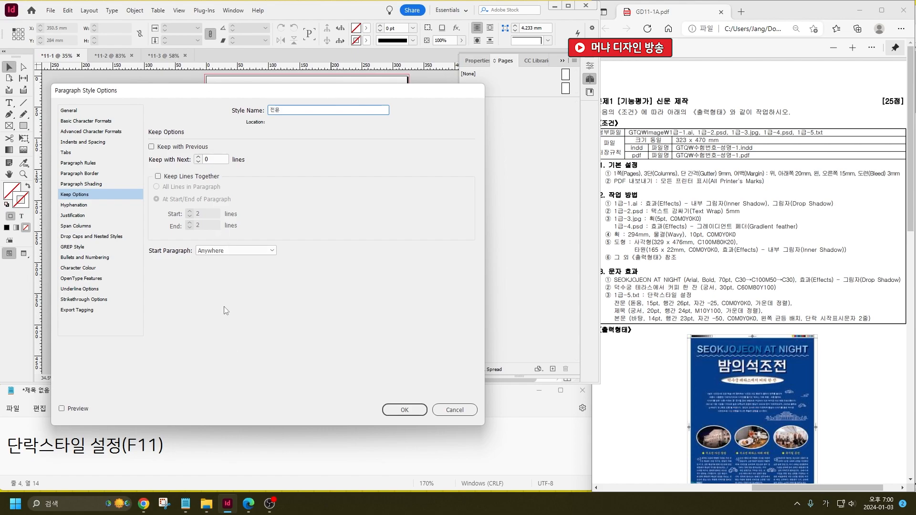
Set the font family of the 전문 paragraph style to Dotum.
{"action": "left_click", "coordinate": [90, 123]}
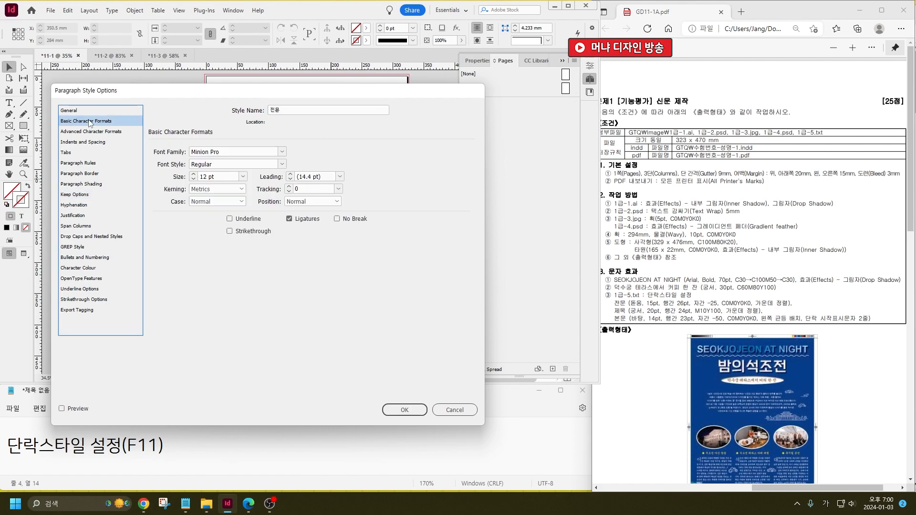
{"action": "left_click", "coordinate": [264, 152]}
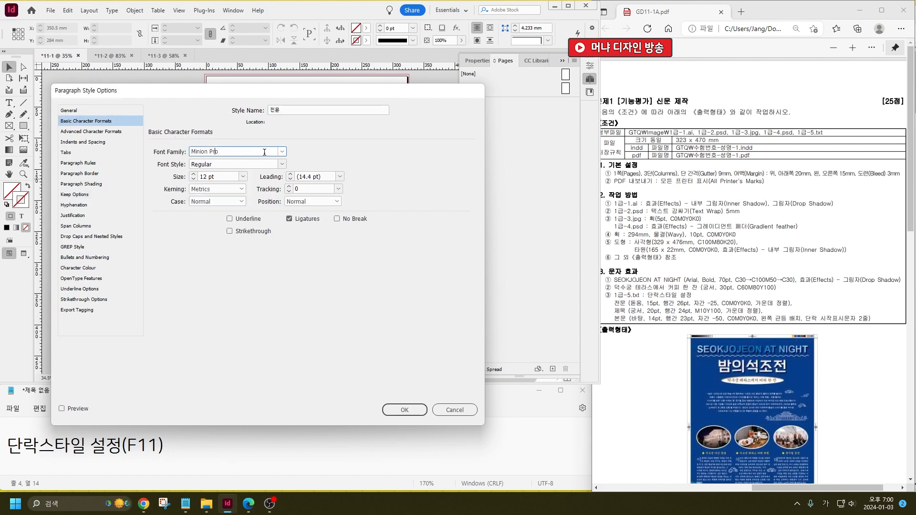
{"action": "left_click", "coordinate": [282, 152]}
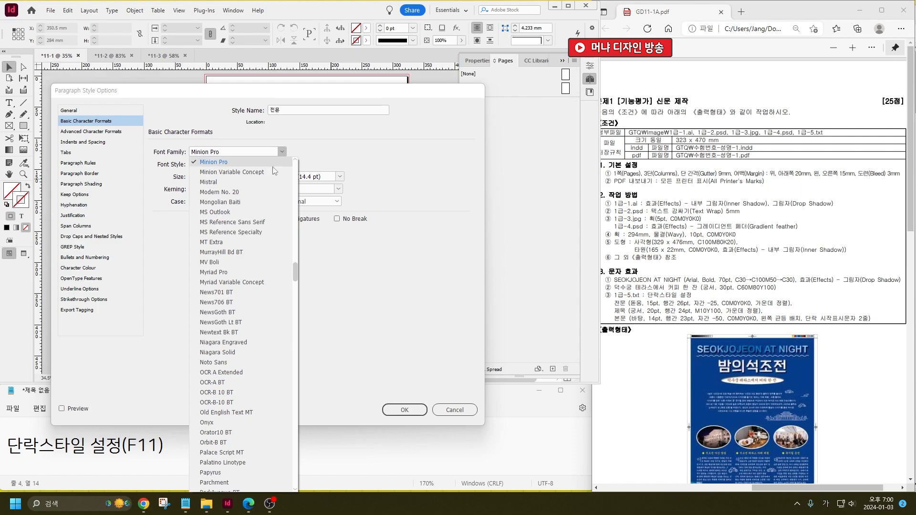
{"action": "scroll", "coordinate": [277, 285], "scroll_direction": "down", "scroll_amount": 20}
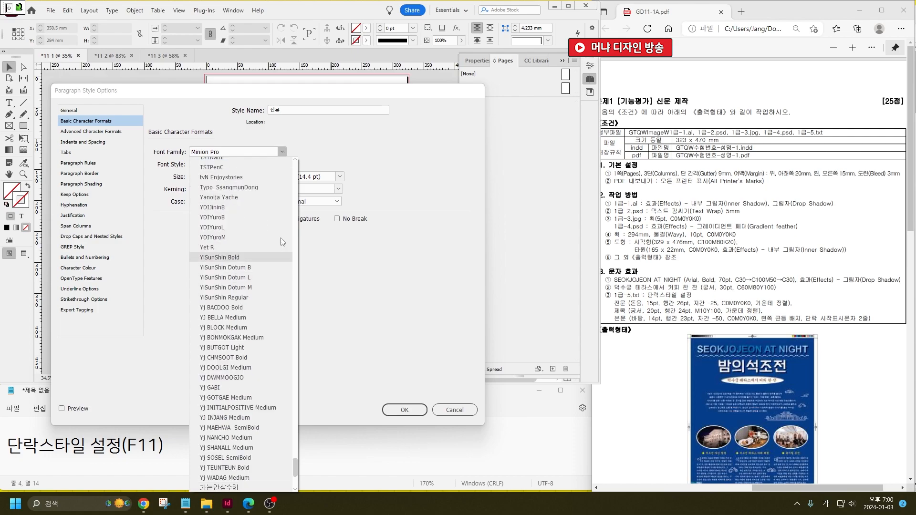
{"action": "left_click", "coordinate": [236, 151]}
{"action": "type", "text": "ㅇ"}
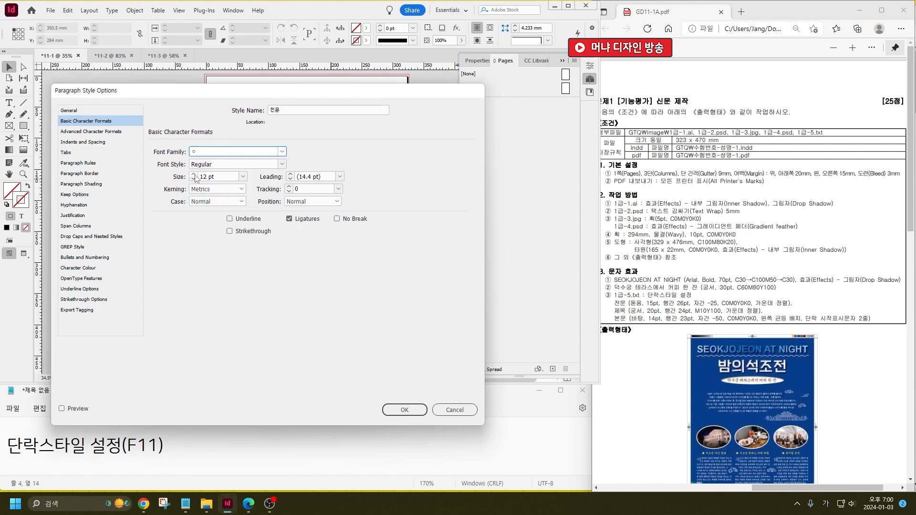
{"action": "key", "text": "Hangul"}
{"action": "type", "text": "D"}
Set the 전문 style's size to 15 pt, leading to 26 pt and tracking to -25.
{"action": "left_click", "coordinate": [222, 178]}
{"action": "key", "text": "Up"}
{"action": "key", "text": "Up"}
{"action": "key", "text": "Tab"}
{"action": "key", "text": "Tab"}
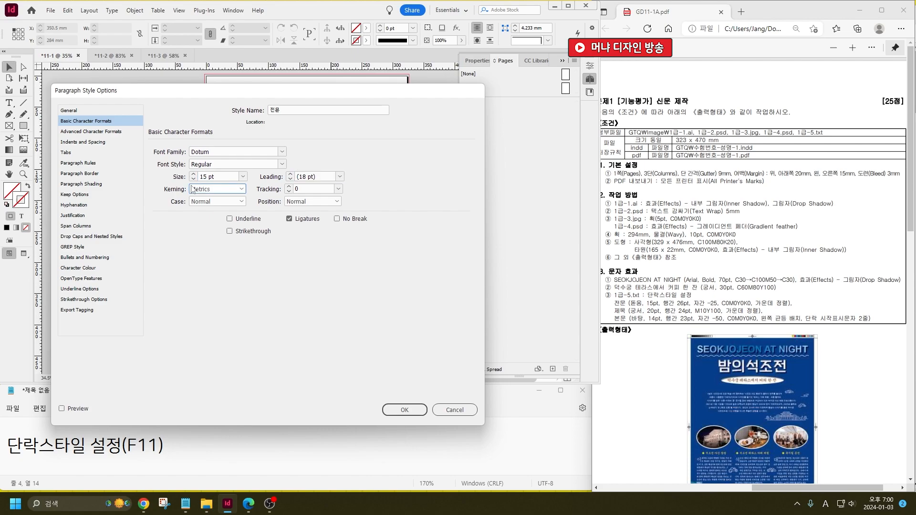
{"action": "key", "text": "shift+Tab"}
{"action": "type", "text": "26"}
{"action": "key", "text": "Tab"}
{"action": "key", "text": "Tab"}
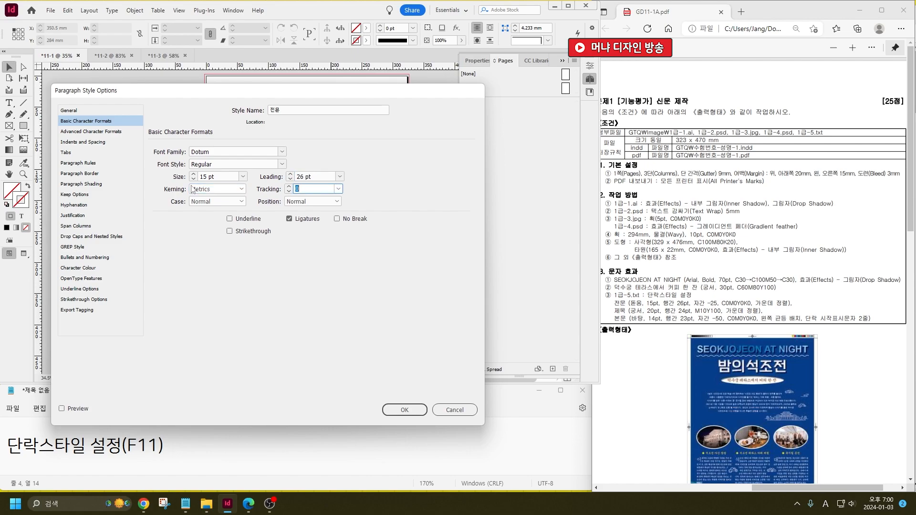
{"action": "type", "text": "-25"}
Add a C=0 M=0 Y=0 K=0 process swatch in the 전문 style's character colour settings.
{"action": "left_click", "coordinate": [88, 269]}
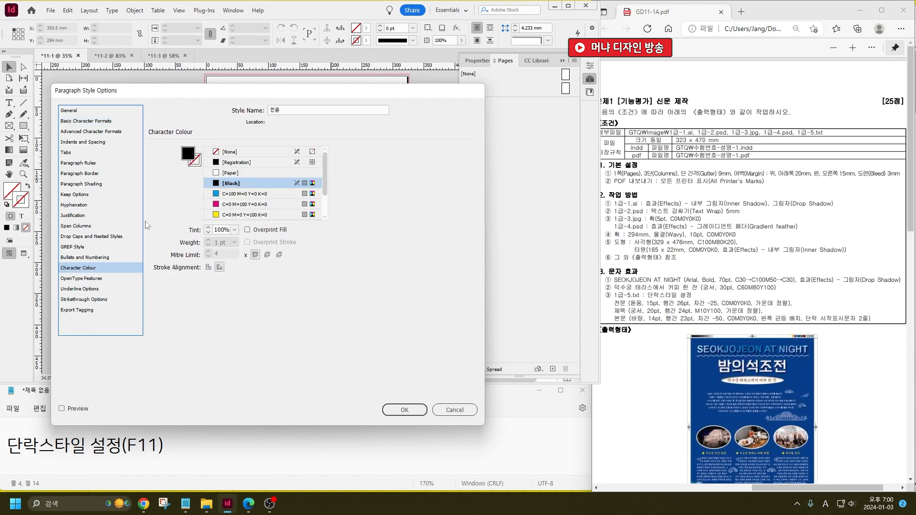
{"action": "double_click", "coordinate": [190, 154]}
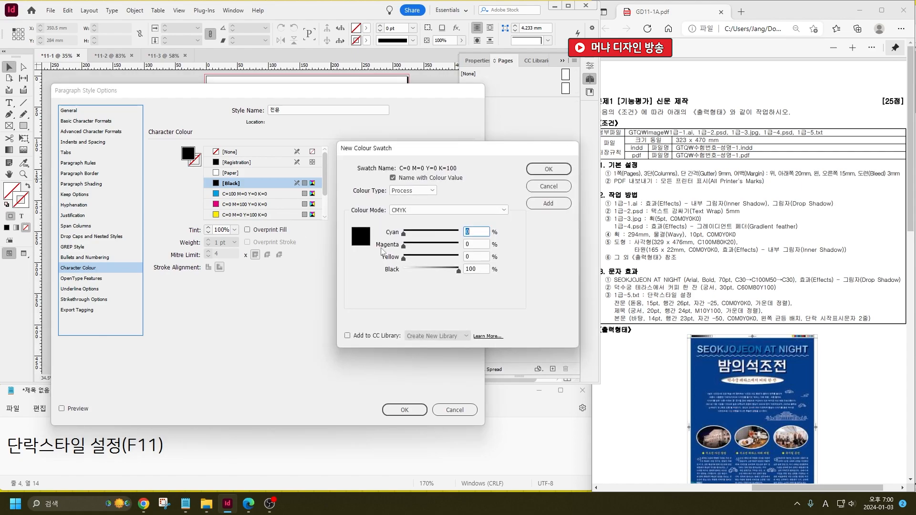
{"action": "key", "text": "Tab"}
{"action": "key", "text": "Tab"}
{"action": "key", "text": "Tab"}
{"action": "type", "text": "0"}
{"action": "key", "text": "Return"}
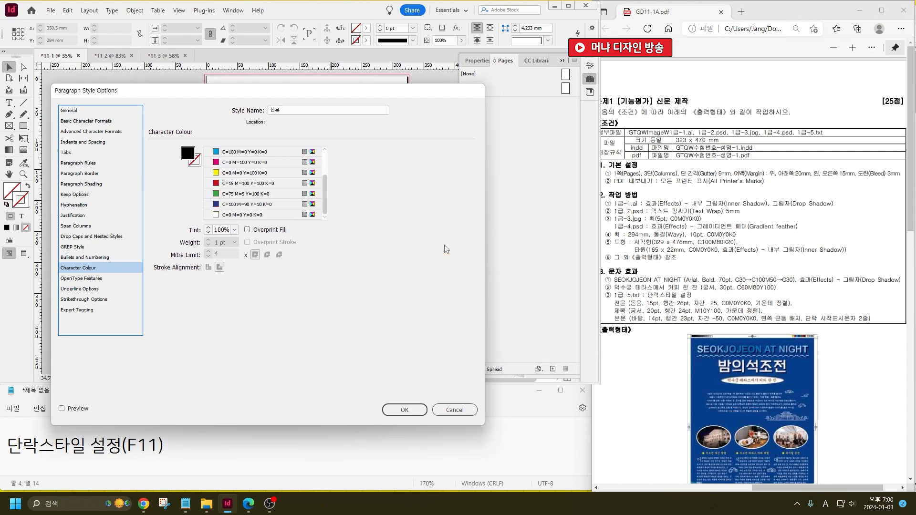
Set the 전문 style's alignment to Centre and save the style.
{"action": "left_click", "coordinate": [76, 163]}
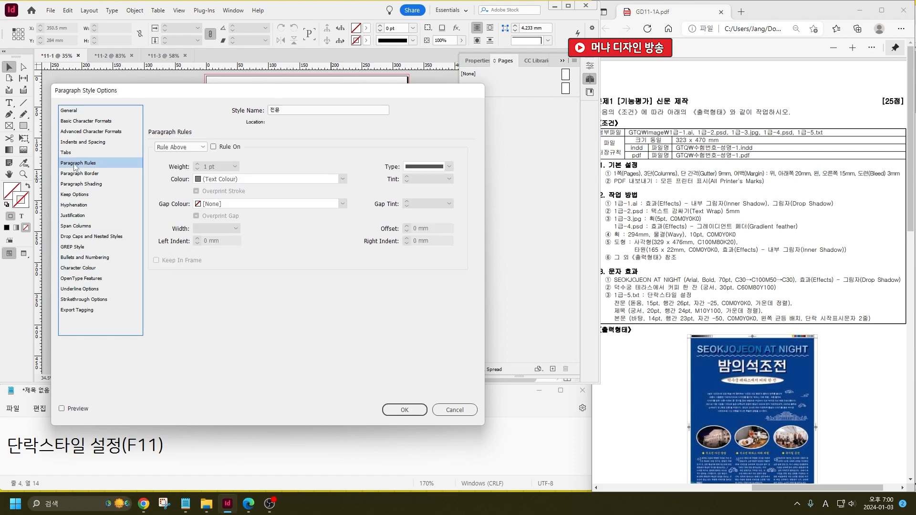
{"action": "left_click", "coordinate": [90, 133]}
{"action": "left_click", "coordinate": [87, 143]}
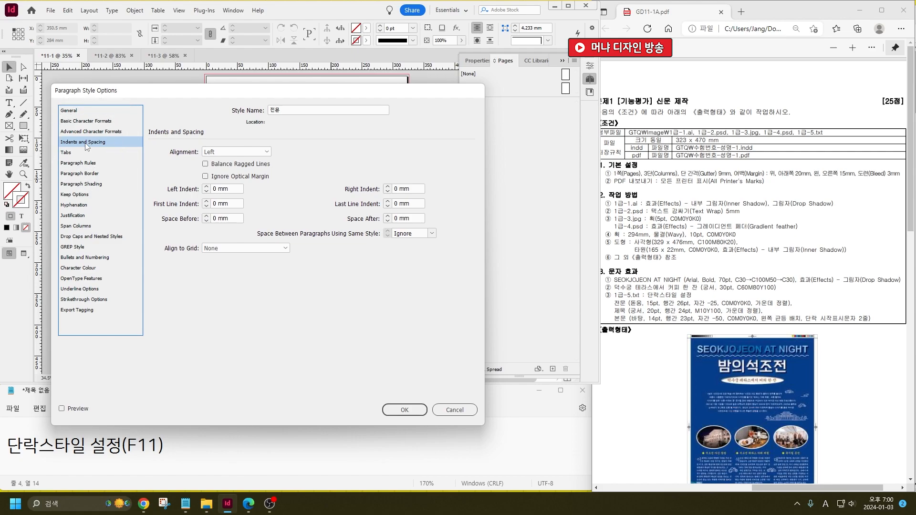
{"action": "left_click", "coordinate": [249, 152]}
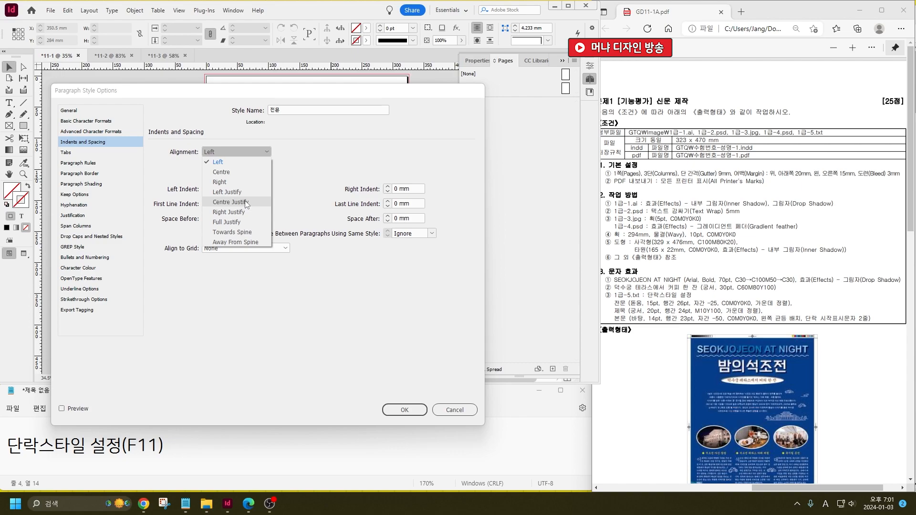
{"action": "left_click", "coordinate": [237, 172]}
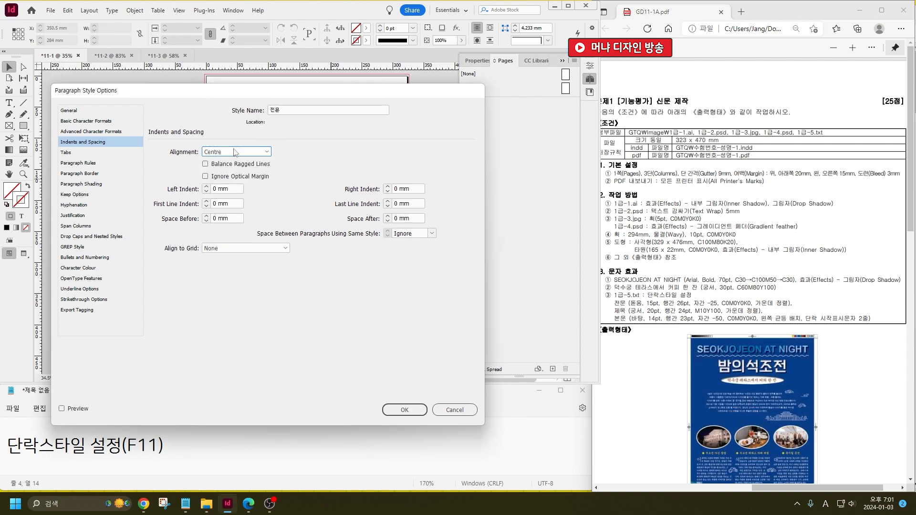
{"action": "left_click", "coordinate": [234, 152]}
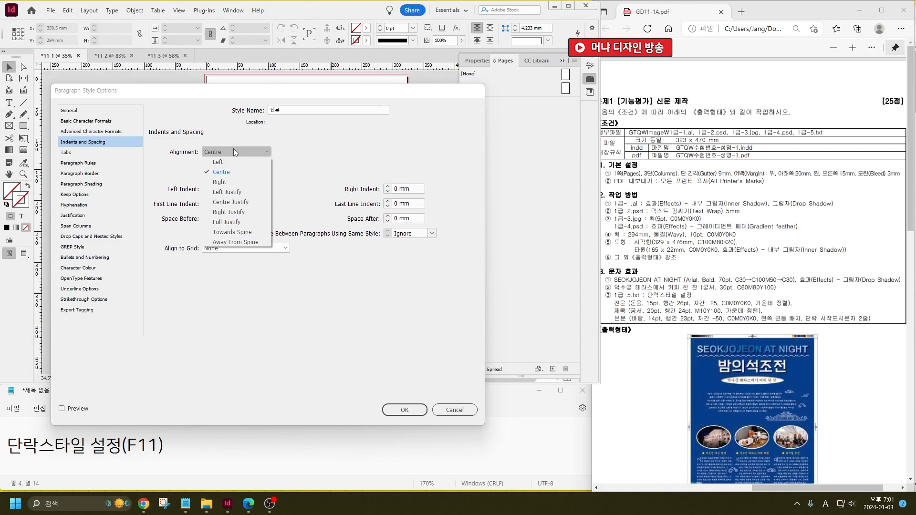
{"action": "left_click", "coordinate": [234, 149]}
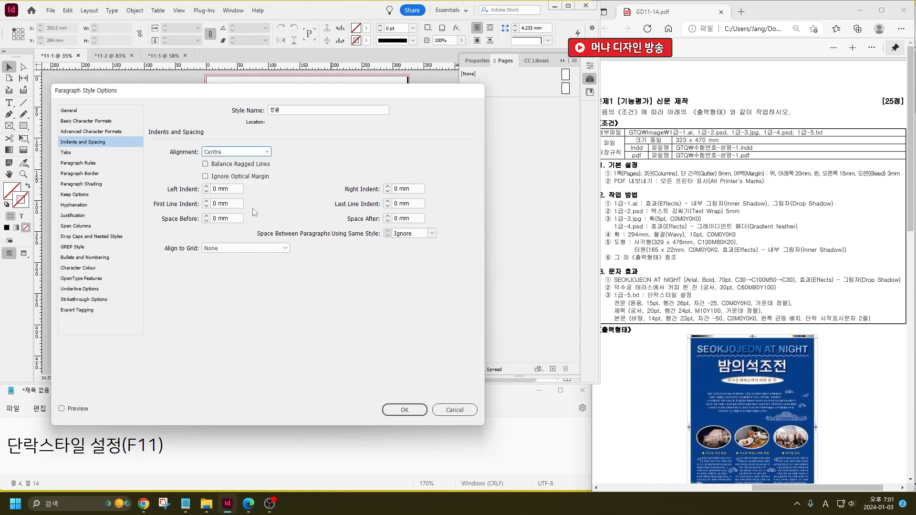
{"action": "left_click", "coordinate": [405, 410]}
Open the options of Paragraph Style 2 and rename the style 제목.
{"action": "double_click", "coordinate": [332, 191]}
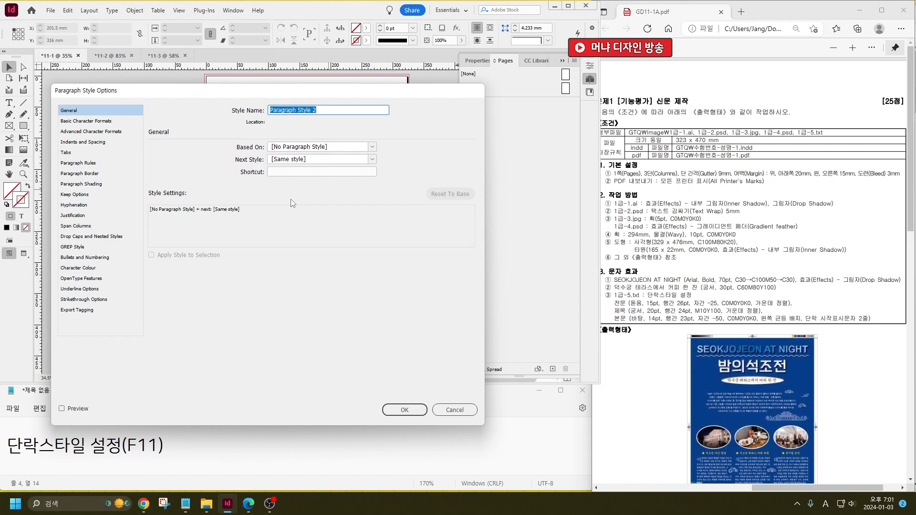
{"action": "key", "text": "Hangul"}
{"action": "type", "text": "궁서"}
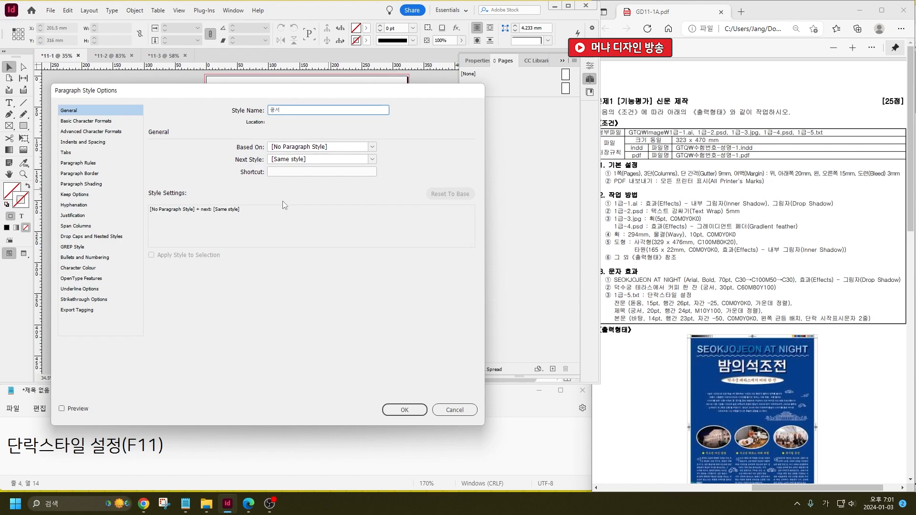
{"action": "key", "text": "BackSpace"}
{"action": "key", "text": "BackSpace"}
{"action": "key", "text": "BackSpace"}
{"action": "type", "text": "젬목"}
Set the 제목 style's font to Gungsuh, its size to 20 pt and its leading to 24 pt.
{"action": "left_click", "coordinate": [105, 121]}
{"action": "left_click_drag", "start_coordinate": [248, 151], "coordinate": [173, 220]}
{"action": "type", "text": "Gungsuh"}
{"action": "left_click_drag", "start_coordinate": [223, 179], "coordinate": [161, 180]}
{"action": "type", "text": "20"}
{"action": "key", "text": "Tab"}
{"action": "type", "text": "24"}
{"action": "key", "text": "Tab"}
{"action": "key", "text": "Tab"}
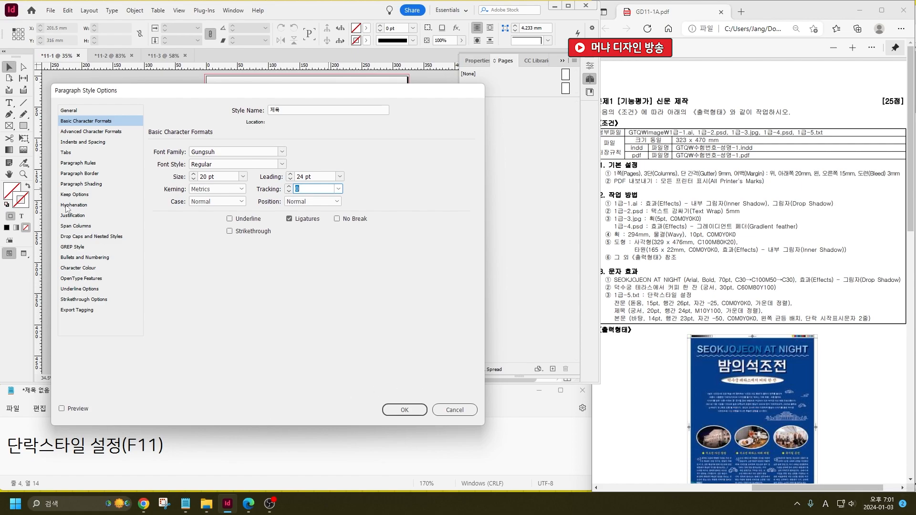
Set the alignment of the 제목 paragraph style to Centre.
{"action": "left_click", "coordinate": [80, 143]}
{"action": "left_click", "coordinate": [250, 152]}
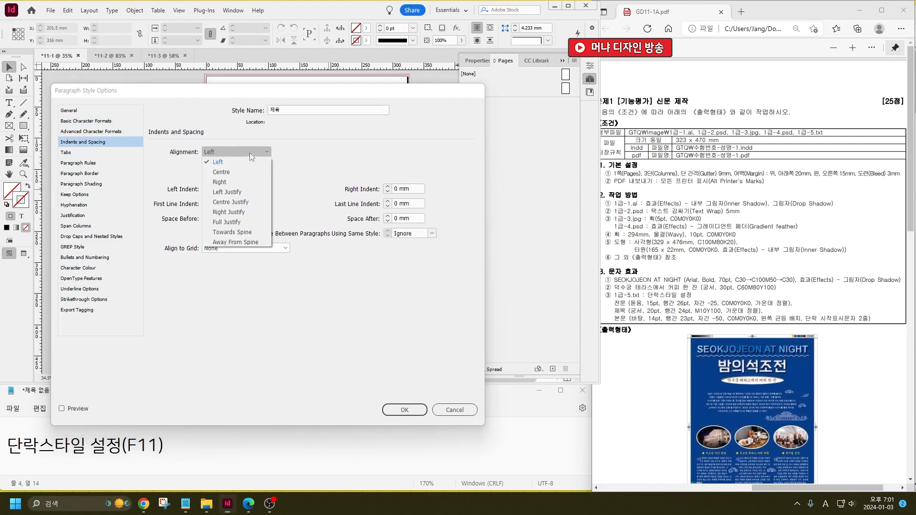
{"action": "left_click", "coordinate": [234, 173]}
Create a new CMYK colour swatch with C=0, M=10, Y=100, K=0 from the 제목 style's character colour settings.
{"action": "left_click", "coordinate": [91, 269]}
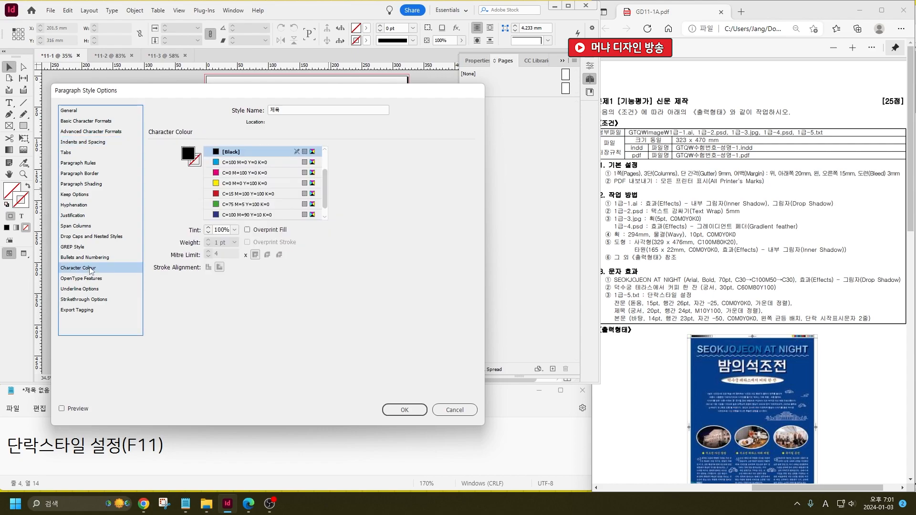
{"action": "double_click", "coordinate": [188, 154]}
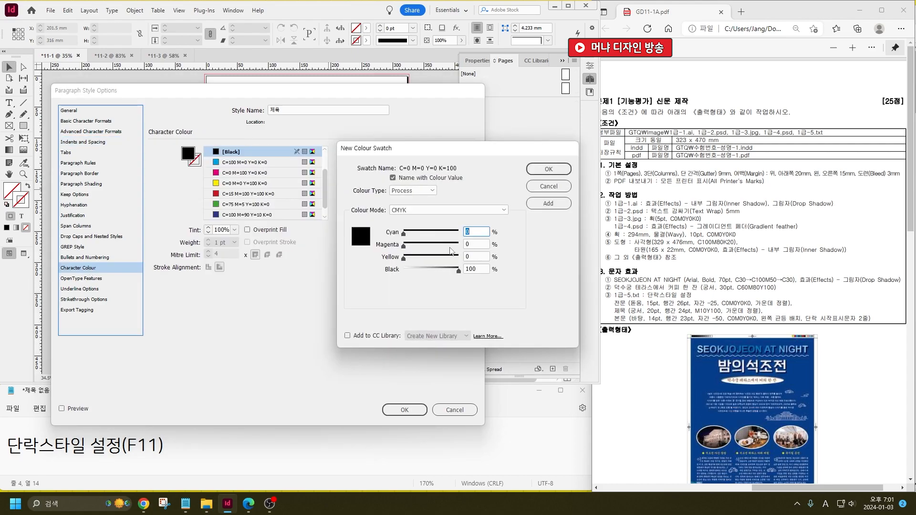
{"action": "type", "text": "0"}
{"action": "key", "text": "Tab"}
{"action": "type", "text": "10"}
{"action": "key", "text": "Tab"}
{"action": "type", "text": "100"}
{"action": "key", "text": "Tab"}
{"action": "type", "text": "0"}
{"action": "key", "text": "Return"}
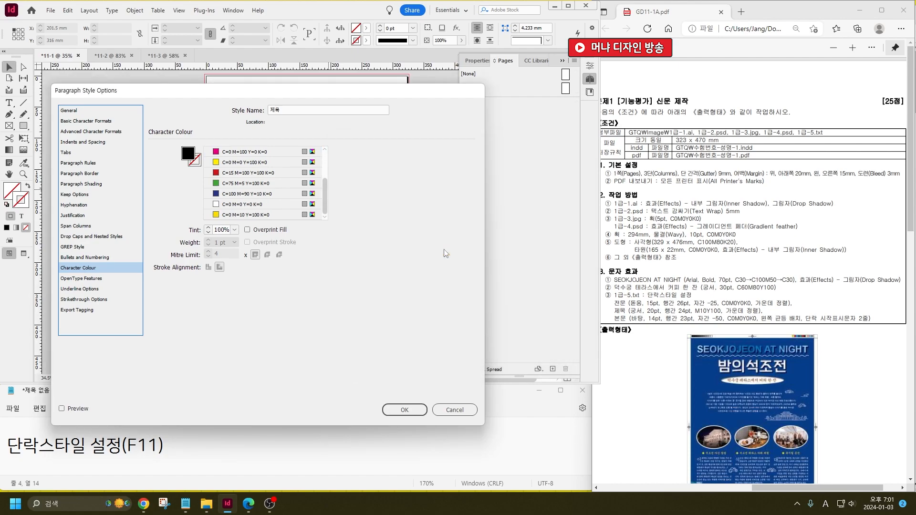
Apply the C=0 M=10 Y=100 K=0 swatch as the 제목 style's character colour and save the style.
{"action": "left_click", "coordinate": [245, 218]}
{"action": "key", "text": "ctrl"}
{"action": "key", "text": "ctrl"}
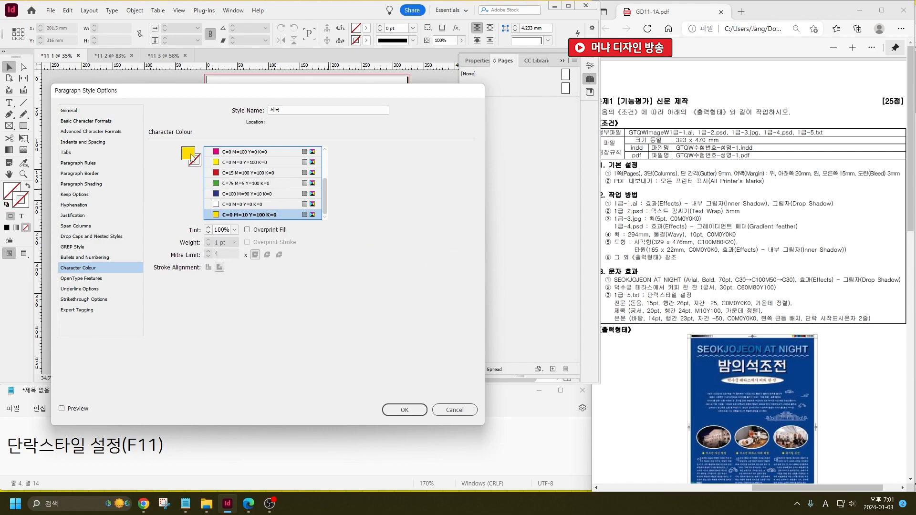
{"action": "key", "text": "Return"}
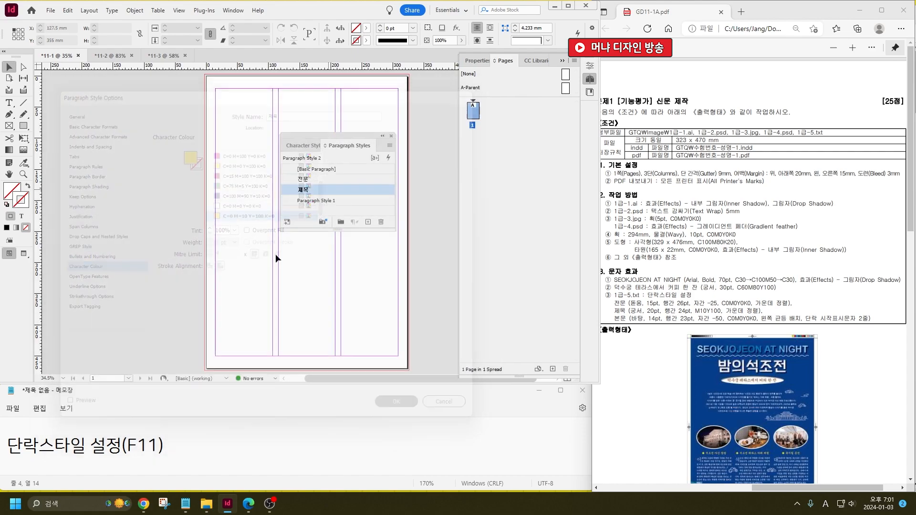
Set the 전문 style's character colour to C=0 M=0 Y=0 K=0 and save the style.
{"action": "double_click", "coordinate": [317, 181]}
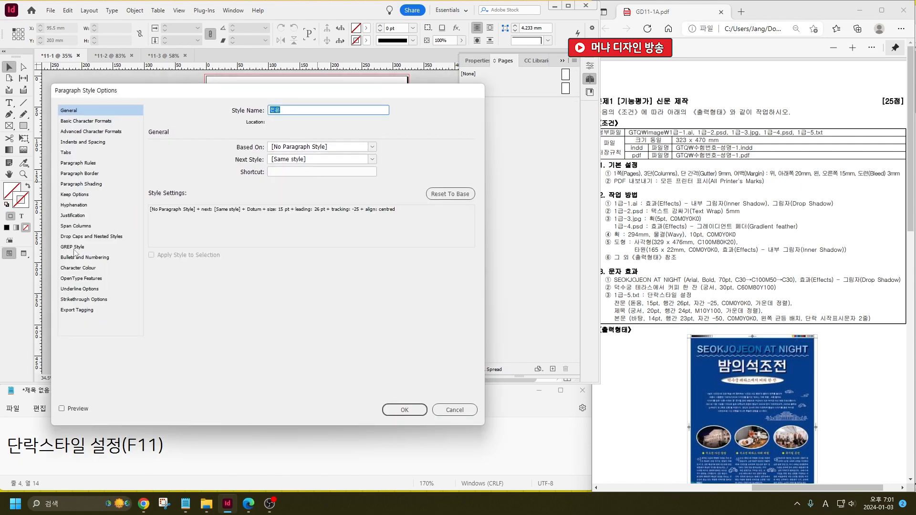
{"action": "left_click", "coordinate": [81, 269]}
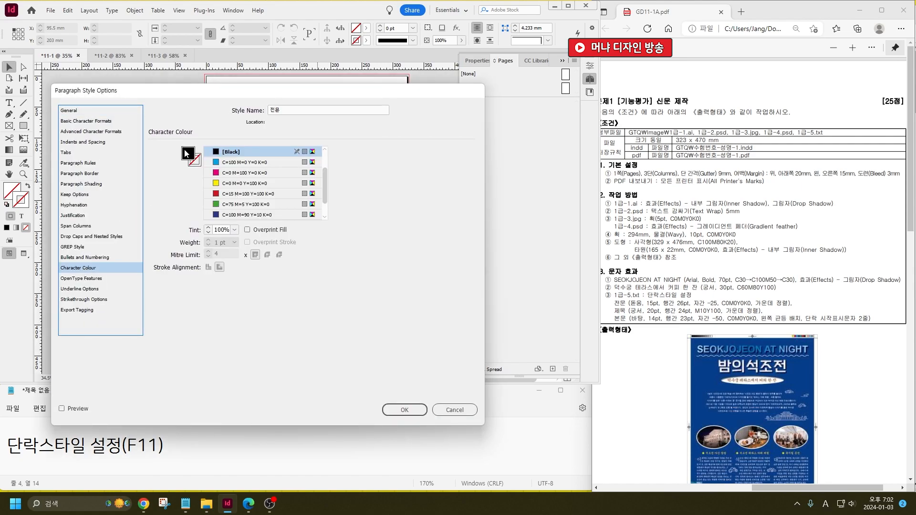
{"action": "scroll", "coordinate": [243, 188], "scroll_direction": "down", "scroll_amount": 3}
{"action": "left_click", "coordinate": [246, 204]}
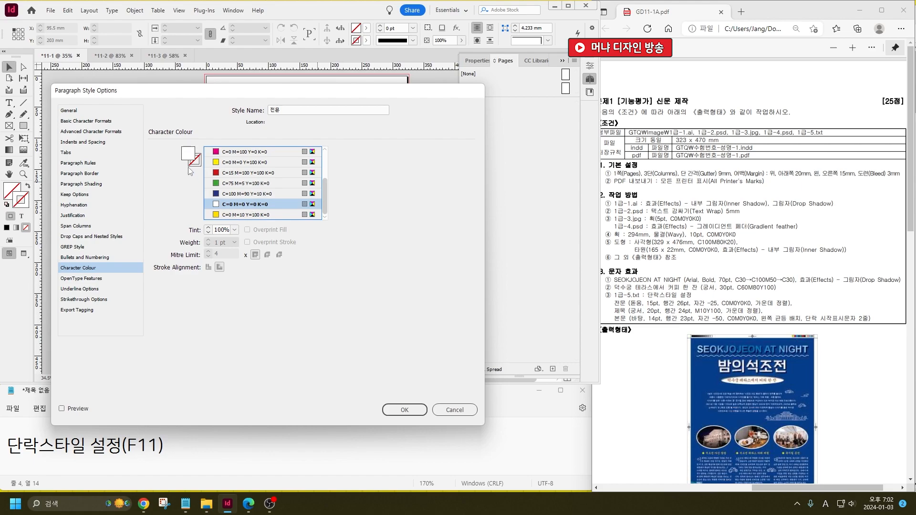
{"action": "left_click", "coordinate": [419, 413]}
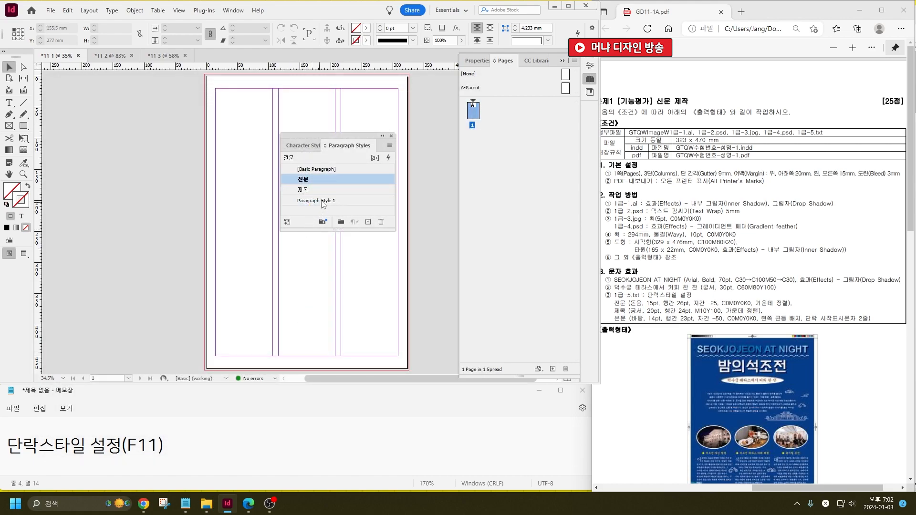
Open the options of Paragraph Style 1 and rename the style 본문.
{"action": "left_click", "coordinate": [321, 202]}
{"action": "double_click", "coordinate": [322, 202]}
{"action": "type", "text": "qhs"}
{"action": "key", "text": "BackSpace"}
{"action": "key", "text": "BackSpace"}
{"action": "key", "text": "BackSpace"}
{"action": "key", "text": "Hangul"}
{"action": "type", "text": "본"}
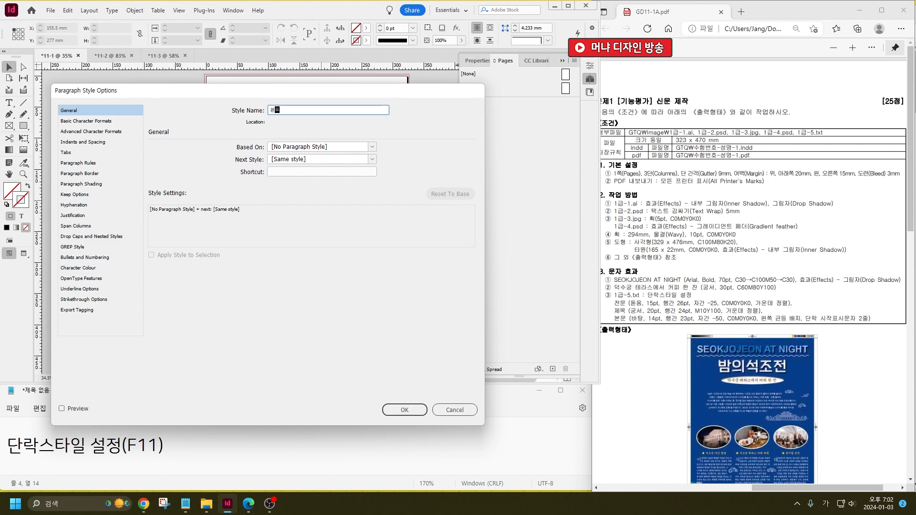
{"action": "type", "text": "문"}
Set the 본문 style's font to Batang, size to 14 pt, leading to 23 pt and tracking to -50.
{"action": "left_click", "coordinate": [106, 123]}
{"action": "left_click", "coordinate": [242, 152]}
{"action": "key", "text": "ctrl+a"}
{"action": "type", "text": "Batang"}
{"action": "left_click", "coordinate": [220, 174]}
{"action": "key", "text": "ctrl+a"}
{"action": "type", "text": "14"}
{"action": "key", "text": "Tab"}
{"action": "type", "text": "23"}
{"action": "key", "text": "Tab"}
{"action": "type", "text": "-2"}
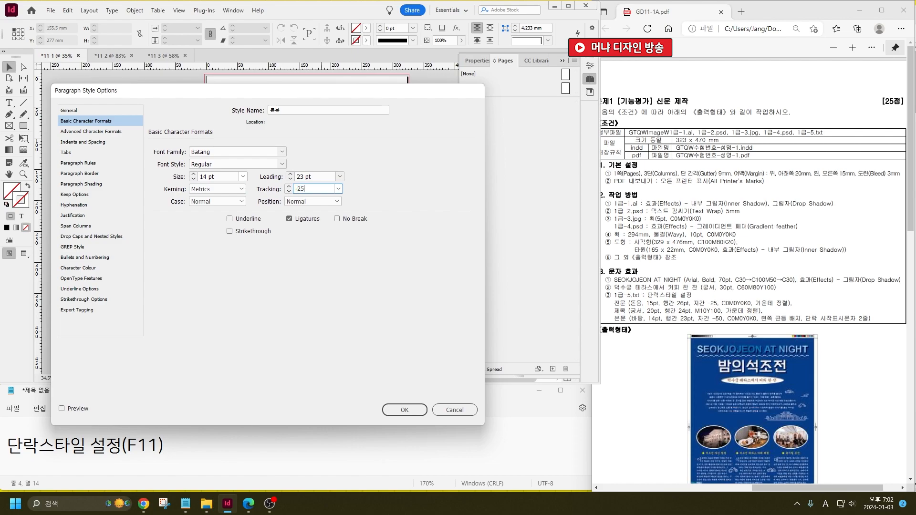
{"action": "type", "text": "50"}
Set the alignment of the 본문 paragraph style to Left Justify.
{"action": "left_click", "coordinate": [83, 142]}
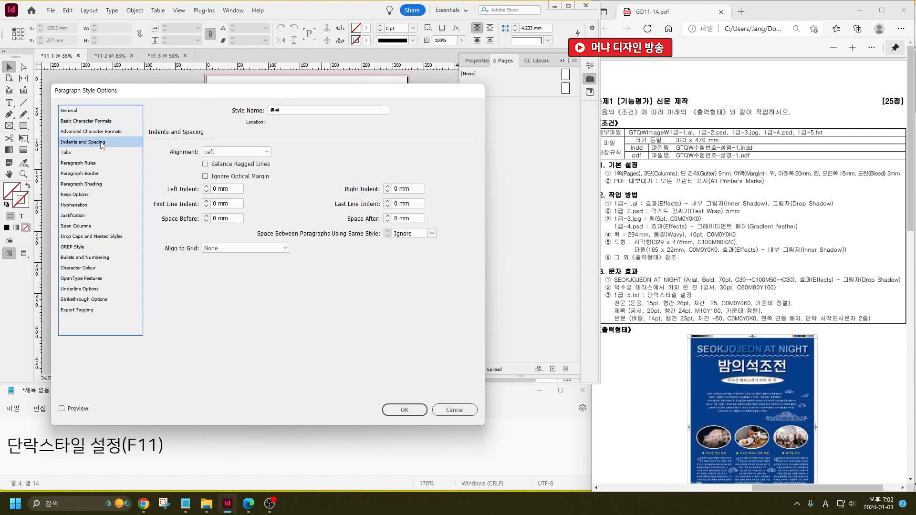
{"action": "left_click", "coordinate": [236, 152]}
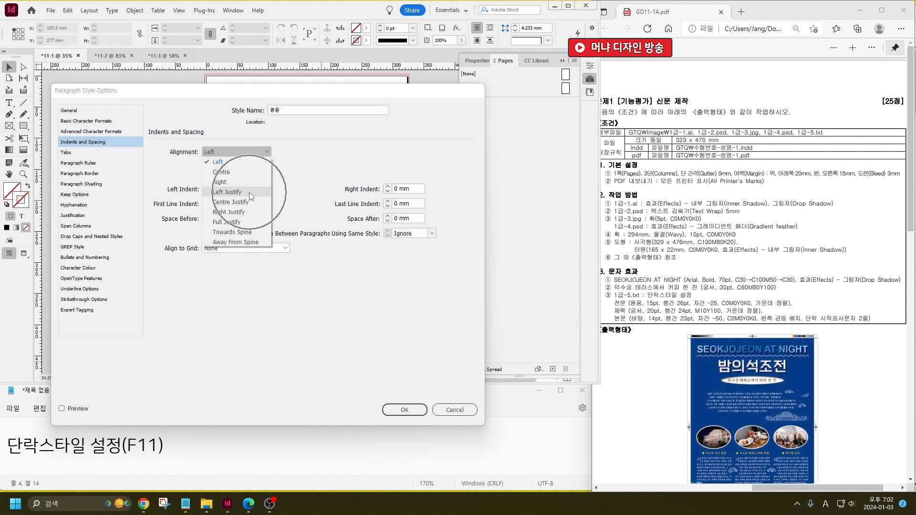
{"action": "left_click", "coordinate": [249, 193]}
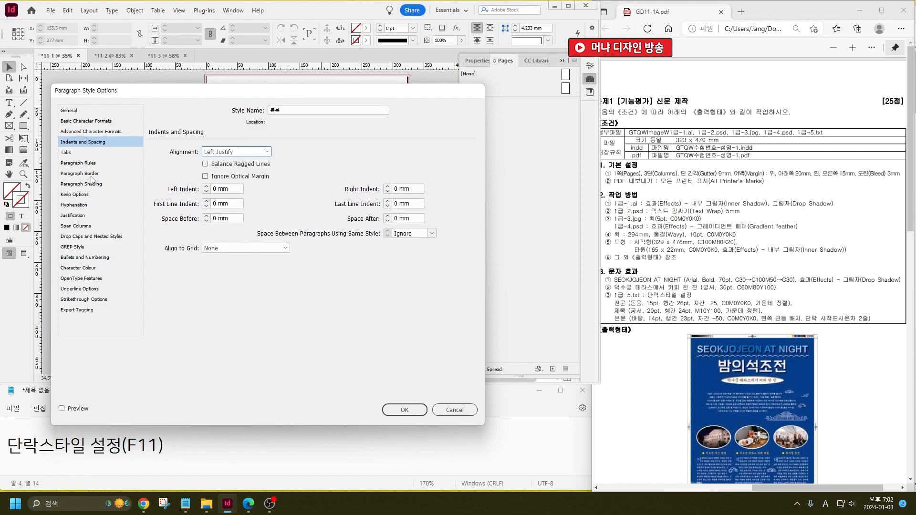
Give the 본문 style a drop cap of 2 lines and 1 character, and save the style.
{"action": "left_click", "coordinate": [96, 134]}
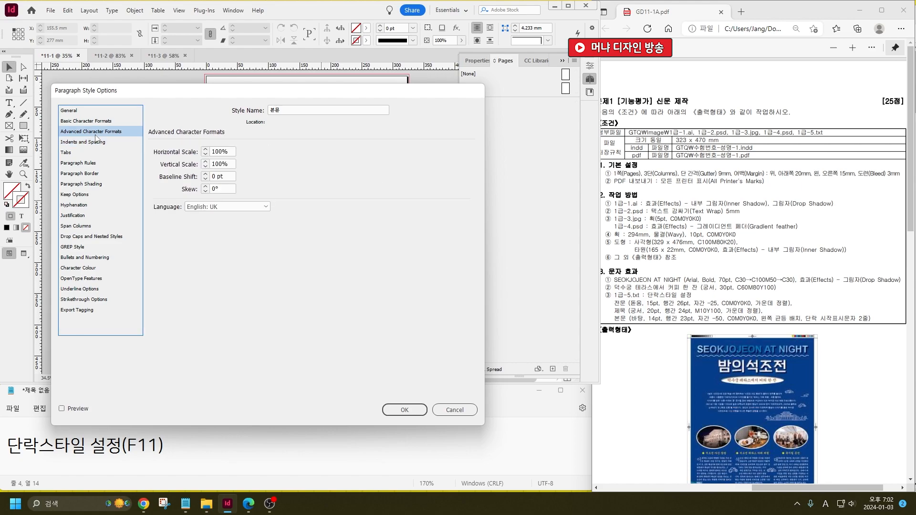
{"action": "left_click", "coordinate": [87, 238]}
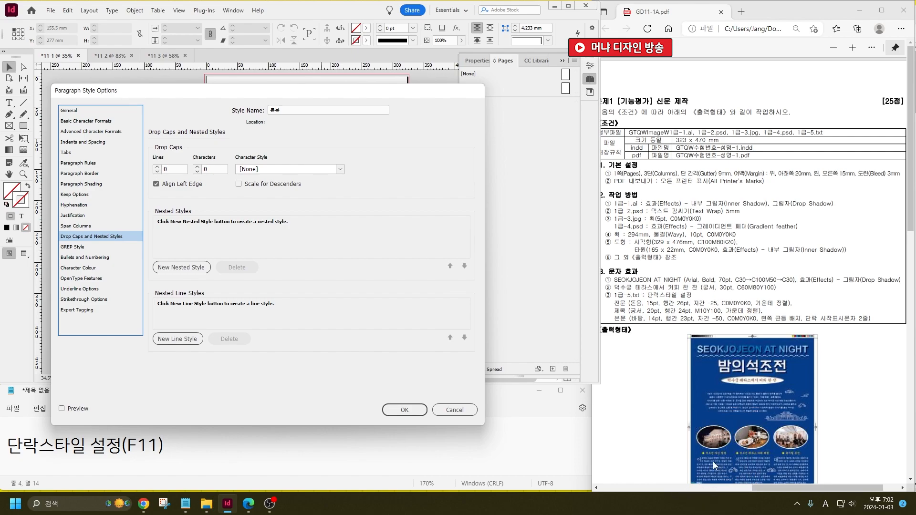
{"action": "left_click", "coordinate": [157, 167]}
{"action": "left_click", "coordinate": [157, 167]}
{"action": "left_click", "coordinate": [222, 168]}
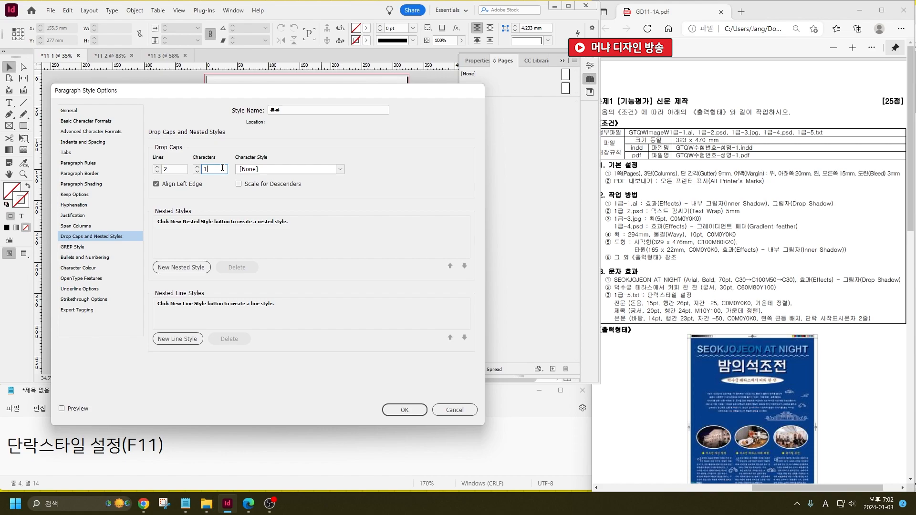
{"action": "key", "text": "ctrl"}
{"action": "key", "text": "ctrl"}
{"action": "key", "text": "ctrl"}
{"action": "key", "text": "ctrl"}
{"action": "key", "text": "ctrl"}
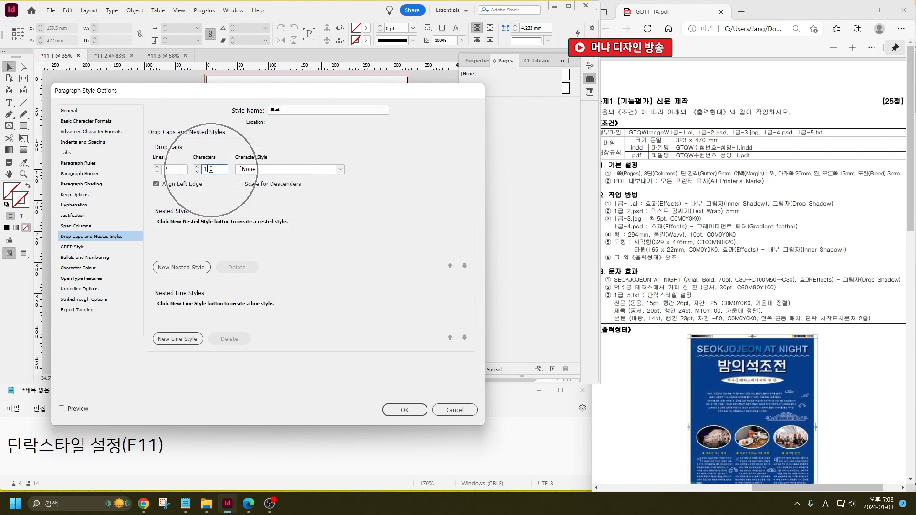
{"action": "left_click", "coordinate": [403, 408]}
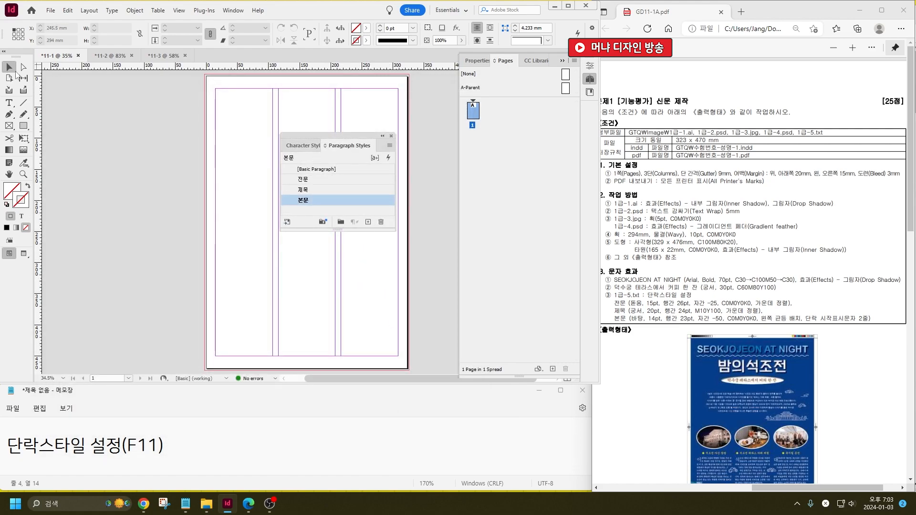
Switch to document 11-2 and bring up the problem 2 requirements in the GD11-1A exam PDF.
{"action": "left_click", "coordinate": [111, 53]}
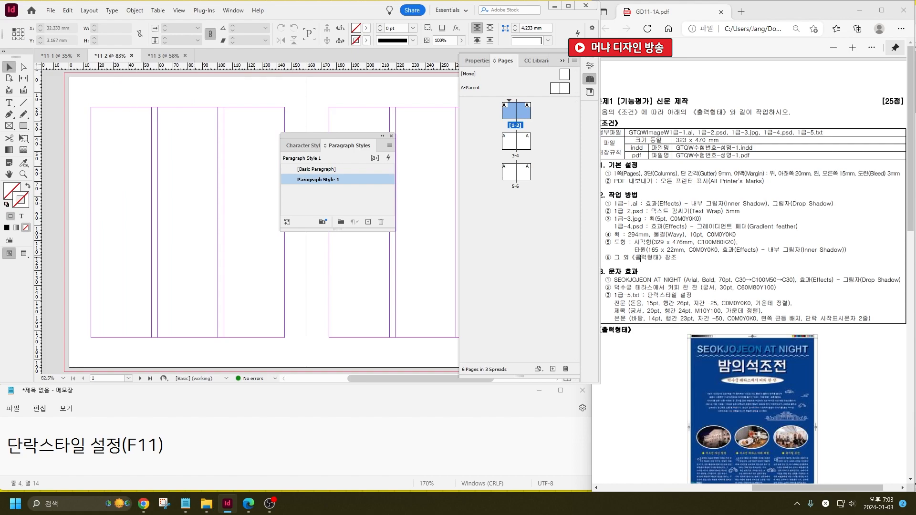
{"action": "left_click", "coordinate": [772, 470]}
{"action": "scroll", "coordinate": [772, 470], "scroll_direction": "down", "scroll_amount": 15}
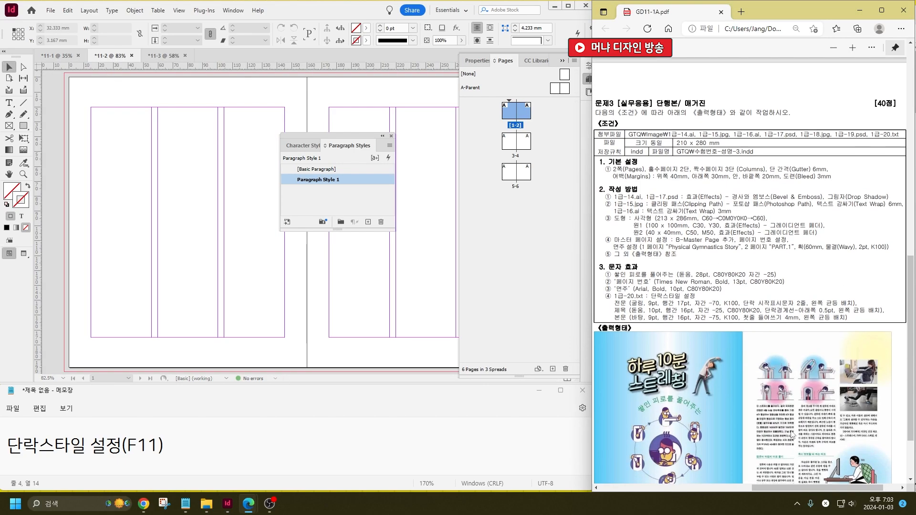
{"action": "scroll", "coordinate": [803, 485], "scroll_direction": "up", "scroll_amount": 8}
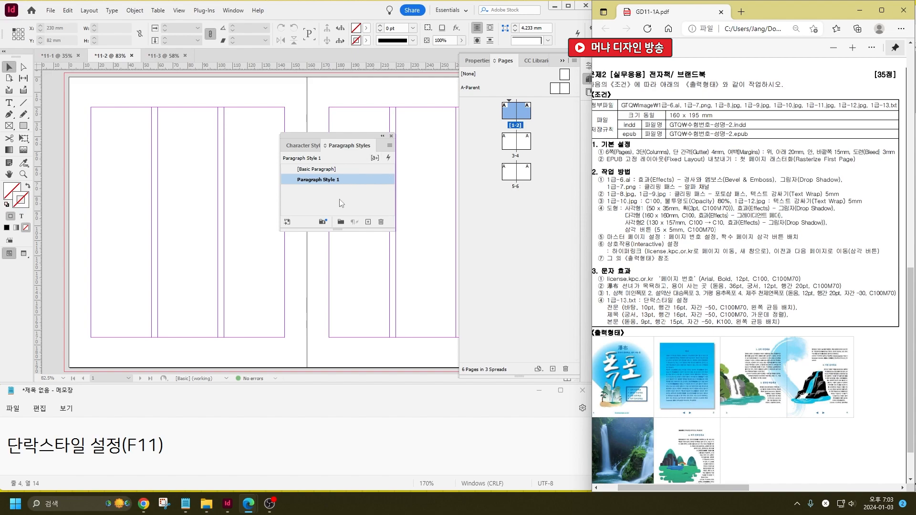
Delete Paragraph Style 1 from document 11-2 and create three new paragraph styles.
{"action": "left_click", "coordinate": [381, 221]}
{"action": "key", "text": "Return"}
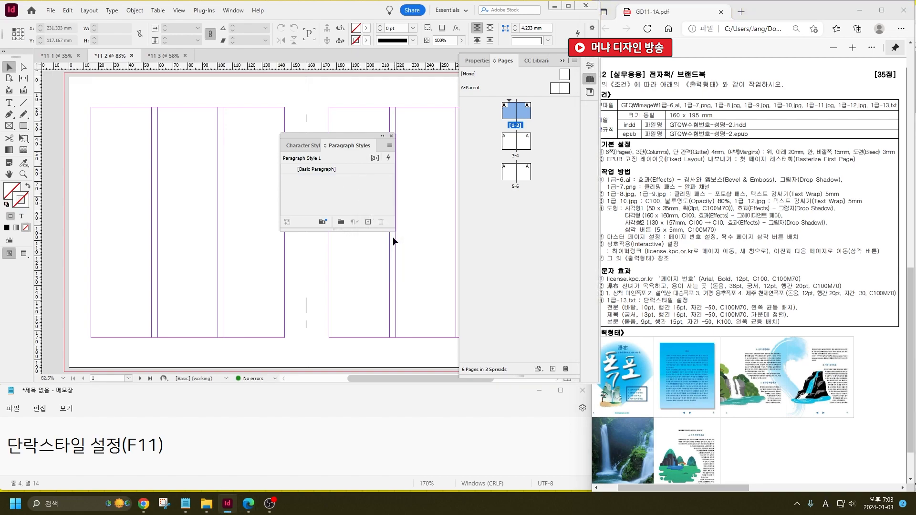
{"action": "left_click", "coordinate": [368, 222]}
{"action": "left_click", "coordinate": [367, 222]}
{"action": "left_click", "coordinate": [367, 222]}
Rename Paragraph Style 3 as 전문 and set its size to 10 pt, leading to 16 pt and tracking to -50.
{"action": "double_click", "coordinate": [333, 180]}
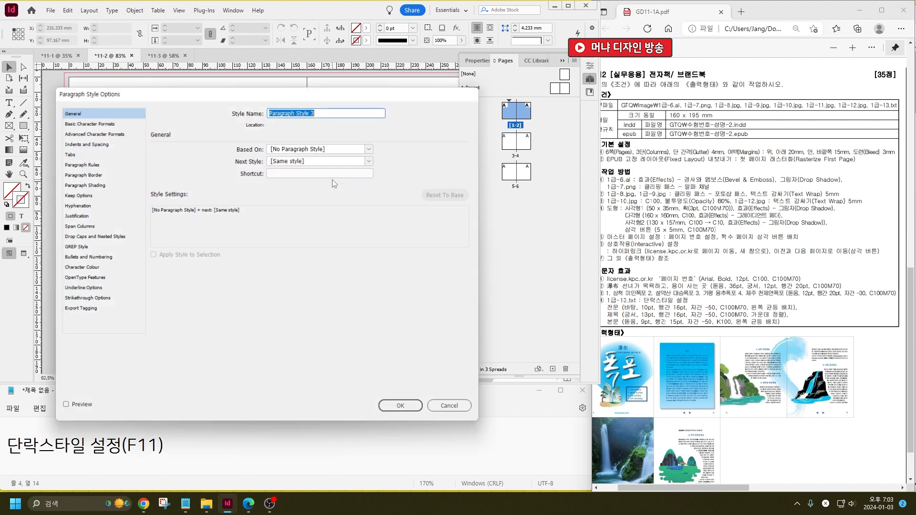
{"action": "type", "text": "전문"}
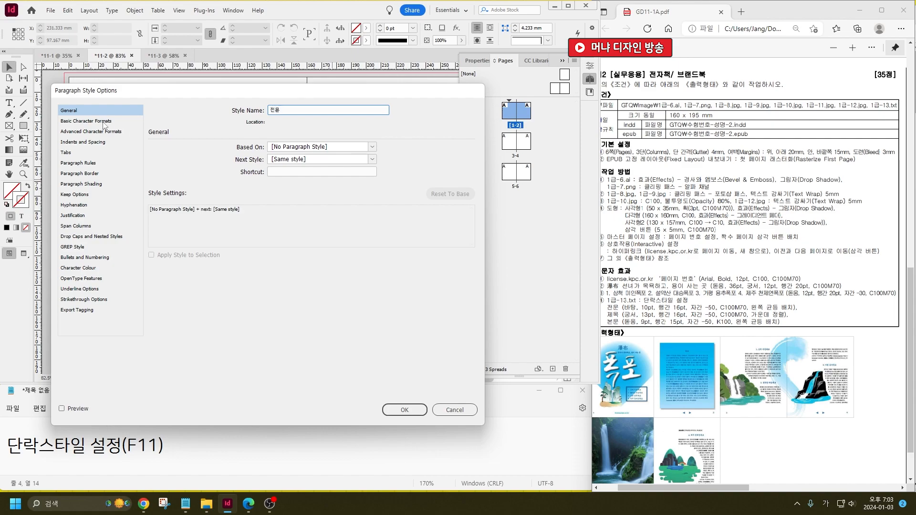
{"action": "left_click", "coordinate": [105, 125]}
{"action": "left_click", "coordinate": [236, 152]}
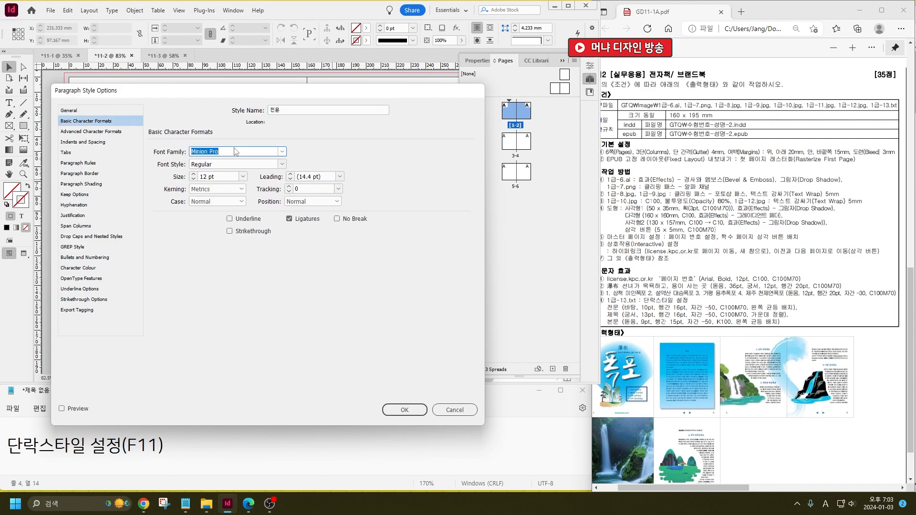
{"action": "key", "text": "Tab"}
{"action": "key", "text": "Tab"}
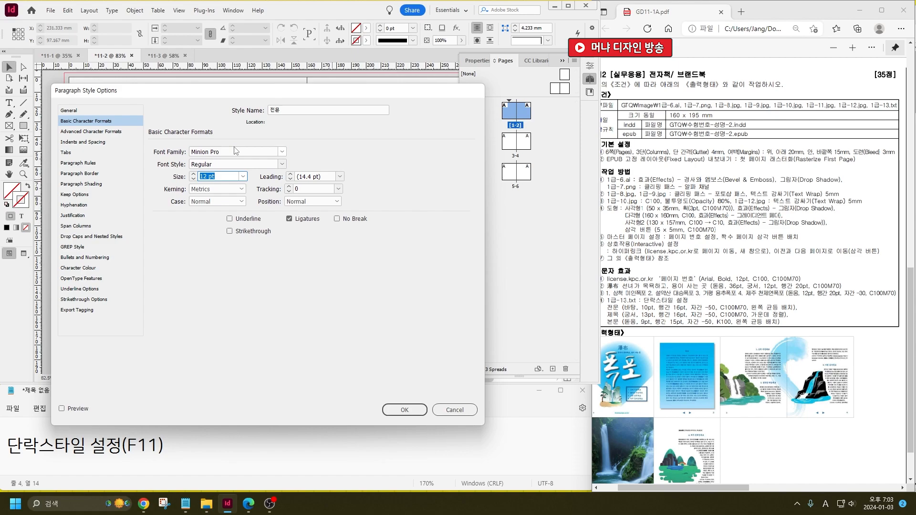
{"action": "type", "text": "10"}
{"action": "key", "text": "Tab"}
{"action": "type", "text": "16"}
{"action": "key", "text": "Tab"}
{"action": "key", "text": "Tab"}
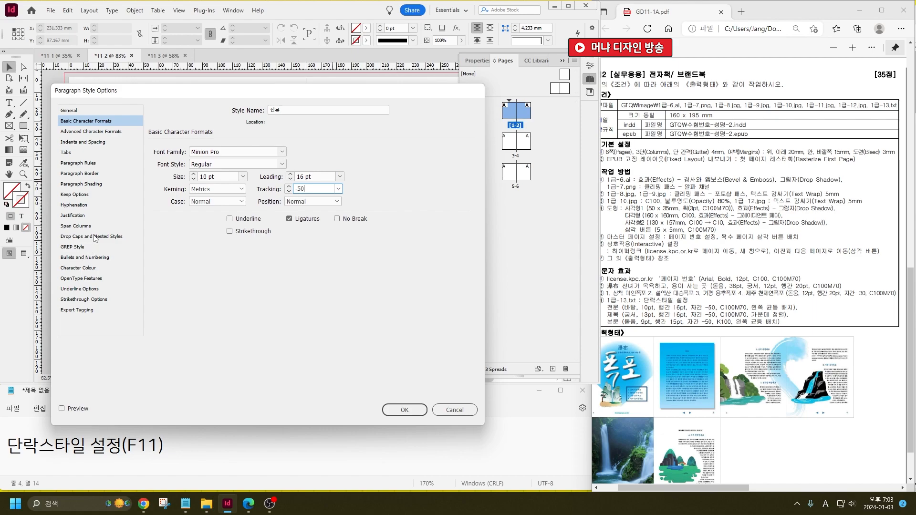
Set the alignment of document 11-2's 전문 style to Left Justify.
{"action": "left_click", "coordinate": [82, 143]}
{"action": "left_click", "coordinate": [231, 153]}
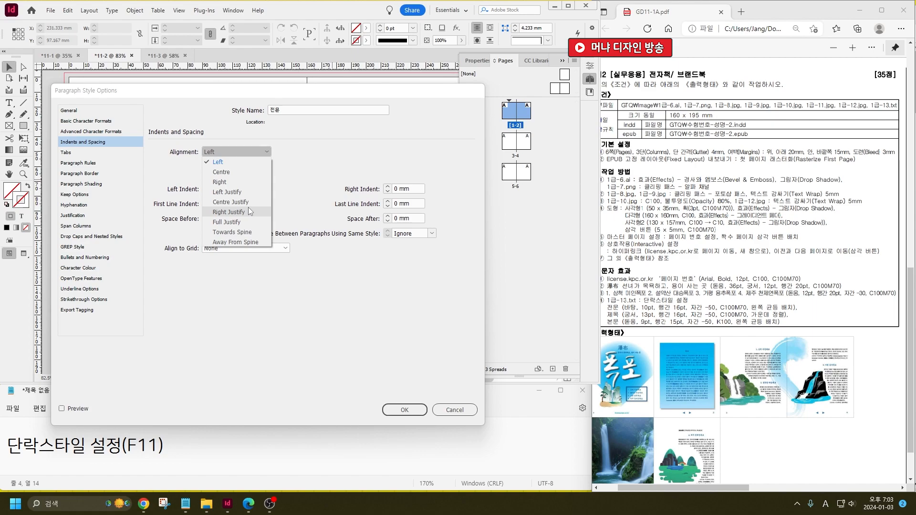
{"action": "left_click", "coordinate": [249, 191]}
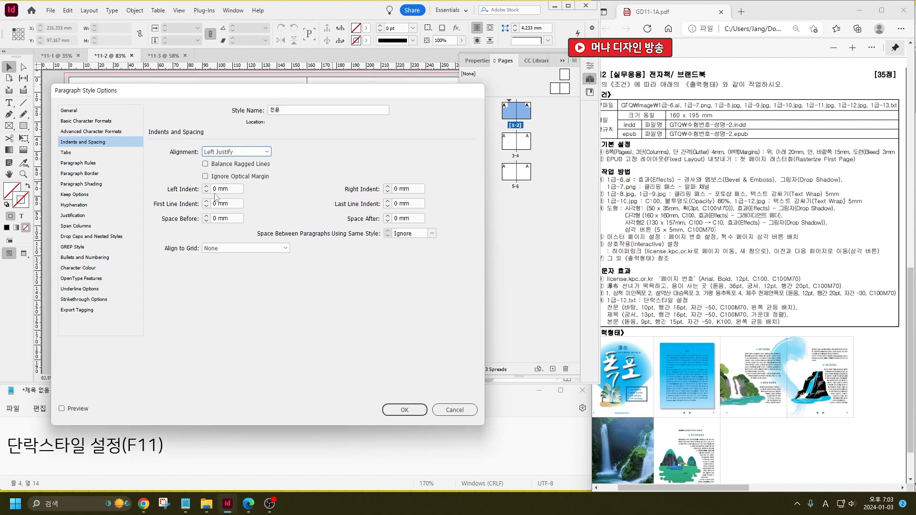
Create a C=100 M=70 Y=0 K=100 swatch and select it as the 전문 style's character colour.
{"action": "left_click", "coordinate": [81, 267]}
{"action": "double_click", "coordinate": [185, 157]}
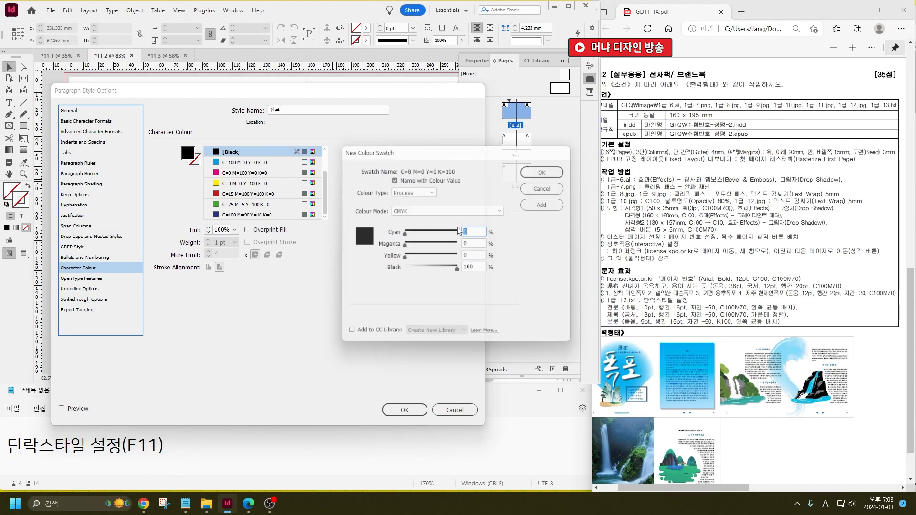
{"action": "type", "text": "100"}
{"action": "key", "text": "Tab"}
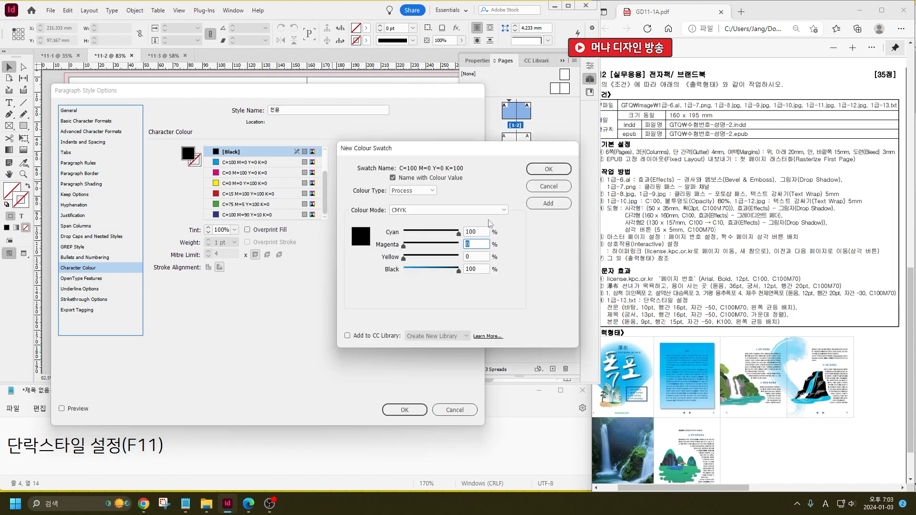
{"action": "type", "text": "70"}
{"action": "key", "text": "Return"}
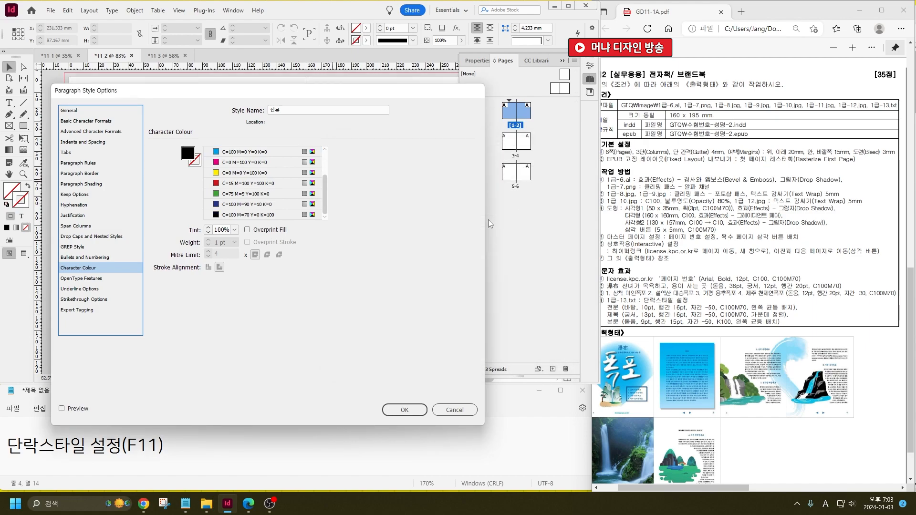
{"action": "left_click", "coordinate": [246, 216]}
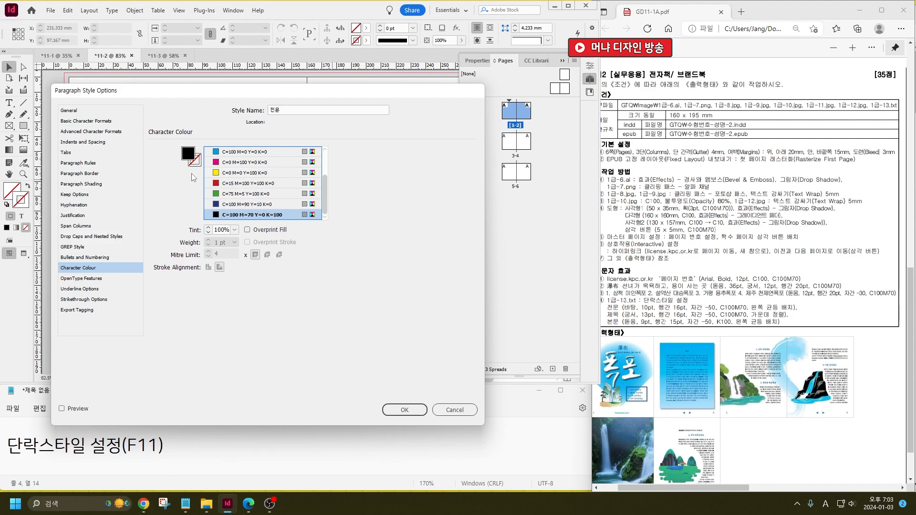
Create a C=100 M=70 Y=0 K=0 swatch, apply it as the 전문 style's character colour and save the style.
{"action": "double_click", "coordinate": [191, 154]}
{"action": "key", "text": "shift+Tab"}
{"action": "key", "text": "shift+Tab"}
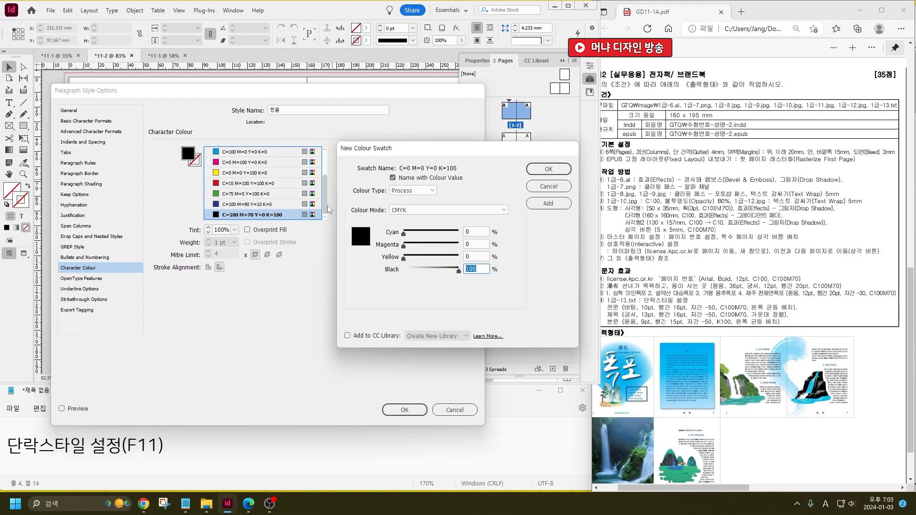
{"action": "key", "text": "shift+Tab"}
{"action": "key", "text": "shift+Tab"}
{"action": "type", "text": "100"}
{"action": "key", "text": "Tab"}
{"action": "type", "text": "70"}
{"action": "key", "text": "Tab"}
{"action": "key", "text": "Tab"}
{"action": "type", "text": "0"}
{"action": "key", "text": "Return"}
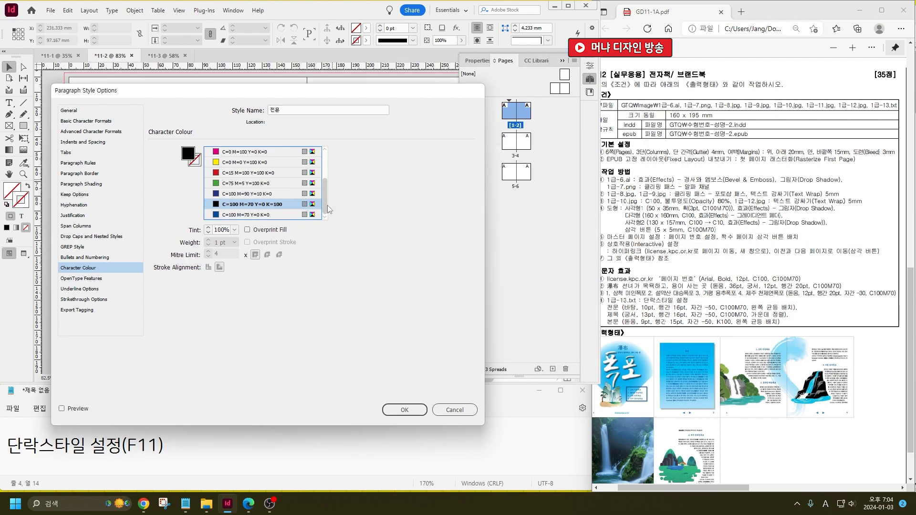
{"action": "left_click", "coordinate": [249, 215]}
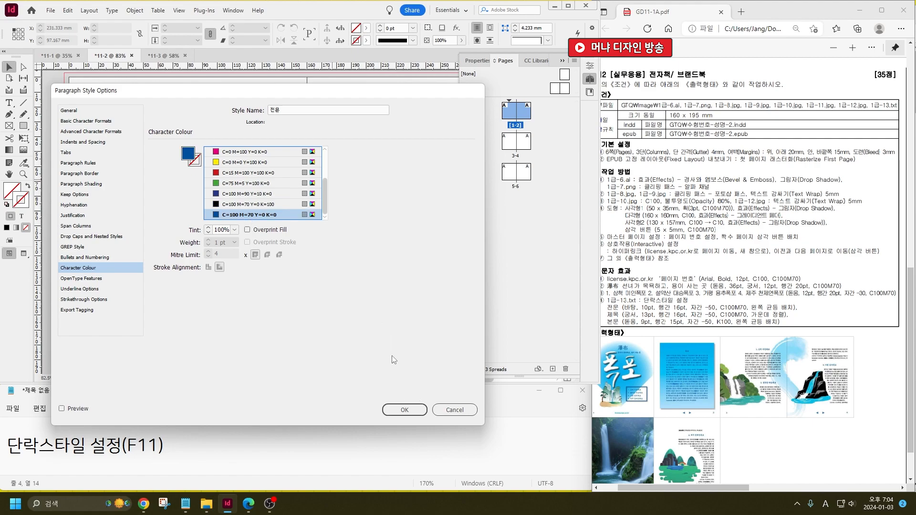
{"action": "left_click", "coordinate": [405, 411]}
Open Paragraph Style 2 of document 11-2 for editing and rename it as 제목.
{"action": "double_click", "coordinate": [329, 196]}
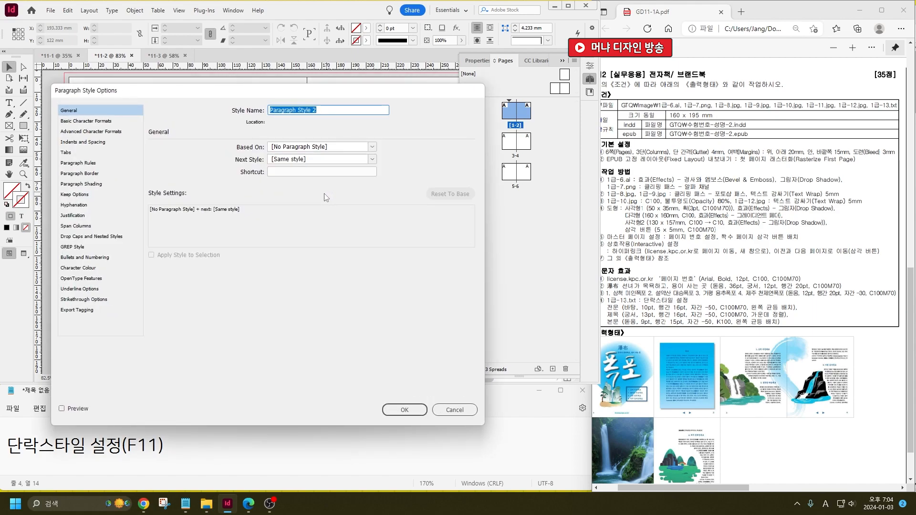
{"action": "key", "text": "Hangul"}
{"action": "type", "text": "제모ㄱ"}
{"action": "key", "text": "Tab"}
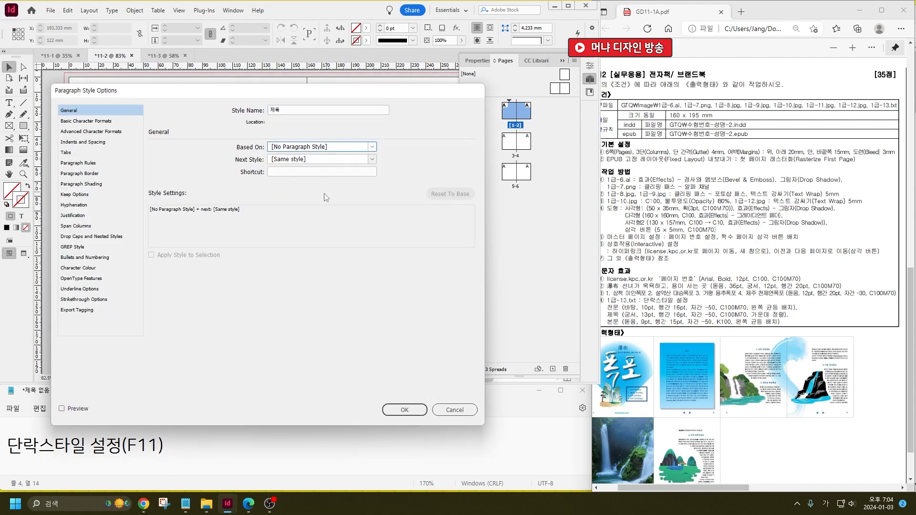
Set the 제목 style's font to Gungsuh, size to 13 pt, leading to 16 pt and tracking to -50.
{"action": "left_click", "coordinate": [96, 121]}
{"action": "left_click", "coordinate": [257, 151]}
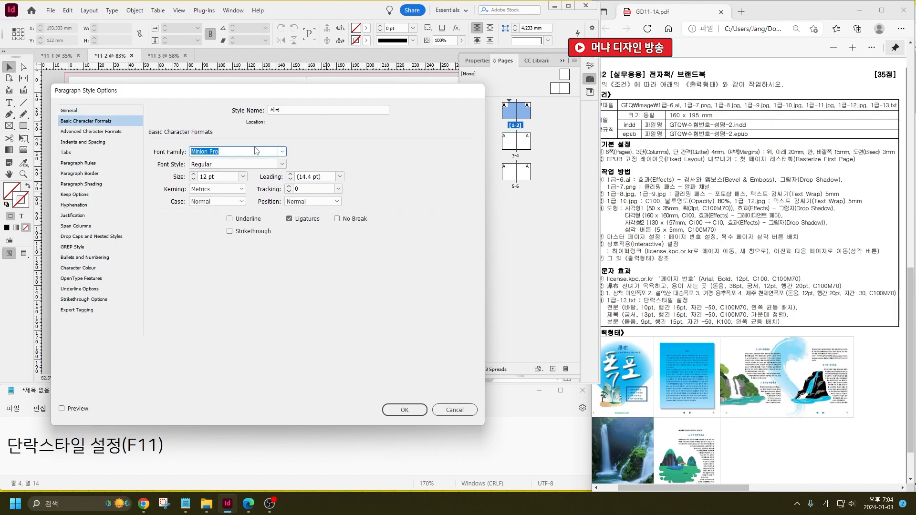
{"action": "type", "text": "G"}
{"action": "key", "text": "Tab"}
{"action": "key", "text": "Tab"}
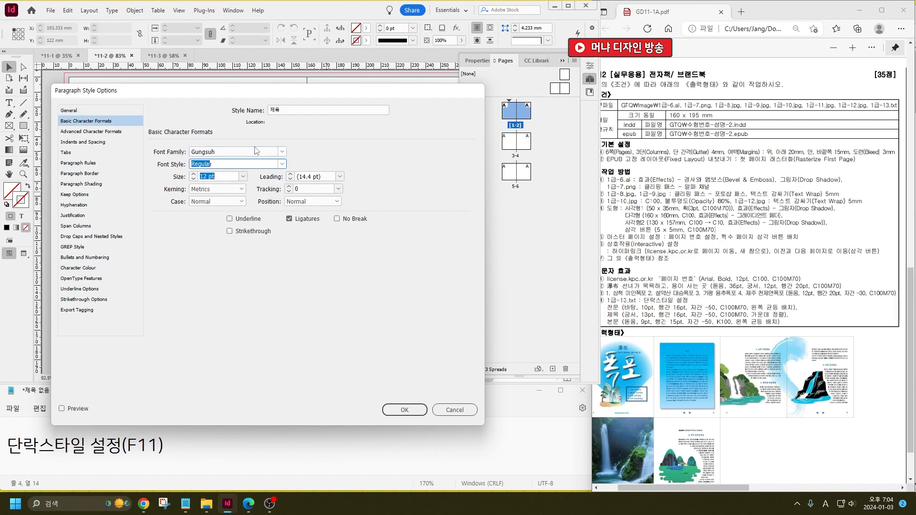
{"action": "type", "text": "13"}
{"action": "key", "text": "Tab"}
{"action": "type", "text": "16"}
{"action": "key", "text": "Tab"}
{"action": "key", "text": "Tab"}
{"action": "type", "text": "-"}
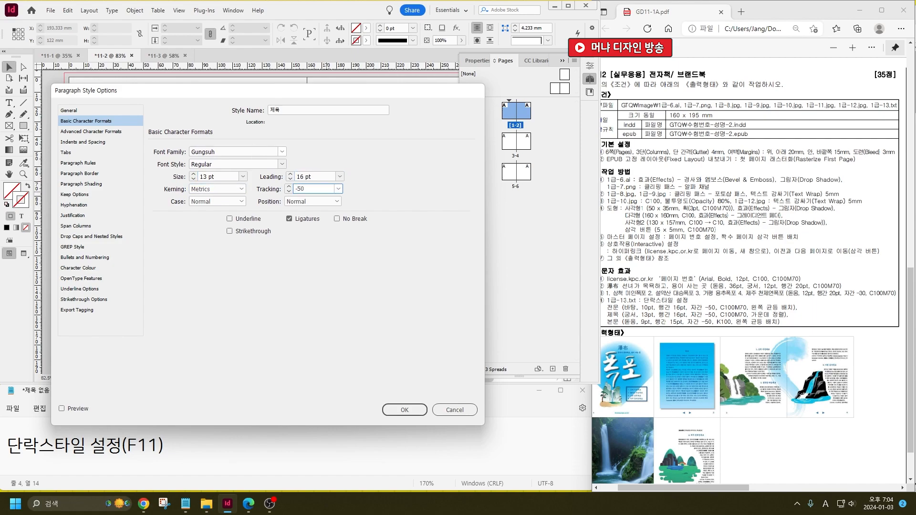
Set the alignment of the 제목 style to Centre.
{"action": "left_click", "coordinate": [88, 142]}
{"action": "left_click", "coordinate": [218, 153]}
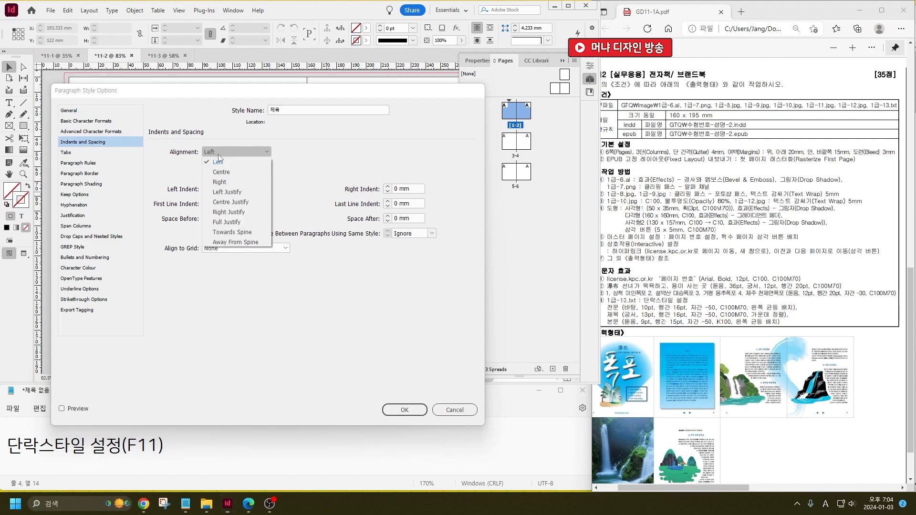
{"action": "left_click", "coordinate": [227, 183]}
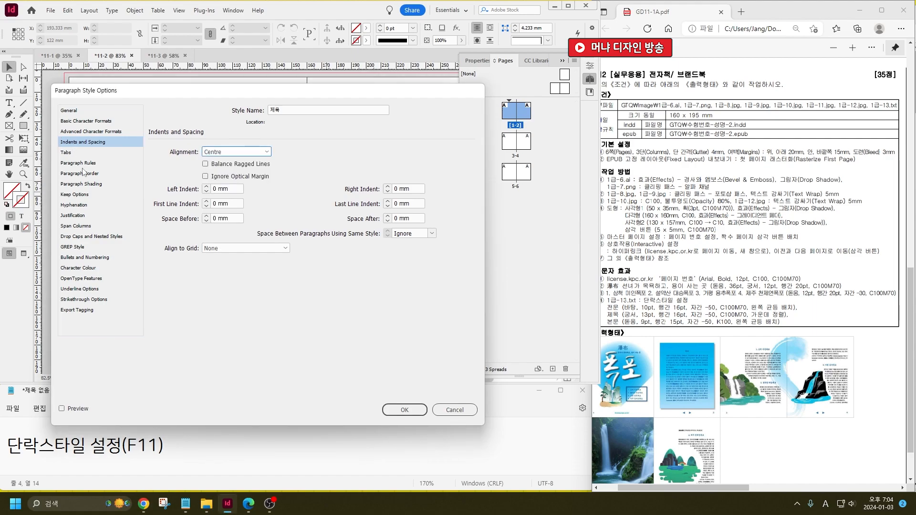
Add another C=100 M=70 Y=0 K=0 swatch, apply it as the 제목 style's character colour and save the style.
{"action": "left_click", "coordinate": [88, 269]}
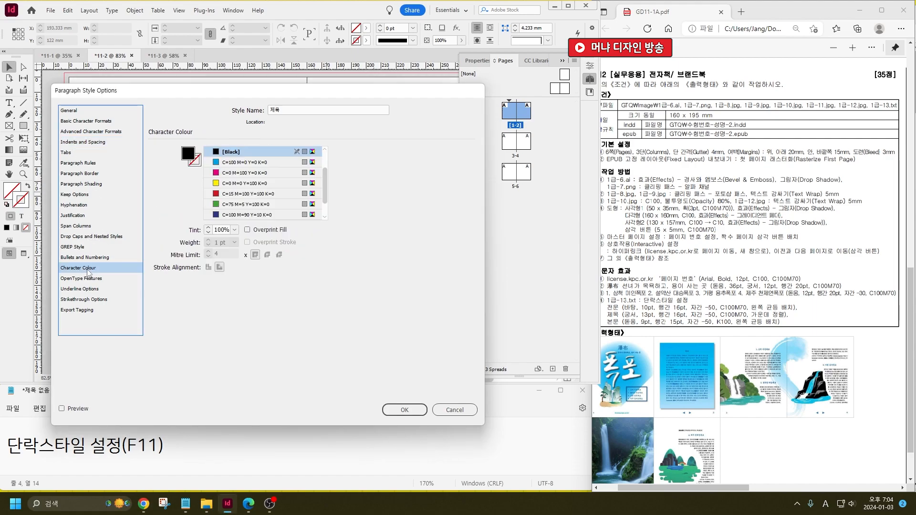
{"action": "double_click", "coordinate": [188, 165]}
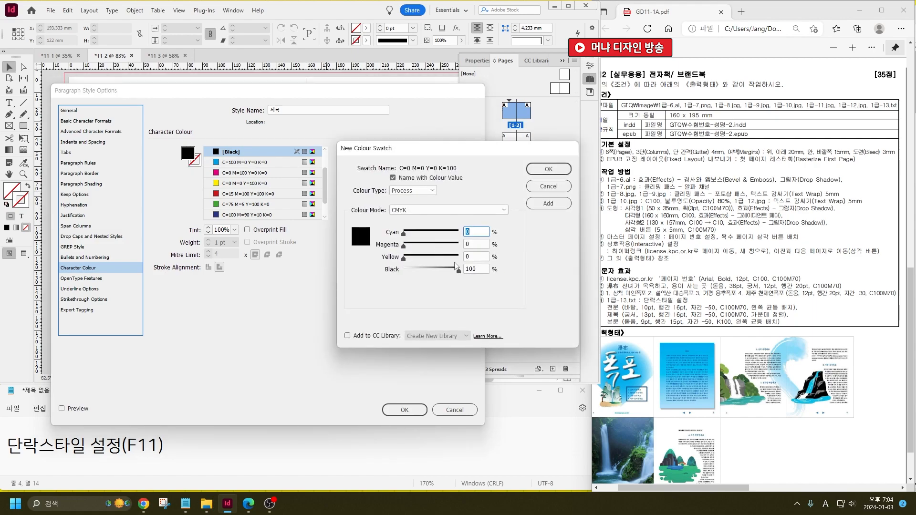
{"action": "type", "text": "100"}
{"action": "key", "text": "Tab"}
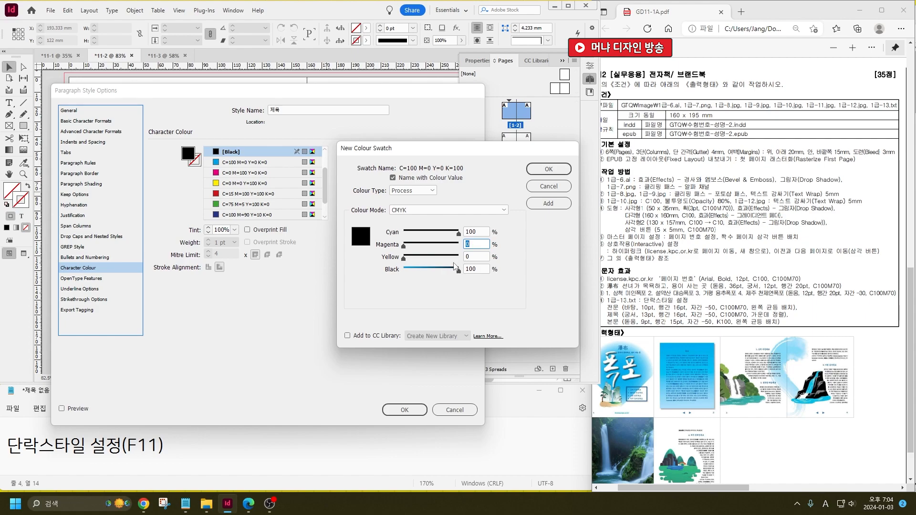
{"action": "type", "text": "70"}
{"action": "key", "text": "Tab"}
{"action": "type", "text": "0"}
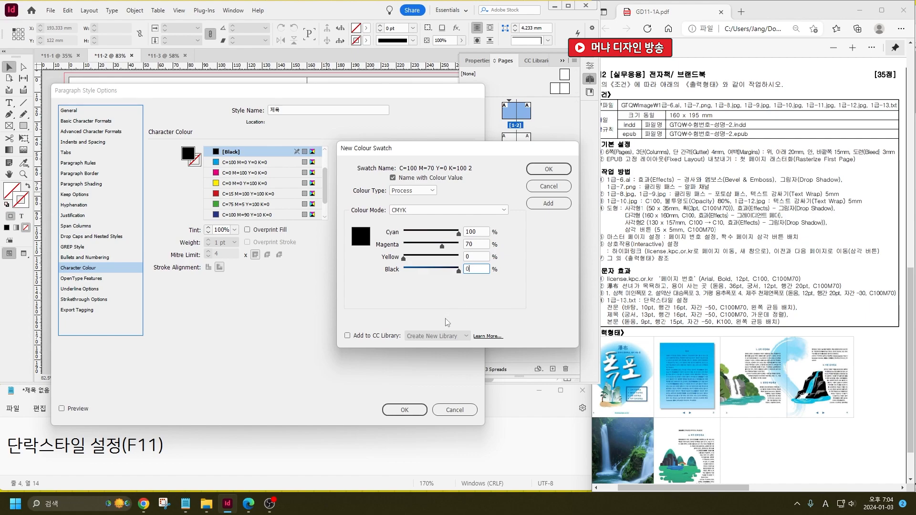
{"action": "left_click", "coordinate": [548, 169]}
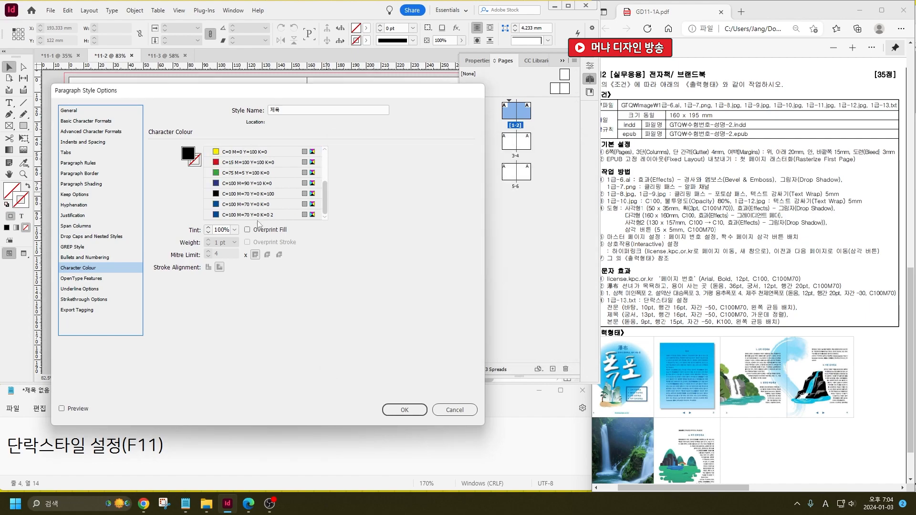
{"action": "left_click", "coordinate": [258, 215]}
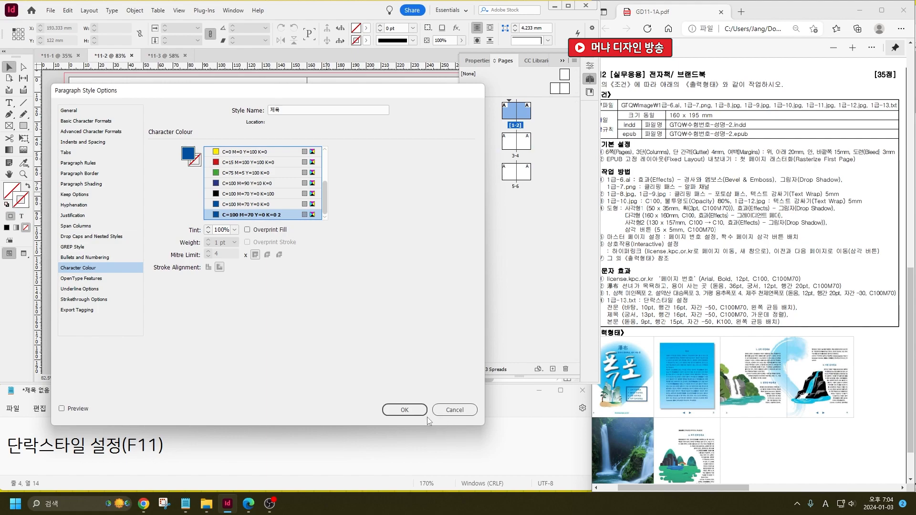
{"action": "left_click", "coordinate": [411, 411]}
Open Paragraph Style 1 of document 11-2 for editing and rename it as 본문.
{"action": "left_click", "coordinate": [309, 203]}
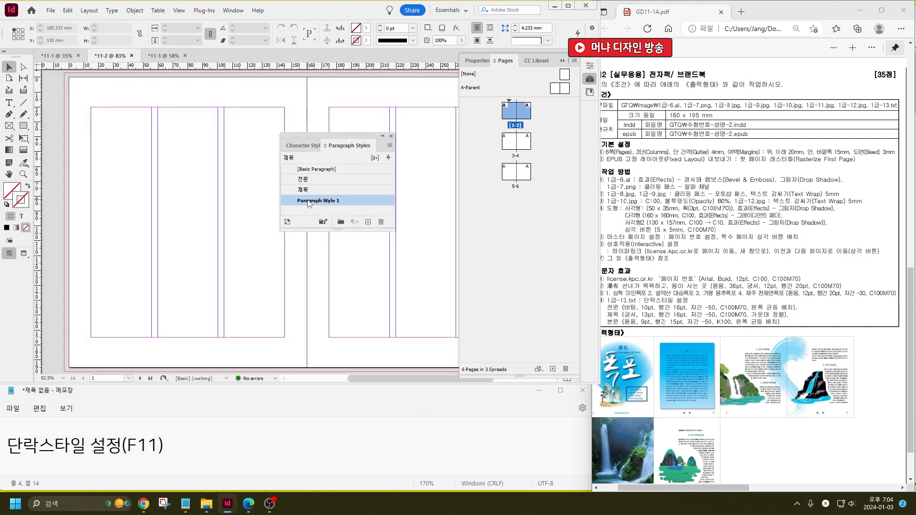
{"action": "double_click", "coordinate": [309, 201]}
{"action": "key", "text": "Hangul"}
{"action": "type", "text": "본문"}
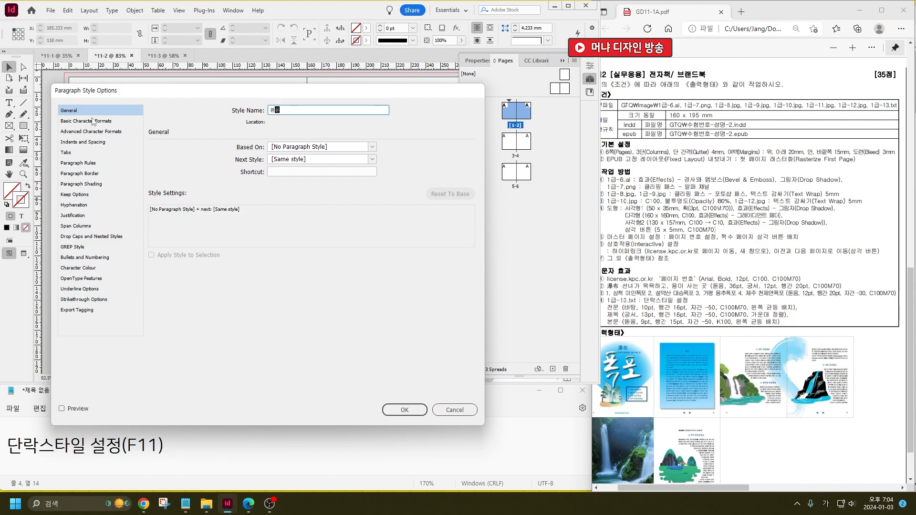
Set the 본문 style's size to 9 pt, leading to 15 pt and tracking to -50.
{"action": "left_click", "coordinate": [85, 121]}
{"action": "left_click", "coordinate": [221, 150]}
{"action": "key", "text": "ctrl+a"}
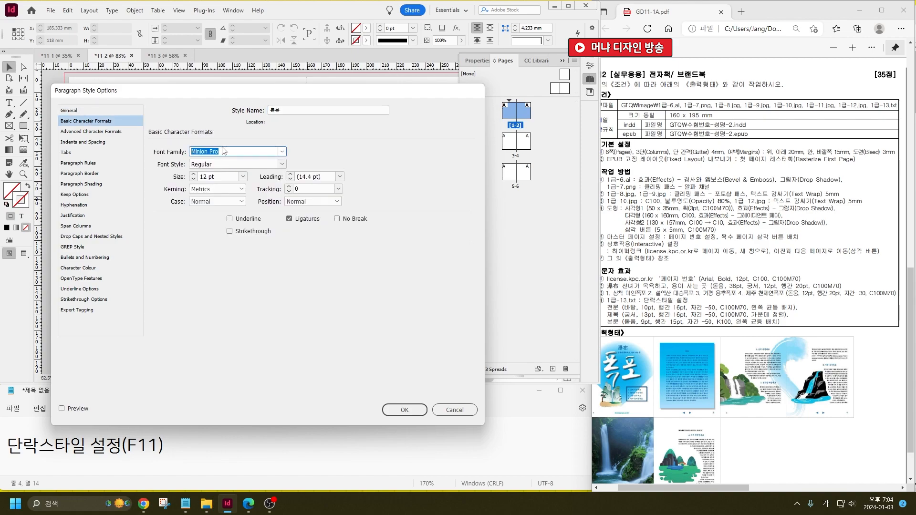
{"action": "key", "text": "Tab"}
{"action": "key", "text": "Tab"}
{"action": "type", "text": "9"}
{"action": "key", "text": "Tab"}
{"action": "type", "text": "15"}
{"action": "key", "text": "Tab"}
{"action": "key", "text": "Tab"}
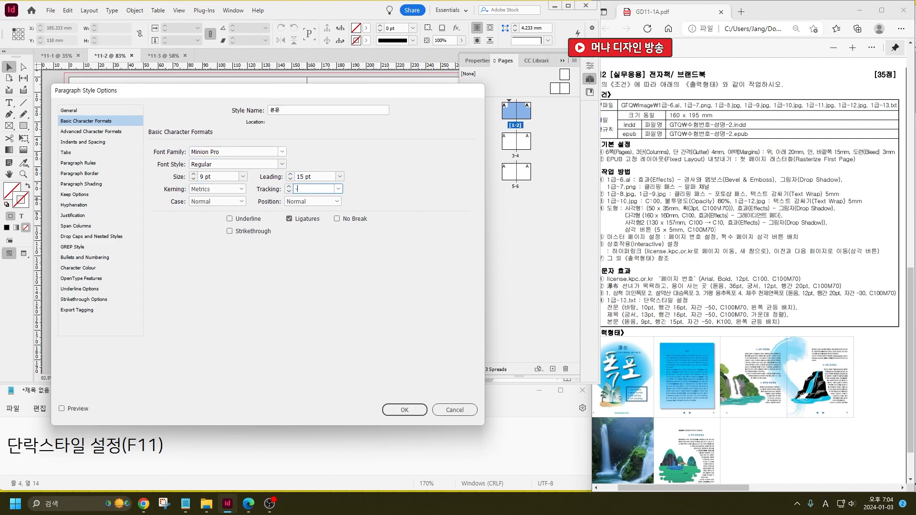
{"action": "type", "text": "-50"}
{"action": "key", "text": "Tab"}
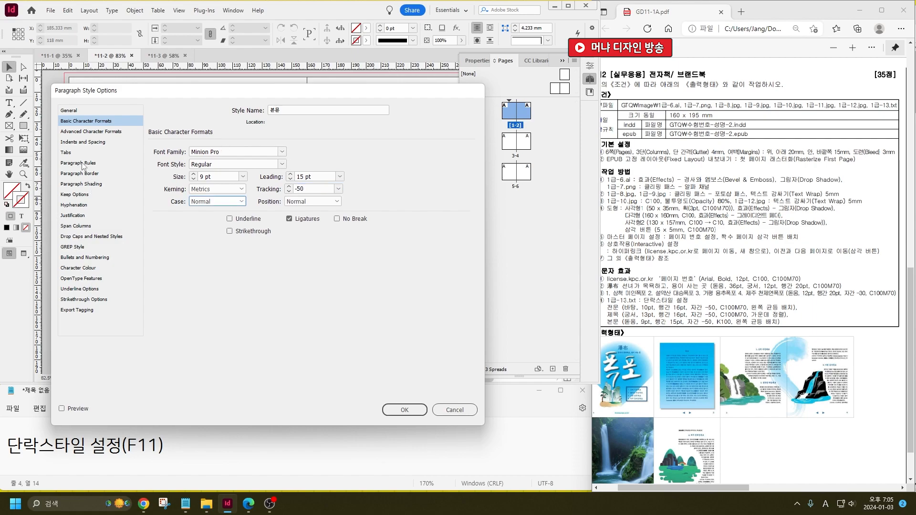
Set the alignment of the 본문 style to Left Justify.
{"action": "left_click", "coordinate": [91, 144]}
{"action": "left_click", "coordinate": [236, 153]}
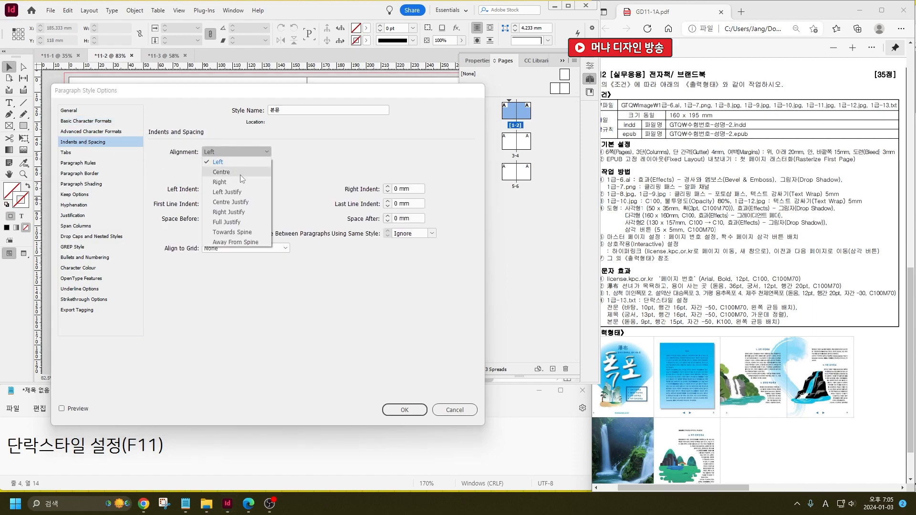
{"action": "left_click", "coordinate": [257, 194]}
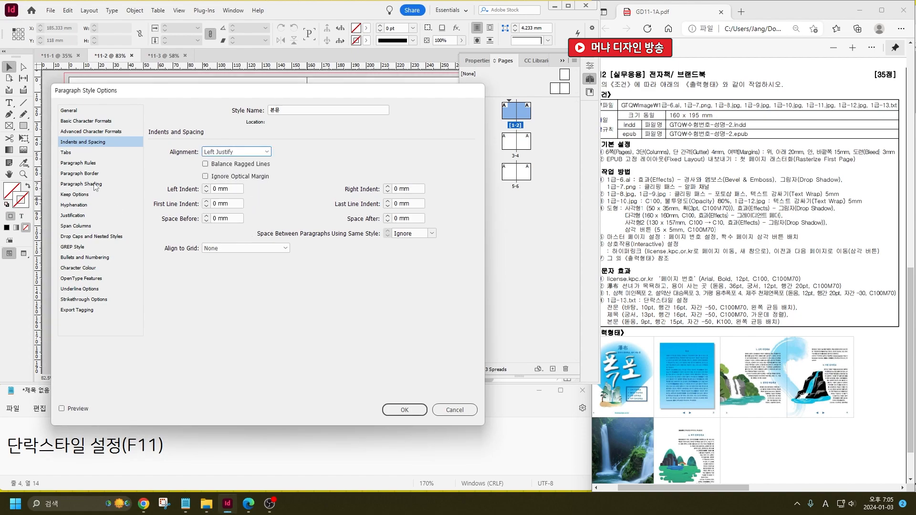
Choose Black as the 본문 style's character colour, add a C=0 M=0 Y=0 K=100 swatch and save the style.
{"action": "left_click", "coordinate": [79, 268]}
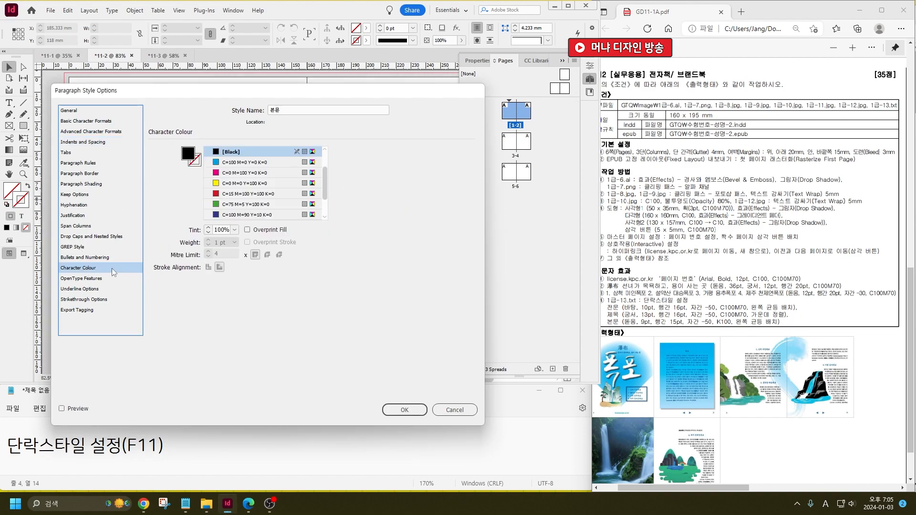
{"action": "left_click", "coordinate": [232, 153]}
{"action": "double_click", "coordinate": [189, 156]}
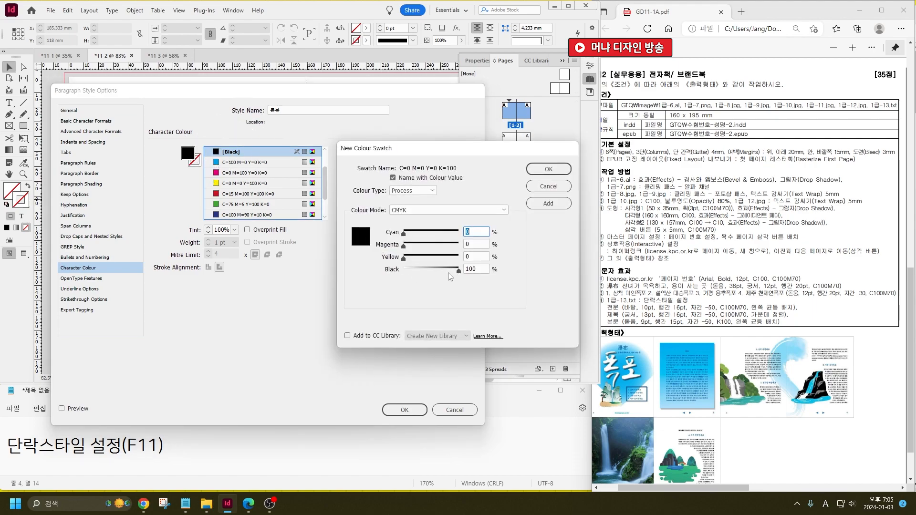
{"action": "left_click", "coordinate": [549, 169]}
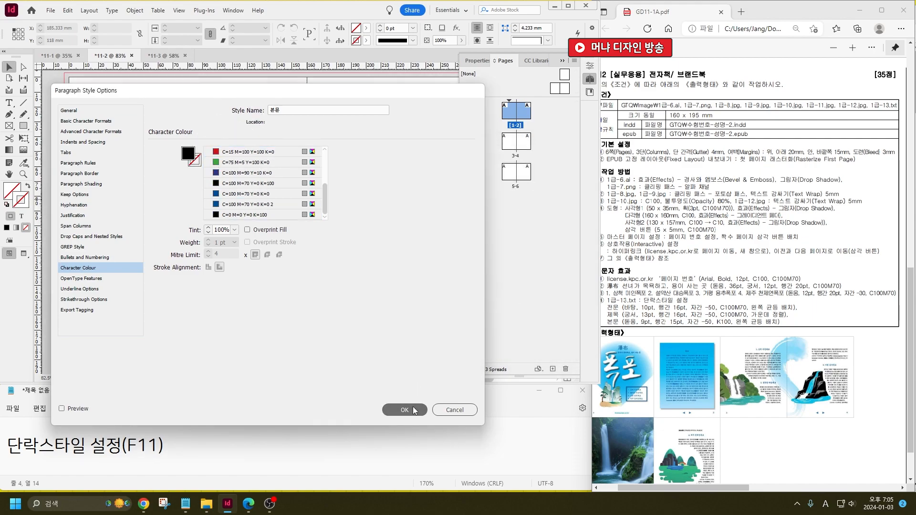
{"action": "left_click", "coordinate": [406, 410]}
Delete Paragraph Style 1 from document 11-3, replacing it with Basic Paragraph, and create three new paragraph styles.
{"action": "left_click", "coordinate": [164, 55]}
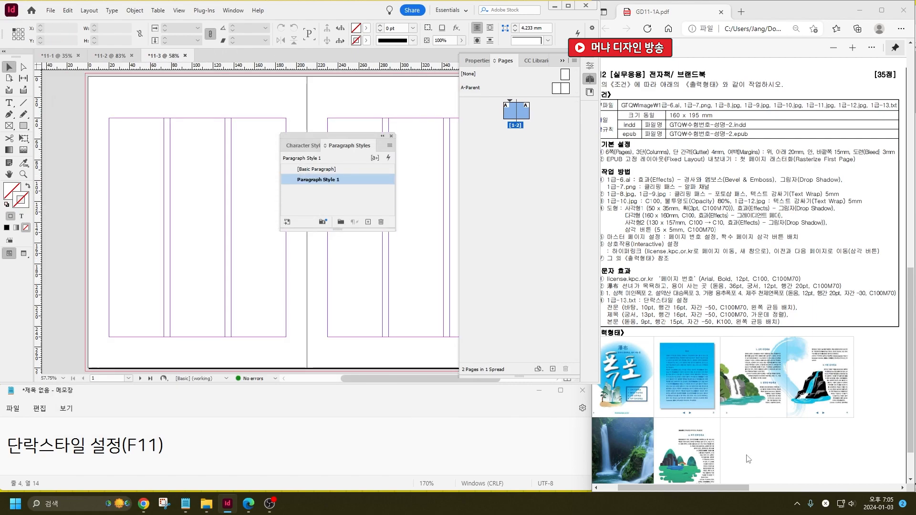
{"action": "left_click_drag", "start_coordinate": [715, 486], "coordinate": [850, 491]}
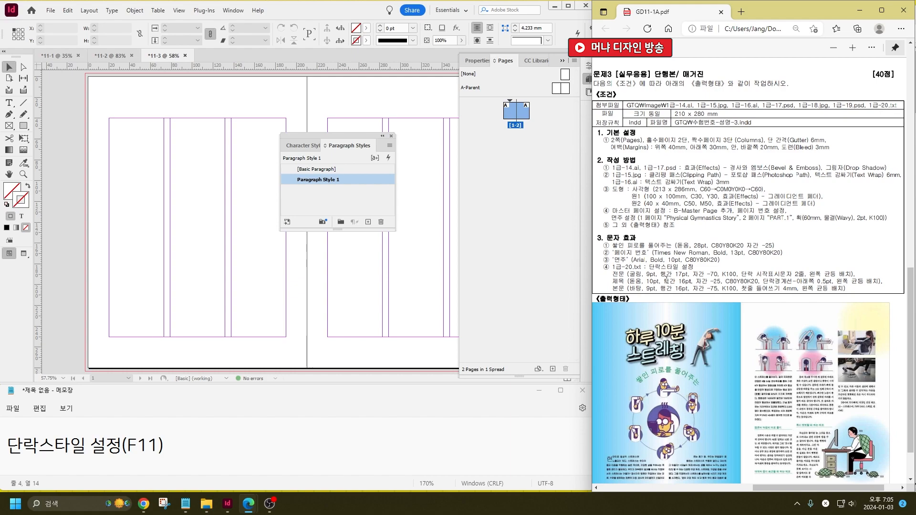
{"action": "left_click", "coordinate": [381, 221]}
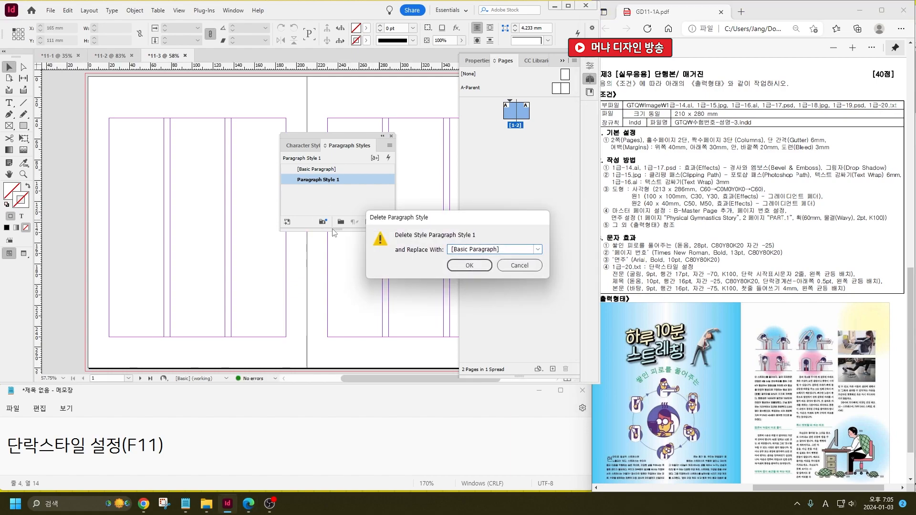
{"action": "left_click", "coordinate": [469, 265]}
{"action": "left_click", "coordinate": [367, 223]}
{"action": "left_click", "coordinate": [368, 222]}
{"action": "left_click", "coordinate": [368, 222]}
Open Paragraph Style 3 of document 11-3 for editing and rename it as 전문.
{"action": "double_click", "coordinate": [333, 180]}
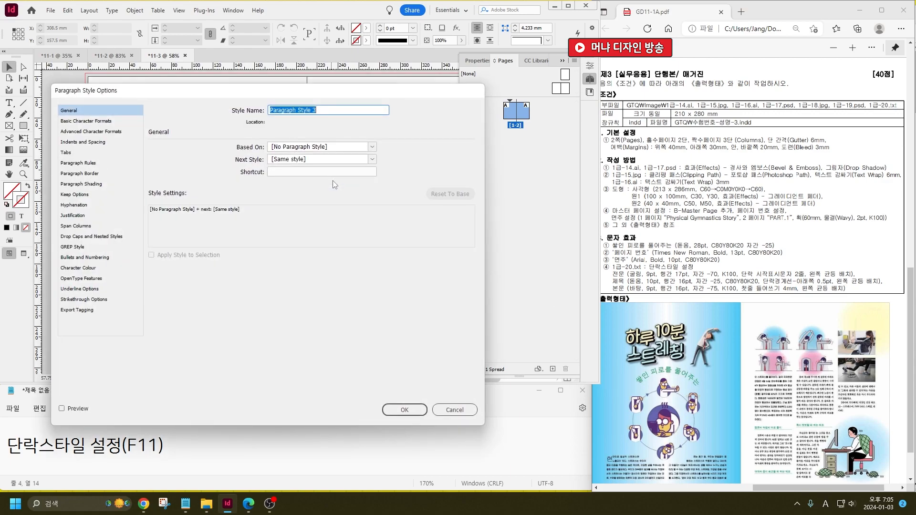
{"action": "key", "text": "Hangul"}
{"action": "type", "text": "전문"}
{"action": "key", "text": "Tab"}
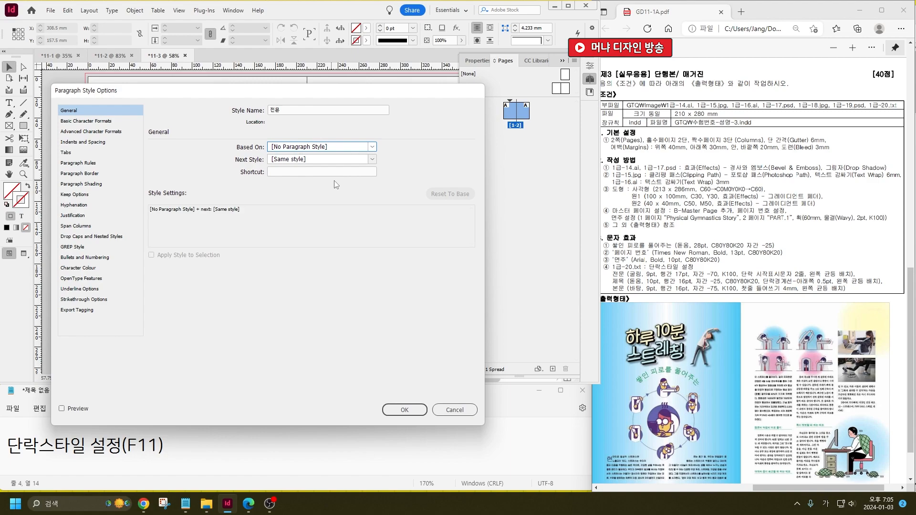
Set the font of document 11-3's 전문 style to Gulim, size to 9 pt, leading to 17 pt and tracking to -70.
{"action": "left_click", "coordinate": [70, 121]}
{"action": "left_click", "coordinate": [261, 150]}
{"action": "triple_click", "coordinate": [262, 150]}
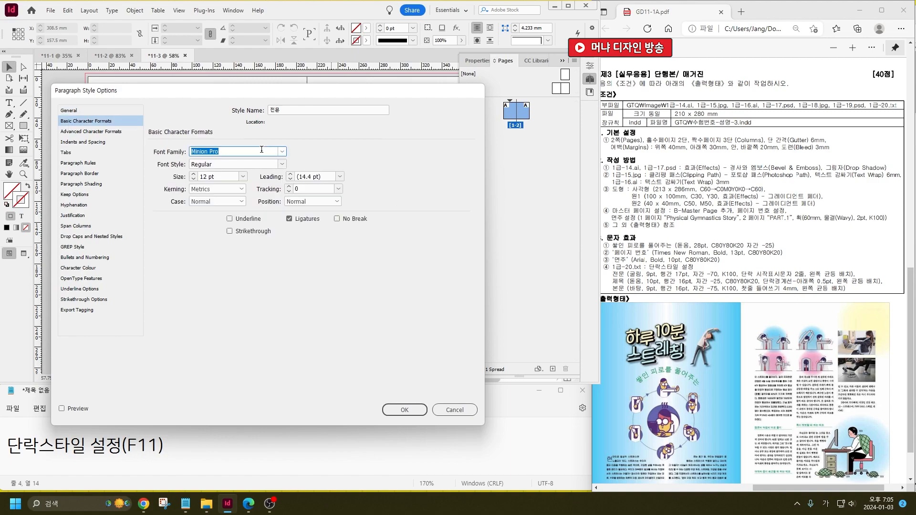
{"action": "type", "text": "Gulim"}
{"action": "key", "text": "Tab"}
{"action": "type", "text": "9"}
{"action": "key", "text": "Tab"}
{"action": "type", "text": "17"}
{"action": "key", "text": "Tab"}
{"action": "key", "text": "Tab"}
{"action": "key", "text": "Tab"}
{"action": "key", "text": "shift+Tab"}
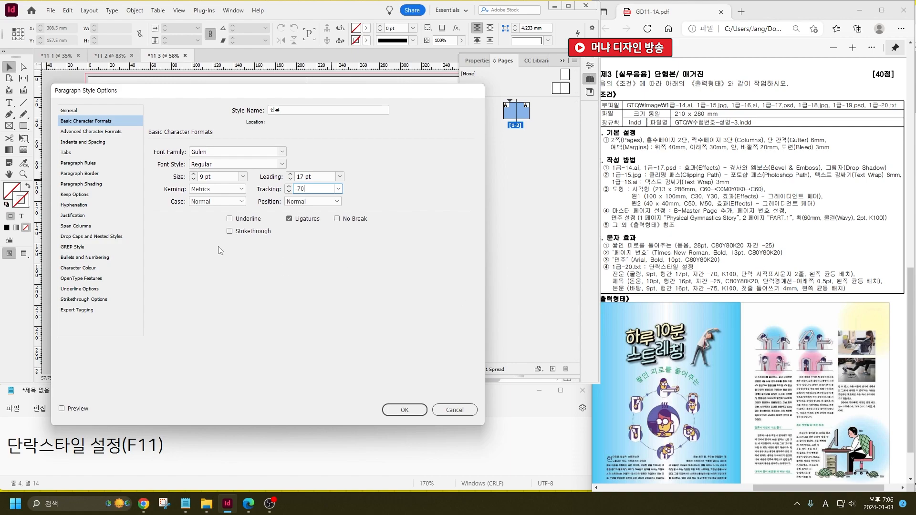
Set the alignment of document 11-3's 전문 style to Left Justify.
{"action": "left_click", "coordinate": [90, 142]}
{"action": "left_click", "coordinate": [242, 152]}
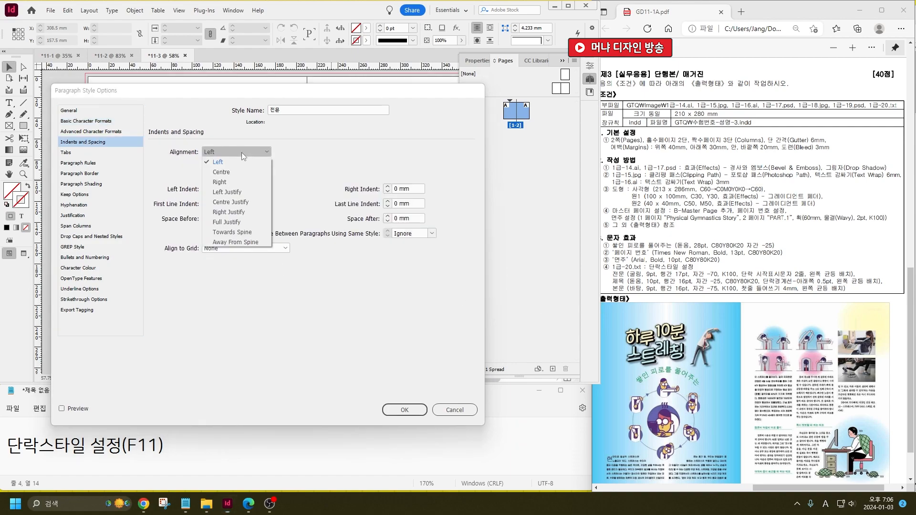
{"action": "left_click", "coordinate": [245, 192]}
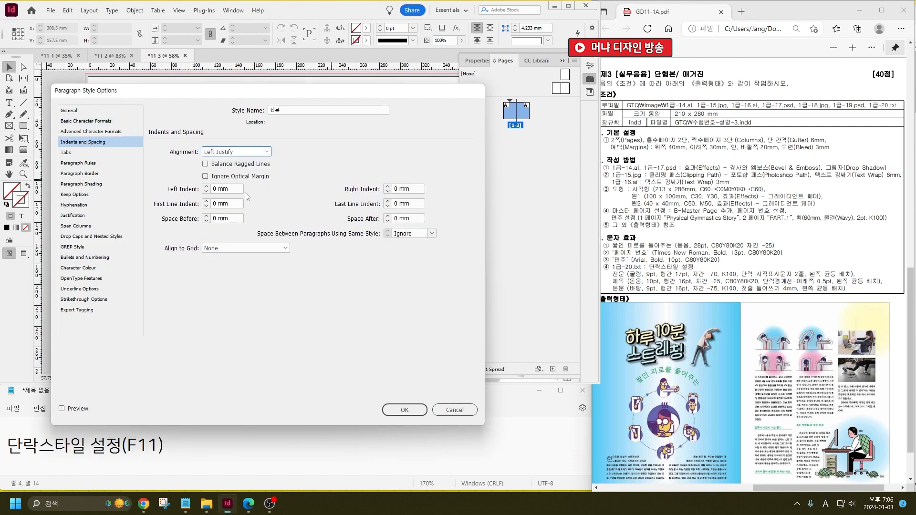
Set the drop cap of document 11-3's 전문 style to 2 lines and 2 characters and save the style.
{"action": "left_click", "coordinate": [89, 237]}
{"action": "left_click", "coordinate": [157, 167]}
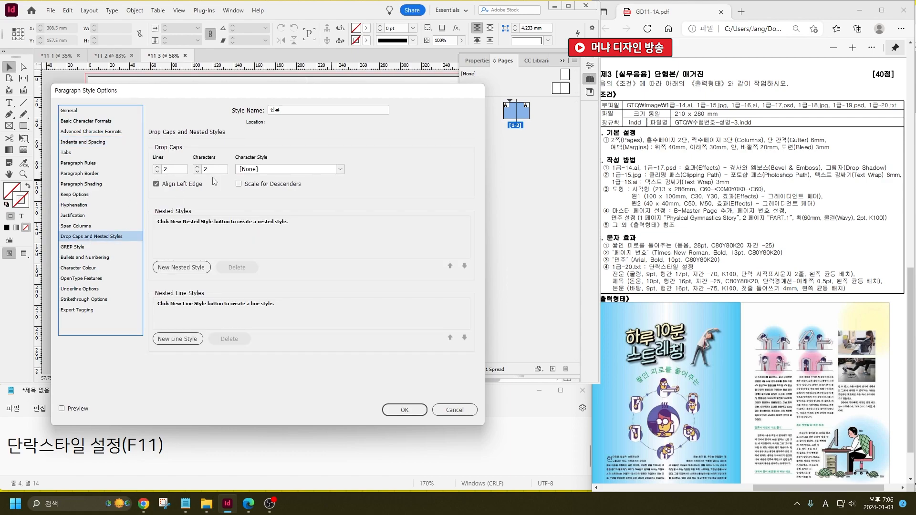
{"action": "key", "text": "ctrl"}
{"action": "key", "text": "ctrl"}
{"action": "left_click", "coordinate": [77, 268]}
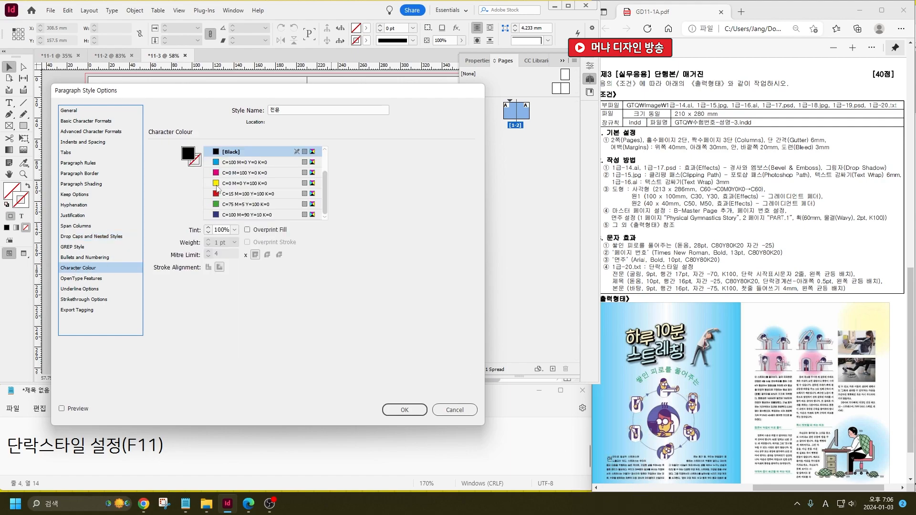
{"action": "left_click", "coordinate": [413, 411]}
Open the paragraph style listed below 전문 in document 11-3 for editing and rename it as 제목.
{"action": "double_click", "coordinate": [327, 190]}
{"action": "key", "text": "Hangul"}
{"action": "type", "text": "제목"}
{"action": "key", "text": "Tab"}
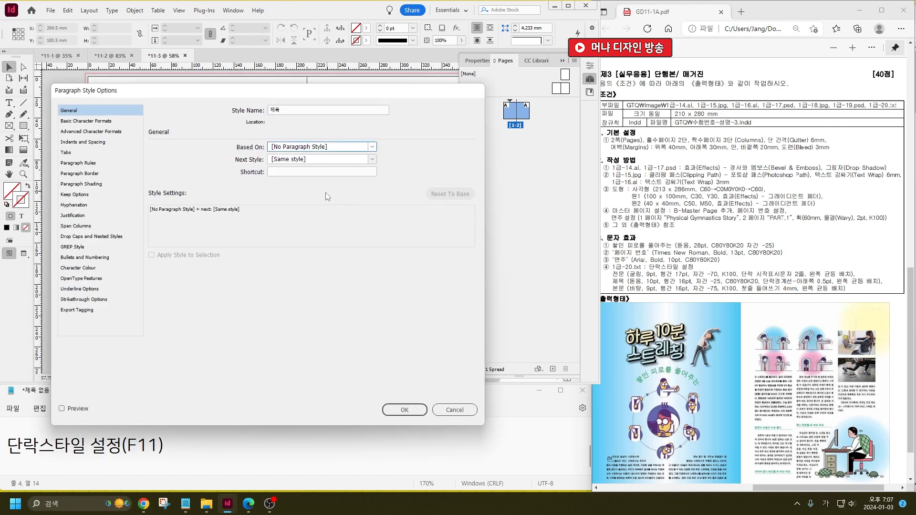
Set the 제목 style's font to Dotum, size to 10 pt, leading to 16 pt and tracking to -25.
{"action": "left_click", "coordinate": [99, 123]}
{"action": "key", "text": "Tab"}
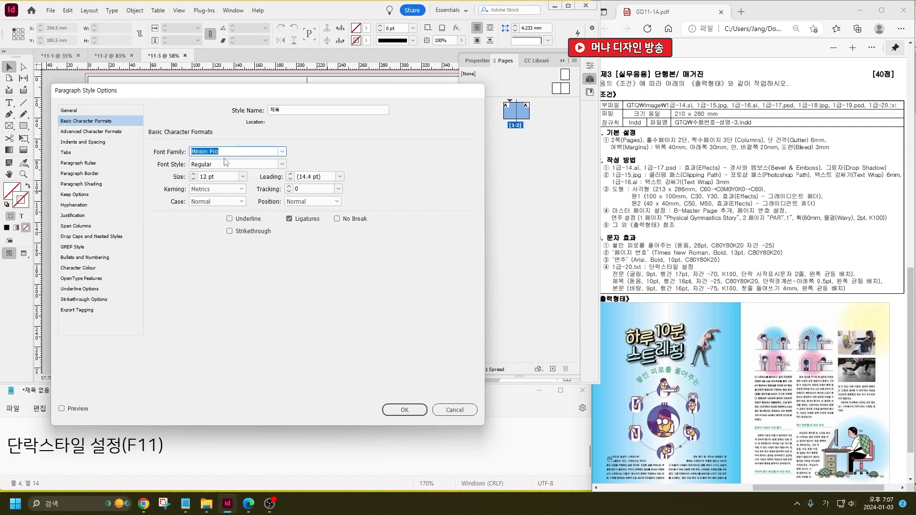
{"action": "type", "text": "Dotum"}
{"action": "key", "text": "Tab"}
{"action": "key", "text": "Tab"}
{"action": "type", "text": "10"}
{"action": "key", "text": "Tab"}
{"action": "type", "text": "16"}
{"action": "key", "text": "Tab"}
{"action": "key", "text": "Tab"}
{"action": "type", "text": "-"}
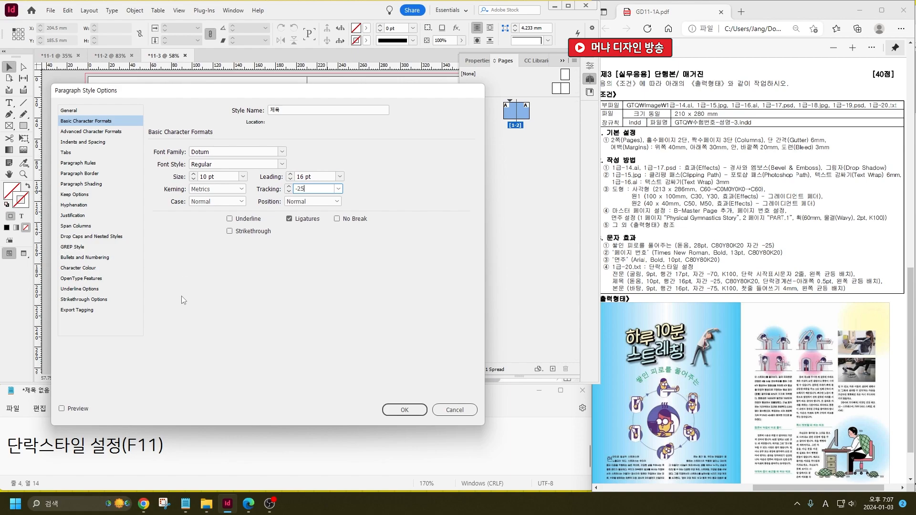
Turn on a Rule Below for the 제목 style with a 0.5 pt weight and Column width.
{"action": "left_click", "coordinate": [87, 164]}
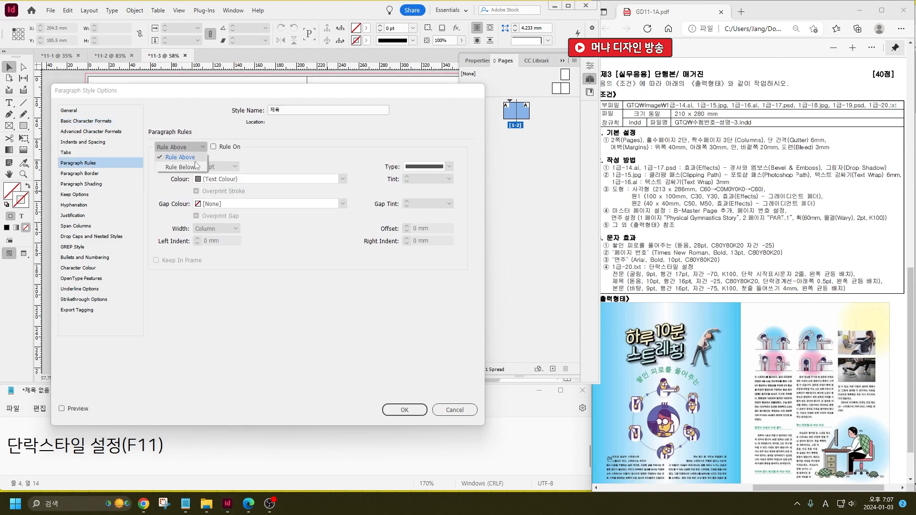
{"action": "left_click", "coordinate": [181, 167]}
{"action": "left_click", "coordinate": [213, 148]}
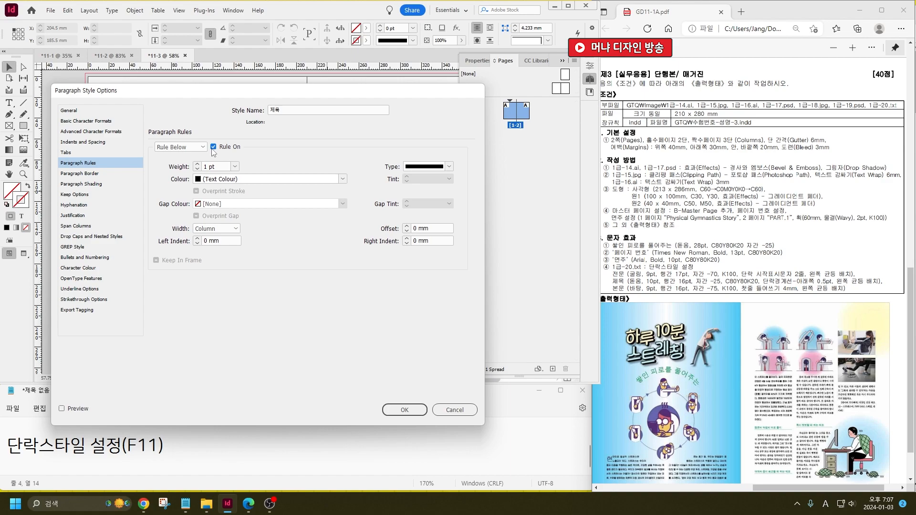
{"action": "left_click", "coordinate": [235, 166]}
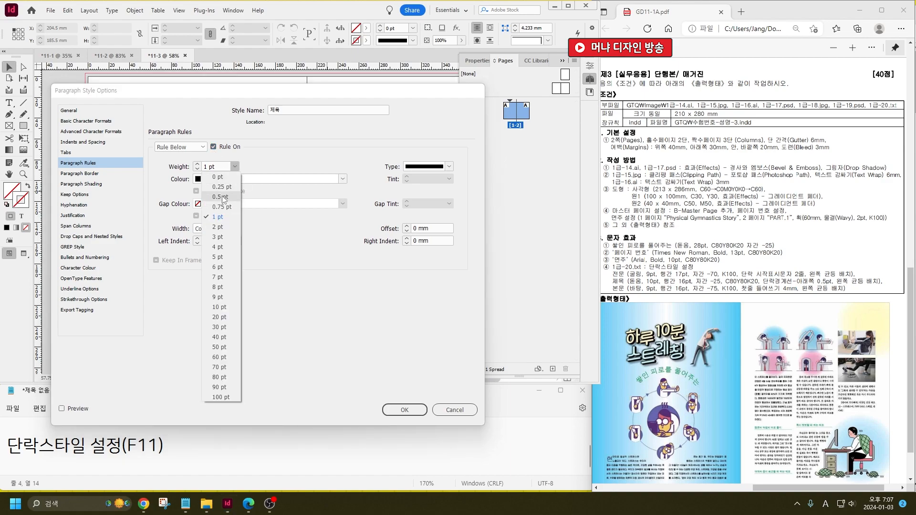
{"action": "left_click", "coordinate": [223, 191]}
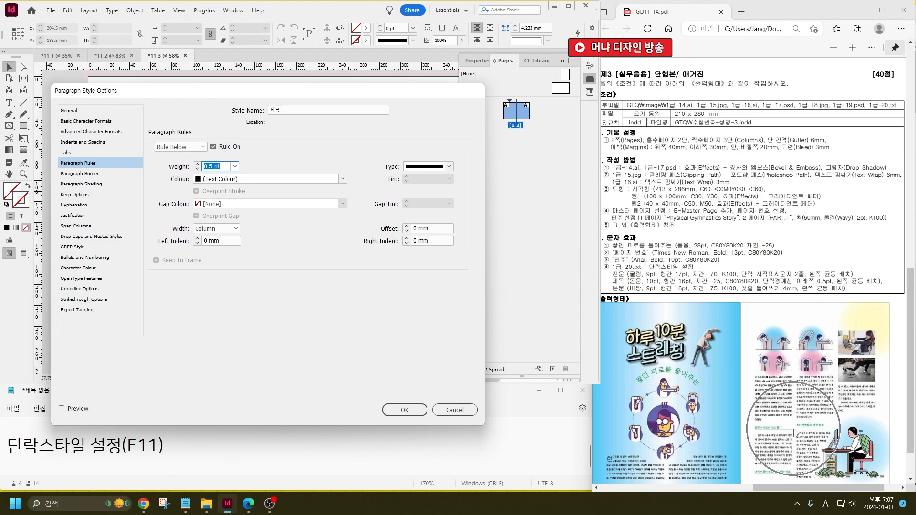
{"action": "left_click", "coordinate": [214, 229]}
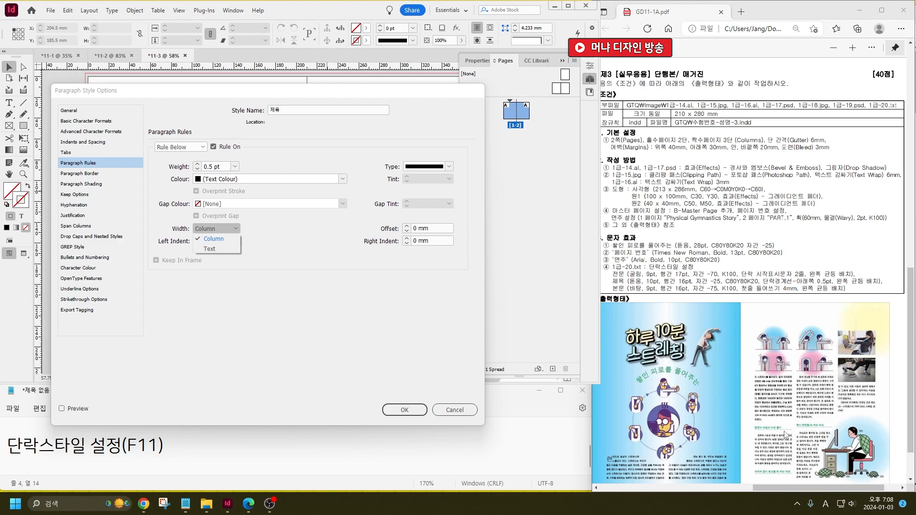
{"action": "left_click", "coordinate": [234, 239]}
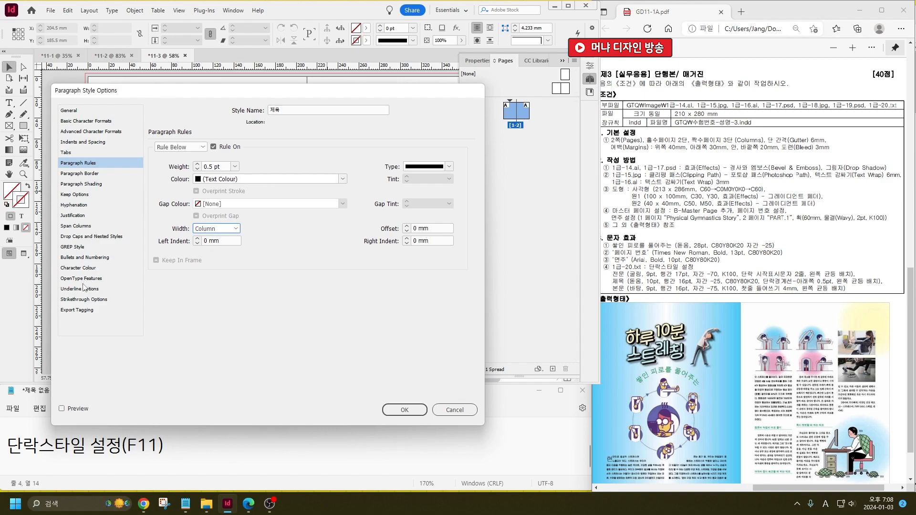
Create a CMYK swatch C=80 M=0 Y=80 K=20 and apply it as the 제목 style's character colour.
{"action": "left_click", "coordinate": [79, 268]}
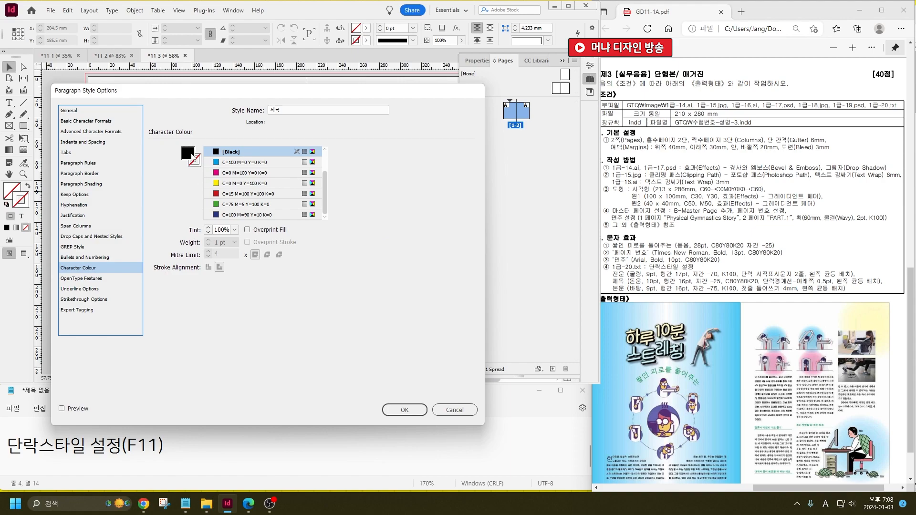
{"action": "double_click", "coordinate": [193, 159]}
{"action": "type", "text": "80"}
{"action": "key", "text": "Tab"}
{"action": "type", "text": "80"}
{"action": "key", "text": "BackSpace"}
{"action": "key", "text": "BackSpace"}
{"action": "key", "text": "Tab"}
{"action": "type", "text": "80"}
{"action": "key", "text": "Tab"}
{"action": "type", "text": "20"}
{"action": "key", "text": "Return"}
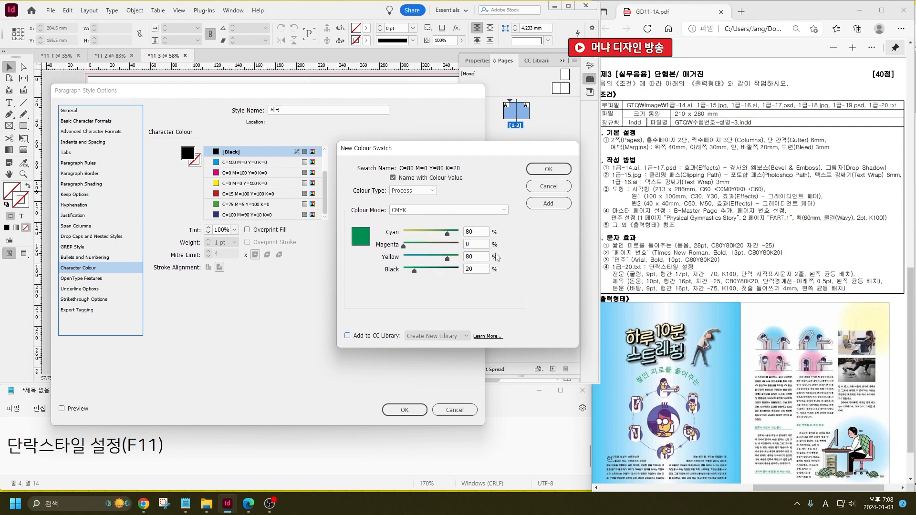
{"action": "left_click", "coordinate": [255, 216]}
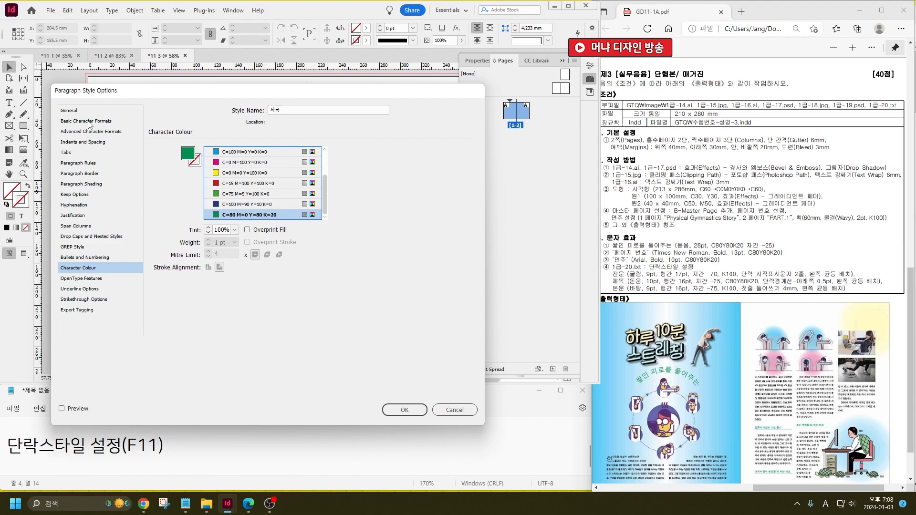
Set the alignment of the 제목 style to Left Justify and save the style.
{"action": "left_click", "coordinate": [89, 142]}
{"action": "left_click", "coordinate": [210, 151]}
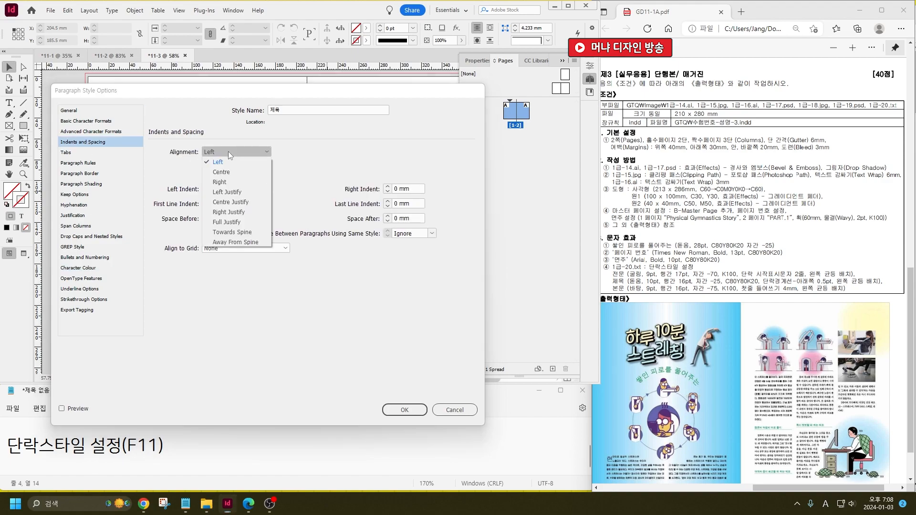
{"action": "left_click", "coordinate": [244, 190]}
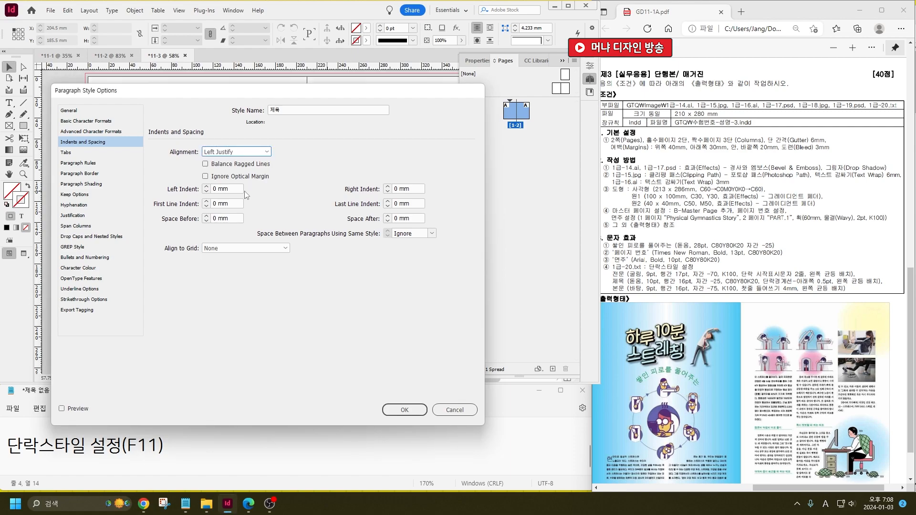
{"action": "left_click", "coordinate": [401, 405]}
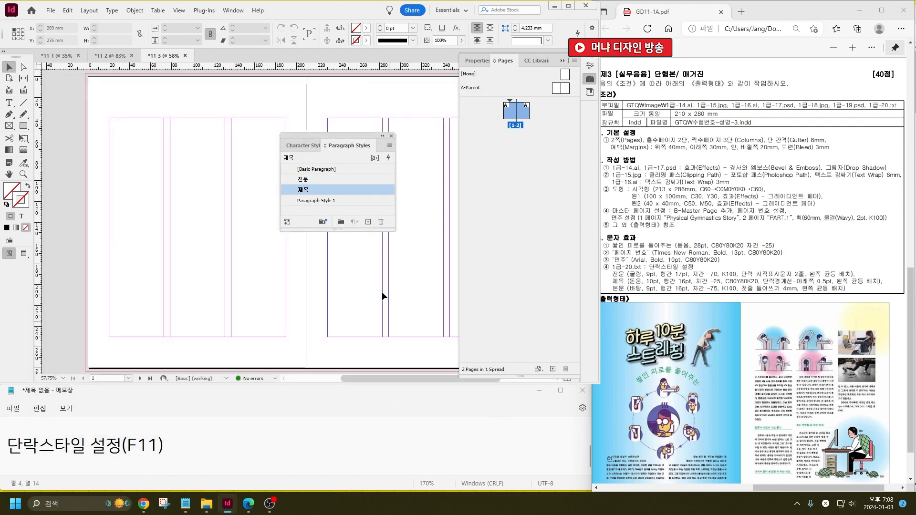
Open the remaining Paragraph Style 1 of document 11-3 for editing and rename it as 본문.
{"action": "double_click", "coordinate": [321, 201]}
{"action": "key", "text": "Hangul"}
{"action": "type", "text": "ㅂ"}
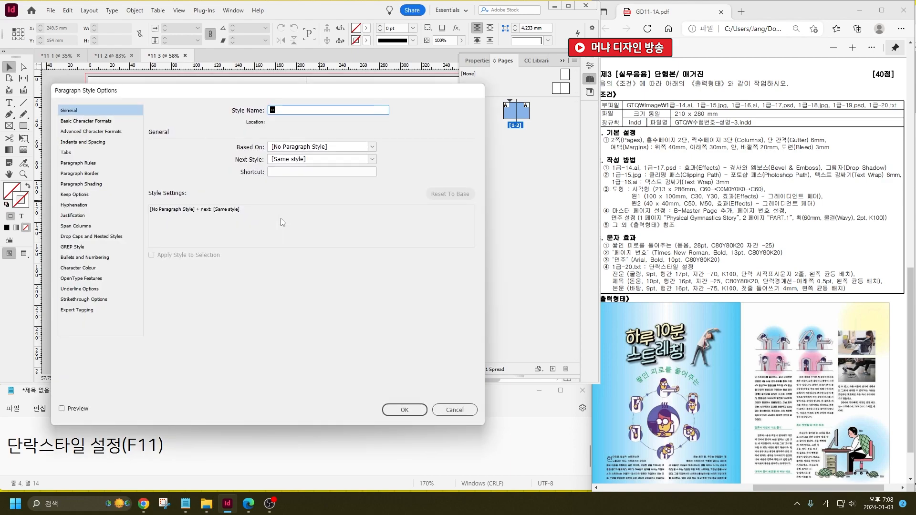
{"action": "type", "text": "ㅗㄴㄴ"}
Set the font family of document 11-3's 본문 style to Batang.
{"action": "left_click", "coordinate": [91, 132]}
{"action": "left_click", "coordinate": [90, 122]}
{"action": "left_click", "coordinate": [237, 151]}
{"action": "triple_click", "coordinate": [236, 152]}
{"action": "key", "text": "Hangul"}
{"action": "type", "text": "Batang"}
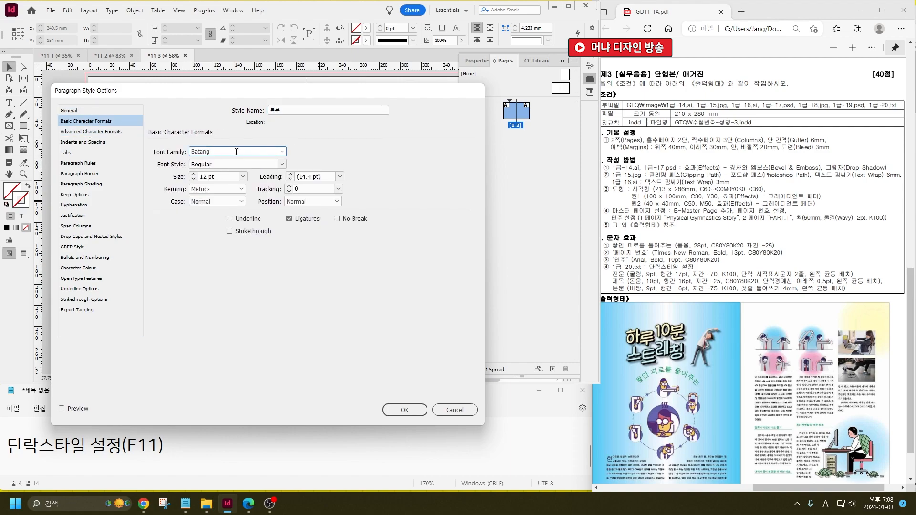
{"action": "key", "text": "Tab"}
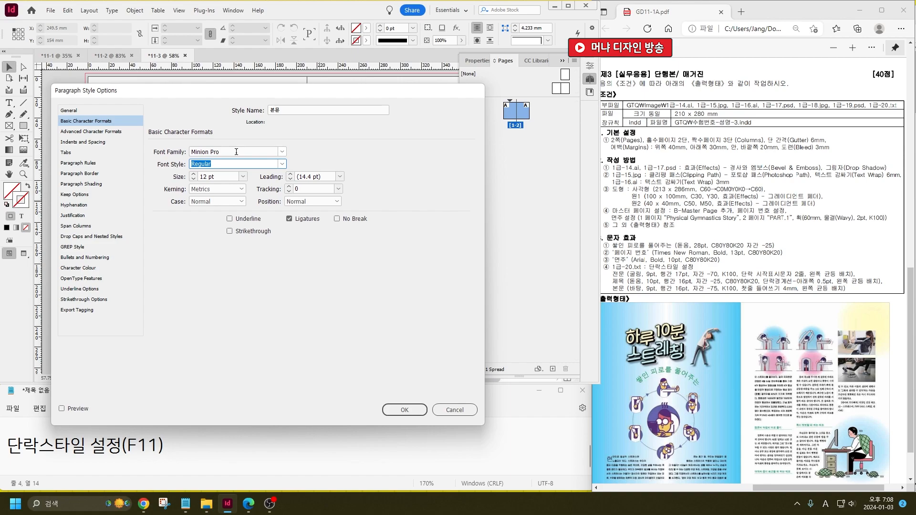
{"action": "left_click", "coordinate": [239, 153]}
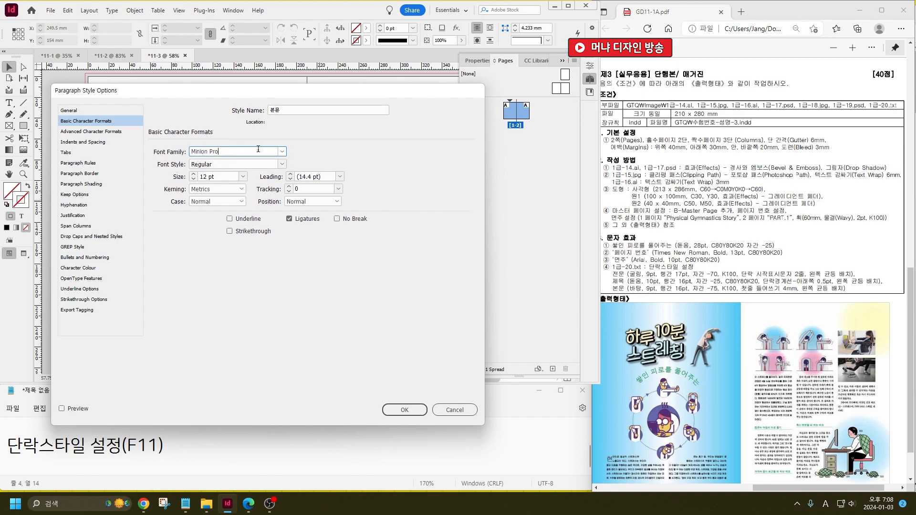
{"action": "triple_click", "coordinate": [249, 152]}
{"action": "type", "text": "Ba"}
{"action": "key", "text": "Tab"}
{"action": "key", "text": "Tab"}
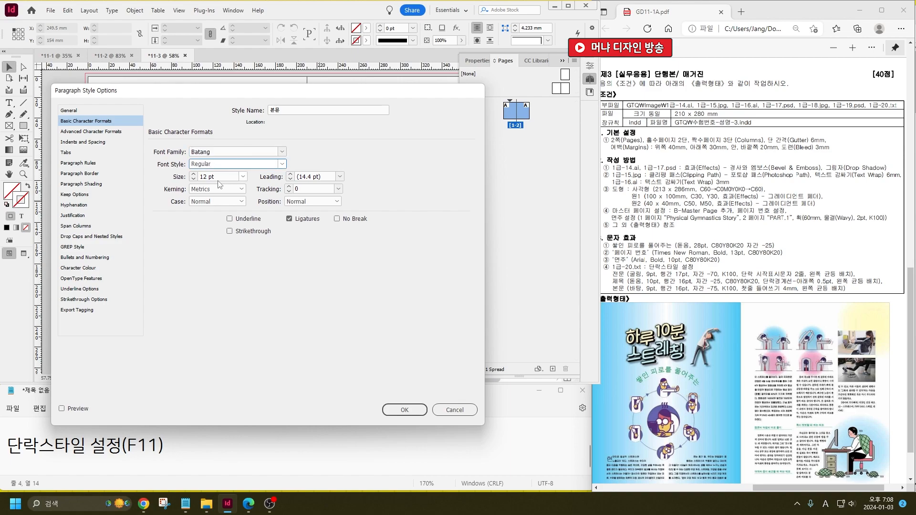
Set the 본문 style's size to 9 pt, leading to 16 pt and tracking to -75.
{"action": "type", "text": "9"}
{"action": "key", "text": "Tab"}
{"action": "type", "text": "16"}
{"action": "key", "text": "Tab"}
{"action": "key", "text": "Tab"}
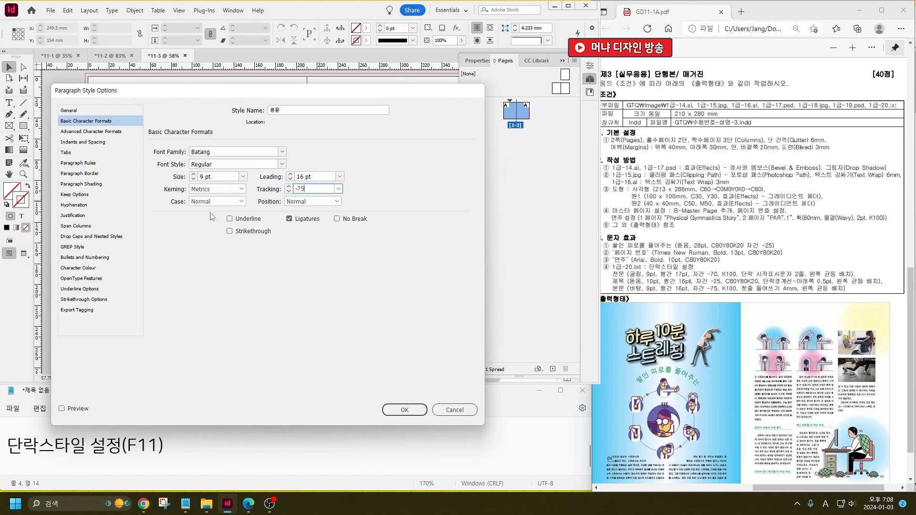
Set the 본문 style's alignment to Left Justify and raise its first line indent as the exam sheet specifies.
{"action": "left_click", "coordinate": [83, 143]}
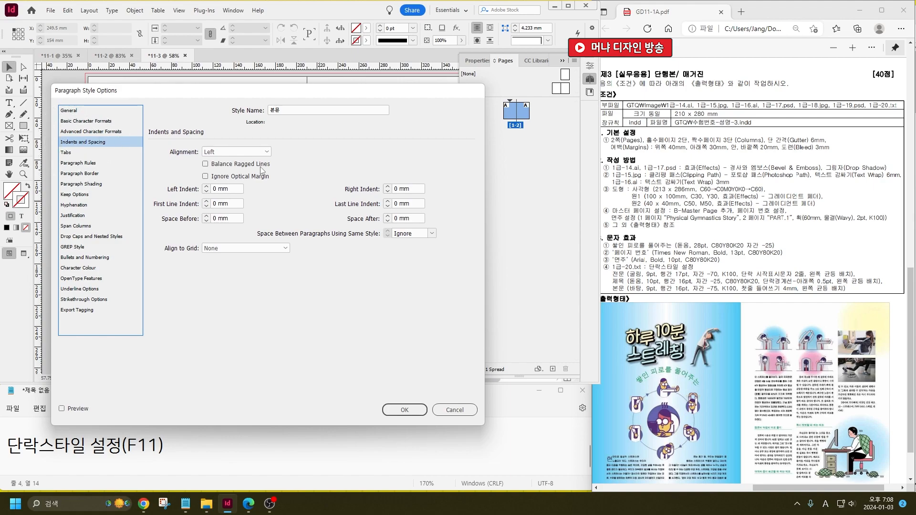
{"action": "left_click", "coordinate": [254, 152]}
{"action": "left_click", "coordinate": [255, 192]}
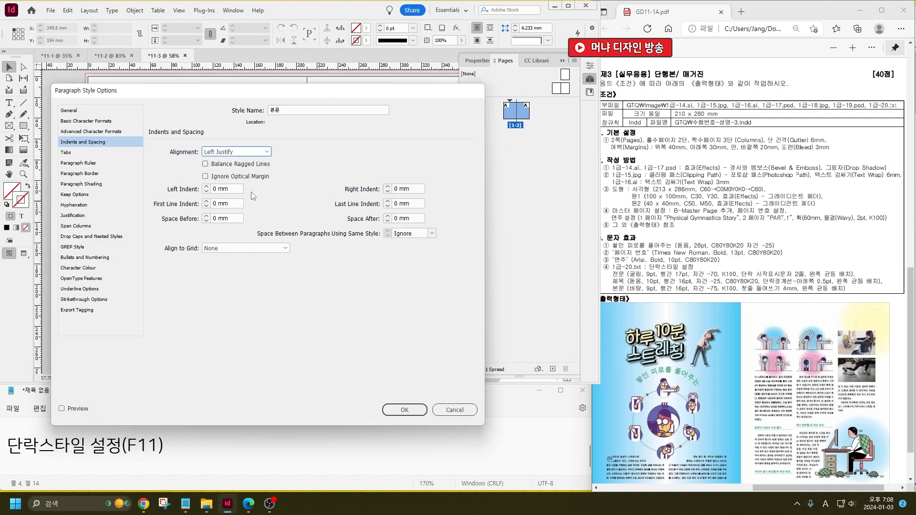
{"action": "left_click", "coordinate": [206, 201]}
Use [Black] as the 본문 style's character fill colour and save the style.
{"action": "left_click", "coordinate": [79, 268]}
{"action": "left_click", "coordinate": [188, 156]}
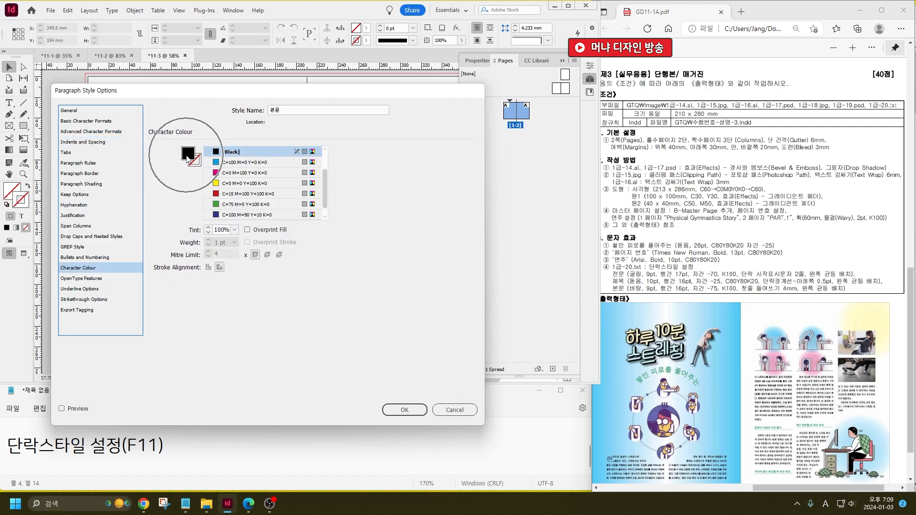
{"action": "left_click", "coordinate": [403, 410]}
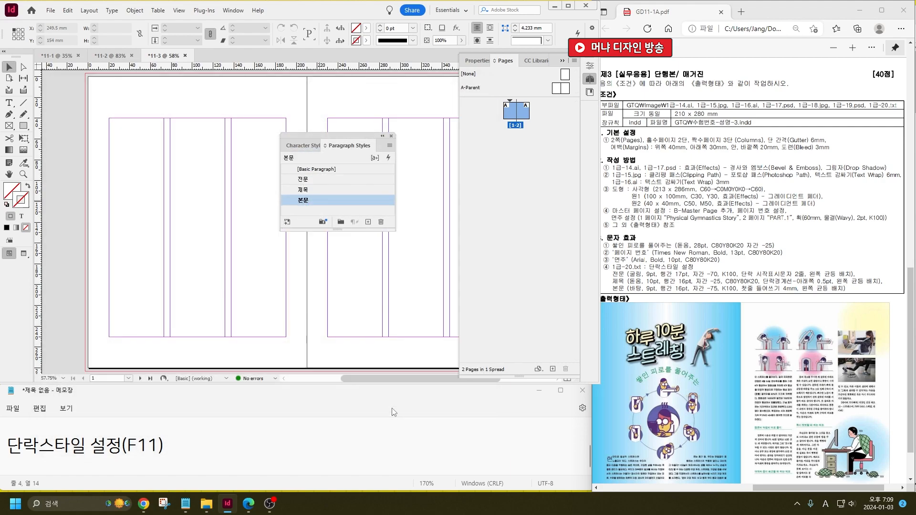
Save document 11-3 as an InDesign 2023 document named 11-3 in the 다운로드 folder.
{"action": "left_click_drag", "start_coordinate": [349, 135], "coordinate": [370, 135]}
{"action": "key", "text": "ctrl+s"}
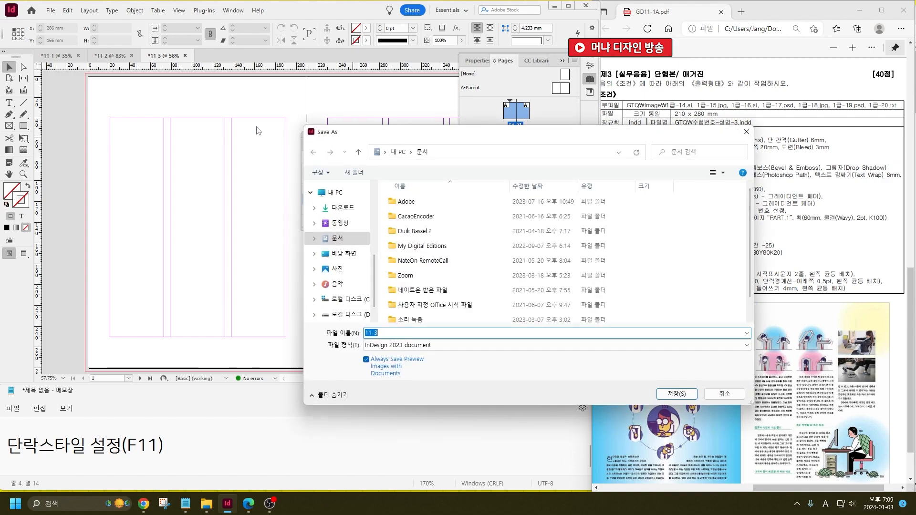
{"action": "left_click", "coordinate": [342, 207]}
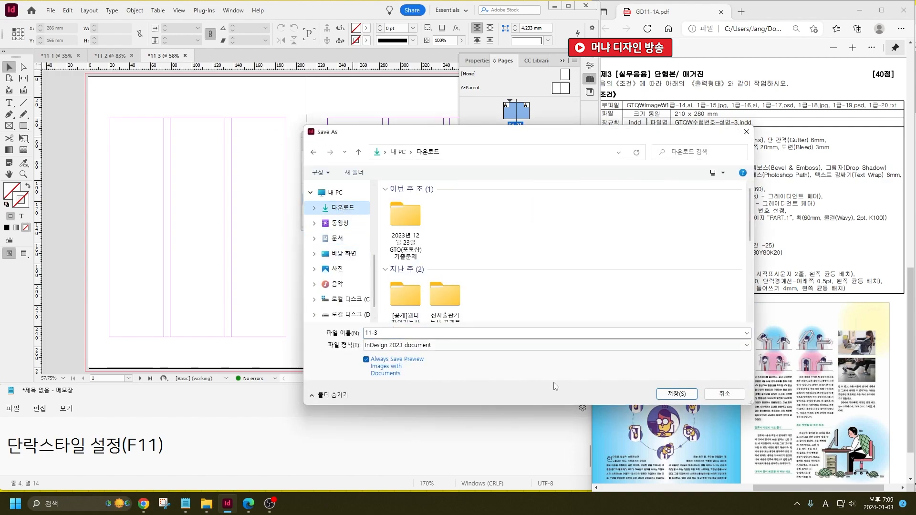
{"action": "left_click", "coordinate": [675, 394]}
Save documents 11-2 and 11-1 under their own names in the 다운로드 folder.
{"action": "left_click", "coordinate": [110, 55]}
{"action": "key", "text": "ctrl+s"}
{"action": "left_click", "coordinate": [675, 394]}
{"action": "left_click", "coordinate": [58, 55]}
{"action": "key", "text": "ctrl+s"}
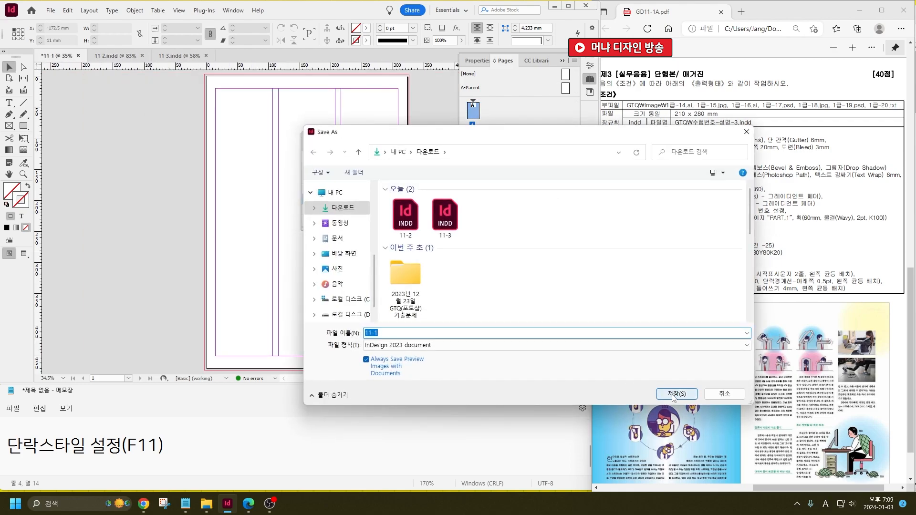
{"action": "left_click", "coordinate": [676, 396]}
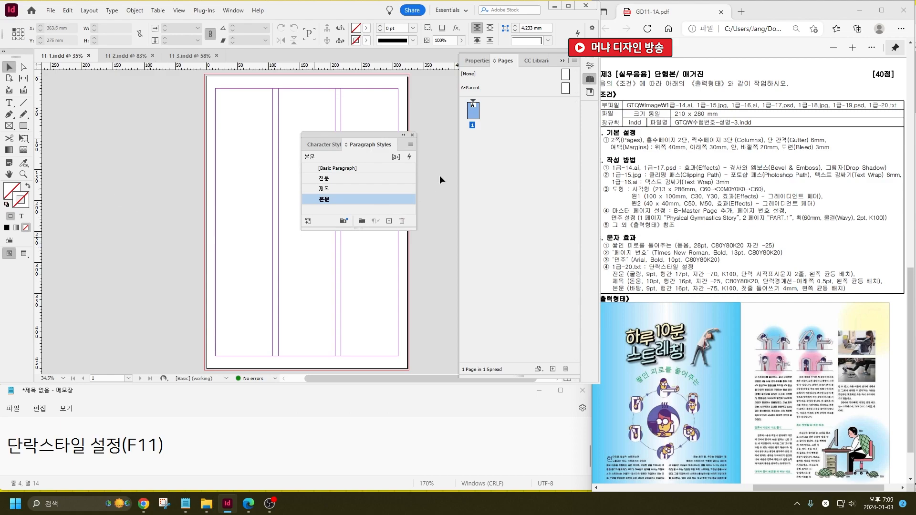
Put away the floating paragraph styles list and review the question 1 newspaper brief and its sample output in the exam PDF.
{"action": "left_click_drag", "start_coordinate": [378, 133], "coordinate": [414, 185]}
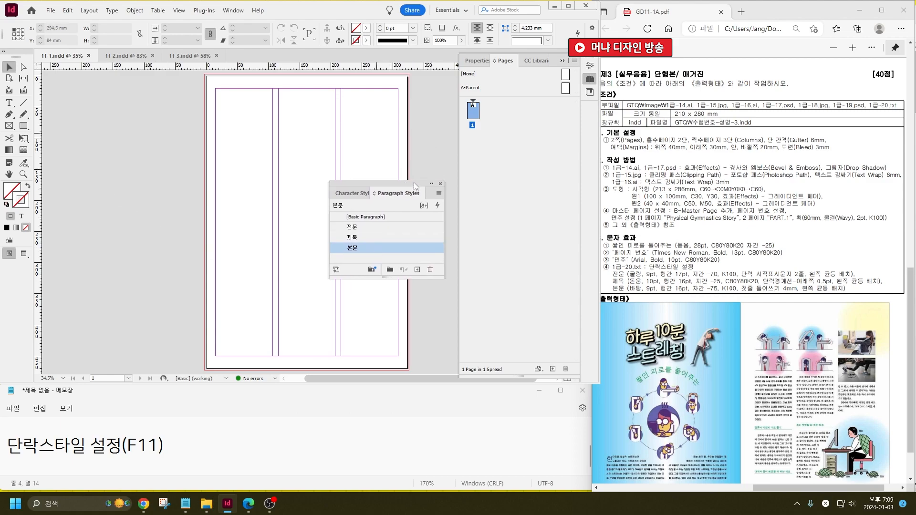
{"action": "left_click", "coordinate": [440, 184]}
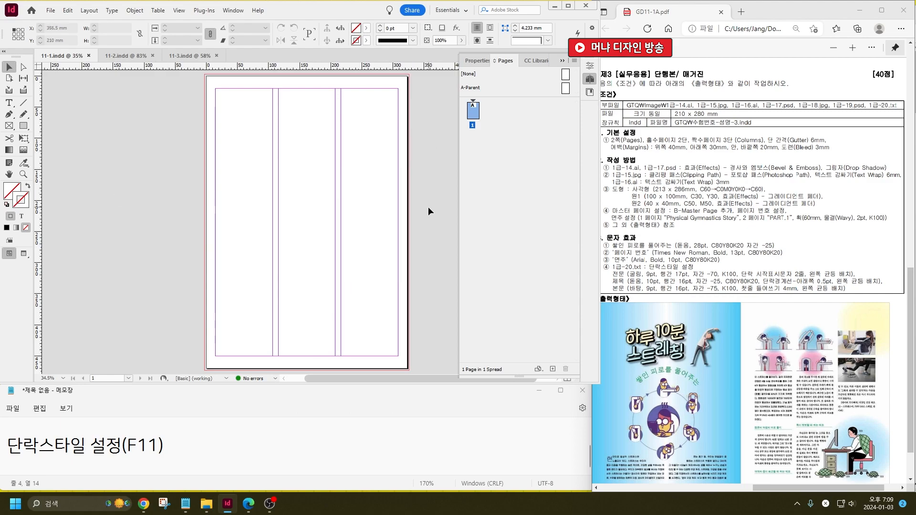
{"action": "scroll", "coordinate": [880, 423], "scroll_direction": "up", "scroll_amount": 10}
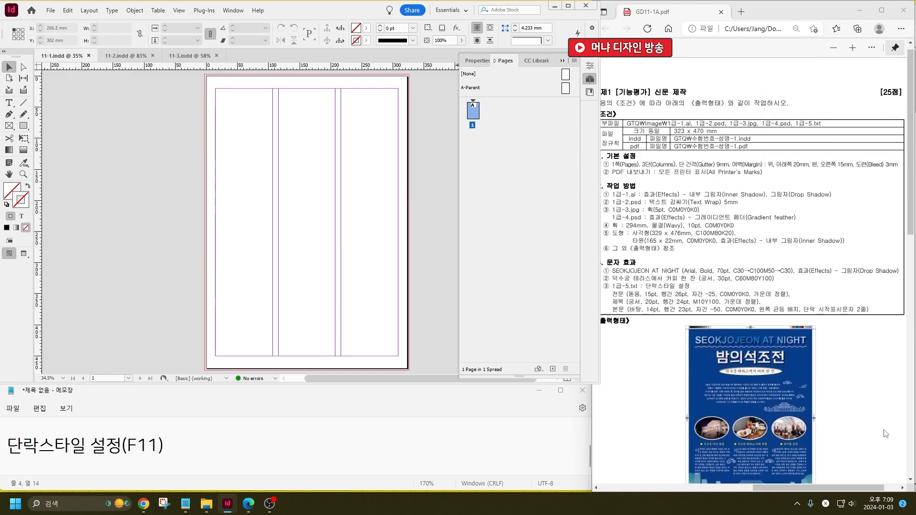
{"action": "scroll", "coordinate": [879, 423], "scroll_direction": "down", "scroll_amount": 3}
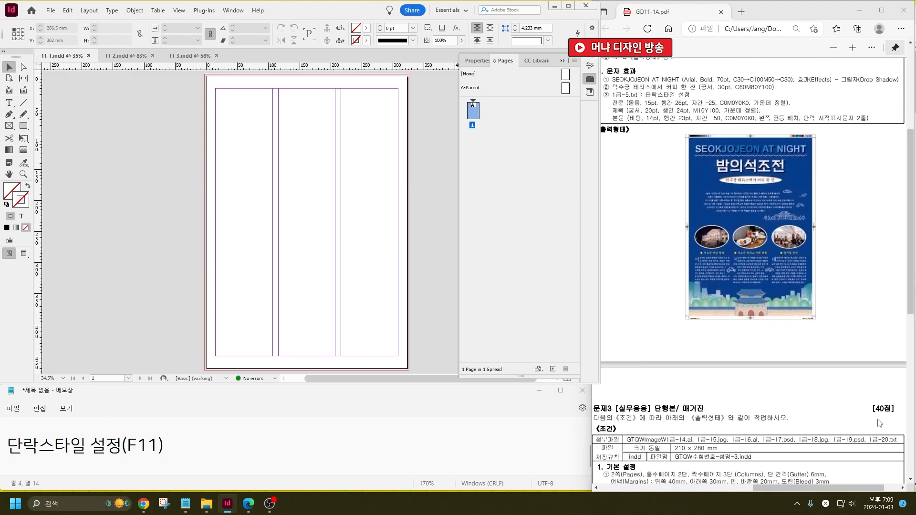
Draw a rectangular frame about 92 × 172 mm in the lower first column and copy it into the other two columns.
{"action": "left_click", "coordinate": [9, 126]}
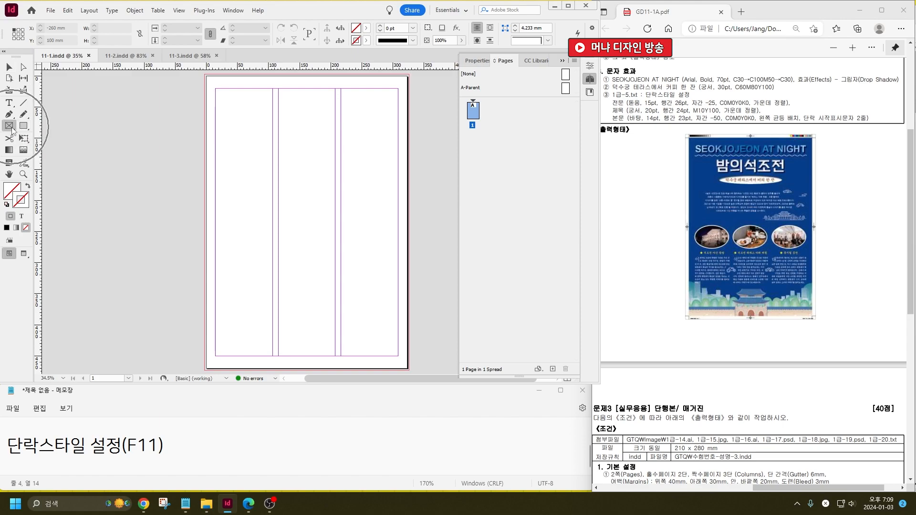
{"action": "left_click_drag", "start_coordinate": [216, 249], "coordinate": [273, 357]}
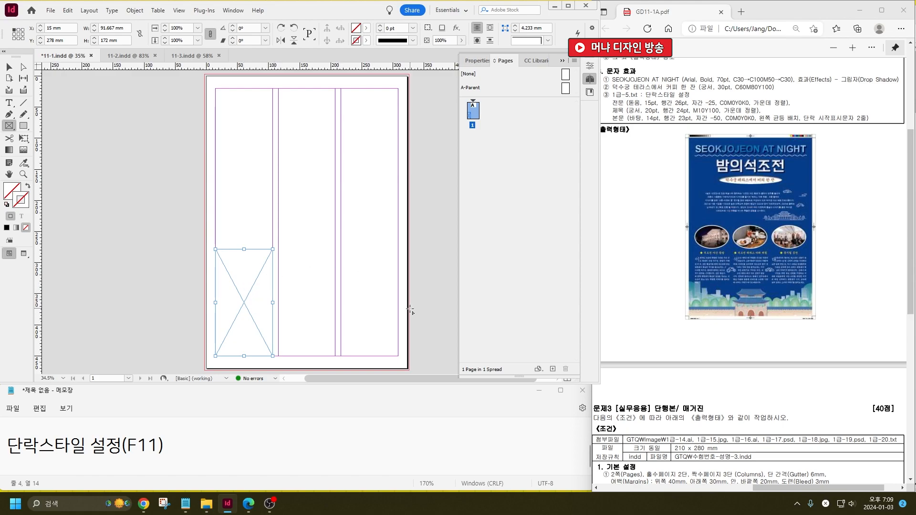
{"action": "left_click", "coordinate": [9, 67]}
{"action": "left_click_drag", "start_coordinate": [256, 282], "coordinate": [369, 278]}
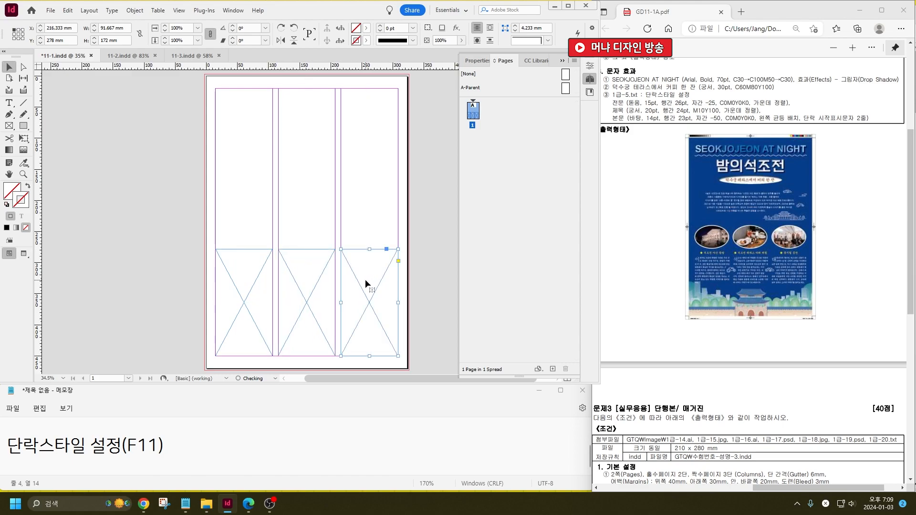
Draw an elliptical frame about 92 × 60 mm in the first column and a rectangular frame about 227 × 67 mm above it.
{"action": "left_click_drag", "start_coordinate": [11, 129], "coordinate": [45, 147]}
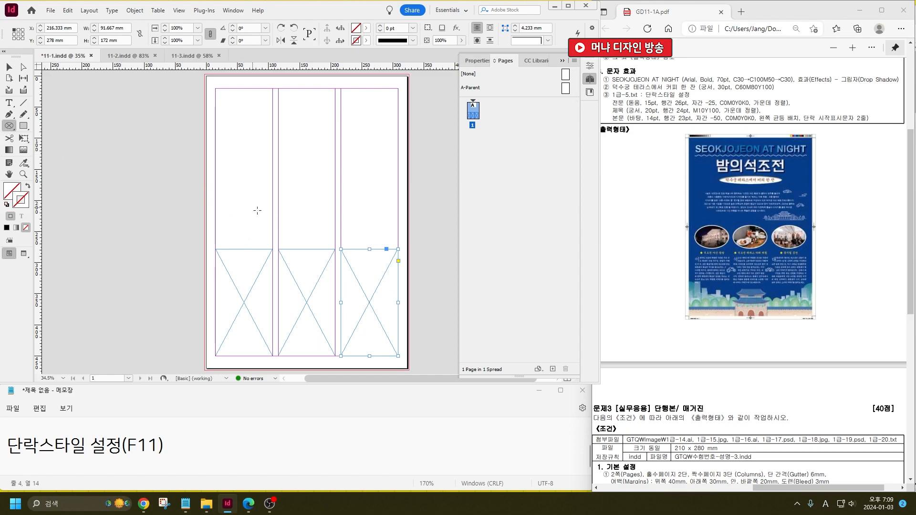
{"action": "left_click_drag", "start_coordinate": [216, 185], "coordinate": [259, 215]}
{"action": "key", "text": "v"}
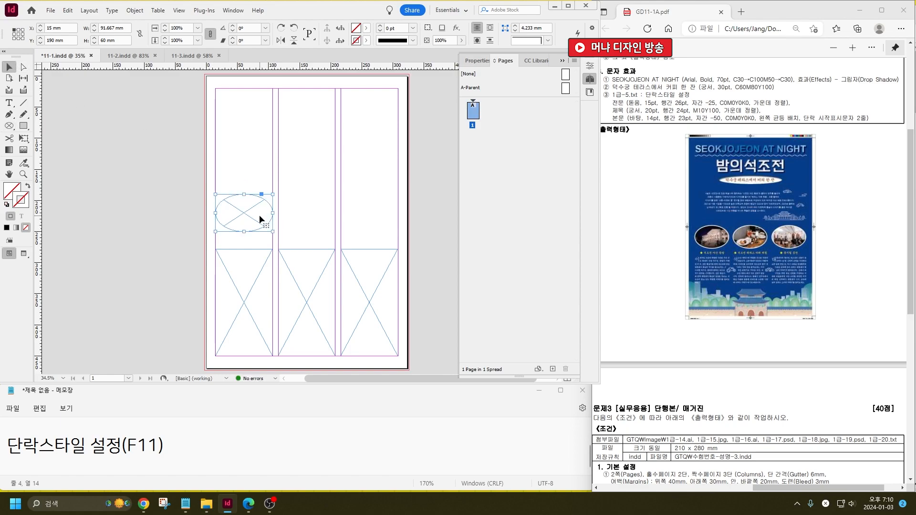
{"action": "left_click_drag", "start_coordinate": [9, 125], "coordinate": [30, 136]}
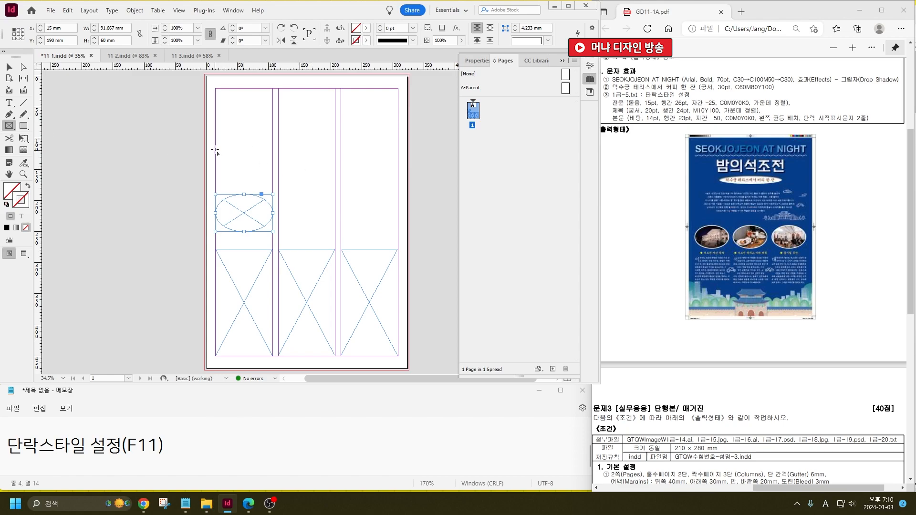
{"action": "left_click_drag", "start_coordinate": [233, 146], "coordinate": [375, 187]}
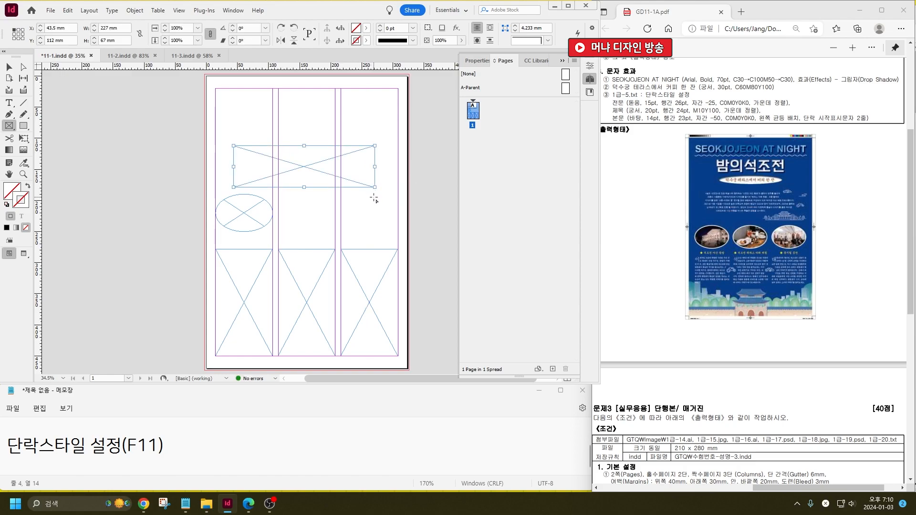
Draw a flat ellipse about 232 × 25 mm above the wide rectangular frame and fill it with white.
{"action": "scroll", "coordinate": [374, 199], "scroll_direction": "up", "scroll_amount": 1}
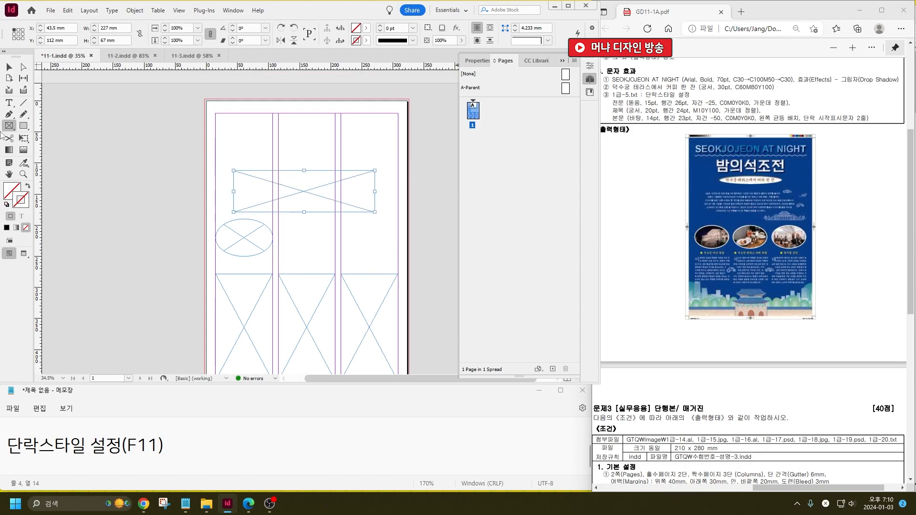
{"action": "left_click", "coordinate": [23, 126]}
{"action": "left_click", "coordinate": [55, 136]}
{"action": "left_click_drag", "start_coordinate": [230, 150], "coordinate": [375, 163]}
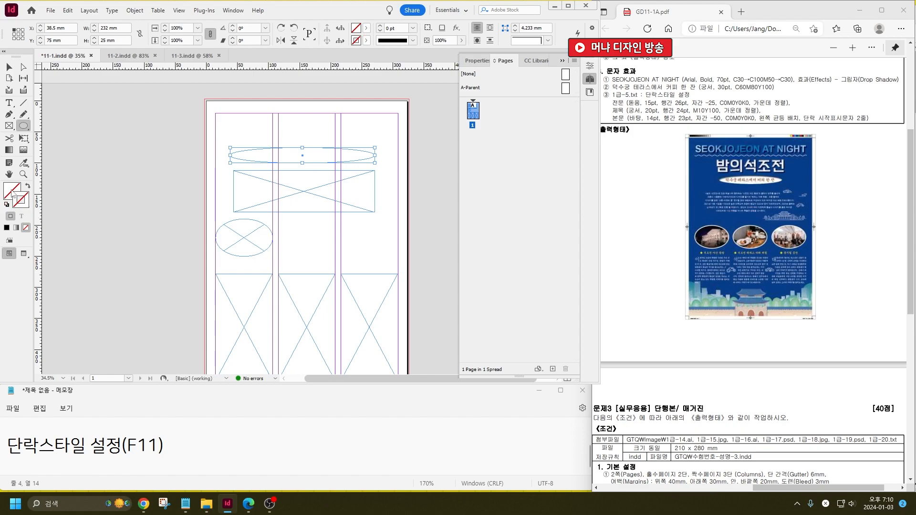
{"action": "left_click_drag", "start_coordinate": [348, 240], "coordinate": [462, 191]}
{"action": "left_click", "coordinate": [568, 186]}
{"action": "left_click", "coordinate": [11, 68]}
{"action": "left_click_drag", "start_coordinate": [250, 165], "coordinate": [247, 138]}
Shorten the three lower column frames together to about 95 mm high, keeping their upper edges in place.
{"action": "scroll", "coordinate": [359, 277], "scroll_direction": "down", "scroll_amount": 2}
{"action": "left_click_drag", "start_coordinate": [405, 274], "coordinate": [261, 290]}
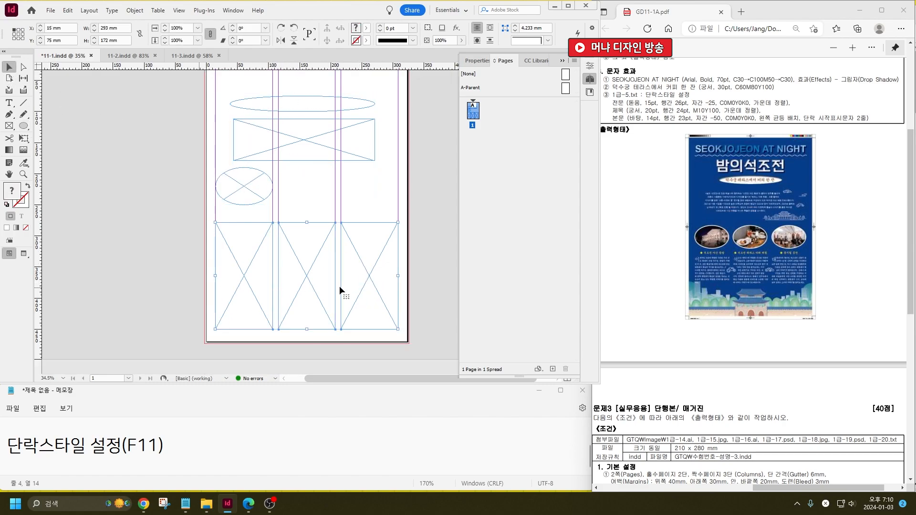
{"action": "left_click_drag", "start_coordinate": [307, 330], "coordinate": [307, 281]}
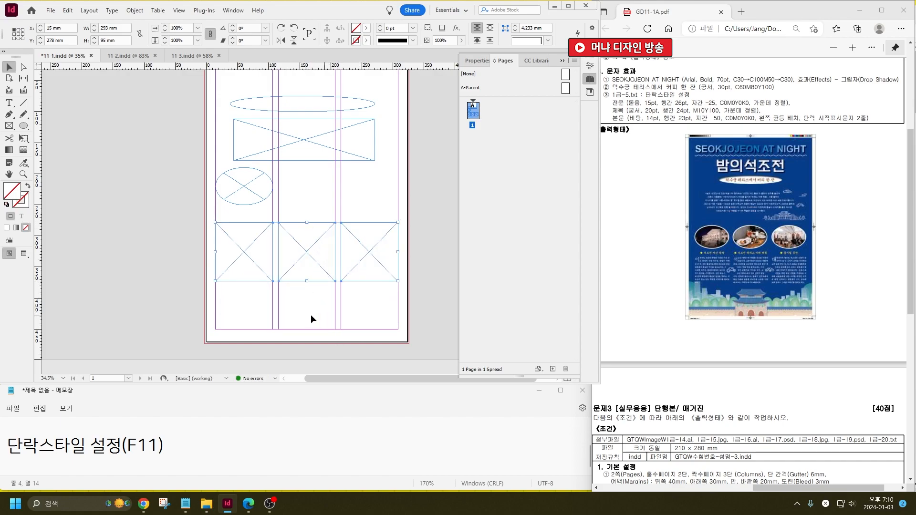
{"action": "left_click", "coordinate": [332, 286]}
{"action": "scroll", "coordinate": [336, 279], "scroll_direction": "up", "scroll_amount": 1}
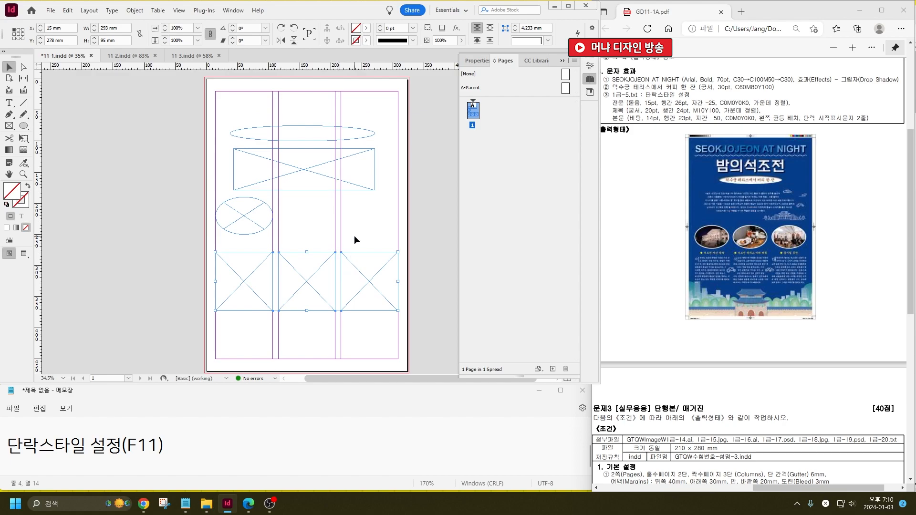
Following the question 2 brief in the exam PDF, draw a rectangular frame filling the margins of page 2 in document 11-2.
{"action": "left_click", "coordinate": [130, 56]}
{"action": "scroll", "coordinate": [833, 487], "scroll_direction": "down", "scroll_amount": 8}
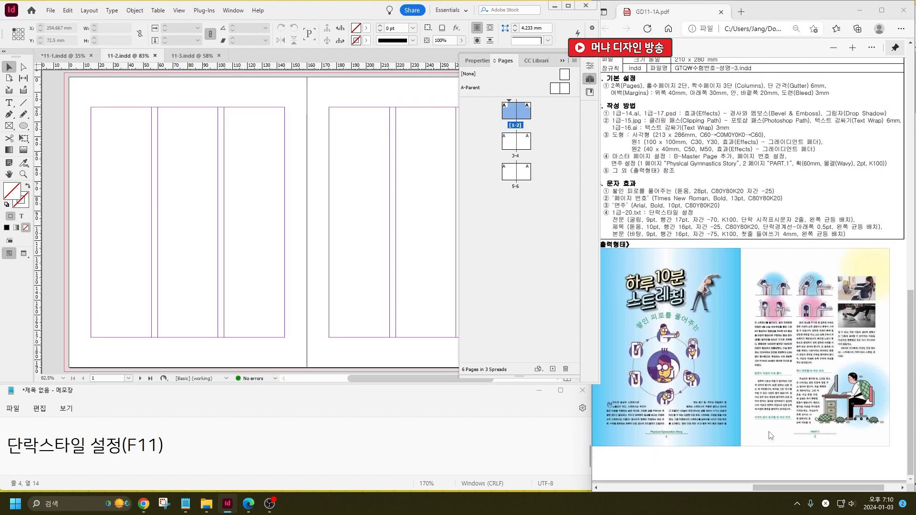
{"action": "left_click_drag", "start_coordinate": [833, 488], "coordinate": [686, 485]}
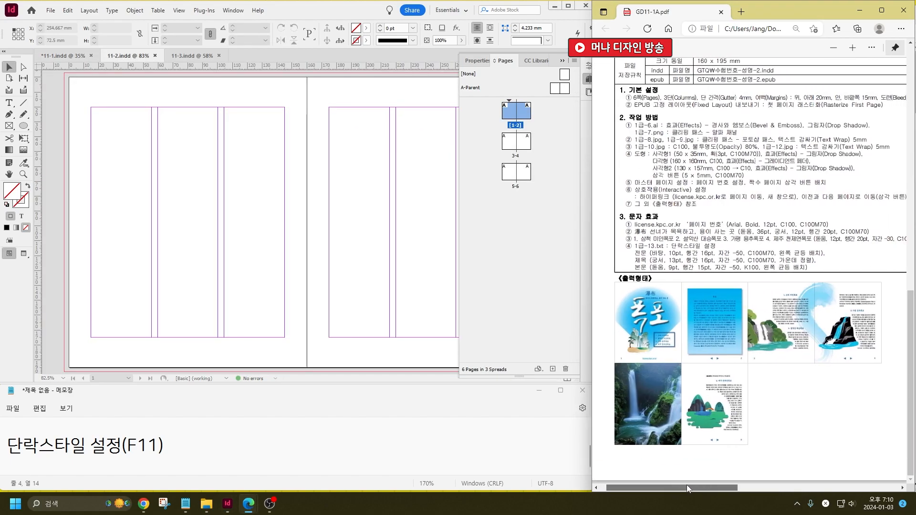
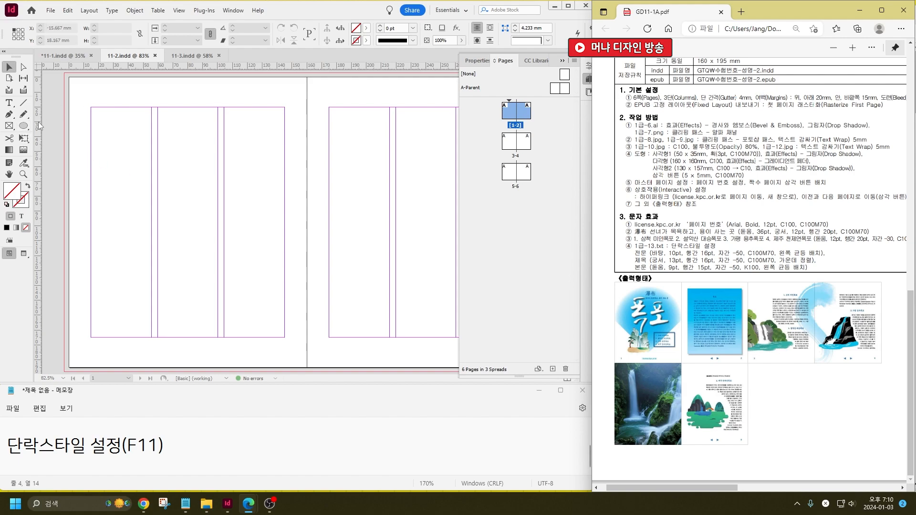
{"action": "left_click", "coordinate": [9, 126]}
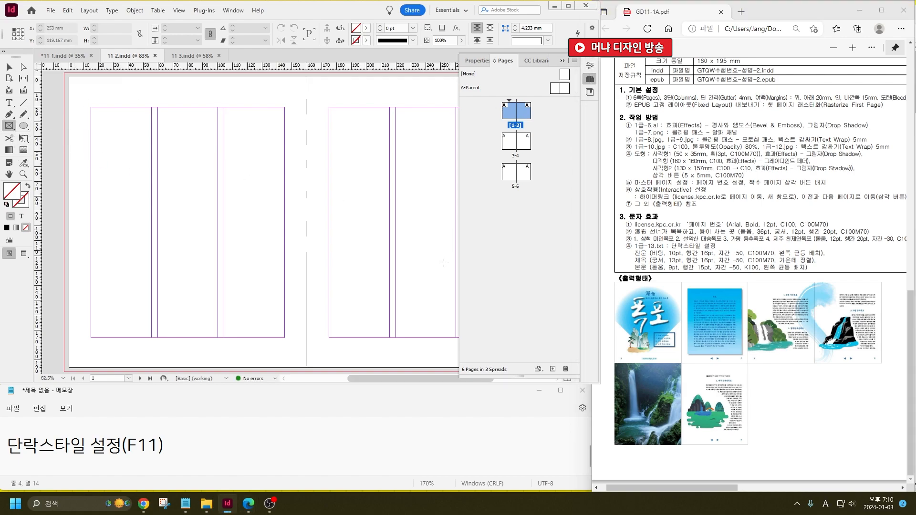
{"action": "left_click_drag", "start_coordinate": [367, 380], "coordinate": [399, 380]}
{"action": "double_click", "coordinate": [525, 117]}
{"action": "left_click_drag", "start_coordinate": [208, 105], "coordinate": [403, 337]}
Draw rectangular frames about 85.3 × 155 mm across the second and third columns of pages 3, 4 and 6.
{"action": "double_click", "coordinate": [506, 143]}
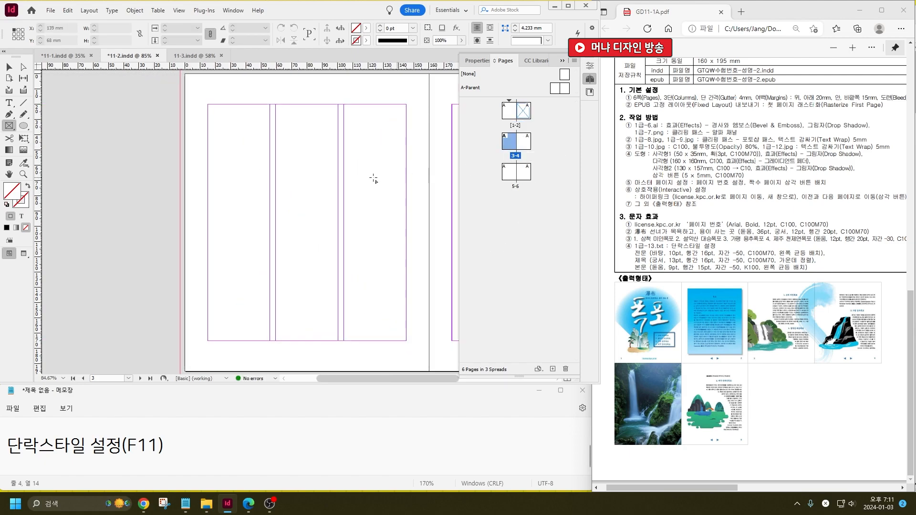
{"action": "left_click_drag", "start_coordinate": [275, 104], "coordinate": [406, 341]}
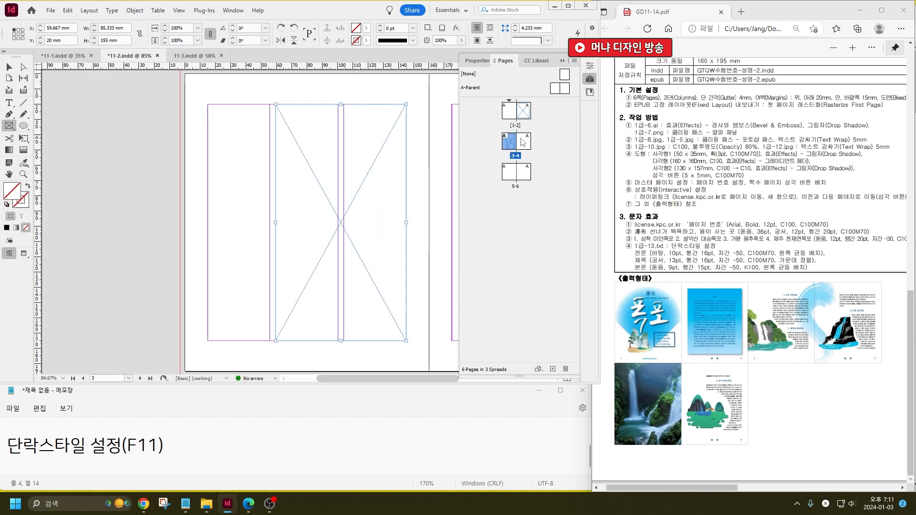
{"action": "double_click", "coordinate": [524, 141]}
{"action": "left_click_drag", "start_coordinate": [275, 104], "coordinate": [407, 341]}
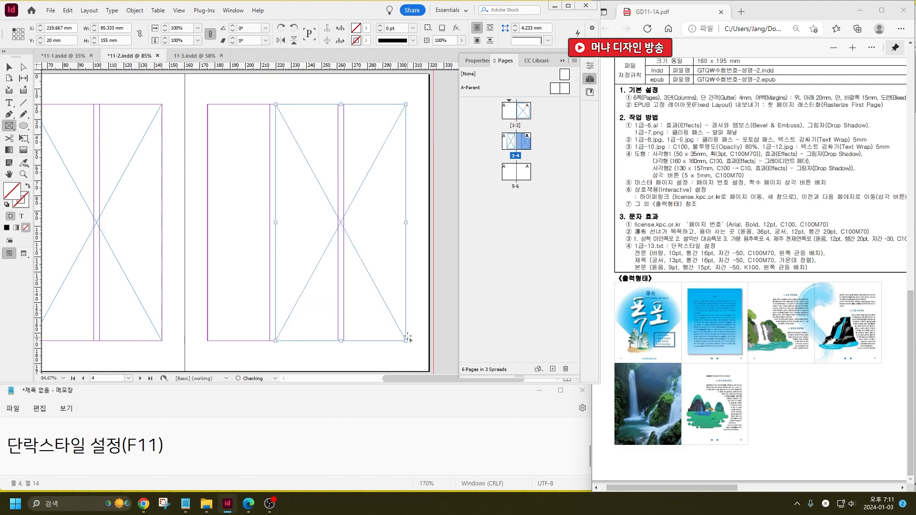
{"action": "double_click", "coordinate": [516, 187]}
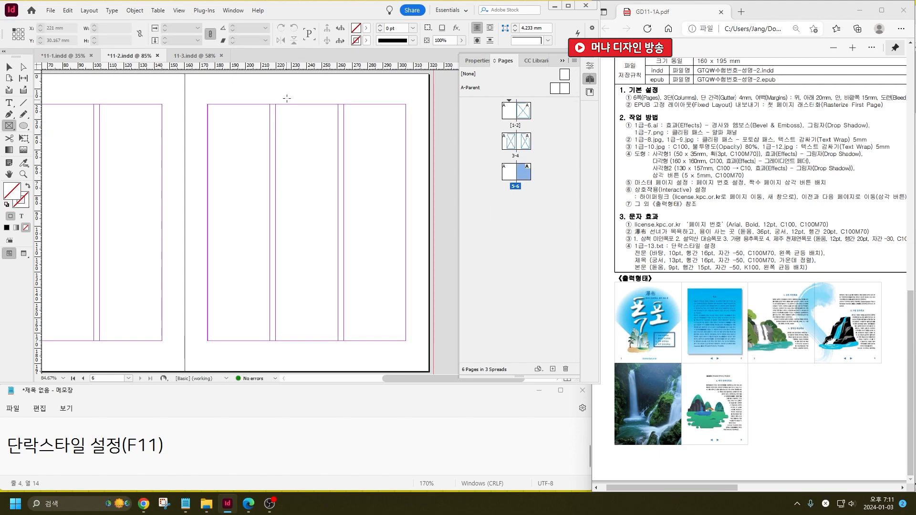
{"action": "left_click_drag", "start_coordinate": [275, 104], "coordinate": [406, 339]}
Try converting the page 3 frame into a text frame, and undo the conversion.
{"action": "scroll", "coordinate": [408, 325], "scroll_direction": "up", "scroll_amount": 6}
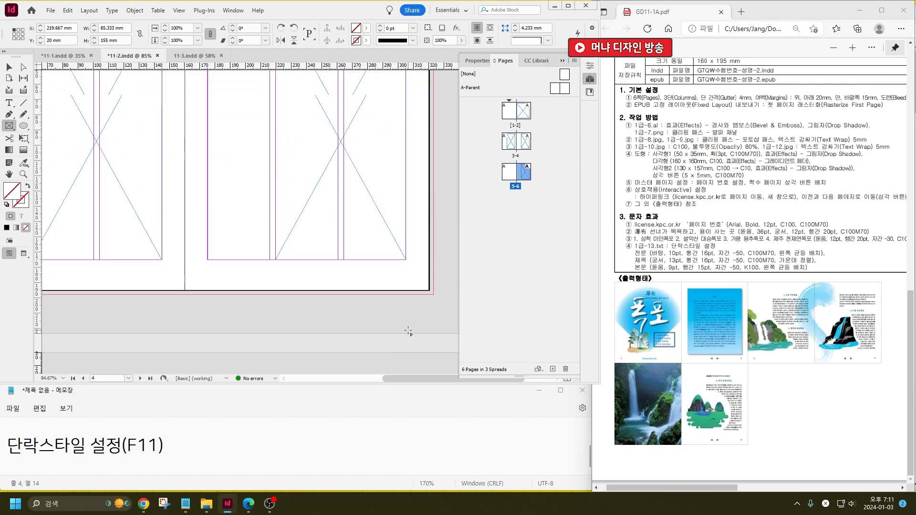
{"action": "scroll", "coordinate": [408, 325], "scroll_direction": "down", "scroll_amount": 4}
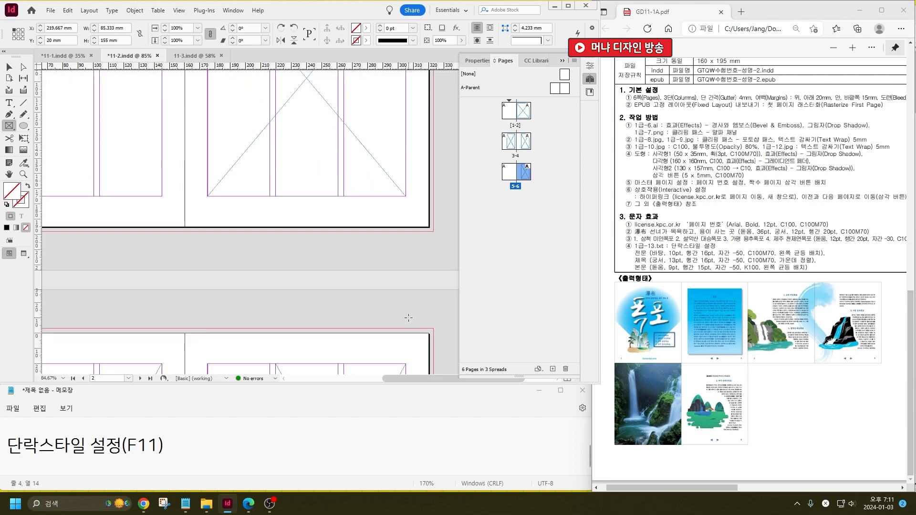
{"action": "scroll", "coordinate": [373, 277], "scroll_direction": "up", "scroll_amount": 2}
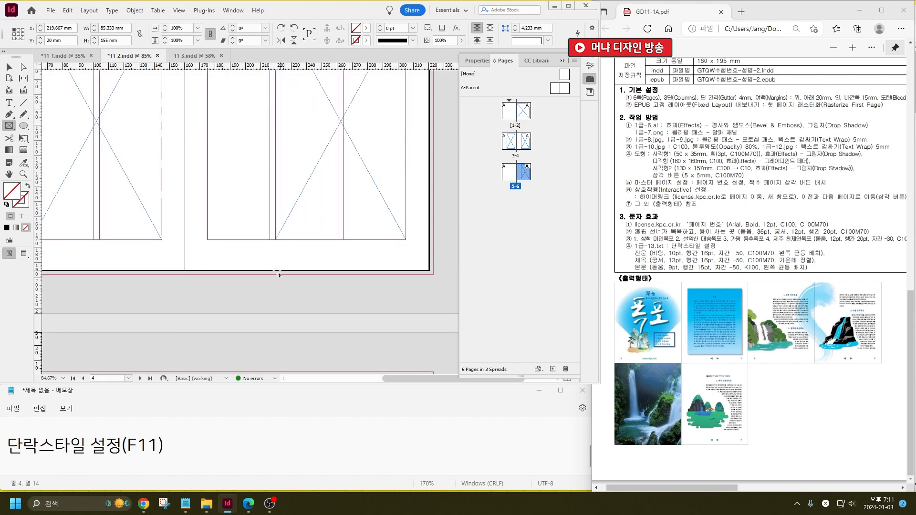
{"action": "double_click", "coordinate": [513, 155]}
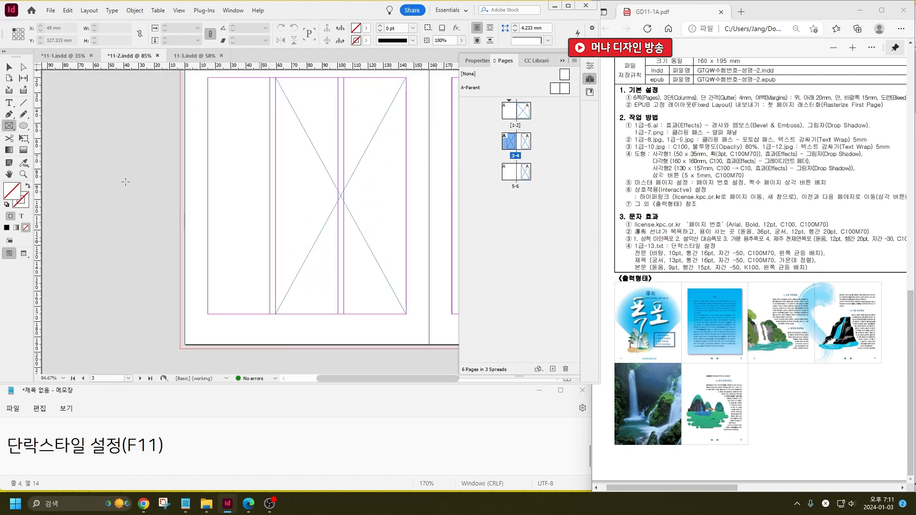
{"action": "left_click", "coordinate": [9, 67]}
{"action": "key", "text": "t"}
{"action": "left_click", "coordinate": [285, 181]}
{"action": "scroll", "coordinate": [164, 139], "scroll_direction": "down", "scroll_amount": 2}
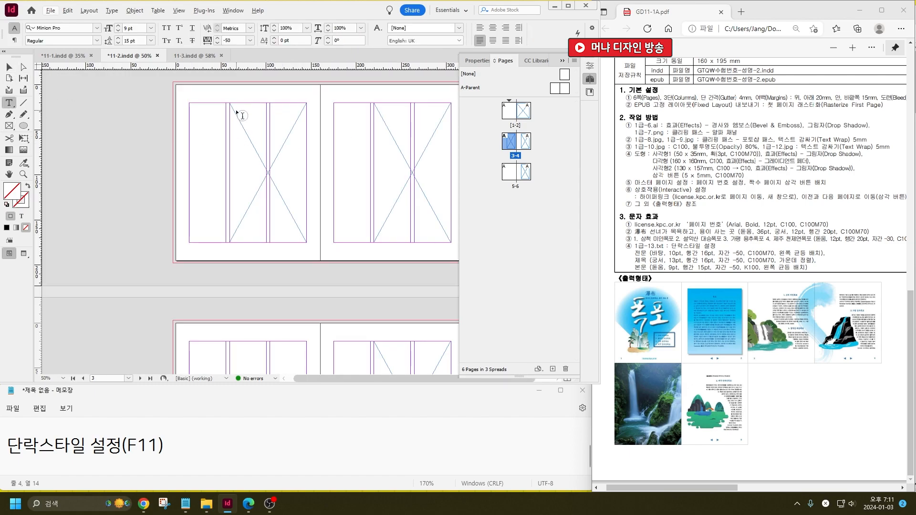
{"action": "left_click", "coordinate": [277, 194]}
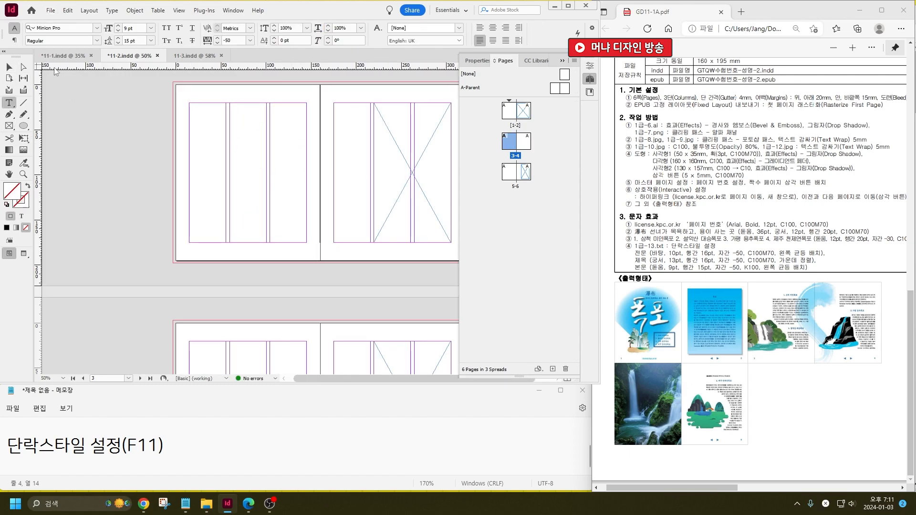
{"action": "left_click", "coordinate": [9, 67]}
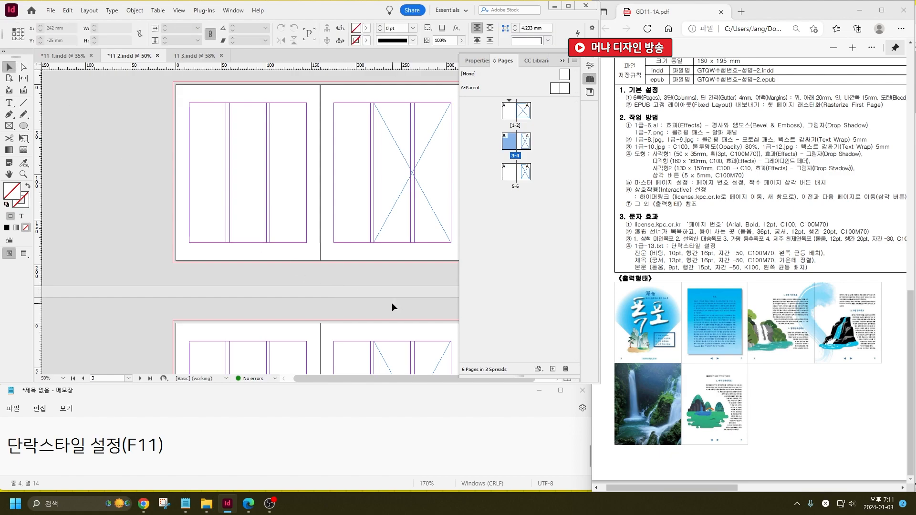
{"action": "scroll", "coordinate": [391, 302], "scroll_direction": "down", "scroll_amount": 3}
{"action": "left_click", "coordinate": [241, 280]}
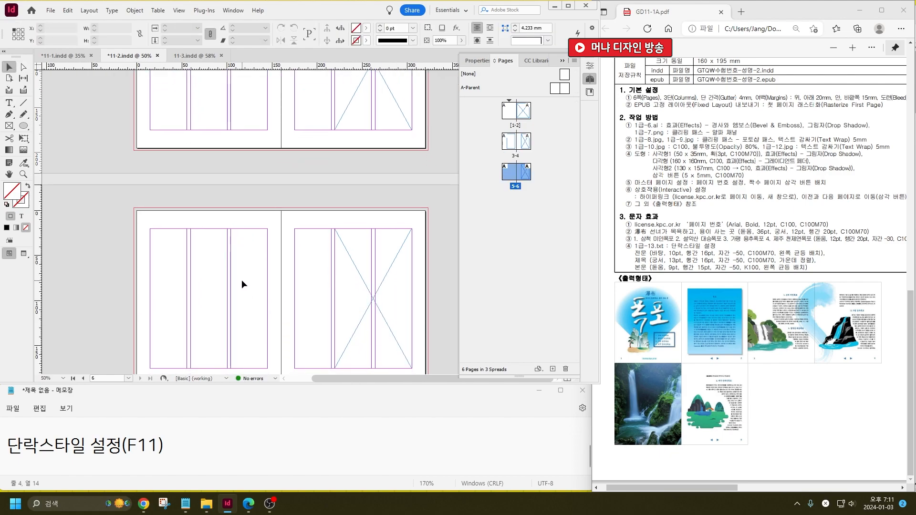
{"action": "key", "text": "ctrl+z"}
{"action": "key", "text": "Delete"}
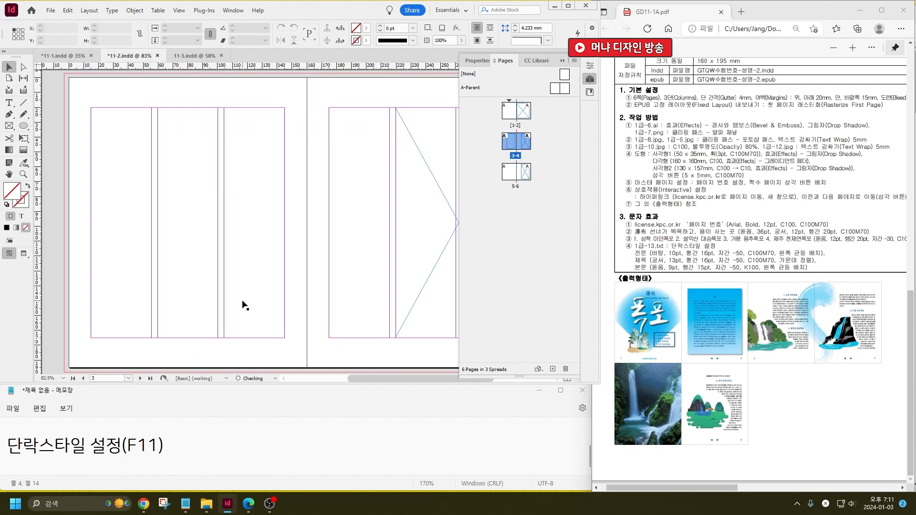
{"action": "key", "text": "ctrl+z"}
{"action": "left_click", "coordinate": [235, 202]}
{"action": "left_click_drag", "start_coordinate": [277, 193], "coordinate": [233, 199]}
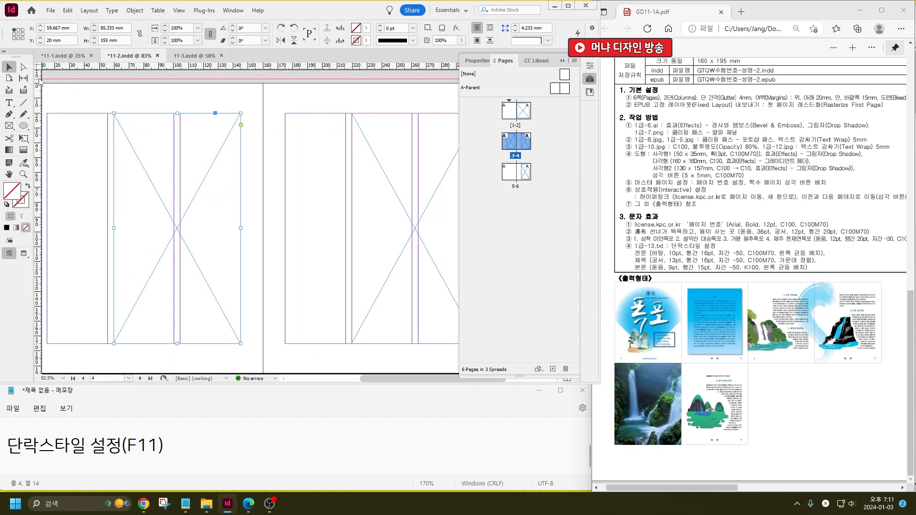
{"action": "key", "text": "a"}
{"action": "key", "text": "v"}
{"action": "key", "text": "Page_Down"}
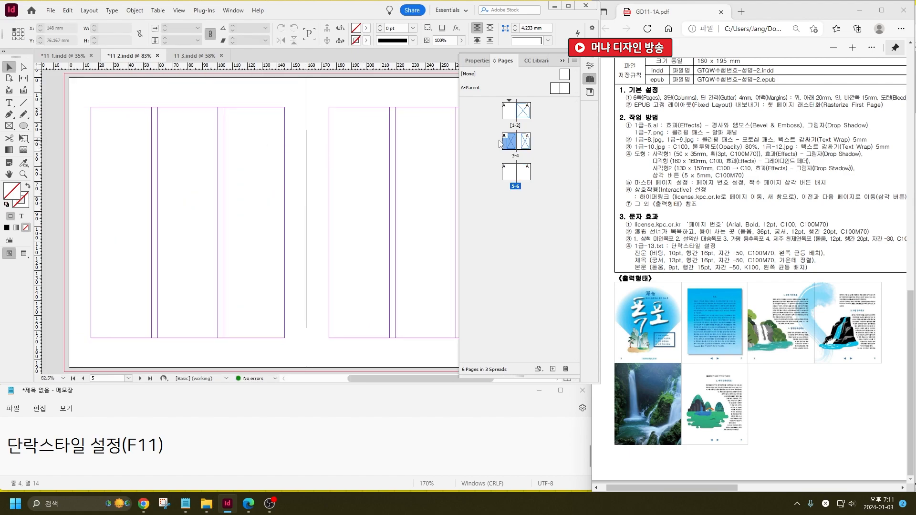
Convert the page 3 frame of document 11-2 into a text frame and thread it into the page 4 frame.
{"action": "double_click", "coordinate": [518, 143]}
{"action": "left_click_drag", "start_coordinate": [393, 178], "coordinate": [225, 170]}
{"action": "left_click", "coordinate": [200, 186]}
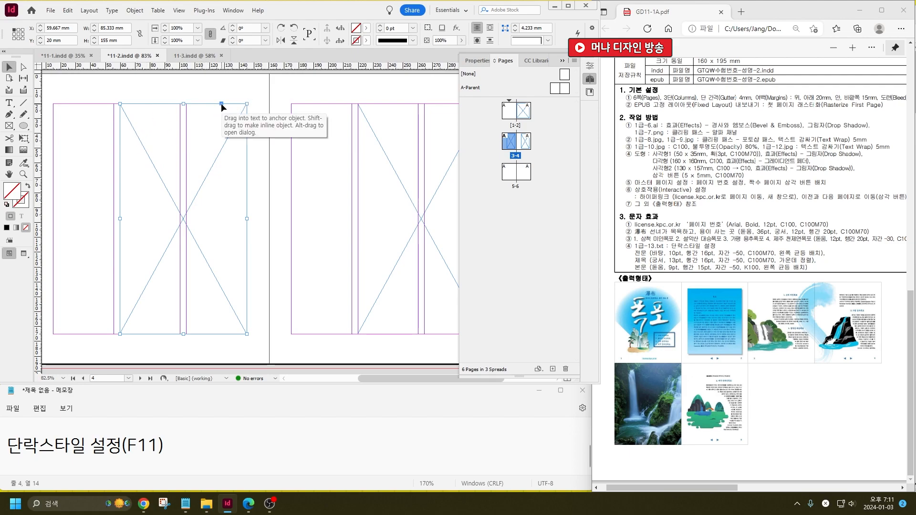
{"action": "left_click", "coordinate": [300, 196]}
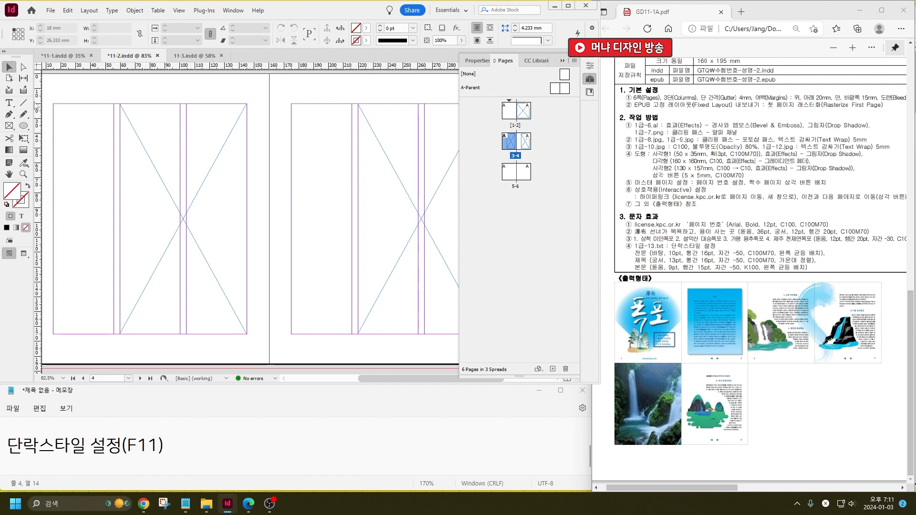
{"action": "left_click", "coordinate": [9, 103]}
{"action": "left_click", "coordinate": [123, 105]}
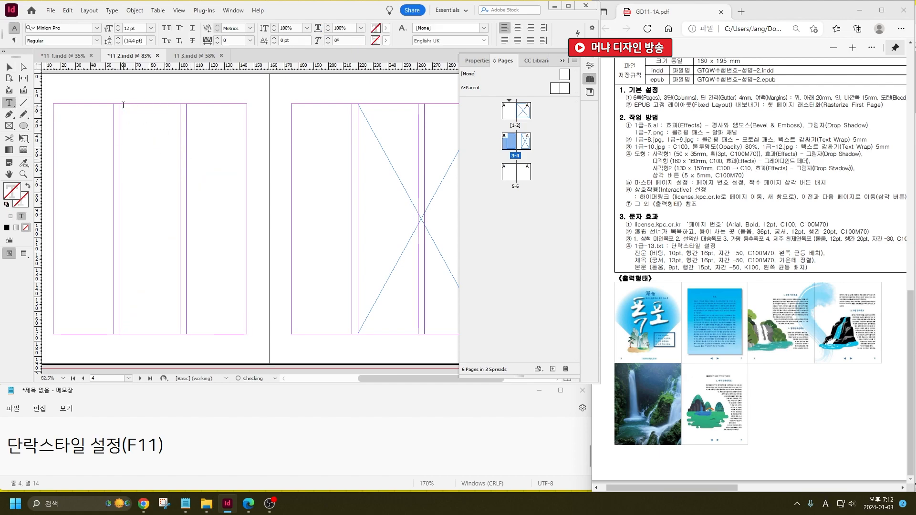
{"action": "left_click", "coordinate": [23, 67]}
{"action": "left_click", "coordinate": [247, 325]}
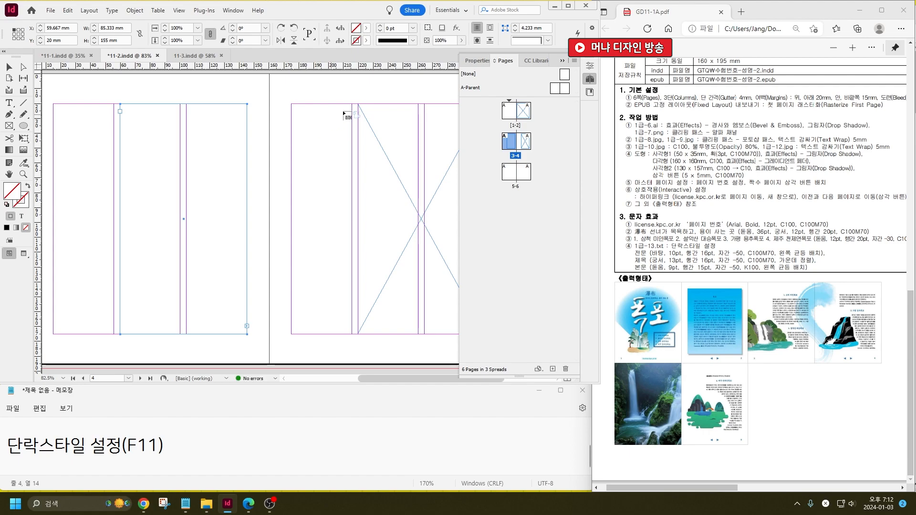
{"action": "left_click", "coordinate": [359, 106]}
Continue the text thread from the page 4 frame into a new one-column text frame in the second column of page 6.
{"action": "left_click_drag", "start_coordinate": [402, 208], "coordinate": [315, 216]}
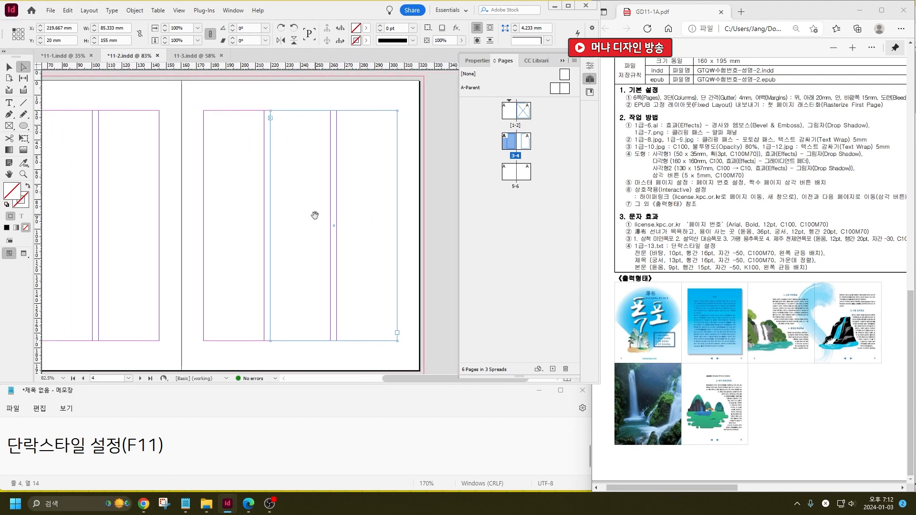
{"action": "left_click", "coordinate": [274, 122]}
{"action": "scroll", "coordinate": [395, 272], "scroll_direction": "down", "scroll_amount": 5}
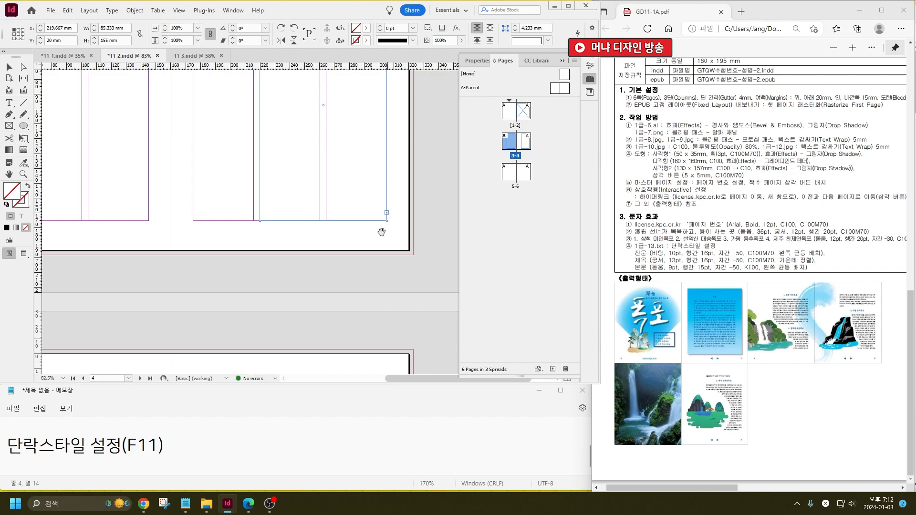
{"action": "scroll", "coordinate": [386, 296], "scroll_direction": "down", "scroll_amount": 4}
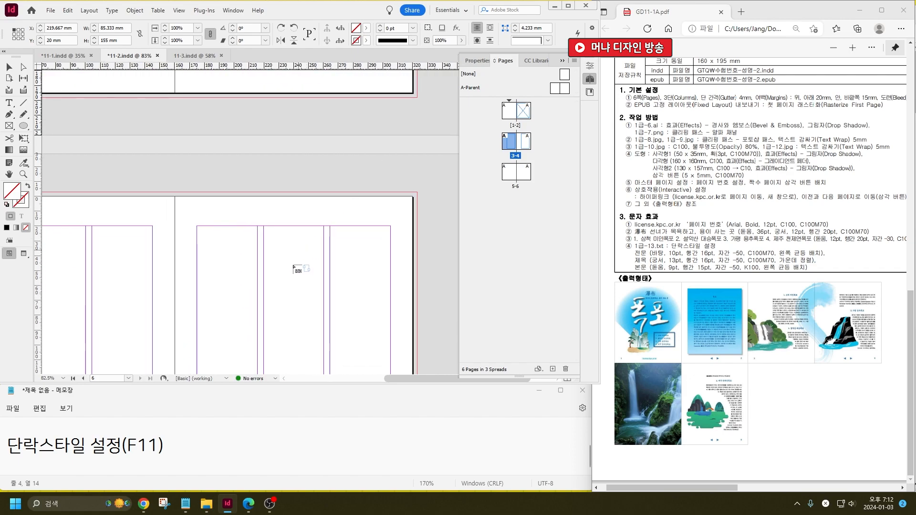
{"action": "left_click", "coordinate": [264, 226]}
{"action": "scroll", "coordinate": [358, 222], "scroll_direction": "down", "scroll_amount": 3}
{"action": "left_click", "coordinate": [267, 153]}
{"action": "key", "text": "ctrl+z"}
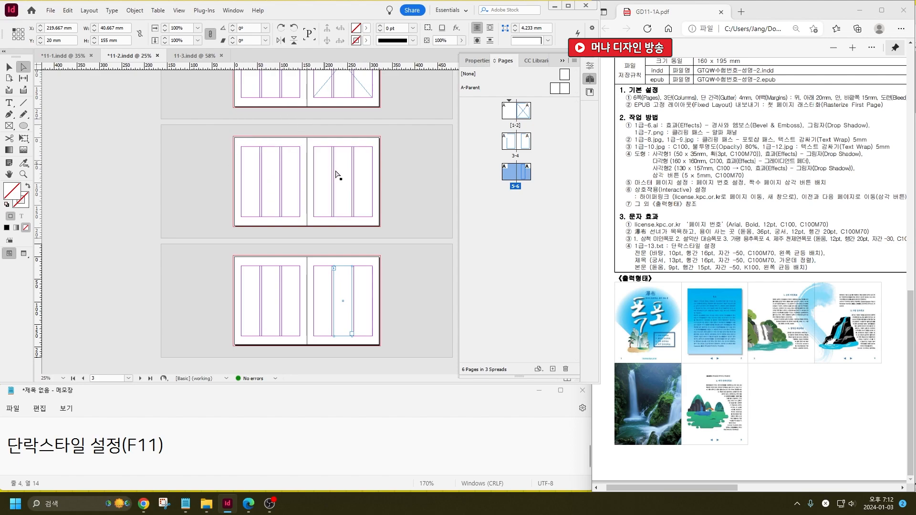
Switch to document 11-3 and bring the question 3 brief and its sample output into view in the exam PDF.
{"action": "left_click", "coordinate": [192, 56]}
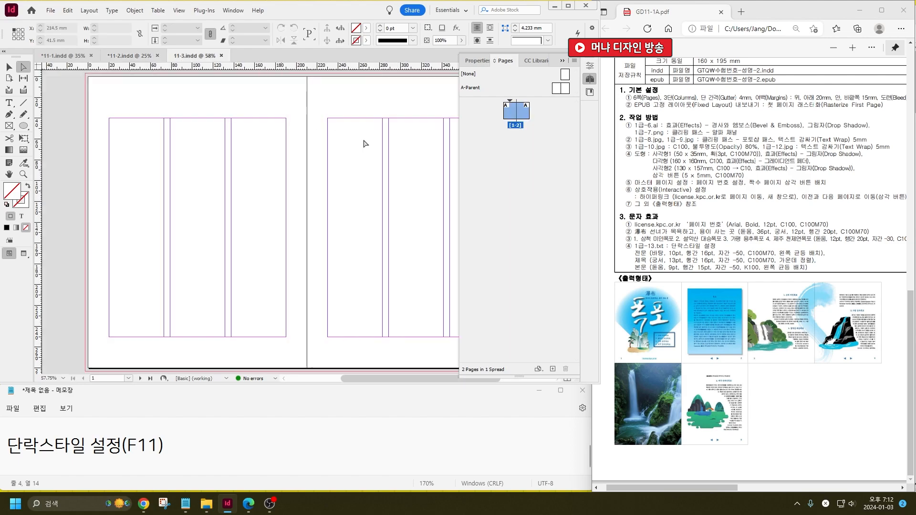
{"action": "mouse_move", "coordinate": [659, 489]}
{"action": "left_mouse_down"}
{"action": "mouse_move", "coordinate": [730, 483]}
{"action": "mouse_move", "coordinate": [664, 492]}
{"action": "left_mouse_up"}
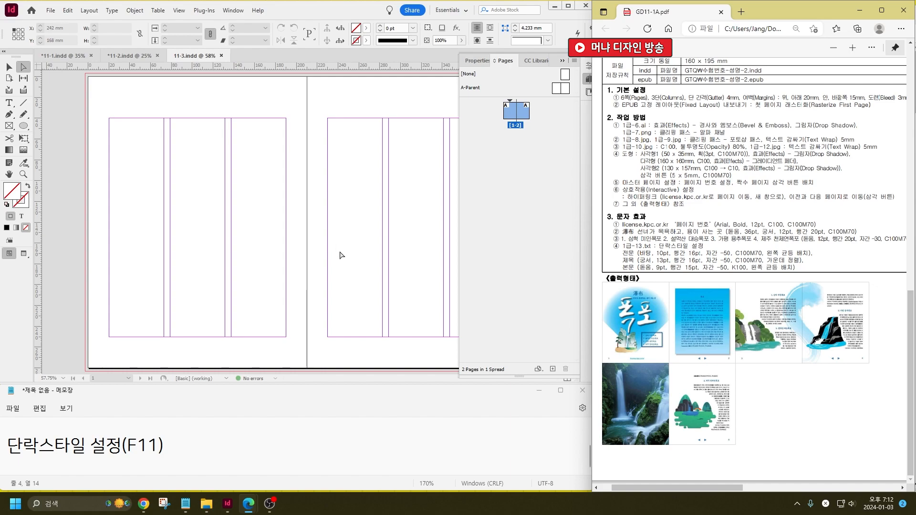
{"action": "left_click_drag", "start_coordinate": [726, 489], "coordinate": [869, 486]}
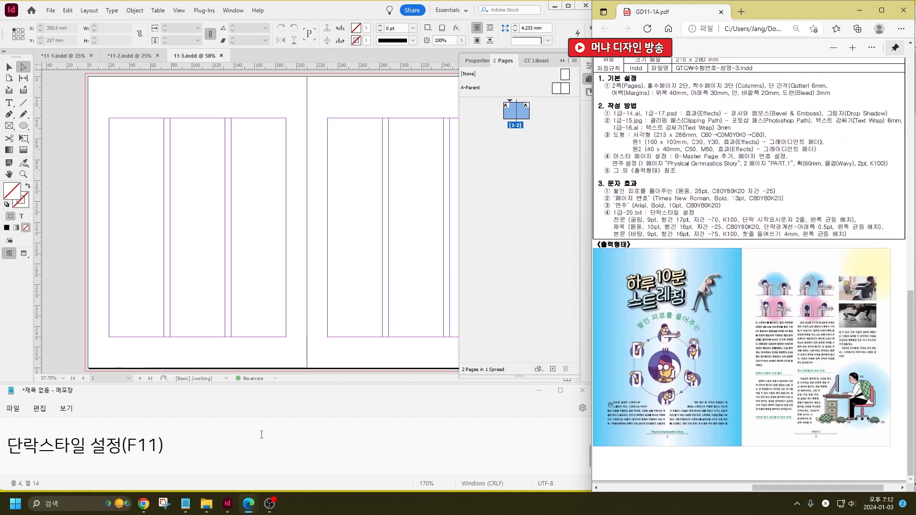
{"action": "left_click", "coordinate": [208, 50]}
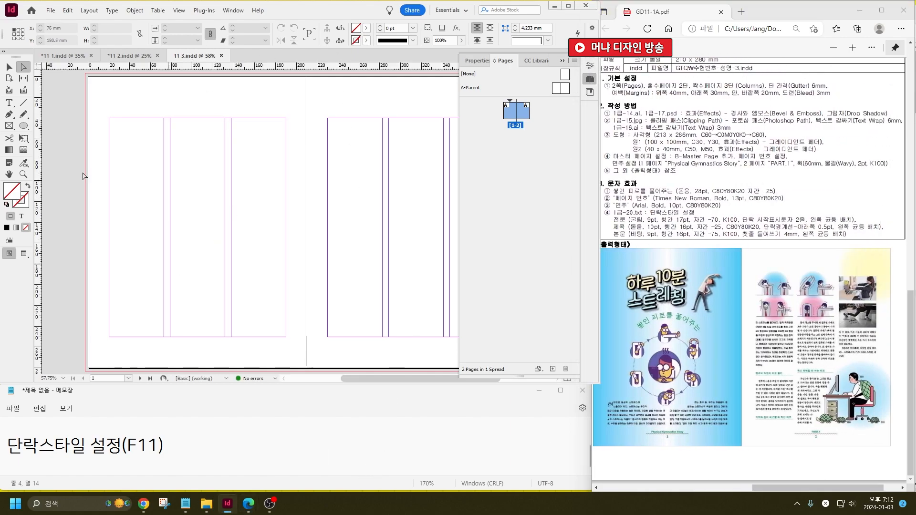
{"action": "left_click", "coordinate": [9, 126]}
{"action": "left_click_drag", "start_coordinate": [108, 283], "coordinate": [252, 312]}
{"action": "left_click", "coordinate": [9, 66]}
{"action": "left_click_drag", "start_coordinate": [180, 260], "coordinate": [233, 337]}
{"action": "left_click_drag", "start_coordinate": [286, 309], "coordinate": [258, 311]}
{"action": "left_click_drag", "start_coordinate": [188, 248], "coordinate": [243, 329]}
{"action": "key", "text": "Delete"}
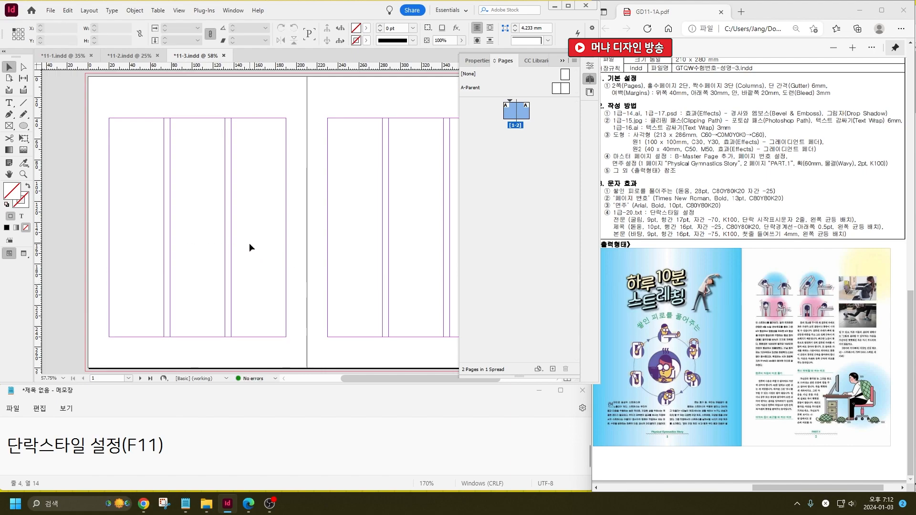
Set page 1 of document 11-3 to 2 columns, following the question 3 brief.
{"action": "double_click", "coordinate": [509, 115]}
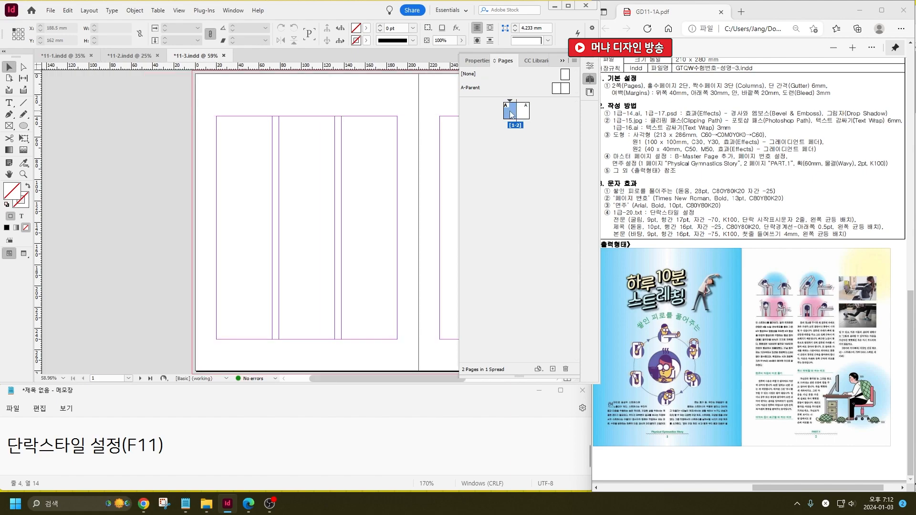
{"action": "left_click", "coordinate": [91, 10]}
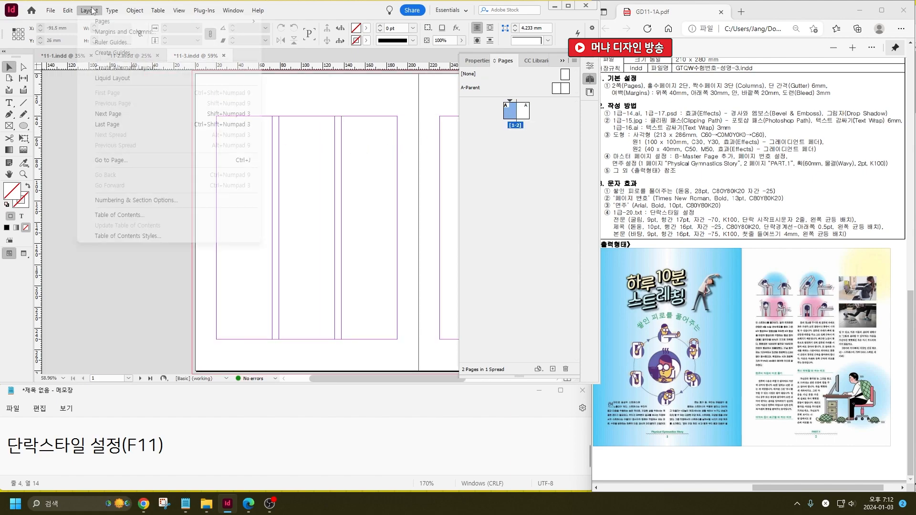
{"action": "left_click", "coordinate": [125, 32]}
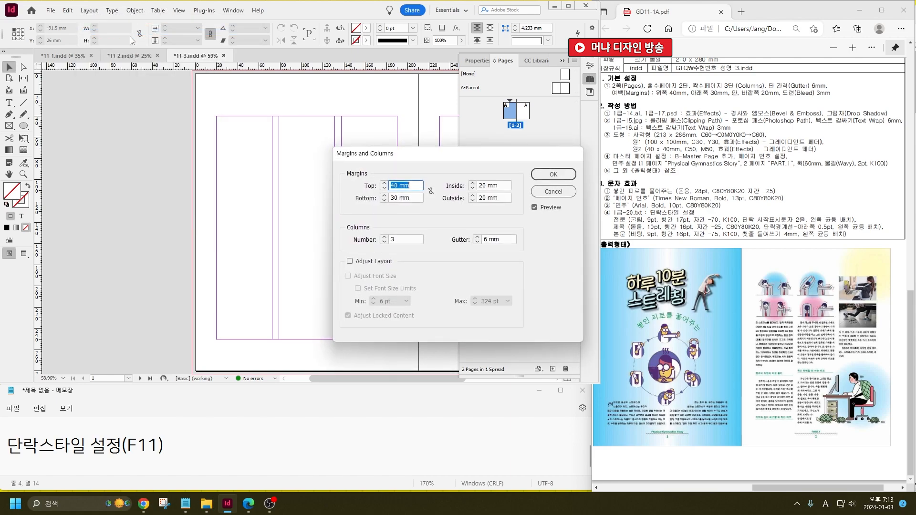
{"action": "left_click_drag", "start_coordinate": [428, 157], "coordinate": [288, 154]}
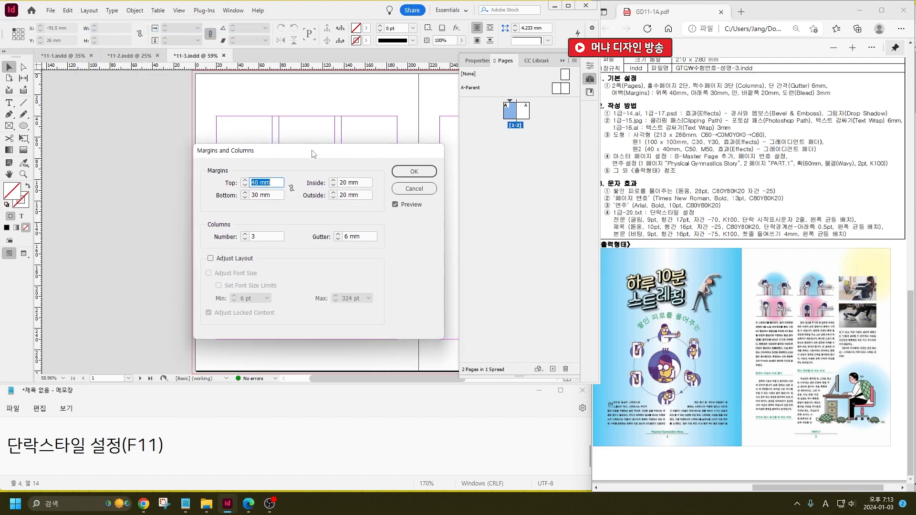
{"action": "left_click", "coordinate": [261, 236]}
{"action": "key", "text": "BackSpace"}
{"action": "type", "text": "2"}
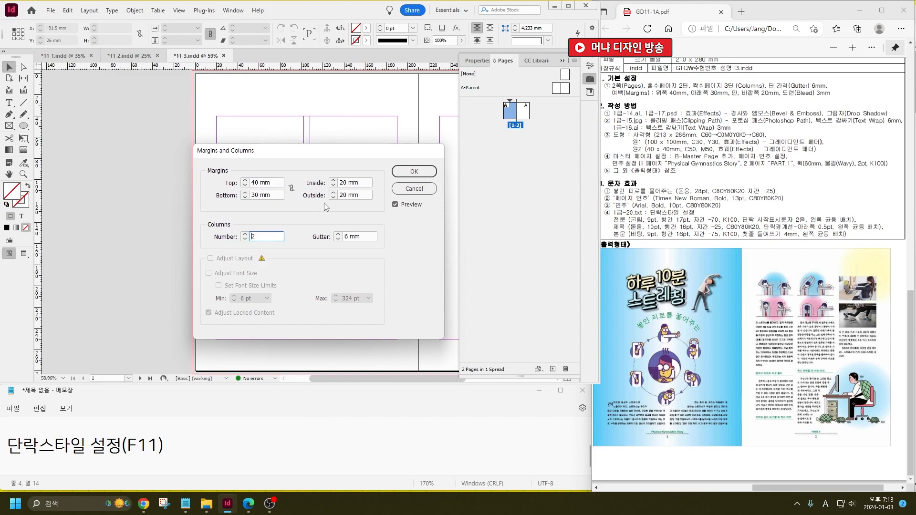
{"action": "key", "text": "Return"}
Draw a rectangular frame about 82 × 62 mm at the foot of page 1's first column and duplicate it into the second column.
{"action": "left_click_drag", "start_coordinate": [409, 190], "coordinate": [289, 186]}
{"action": "left_click_drag", "start_coordinate": [409, 199], "coordinate": [381, 198]}
{"action": "left_click", "coordinate": [9, 126]}
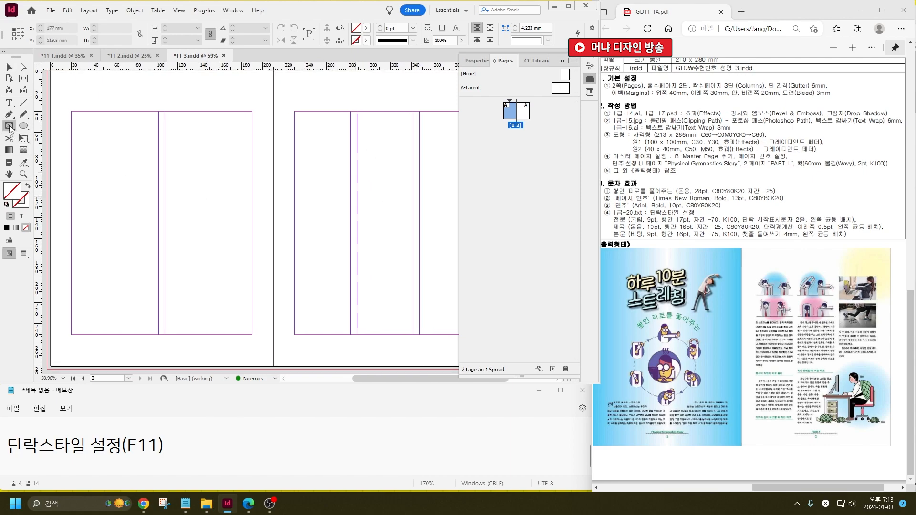
{"action": "left_click_drag", "start_coordinate": [72, 269], "coordinate": [158, 335]}
{"action": "key", "text": "v"}
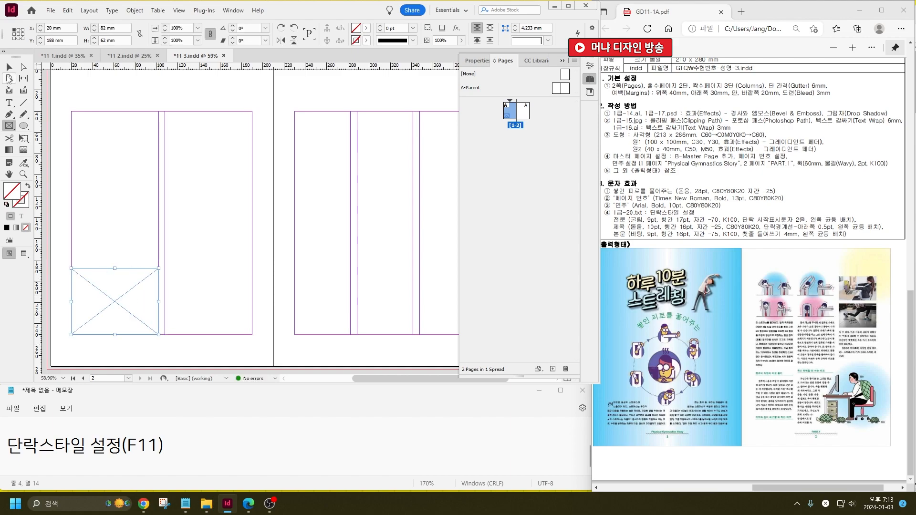
{"action": "left_click_drag", "start_coordinate": [136, 299], "coordinate": [229, 301]}
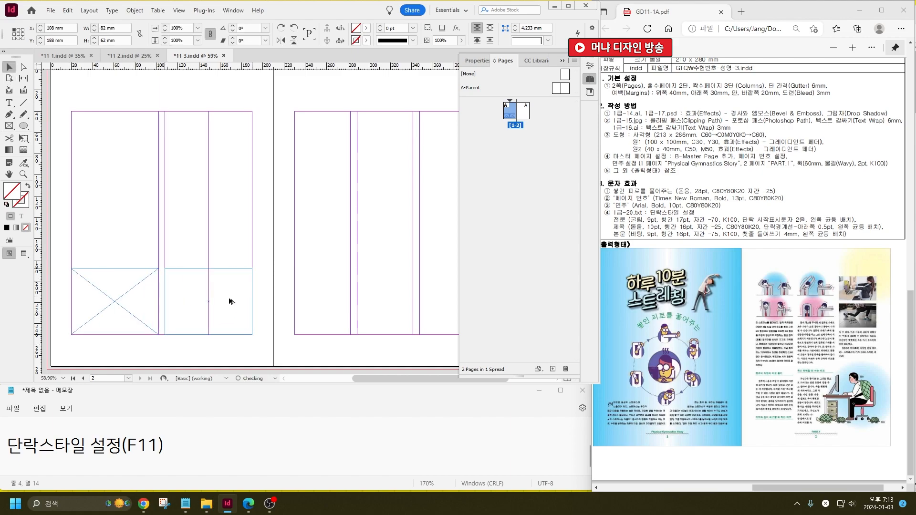
Shorten both lower frames on page 1 together to about 46 mm high, keeping their lower edges in place.
{"action": "key", "text": "ctrl+a"}
{"action": "left_click_drag", "start_coordinate": [162, 268], "coordinate": [163, 285]}
{"action": "left_click", "coordinate": [171, 250]}
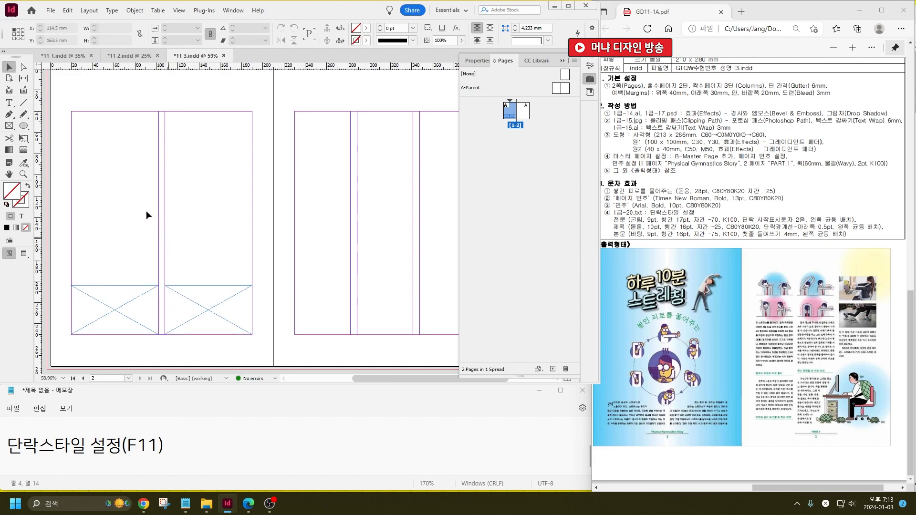
{"action": "left_click", "coordinate": [24, 128]}
{"action": "left_click_drag", "start_coordinate": [107, 175], "coordinate": [199, 228]}
{"action": "key", "text": "ctrl+z"}
Draw a circular ellipse frame about 62 mm across on page 1, above the two lower column frames.
{"action": "left_click", "coordinate": [9, 126]}
{"action": "left_click", "coordinate": [29, 146]}
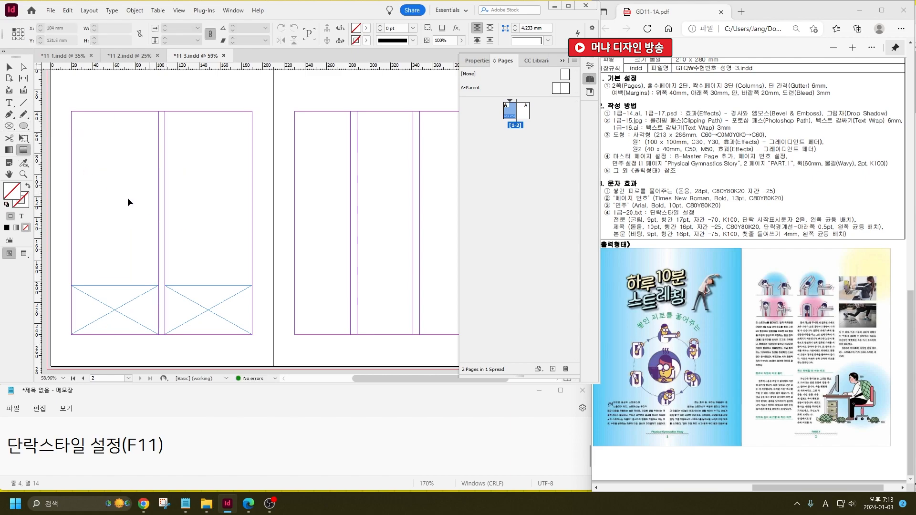
{"action": "left_click_drag", "start_coordinate": [112, 177], "coordinate": [197, 240]}
{"action": "left_click", "coordinate": [11, 126]}
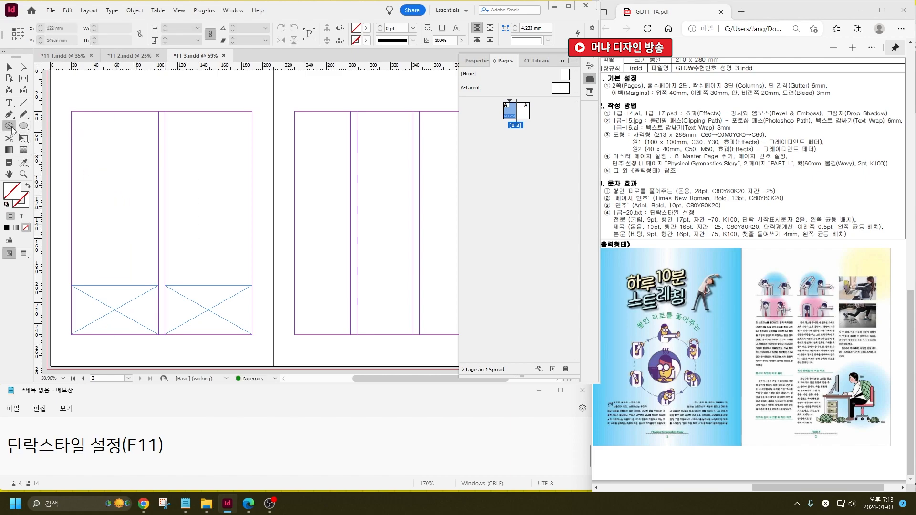
{"action": "left_click_drag", "start_coordinate": [110, 174], "coordinate": [176, 239]}
{"action": "left_click", "coordinate": [7, 67]}
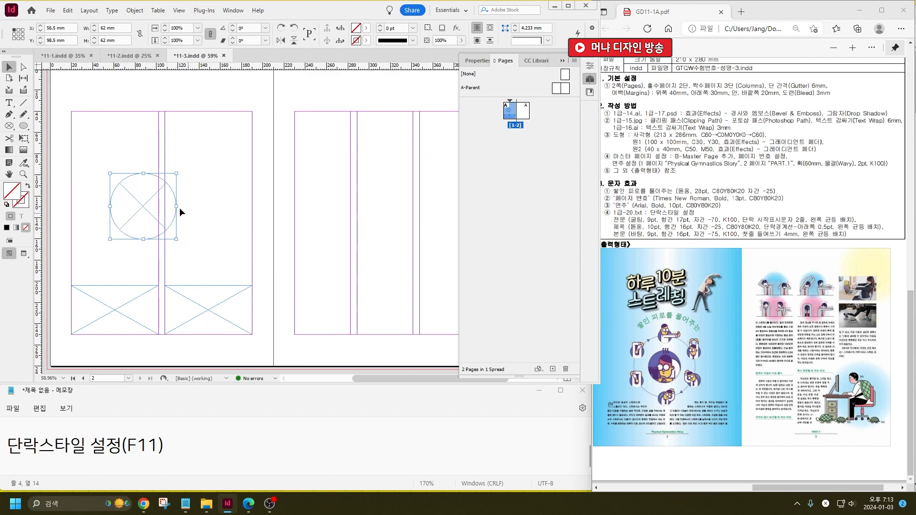
Reshape the ellipse frame to about 84.5 × 52 mm and place it centred over the page 1 column gutter.
{"action": "mouse_move", "coordinate": [181, 207]}
{"action": "left_mouse_down"}
{"action": "mouse_move", "coordinate": [205, 207]}
{"action": "mouse_move", "coordinate": [168, 205]}
{"action": "left_mouse_up"}
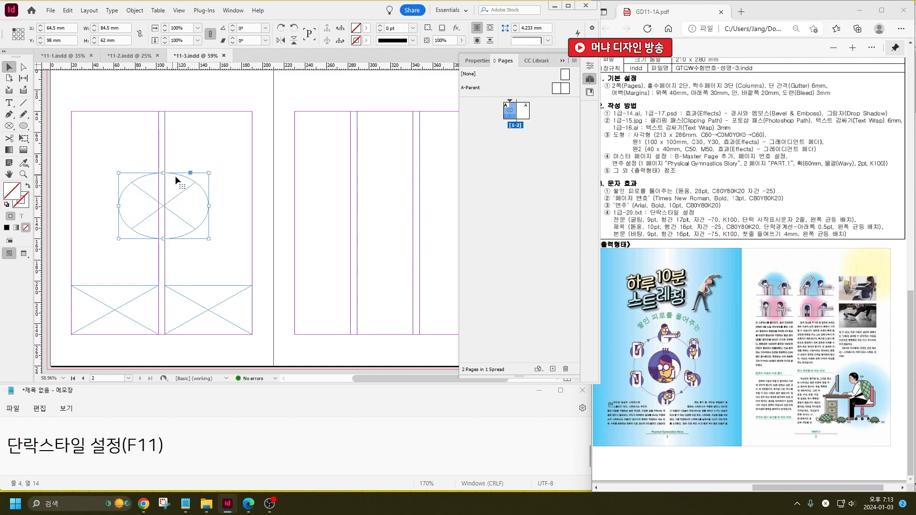
{"action": "left_click_drag", "start_coordinate": [163, 173], "coordinate": [163, 183]}
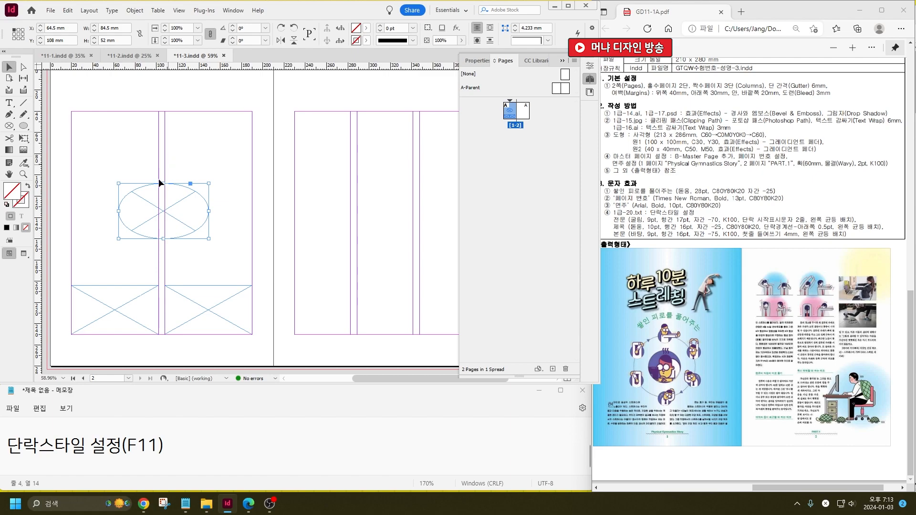
{"action": "left_click_drag", "start_coordinate": [164, 233], "coordinate": [166, 214]}
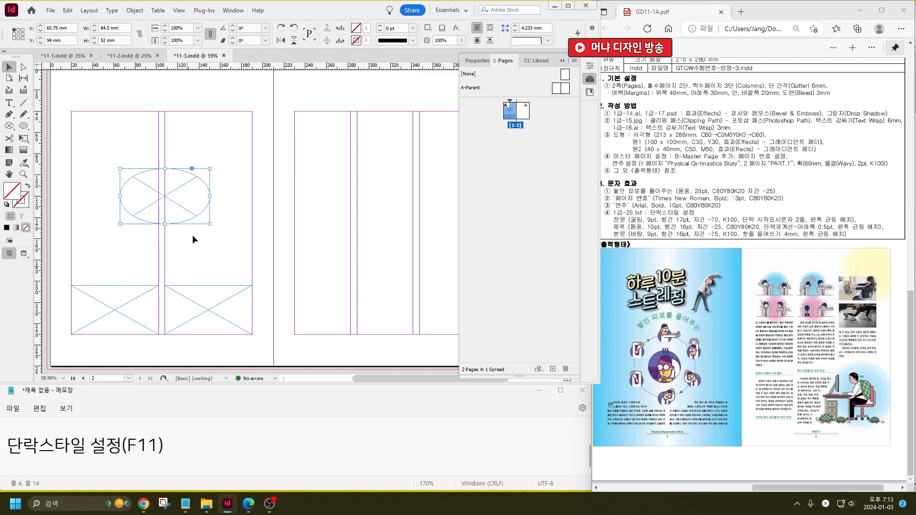
{"action": "left_click", "coordinate": [171, 270]}
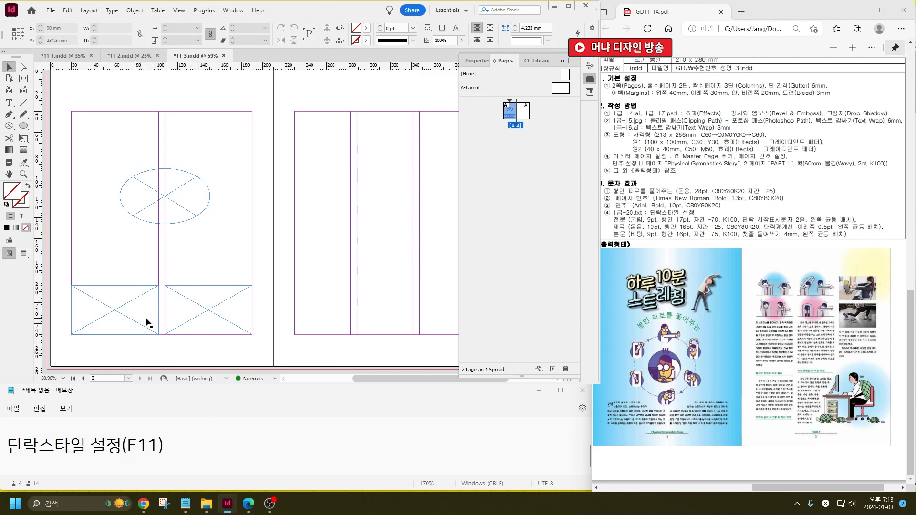
{"action": "left_click", "coordinate": [194, 314]}
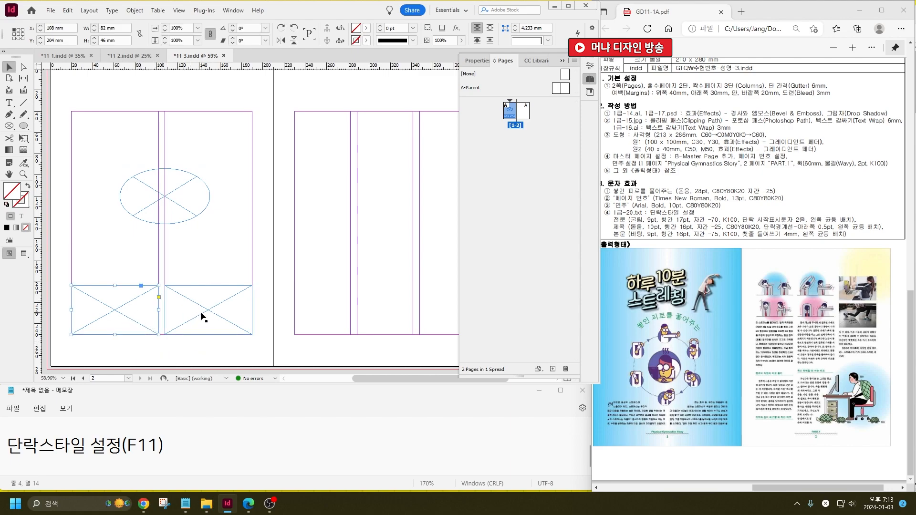
{"action": "left_click", "coordinate": [316, 161]}
Place tall rectangular frames about 52.7 mm wide in page 2's three columns and shorten the third-column one to about 71 mm, keeping its upper edge.
{"action": "left_click_drag", "start_coordinate": [328, 179], "coordinate": [253, 180]}
{"action": "left_click_drag", "start_coordinate": [9, 125], "coordinate": [27, 138]}
{"action": "left_click", "coordinate": [25, 136]}
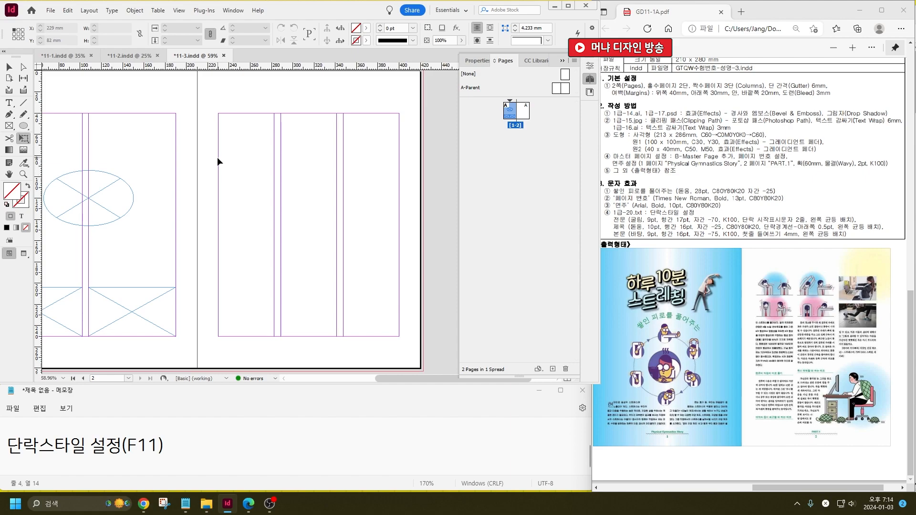
{"action": "left_click", "coordinate": [5, 126]}
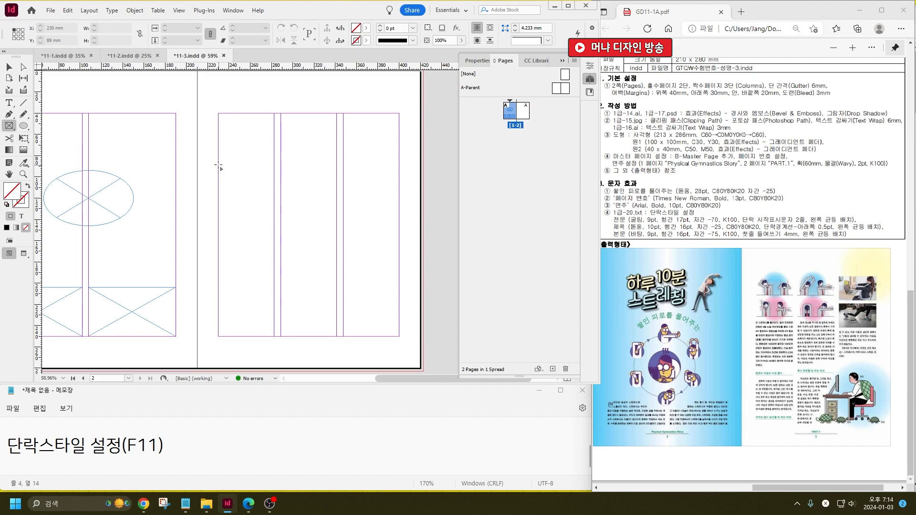
{"action": "left_click_drag", "start_coordinate": [219, 165], "coordinate": [274, 337]}
{"action": "left_click", "coordinate": [8, 66]}
{"action": "left_click_drag", "start_coordinate": [243, 206], "coordinate": [378, 202]}
{"action": "left_click_drag", "start_coordinate": [370, 338], "coordinate": [376, 240]}
{"action": "left_click_drag", "start_coordinate": [250, 255], "coordinate": [313, 249]}
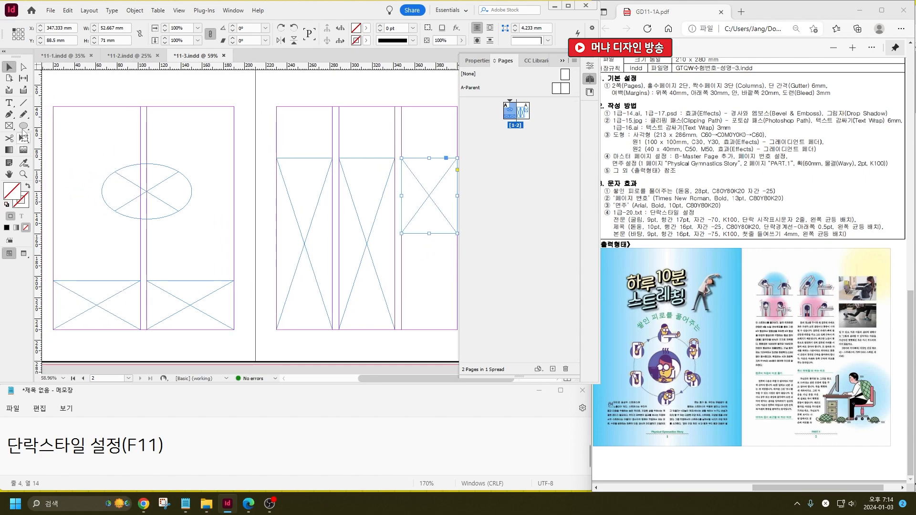
Convert the lower frame in page 1's first column into a text frame and thread it into the second-column frame.
{"action": "key", "text": "t"}
{"action": "key", "text": "a"}
{"action": "left_click", "coordinate": [142, 325]}
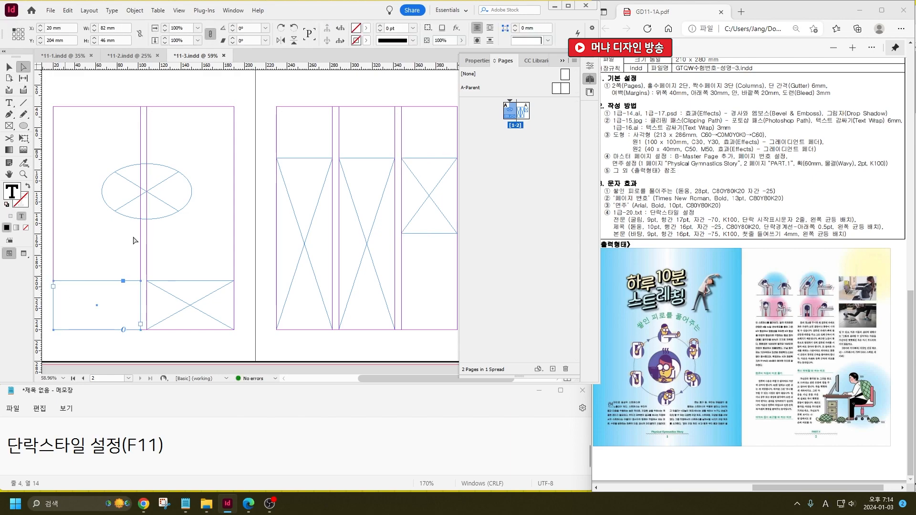
{"action": "left_click", "coordinate": [141, 325]}
{"action": "left_click", "coordinate": [152, 288]}
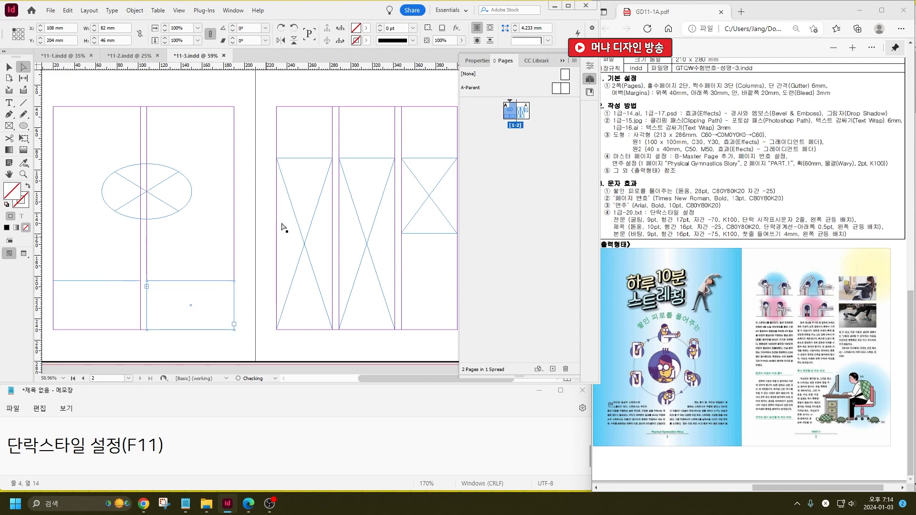
Convert page 2's first-column frame into a text frame and thread it through the second-column frame to the short third-column frame.
{"action": "left_click_drag", "start_coordinate": [300, 206], "coordinate": [195, 226]}
{"action": "left_click", "coordinate": [9, 104]}
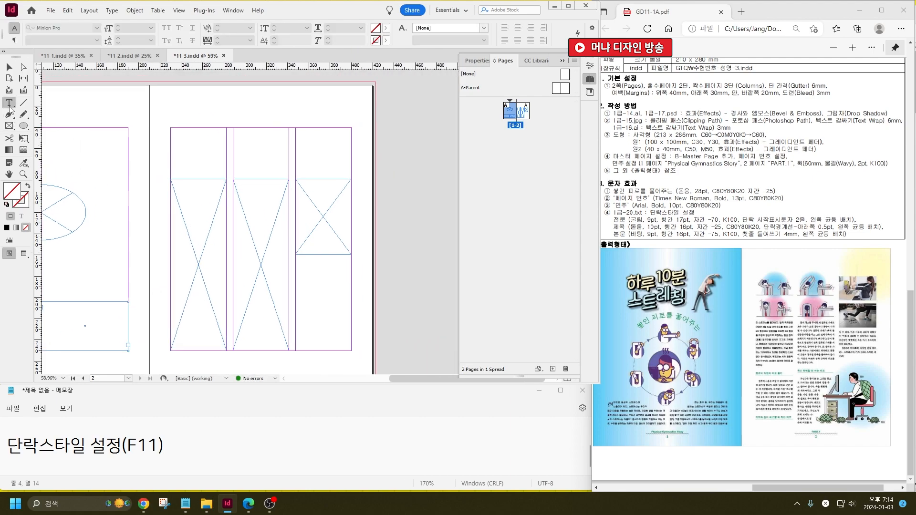
{"action": "left_click", "coordinate": [190, 190]}
{"action": "left_click", "coordinate": [23, 66]}
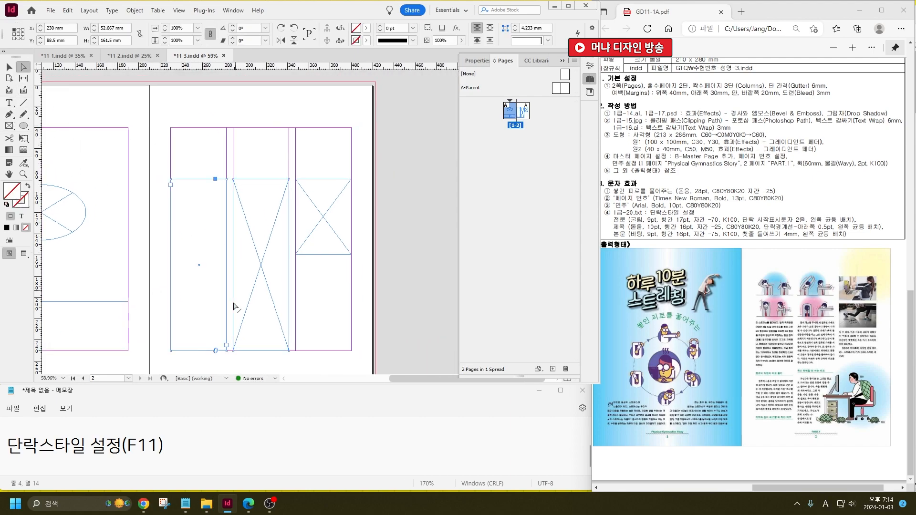
{"action": "left_click", "coordinate": [225, 345]}
{"action": "left_click", "coordinate": [262, 198]}
{"action": "left_click", "coordinate": [288, 344]}
{"action": "left_click", "coordinate": [304, 205]}
{"action": "scroll", "coordinate": [368, 290], "scroll_direction": "down", "scroll_amount": 2}
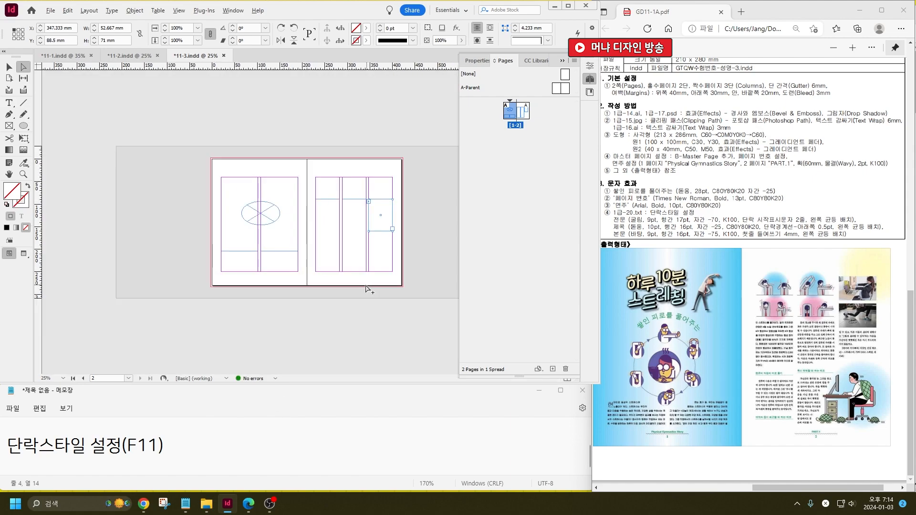
{"action": "scroll", "coordinate": [348, 230], "scroll_direction": "up", "scroll_amount": 1}
{"action": "scroll", "coordinate": [352, 229], "scroll_direction": "right", "scroll_amount": 2}
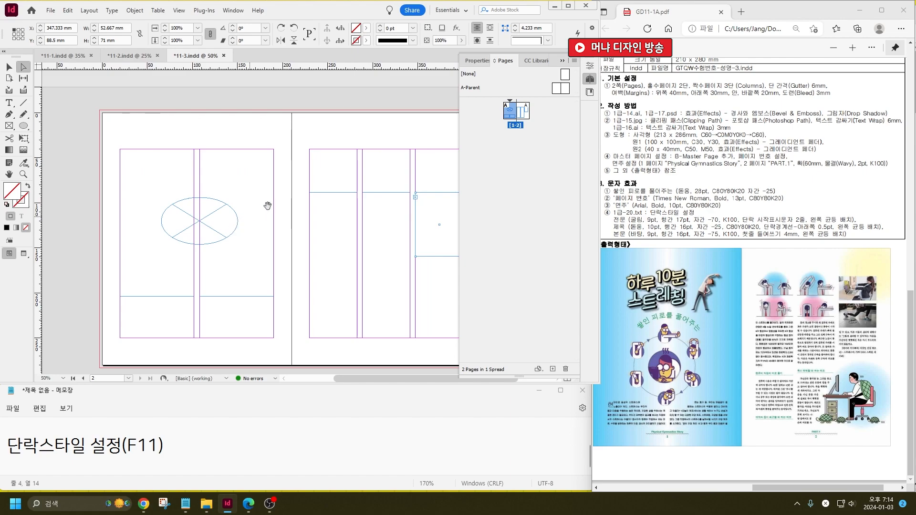
{"action": "scroll", "coordinate": [267, 201], "scroll_direction": "right", "scroll_amount": 2}
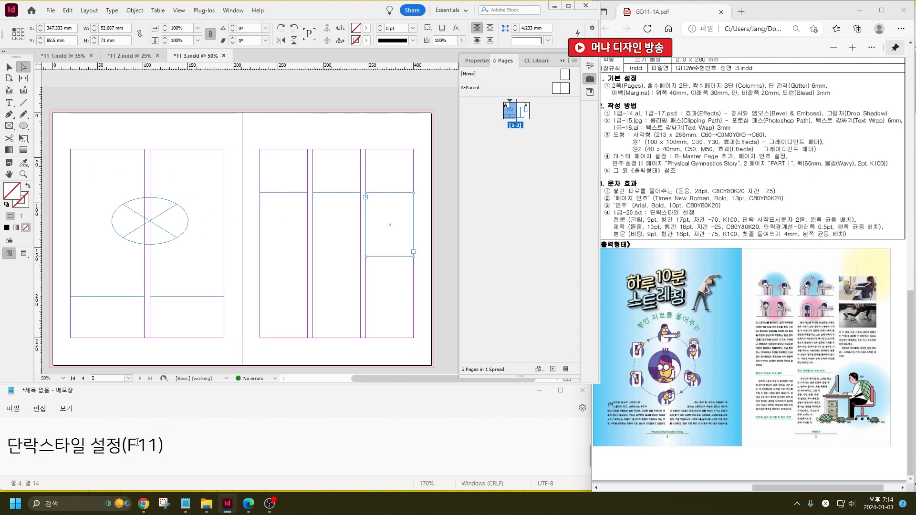
Open the 1급-20 text file from the 첨부파일 folder and cut the paragraph under [전문].
{"action": "mouse_move", "coordinate": [205, 505]}
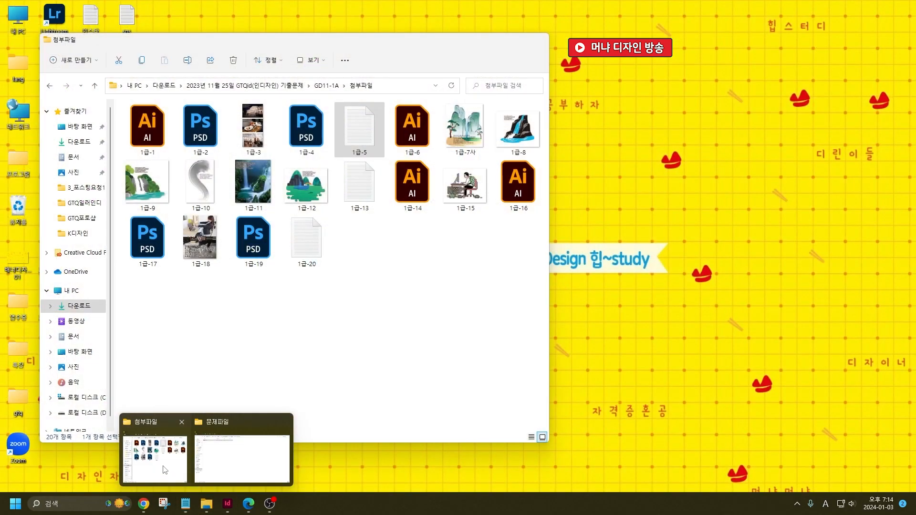
{"action": "left_click", "coordinate": [158, 458]}
{"action": "double_click", "coordinate": [302, 253]}
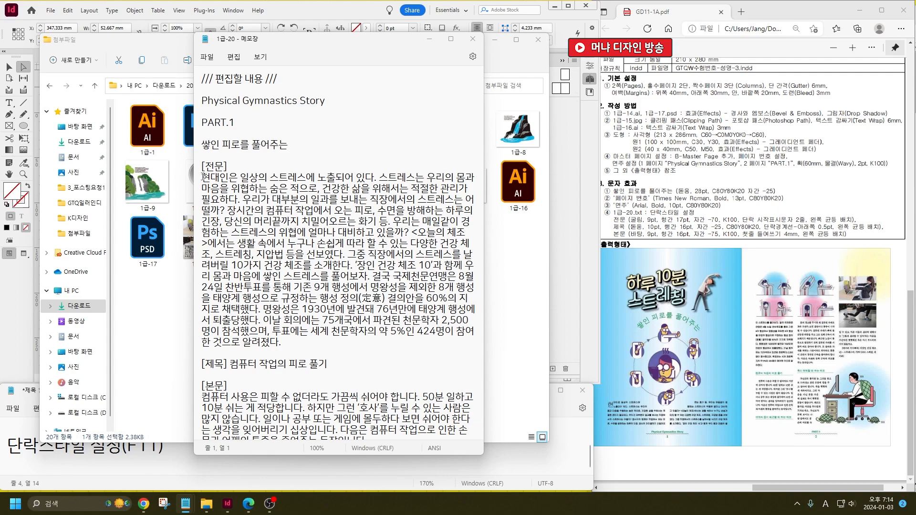
{"action": "left_click", "coordinate": [197, 178]}
{"action": "left_click", "coordinate": [203, 179]}
{"action": "left_click_drag", "start_coordinate": [197, 178], "coordinate": [190, 345]}
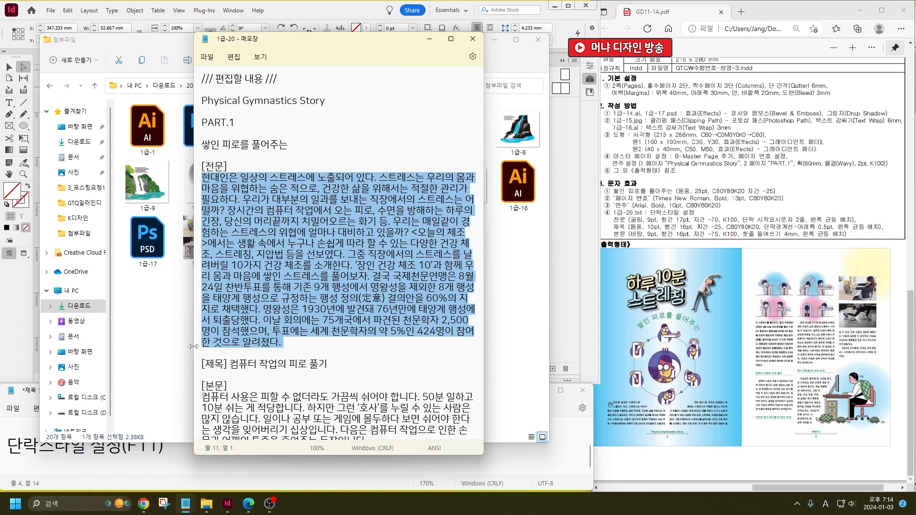
{"action": "key", "text": "ctrl+x"}
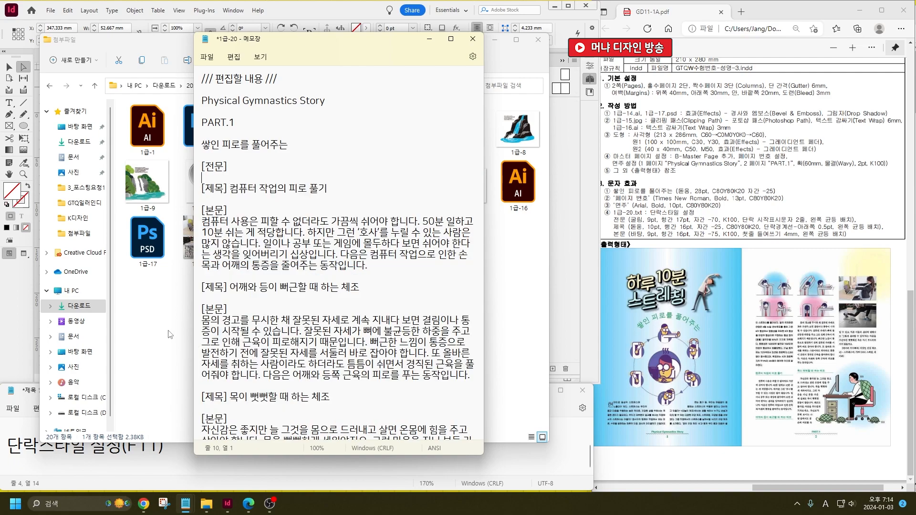
Paste the cut [전문] paragraph into the lower first-column text frame on page 1 of document 11-3.
{"action": "left_click", "coordinate": [20, 302]}
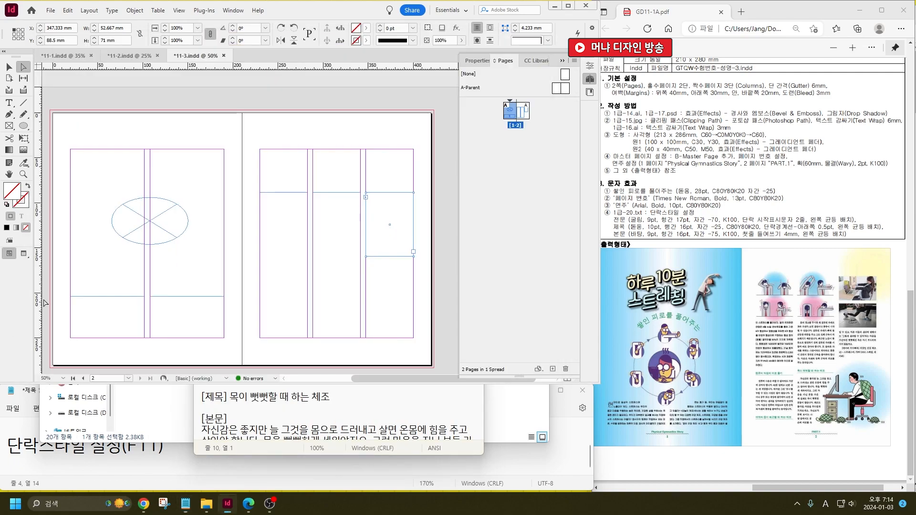
{"action": "double_click", "coordinate": [106, 315]}
{"action": "key", "text": "ctrl+v"}
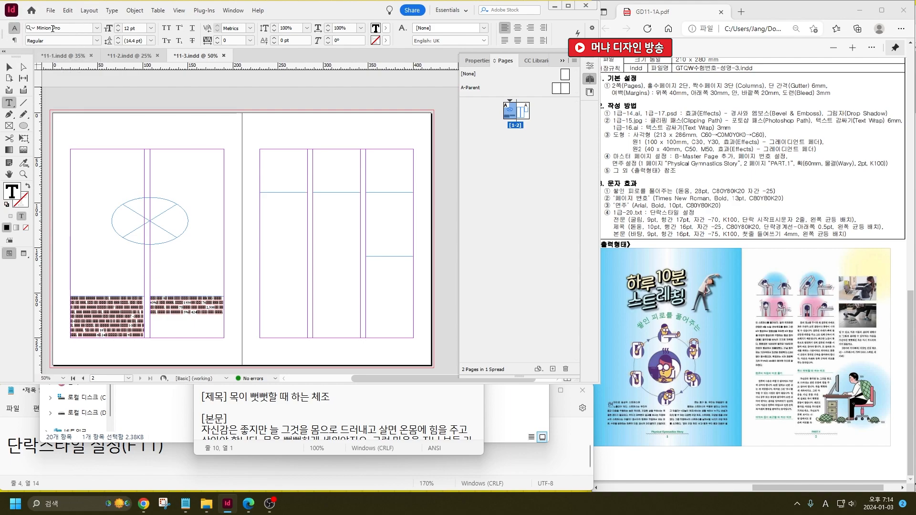
Move all [제목] and [본문] sections, including the source line, from the 1급-20 text file into page 2's first-column text frame.
{"action": "left_click", "coordinate": [268, 411]}
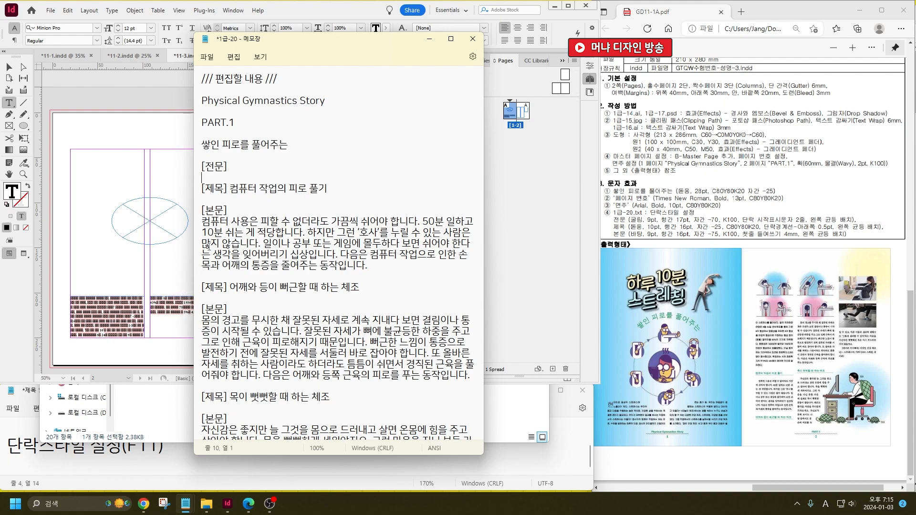
{"action": "left_click_drag", "start_coordinate": [197, 192], "coordinate": [285, 409]}
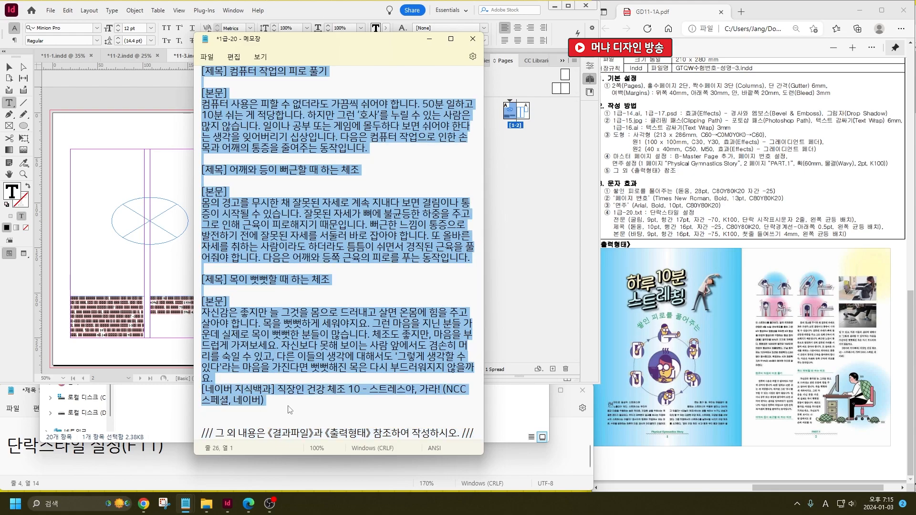
{"action": "key", "text": "ctrl+x"}
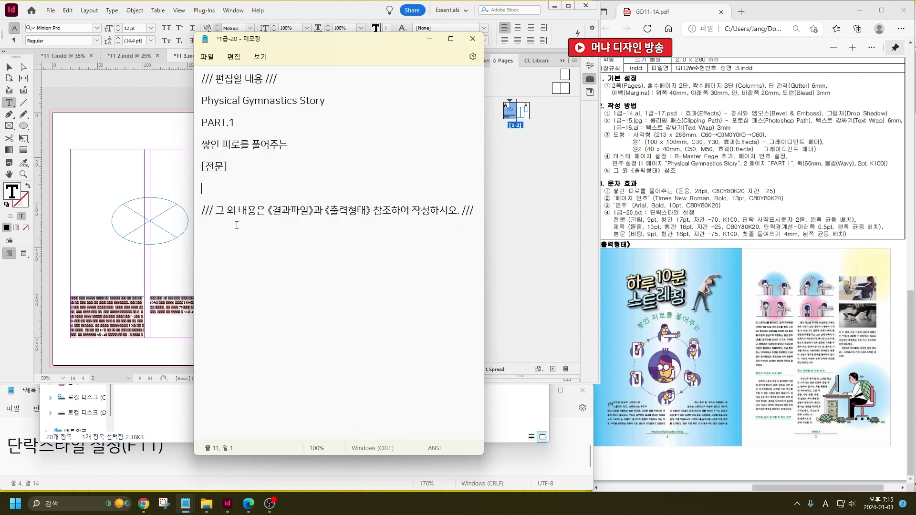
{"action": "left_click", "coordinate": [163, 284]}
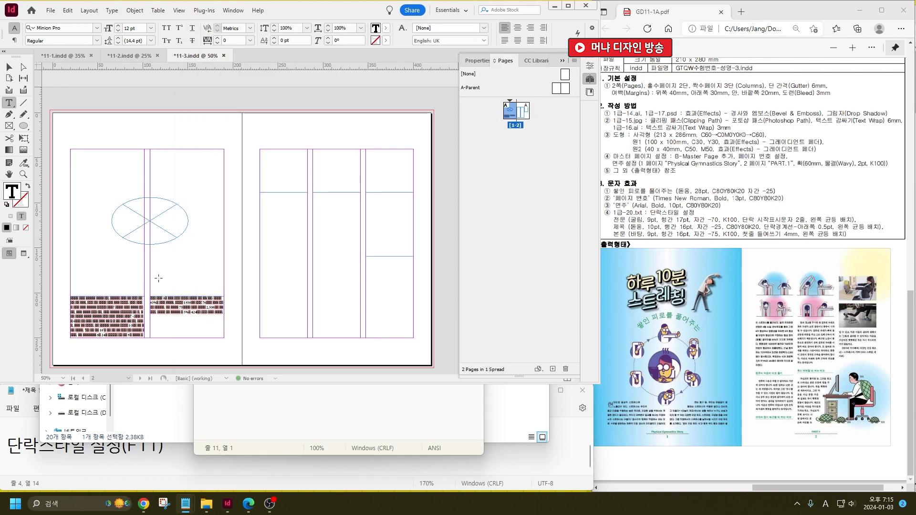
{"action": "left_click", "coordinate": [278, 209]}
{"action": "key", "text": "ctrl+v"}
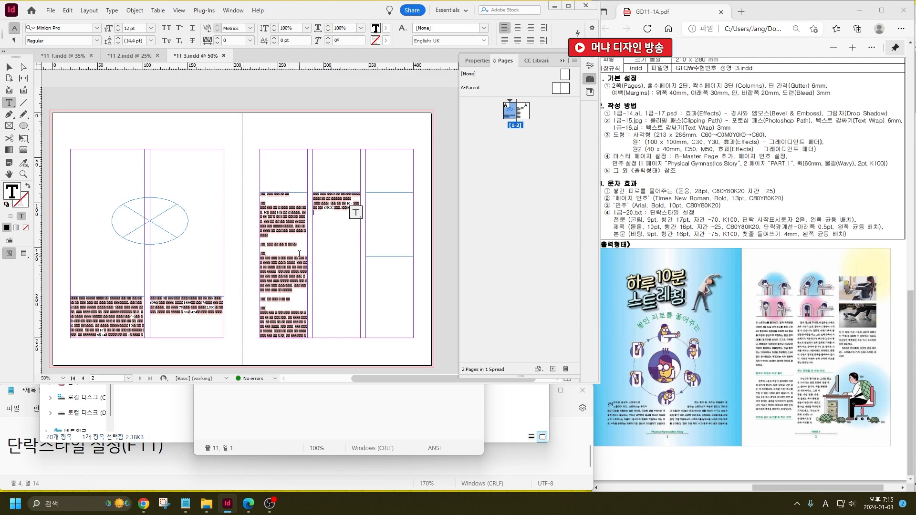
{"action": "left_click", "coordinate": [8, 67]}
{"action": "left_click", "coordinate": [112, 329]}
{"action": "left_click", "coordinate": [163, 315], "text": "shift"}
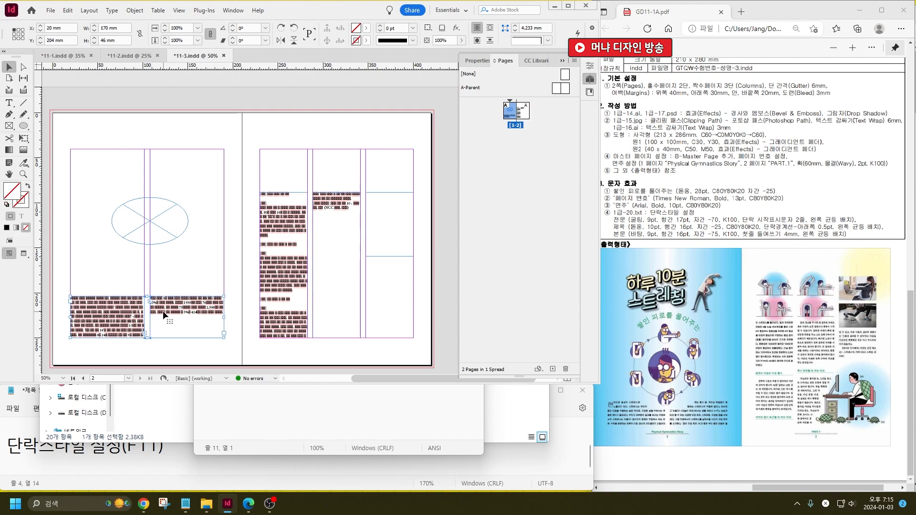
Switch to document 11-2 and cut the [제목] 폭포 heading and the [전문] section from the 1급-13 text file.
{"action": "left_click", "coordinate": [138, 56]}
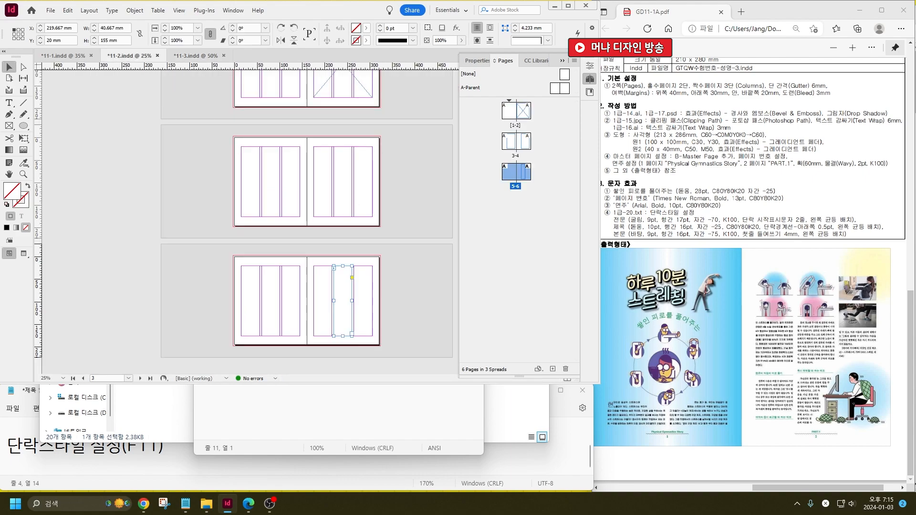
{"action": "left_click_drag", "start_coordinate": [814, 491], "coordinate": [657, 474]}
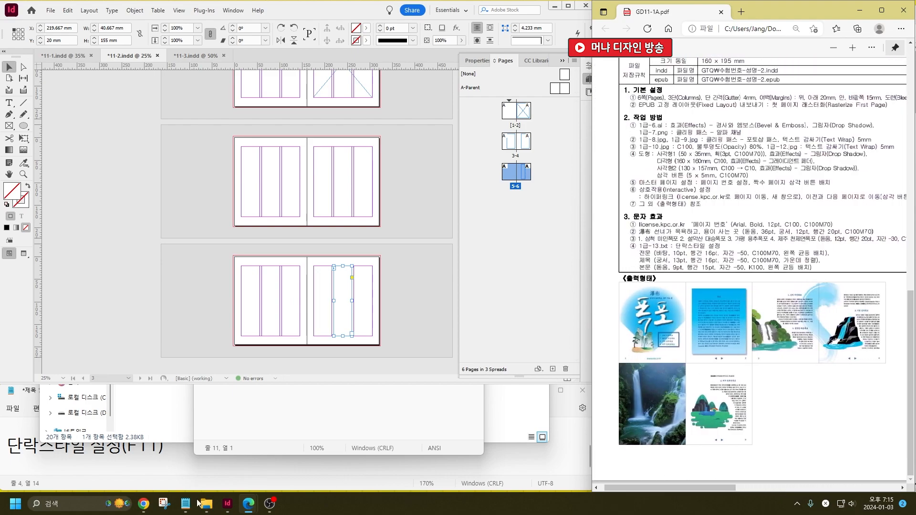
{"action": "mouse_move", "coordinate": [187, 505]}
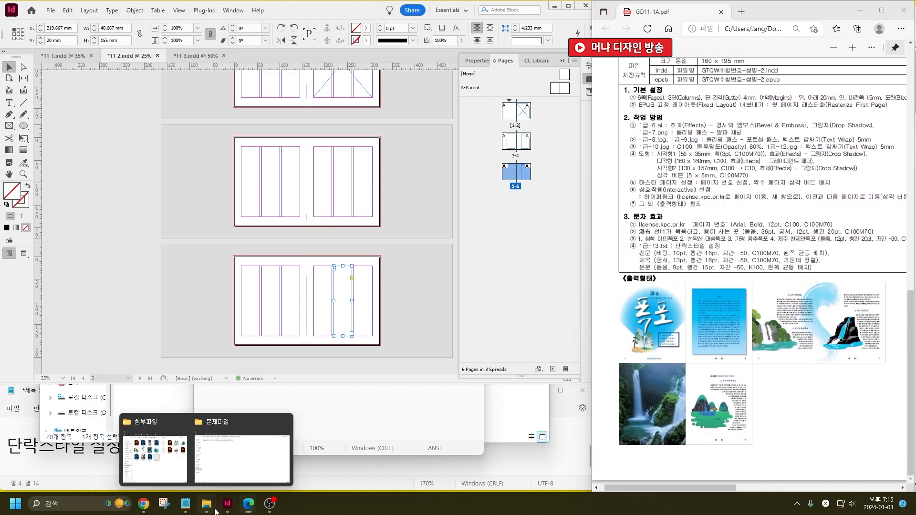
{"action": "left_click", "coordinate": [205, 441]}
{"action": "double_click", "coordinate": [359, 194]}
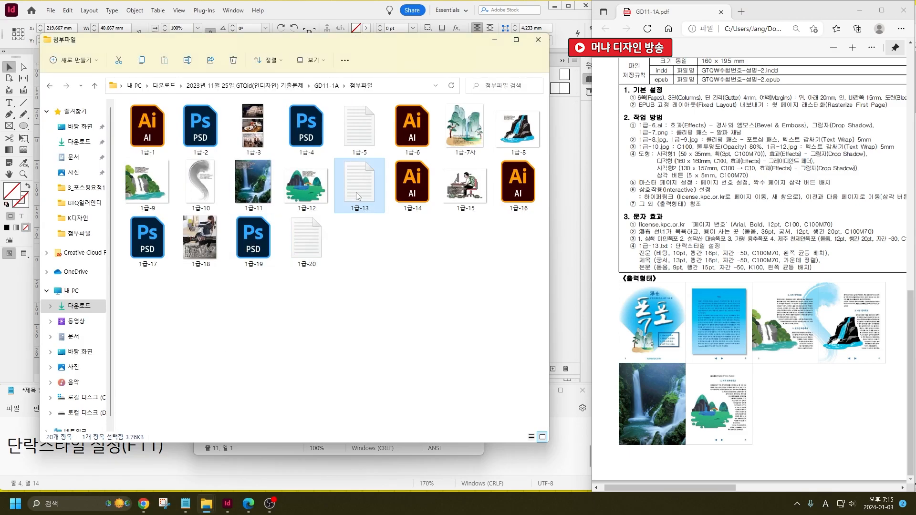
{"action": "scroll", "coordinate": [199, 218], "scroll_direction": "down", "scroll_amount": 2}
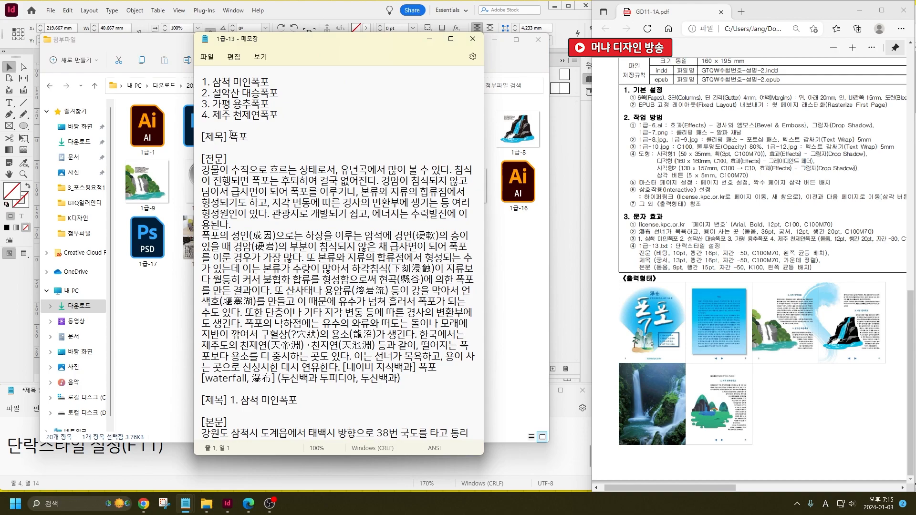
{"action": "scroll", "coordinate": [230, 135], "scroll_direction": "down", "scroll_amount": 2}
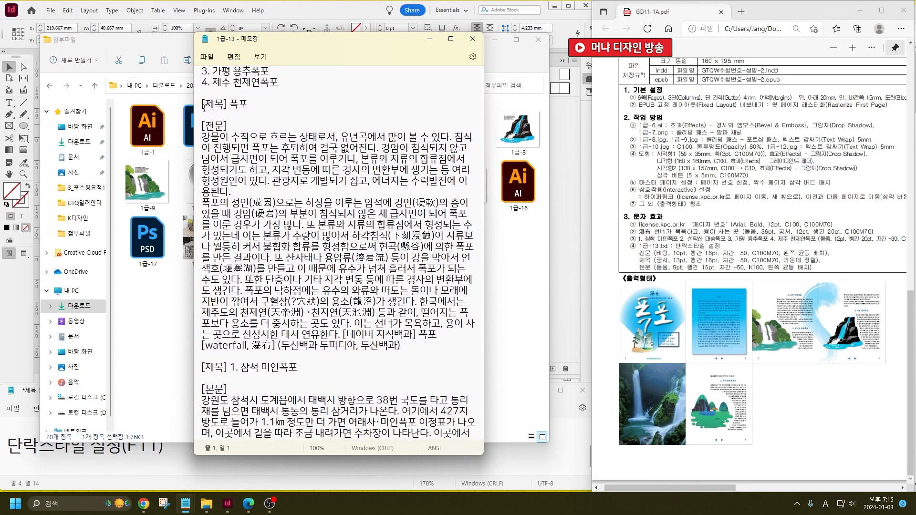
{"action": "left_click_drag", "start_coordinate": [197, 109], "coordinate": [206, 353]}
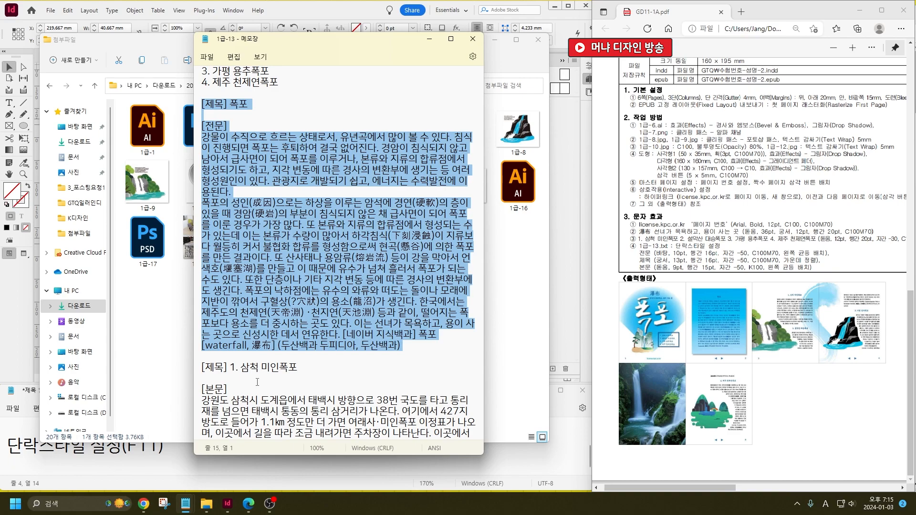
{"action": "key", "text": "ctrl+x"}
Paste the cut 폭포 heading and [전문] section into the large frame on page 2 of document 11-2.
{"action": "left_click", "coordinate": [12, 304]}
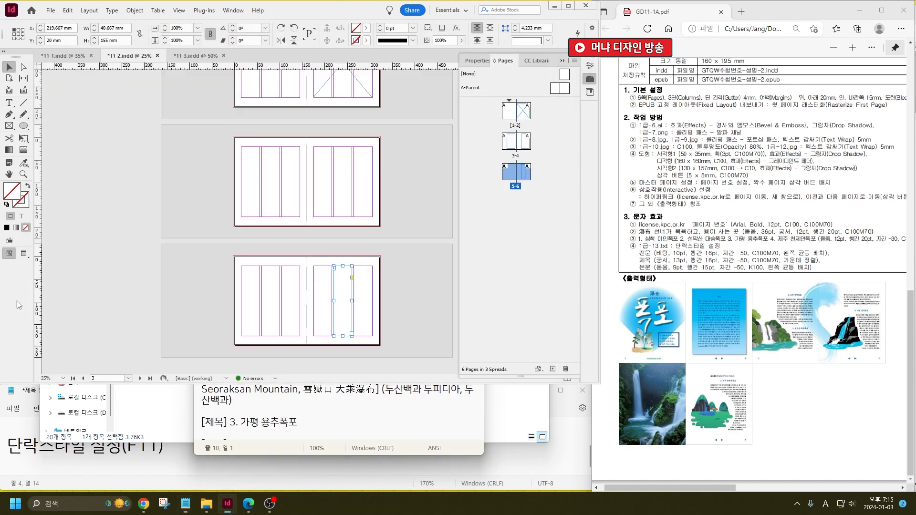
{"action": "scroll", "coordinate": [310, 199], "scroll_direction": "up", "scroll_amount": 4}
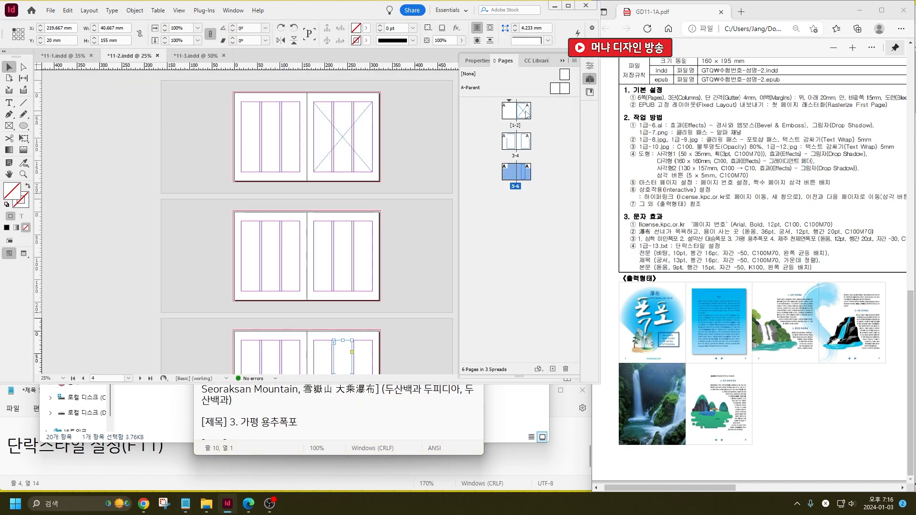
{"action": "left_click", "coordinate": [276, 160]}
{"action": "left_click", "coordinate": [9, 103]}
{"action": "left_click", "coordinate": [346, 128]}
{"action": "key", "text": "ctrl+v"}
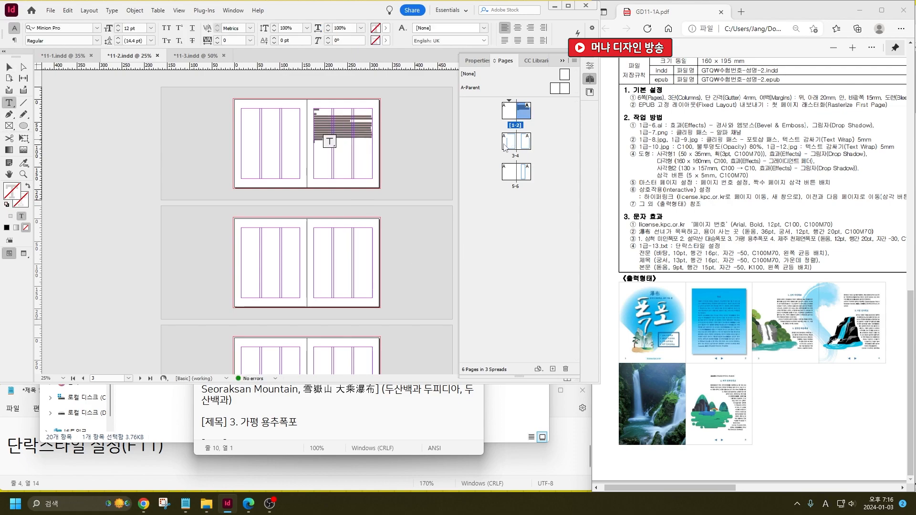
Move the four waterfall sections, from 1. 삼척 미인폭포 to 4. 제주 천제연폭포, from the 1급-13 text file into page 3's text frame.
{"action": "double_click", "coordinate": [503, 150]}
{"action": "left_click", "coordinate": [296, 436]}
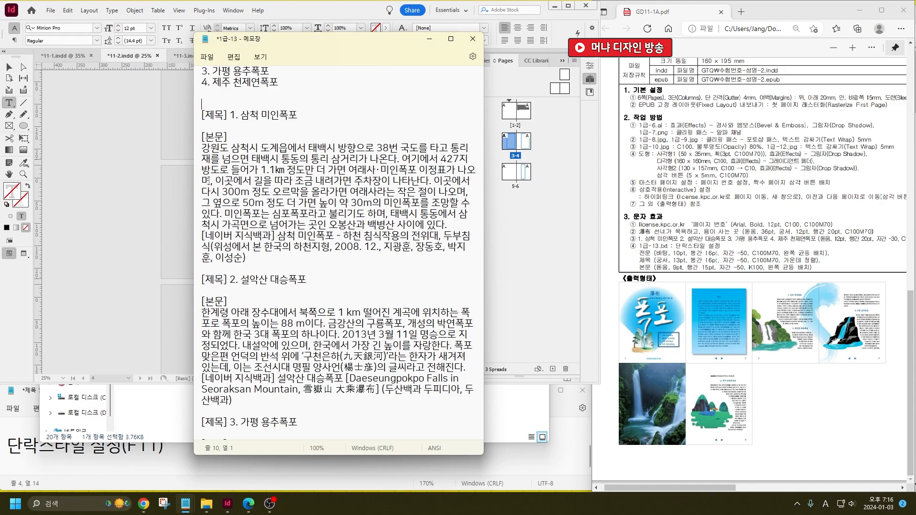
{"action": "left_click_drag", "start_coordinate": [199, 117], "coordinate": [220, 468]}
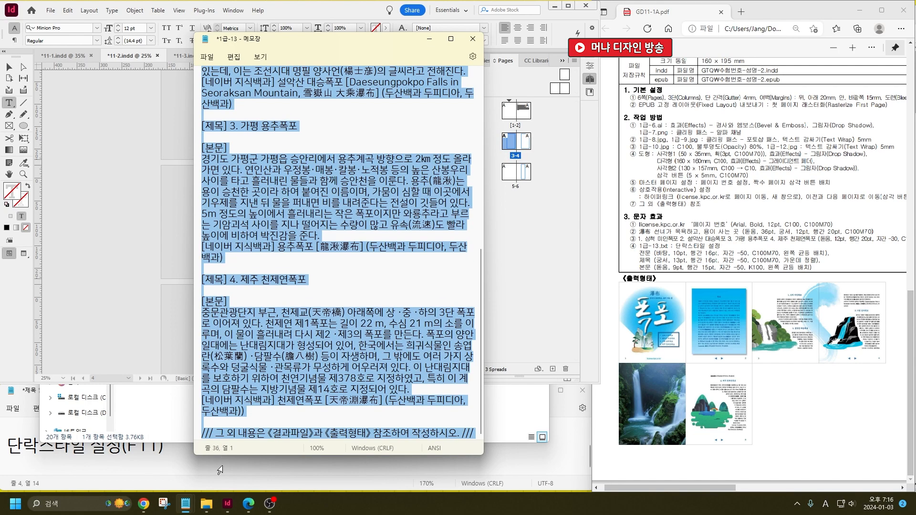
{"action": "left_click_drag", "start_coordinate": [243, 431], "coordinate": [251, 418]}
{"action": "key", "text": "ctrl+x"}
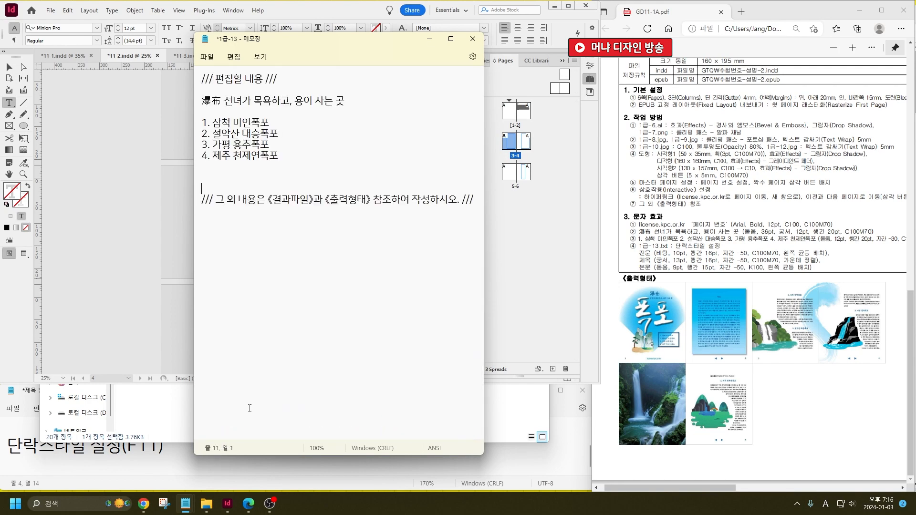
{"action": "left_click", "coordinate": [141, 182]}
{"action": "left_click", "coordinate": [264, 191]}
{"action": "key", "text": "ctrl+v"}
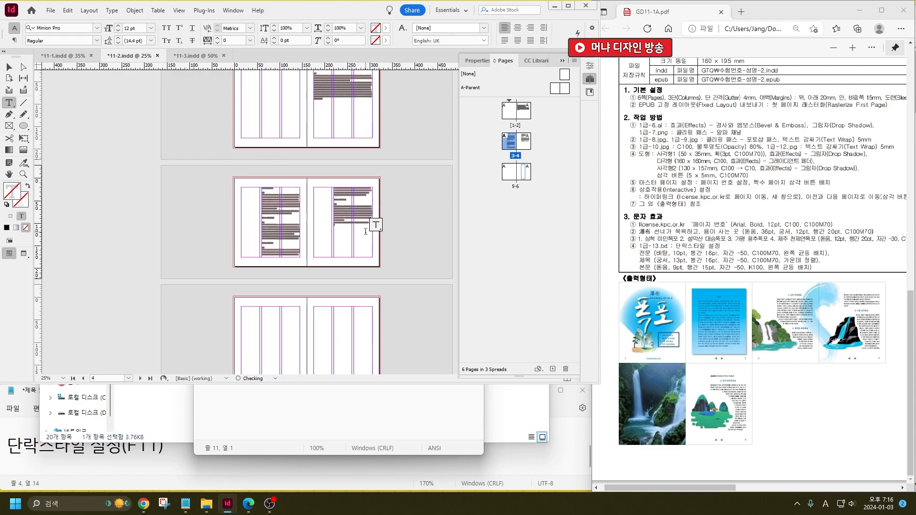
Switch to document 11-1 with its task description shown in the exam PDF, and open the 1급-5 text file.
{"action": "scroll", "coordinate": [333, 313], "scroll_direction": "up", "scroll_amount": 1}
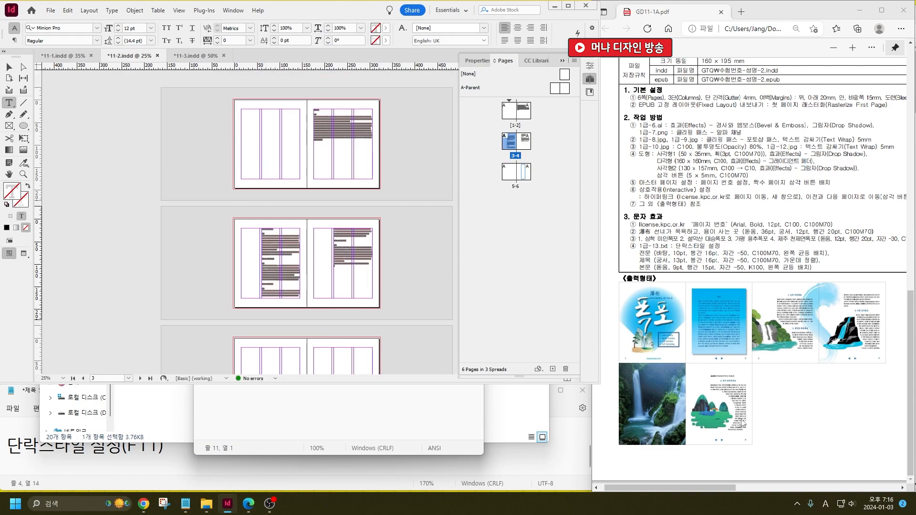
{"action": "scroll", "coordinate": [697, 477], "scroll_direction": "up", "scroll_amount": 10}
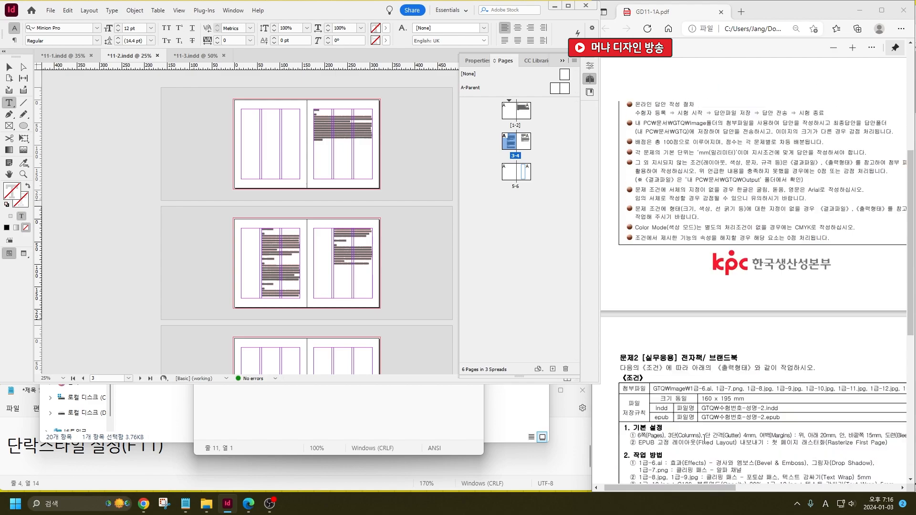
{"action": "left_click_drag", "start_coordinate": [700, 488], "coordinate": [859, 487]}
{"action": "left_click", "coordinate": [84, 57]}
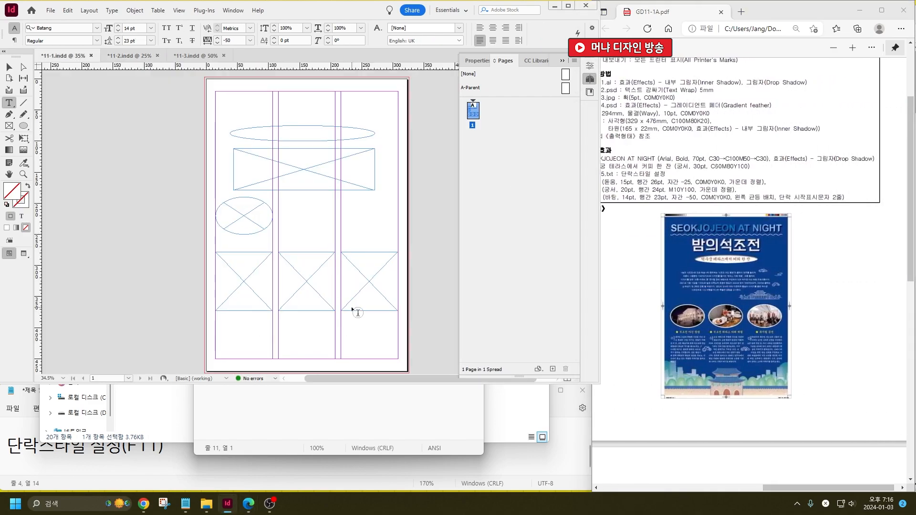
{"action": "left_click", "coordinate": [307, 404]}
{"action": "left_click", "coordinate": [171, 404]}
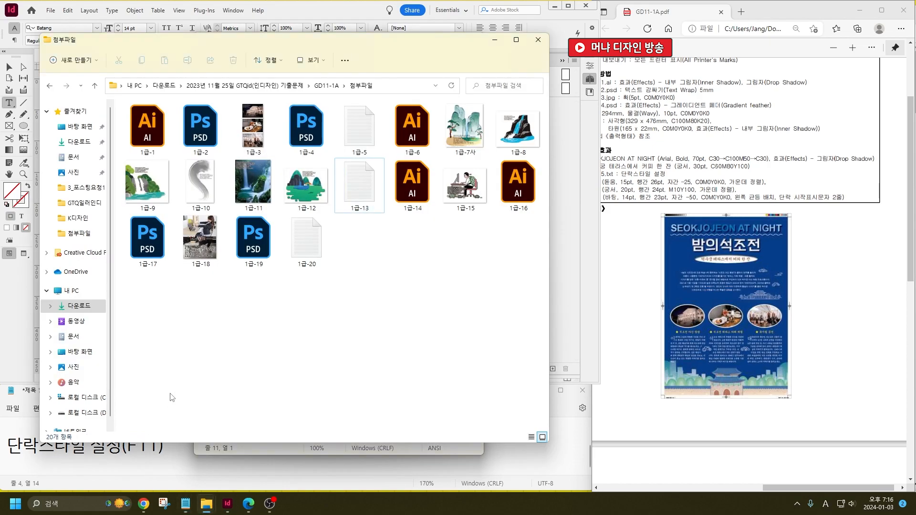
{"action": "left_click", "coordinate": [360, 137]}
{"action": "double_click", "coordinate": [360, 137]}
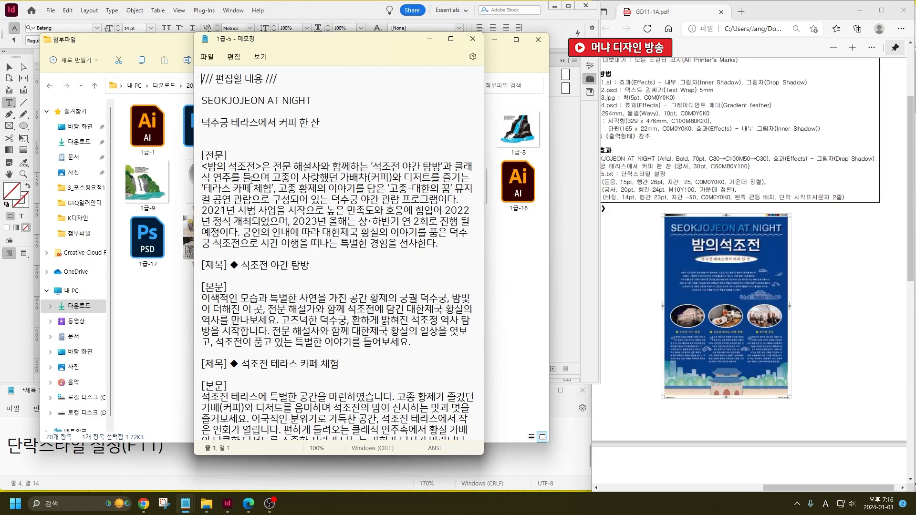
Move the [전문] paragraph about 밤의 석조전, without its label, from the 1급-5 text file into document 11-1's wide rectangular frame.
{"action": "scroll", "coordinate": [210, 169], "scroll_direction": "down", "scroll_amount": 1}
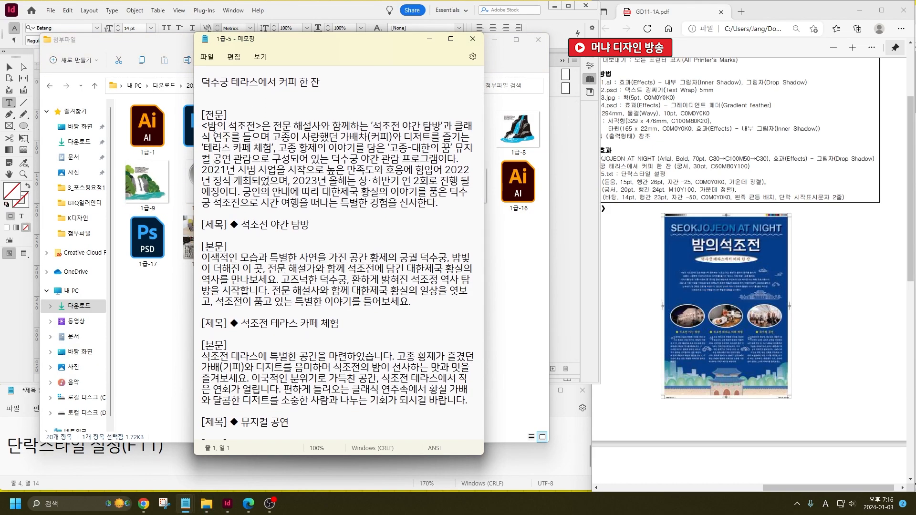
{"action": "left_click_drag", "start_coordinate": [198, 128], "coordinate": [196, 204]}
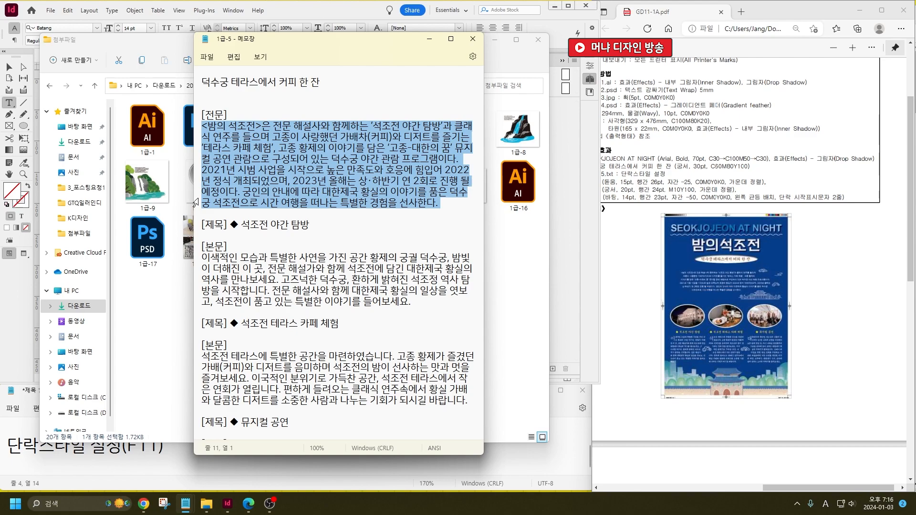
{"action": "key", "text": "ctrl+x"}
{"action": "key", "text": "alt+Tab"}
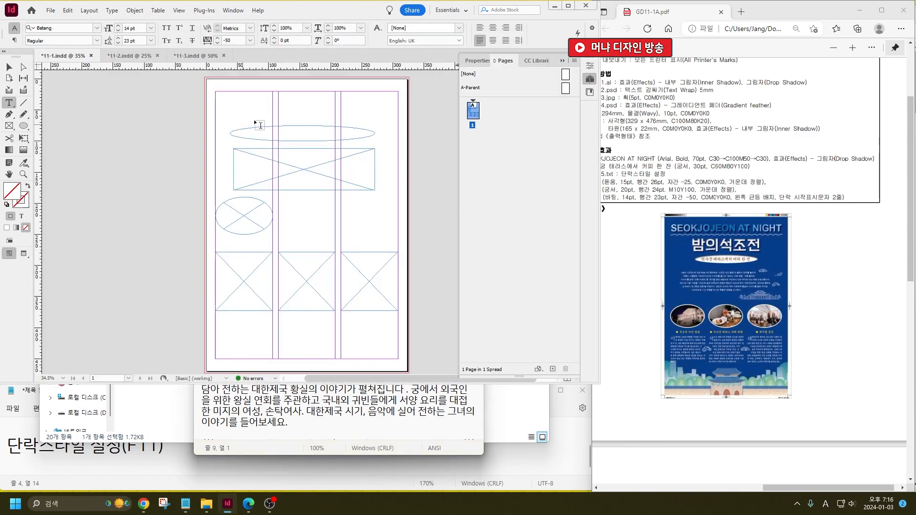
{"action": "left_click", "coordinate": [276, 160]}
{"action": "key", "text": "ctrl+v"}
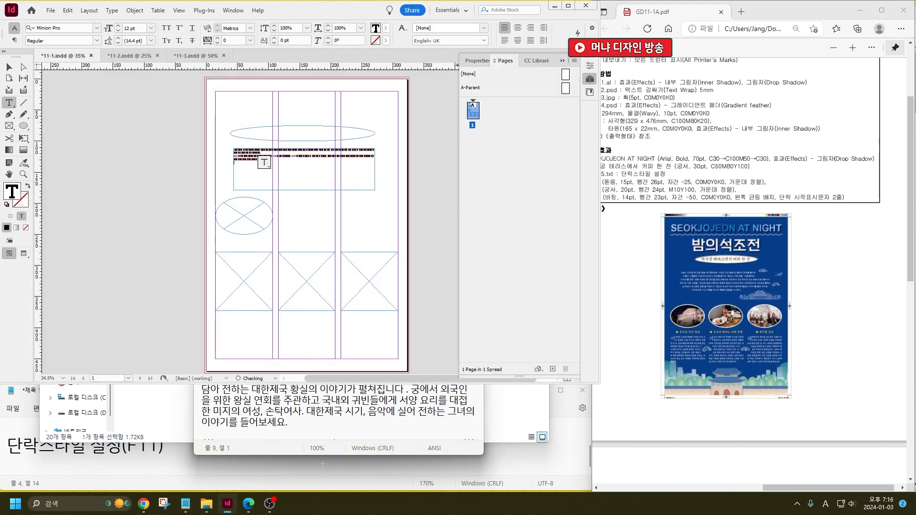
Move the [제목] 석조전 야간 탐방 heading and its [본문] section from the text file into the first column's lower frame.
{"action": "key", "text": "alt+Tab"}
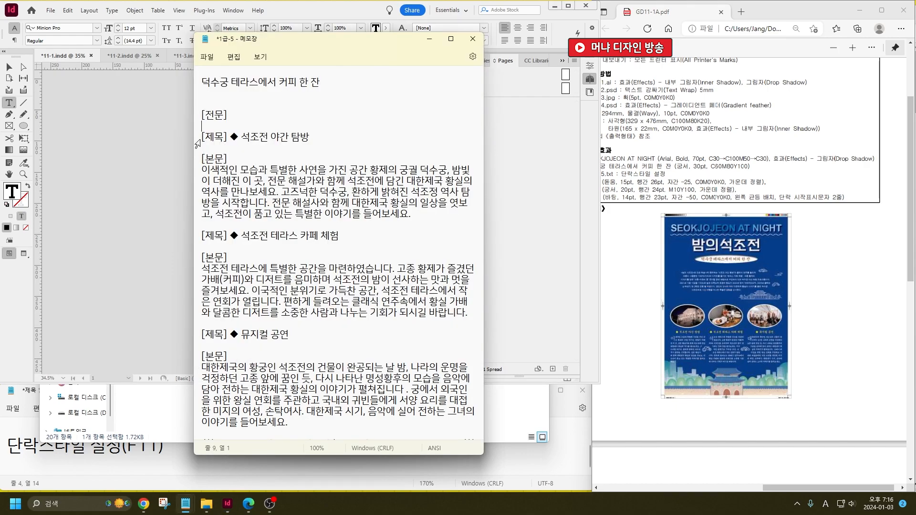
{"action": "left_click_drag", "start_coordinate": [197, 143], "coordinate": [403, 224]}
{"action": "key", "text": "ctrl+x"}
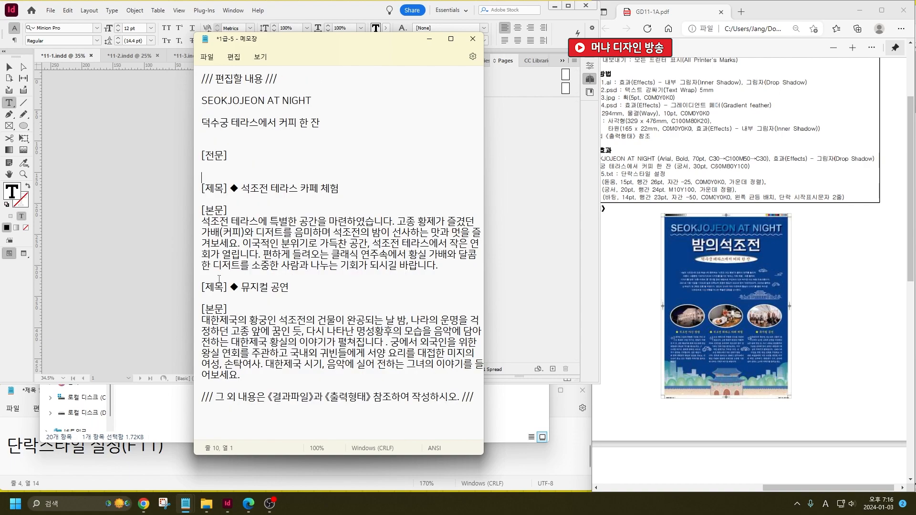
{"action": "left_click", "coordinate": [177, 410]}
{"action": "key", "text": "alt+Tab"}
{"action": "left_click", "coordinate": [246, 265]}
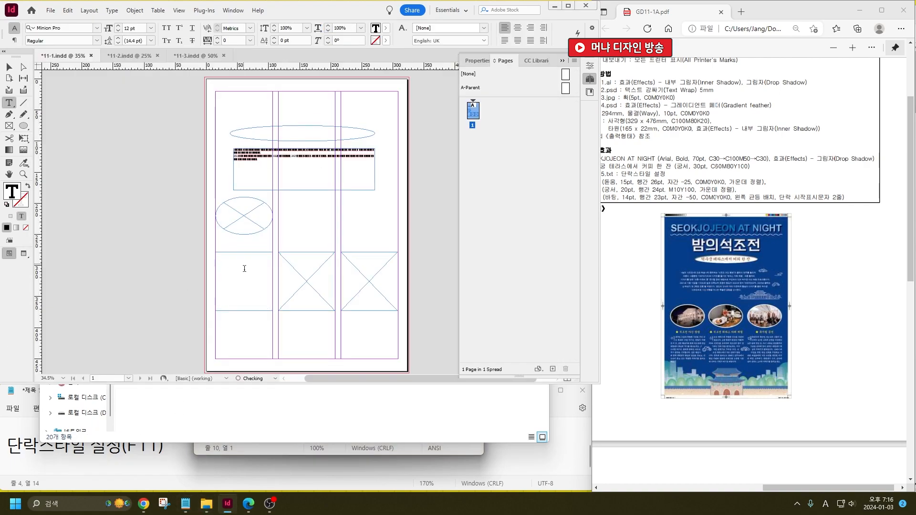
{"action": "key", "text": "ctrl+v"}
Move the [제목] 석조전 테라스 카페 체험 heading and its [본문] section into the second column's lower frame.
{"action": "left_click", "coordinate": [342, 452]}
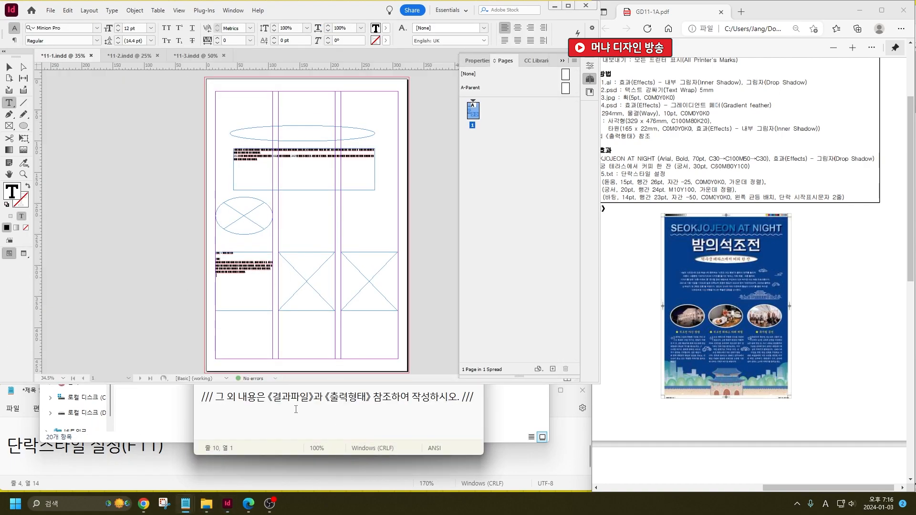
{"action": "left_click_drag", "start_coordinate": [198, 189], "coordinate": [199, 274]}
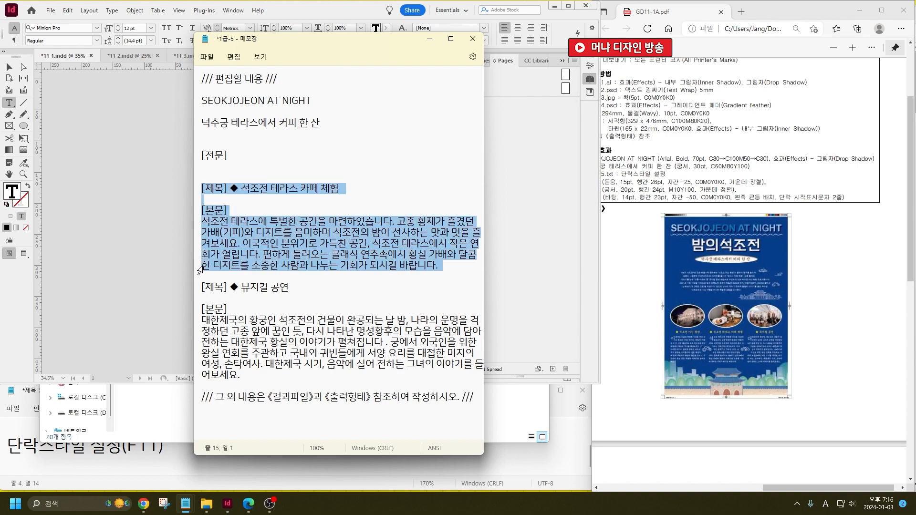
{"action": "key", "text": "ctrl+x"}
{"action": "left_click", "coordinate": [20, 335]}
{"action": "left_click", "coordinate": [282, 276]}
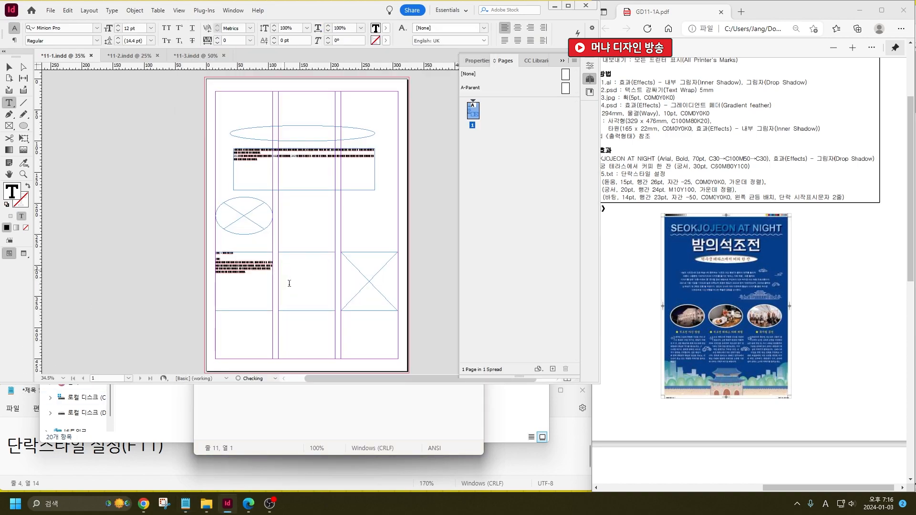
{"action": "key", "text": "ctrl+v"}
Move the [제목] 뮤지컬 공연 heading and its [본문] section from the text file into the third column's lower frame.
{"action": "left_click", "coordinate": [273, 387]}
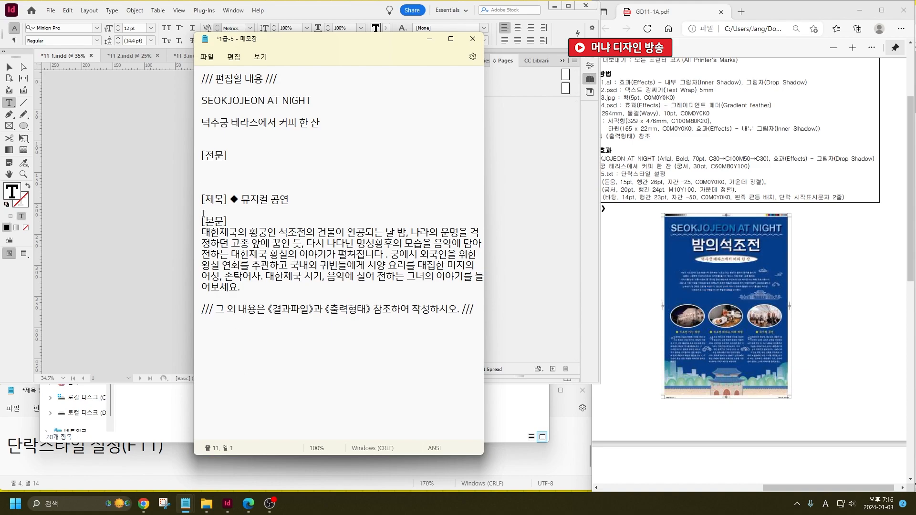
{"action": "left_click_drag", "start_coordinate": [195, 206], "coordinate": [198, 296]}
{"action": "key", "text": "ctrl+x"}
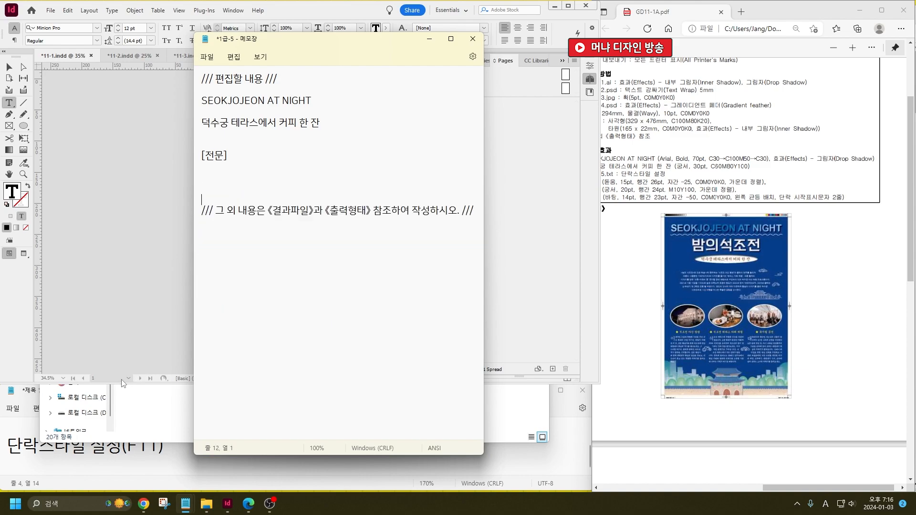
{"action": "left_click", "coordinate": [175, 420]}
{"action": "left_click", "coordinate": [19, 330]}
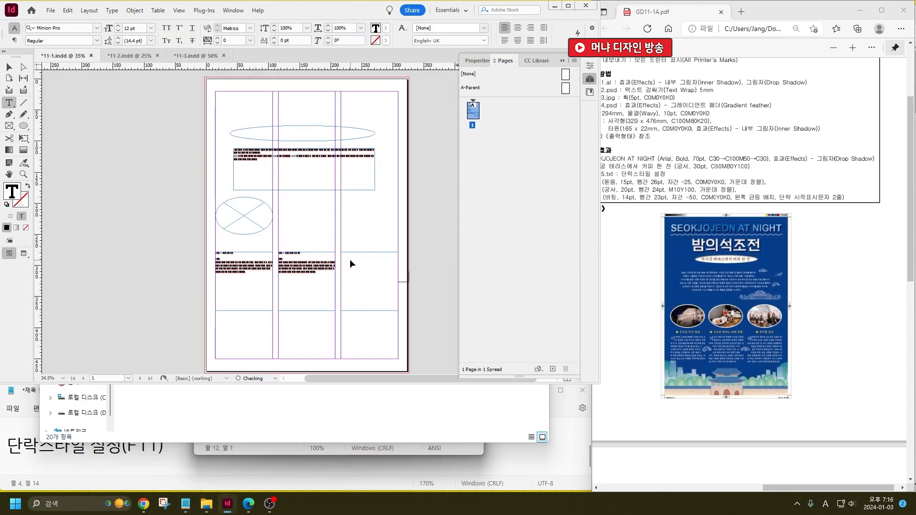
Paste the copied article text into the third column's text frame and show the paragraph styles.
{"action": "left_click", "coordinate": [350, 264]}
{"action": "key", "text": "ctrl+v"}
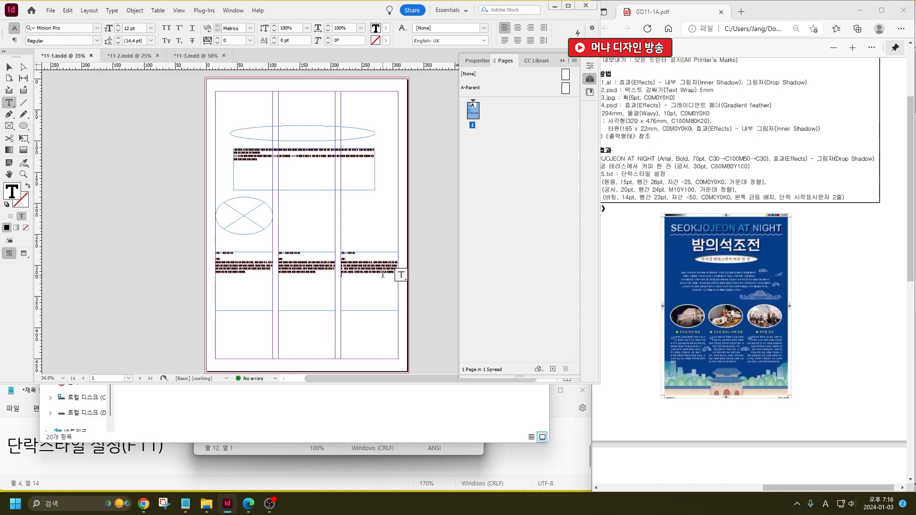
{"action": "left_click", "coordinate": [310, 428]}
{"action": "left_click", "coordinate": [496, 40]}
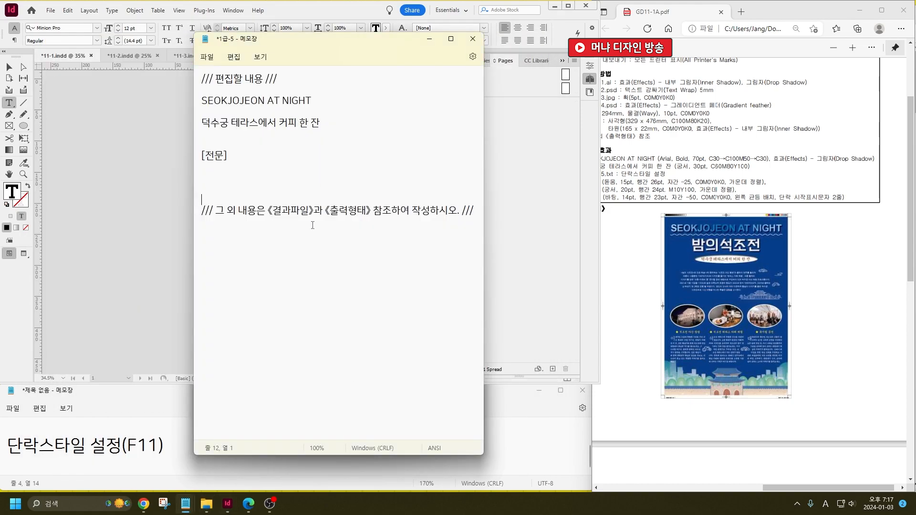
{"action": "left_click", "coordinate": [136, 295]}
{"action": "key", "text": "Escape"}
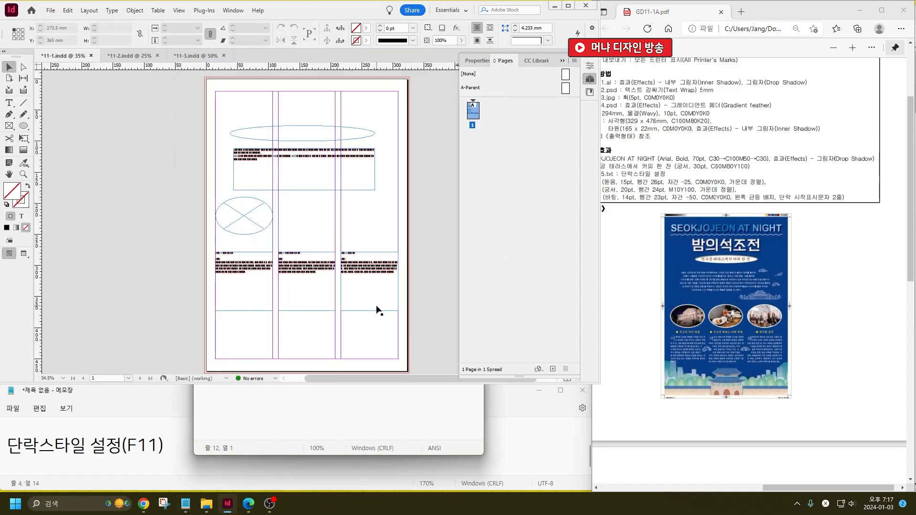
{"action": "key", "text": "F11"}
Switch to the untitled Notepad file and add the line "글자영역, 사진영역 표시->메모장 글 넣기->F11-단락스타일 적용".
{"action": "mouse_move", "coordinate": [186, 503]}
{"action": "left_click", "coordinate": [210, 457]}
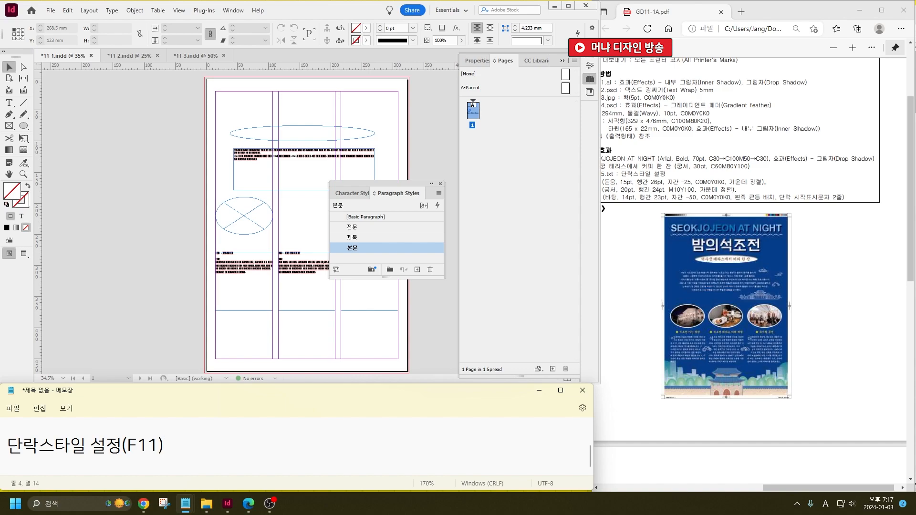
{"action": "type", "text": "rmf"}
{"action": "key", "text": "BackSpace"}
{"action": "key", "text": "BackSpace"}
{"action": "key", "text": "BackSpace"}
{"action": "key", "text": "Hangul"}
{"action": "type", "text": "글자영역,"}
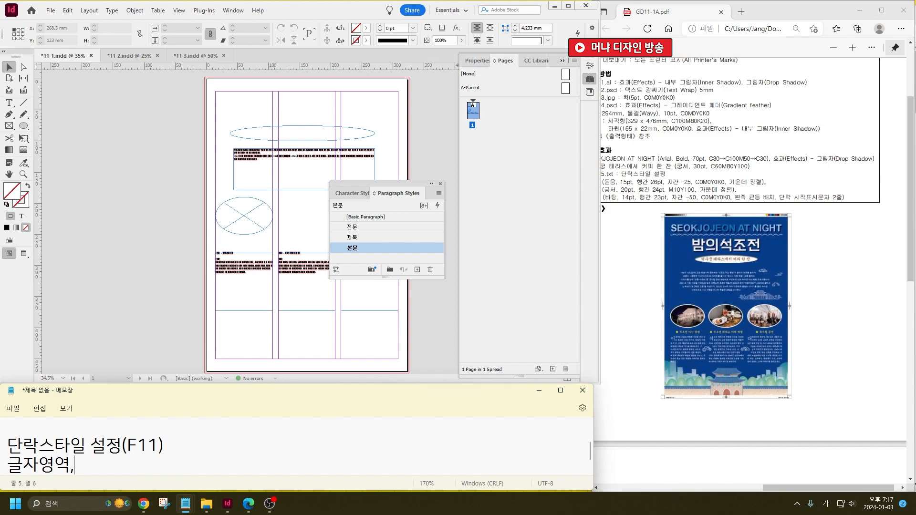
{"action": "type", "text": " 사진영역"}
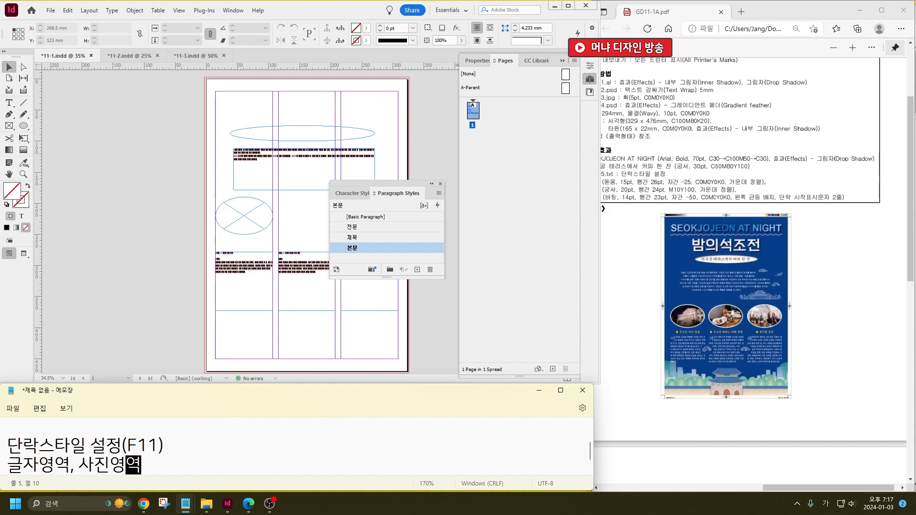
{"action": "type", "text": " 표시"}
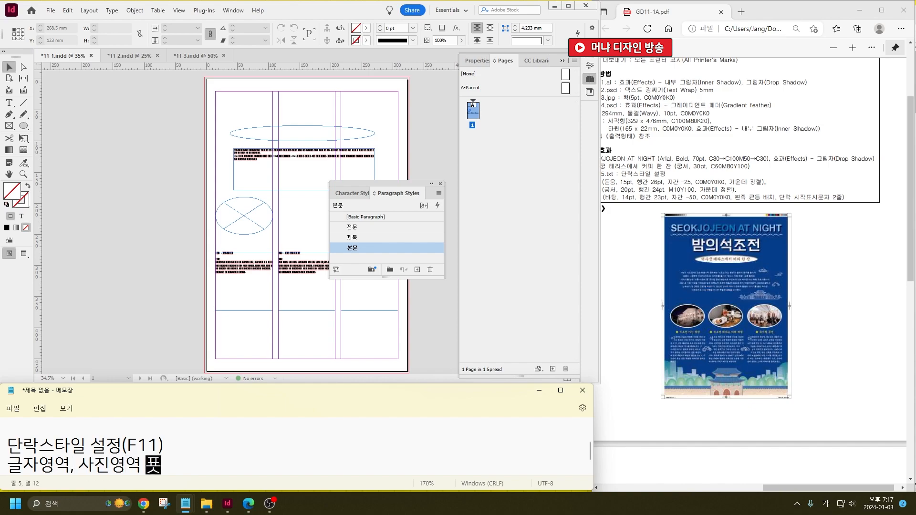
{"action": "type", "text": "->메모장 "}
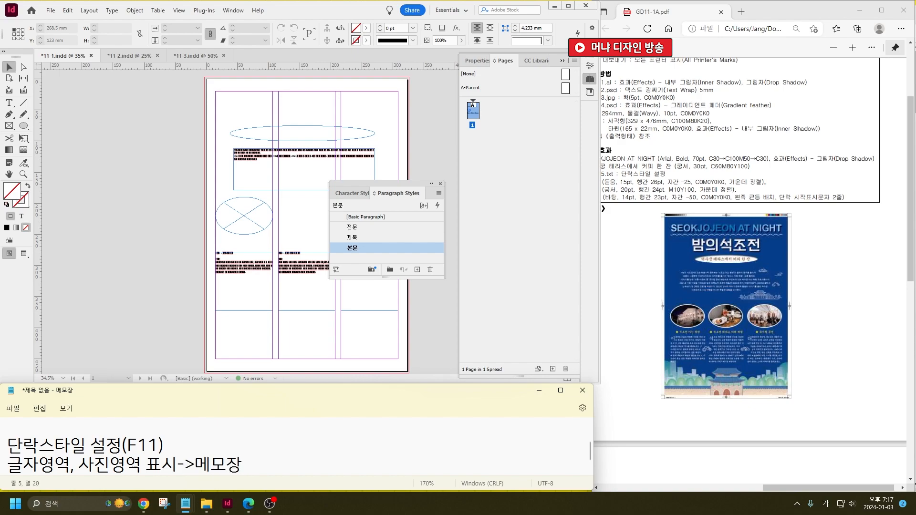
{"action": "type", "text": "글 넣"}
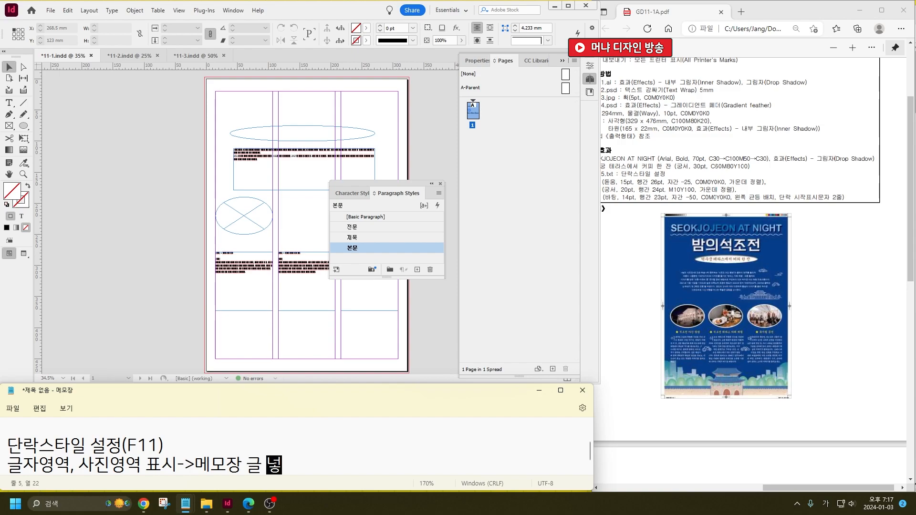
{"action": "type", "text": "기-"}
{"action": "type", "text": ">F11"}
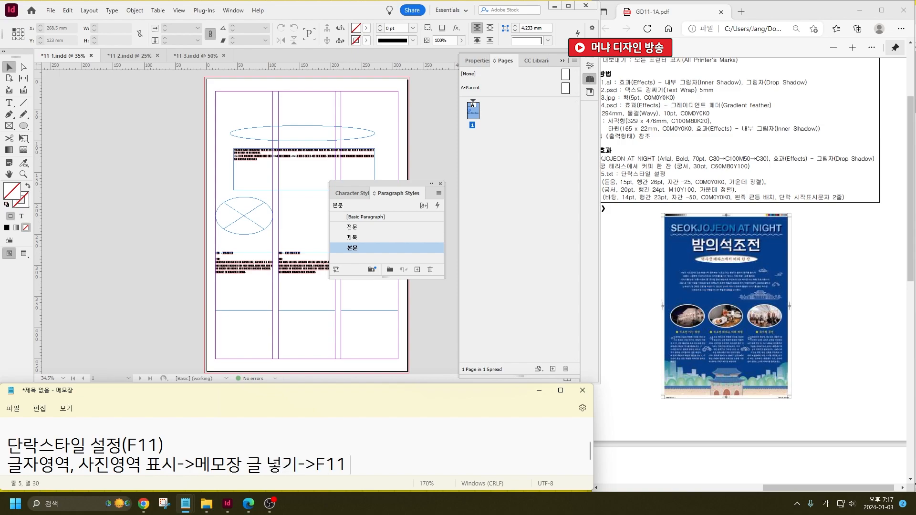
{"action": "type", "text": "-단"}
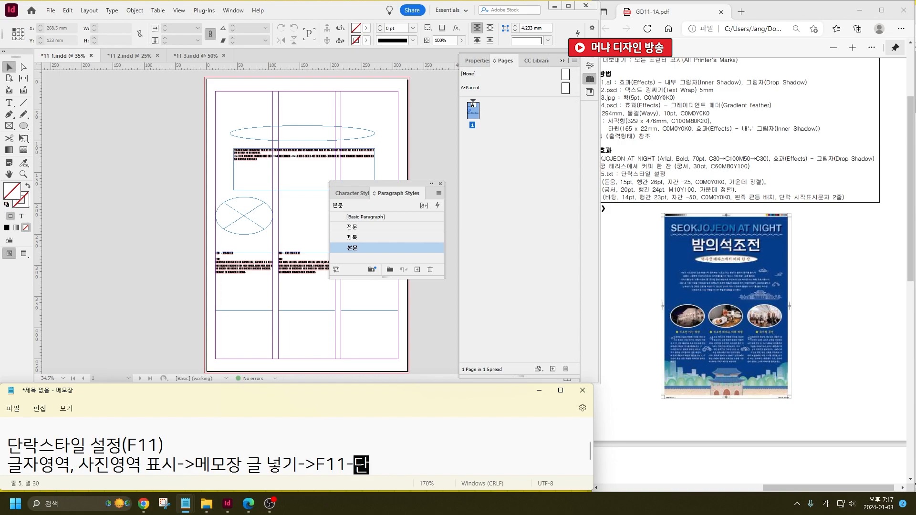
{"action": "type", "text": "락스타일 적용"}
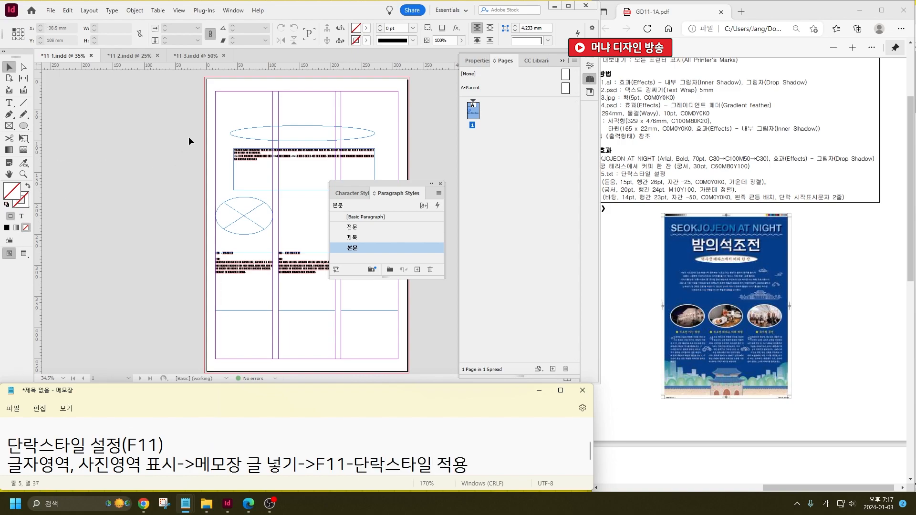
Switch back to InDesign and apply the 전문 paragraph style to all text in the intro frame below the flat ellipse.
{"action": "left_click", "coordinate": [274, 161]}
{"action": "left_click", "coordinate": [367, 227]}
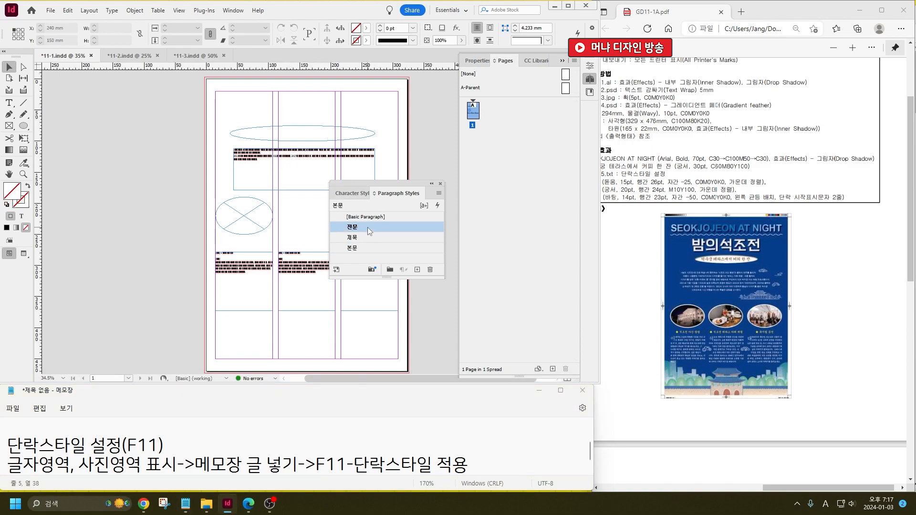
{"action": "double_click", "coordinate": [273, 158]}
{"action": "key", "text": "ctrl+a"}
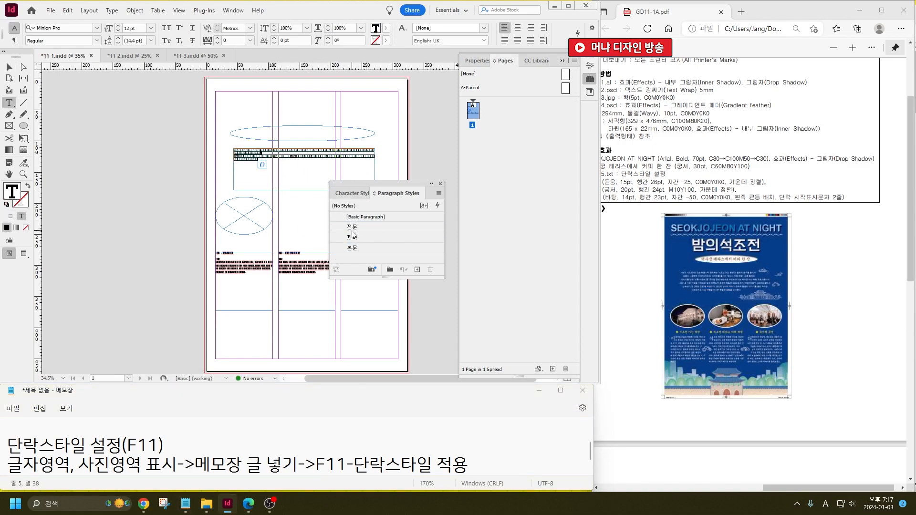
{"action": "left_click", "coordinate": [353, 227]}
Apply the 제목 paragraph style to the first column's heading and the 본문 style to its body text.
{"action": "left_click", "coordinate": [232, 269]}
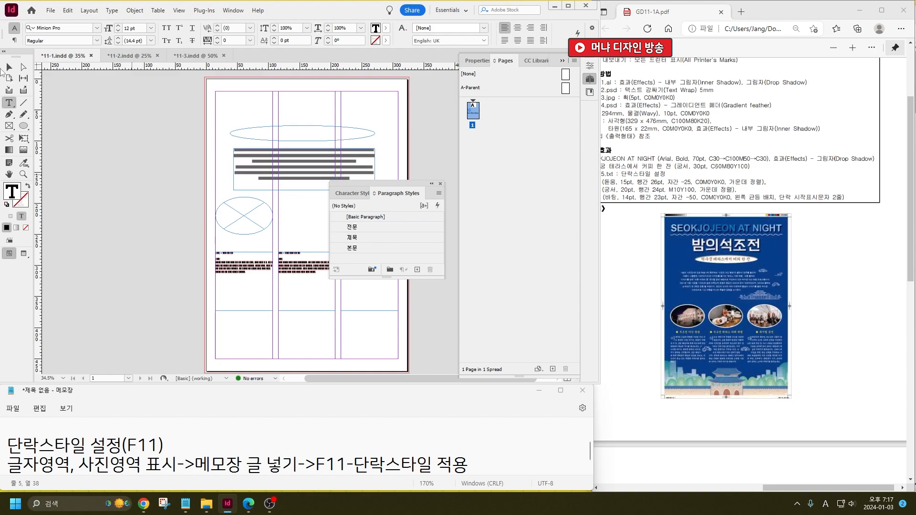
{"action": "left_click", "coordinate": [9, 68]}
{"action": "scroll", "coordinate": [228, 255], "scroll_direction": "up", "scroll_amount": 2}
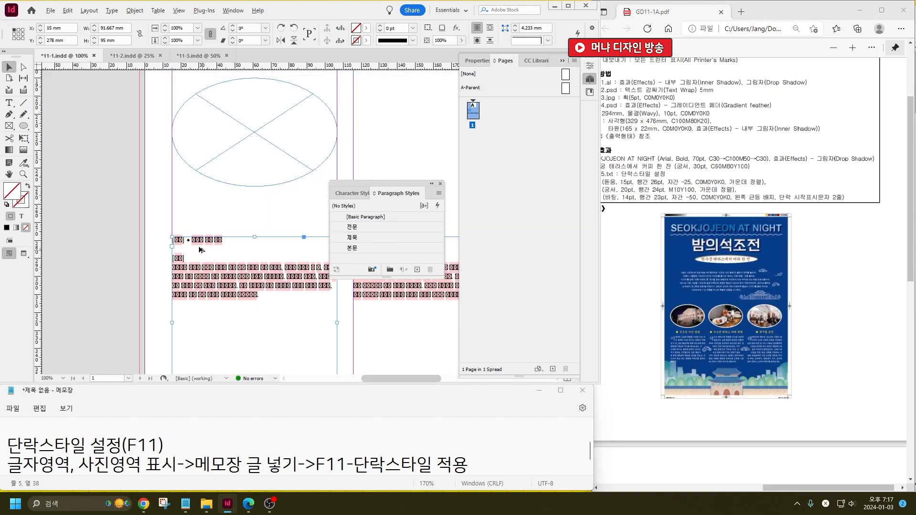
{"action": "double_click", "coordinate": [213, 244]}
{"action": "left_click_drag", "start_coordinate": [238, 237], "coordinate": [180, 237]}
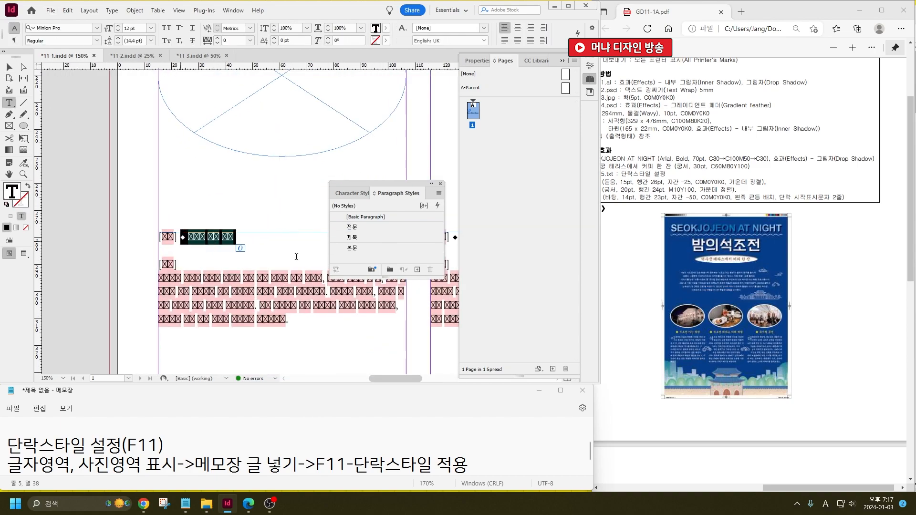
{"action": "left_click", "coordinate": [352, 237]}
{"action": "left_click_drag", "start_coordinate": [159, 268], "coordinate": [268, 330]}
{"action": "left_click", "coordinate": [352, 247]}
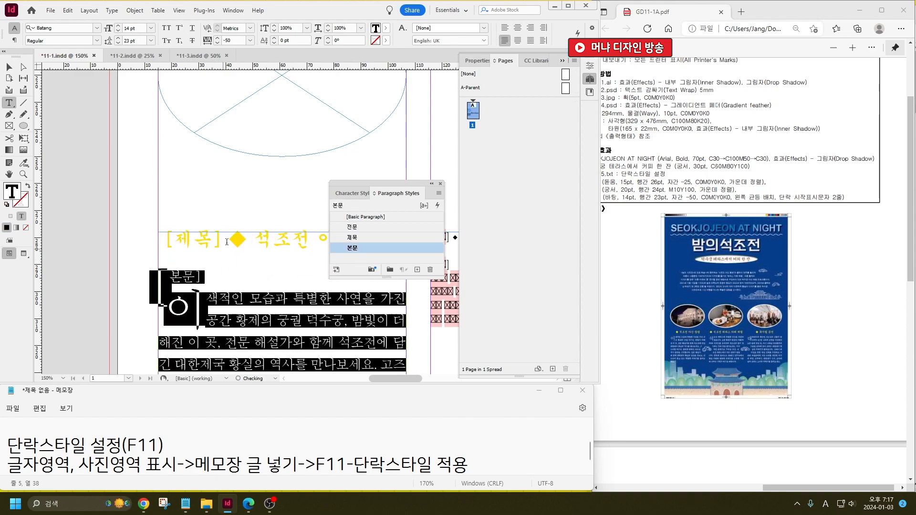
Delete the [제목] and [본문] labels from the first column so the heading and body start with their own text.
{"action": "left_click", "coordinate": [226, 237]}
{"action": "left_click_drag", "start_coordinate": [226, 237], "coordinate": [164, 238]}
{"action": "key", "text": "BackSpace"}
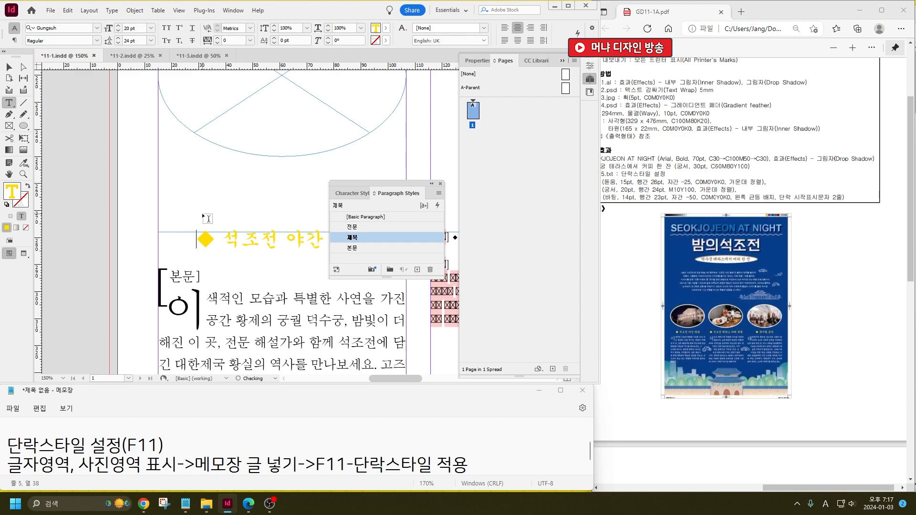
{"action": "key", "text": "Down"}
{"action": "key", "text": "Down"}
{"action": "key", "text": "BackSpace"}
{"action": "key", "text": "BackSpace"}
{"action": "key", "text": "BackSpace"}
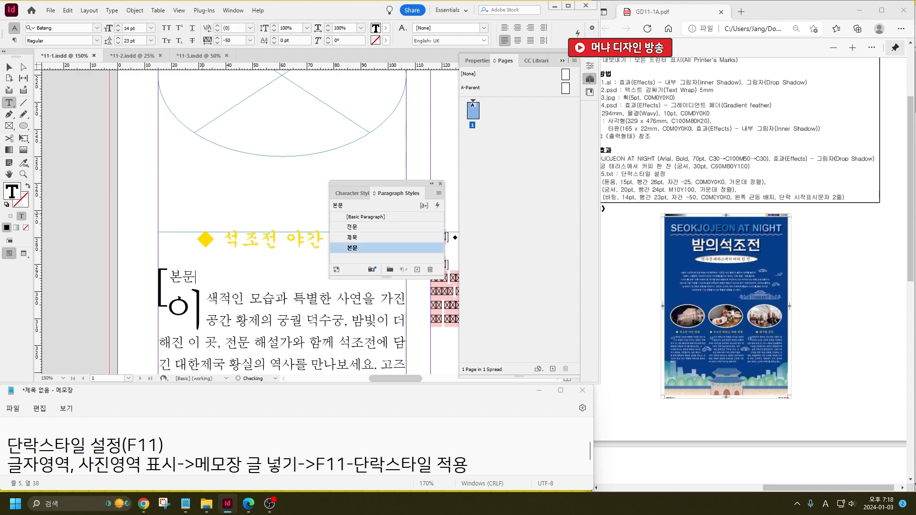
{"action": "key", "text": "BackSpace"}
{"action": "key", "text": "Delete"}
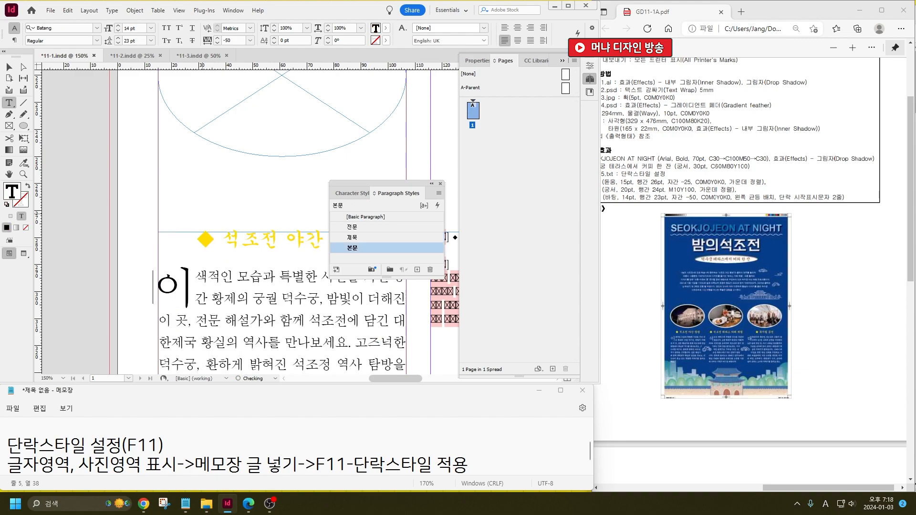
Move the floating paragraph styles list off the columns and collapse the docked Pages group to clear the second and third columns.
{"action": "scroll", "coordinate": [156, 245], "scroll_direction": "down", "scroll_amount": 4}
{"action": "scroll", "coordinate": [156, 244], "scroll_direction": "down", "scroll_amount": 2}
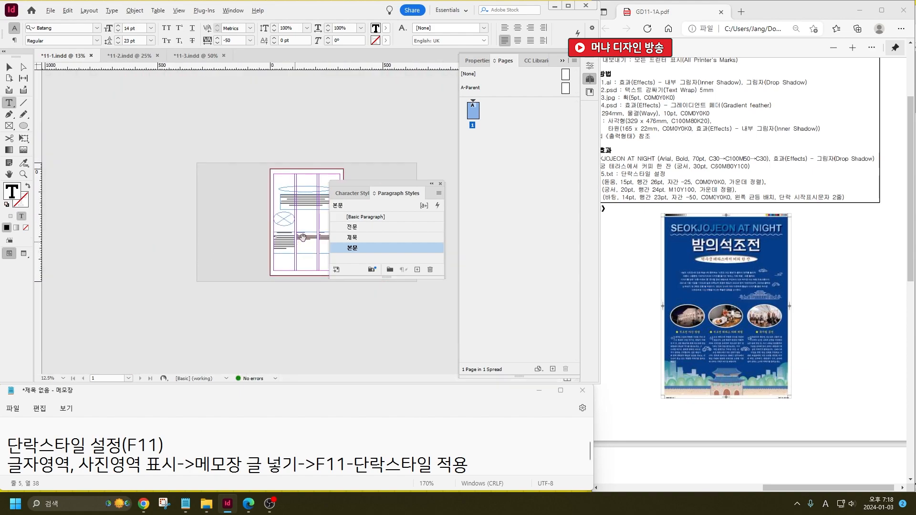
{"action": "scroll", "coordinate": [298, 238], "scroll_direction": "up", "scroll_amount": 3}
{"action": "left_click_drag", "start_coordinate": [411, 184], "coordinate": [172, 134]}
{"action": "scroll", "coordinate": [425, 282], "scroll_direction": "down", "scroll_amount": 3}
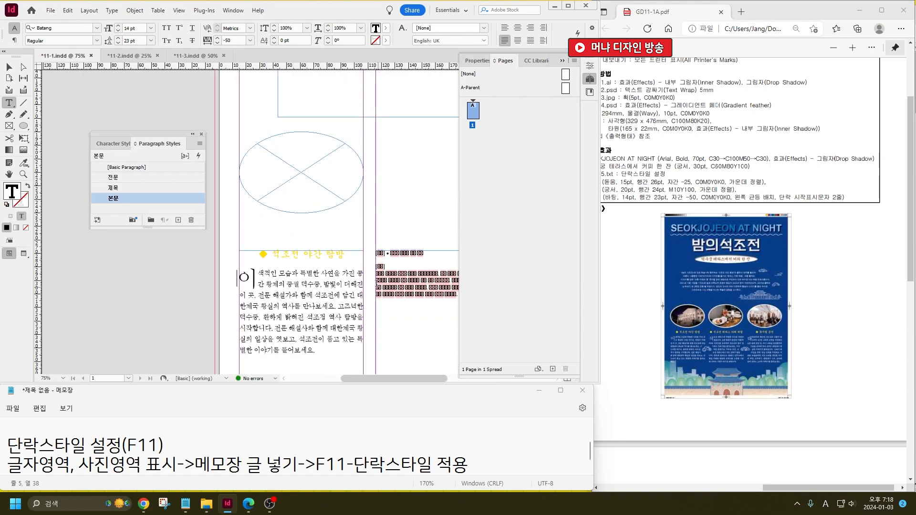
{"action": "left_click", "coordinate": [563, 60]}
{"action": "left_click_drag", "start_coordinate": [397, 379], "coordinate": [441, 379]}
Delete the [제목] label from the second column's heading and apply the 제목 paragraph style to that heading.
{"action": "left_click_drag", "start_coordinate": [209, 253], "coordinate": [166, 257]}
{"action": "key", "text": "Left"}
{"action": "key", "text": "BackSpace"}
{"action": "key", "text": "BackSpace"}
{"action": "key", "text": "BackSpace"}
{"action": "key", "text": "BackSpace"}
{"action": "key", "text": "BackSpace"}
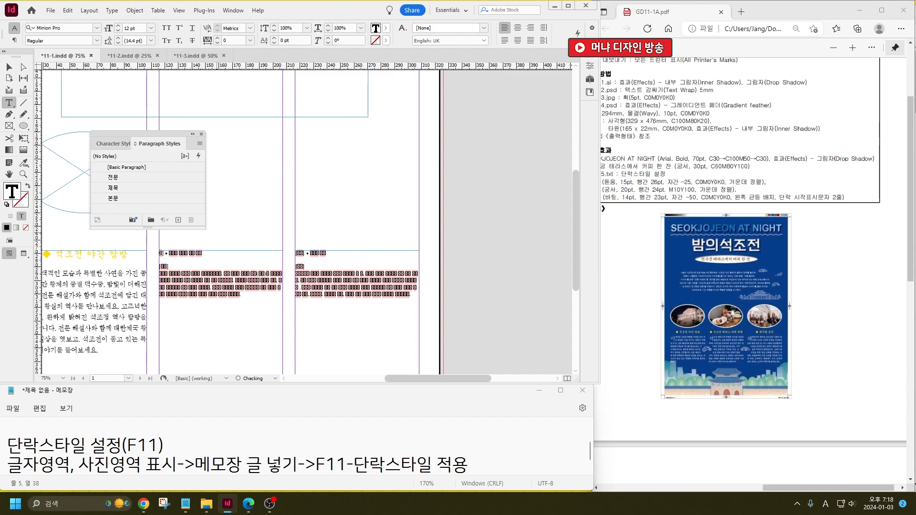
{"action": "key", "text": "shift+End"}
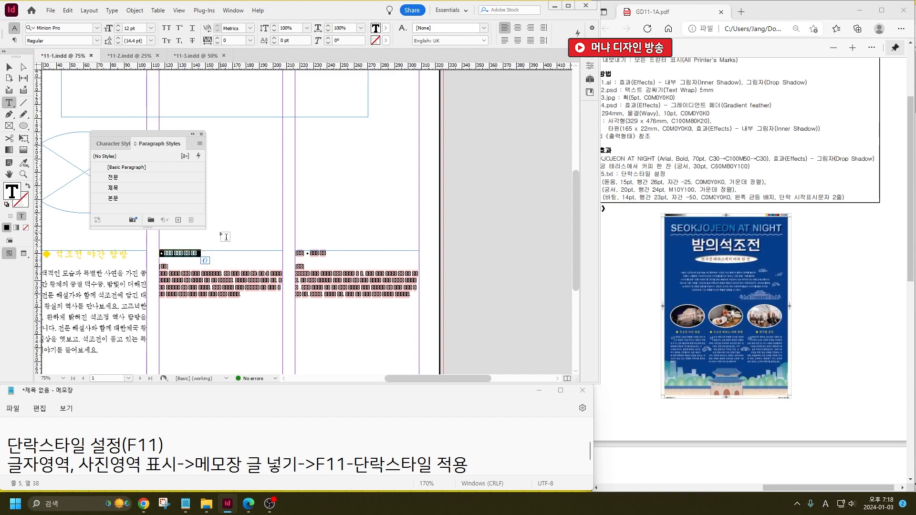
{"action": "left_click", "coordinate": [119, 188]}
Delete the [본문] label from the second column and apply the 본문 paragraph style to its body text.
{"action": "left_click", "coordinate": [161, 269]}
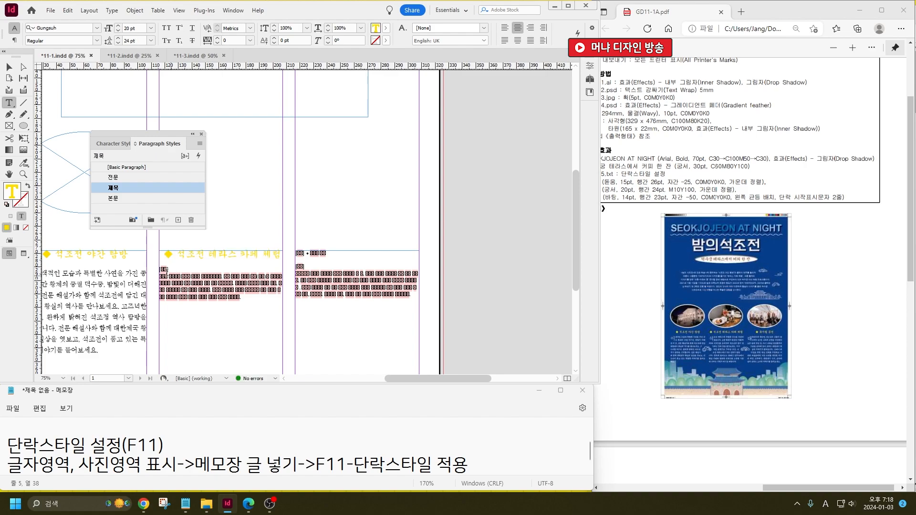
{"action": "key", "text": "Delete"}
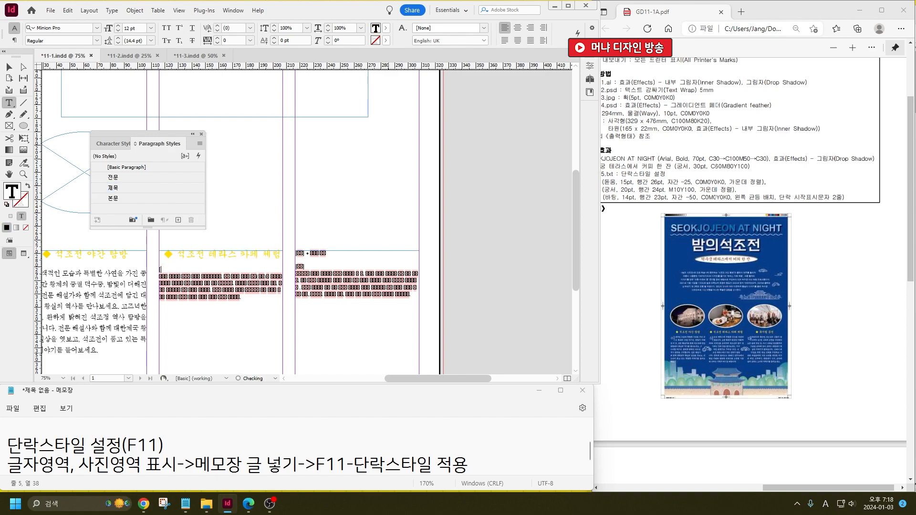
{"action": "key", "text": "Delete"}
{"action": "key", "text": "shift+Down"}
{"action": "key", "text": "shift+Down"}
{"action": "key", "text": "shift+Down"}
{"action": "key", "text": "shift+Down"}
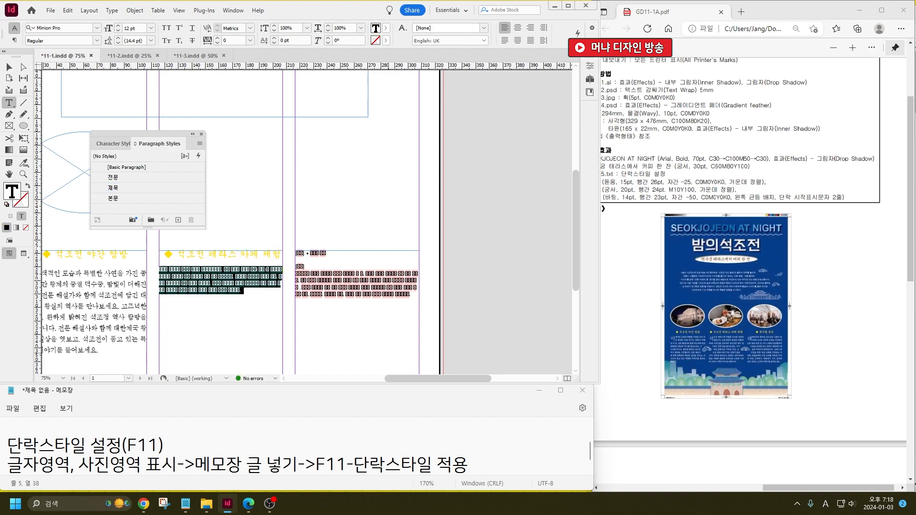
{"action": "left_click", "coordinate": [118, 199]}
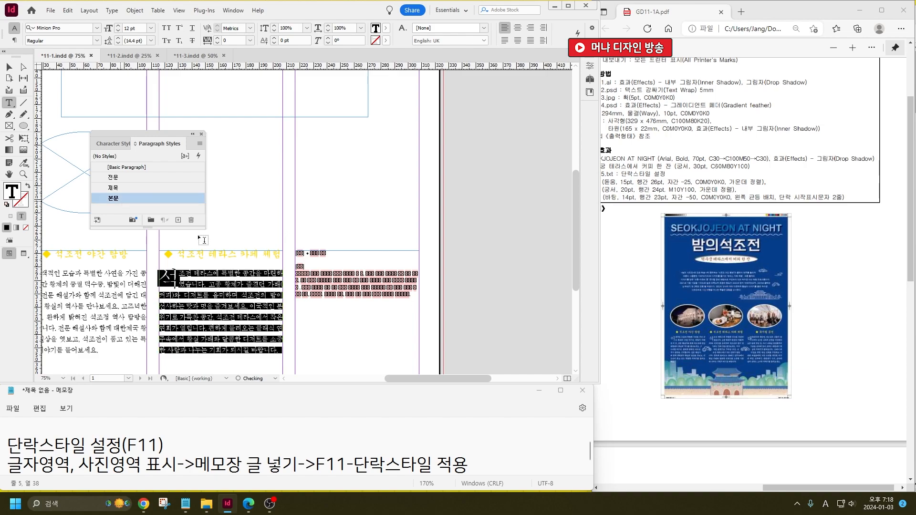
Delete the [제목] label from the third column's heading and apply the 제목 paragraph style to that heading.
{"action": "mouse_move", "coordinate": [307, 253]}
{"action": "left_mouse_down"}
{"action": "mouse_move", "coordinate": [300, 234]}
{"action": "mouse_move", "coordinate": [320, 260]}
{"action": "left_mouse_up"}
{"action": "key", "text": "Delete"}
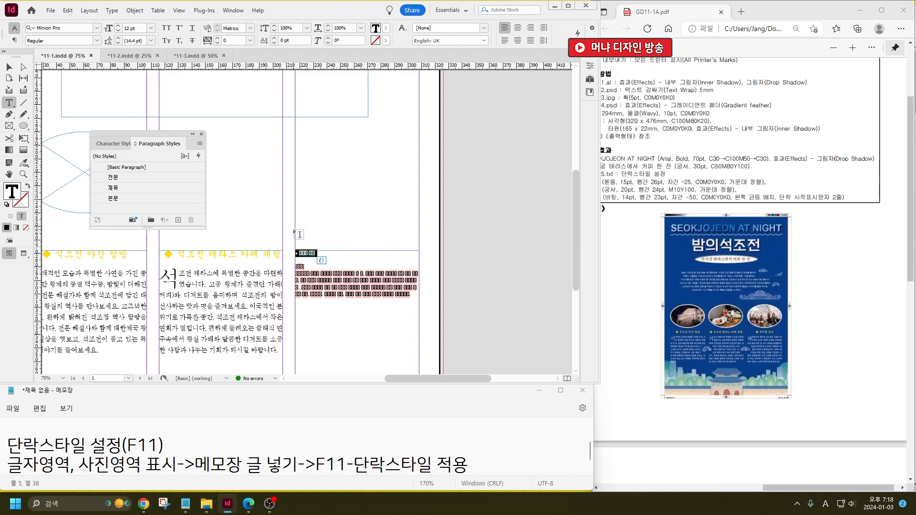
{"action": "left_click", "coordinate": [113, 187]}
Delete the [본문] label from the third column and apply the 본문 paragraph style to its body text.
{"action": "left_click", "coordinate": [293, 266]}
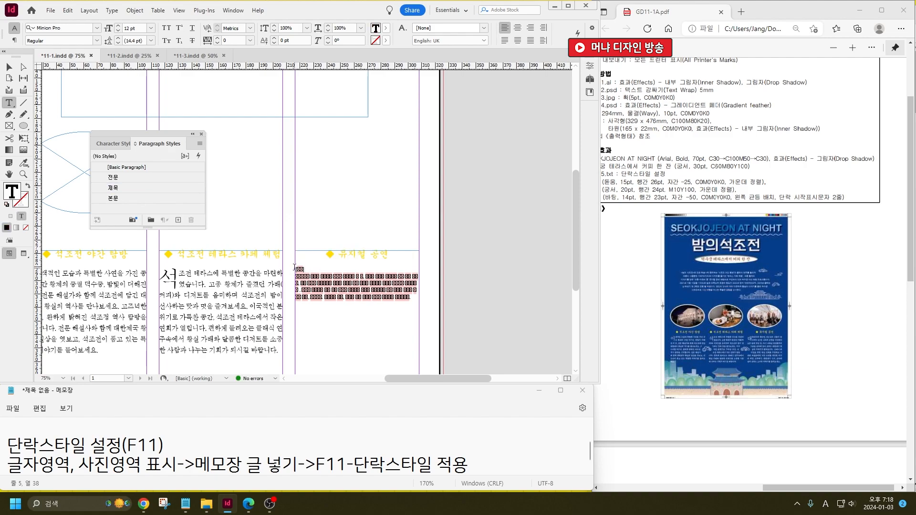
{"action": "key", "text": "Delete"}
{"action": "key", "text": "Delete"}
{"action": "key", "text": "Delete"}
{"action": "key", "text": "shift+Down"}
{"action": "key", "text": "shift+Down"}
{"action": "key", "text": "shift+Down"}
{"action": "key", "text": "shift+Down"}
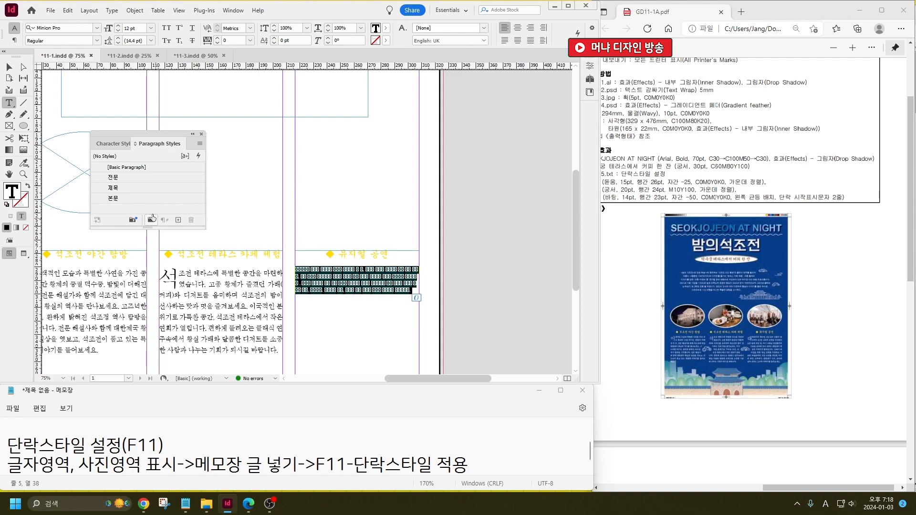
{"action": "left_click", "coordinate": [141, 199]}
{"action": "left_click", "coordinate": [386, 311]}
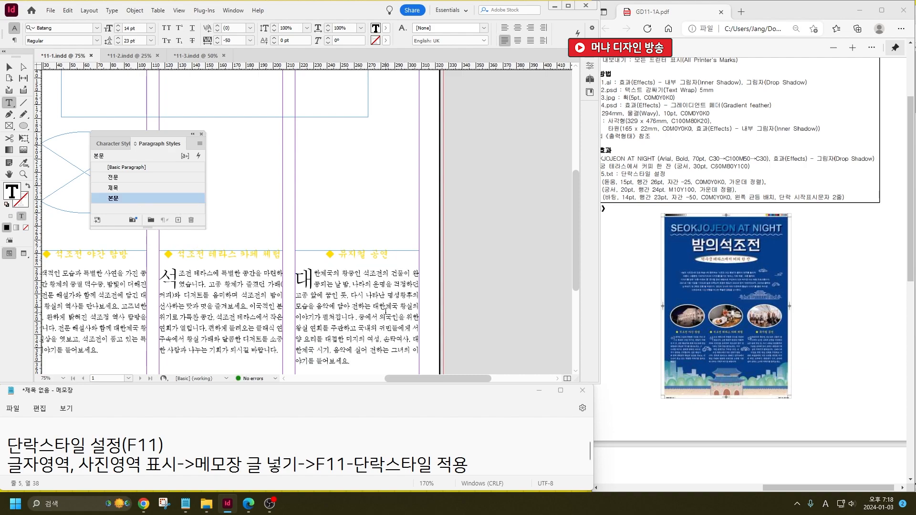
Set the 본문 paragraph style's character colour to [Paper] and deselect the text frame.
{"action": "scroll", "coordinate": [385, 311], "scroll_direction": "down", "scroll_amount": 3}
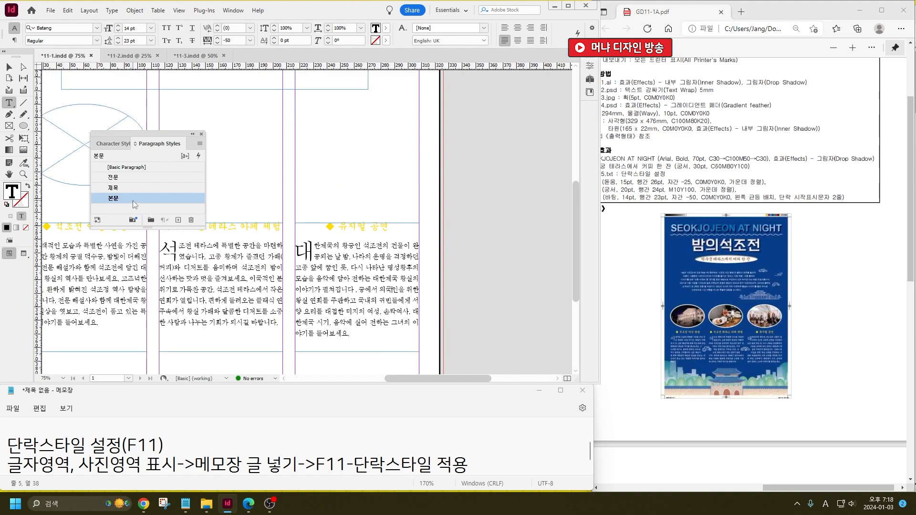
{"action": "double_click", "coordinate": [170, 200]}
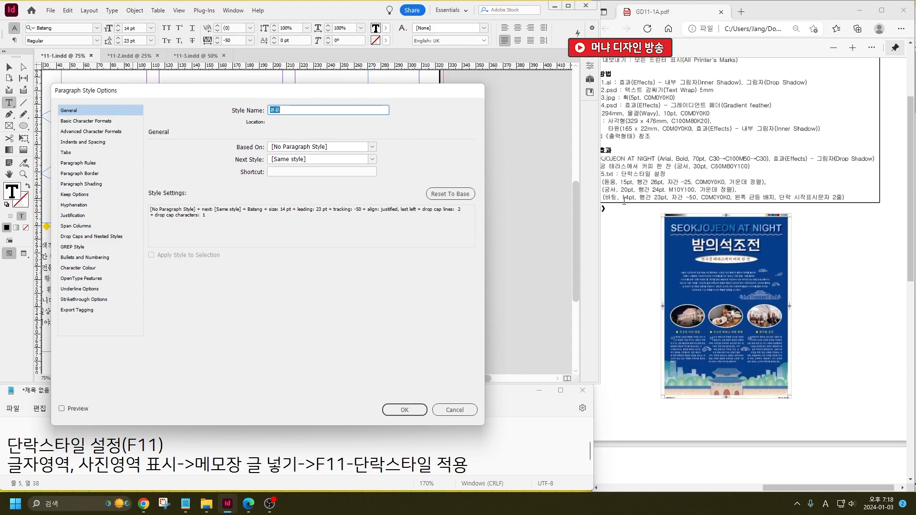
{"action": "left_click", "coordinate": [82, 268]}
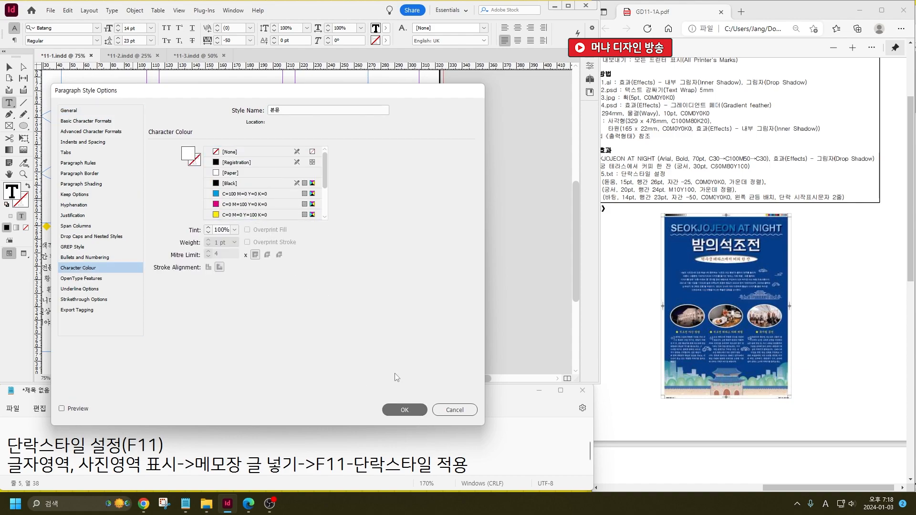
{"action": "left_click", "coordinate": [404, 410]}
{"action": "left_click", "coordinate": [9, 67]}
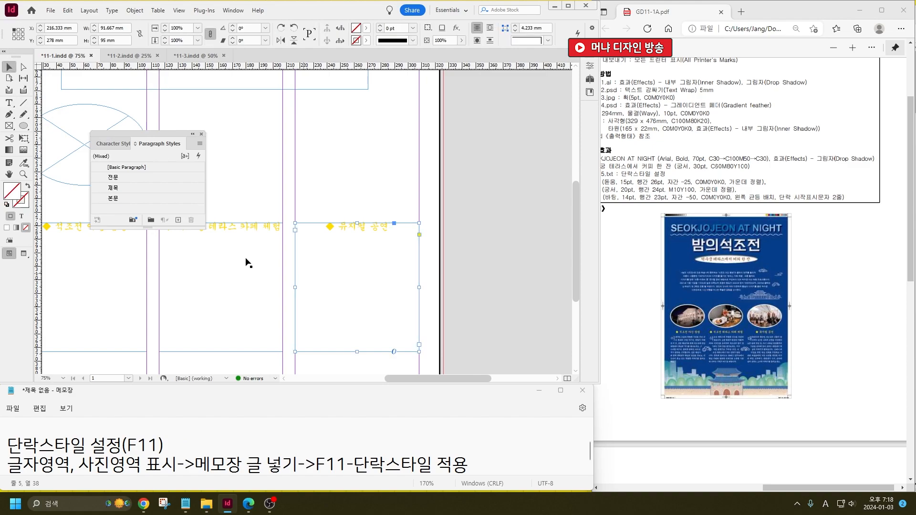
{"action": "left_click", "coordinate": [495, 294]}
{"action": "scroll", "coordinate": [487, 295], "scroll_direction": "up", "scroll_amount": 3}
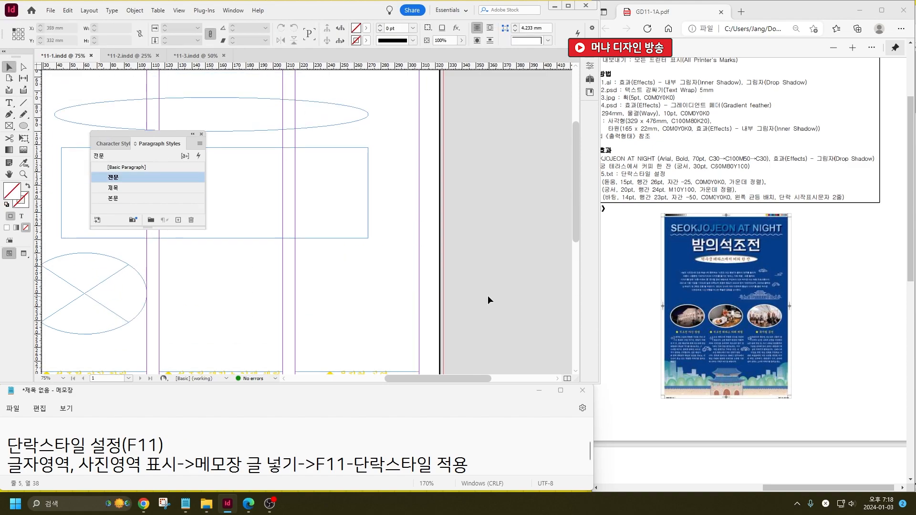
{"action": "scroll", "coordinate": [276, 190], "scroll_direction": "up", "scroll_amount": 2}
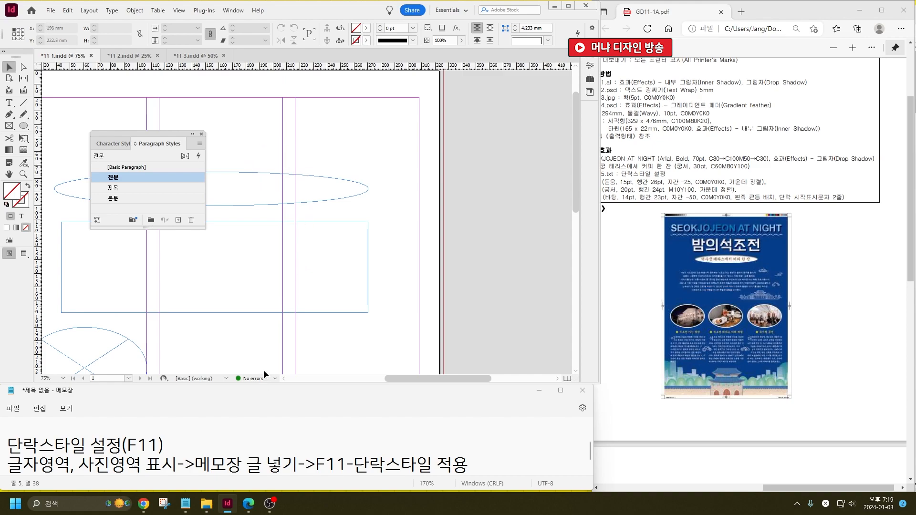
Switch to the 11-2.indd document and select all text of the threaded story on the second spread.
{"action": "left_click", "coordinate": [129, 57]}
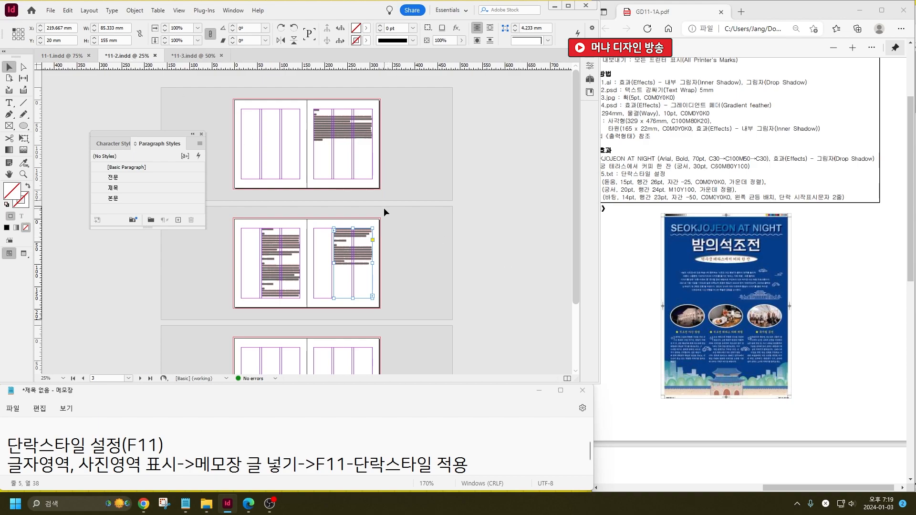
{"action": "scroll", "coordinate": [384, 207], "scroll_direction": "down", "scroll_amount": 1}
{"action": "left_click", "coordinate": [282, 219]}
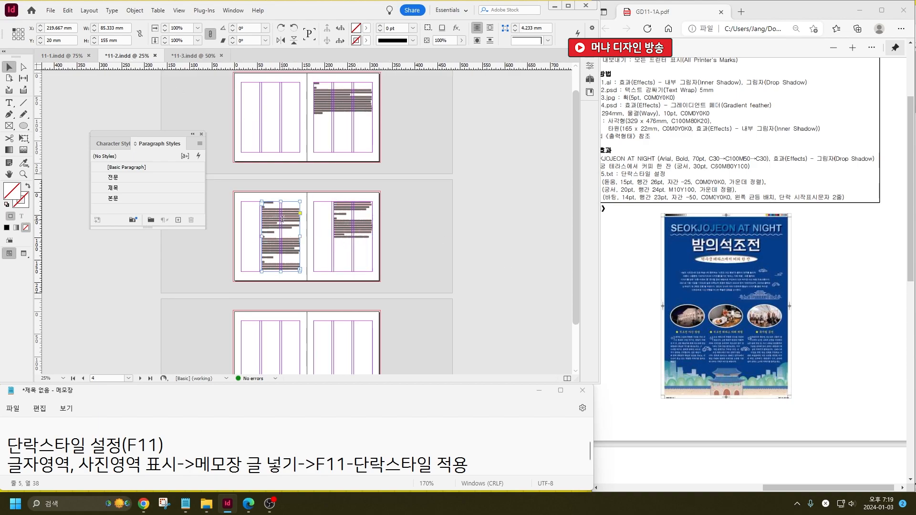
{"action": "double_click", "coordinate": [282, 219]}
{"action": "key", "text": "ctrl+a"}
{"action": "left_click", "coordinate": [279, 215]}
{"action": "left_click", "coordinate": [279, 215]}
{"action": "key", "text": "ctrl+a"}
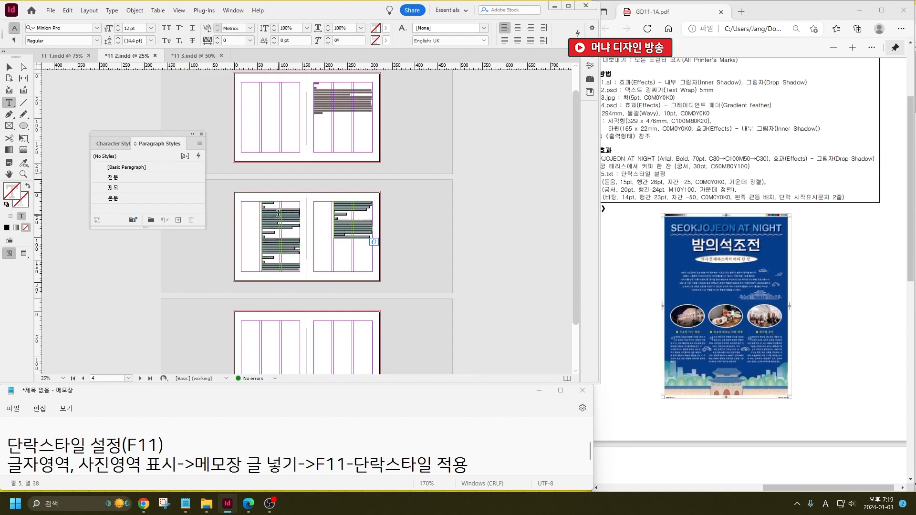
Show the paragraph style specifications and output layout for the waterfall booklet in the exam PDF.
{"action": "left_click", "coordinate": [911, 224]}
{"action": "left_click_drag", "start_coordinate": [912, 250], "coordinate": [913, 450]}
{"action": "left_click_drag", "start_coordinate": [874, 483], "coordinate": [721, 483]}
{"action": "scroll", "coordinate": [883, 372], "scroll_direction": "up", "scroll_amount": 1}
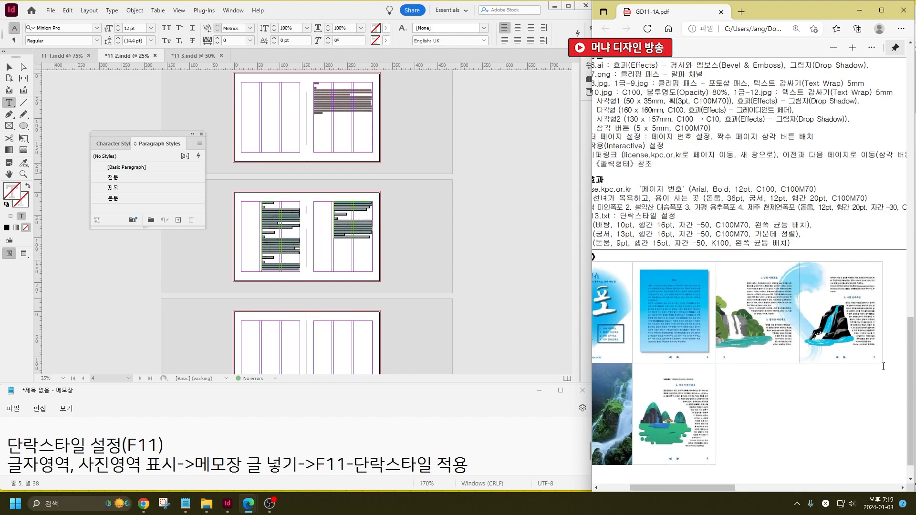
Apply the 제목 paragraph style to the 폭포 heading on page 2 and delete its bracketed label.
{"action": "left_click", "coordinate": [366, 131]}
{"action": "key", "text": "ctrl+a"}
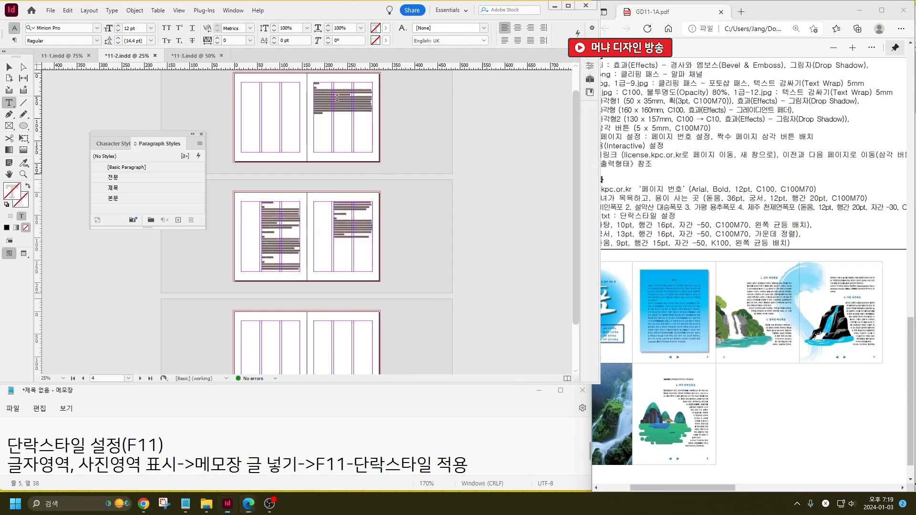
{"action": "key", "text": "ctrl+="}
{"action": "key", "text": "ctrl+="}
{"action": "key", "text": "ctrl+="}
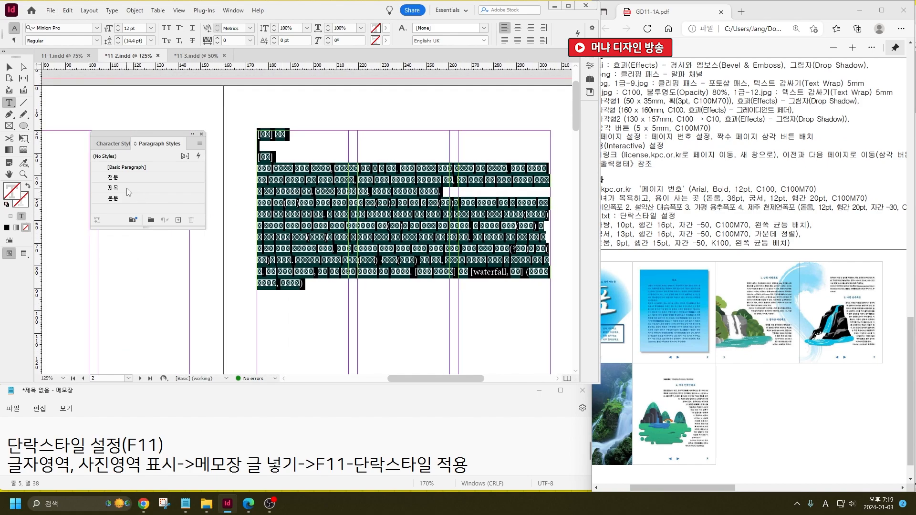
{"action": "left_click", "coordinate": [281, 134]}
{"action": "double_click", "coordinate": [280, 134]}
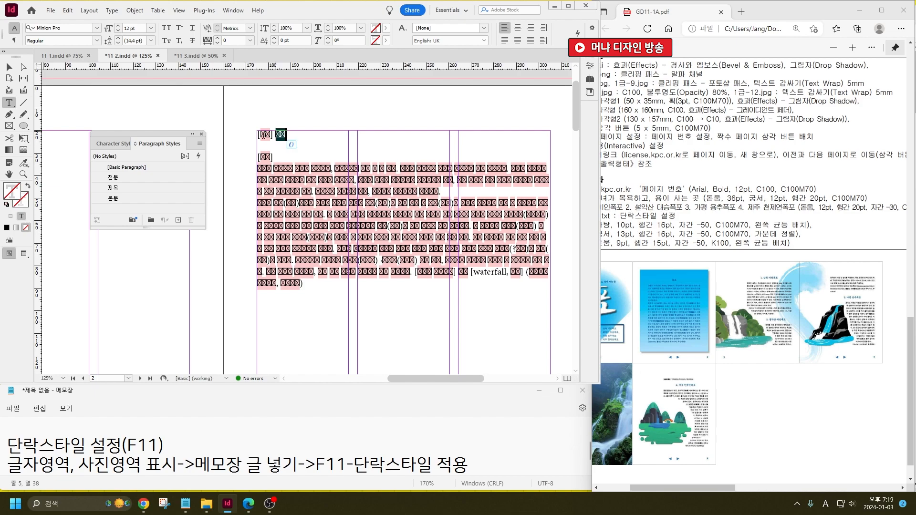
{"action": "left_click", "coordinate": [116, 190]}
{"action": "left_click", "coordinate": [411, 134]}
{"action": "left_click_drag", "start_coordinate": [411, 134], "coordinate": [302, 133]}
{"action": "key", "text": "BackSpace"}
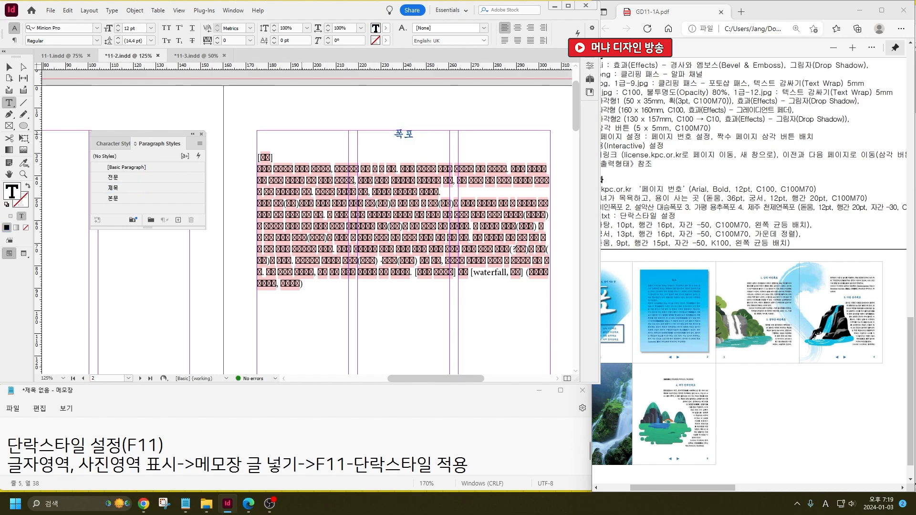
Delete the bracketed label above the text below the 폭포 heading and apply the 전문 paragraph style to that text.
{"action": "key", "text": "BackSpace"}
{"action": "key", "text": "BackSpace"}
{"action": "key", "text": "BackSpace"}
{"action": "key", "text": "Delete"}
{"action": "key", "text": "shift+Down"}
{"action": "key", "text": "shift+Down"}
{"action": "key", "text": "shift+Down"}
{"action": "key", "text": "shift+Down"}
{"action": "key", "text": "shift+Down"}
{"action": "key", "text": "shift+Down"}
{"action": "key", "text": "shift+Down"}
{"action": "key", "text": "shift+Down"}
{"action": "key", "text": "shift+Down"}
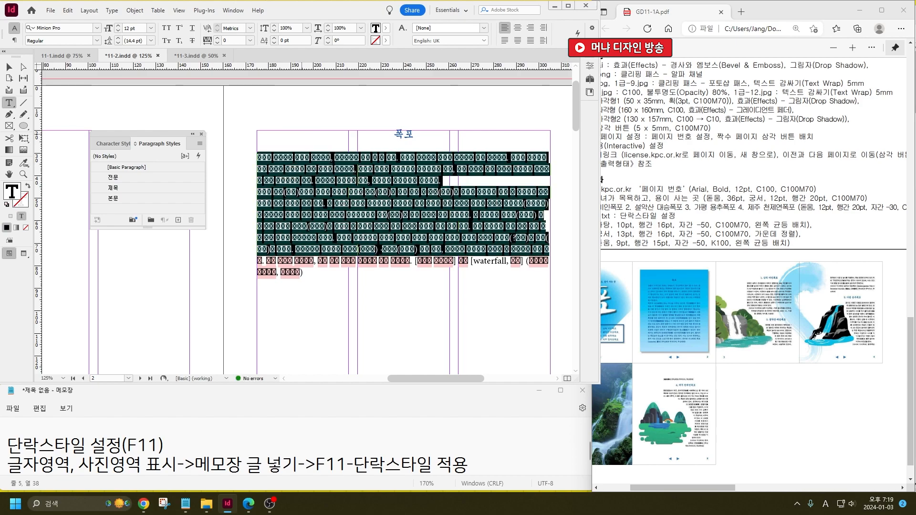
{"action": "key", "text": "shift+Down"}
{"action": "key", "text": "shift+Down"}
{"action": "left_click", "coordinate": [113, 198]}
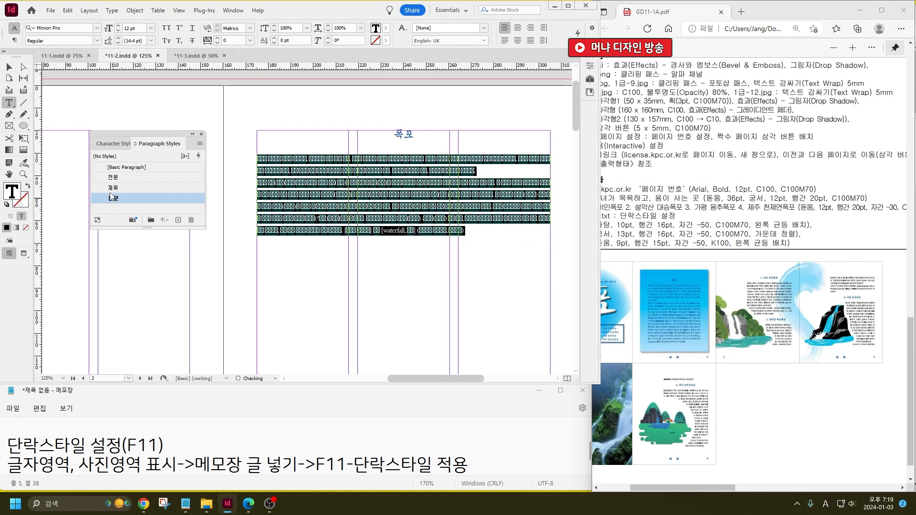
{"action": "left_click", "coordinate": [113, 177]}
{"action": "left_click", "coordinate": [113, 177]}
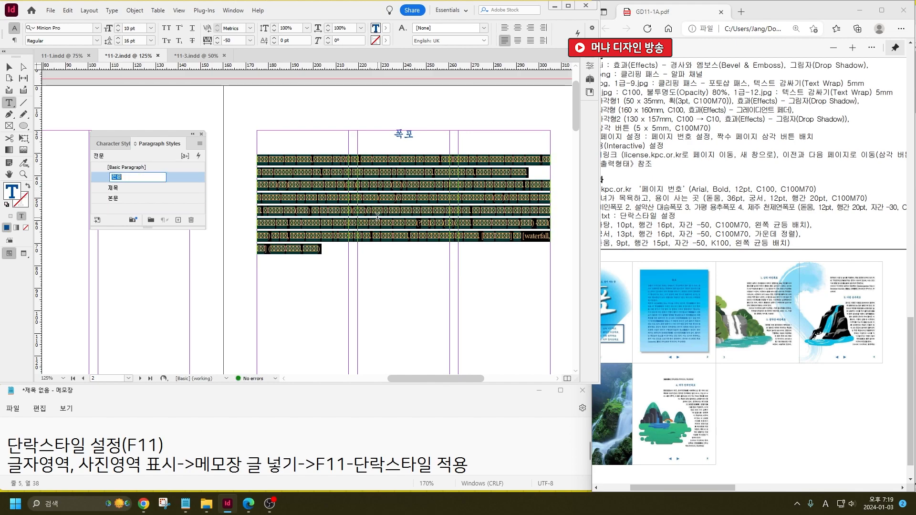
{"action": "left_click", "coordinate": [315, 211]}
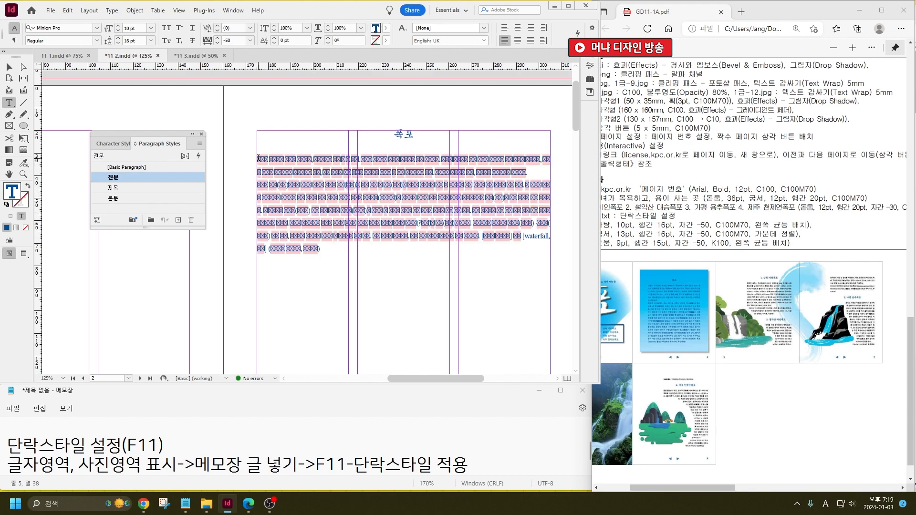
Set the font family of the 전문 paragraph style to Batang.
{"action": "left_click_drag", "start_coordinate": [258, 158], "coordinate": [331, 253]}
{"action": "double_click", "coordinate": [134, 176]}
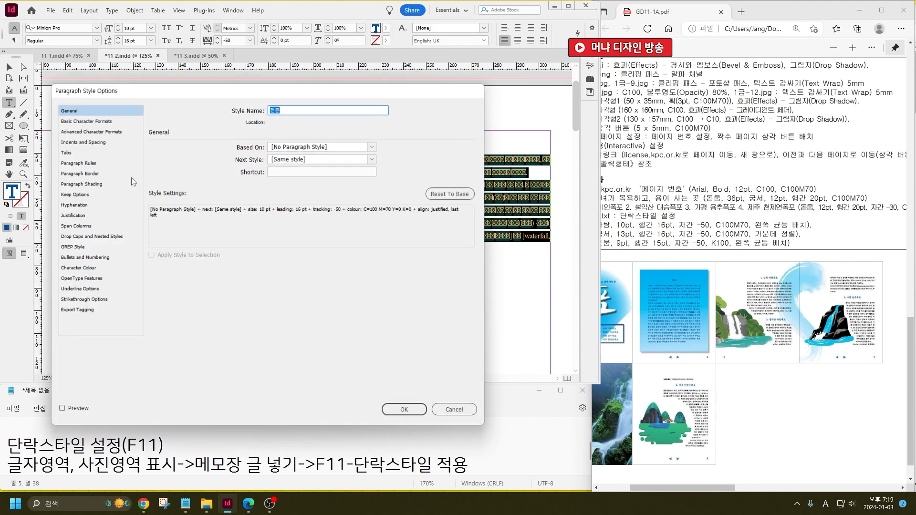
{"action": "left_click", "coordinate": [88, 122]}
{"action": "left_click", "coordinate": [247, 152]}
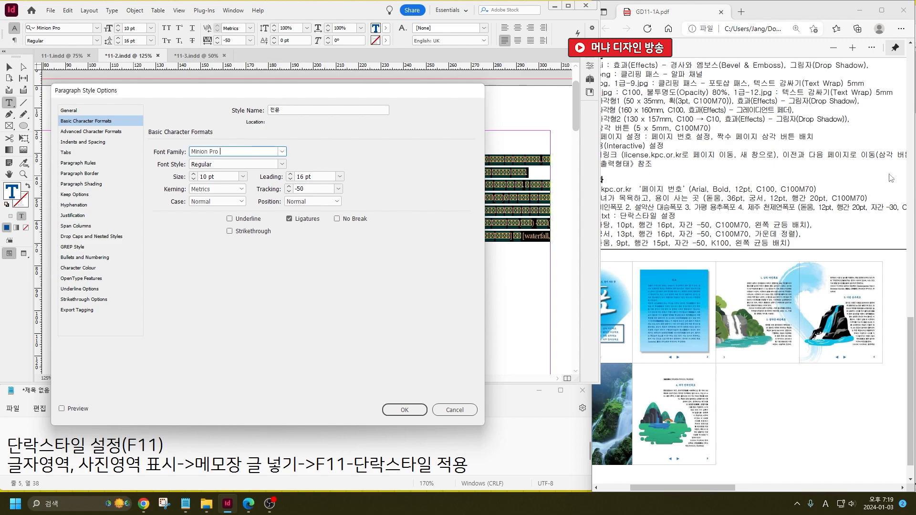
{"action": "left_click_drag", "start_coordinate": [713, 489], "coordinate": [708, 492]}
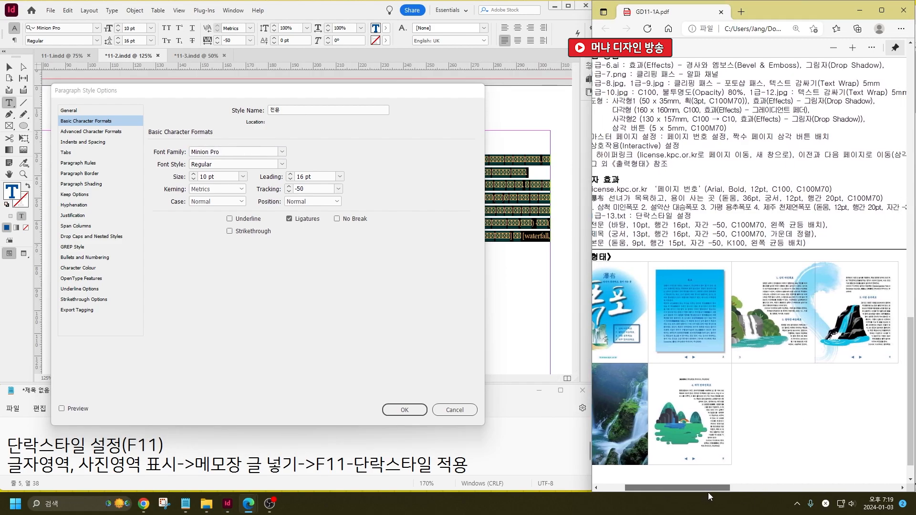
{"action": "left_click", "coordinate": [229, 150]}
{"action": "key", "text": "Hangul"}
{"action": "type", "text": "ㅂ"}
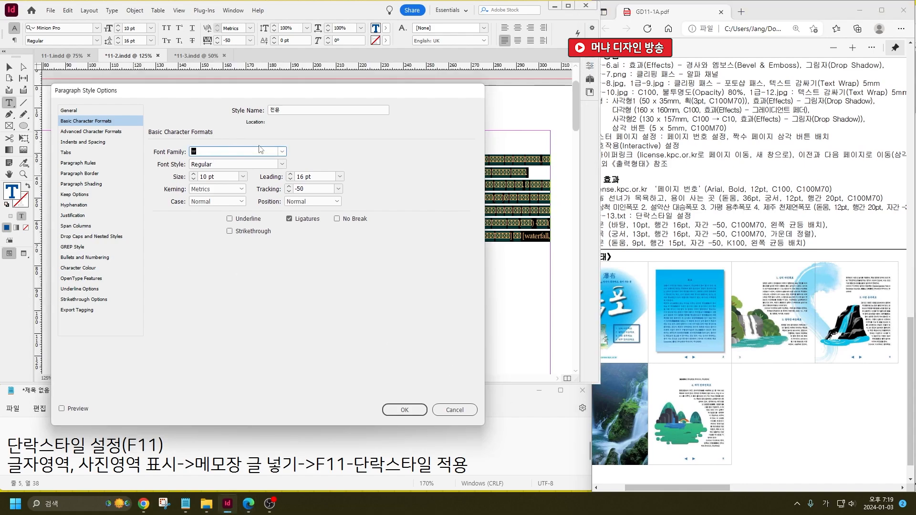
{"action": "type", "text": "Batang"}
{"action": "key", "text": "Tab"}
{"action": "key", "text": "Tab"}
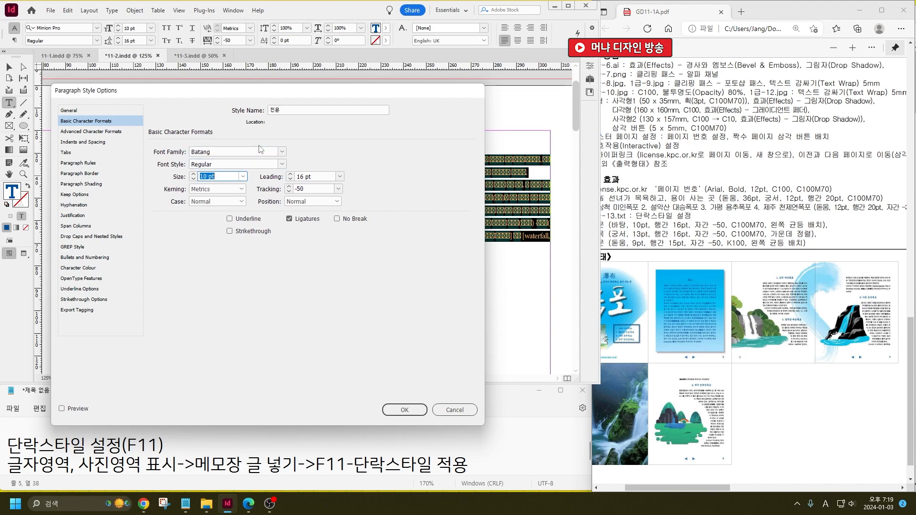
{"action": "key", "text": "Return"}
{"action": "left_click", "coordinate": [395, 218]}
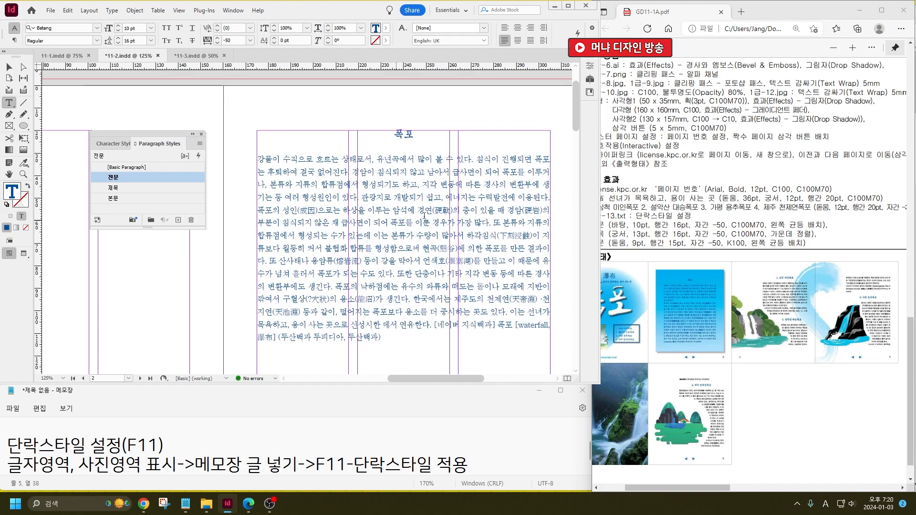
Delete the bracketed label from the 1. 삼척 미인폭포 heading on the next spread and apply the 제목 paragraph style.
{"action": "scroll", "coordinate": [423, 218], "scroll_direction": "down", "scroll_amount": 5}
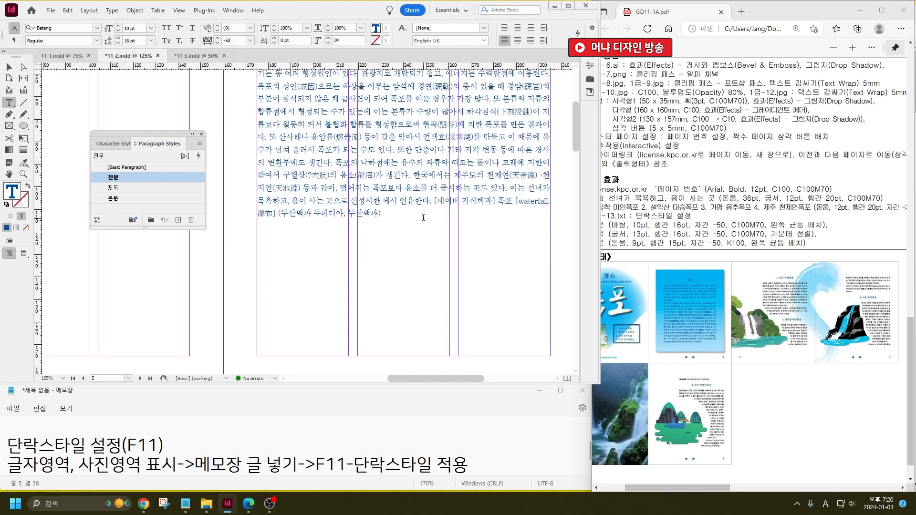
{"action": "scroll", "coordinate": [423, 218], "scroll_direction": "down", "scroll_amount": 10}
{"action": "left_click_drag", "start_coordinate": [423, 384], "coordinate": [376, 384]}
{"action": "left_click", "coordinate": [275, 156]}
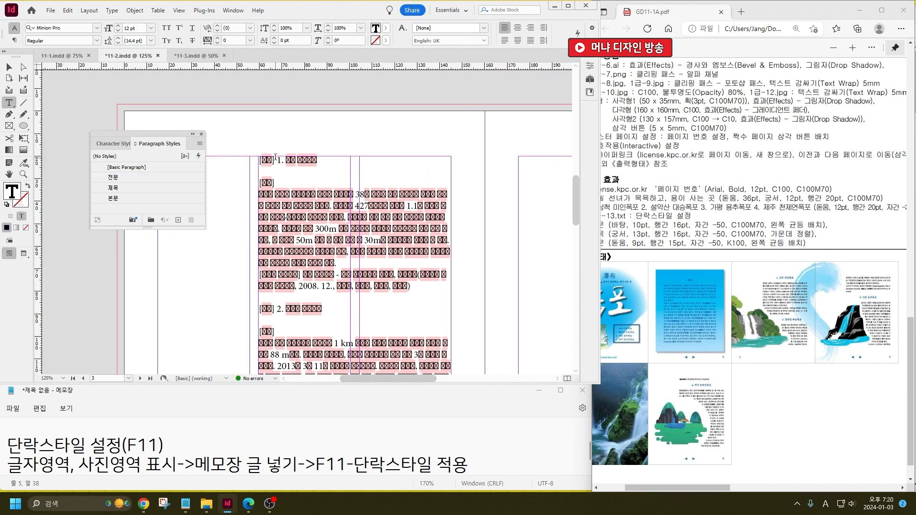
{"action": "left_click_drag", "start_coordinate": [276, 157], "coordinate": [258, 159]}
{"action": "key", "text": "BackSpace"}
{"action": "triple_click", "coordinate": [303, 162]}
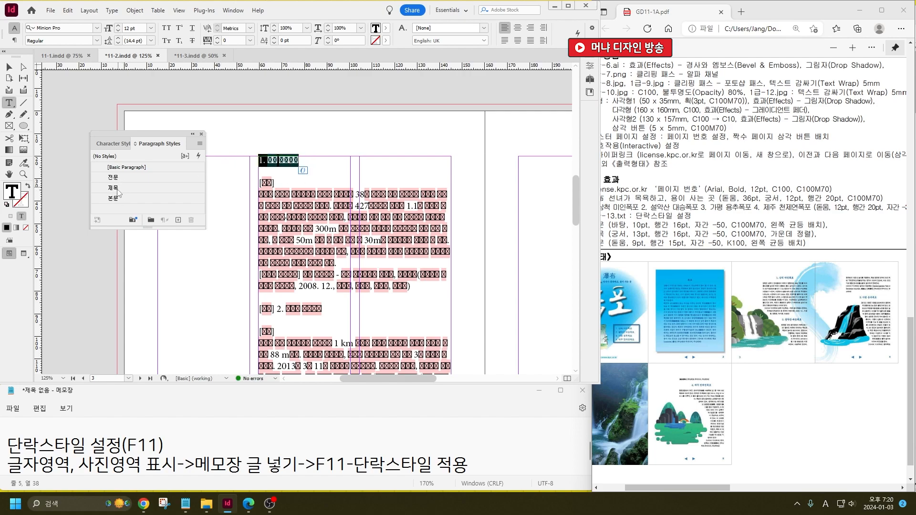
{"action": "left_click", "coordinate": [118, 189]}
Delete the bracketed label below the 삼척 미인폭포 heading and apply the 본문 paragraph style from there to the story's end.
{"action": "left_click_drag", "start_coordinate": [279, 182], "coordinate": [256, 184]}
{"action": "key", "text": "BackSpace"}
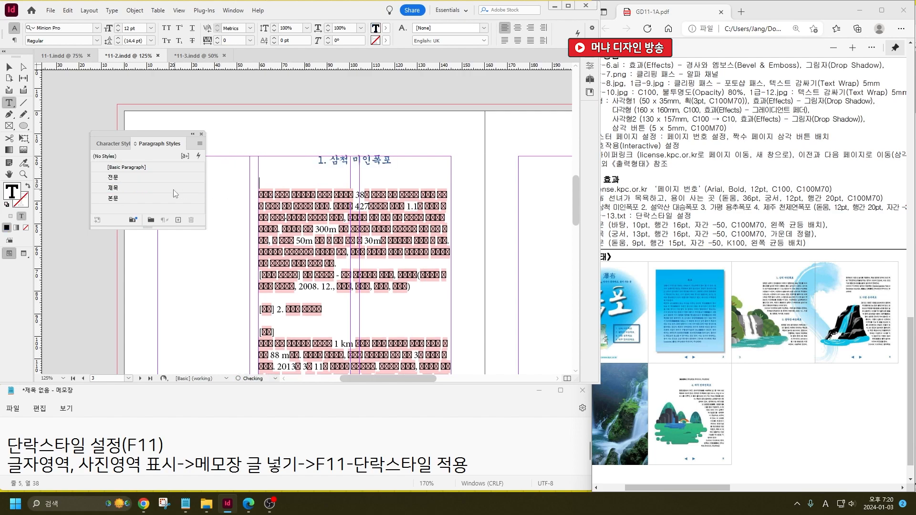
{"action": "key", "text": "Delete"}
{"action": "key", "text": "ctrl+shift+End"}
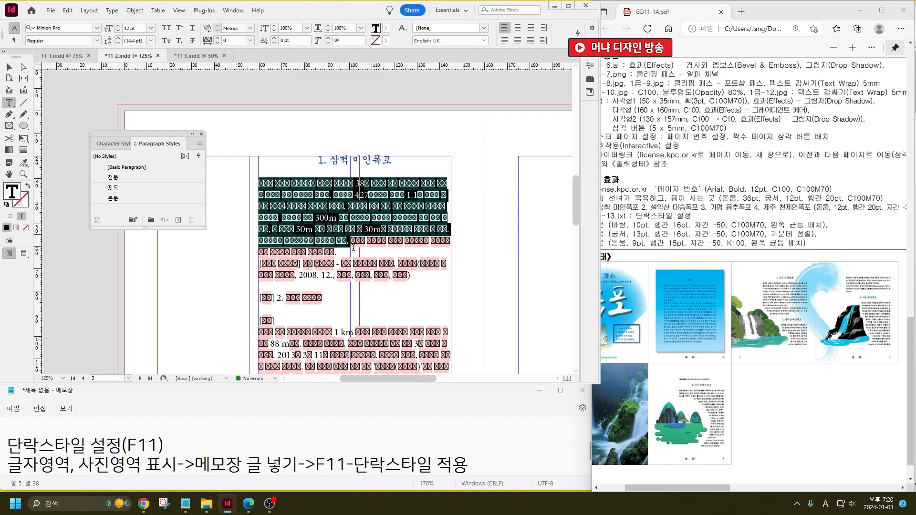
{"action": "left_click_drag", "start_coordinate": [598, 126], "coordinate": [224, 240]}
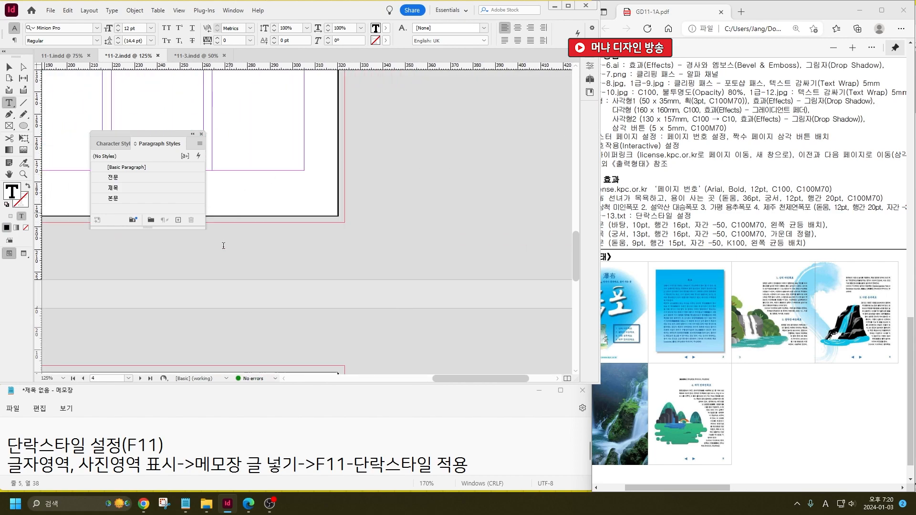
{"action": "scroll", "coordinate": [256, 278], "scroll_direction": "up", "scroll_amount": 4}
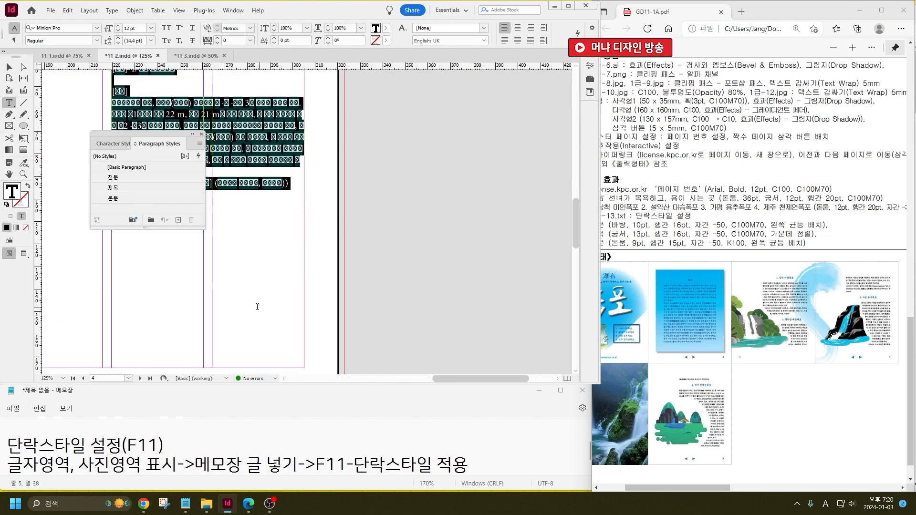
{"action": "left_click", "coordinate": [118, 199]}
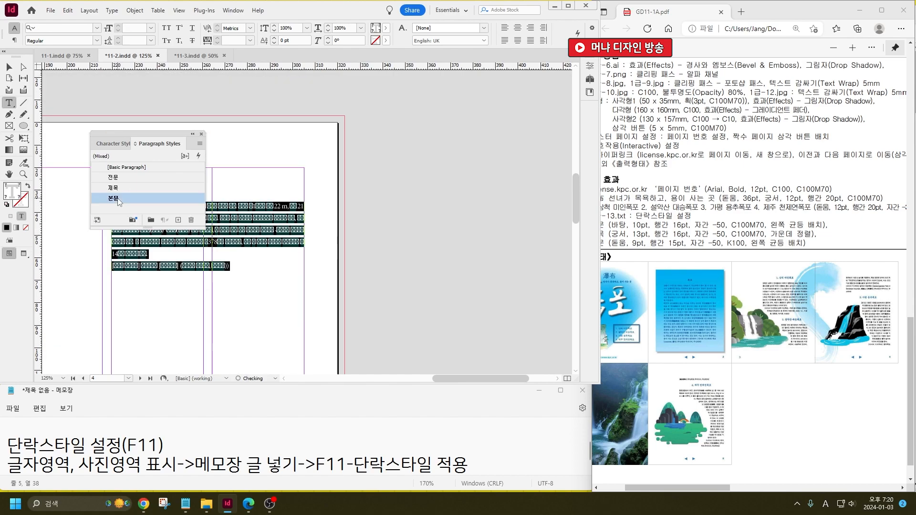
{"action": "left_click", "coordinate": [153, 198]}
{"action": "left_click", "coordinate": [242, 206]}
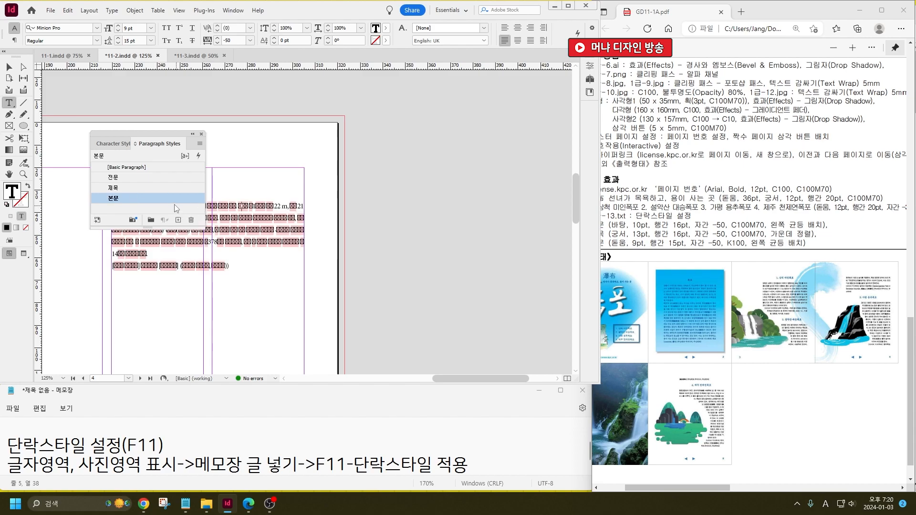
Set the font family of the 본문 paragraph style to Dotum.
{"action": "double_click", "coordinate": [178, 197]}
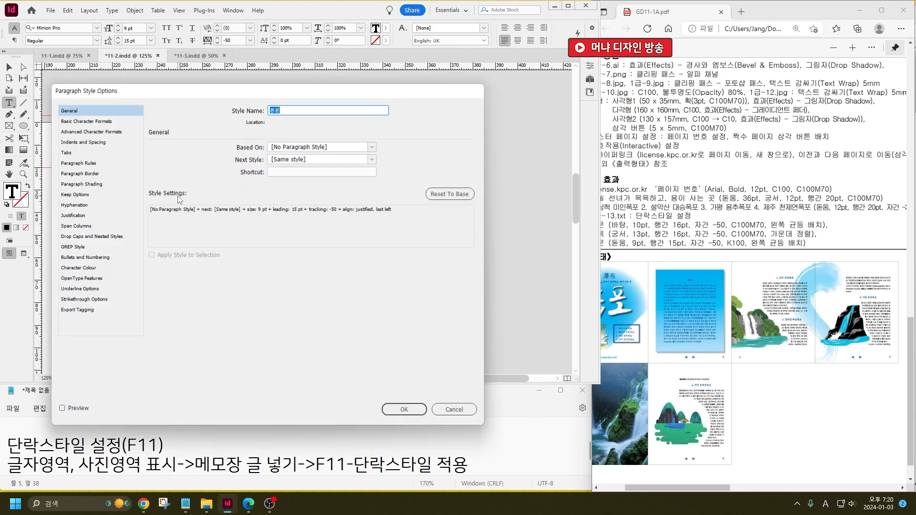
{"action": "left_click", "coordinate": [97, 123]}
{"action": "left_click", "coordinate": [242, 151]}
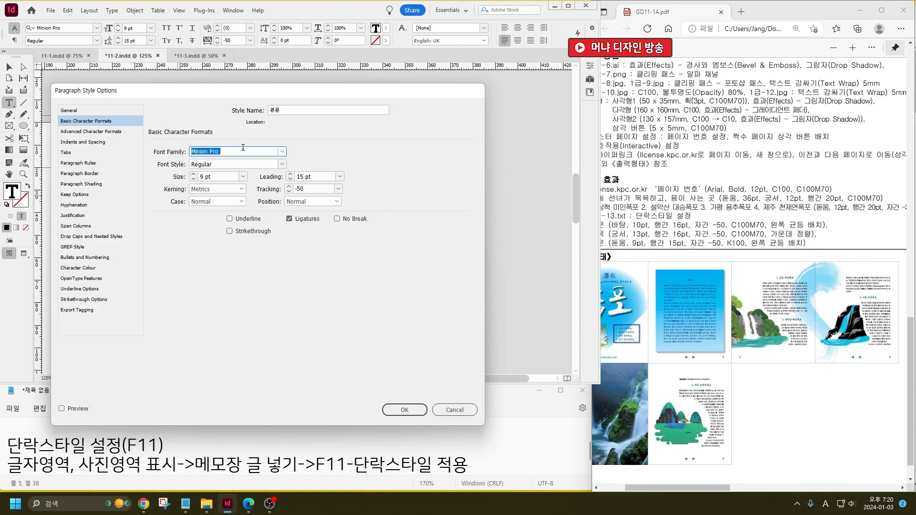
{"action": "type", "text": "바"}
{"action": "key", "text": "Return"}
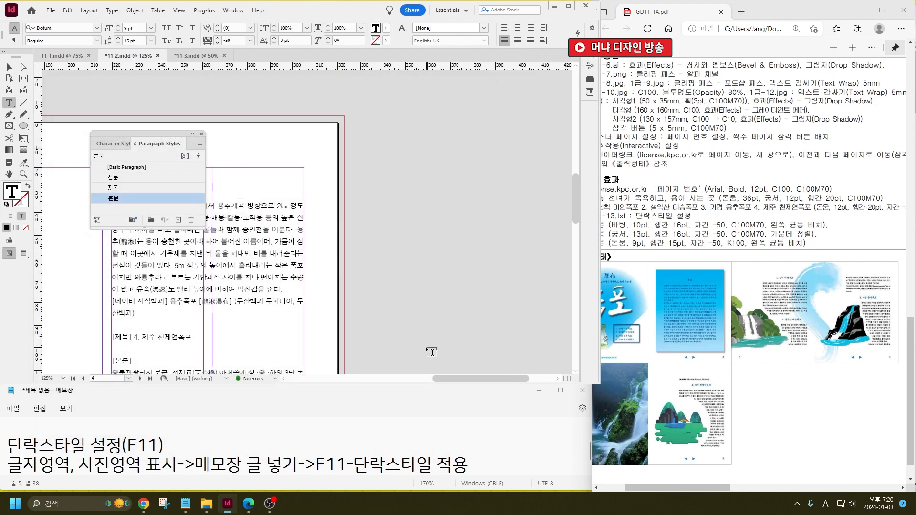
Apply the 제목 paragraph style to the 1. 삼척 미인폭포 heading.
{"action": "scroll", "coordinate": [443, 292], "scroll_direction": "down", "scroll_amount": 3}
{"action": "scroll", "coordinate": [198, 268], "scroll_direction": "up", "scroll_amount": 2}
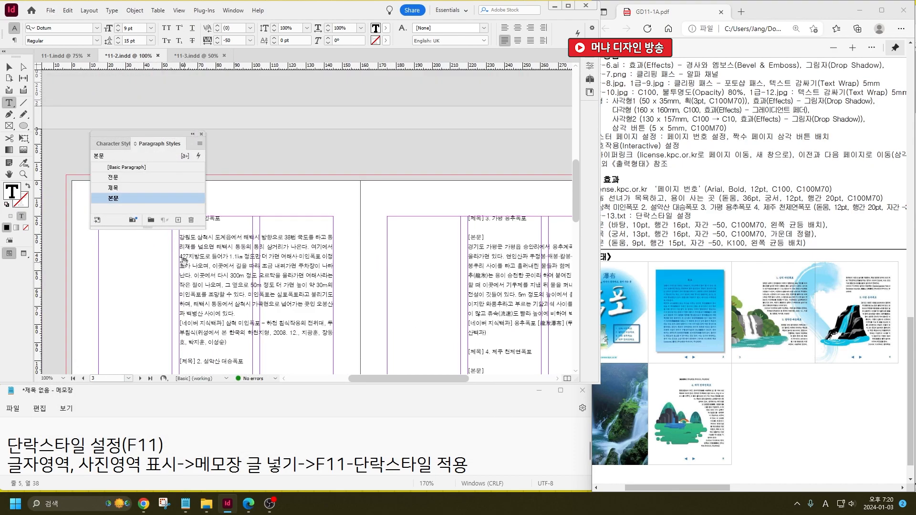
{"action": "scroll", "coordinate": [184, 260], "scroll_direction": "up", "scroll_amount": 2}
{"action": "triple_click", "coordinate": [241, 256]}
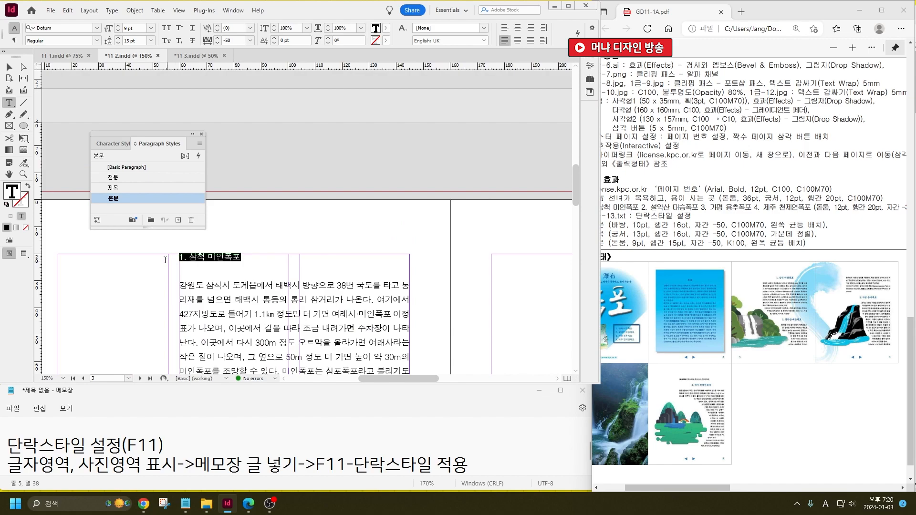
{"action": "left_click", "coordinate": [125, 188]}
Delete the bracketed labels beside and below the 2. 설악산 대승폭포 heading and apply the 제목 paragraph style to the heading.
{"action": "scroll", "coordinate": [286, 234], "scroll_direction": "down", "scroll_amount": 3}
{"action": "scroll", "coordinate": [333, 235], "scroll_direction": "down", "scroll_amount": 1}
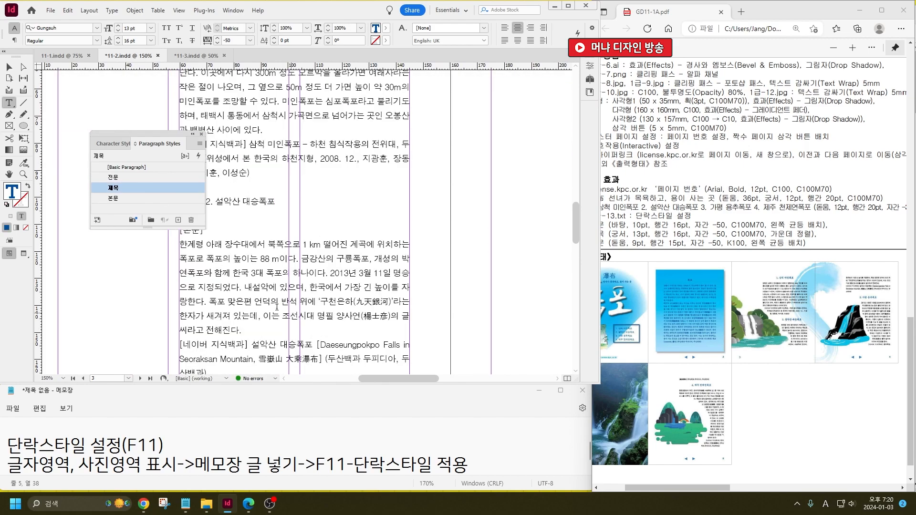
{"action": "left_click", "coordinate": [205, 304]}
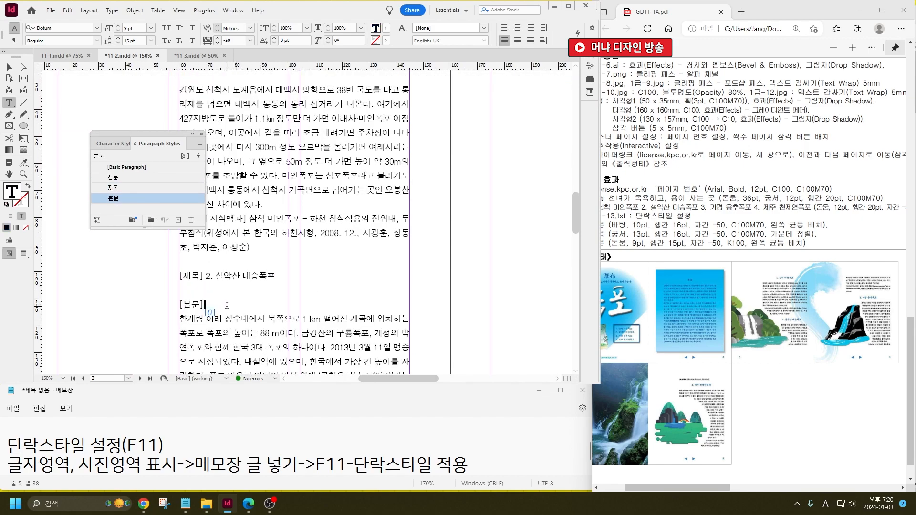
{"action": "left_click_drag", "start_coordinate": [240, 304], "coordinate": [154, 306]}
{"action": "key", "text": "BackSpace"}
{"action": "key", "text": "BackSpace"}
{"action": "left_click_drag", "start_coordinate": [206, 277], "coordinate": [178, 278]}
{"action": "key", "text": "BackSpace"}
{"action": "left_click_drag", "start_coordinate": [250, 277], "coordinate": [178, 277]}
{"action": "left_click", "coordinate": [114, 188]}
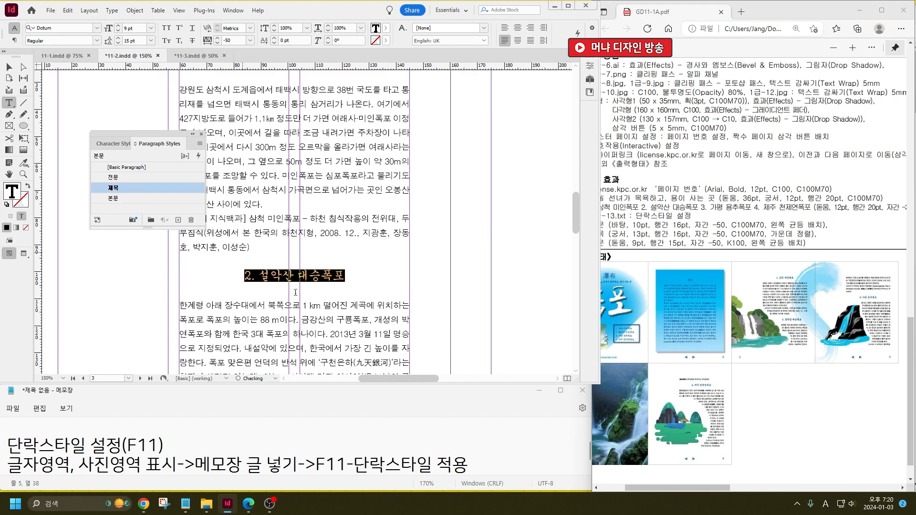
Delete the bracketed label from the 3. 가평 용추폭포 heading and apply the 제목 paragraph style to it.
{"action": "scroll", "coordinate": [391, 292], "scroll_direction": "down", "scroll_amount": 5}
{"action": "scroll", "coordinate": [268, 315], "scroll_direction": "up", "scroll_amount": 1}
{"action": "left_click", "coordinate": [203, 288]}
{"action": "left_click_drag", "start_coordinate": [209, 289], "coordinate": [241, 289]}
{"action": "key", "text": "BackSpace"}
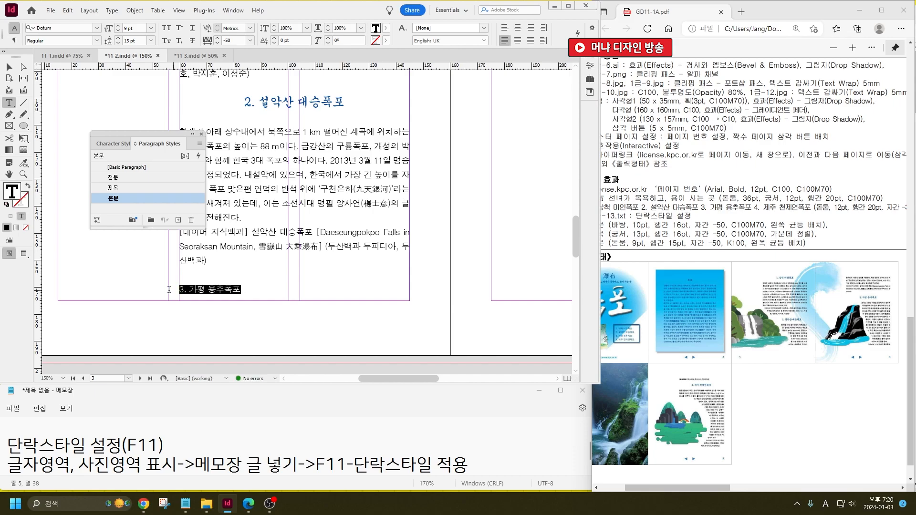
{"action": "left_click", "coordinate": [115, 188]}
Delete the bracketed 본문 label and its line break above the 용추폭포 text on the facing page.
{"action": "left_click_drag", "start_coordinate": [423, 378], "coordinate": [463, 372]}
{"action": "scroll", "coordinate": [481, 290], "scroll_direction": "up", "scroll_amount": 3}
{"action": "left_click_drag", "start_coordinate": [329, 196], "coordinate": [298, 196]}
{"action": "key", "text": "BackSpace"}
{"action": "key", "text": "Delete"}
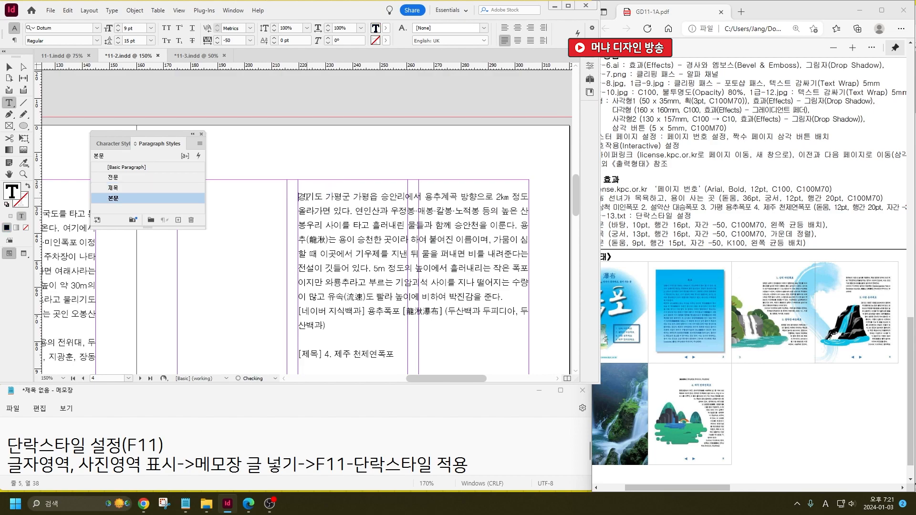
Delete the bracketed labels beside and below the 4. 제주 천제연폭포 heading and apply the 제목 paragraph style to the heading.
{"action": "scroll", "coordinate": [319, 243], "scroll_direction": "down", "scroll_amount": 3}
{"action": "left_click_drag", "start_coordinate": [322, 253], "coordinate": [298, 255]}
{"action": "key", "text": "BackSpace"}
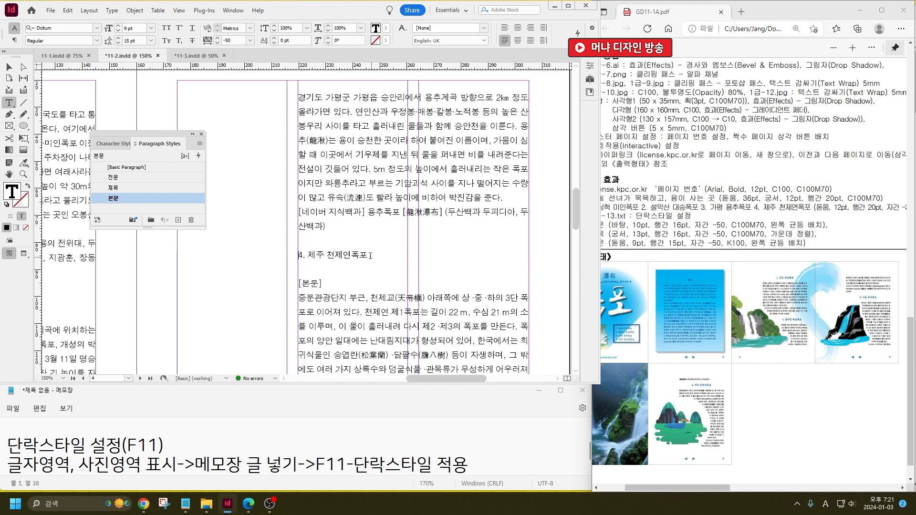
{"action": "left_click_drag", "start_coordinate": [371, 255], "coordinate": [282, 258]}
{"action": "left_click", "coordinate": [124, 188]}
{"action": "left_click_drag", "start_coordinate": [324, 285], "coordinate": [282, 293]}
{"action": "key", "text": "Delete"}
{"action": "key", "text": "Delete"}
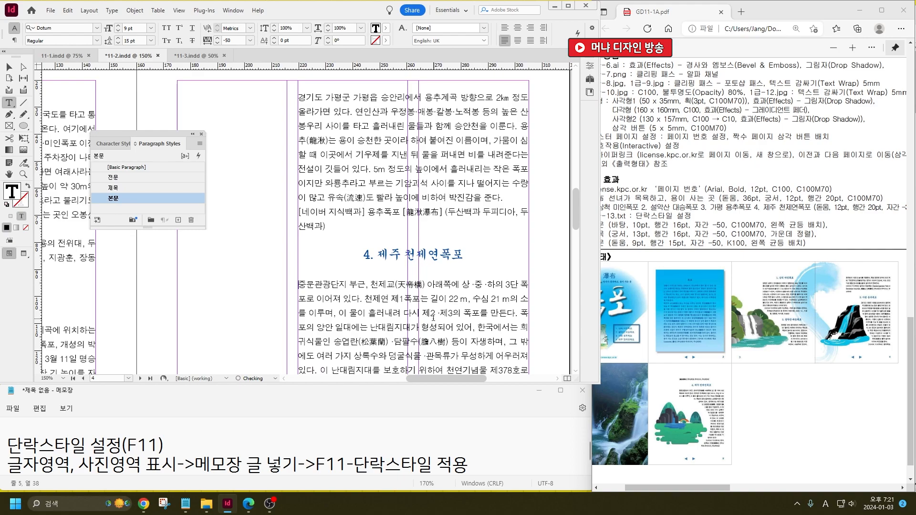
{"action": "scroll", "coordinate": [433, 317], "scroll_direction": "down", "scroll_amount": 15}
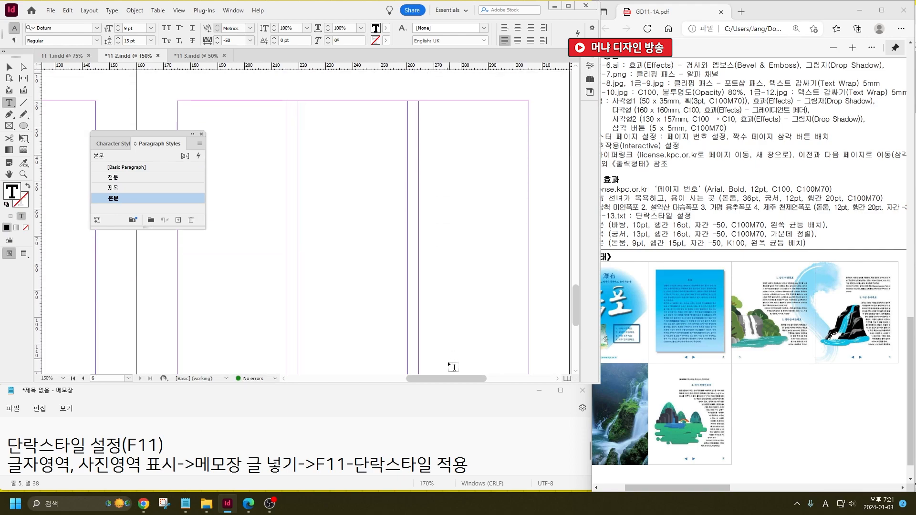
{"action": "left_click_drag", "start_coordinate": [447, 378], "coordinate": [403, 379]}
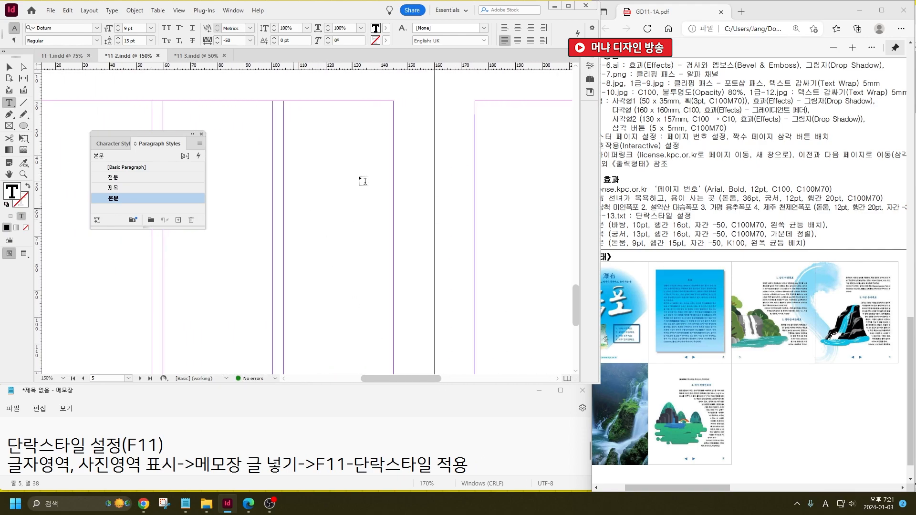
{"action": "left_click", "coordinate": [760, 328]}
{"action": "key", "text": "ctrl"}
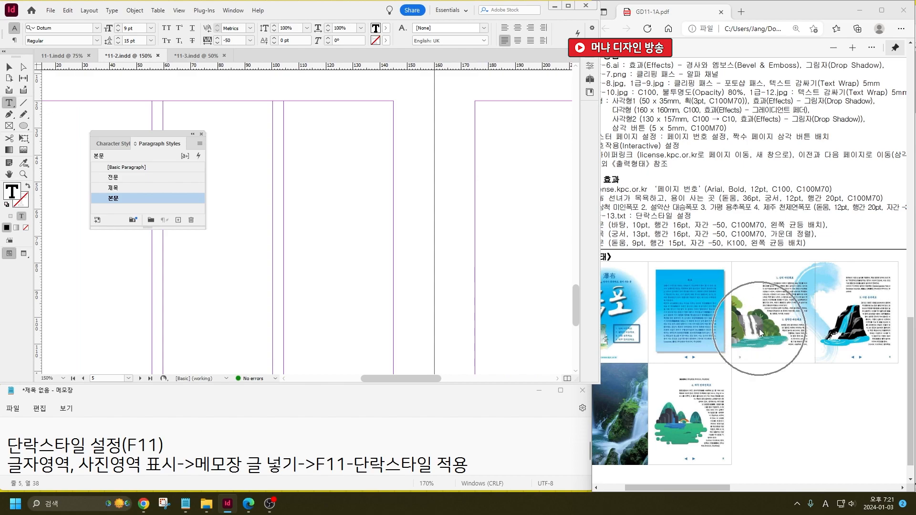
Switch to 11-3.indd and apply the 전문 paragraph style to the whole two-column story on the first page.
{"action": "left_click", "coordinate": [197, 56]}
{"action": "scroll", "coordinate": [726, 482], "scroll_direction": "down", "scroll_amount": 1}
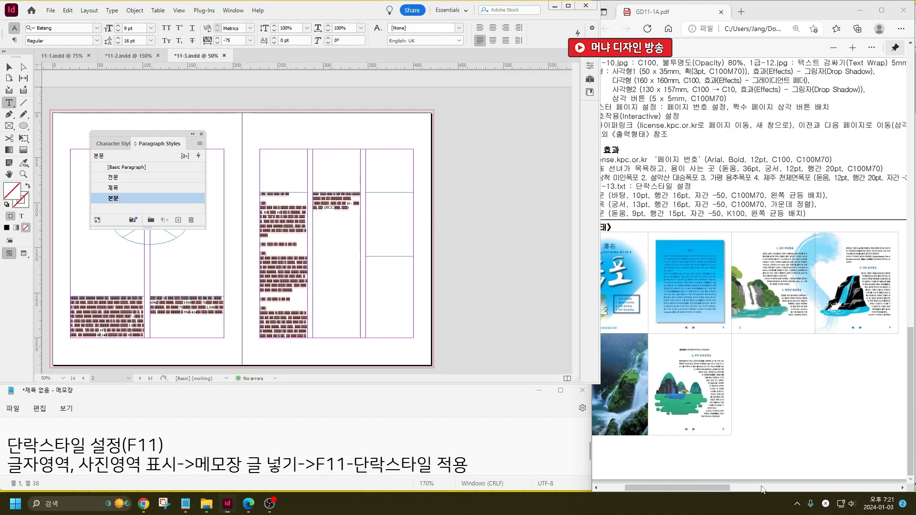
{"action": "left_click_drag", "start_coordinate": [714, 488], "coordinate": [839, 477]}
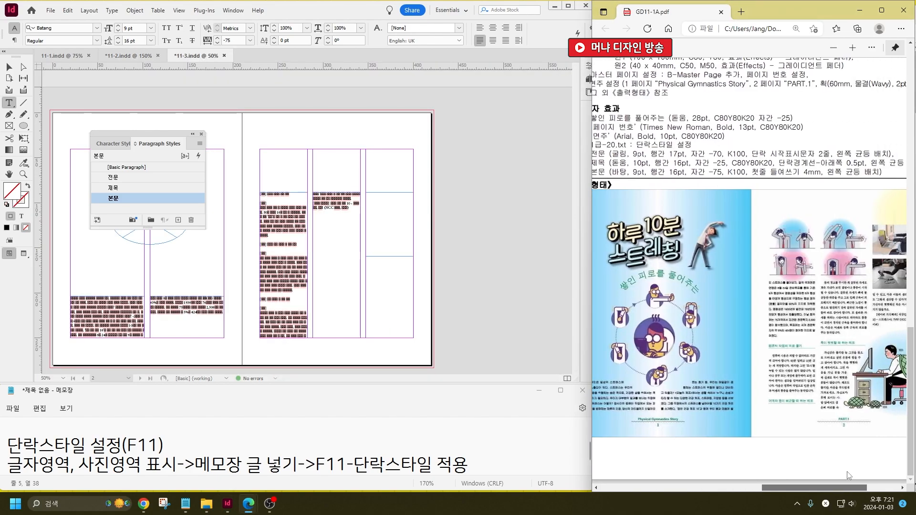
{"action": "left_click", "coordinate": [128, 321]}
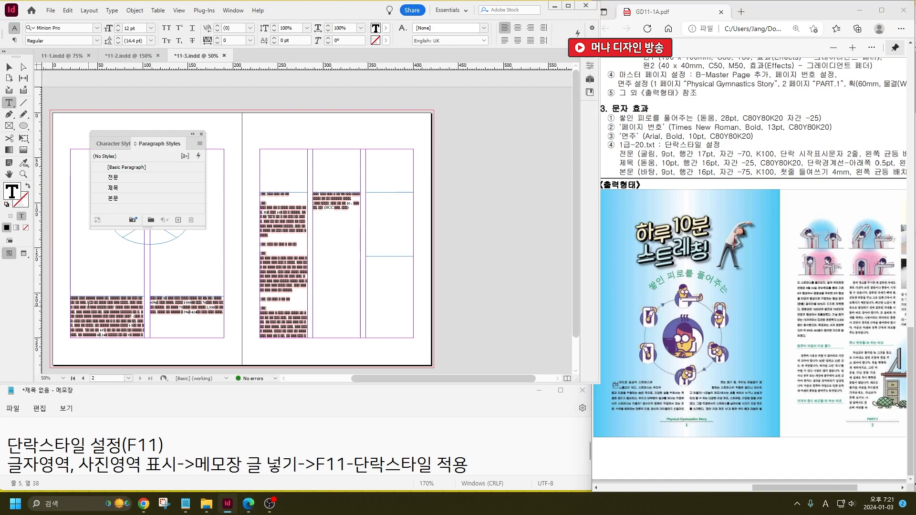
{"action": "key", "text": "ctrl+a"}
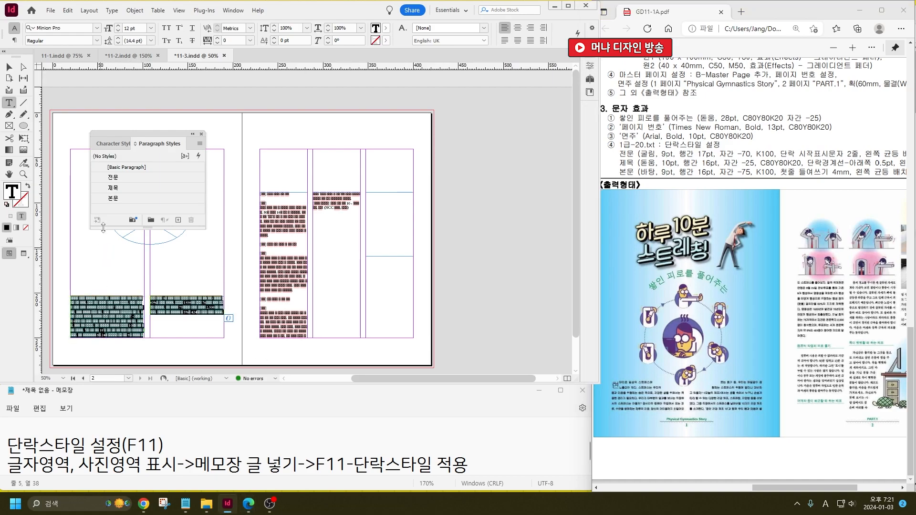
{"action": "left_click", "coordinate": [114, 178]}
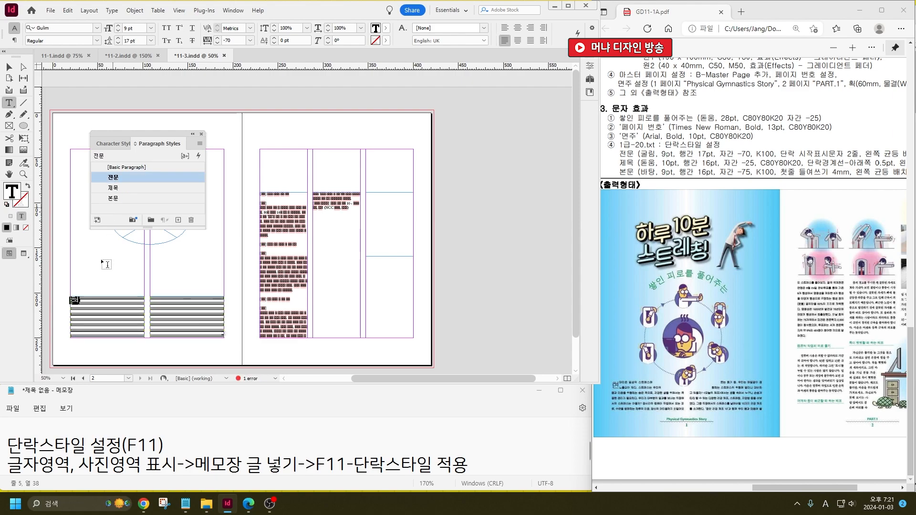
Apply the 본문 paragraph style to the entire story on the second page.
{"action": "left_click", "coordinate": [87, 311]}
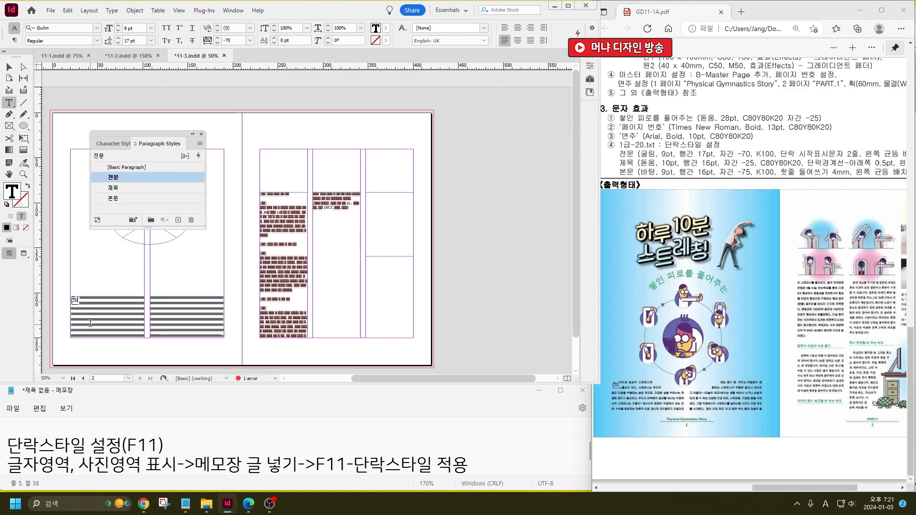
{"action": "scroll", "coordinate": [90, 322], "scroll_direction": "up", "scroll_amount": 3}
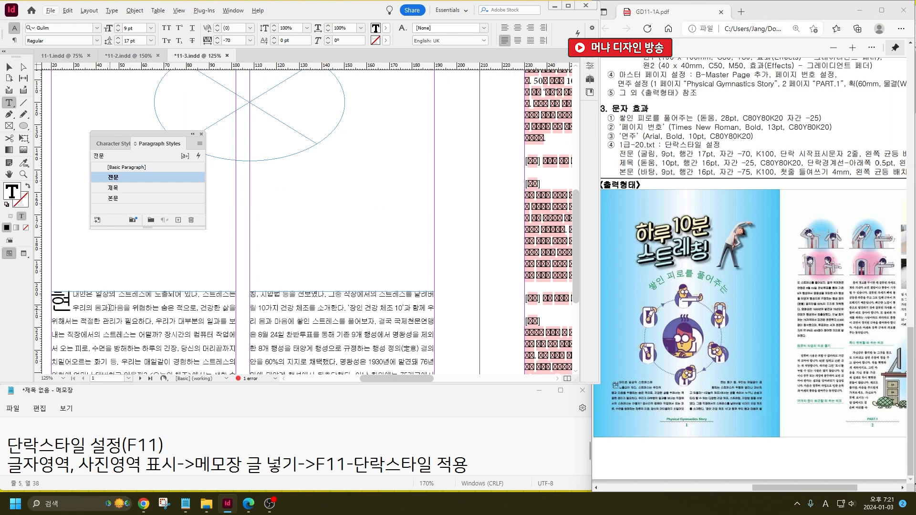
{"action": "scroll", "coordinate": [107, 309], "scroll_direction": "down", "scroll_amount": 2}
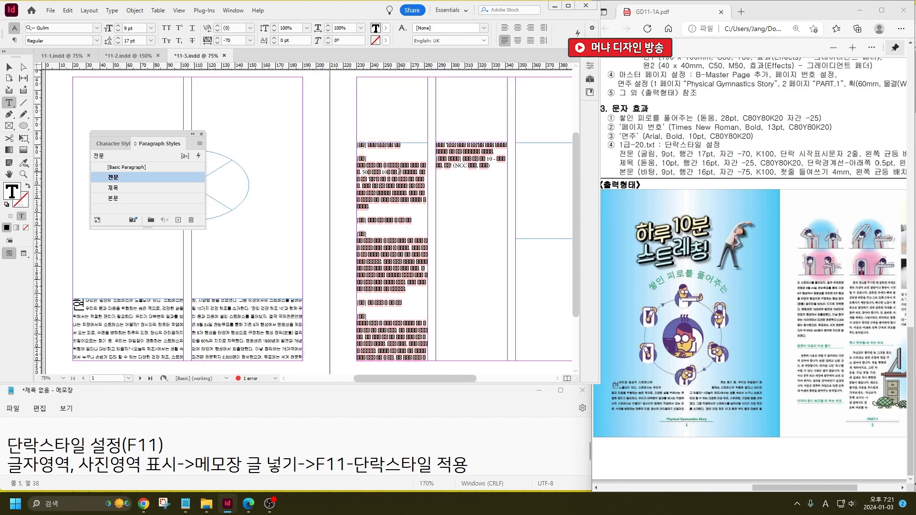
{"action": "key", "text": "ctrl+a"}
{"action": "left_click", "coordinate": [131, 198]}
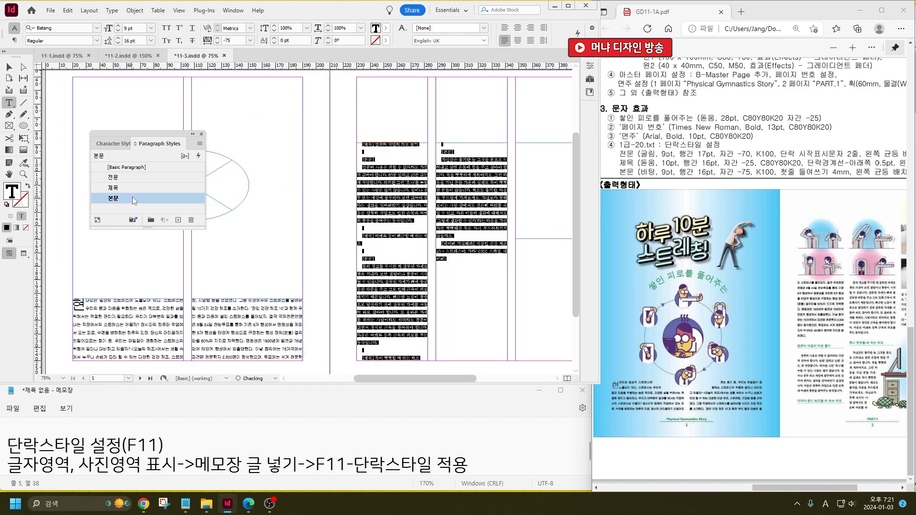
Delete the bracketed labels beside and below the 컴퓨터 작업의 피로 풀기 heading and apply the 제목 paragraph style to the heading.
{"action": "left_click", "coordinate": [361, 183]}
{"action": "scroll", "coordinate": [386, 141], "scroll_direction": "up", "scroll_amount": 3}
{"action": "left_click_drag", "start_coordinate": [364, 149], "coordinate": [337, 148]}
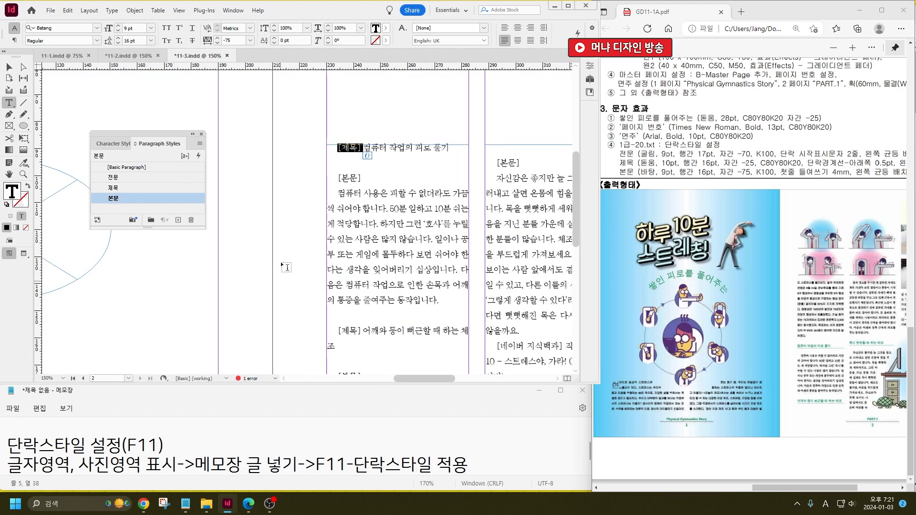
{"action": "key", "text": "BackSpace"}
{"action": "key", "text": "shift+End"}
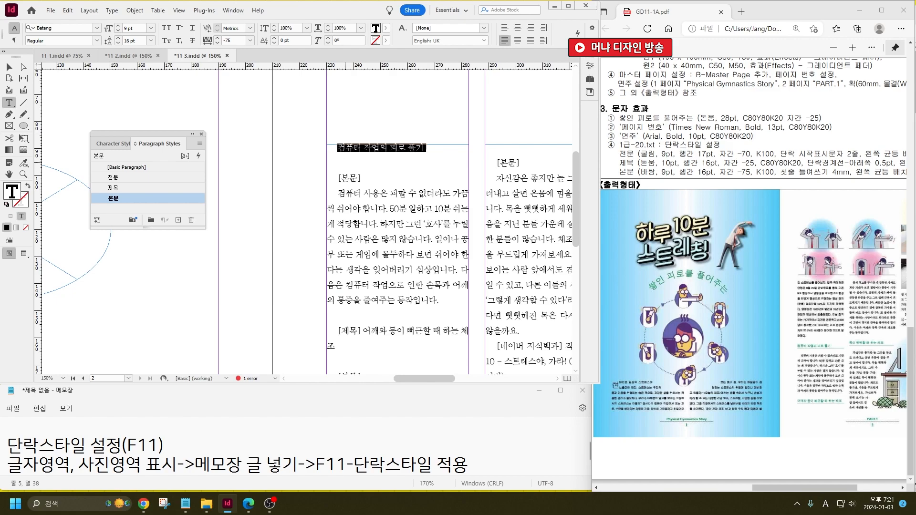
{"action": "left_click", "coordinate": [116, 189]}
{"action": "key", "text": "Down"}
{"action": "key", "text": "shift+Home"}
{"action": "key", "text": "BackSpace"}
{"action": "key", "text": "Delete"}
Delete the bracketed labels beside and below the 어깨와 등이 뻐근할 때 하는 체조 heading and apply the 제목 paragraph style to the heading.
{"action": "scroll", "coordinate": [357, 295], "scroll_direction": "down", "scroll_amount": 1}
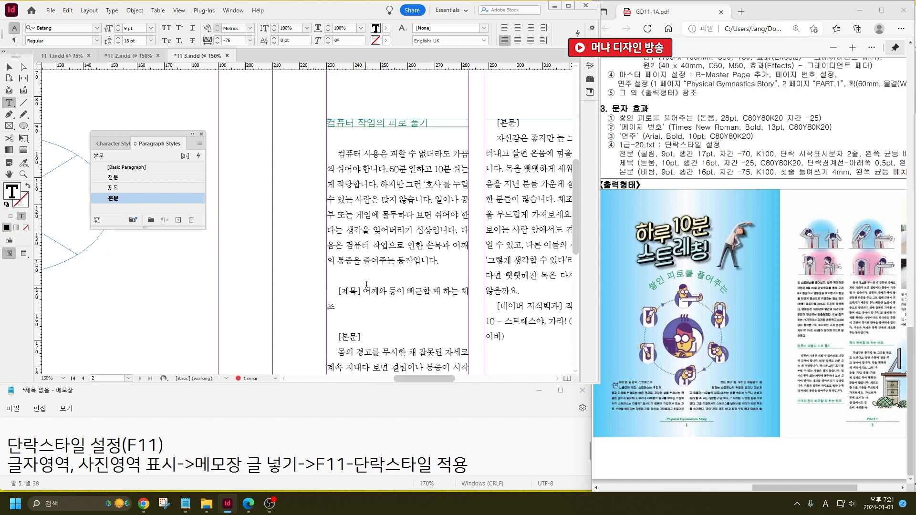
{"action": "left_click_drag", "start_coordinate": [364, 291], "coordinate": [324, 292]}
{"action": "key", "text": "BackSpace"}
{"action": "key", "text": "shift+End"}
{"action": "left_click", "coordinate": [122, 188]}
{"action": "left_click_drag", "start_coordinate": [363, 322], "coordinate": [332, 323]}
{"action": "key", "text": "BackSpace"}
{"action": "key", "text": "BackSpace"}
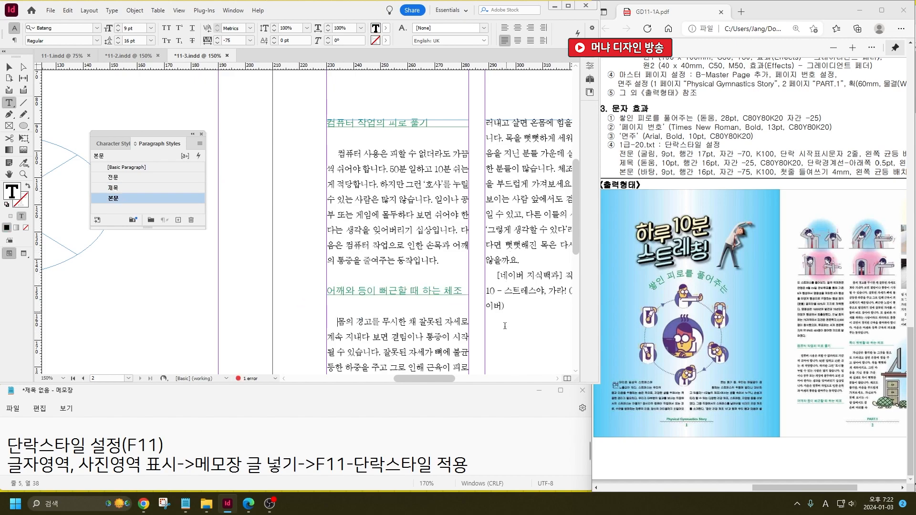
Delete the bracketed labels beside and below the 목이 뻣뻣할 때 하는 체조 heading and apply the 제목 paragraph style to the heading.
{"action": "left_click_drag", "start_coordinate": [442, 381], "coordinate": [460, 380]}
{"action": "scroll", "coordinate": [328, 262], "scroll_direction": "down", "scroll_amount": 4}
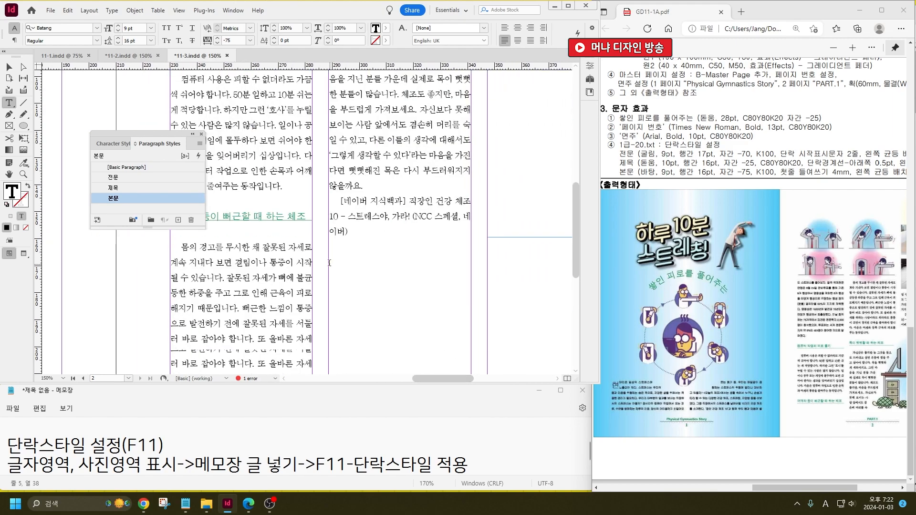
{"action": "left_click_drag", "start_coordinate": [205, 310], "coordinate": [297, 307]}
{"action": "left_click_drag", "start_coordinate": [175, 311], "coordinate": [199, 301]}
{"action": "key", "text": "BackSpace"}
{"action": "triple_click", "coordinate": [226, 302]}
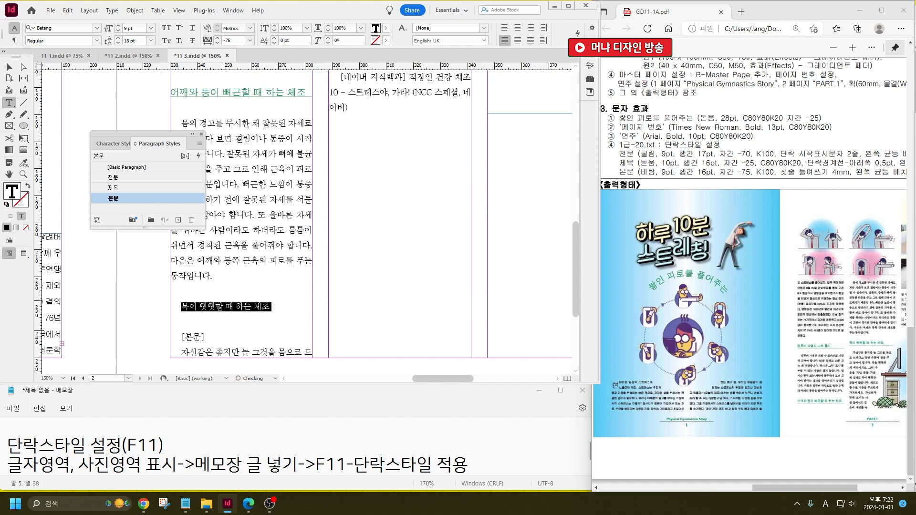
{"action": "left_click", "coordinate": [124, 188]}
{"action": "left_click", "coordinate": [179, 337]}
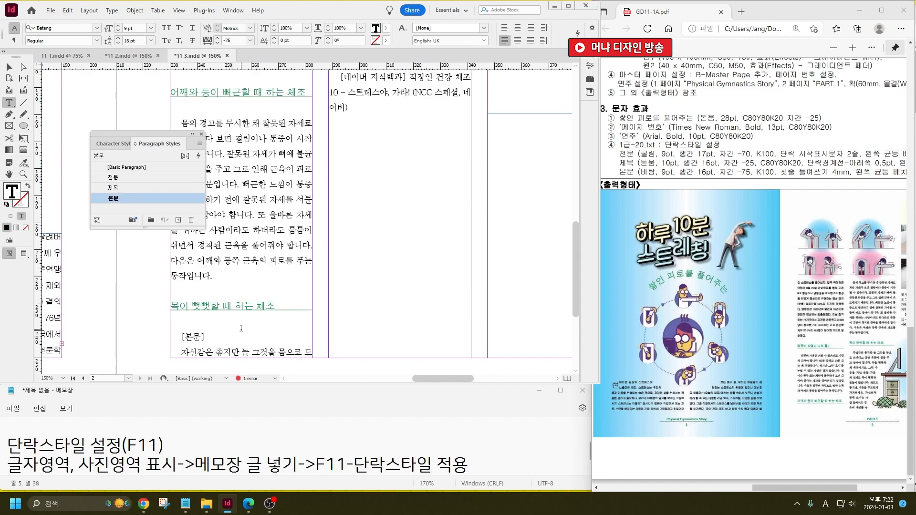
{"action": "left_click_drag", "start_coordinate": [204, 338], "coordinate": [168, 340]}
{"action": "key", "text": "Delete"}
Review the styled headings and body text across both pages of the stretching spread.
{"action": "scroll", "coordinate": [307, 297], "scroll_direction": "up", "scroll_amount": 10}
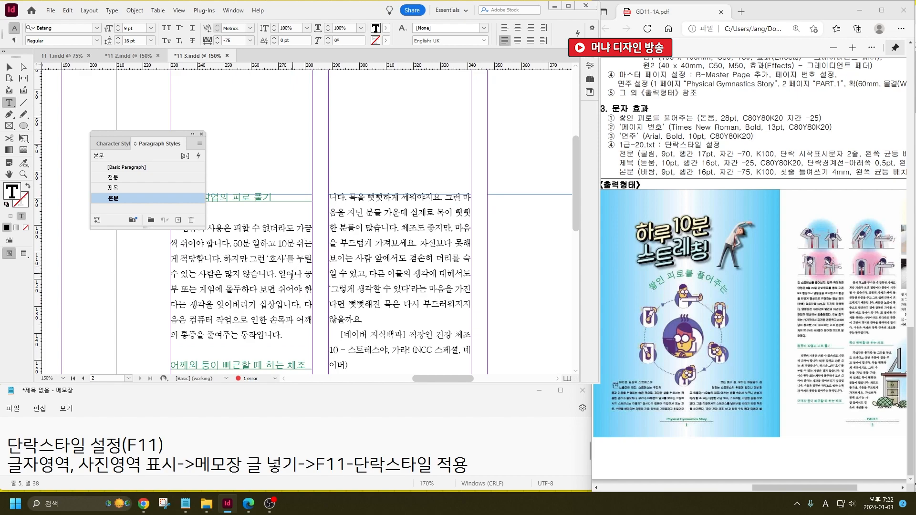
{"action": "scroll", "coordinate": [306, 256], "scroll_direction": "down", "scroll_amount": 3}
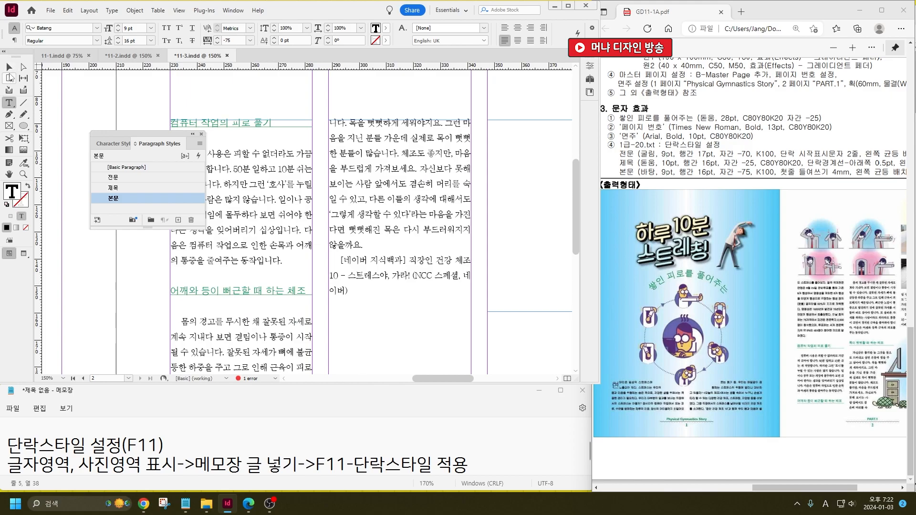
{"action": "left_click", "coordinate": [7, 66]}
{"action": "key", "text": "ctrl+minus"}
{"action": "key", "text": "ctrl+minus"}
{"action": "key", "text": "ctrl+minus"}
{"action": "key", "text": "ctrl+equal"}
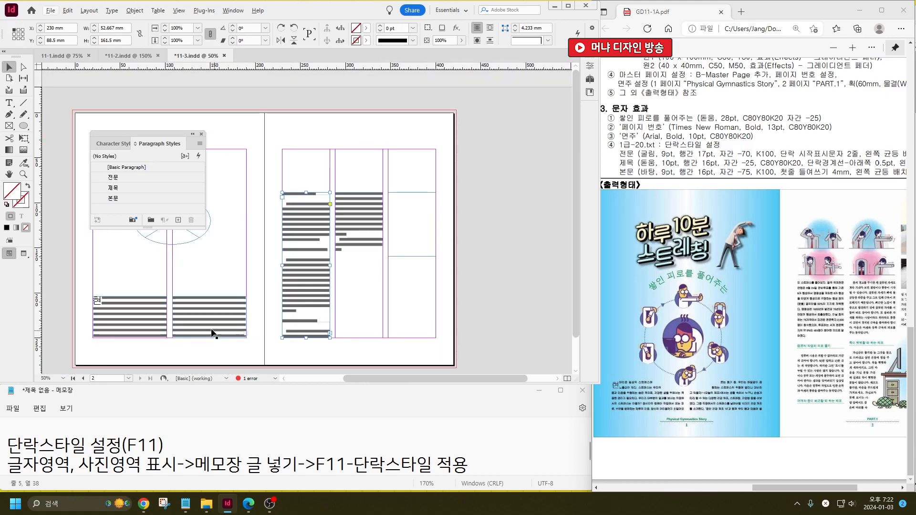
{"action": "key", "text": "ctrl+minus"}
{"action": "key", "text": "ctrl+minus"}
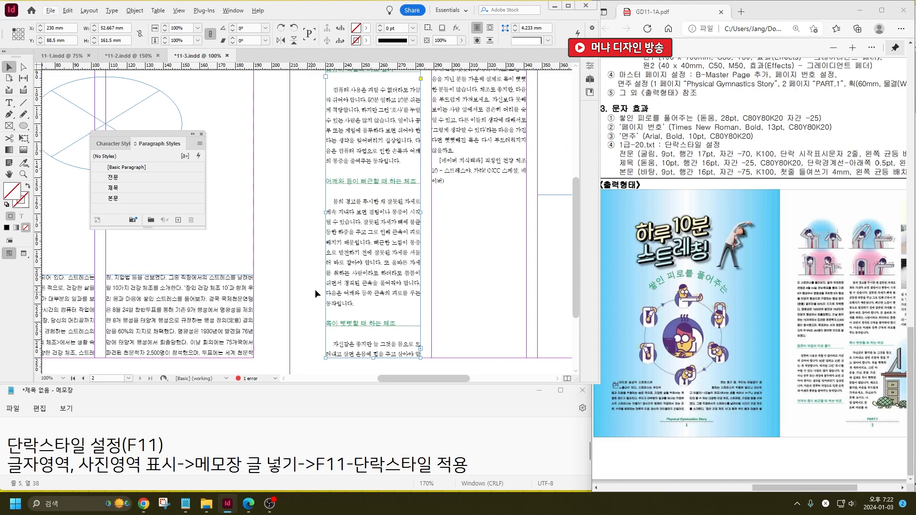
Shorten the first column's body text frame on page 2 from its upper edge to 65 mm high.
{"action": "key", "text": "ctrl+equal"}
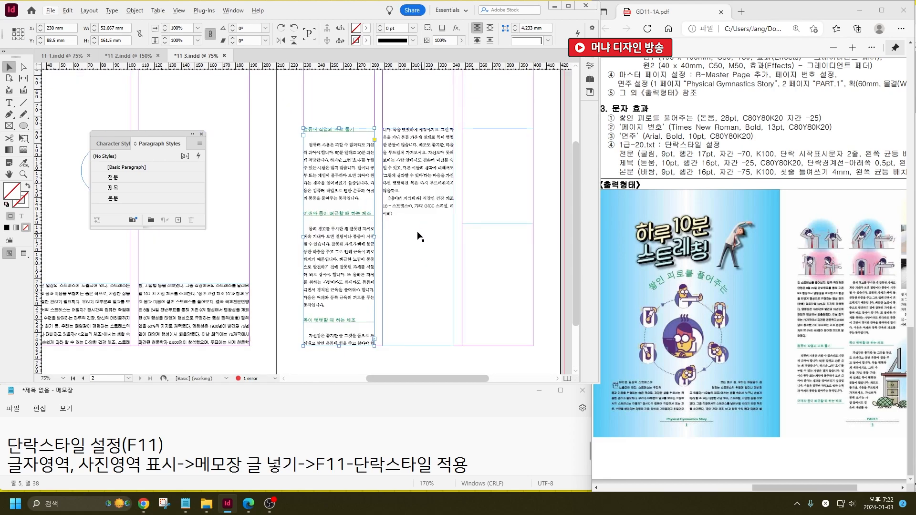
{"action": "left_click", "coordinate": [331, 113]}
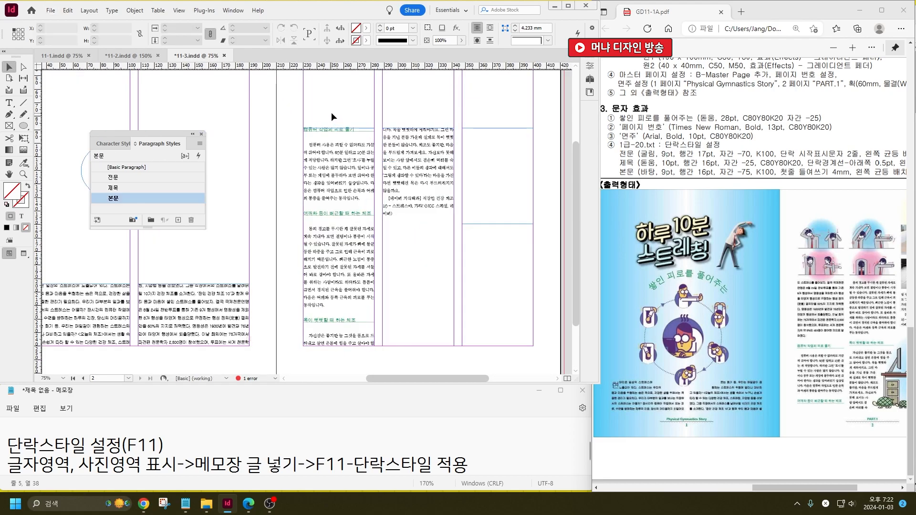
{"action": "left_click_drag", "start_coordinate": [325, 112], "coordinate": [354, 172]}
{"action": "left_click_drag", "start_coordinate": [340, 128], "coordinate": [339, 259]}
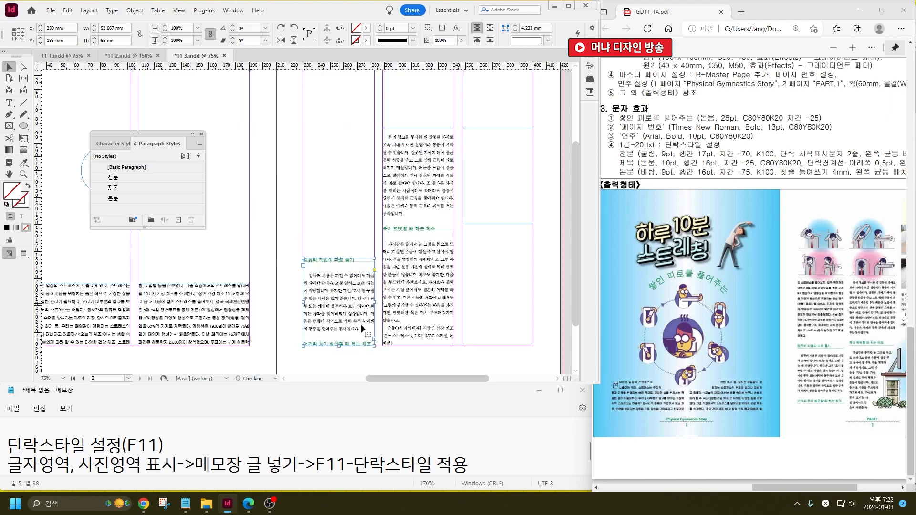
Thread the overset text from page 1 into a new 52.667 × 86.5 mm frame above the first column's body text on page 2.
{"action": "left_click", "coordinate": [227, 332]}
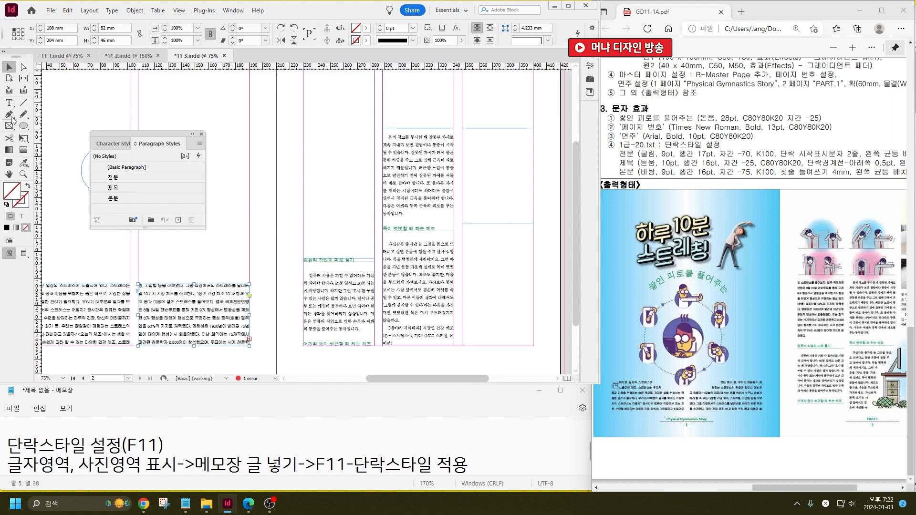
{"action": "left_click", "coordinate": [23, 67]}
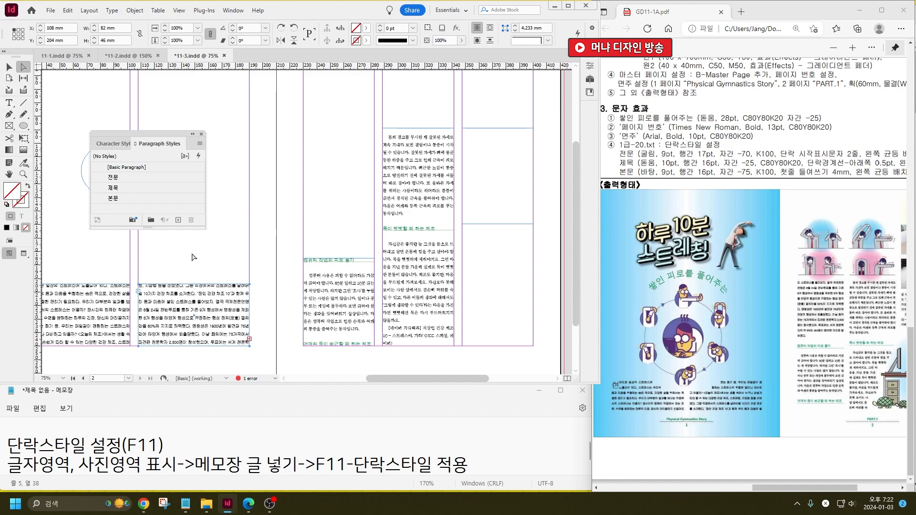
{"action": "left_click", "coordinate": [249, 339]}
{"action": "left_click", "coordinate": [305, 133]}
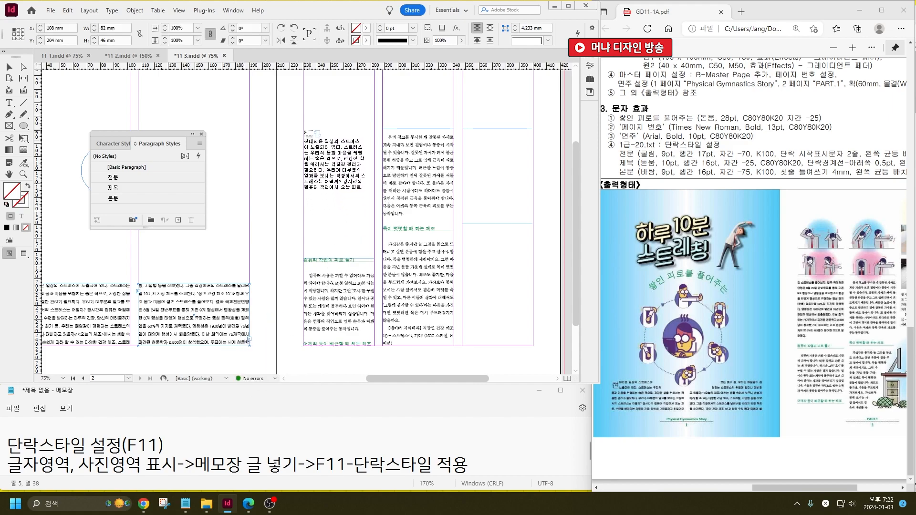
{"action": "key", "text": "ctrl+z"}
{"action": "left_click_drag", "start_coordinate": [303, 128], "coordinate": [375, 246]}
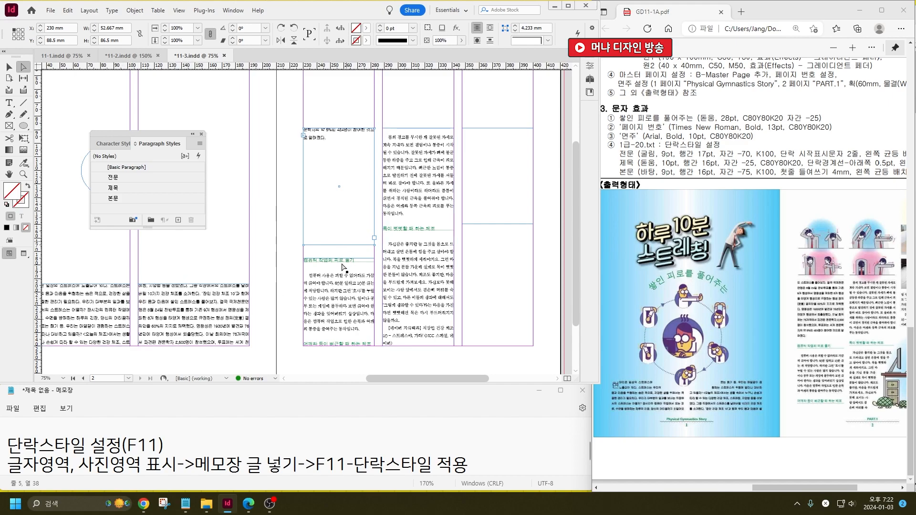
Compare the third column with the exam PDF and shorten its empty frame on page 2 from the upper edge to 37.5 mm high.
{"action": "left_click_drag", "start_coordinate": [452, 380], "coordinate": [468, 379]}
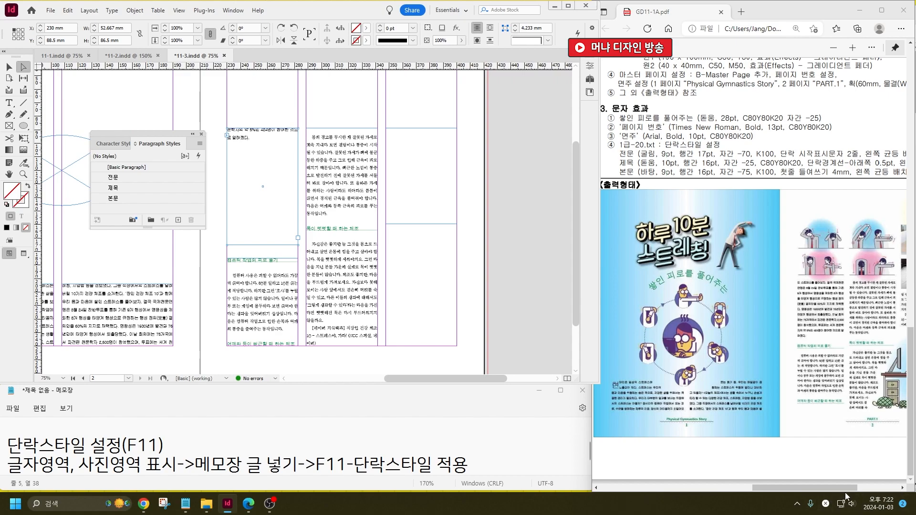
{"action": "left_click_drag", "start_coordinate": [832, 491], "coordinate": [860, 490]}
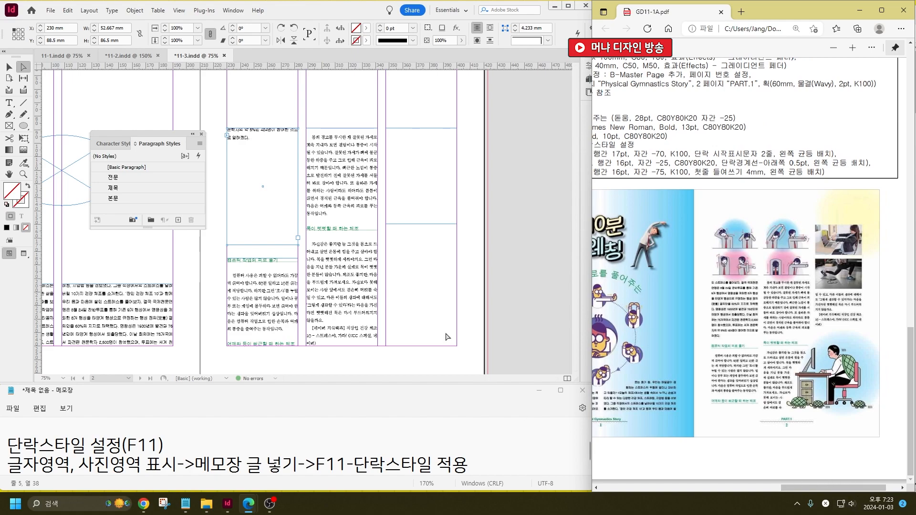
{"action": "scroll", "coordinate": [452, 342], "scroll_direction": "up", "scroll_amount": 3}
{"action": "left_click", "coordinate": [423, 258]}
{"action": "scroll", "coordinate": [434, 257], "scroll_direction": "down", "scroll_amount": 2}
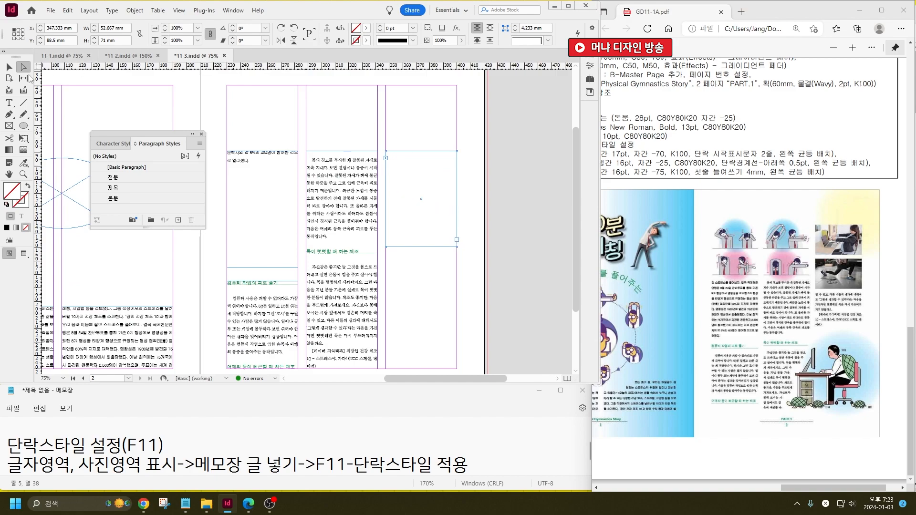
{"action": "left_click", "coordinate": [9, 68]}
{"action": "left_click_drag", "start_coordinate": [420, 151], "coordinate": [417, 196]}
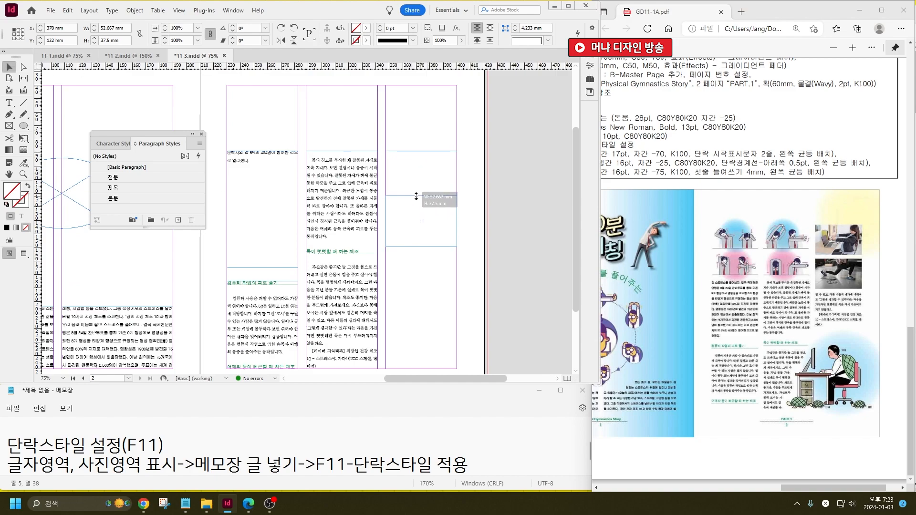
{"action": "left_click", "coordinate": [425, 168]}
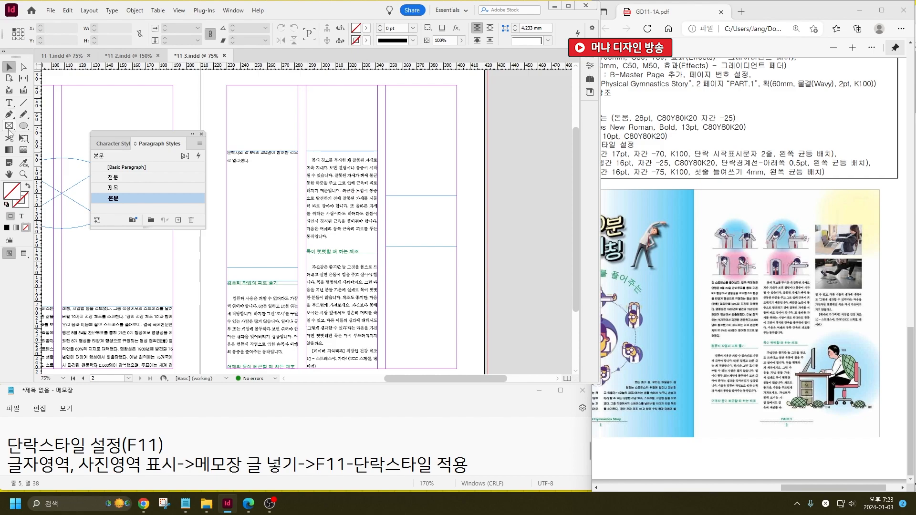
Draw a picture frame about 52.667 × 30.5 mm at the top margin of page 2's third column.
{"action": "left_click", "coordinate": [9, 126]}
{"action": "mouse_move", "coordinate": [386, 86]}
{"action": "left_mouse_down"}
{"action": "mouse_move", "coordinate": [457, 144]}
{"action": "mouse_move", "coordinate": [456, 126]}
{"action": "left_mouse_up"}
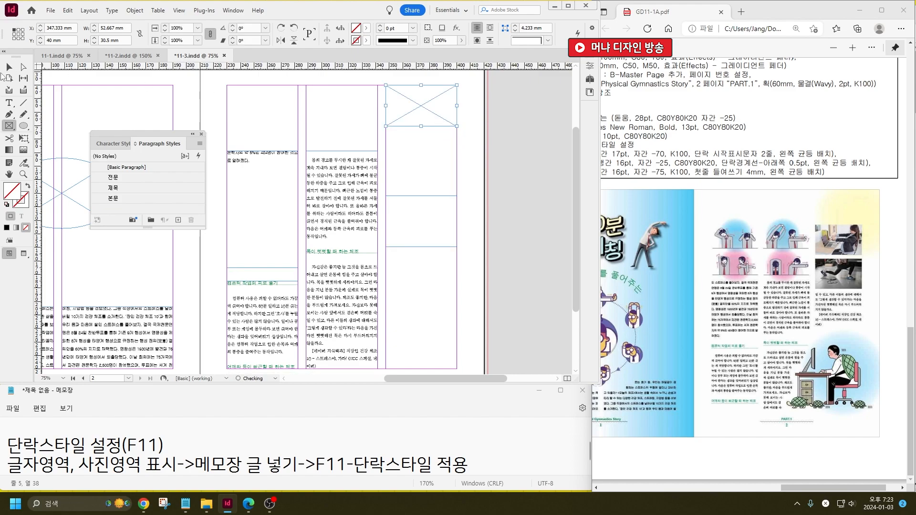
{"action": "left_click", "coordinate": [7, 77]}
{"action": "left_click", "coordinate": [9, 68]}
{"action": "left_click", "coordinate": [427, 159]}
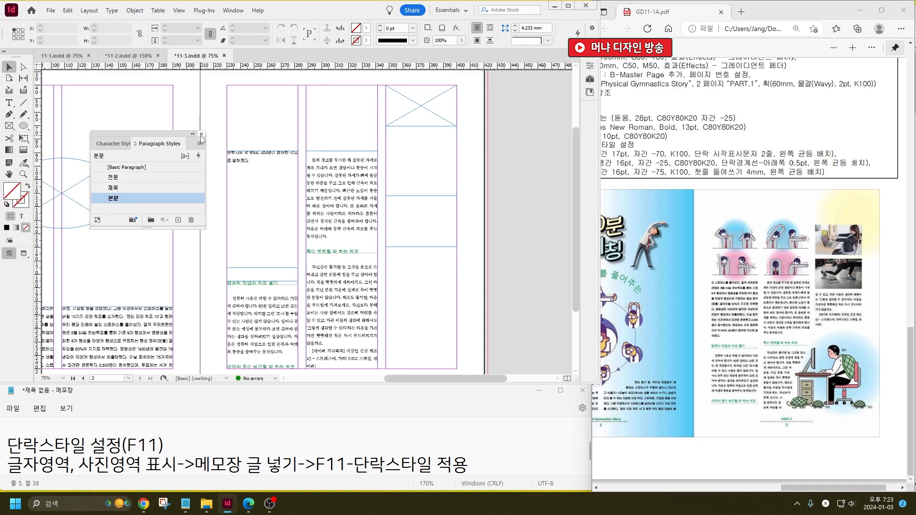
Close the paragraph styles list and save the 11-3 and 11-2 documents.
{"action": "left_click", "coordinate": [202, 134]}
{"action": "key", "text": "ctrl+s"}
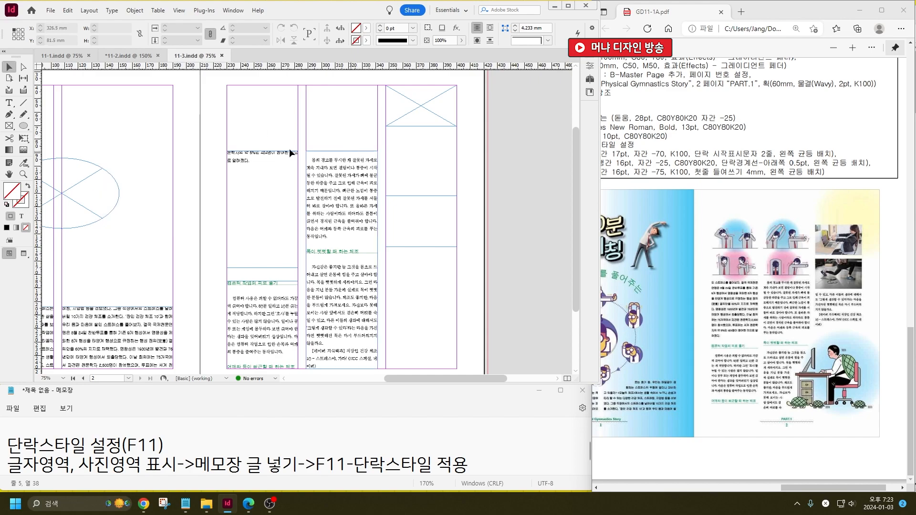
{"action": "left_click", "coordinate": [140, 55]}
{"action": "key", "text": "ctrl+s"}
Switch to the 11-1 poster document and bring the poster's reference layout in the exam PDF into view.
{"action": "left_click", "coordinate": [63, 55]}
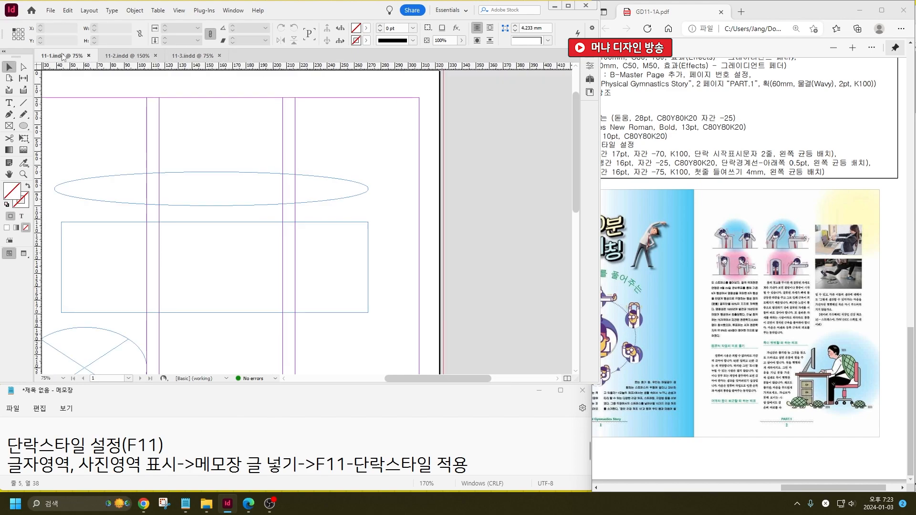
{"action": "left_click_drag", "start_coordinate": [209, 237], "coordinate": [319, 197]}
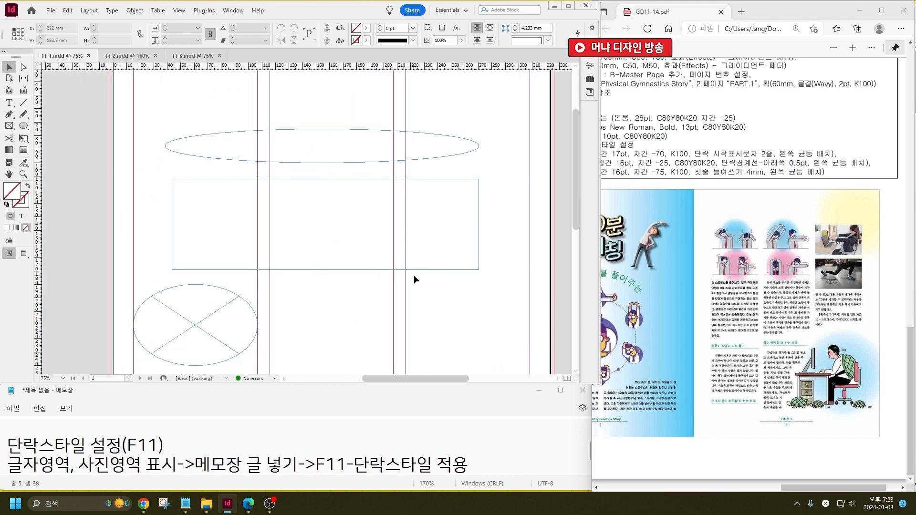
{"action": "left_click_drag", "start_coordinate": [911, 470], "coordinate": [879, 290]}
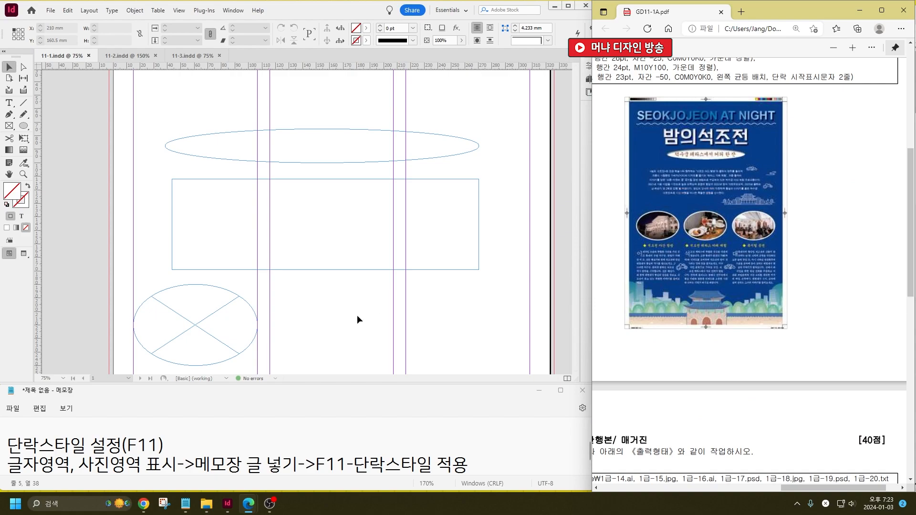
{"action": "left_click", "coordinate": [366, 342]}
{"action": "scroll", "coordinate": [366, 340], "scroll_direction": "up", "scroll_amount": 3}
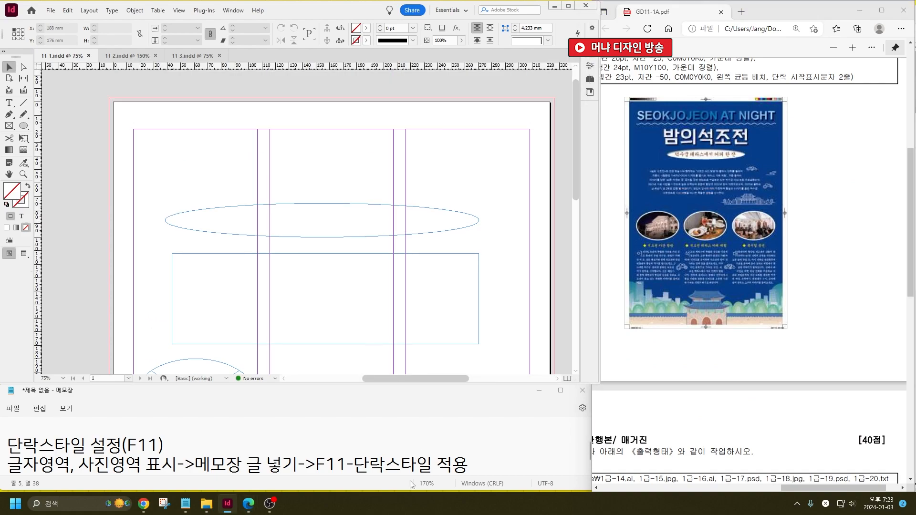
Bring up the 1급-5 text file in Notepad and cut its SEOKJOJEON AT NIGHT line for the poster.
{"action": "left_click", "coordinate": [186, 503]}
{"action": "left_click", "coordinate": [234, 458]}
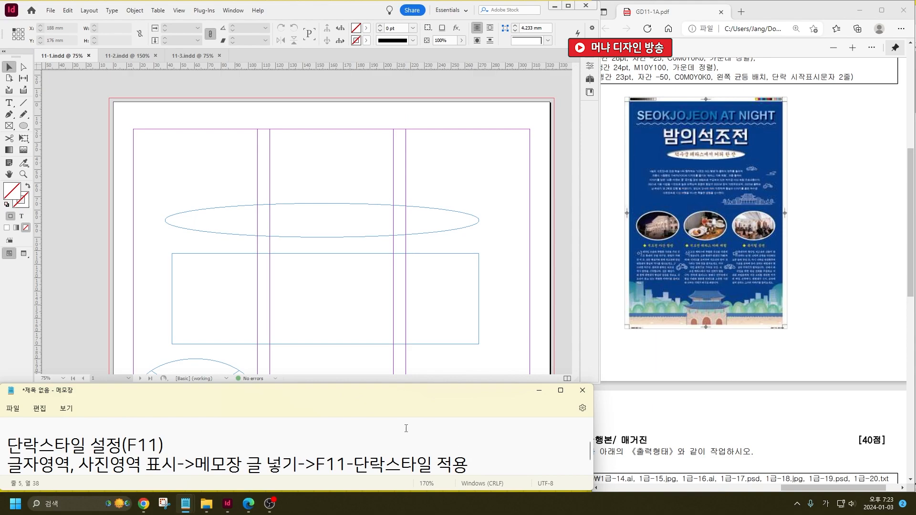
{"action": "mouse_move", "coordinate": [186, 503]}
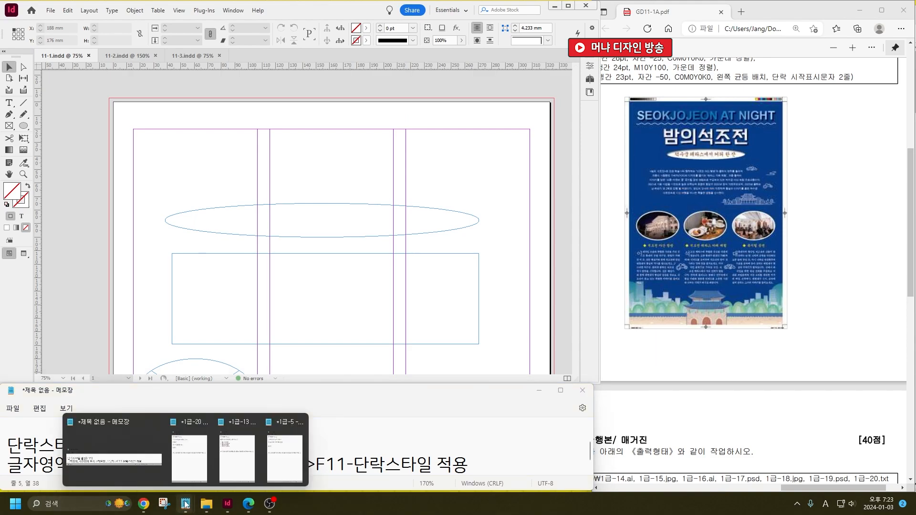
{"action": "left_click", "coordinate": [196, 473]}
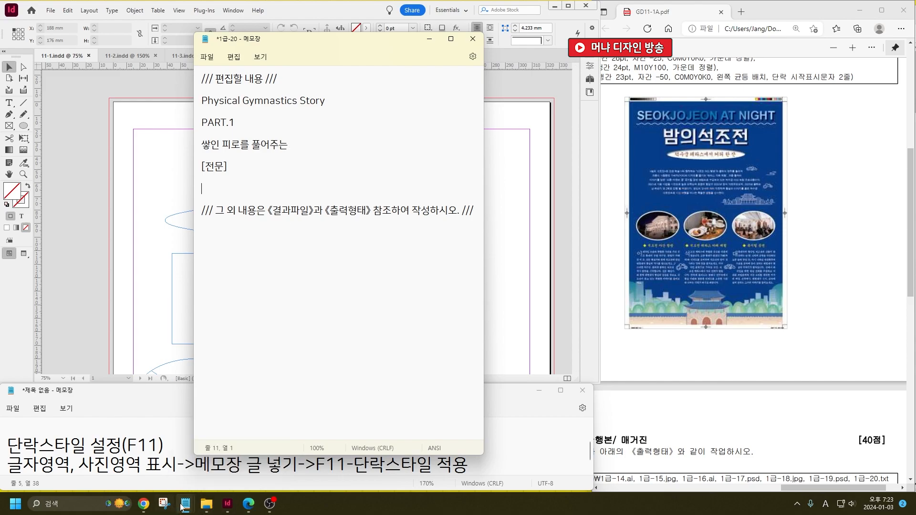
{"action": "mouse_move", "coordinate": [193, 501]}
{"action": "left_click", "coordinate": [237, 458]}
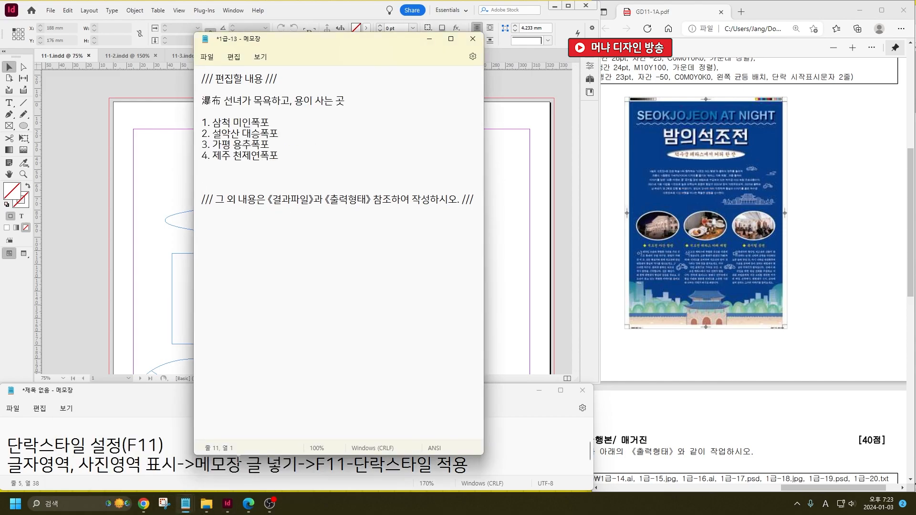
{"action": "left_click", "coordinate": [285, 451]}
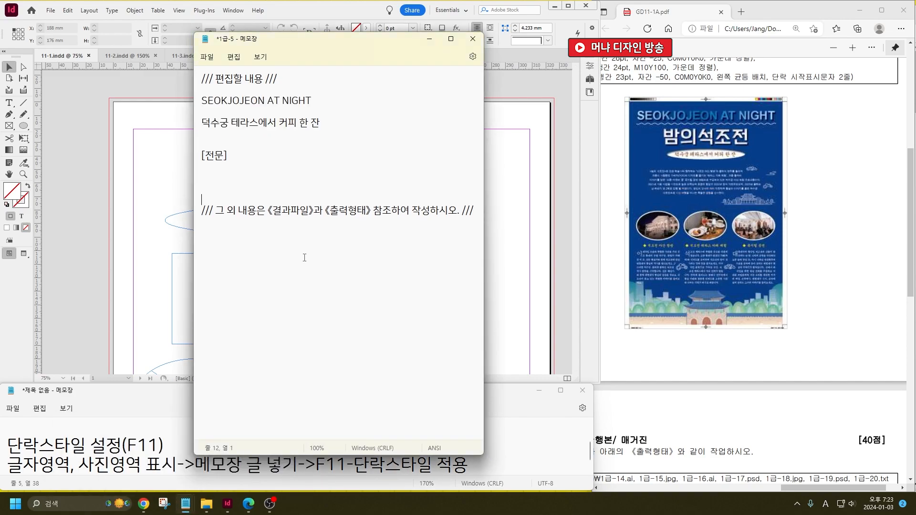
{"action": "left_click_drag", "start_coordinate": [315, 98], "coordinate": [201, 100]}
{"action": "left_click", "coordinate": [208, 120]}
{"action": "triple_click", "coordinate": [197, 101]}
{"action": "key", "text": "ctrl+x"}
{"action": "left_click", "coordinate": [97, 113]}
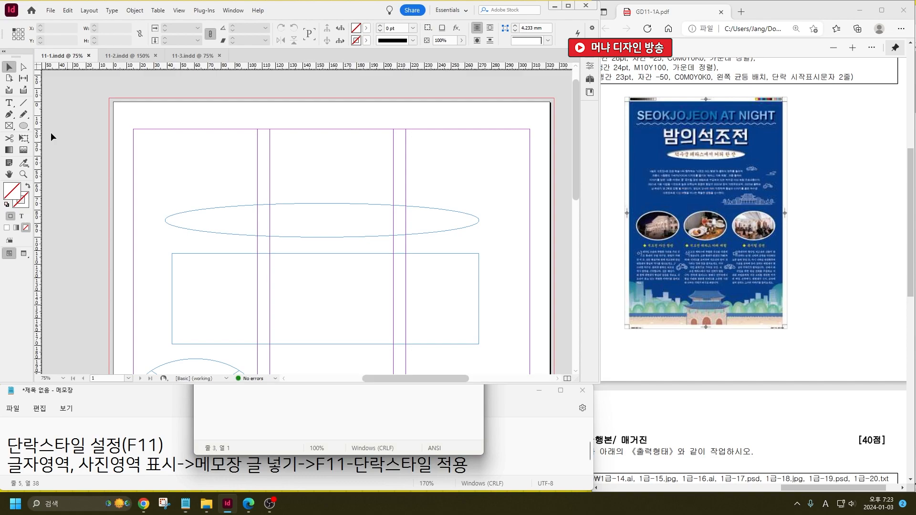
Draw a text frame between the side margins at the poster's top margin and paste SEOKJOJEON AT NIGHT into it.
{"action": "left_click", "coordinate": [9, 102]}
{"action": "left_click_drag", "start_coordinate": [134, 130], "coordinate": [529, 167]}
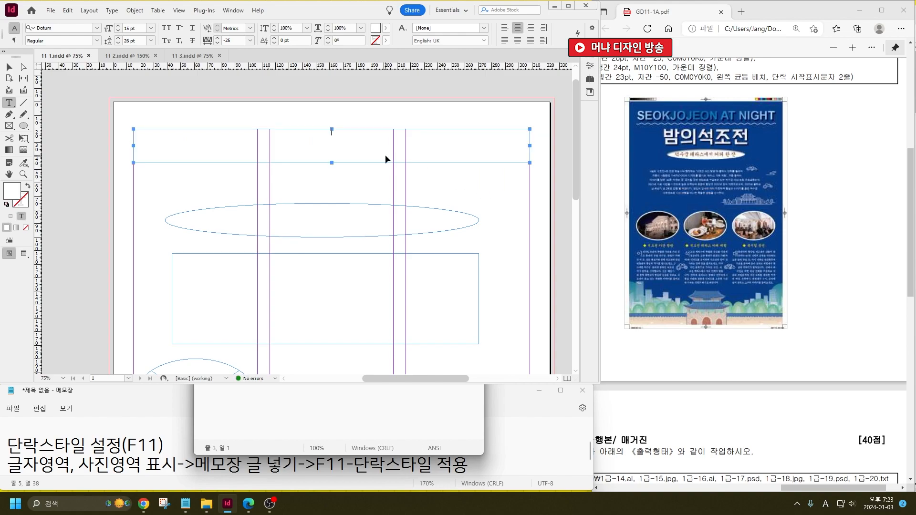
{"action": "key", "text": "ctrl+v"}
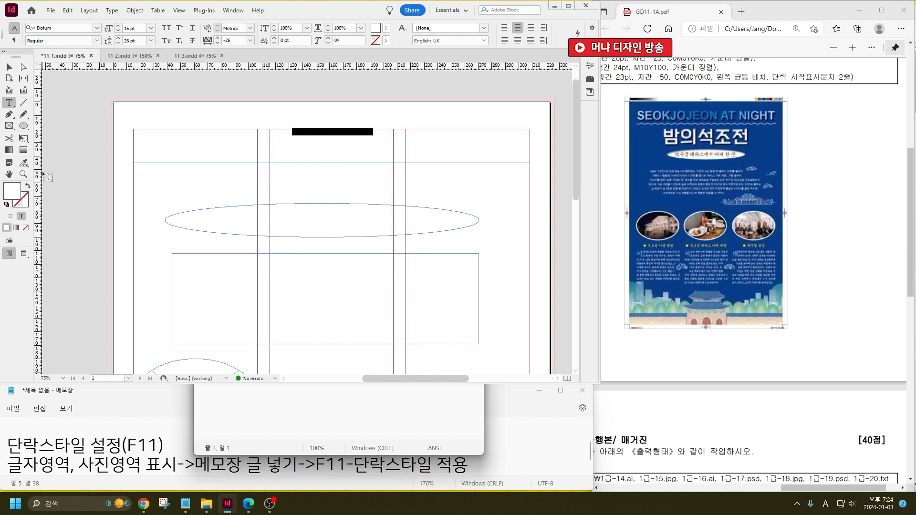
Check the title specification in the exam PDF and set the SEOKJOJEON AT NIGHT text to Arial Bold, 70 pt.
{"action": "scroll", "coordinate": [673, 207], "scroll_direction": "up", "scroll_amount": 4}
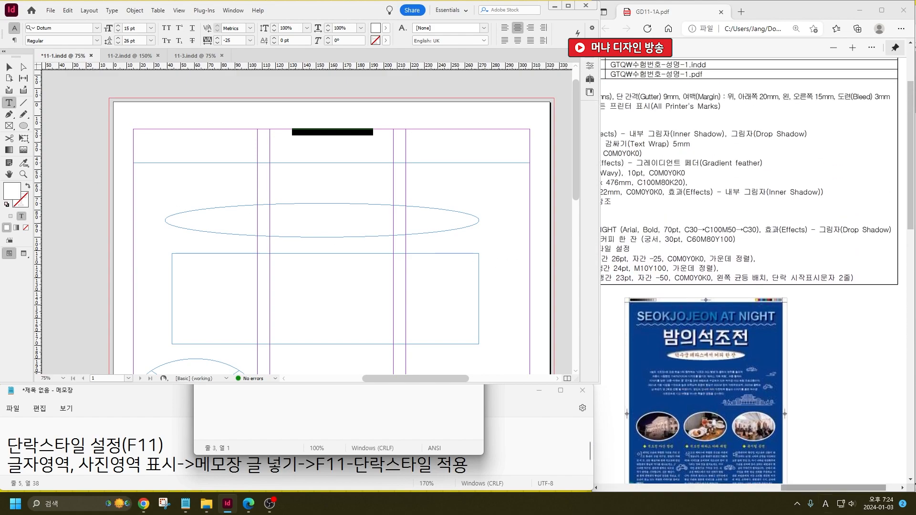
{"action": "mouse_move", "coordinate": [865, 489]}
{"action": "left_mouse_down"}
{"action": "mouse_move", "coordinate": [836, 488]}
{"action": "mouse_move", "coordinate": [863, 489]}
{"action": "left_mouse_up"}
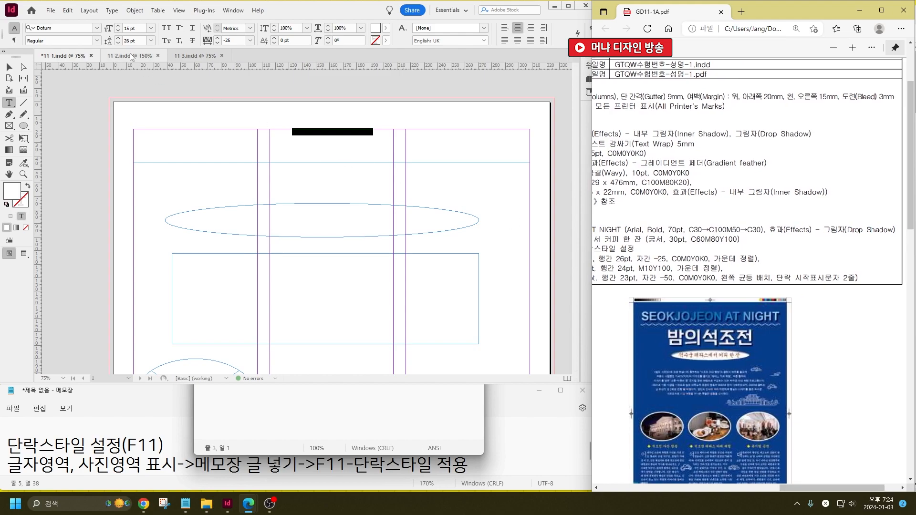
{"action": "left_click", "coordinate": [73, 28]}
{"action": "type", "text": "a"}
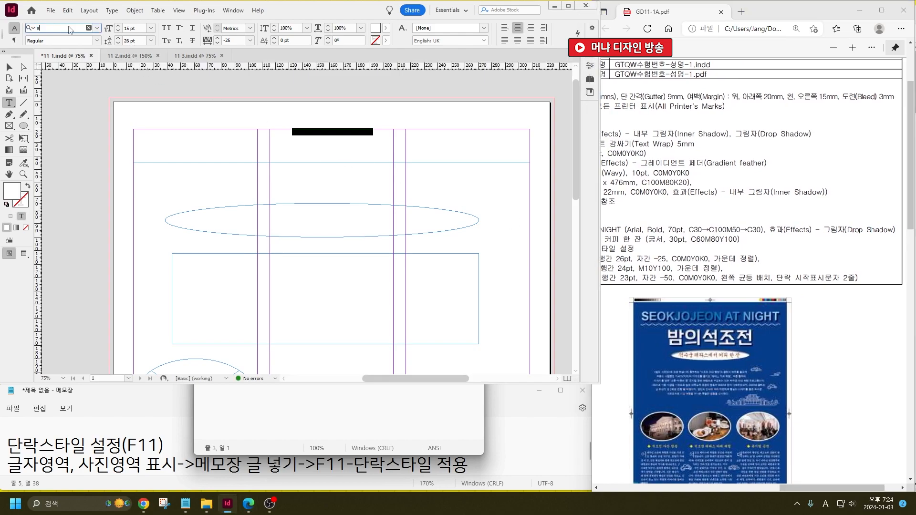
{"action": "type", "text": "r"}
{"action": "key", "text": "Down"}
{"action": "key", "text": "Return"}
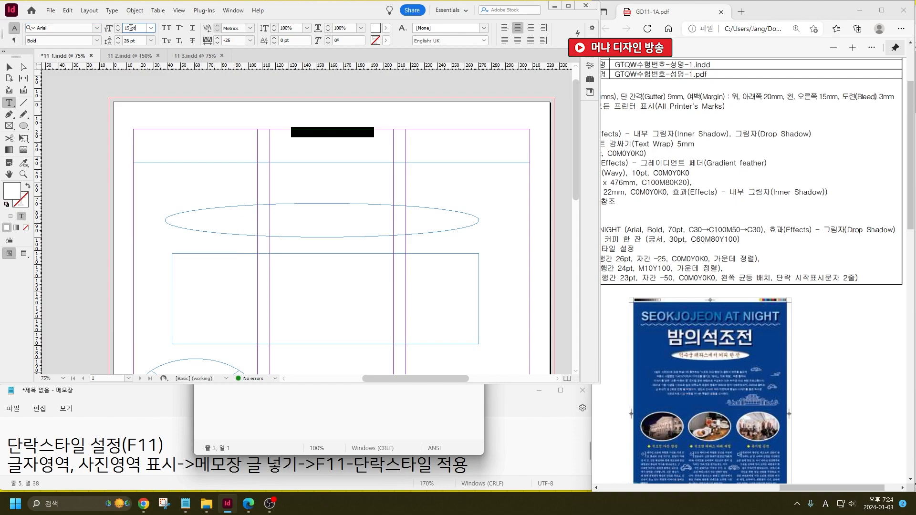
{"action": "type", "text": "70"}
{"action": "key", "text": "Return"}
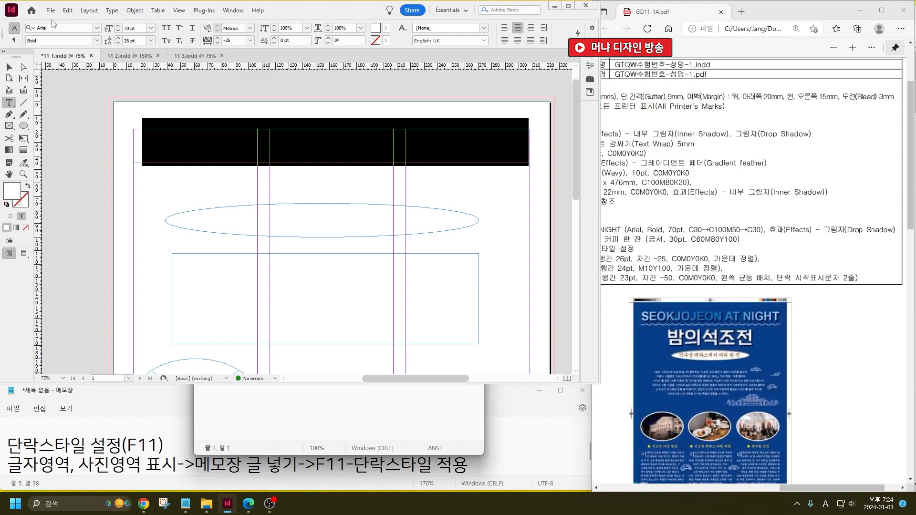
Apply a linear gradient fill to the SEOKJOJEON AT NIGHT text and set its starting colour stop to C30.
{"action": "double_click", "coordinate": [9, 150]}
{"action": "left_click_drag", "start_coordinate": [349, 185], "coordinate": [399, 187]}
{"action": "left_click", "coordinate": [349, 261]}
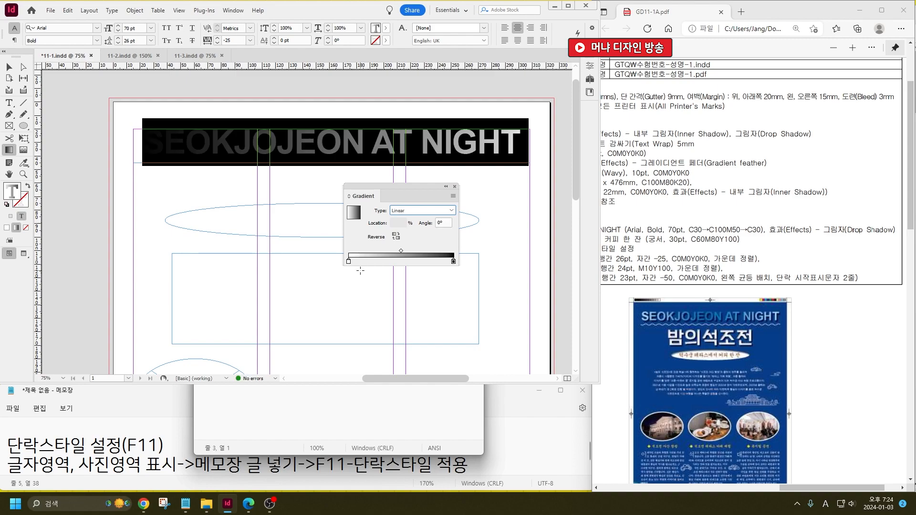
{"action": "left_click", "coordinate": [348, 262]}
{"action": "key", "text": "ctrl"}
{"action": "double_click", "coordinate": [13, 193]}
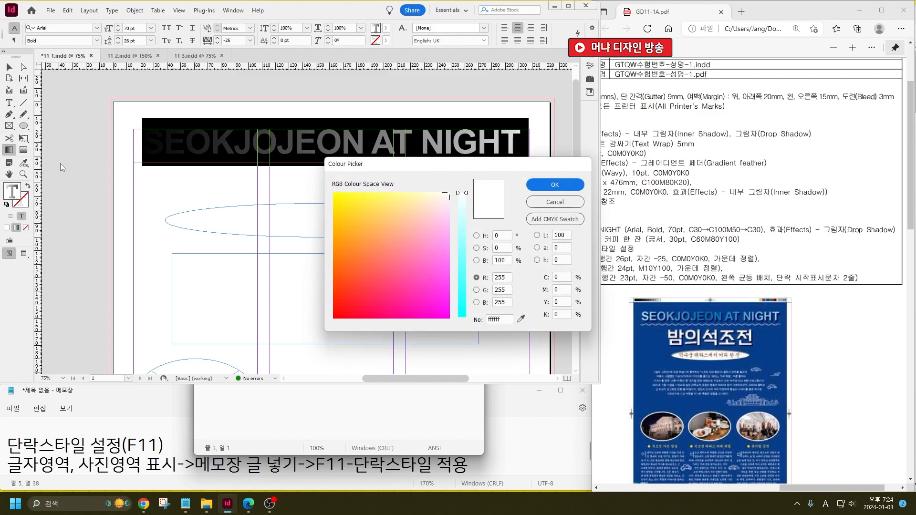
{"action": "left_click", "coordinate": [554, 278]}
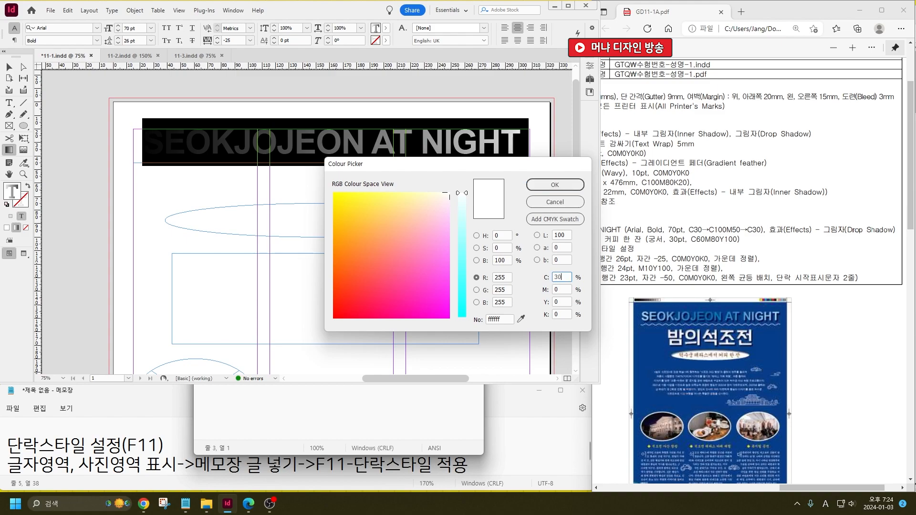
{"action": "type", "text": "30"}
{"action": "key", "text": "Return"}
Add a colour stop near the middle of the title's gradient and set it to C100 M50 Y0 K0.
{"action": "left_click", "coordinate": [401, 263]}
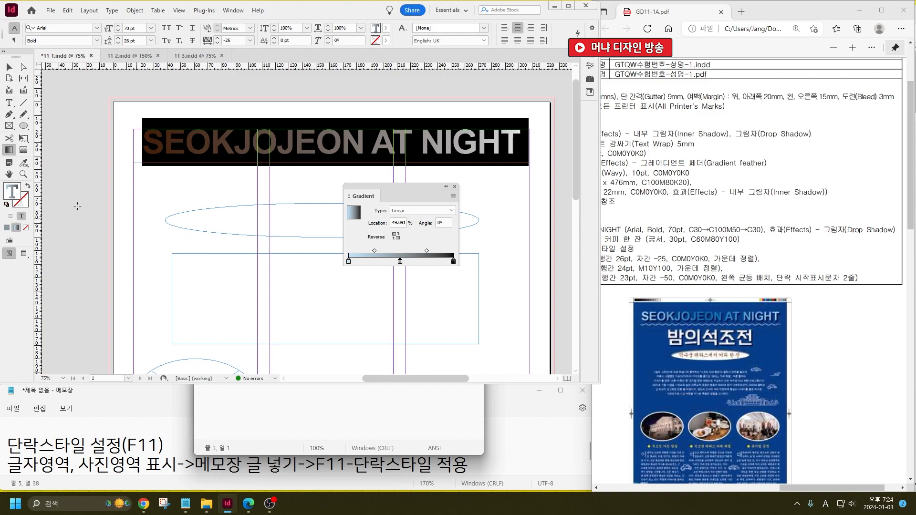
{"action": "double_click", "coordinate": [15, 193]}
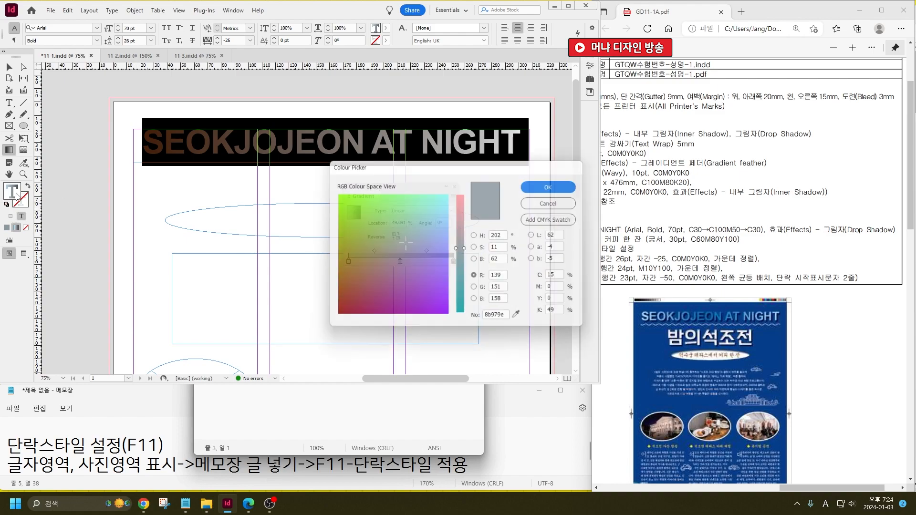
{"action": "double_click", "coordinate": [564, 277]}
{"action": "type", "text": "100"}
{"action": "key", "text": "Tab"}
{"action": "key", "text": "Tab"}
{"action": "key", "text": "Tab"}
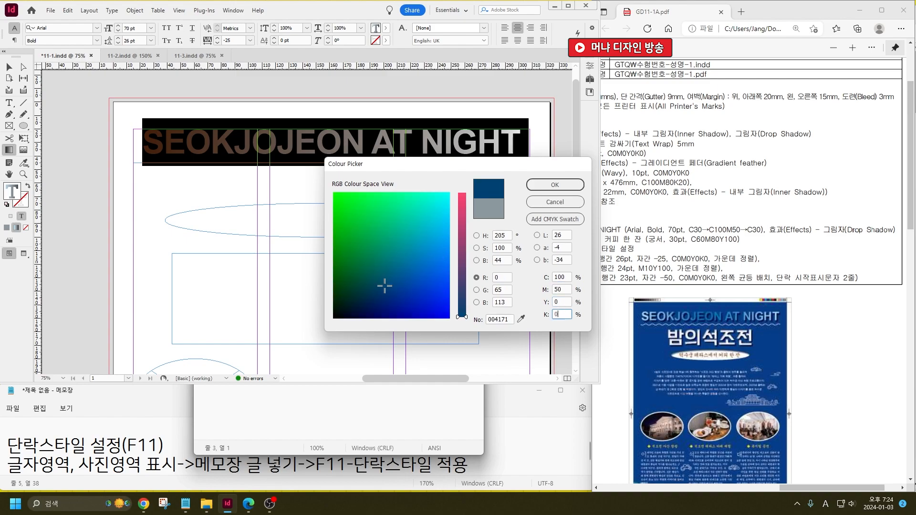
{"action": "type", "text": "0"}
{"action": "key", "text": "Return"}
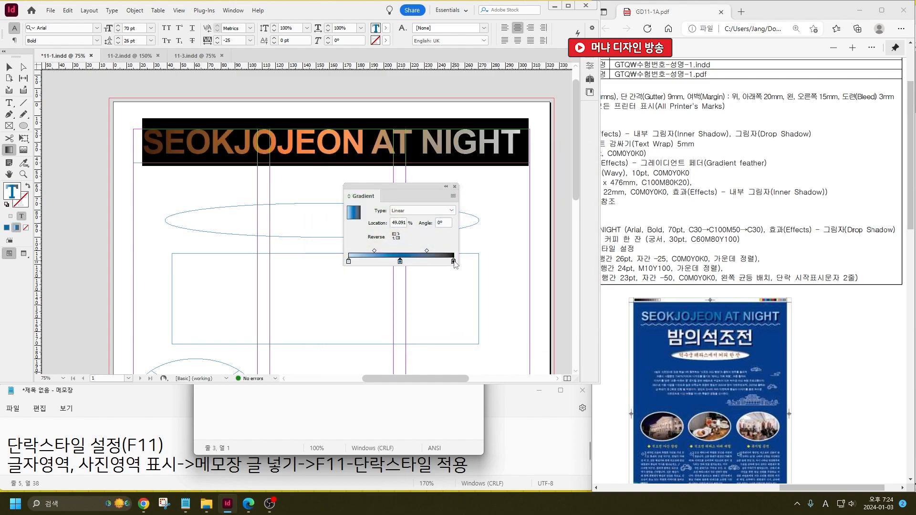
Set the ending colour stop of the title's gradient to C30 M0 Y0 K0 and select the title frame as an object.
{"action": "double_click", "coordinate": [453, 261]}
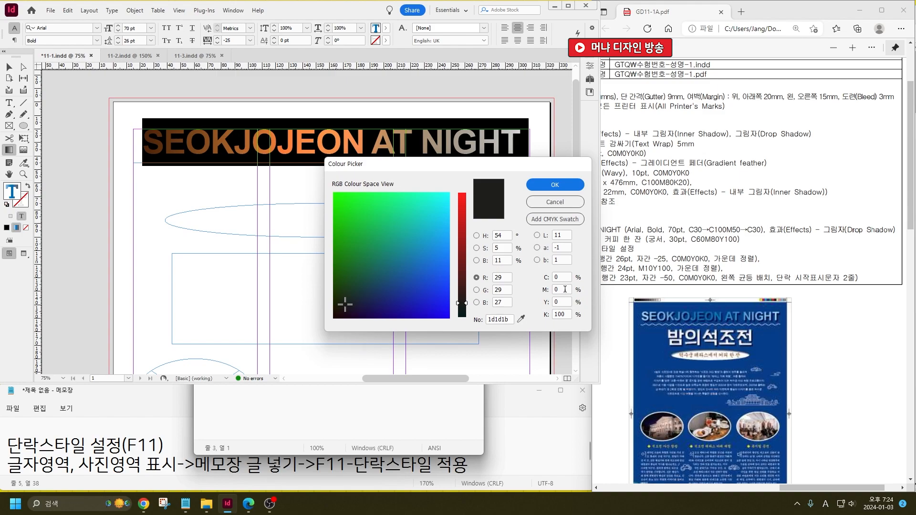
{"action": "left_click", "coordinate": [562, 277]}
{"action": "type", "text": "30"}
{"action": "key", "text": "Tab"}
{"action": "key", "text": "Tab"}
{"action": "key", "text": "Tab"}
{"action": "type", "text": "0"}
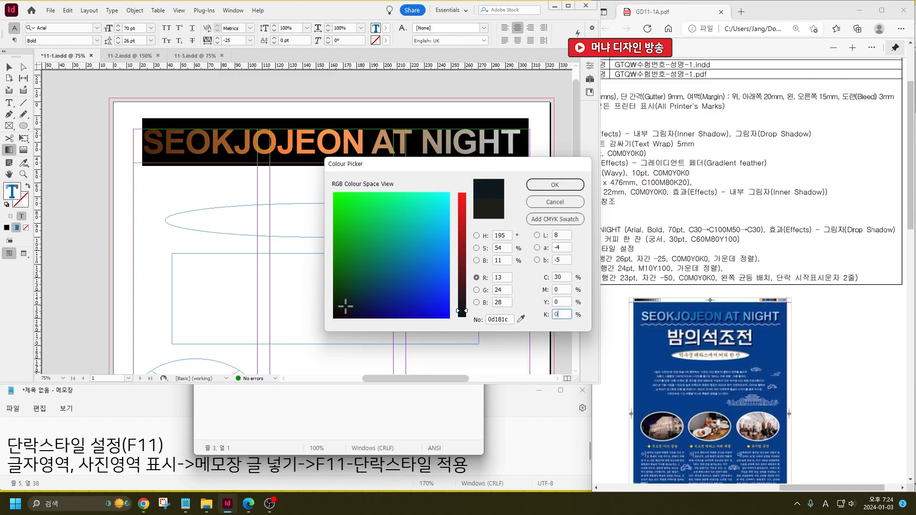
{"action": "key", "text": "Return"}
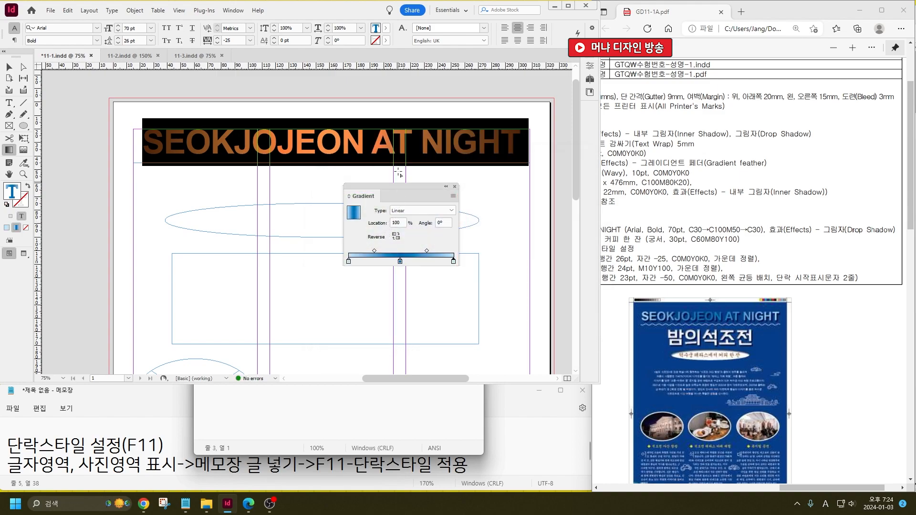
{"action": "left_click", "coordinate": [9, 66]}
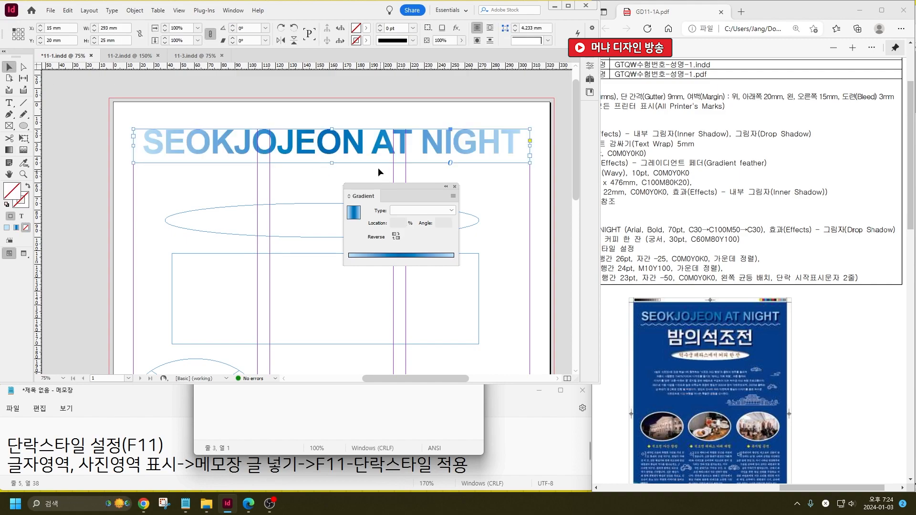
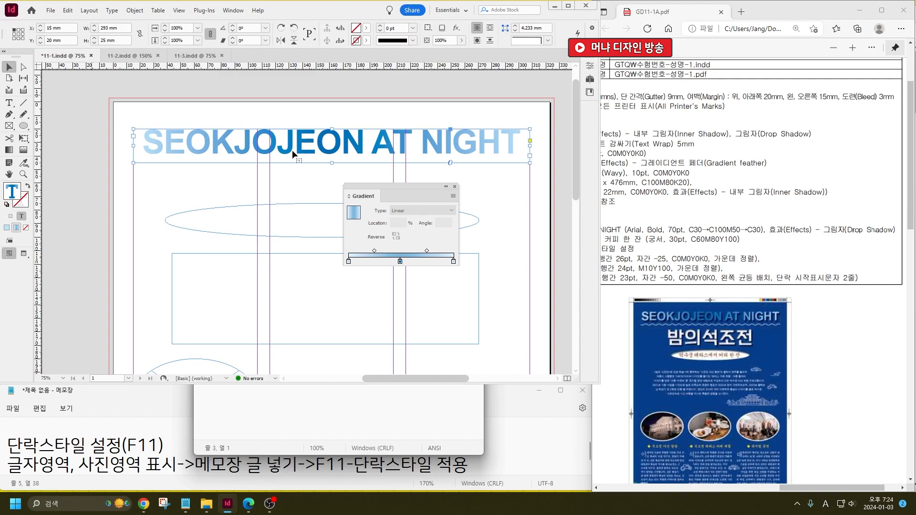
Apply a Drop Shadow effect with its default settings to the SEOKJOJEON AT NIGHT text frame, checking it in the preview.
{"action": "right_click", "coordinate": [338, 143]}
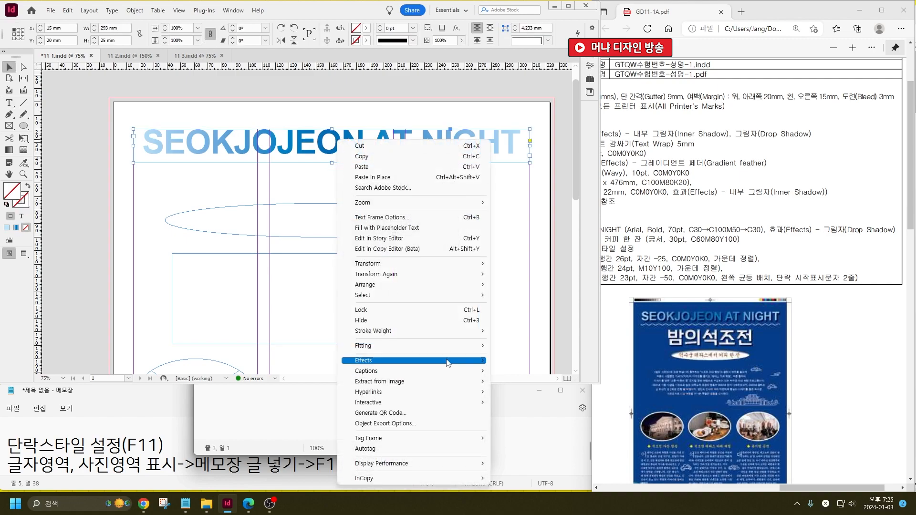
{"action": "mouse_move", "coordinate": [449, 362]}
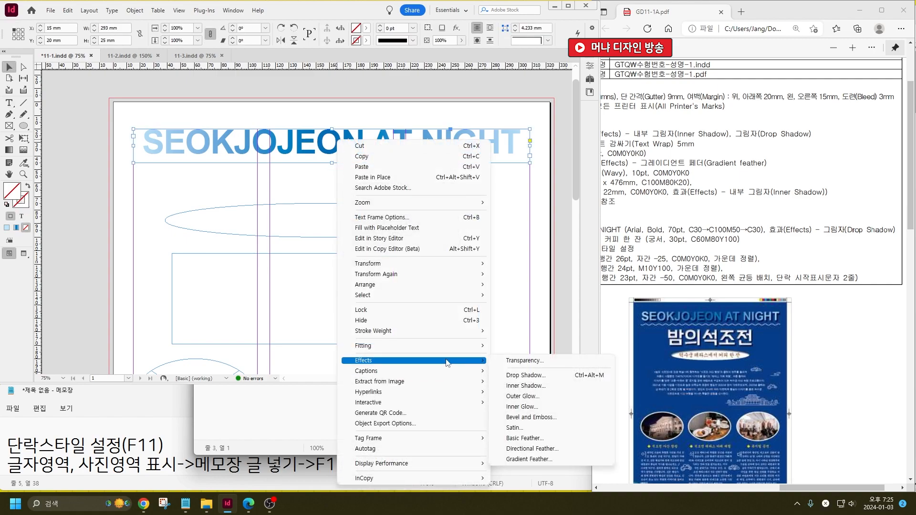
{"action": "left_click", "coordinate": [544, 376]}
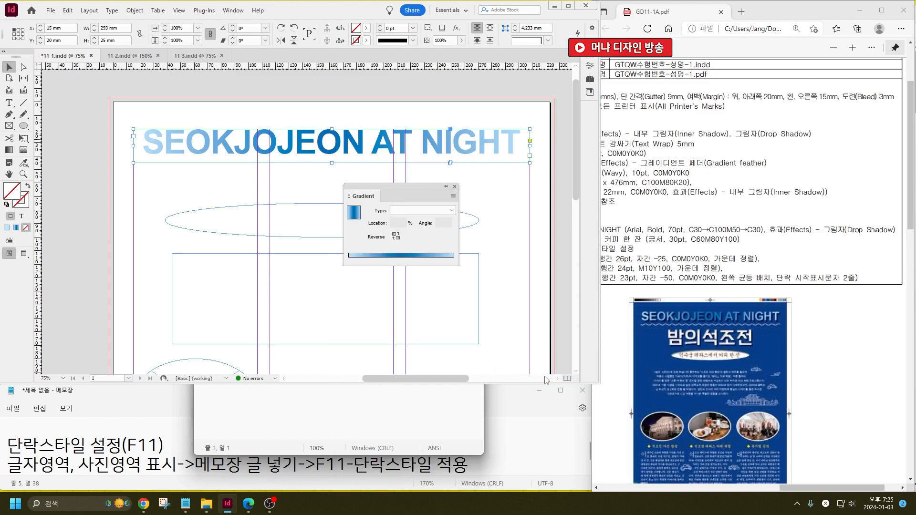
{"action": "left_click", "coordinate": [327, 339]}
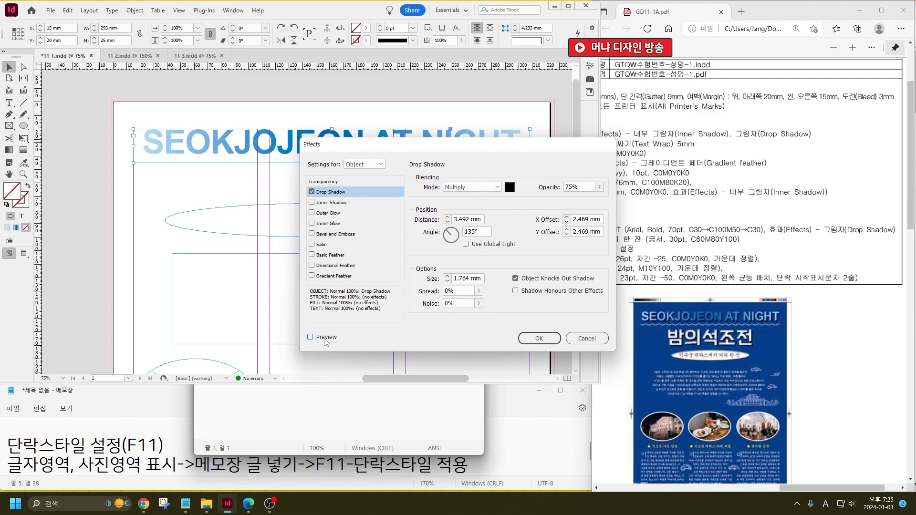
{"action": "left_click_drag", "start_coordinate": [368, 146], "coordinate": [292, 223]}
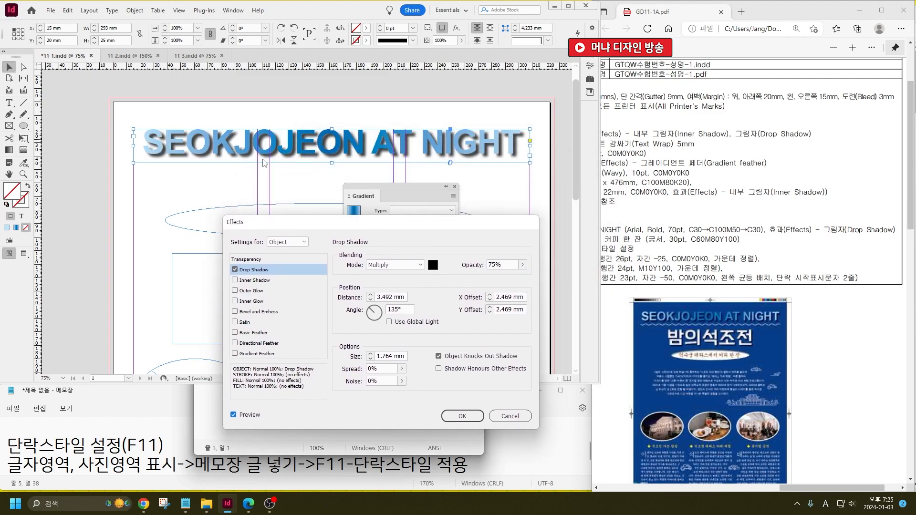
{"action": "left_click", "coordinate": [462, 417]}
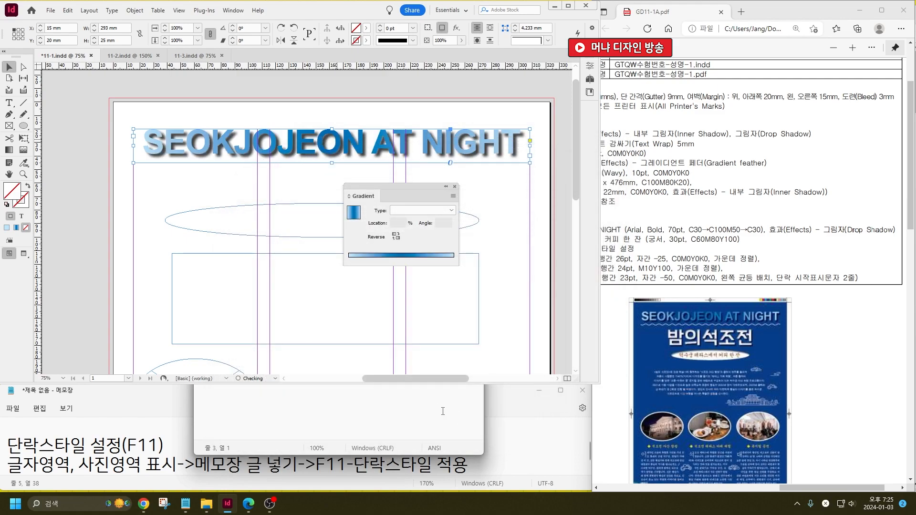
Check the subtitle specification in the exam PDF, close the Gradient settings, and cut the 덕수궁 테라스에서 커피 한 잔 line from the Notepad text file.
{"action": "left_click_drag", "start_coordinate": [414, 184], "coordinate": [457, 248]}
{"action": "left_click_drag", "start_coordinate": [780, 489], "coordinate": [775, 488]}
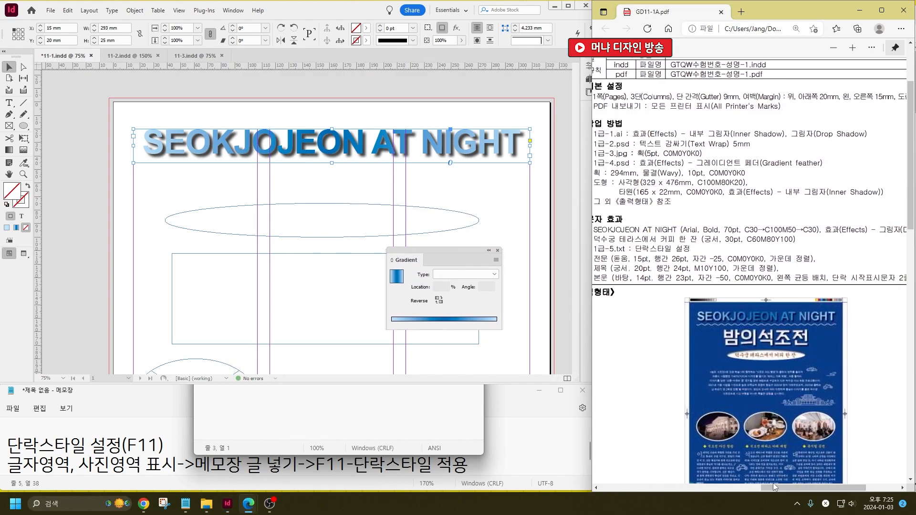
{"action": "key", "text": "ctrl"}
{"action": "key", "text": "ctrl"}
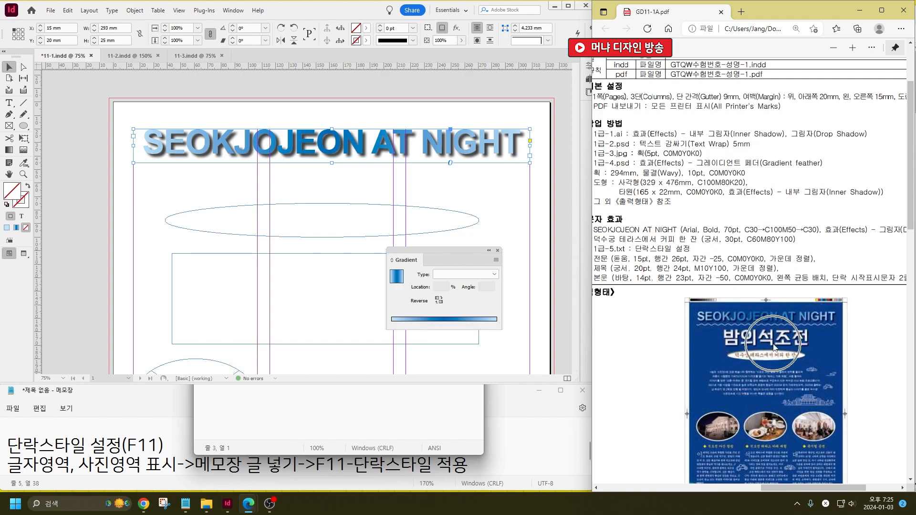
{"action": "left_click", "coordinate": [498, 250]}
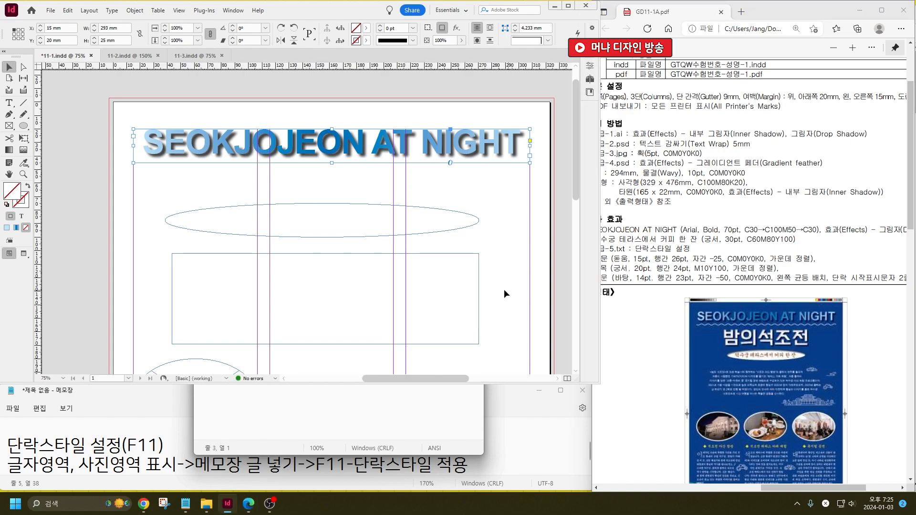
{"action": "left_click", "coordinate": [351, 421]}
{"action": "key", "text": "shift+Up"}
{"action": "key", "text": "ctrl+x"}
Draw a text frame between the title and the ellipse in the poster and paste the 덕수궁 테라스에서 커피 한 잔 line into it.
{"action": "left_click", "coordinate": [162, 191]}
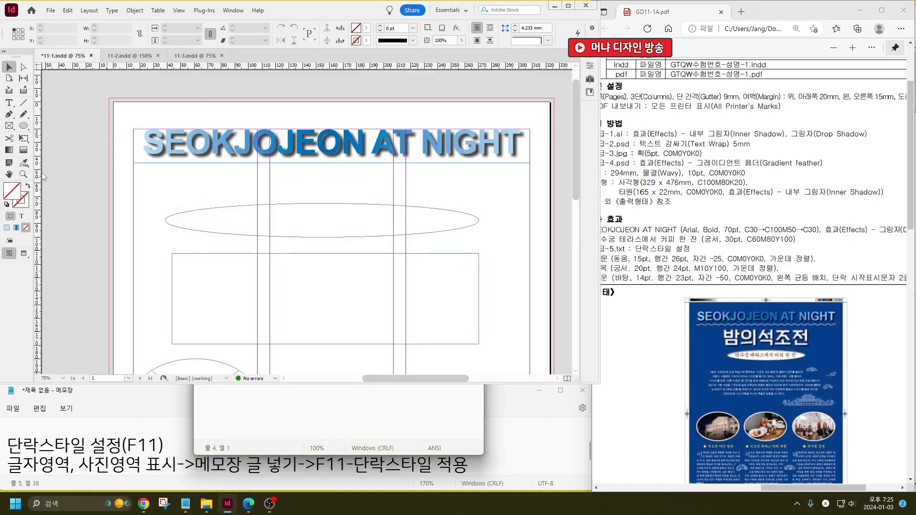
{"action": "left_click", "coordinate": [8, 103]}
{"action": "left_click_drag", "start_coordinate": [201, 175], "coordinate": [449, 201]}
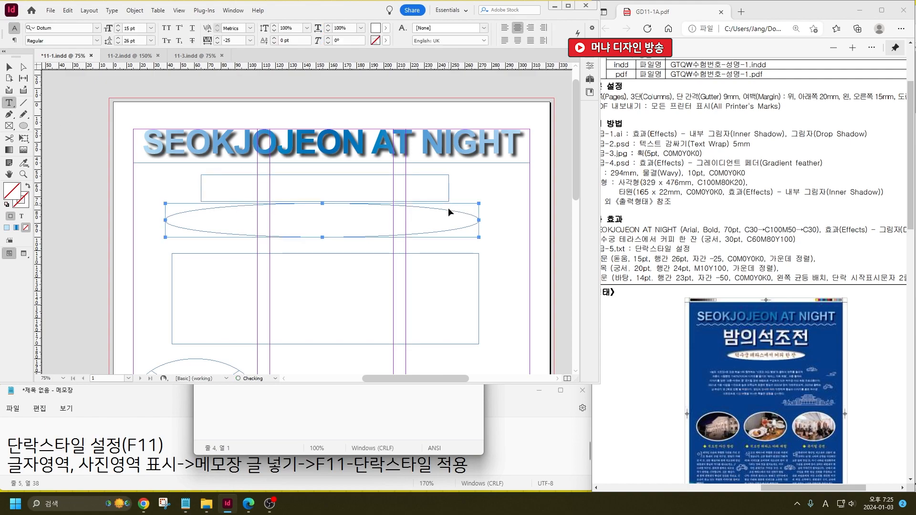
{"action": "key", "text": "ctrl+v"}
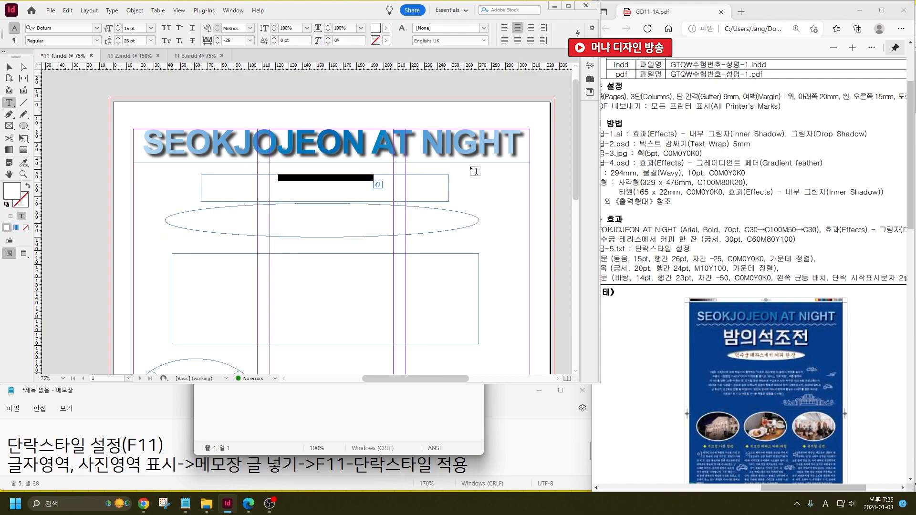
Reset the pasted subtitle line to the [Basic Paragraph] paragraph style.
{"action": "key", "text": "F11"}
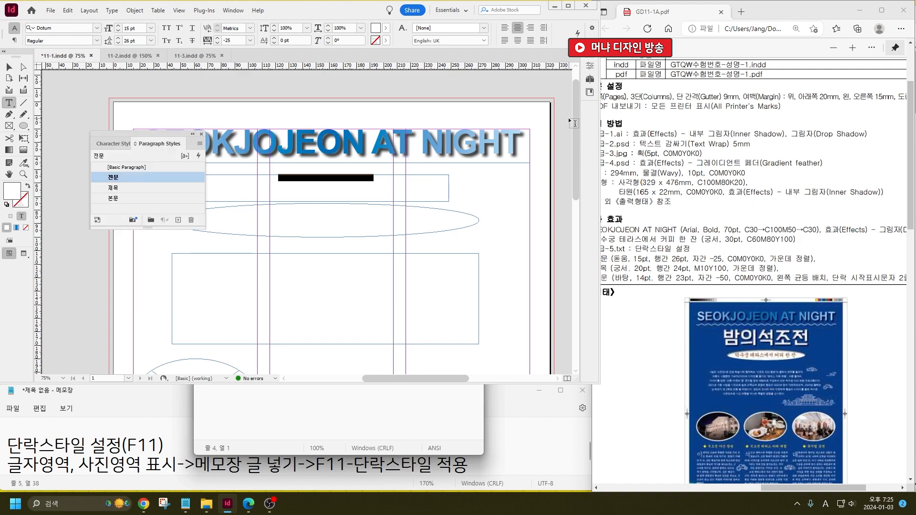
{"action": "left_click", "coordinate": [126, 169]}
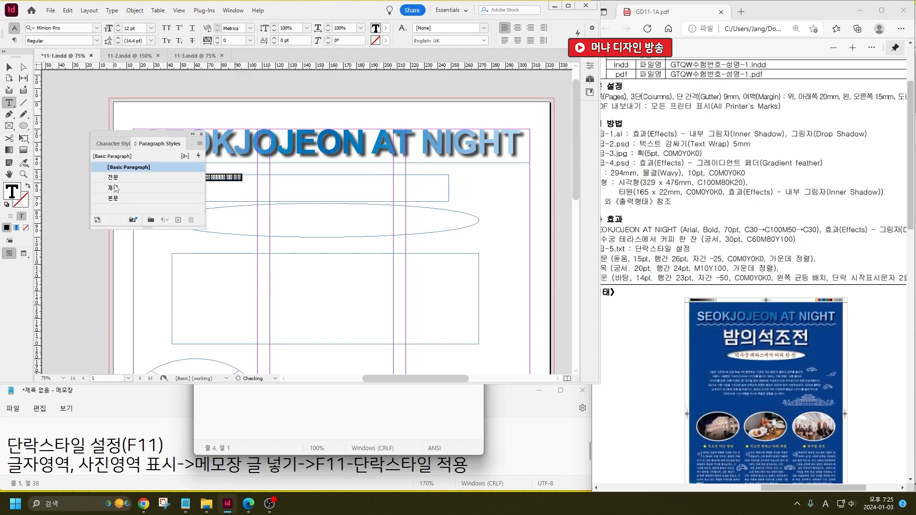
{"action": "left_click", "coordinate": [202, 134]}
Set the subtitle text's font to Gungsuh and its size to 30 pt.
{"action": "left_click", "coordinate": [65, 27]}
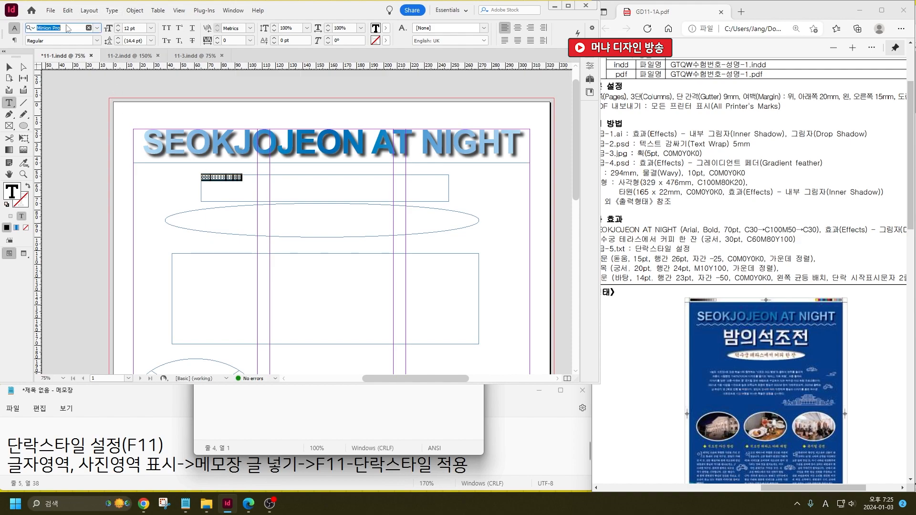
{"action": "type", "text": "gu"}
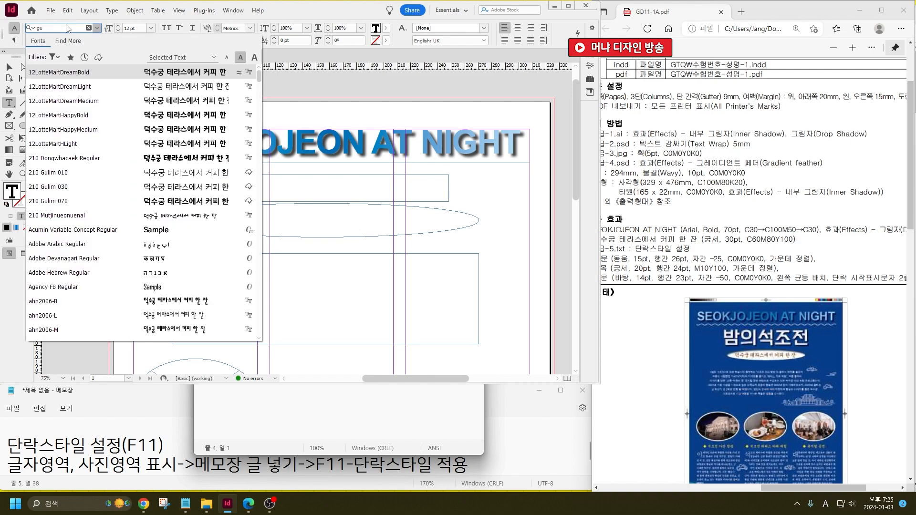
{"action": "type", "text": "n"}
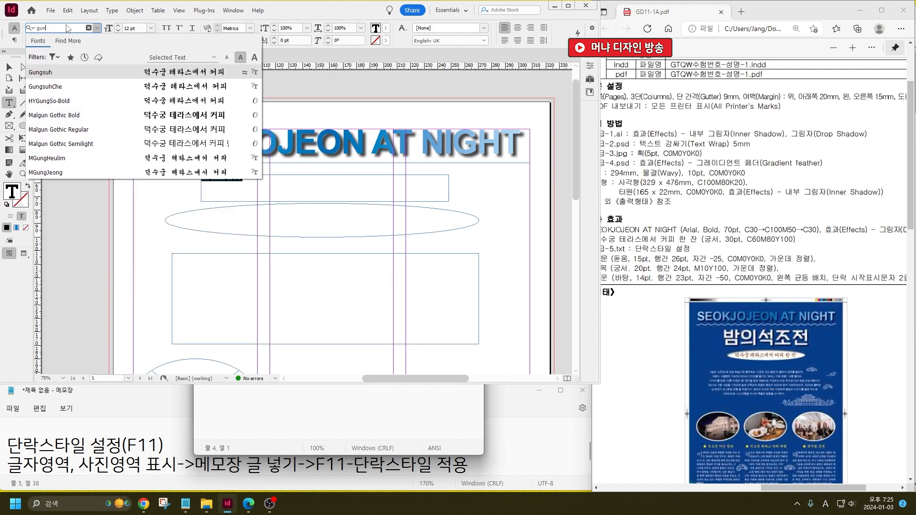
{"action": "key", "text": "Return"}
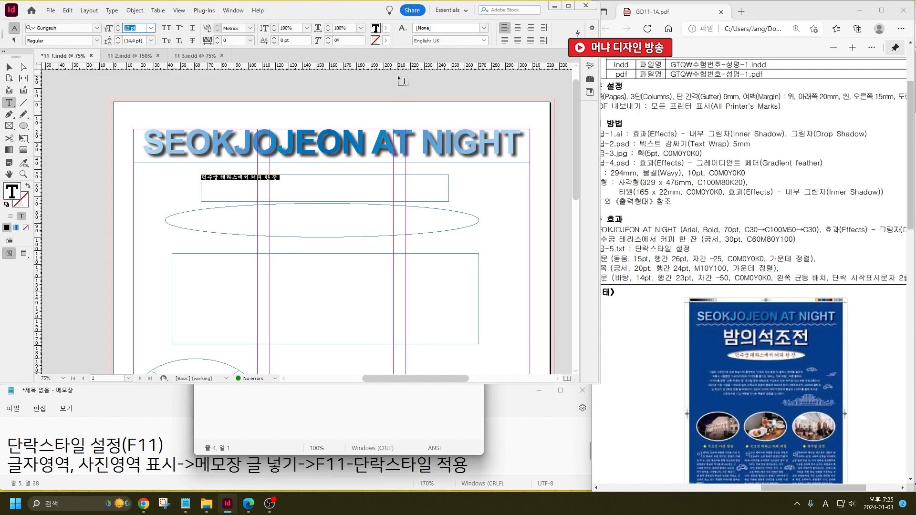
{"action": "type", "text": "30"}
{"action": "key", "text": "Return"}
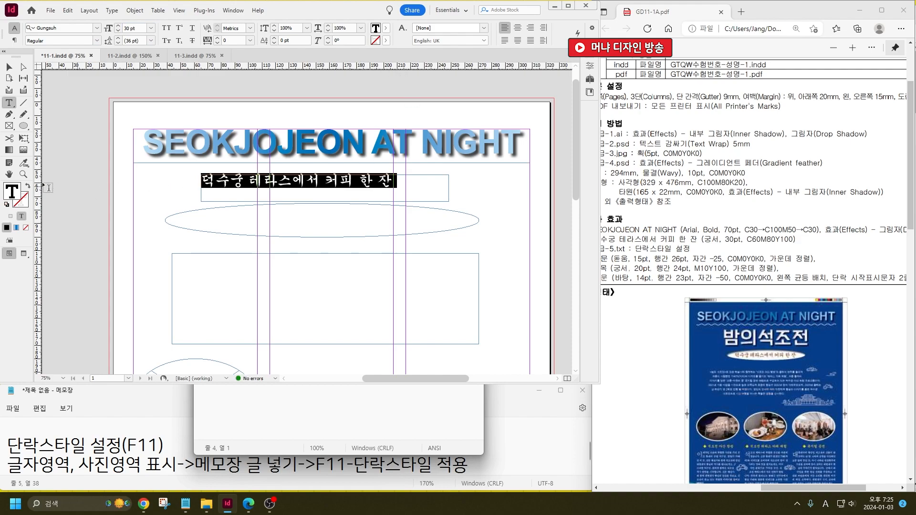
Set the subtitle text's fill colour to C60 M80 Y100 K0 and finish editing the text.
{"action": "double_click", "coordinate": [20, 198]}
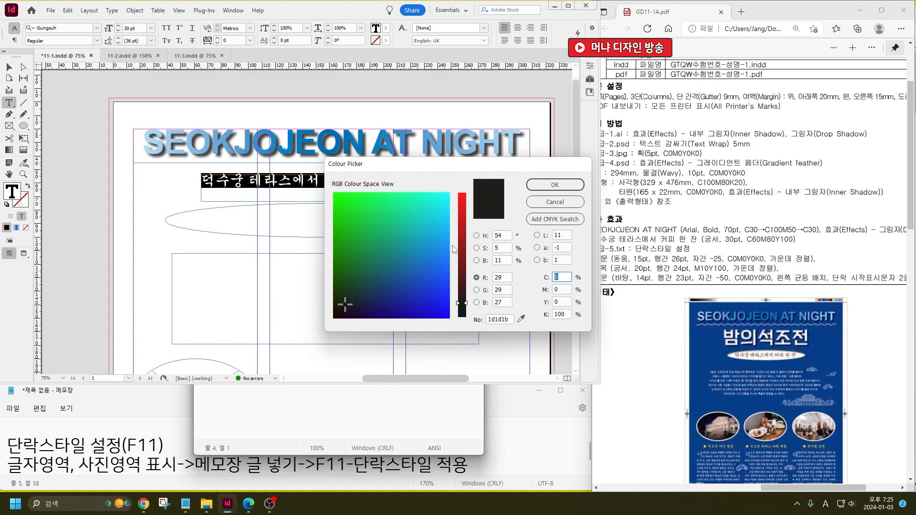
{"action": "type", "text": "60"}
{"action": "key", "text": "Tab"}
{"action": "type", "text": "80"}
{"action": "key", "text": "Tab"}
{"action": "type", "text": "100"}
{"action": "key", "text": "Tab"}
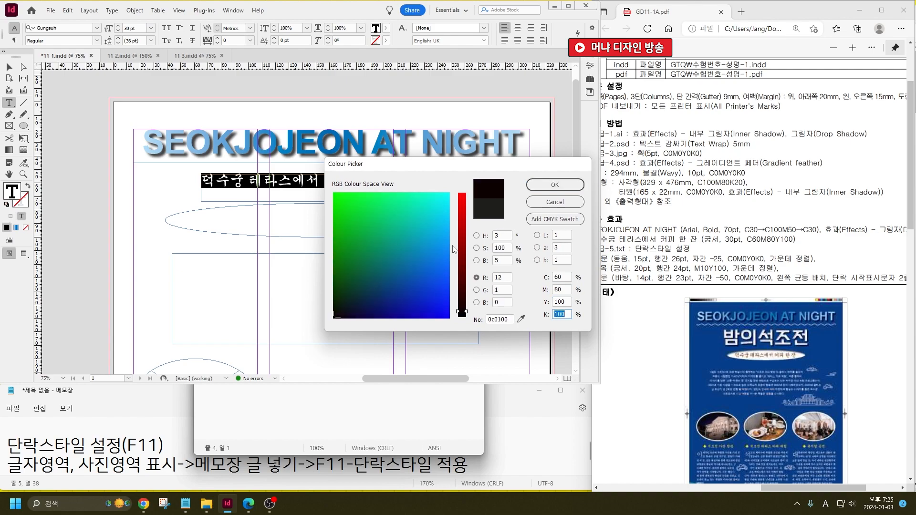
{"action": "type", "text": "0"}
{"action": "key", "text": "Return"}
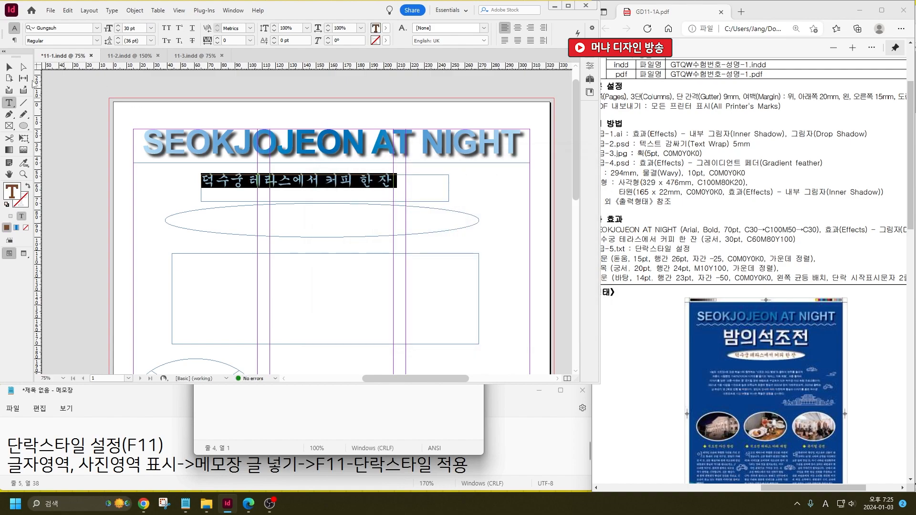
{"action": "key", "text": "Escape"}
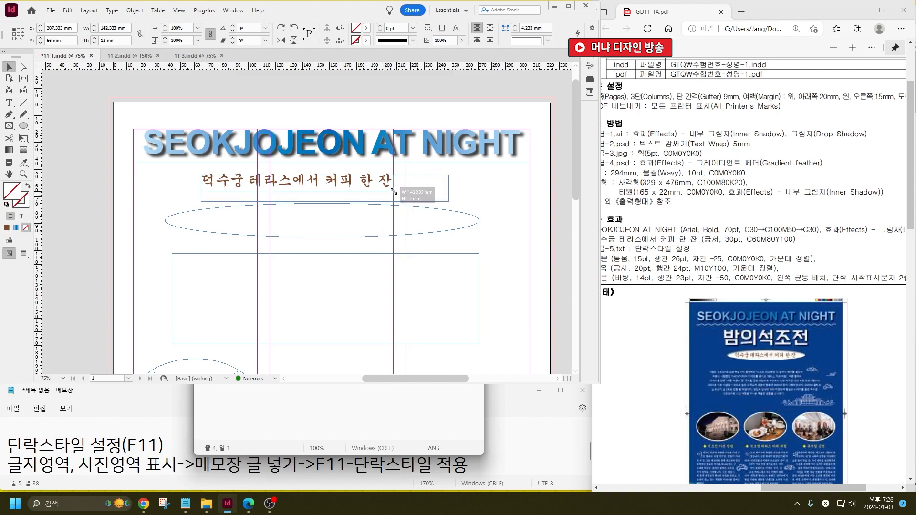
Fit the subtitle's text frame to its text, place it in the middle of the ellipse, and deselect it.
{"action": "double_click", "coordinate": [448, 201]}
{"action": "left_click_drag", "start_coordinate": [361, 182], "coordinate": [389, 220]}
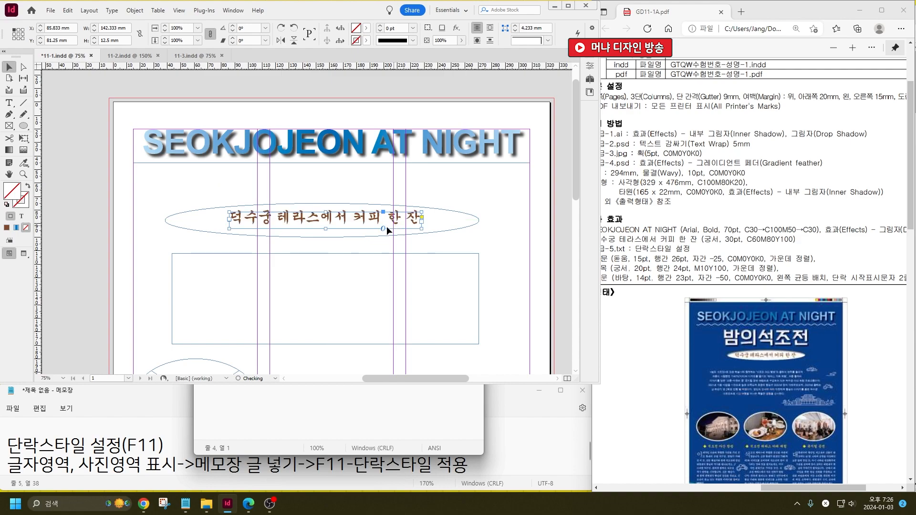
{"action": "left_click", "coordinate": [392, 186]}
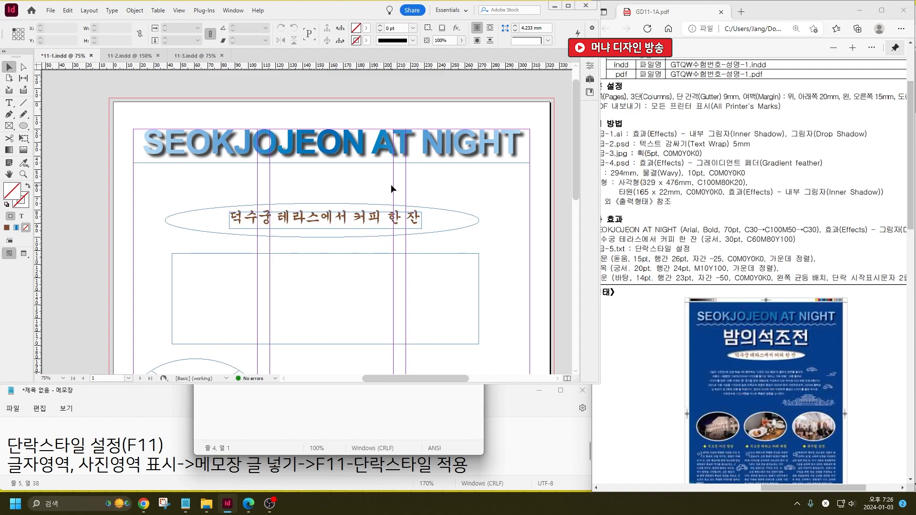
{"action": "left_click", "coordinate": [333, 289]}
{"action": "left_click", "coordinate": [510, 225]}
Switch to the 11-2.indd document at its first page and bring up problem 2's specification in the exam PDF.
{"action": "left_click", "coordinate": [127, 55]}
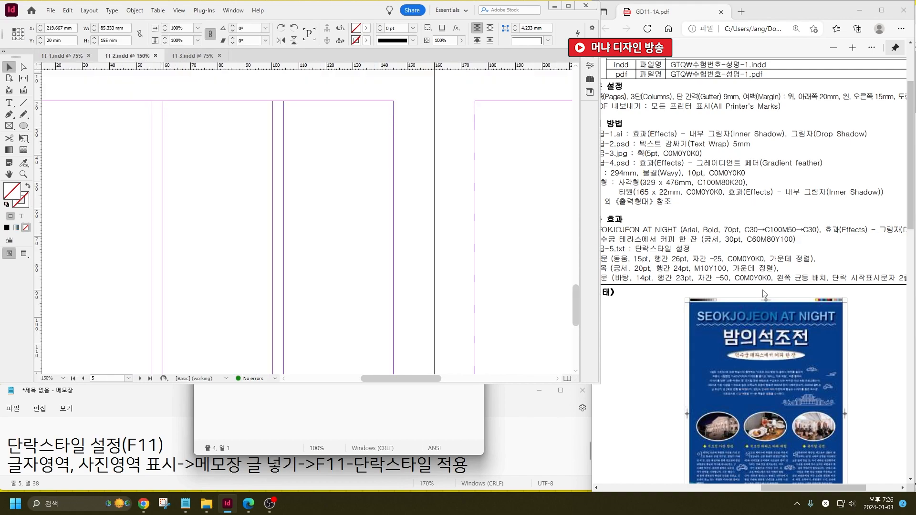
{"action": "scroll", "coordinate": [764, 293], "scroll_direction": "down", "scroll_amount": 10}
{"action": "left_click_drag", "start_coordinate": [813, 488], "coordinate": [677, 486]}
{"action": "scroll", "coordinate": [735, 323], "scroll_direction": "down", "scroll_amount": 2}
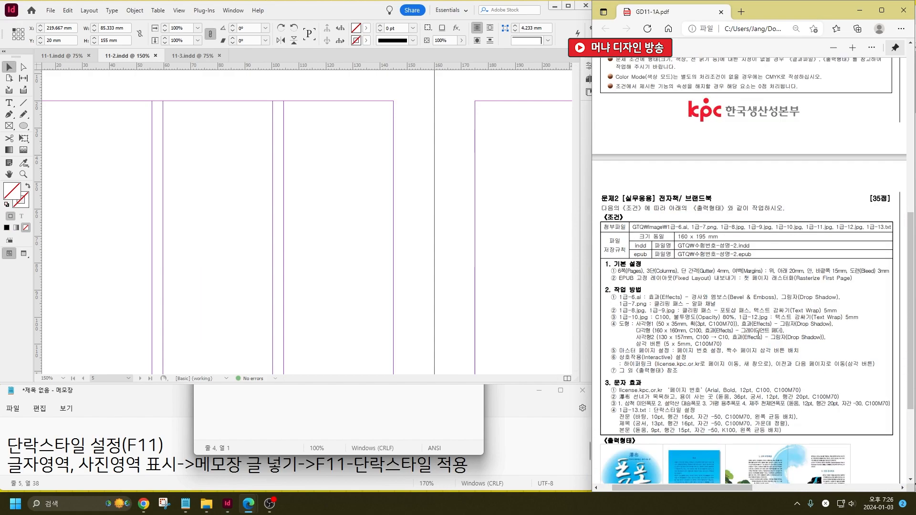
{"action": "left_click", "coordinate": [454, 291]}
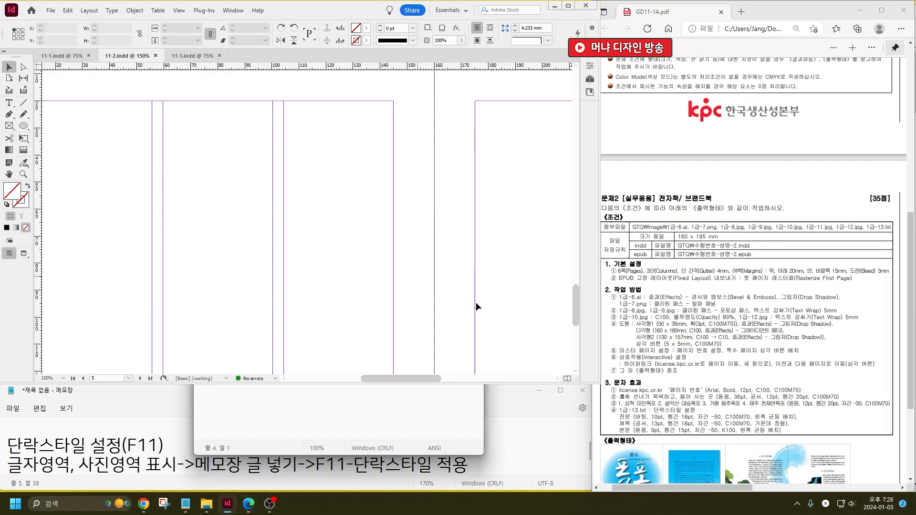
{"action": "scroll", "coordinate": [755, 410], "scroll_direction": "down", "scroll_amount": 3}
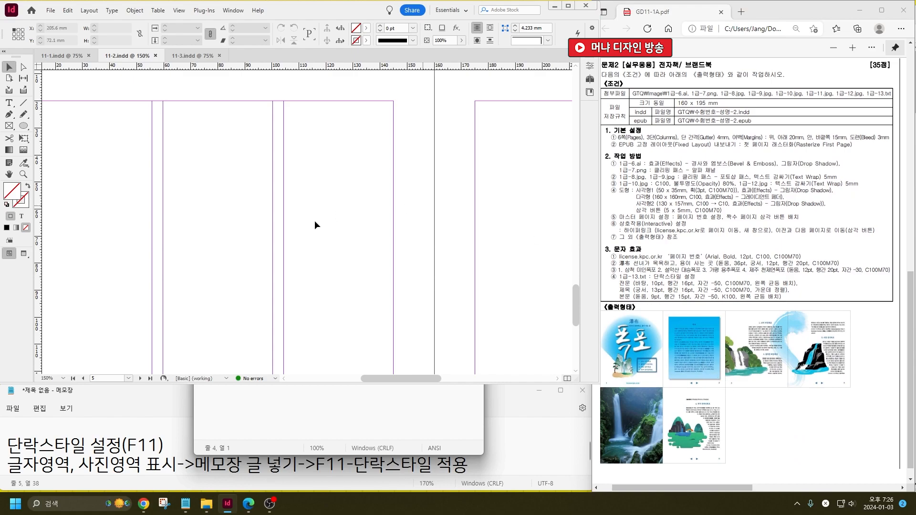
{"action": "scroll", "coordinate": [280, 268], "scroll_direction": "up", "scroll_amount": 10}
{"action": "scroll", "coordinate": [281, 277], "scroll_direction": "up", "scroll_amount": 10}
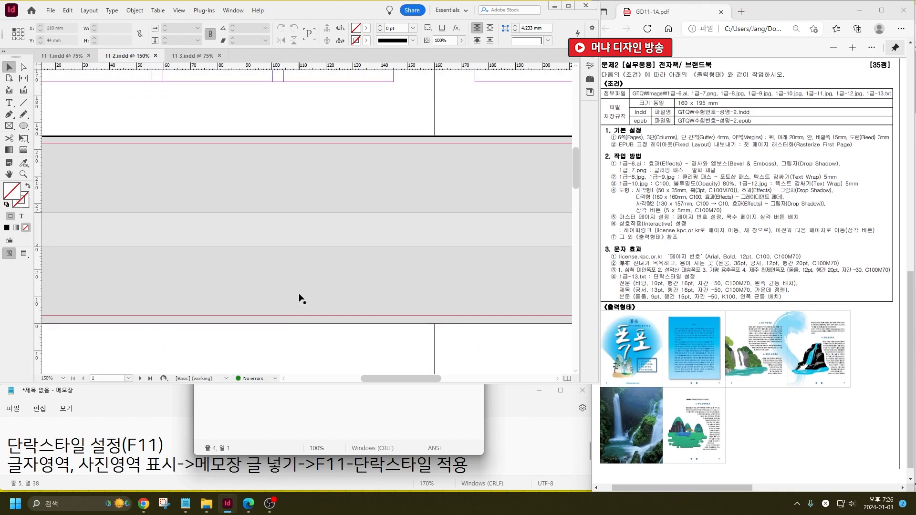
{"action": "left_click_drag", "start_coordinate": [419, 379], "coordinate": [400, 373]}
{"action": "scroll", "coordinate": [370, 187], "scroll_direction": "down", "scroll_amount": 1}
{"action": "scroll", "coordinate": [371, 189], "scroll_direction": "down", "scroll_amount": 5}
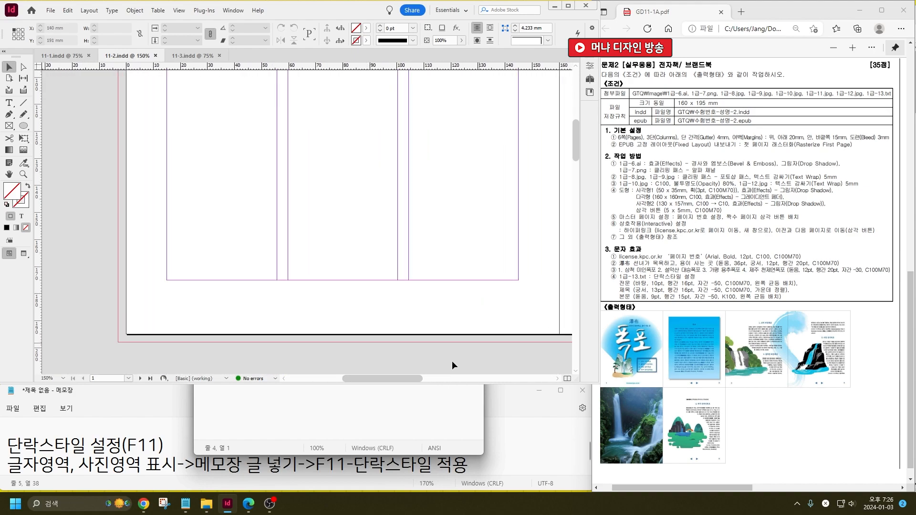
Close the 1급-5 text file without saving and cut the four numbered waterfall names from the 1급-13 text file.
{"action": "left_click", "coordinate": [248, 444]}
{"action": "left_click", "coordinate": [473, 39]}
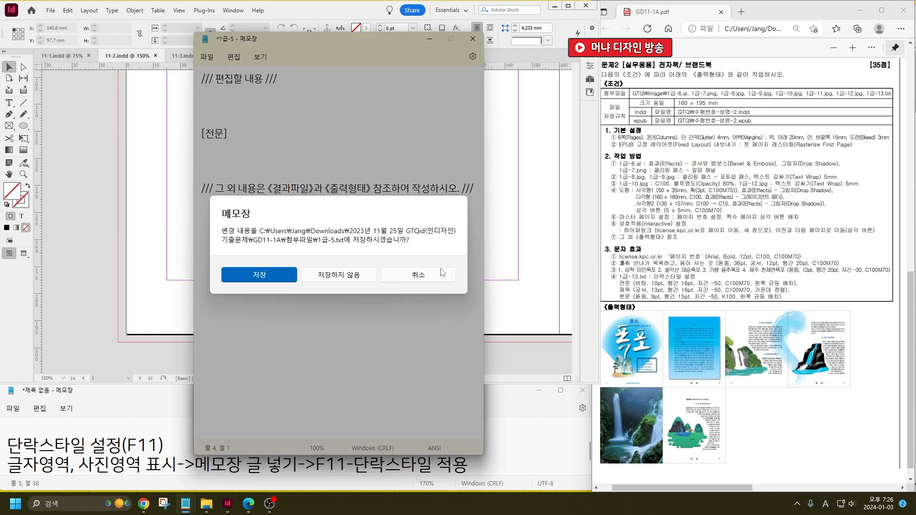
{"action": "left_click", "coordinate": [349, 275]}
{"action": "left_click", "coordinate": [297, 411]}
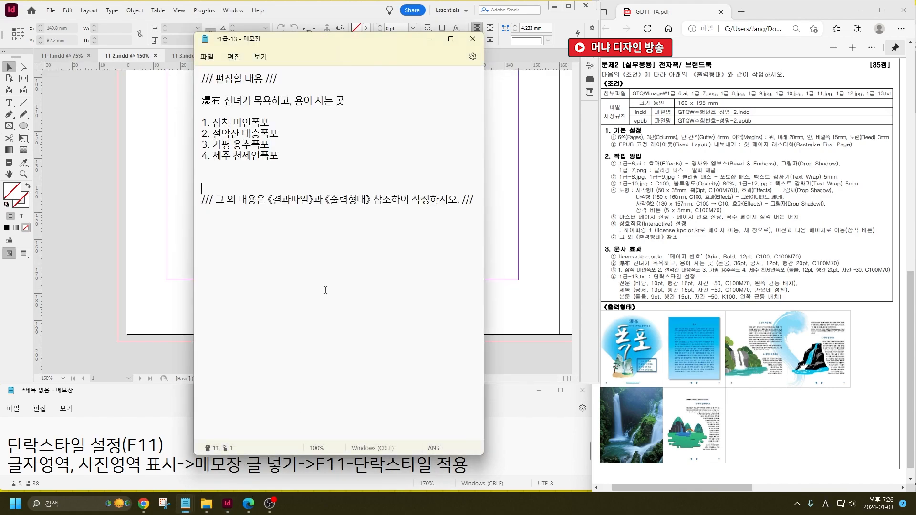
{"action": "left_click_drag", "start_coordinate": [282, 163], "coordinate": [196, 122]}
{"action": "key", "text": "ctrl+x"}
Draw a text frame about 43.6 × 35.6 mm on the lower part of page 1 and paste the waterfall list without its trailing line break.
{"action": "left_click", "coordinate": [105, 251]}
{"action": "scroll", "coordinate": [287, 224], "scroll_direction": "up", "scroll_amount": 3}
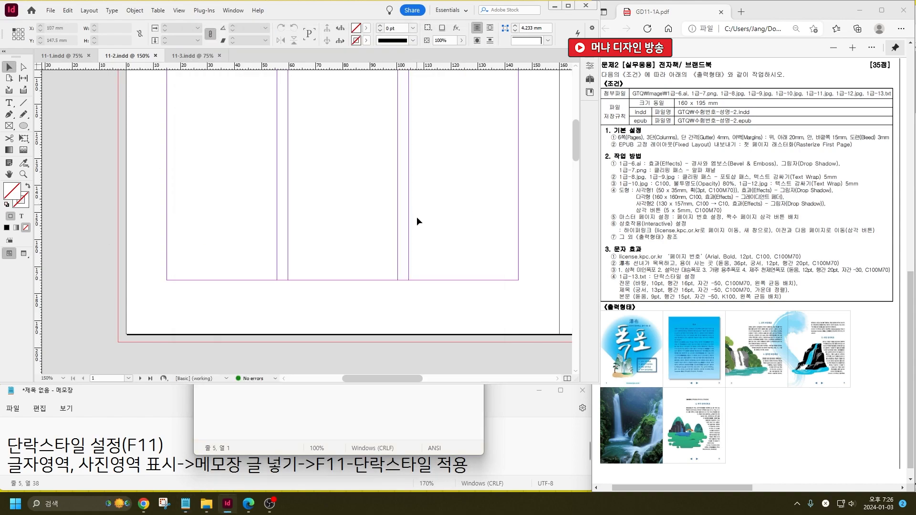
{"action": "left_click", "coordinate": [8, 102]}
{"action": "left_click_drag", "start_coordinate": [383, 199], "coordinate": [500, 295]}
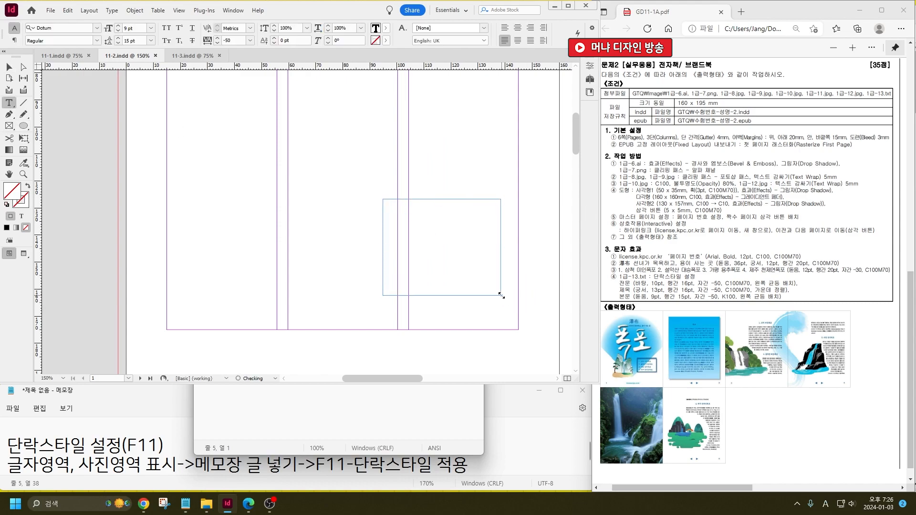
{"action": "key", "text": "ctrl+v"}
{"action": "key", "text": "BackSpace"}
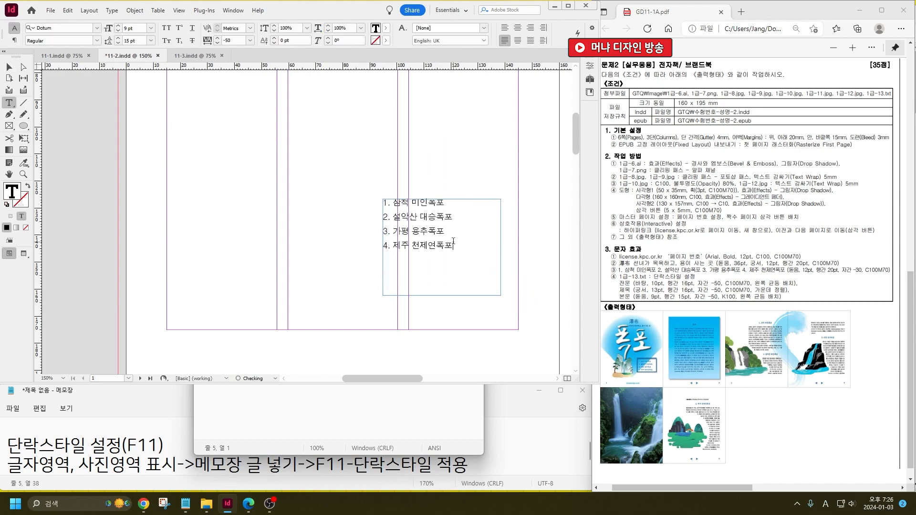
Set the whole waterfall list to 12 pt size, 20 pt leading and -30 tracking.
{"action": "key", "text": "ctrl+a"}
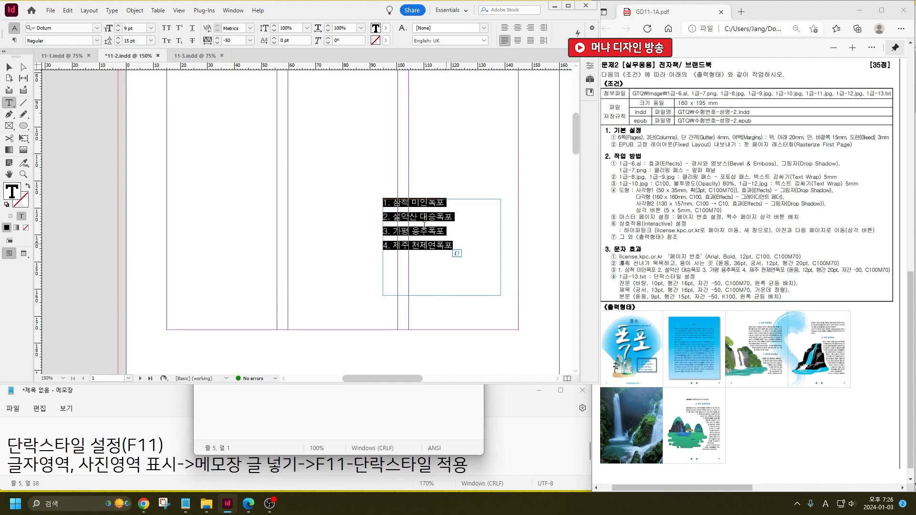
{"action": "left_click_drag", "start_coordinate": [139, 28], "coordinate": [115, 26]}
{"action": "type", "text": "12"}
{"action": "key", "text": "Tab"}
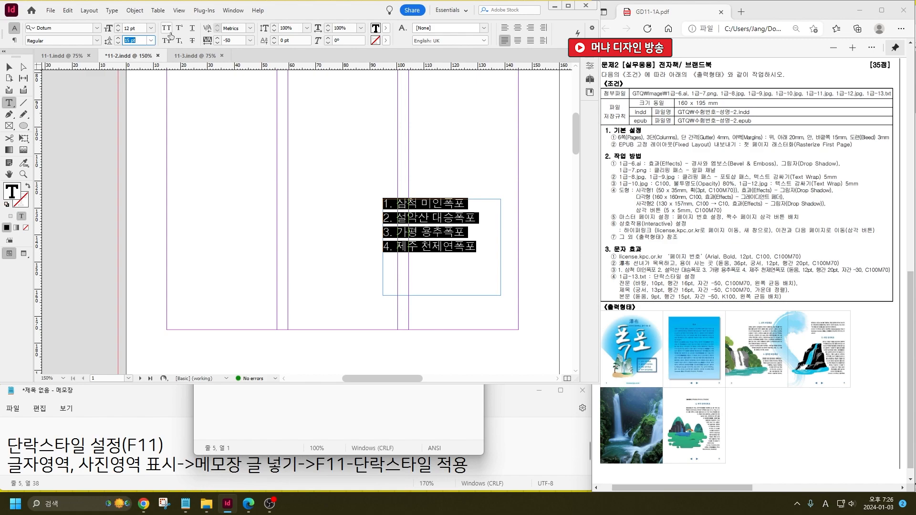
{"action": "type", "text": "20"}
{"action": "key", "text": "Return"}
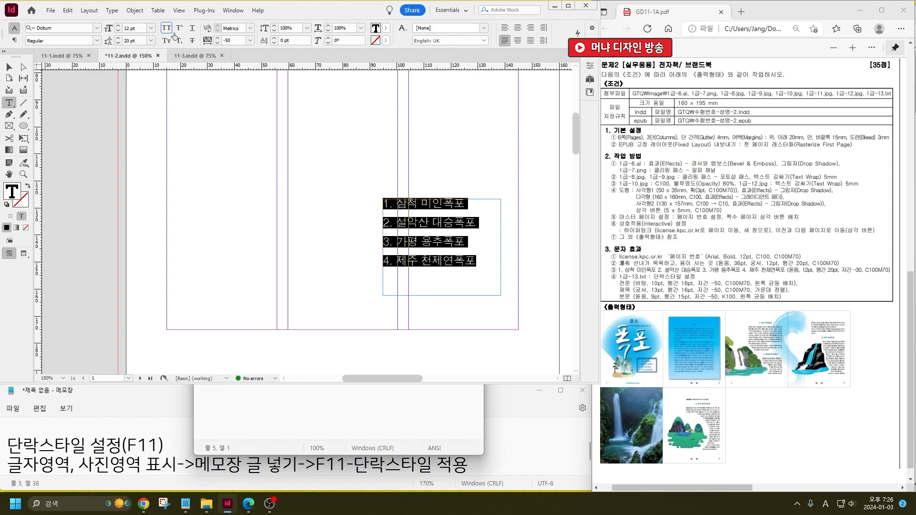
{"action": "left_click_drag", "start_coordinate": [238, 41], "coordinate": [175, 38]}
{"action": "type", "text": "-30"}
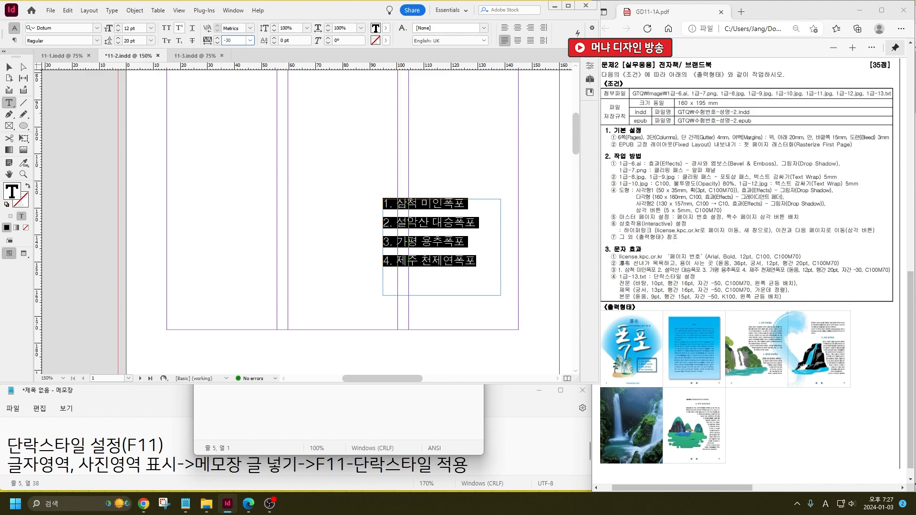
{"action": "key", "text": "Return"}
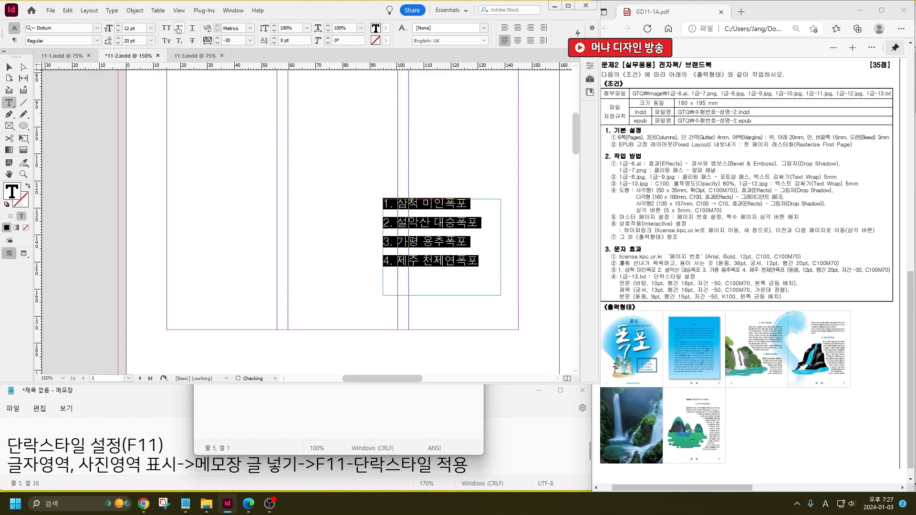
Set the waterfall list's text fill colour to C100 M70 Y0 K0 and finish editing the text.
{"action": "double_click", "coordinate": [14, 195]}
{"action": "left_click", "coordinate": [539, 279]}
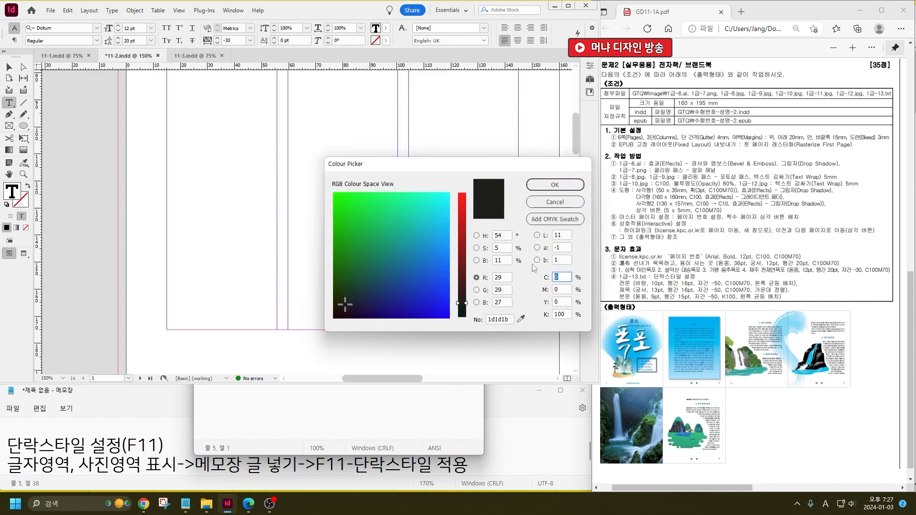
{"action": "type", "text": "100"}
{"action": "key", "text": "Tab"}
{"action": "type", "text": "70"}
{"action": "key", "text": "Tab"}
{"action": "key", "text": "Tab"}
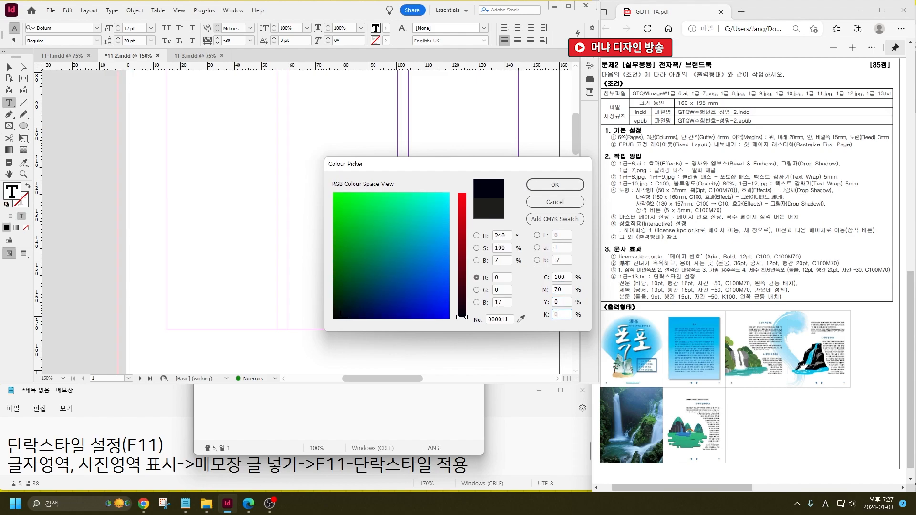
{"action": "type", "text": "0"}
{"action": "key", "text": "Return"}
{"action": "left_click", "coordinate": [477, 269]}
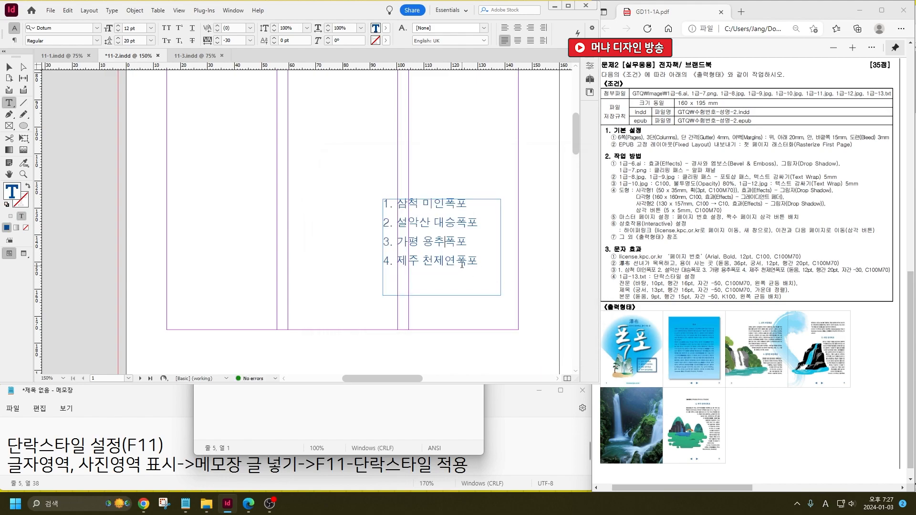
{"action": "left_click", "coordinate": [9, 67]}
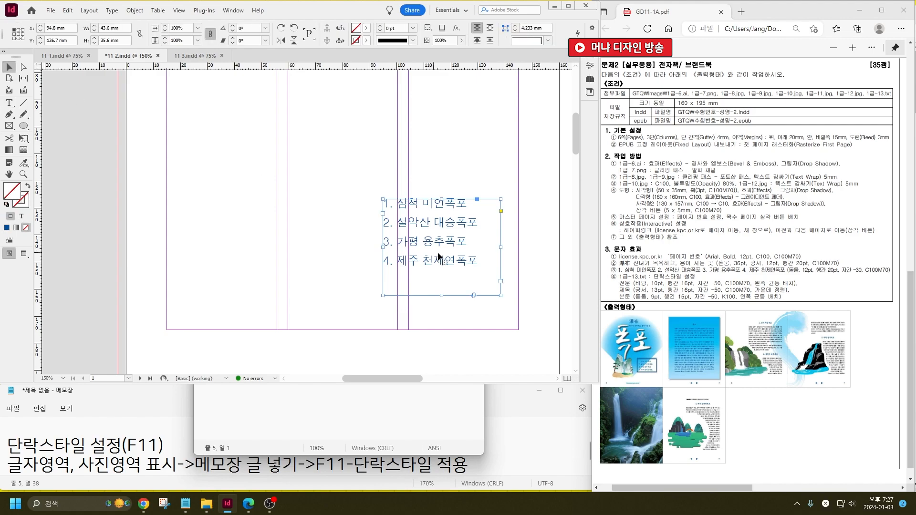
{"action": "left_click", "coordinate": [448, 188]}
Cut the 瀑布 선녀가 목욕하고, 용이 사는 곳 line from 1급-13 and paste it into a new text frame near the top of page 1.
{"action": "left_click", "coordinate": [332, 414]}
{"action": "left_click_drag", "start_coordinate": [350, 100], "coordinate": [168, 88]}
{"action": "left_click", "coordinate": [168, 88]}
{"action": "left_click", "coordinate": [350, 409]}
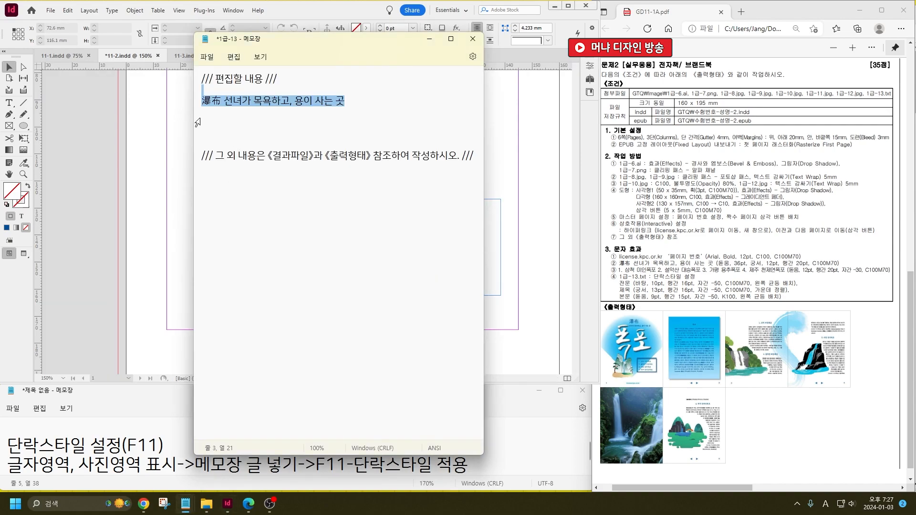
{"action": "key", "text": "ctrl+x"}
{"action": "left_click", "coordinate": [170, 161]}
{"action": "scroll", "coordinate": [350, 185], "scroll_direction": "up", "scroll_amount": 5}
{"action": "left_click", "coordinate": [9, 103]}
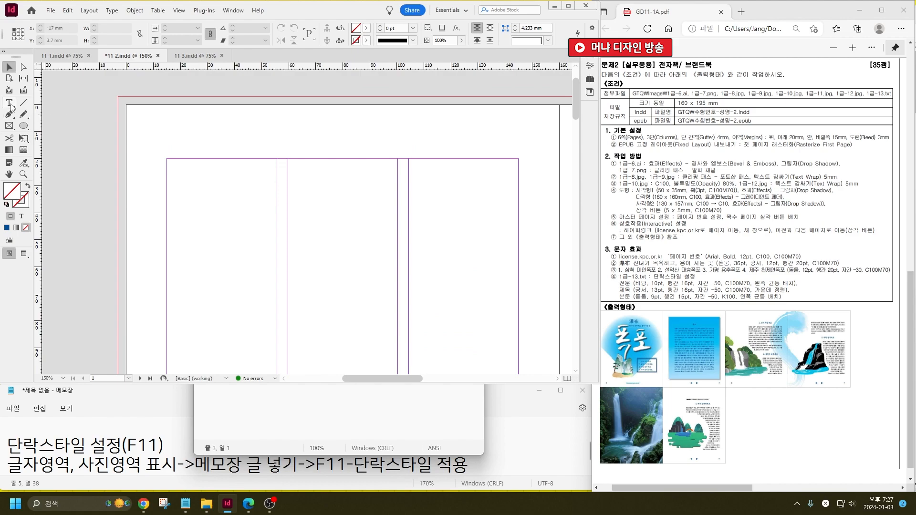
{"action": "left_click_drag", "start_coordinate": [318, 204], "coordinate": [518, 229]}
{"action": "key", "text": "ctrl+v"}
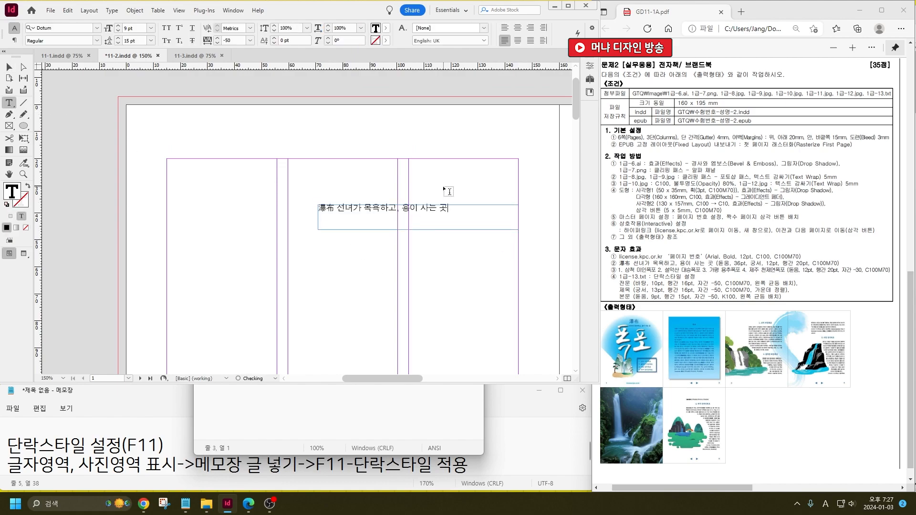
Set the font size of the whole 瀑布 title line to 36 pt.
{"action": "key", "text": "ctrl+a"}
{"action": "left_click", "coordinate": [69, 28]}
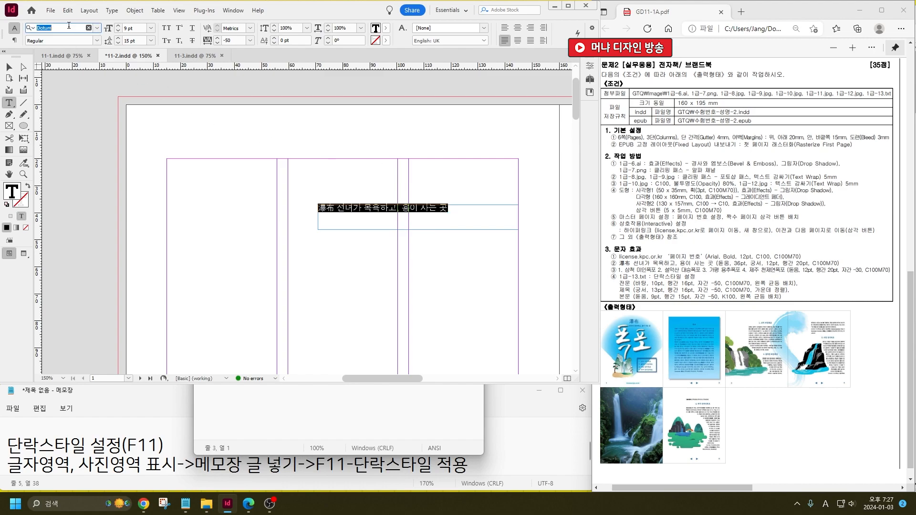
{"action": "key", "text": "Tab"}
{"action": "key", "text": "Tab"}
{"action": "key", "text": "shift+Tab"}
{"action": "type", "text": "36"}
{"action": "key", "text": "Tab"}
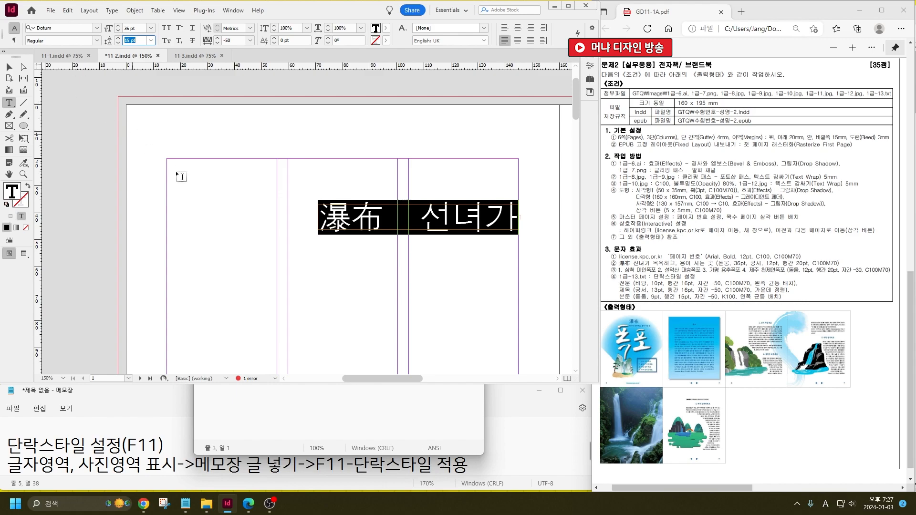
Break the title text before 선녀가 onto a new line and extend its text frame downward to fit all the text.
{"action": "left_click", "coordinate": [369, 204]}
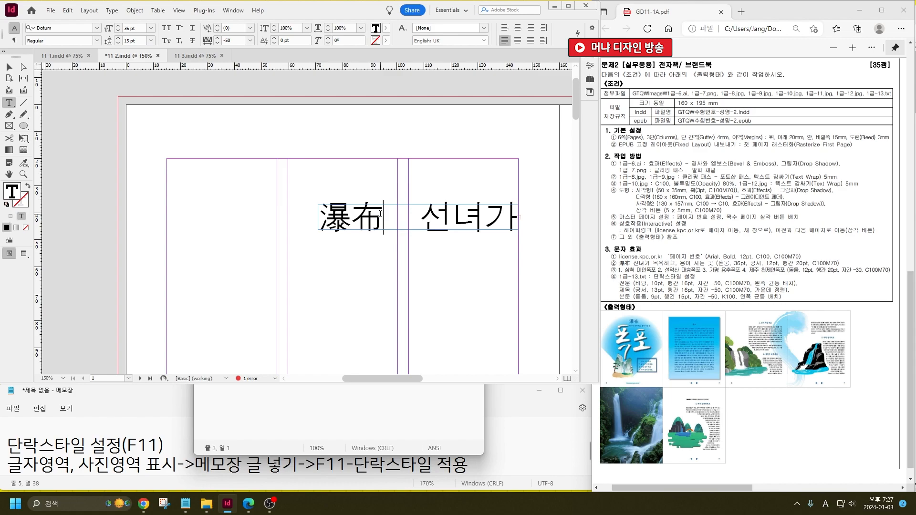
{"action": "left_click_drag", "start_coordinate": [380, 213], "coordinate": [316, 215]}
{"action": "left_click_drag", "start_coordinate": [421, 216], "coordinate": [502, 217]}
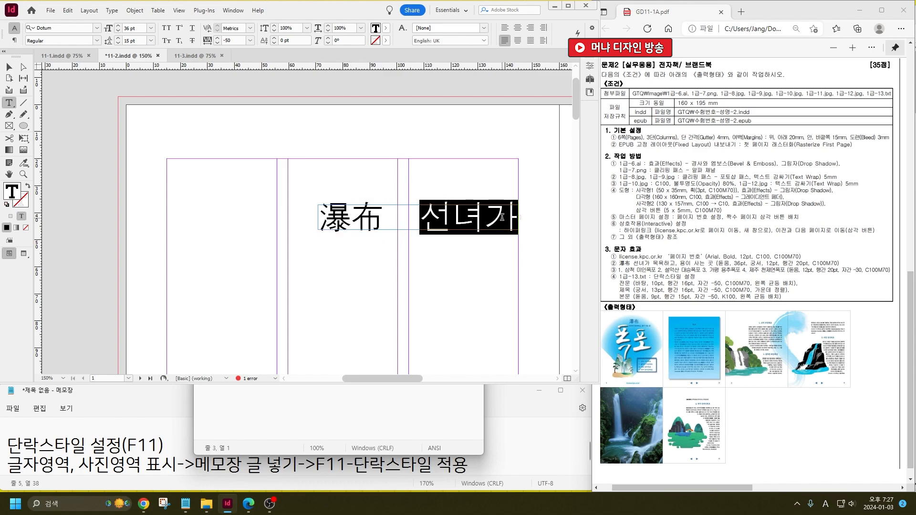
{"action": "key", "text": "Left"}
{"action": "key", "text": "Return"}
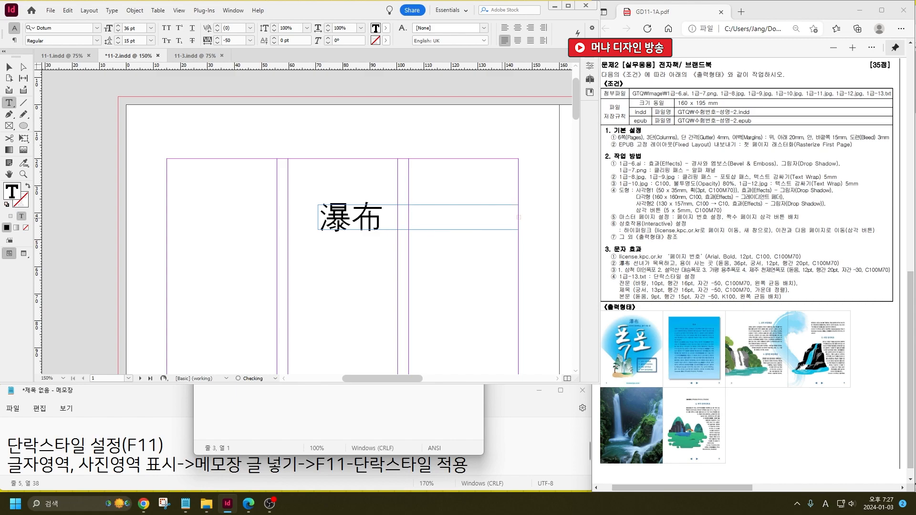
{"action": "key", "text": "Escape"}
{"action": "left_click_drag", "start_coordinate": [418, 230], "coordinate": [428, 330]}
{"action": "double_click", "coordinate": [338, 231]}
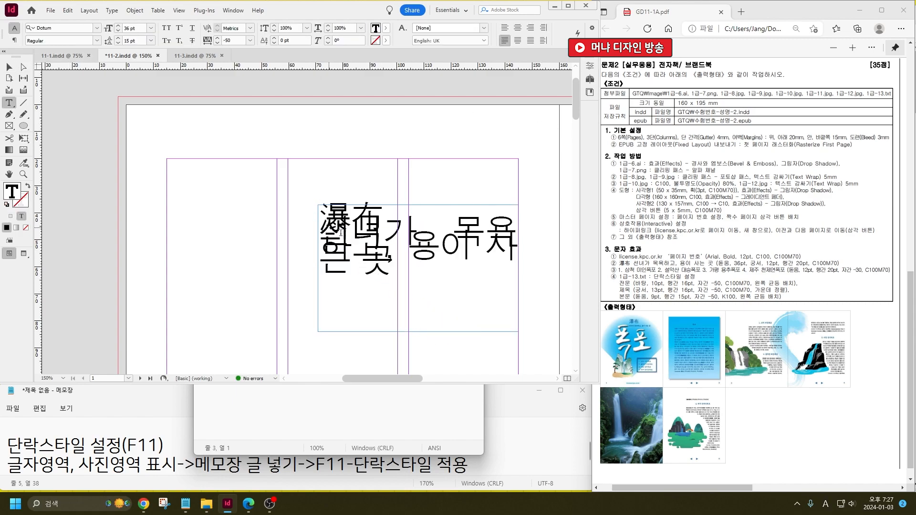
Set the leading of all the title frame's text to 20 pt.
{"action": "key", "text": "ctrl+a"}
{"action": "left_click", "coordinate": [136, 41]}
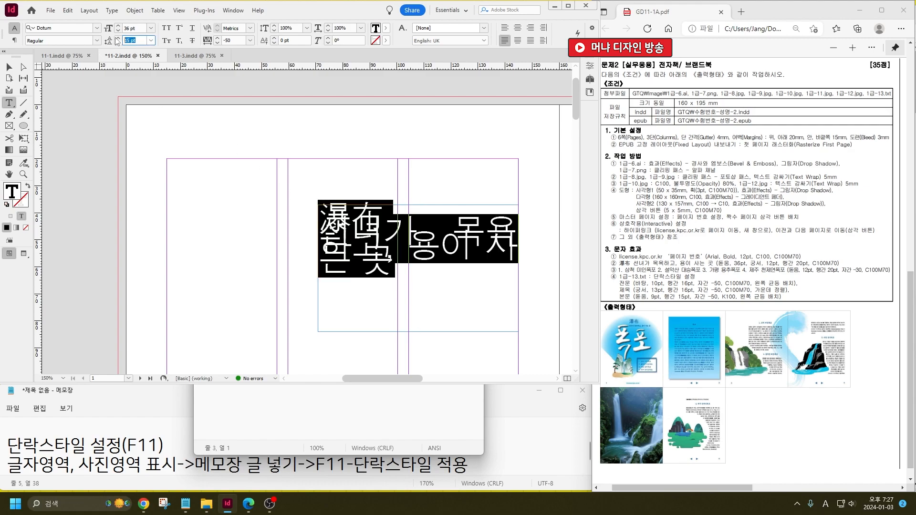
{"action": "type", "text": "20"}
{"action": "key", "text": "Return"}
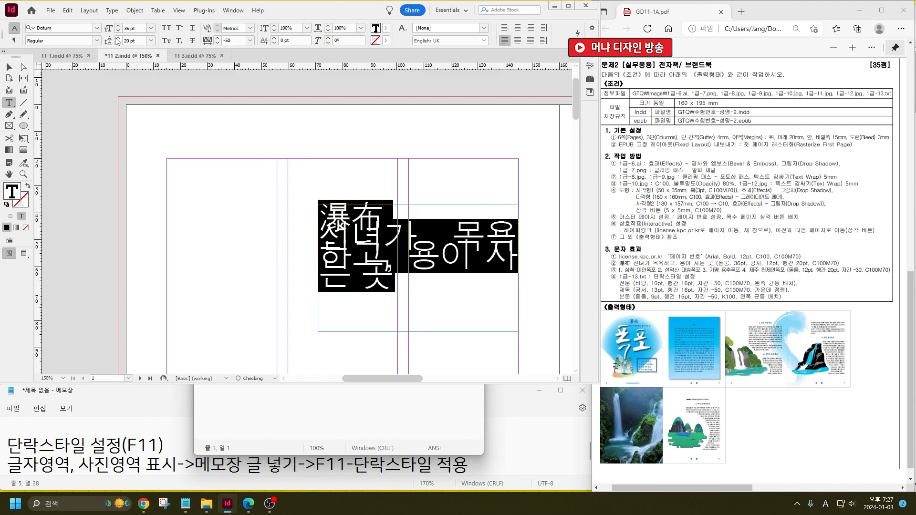
Set the font size of the title frame's second line, 선녀가 목욕하고, 용이 사는 곳, to 12 pt.
{"action": "left_click", "coordinate": [391, 208]}
{"action": "left_click", "coordinate": [387, 213]}
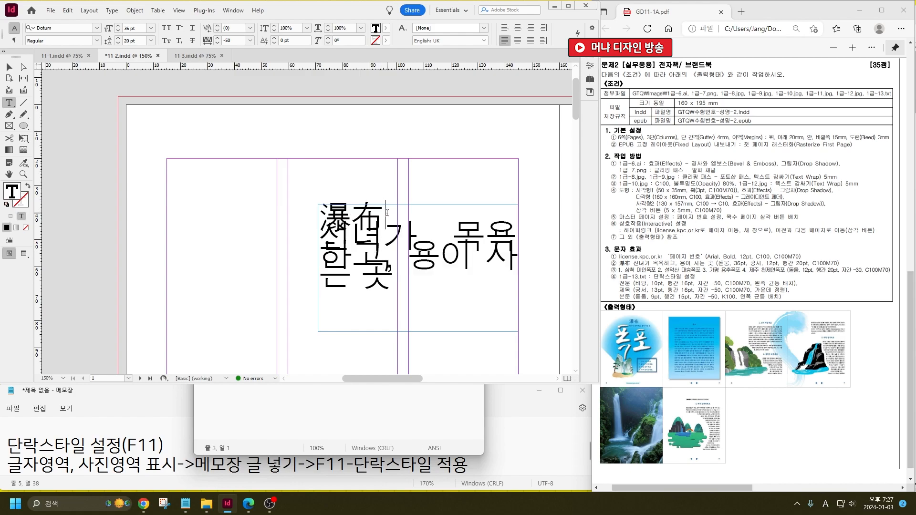
{"action": "left_click_drag", "start_coordinate": [327, 235], "coordinate": [397, 291]}
{"action": "left_click", "coordinate": [110, 31]}
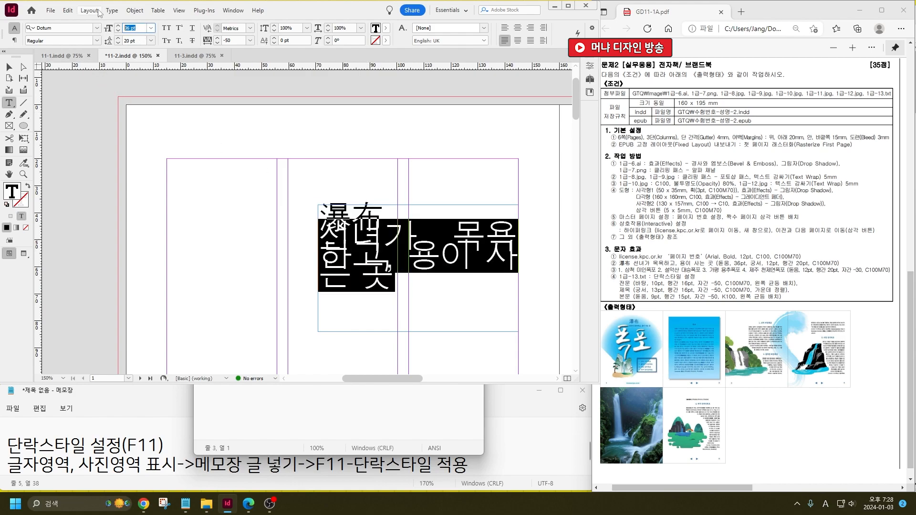
{"action": "type", "text": "12"}
{"action": "key", "text": "Return"}
{"action": "left_click", "coordinate": [418, 250]}
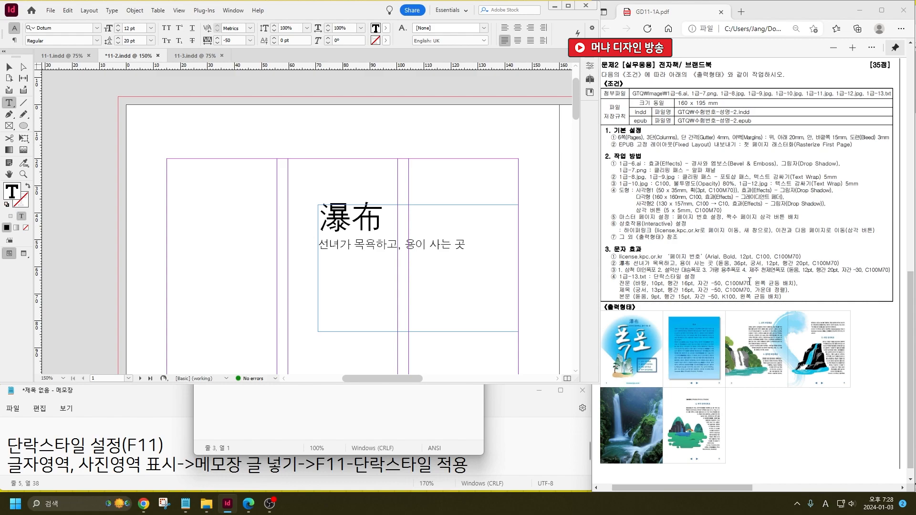
Colour all the title frame's text C100 M70 Y0 K0.
{"action": "key", "text": "ctrl+a"}
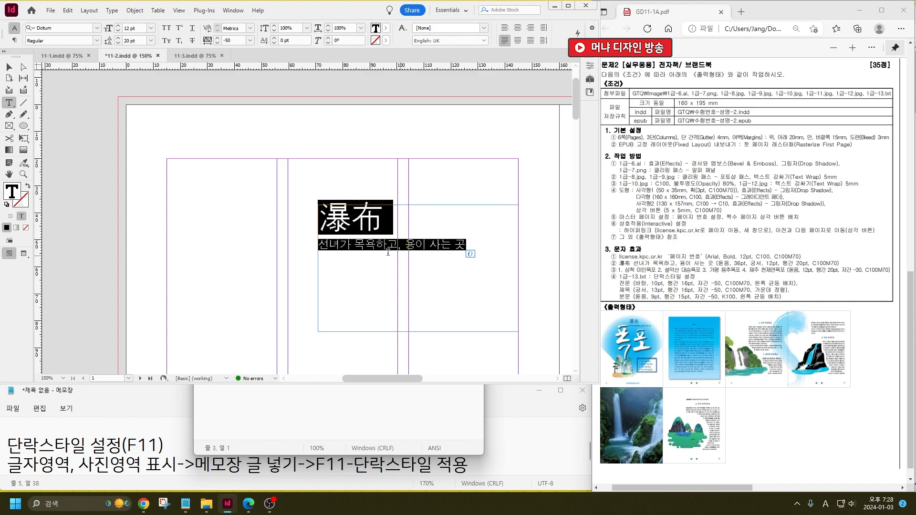
{"action": "double_click", "coordinate": [11, 194]}
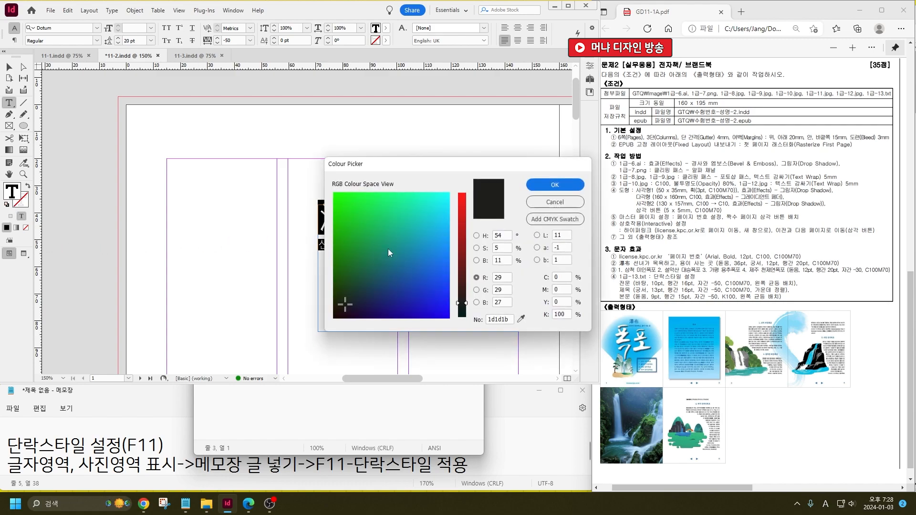
{"action": "type", "text": "1"}
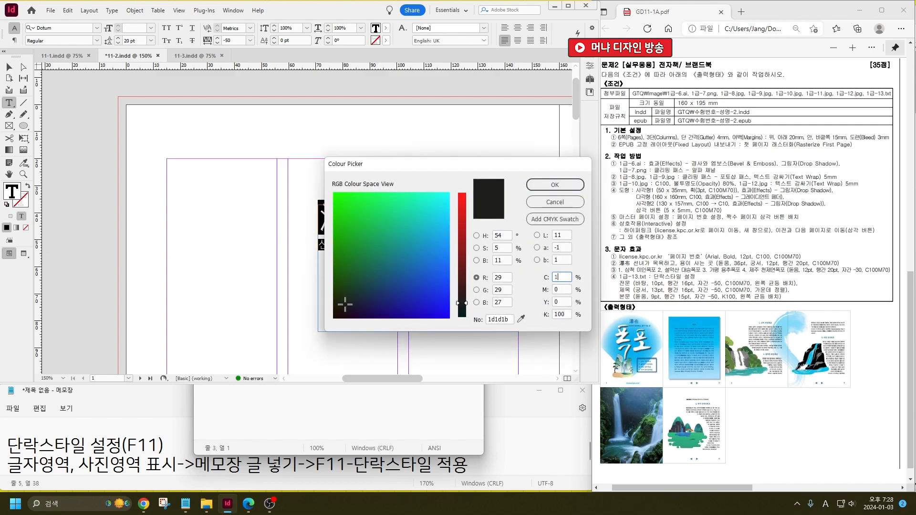
{"action": "type", "text": "00"}
{"action": "key", "text": "Tab"}
{"action": "type", "text": "70"}
{"action": "key", "text": "Tab"}
{"action": "key", "text": "Tab"}
{"action": "type", "text": "0"}
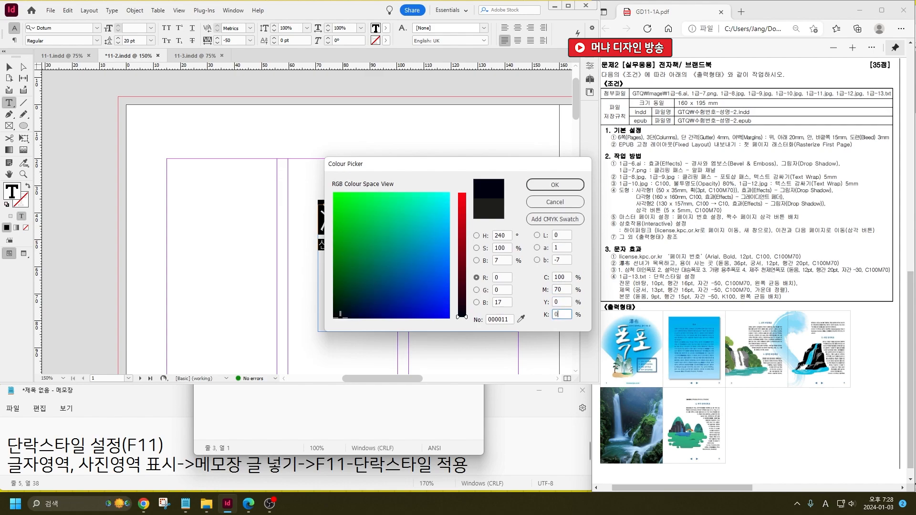
{"action": "key", "text": "Return"}
Shrink the title text frame around its two lines, to about 57 mm wide and 18 mm high.
{"action": "key", "text": "Escape"}
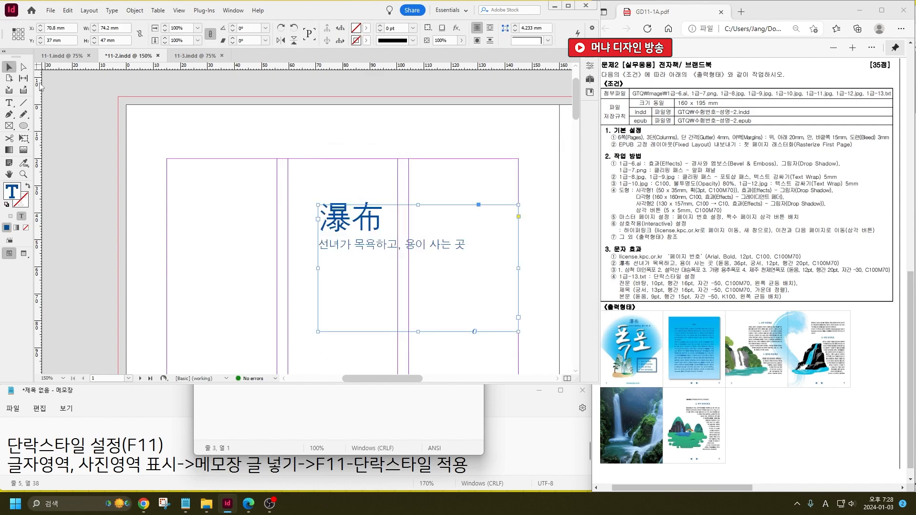
{"action": "double_click", "coordinate": [518, 332]}
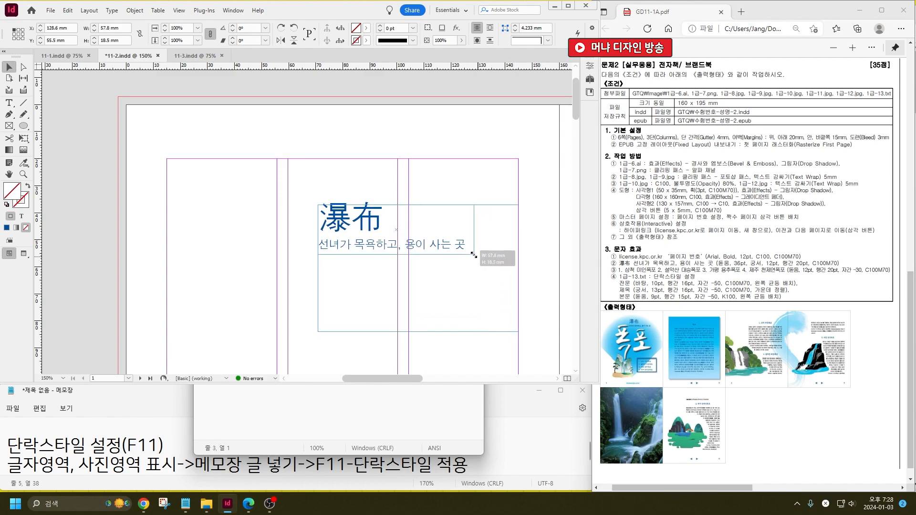
{"action": "left_click", "coordinate": [414, 196]}
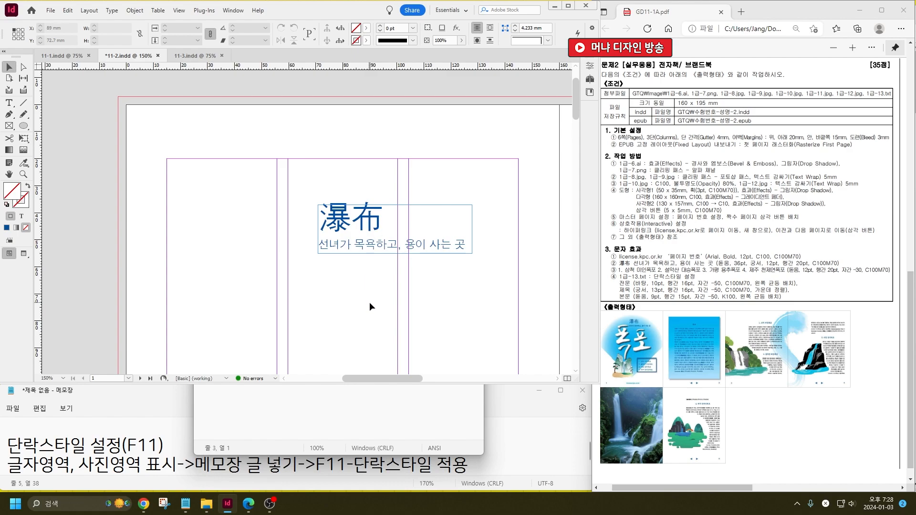
Create a text frame about 42 × 7 mm below page 1's lower margin and enter license.kpc.or.kr in it.
{"action": "scroll", "coordinate": [370, 302], "scroll_direction": "down", "scroll_amount": 6}
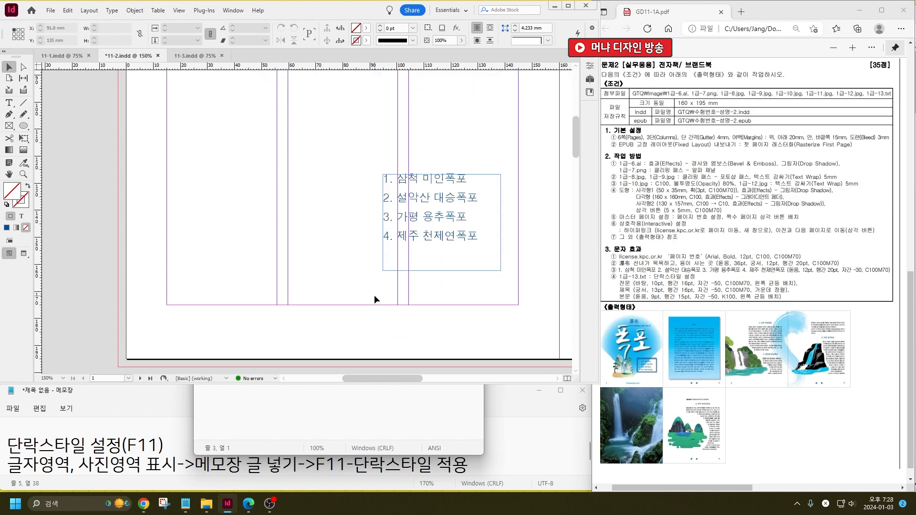
{"action": "key", "text": "t"}
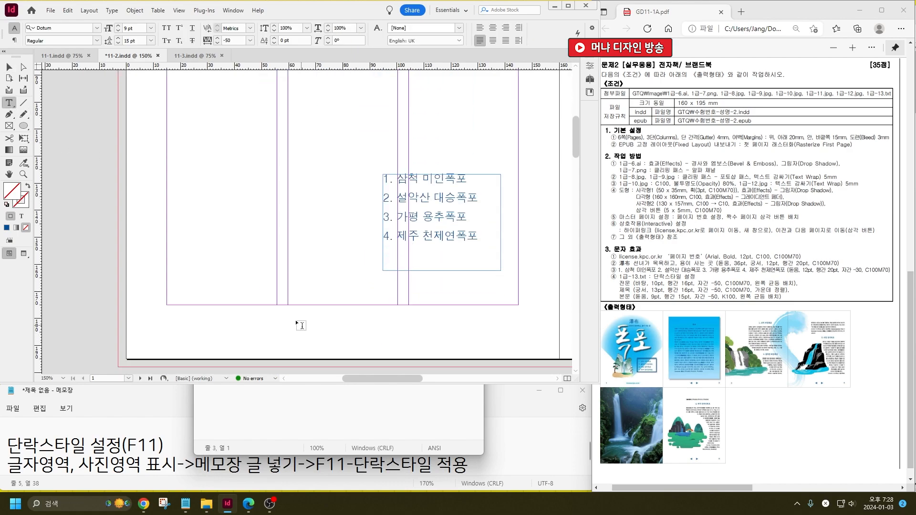
{"action": "left_click_drag", "start_coordinate": [288, 311], "coordinate": [405, 328]}
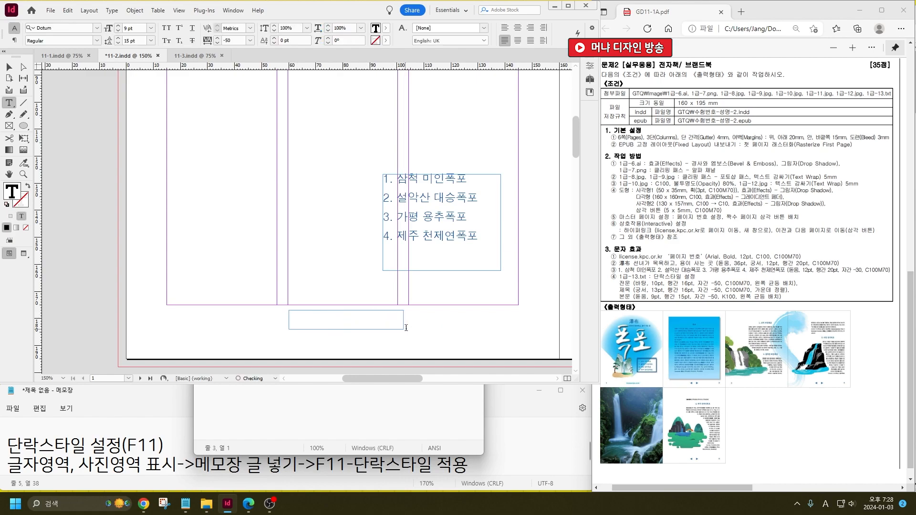
{"action": "type", "text": "license.kpc.or.kr"}
Format the whole license.kpc.or.kr text as Arial Bold at 12 pt.
{"action": "key", "text": "ctrl+a"}
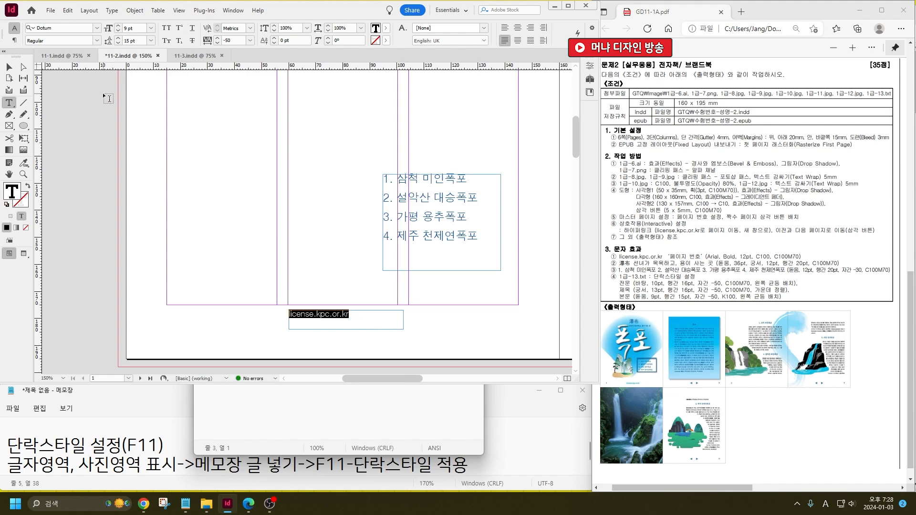
{"action": "left_click", "coordinate": [65, 25]}
{"action": "type", "text": "ari"}
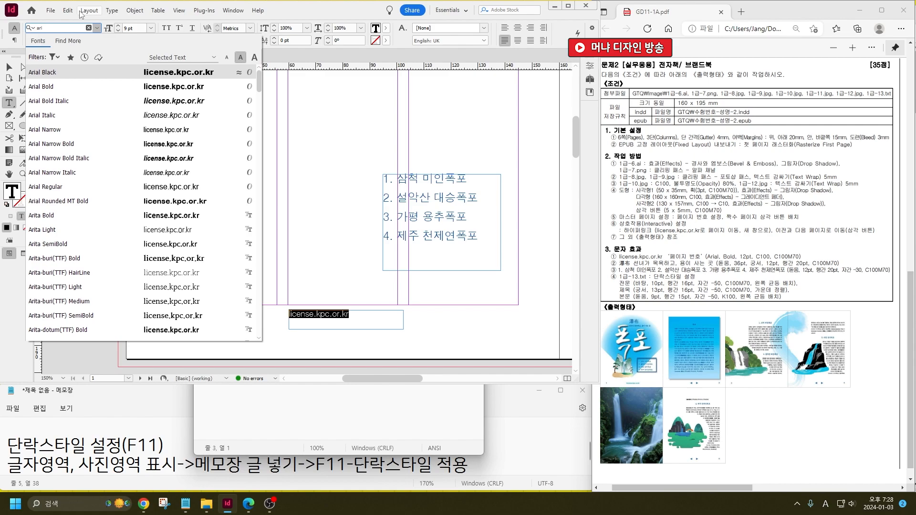
{"action": "key", "text": "Down"}
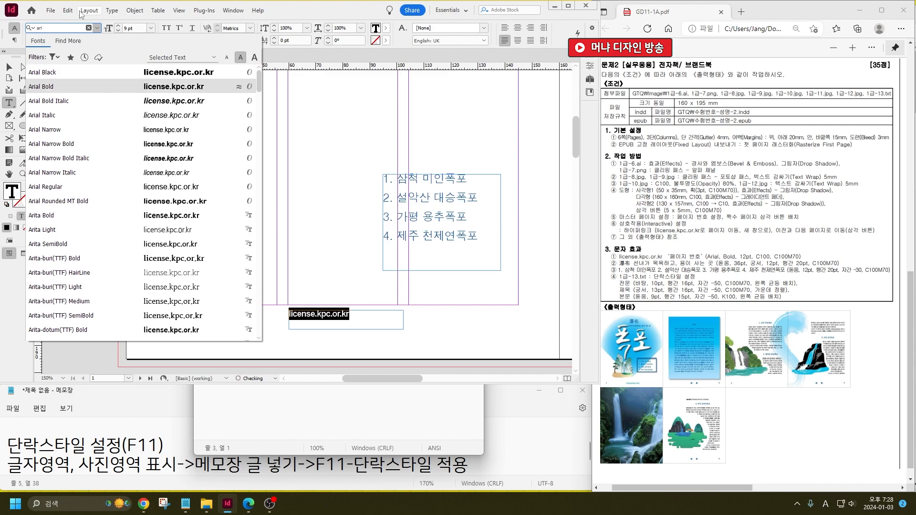
{"action": "key", "text": "Return"}
{"action": "key", "text": "Tab"}
{"action": "key", "text": "Tab"}
{"action": "type", "text": "12"}
{"action": "key", "text": "Return"}
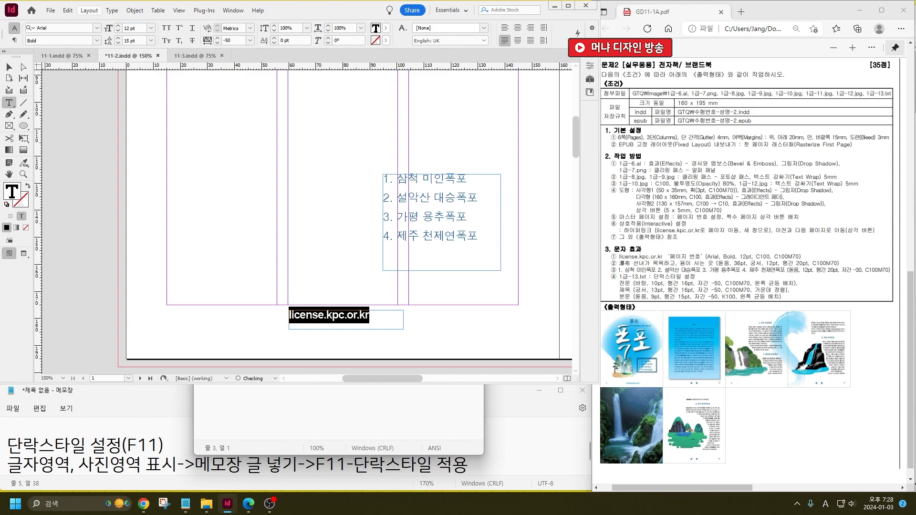
Colour the license.kpc.or.kr text C100 M0 Y0 K0.
{"action": "double_click", "coordinate": [17, 192]}
{"action": "left_click_drag", "start_coordinate": [562, 277], "coordinate": [523, 269]}
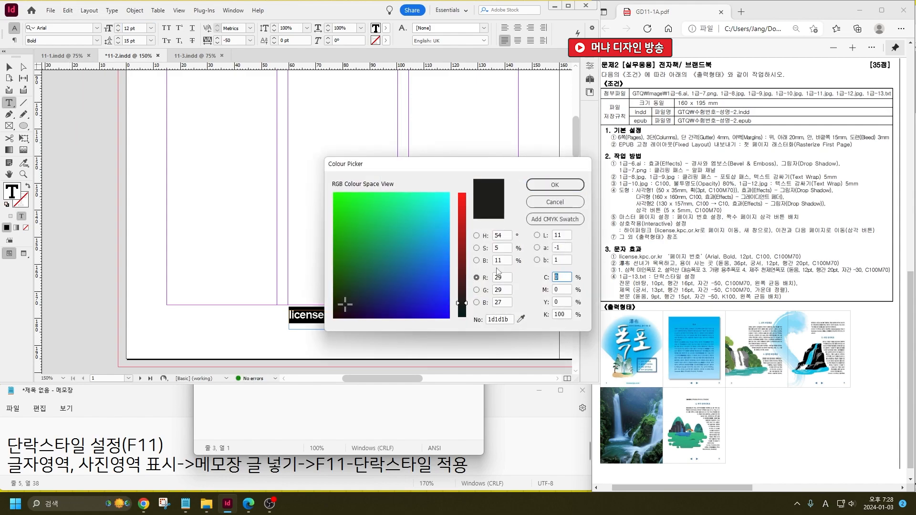
{"action": "type", "text": "100"}
{"action": "key", "text": "Tab"}
{"action": "type", "text": "70"}
{"action": "key", "text": "Tab"}
{"action": "key", "text": "Tab"}
{"action": "type", "text": "0"}
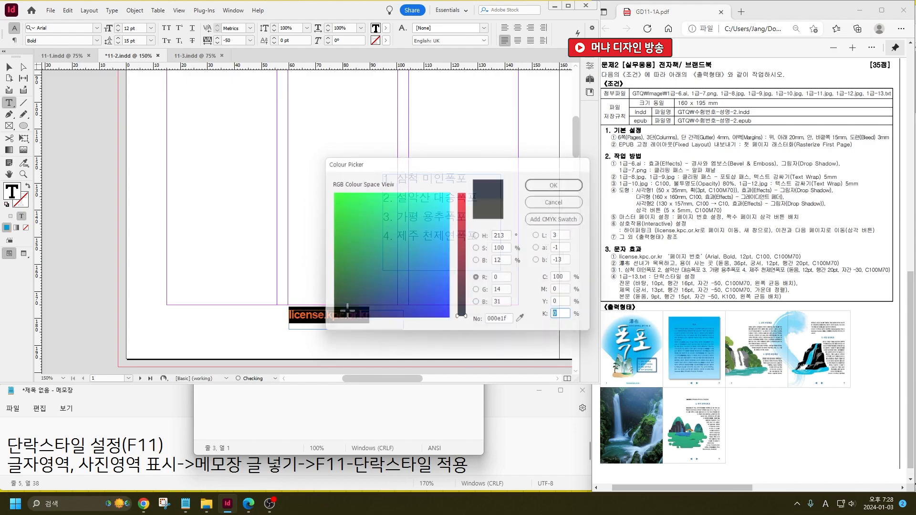
{"action": "key", "text": "Return"}
{"action": "left_click", "coordinate": [9, 67]}
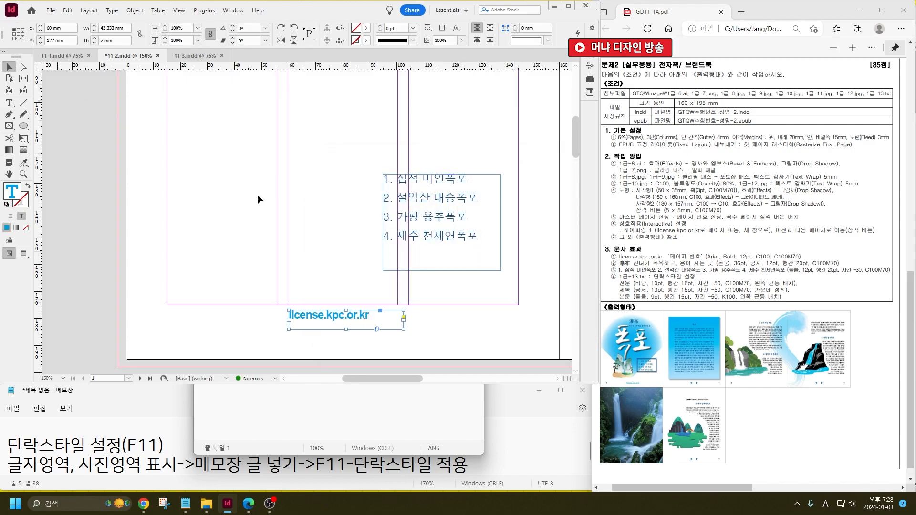
Examine the cover page in the PDF's 출력형태 sample for the placement of the license.kpc.or.kr text and page number.
{"action": "left_click", "coordinate": [402, 348]}
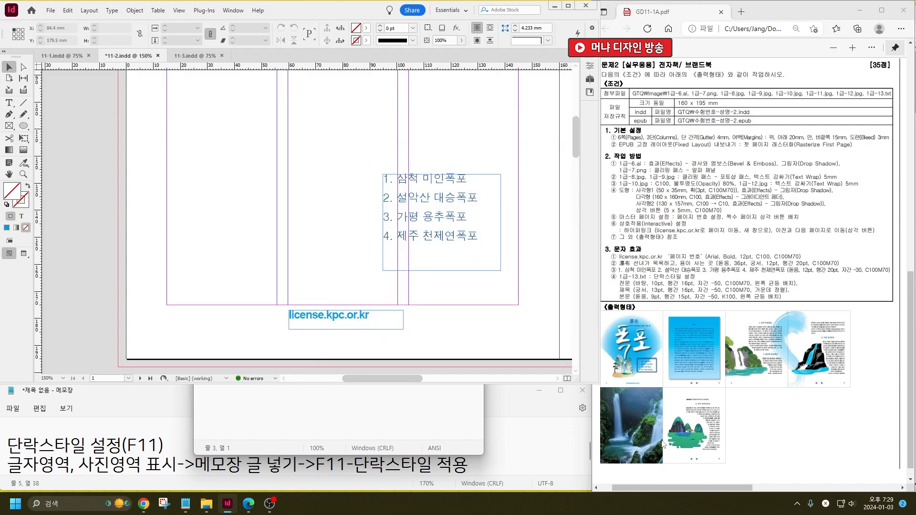
{"action": "left_click", "coordinate": [642, 391]}
{"action": "scroll", "coordinate": [630, 390], "scroll_direction": "up", "scroll_amount": 5}
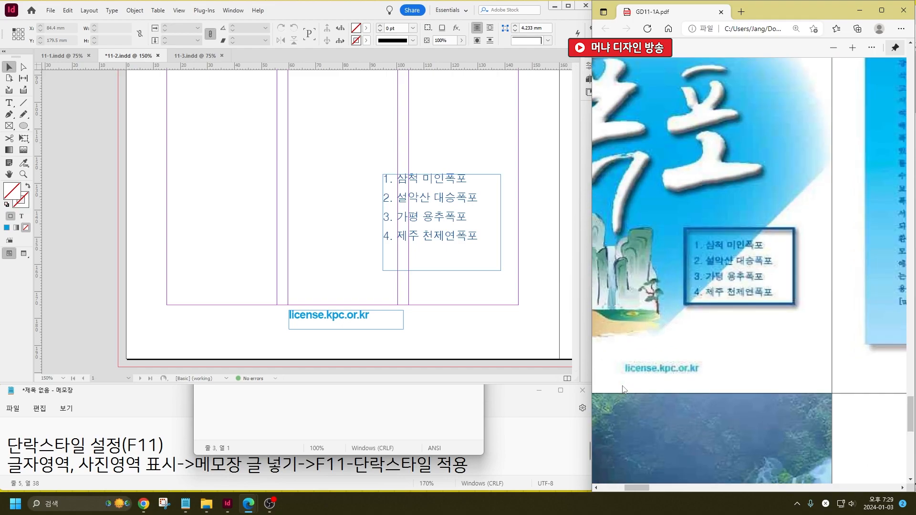
{"action": "scroll", "coordinate": [622, 389], "scroll_direction": "down", "scroll_amount": 5}
{"action": "scroll", "coordinate": [595, 389], "scroll_direction": "up", "scroll_amount": 3}
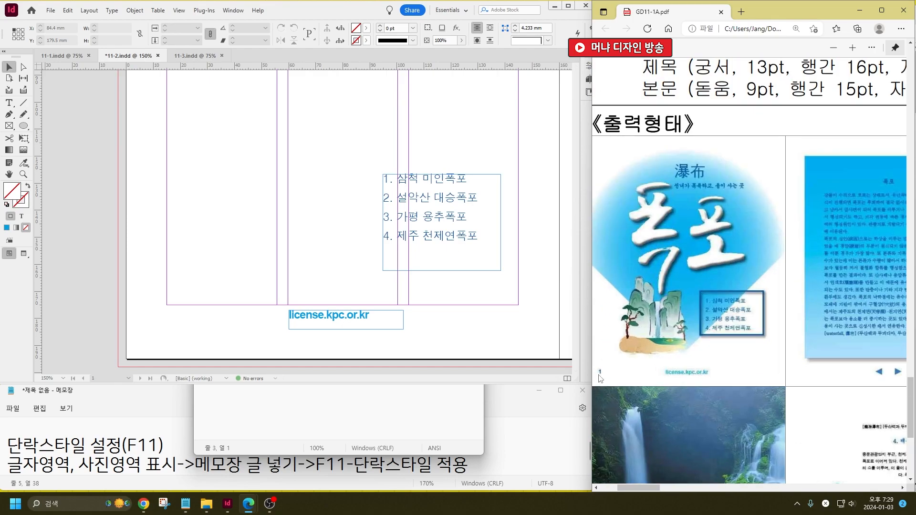
{"action": "scroll", "coordinate": [602, 373], "scroll_direction": "down", "scroll_amount": 4}
{"action": "scroll", "coordinate": [602, 373], "scroll_direction": "up", "scroll_amount": 1}
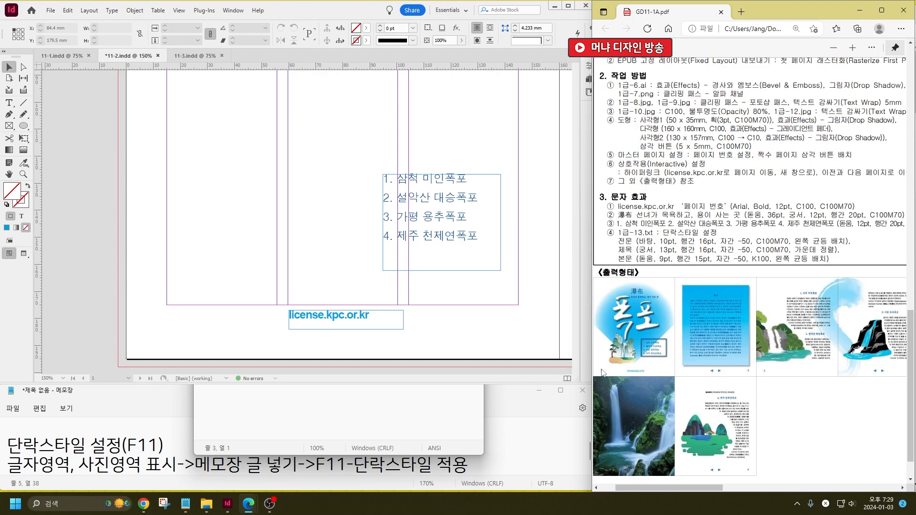
{"action": "scroll", "coordinate": [602, 372], "scroll_direction": "down", "scroll_amount": 2}
Centre the license.kpc.or.kr text in its frame and move the frame slightly down and to the left.
{"action": "left_click", "coordinate": [358, 321]}
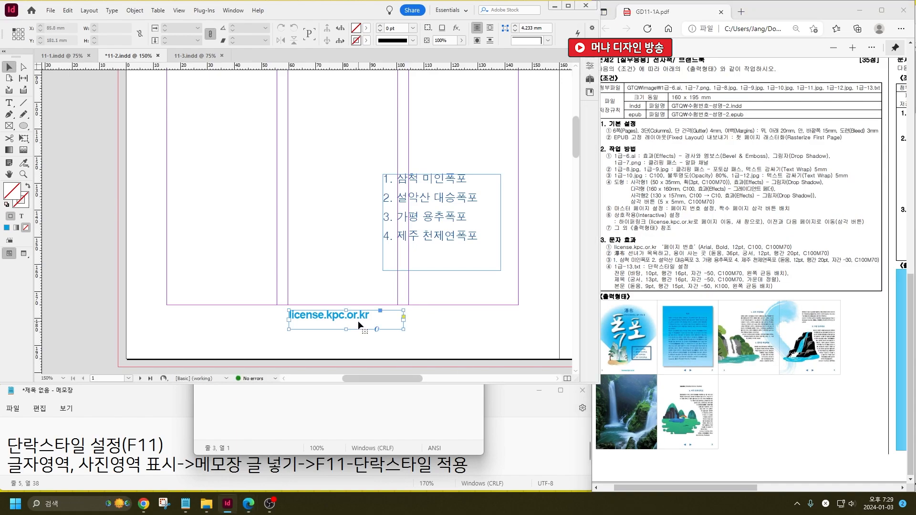
{"action": "double_click", "coordinate": [360, 317]}
{"action": "key", "text": "ctrl+a"}
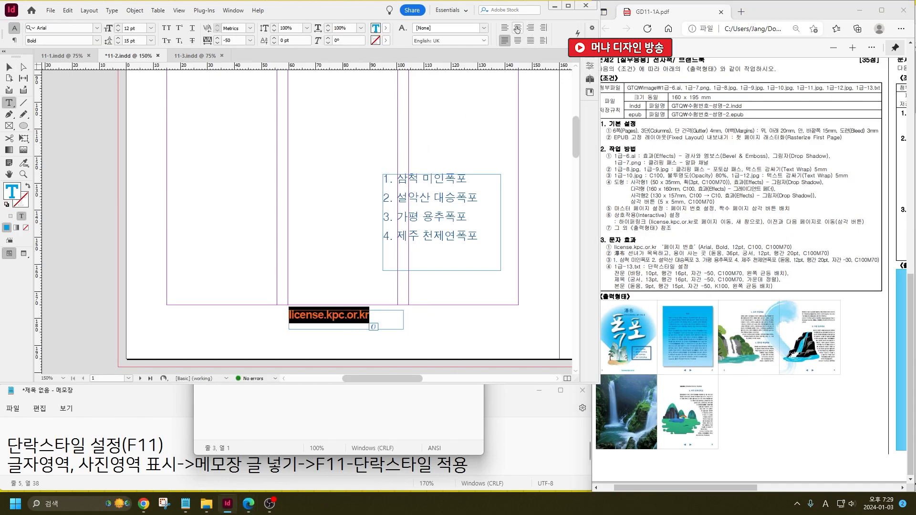
{"action": "key", "text": "ctrl+shift+c"}
{"action": "key", "text": "Escape"}
{"action": "left_click_drag", "start_coordinate": [351, 323], "coordinate": [347, 329]}
{"action": "left_click", "coordinate": [333, 253]}
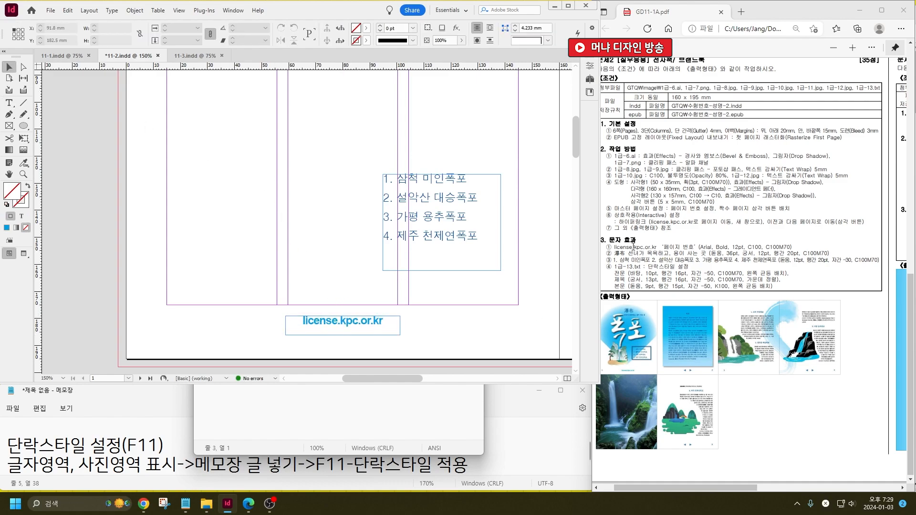
{"action": "left_click_drag", "start_coordinate": [635, 248], "coordinate": [759, 265]}
{"action": "left_click", "coordinate": [766, 238]}
{"action": "left_click", "coordinate": [316, 248]}
{"action": "left_click_drag", "start_coordinate": [374, 379], "coordinate": [399, 377]}
Switch to the 11-3.indd document and bring up its page 1 alongside the PDF's 문제3 specification.
{"action": "left_click", "coordinate": [194, 56]}
{"action": "left_click_drag", "start_coordinate": [737, 488], "coordinate": [866, 483]}
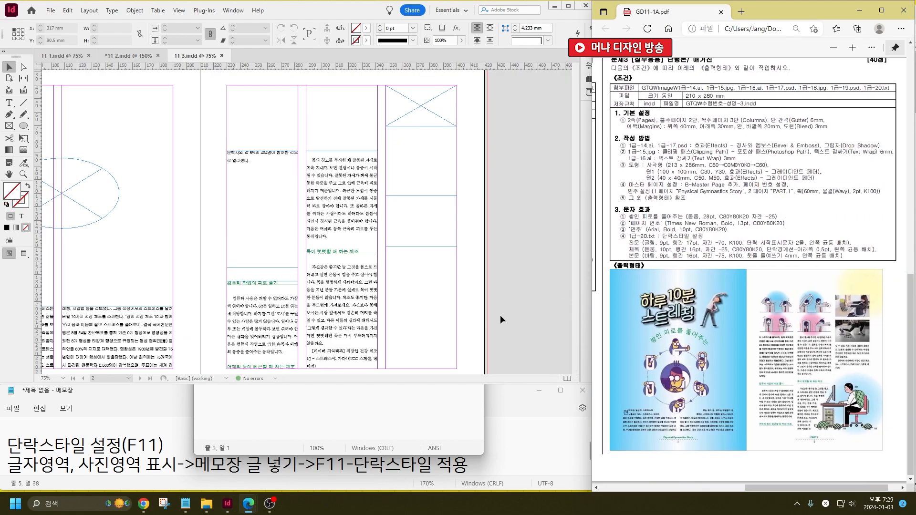
{"action": "left_click", "coordinate": [479, 376]}
{"action": "left_click_drag", "start_coordinate": [479, 376], "coordinate": [440, 379]}
Switch to the 1급-20 text file in Notepad and cut the line 쌓인 피로를 풀어주는.
{"action": "left_click", "coordinate": [435, 396]}
{"action": "left_click", "coordinate": [472, 39]}
{"action": "left_click", "coordinate": [350, 279]}
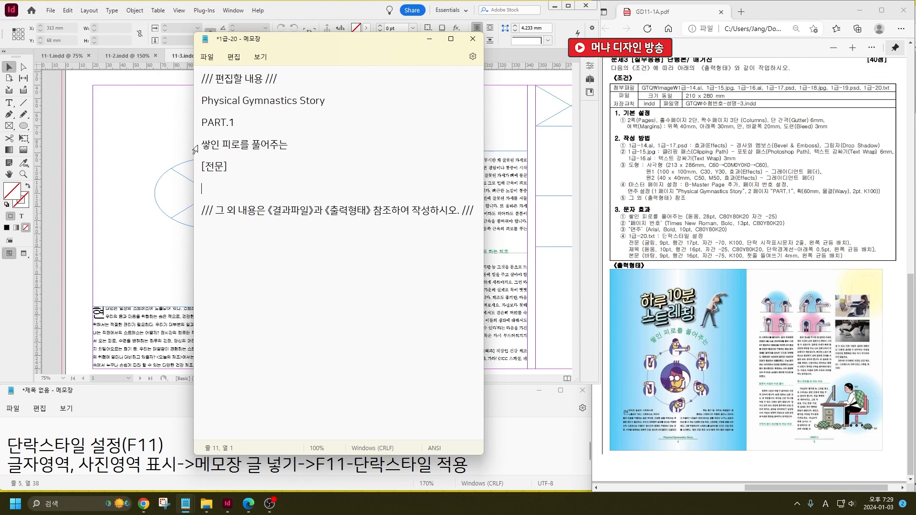
{"action": "left_click", "coordinate": [197, 147]}
{"action": "key", "text": "ctrl+x"}
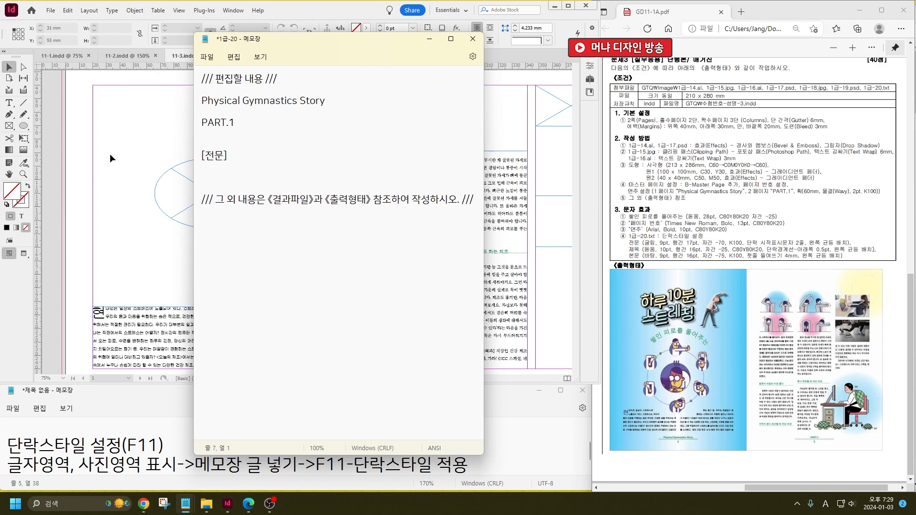
Back in InDesign, paste 쌓인 피로를 풀어주는 along the outline of page 1's elliptical frame with the Type on a Path tool.
{"action": "left_click", "coordinate": [7, 107]}
{"action": "left_click", "coordinate": [10, 104]}
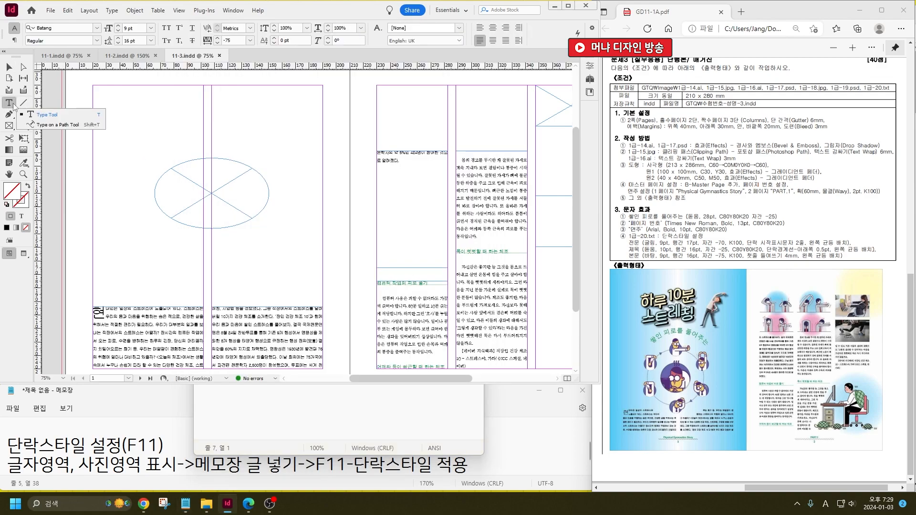
{"action": "left_click", "coordinate": [31, 128]}
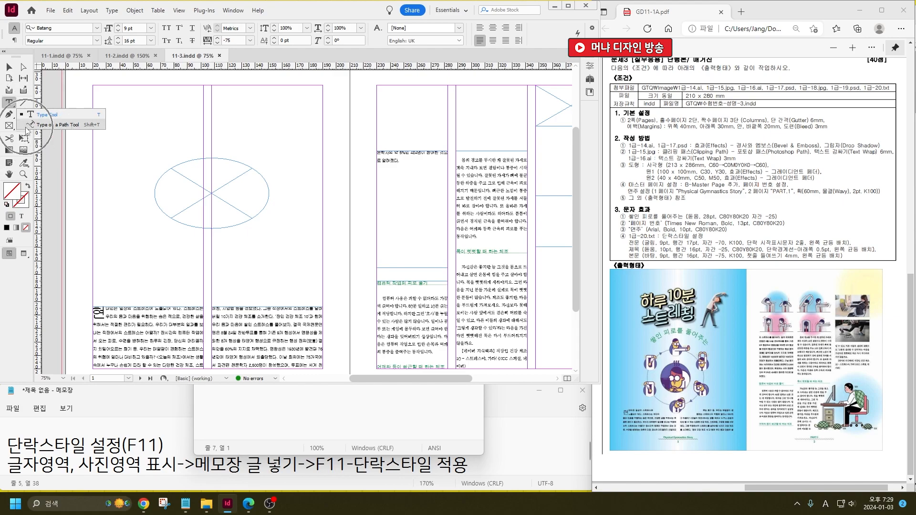
{"action": "left_click", "coordinate": [165, 175]}
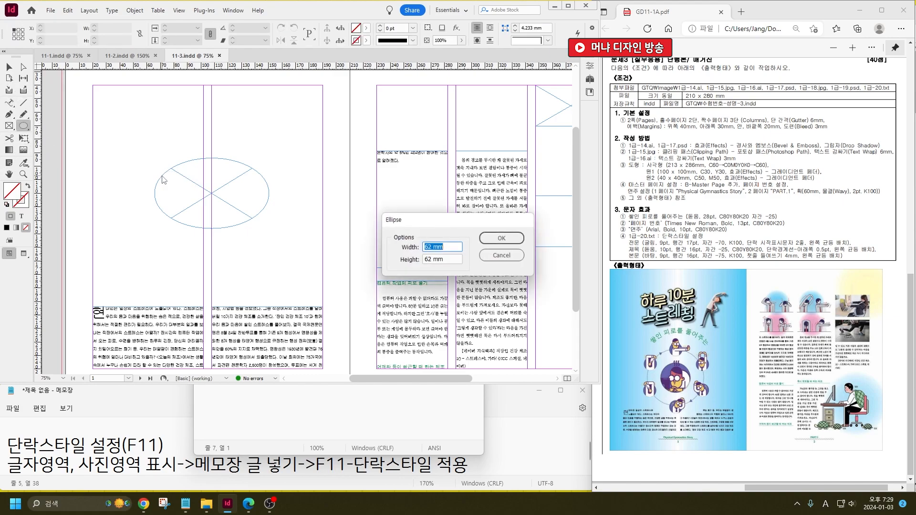
{"action": "left_click", "coordinate": [502, 255]}
{"action": "key", "text": "shift+t"}
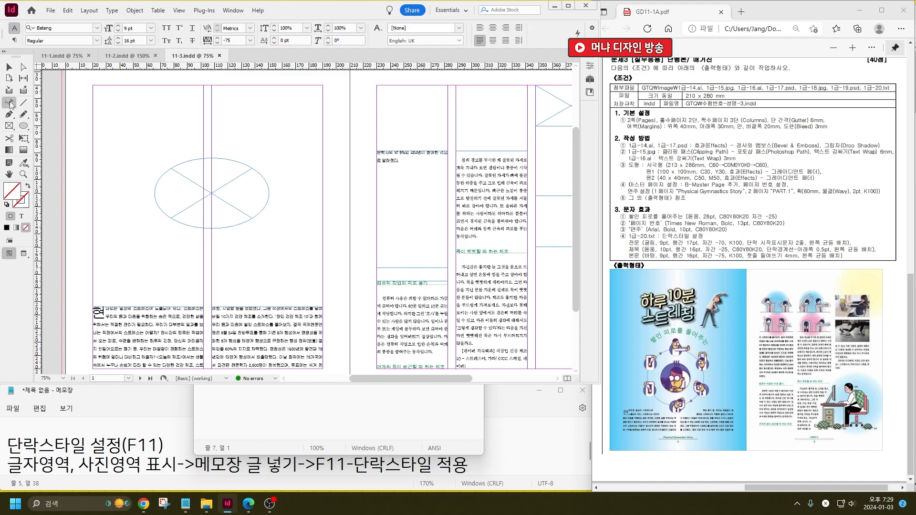
{"action": "left_click", "coordinate": [159, 174]}
{"action": "key", "text": "ctrl+v"}
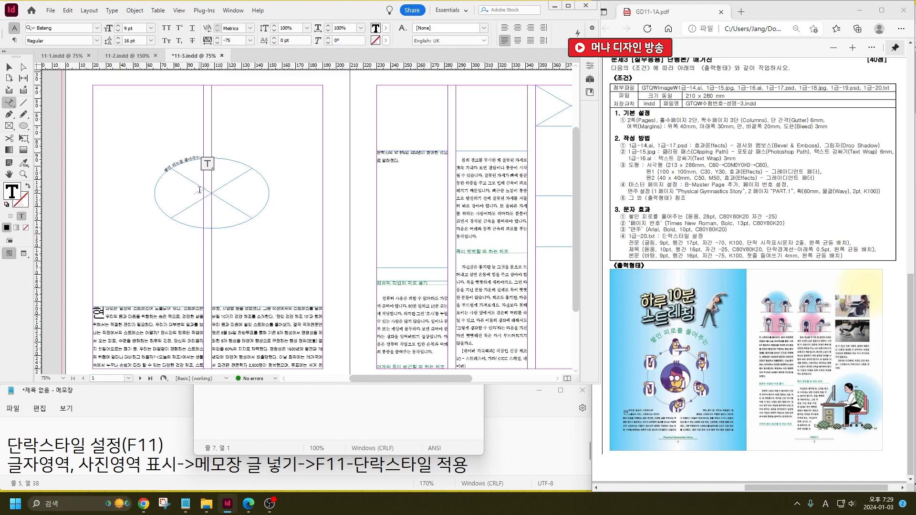
Set the whole curved text 쌓인 피로를 풀어주는 to the Dotum font at 28 pt.
{"action": "key", "text": "ctrl+a"}
{"action": "left_click", "coordinate": [61, 27]}
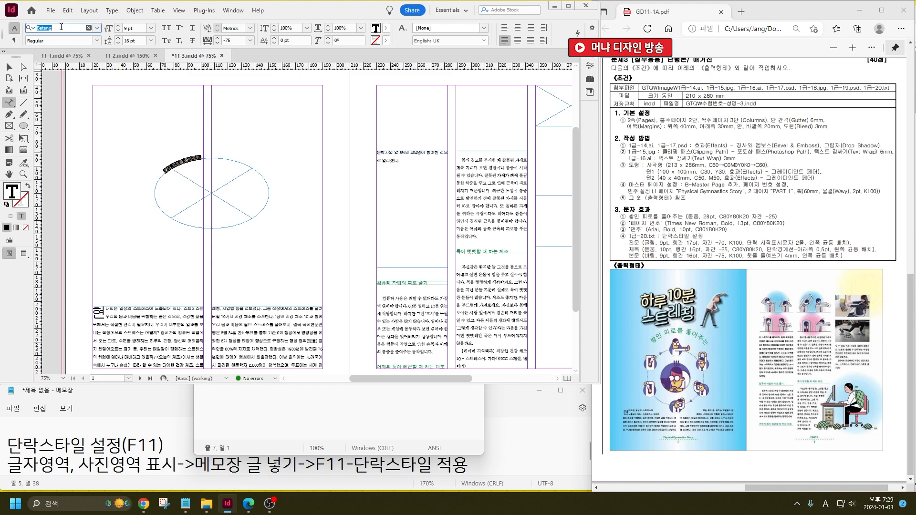
{"action": "type", "text": "do"}
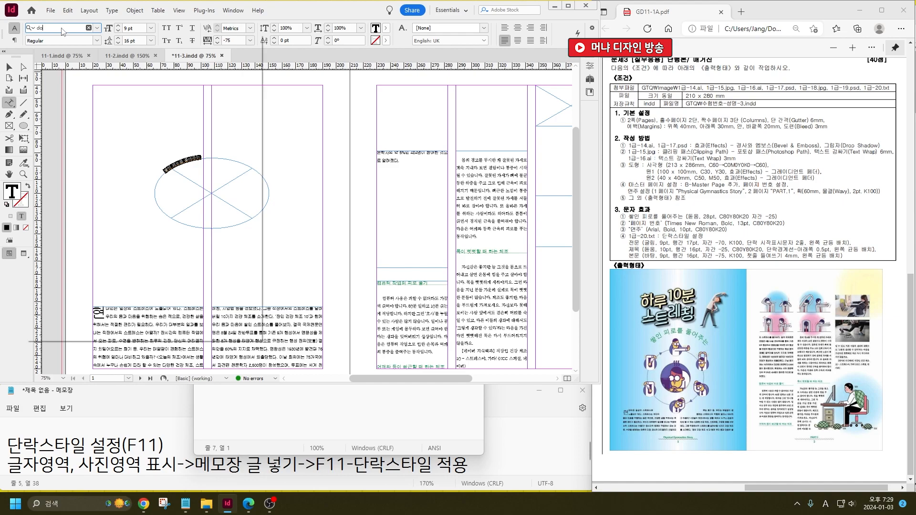
{"action": "type", "text": "t"}
{"action": "key", "text": "Return"}
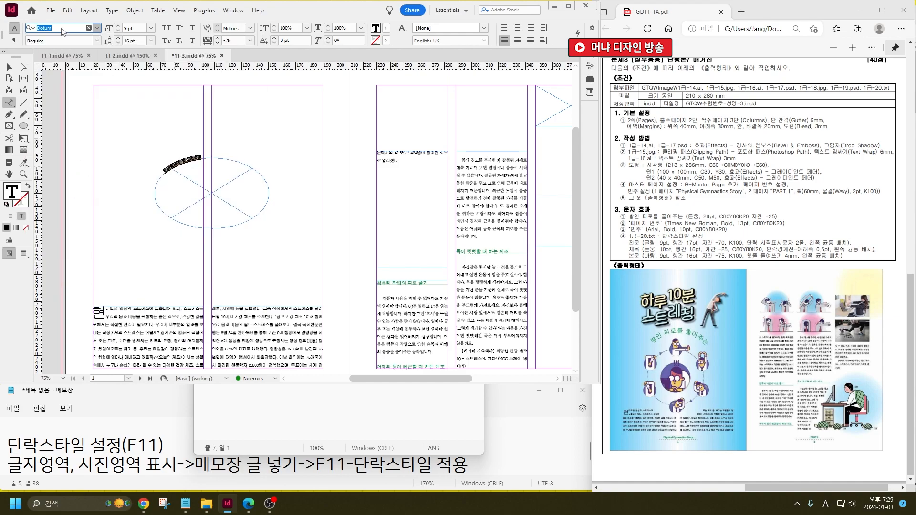
{"action": "key", "text": "Tab"}
{"action": "key", "text": "Tab"}
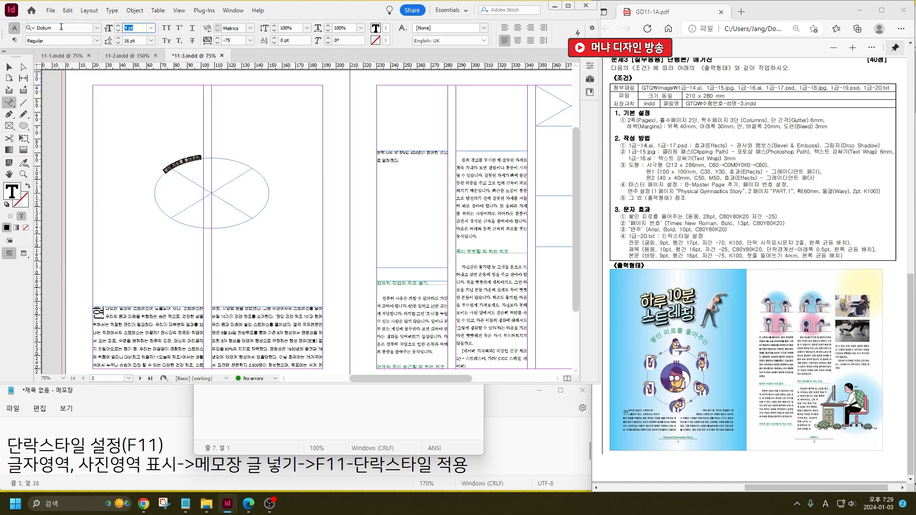
{"action": "type", "text": "28"}
{"action": "key", "text": "Tab"}
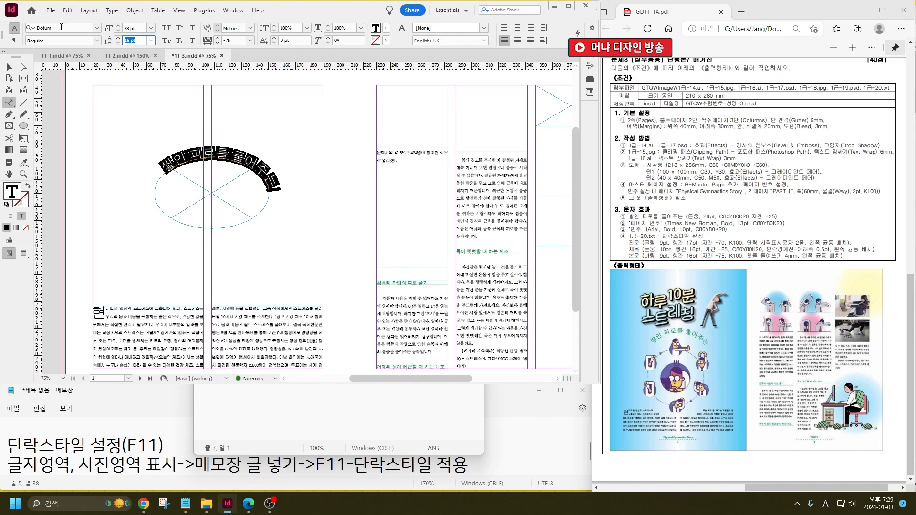
Fill the curved text with the colour C80 M0 Y80 K20.
{"action": "double_click", "coordinate": [10, 194]}
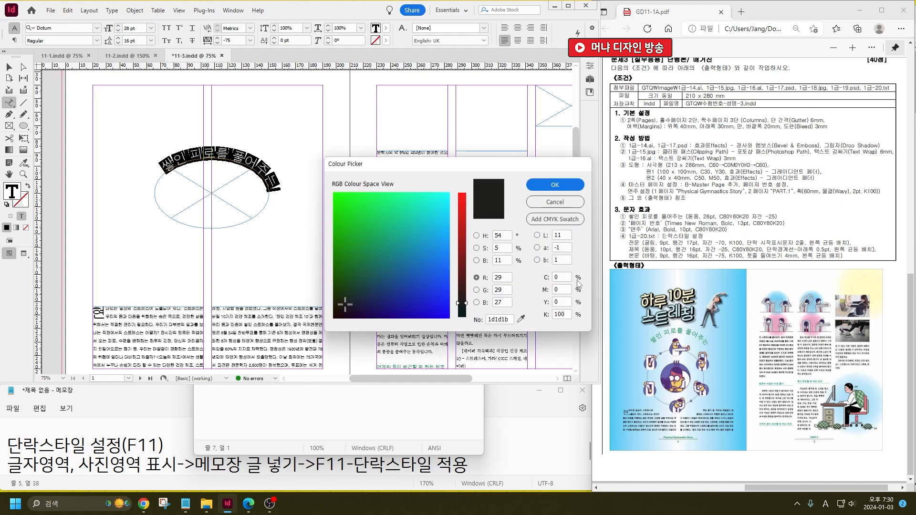
{"action": "left_click", "coordinate": [562, 277]}
{"action": "type", "text": "80"}
{"action": "key", "text": "Tab"}
{"action": "type", "text": "80"}
{"action": "key", "text": "Tab"}
{"action": "key", "text": "Tab"}
{"action": "type", "text": "2"}
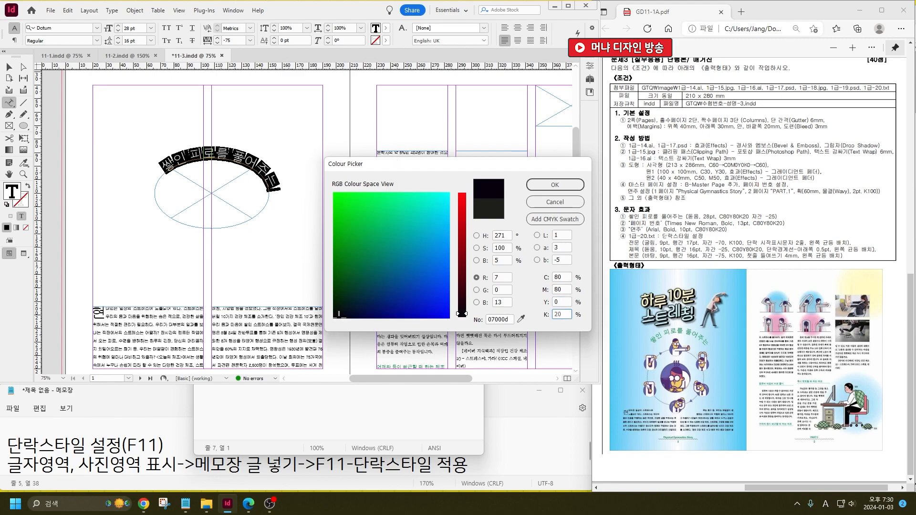
{"action": "key", "text": "shift+Tab"}
{"action": "key", "text": "shift+Tab"}
{"action": "type", "text": "0"}
{"action": "key", "text": "Tab"}
{"action": "type", "text": "80"}
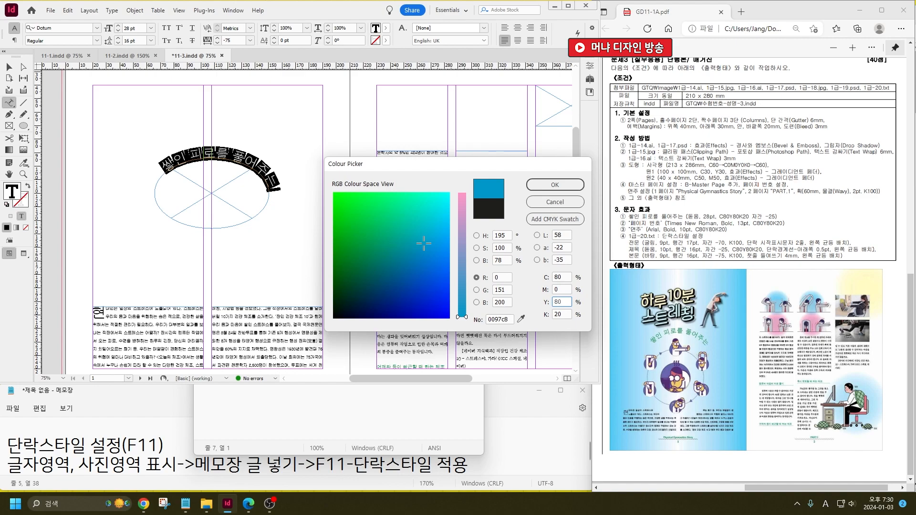
{"action": "key", "text": "Return"}
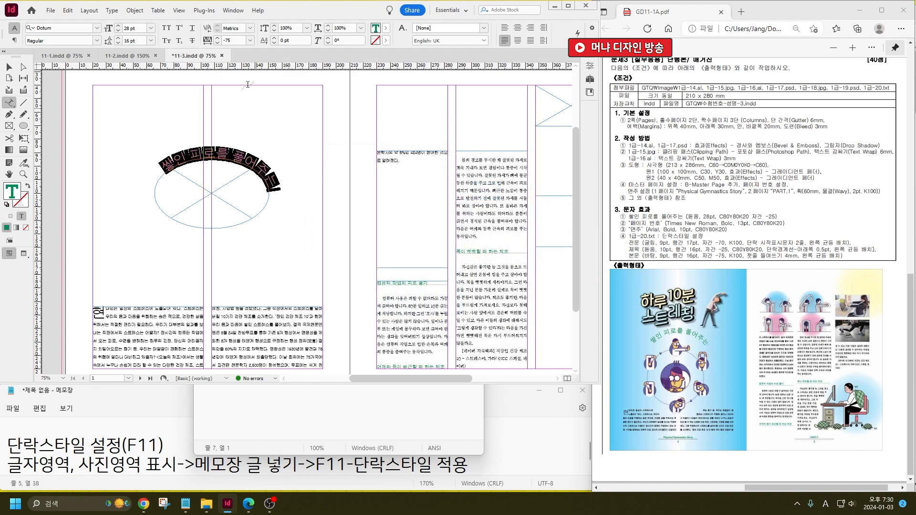
Set the tracking of the curved text to -25.
{"action": "left_click_drag", "start_coordinate": [240, 40], "coordinate": [98, 27]}
{"action": "type", "text": "-2"}
{"action": "key", "text": "Return"}
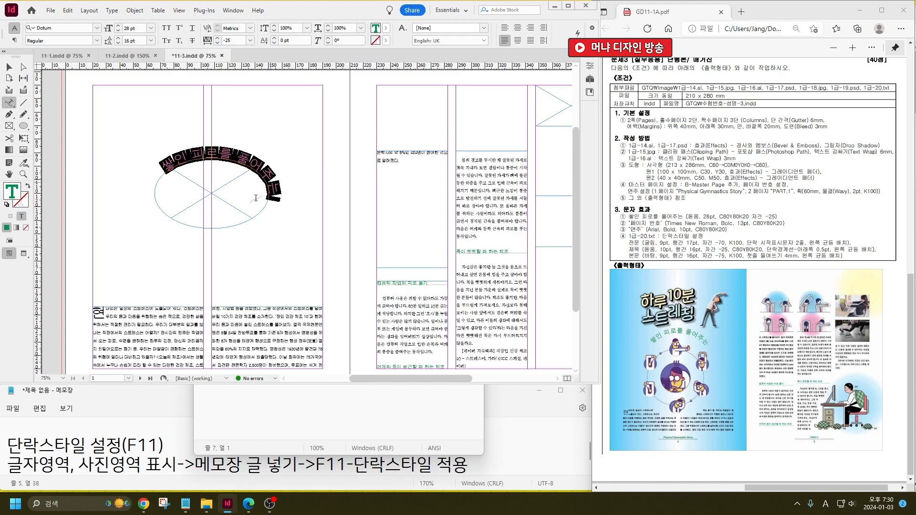
{"action": "left_click", "coordinate": [243, 158]}
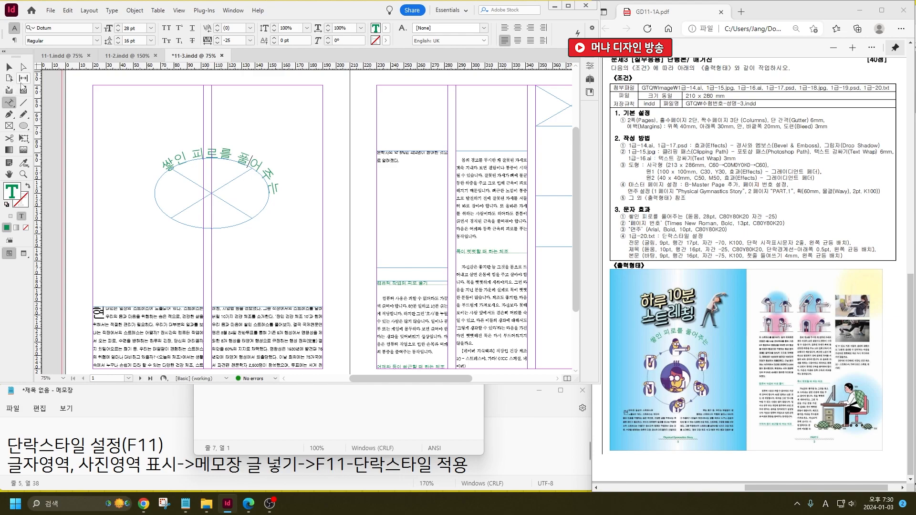
Shift the text back along the ellipse's outline so it arches evenly over the top, and deselect it.
{"action": "left_click", "coordinate": [23, 67]}
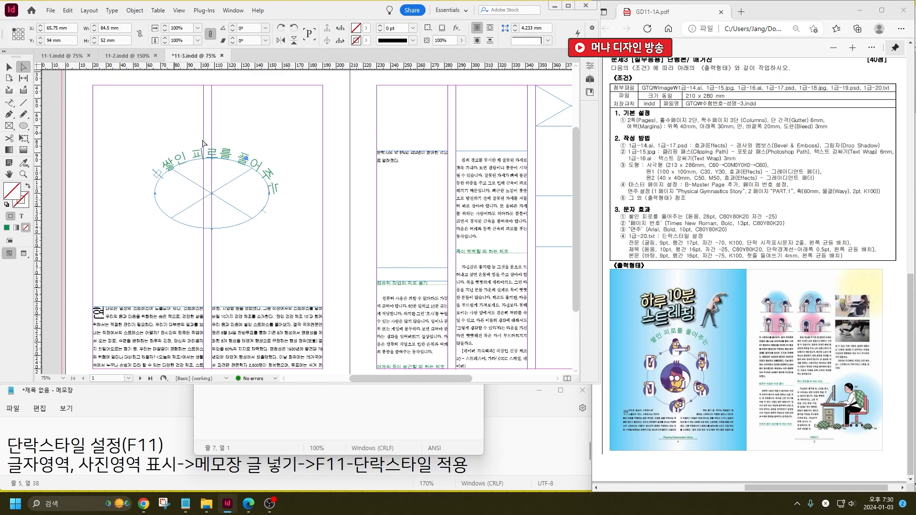
{"action": "left_click_drag", "start_coordinate": [228, 157], "coordinate": [223, 156]}
{"action": "key", "text": "ctrl+z"}
{"action": "left_click_drag", "start_coordinate": [265, 213], "coordinate": [270, 203]}
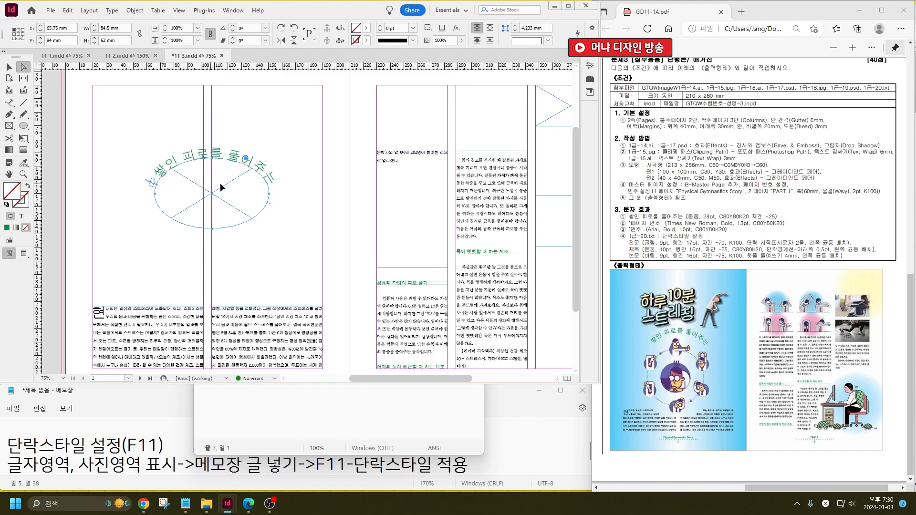
{"action": "left_click", "coordinate": [9, 67]}
{"action": "left_click", "coordinate": [79, 104]}
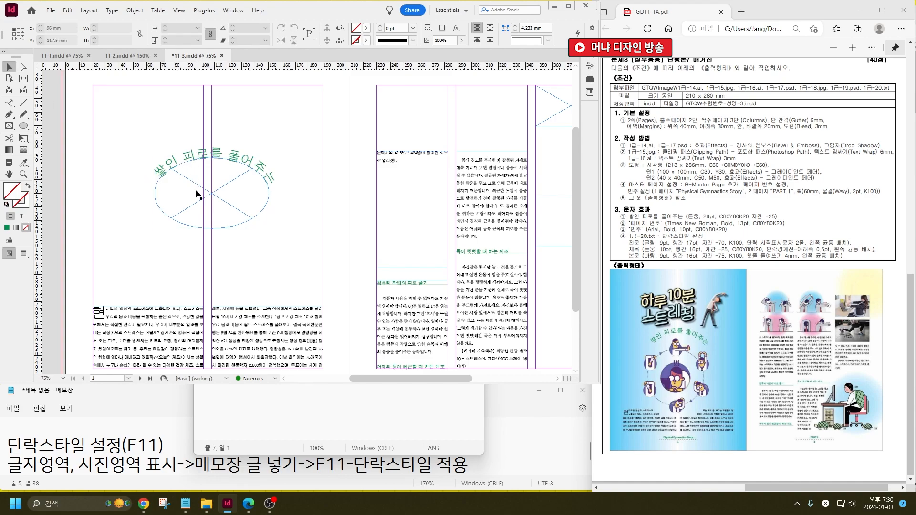
Check the spread in preview mode, return to the normal view and save the 11-3.indd document.
{"action": "left_click", "coordinate": [22, 256]}
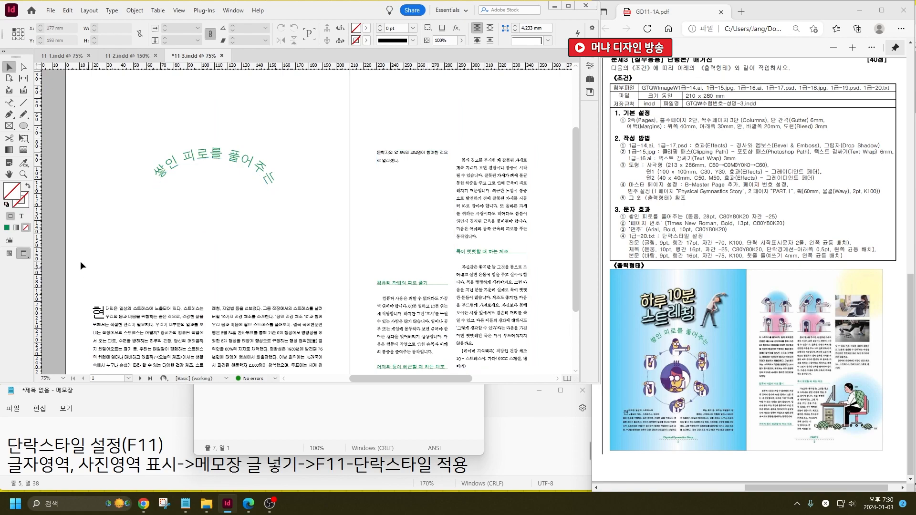
{"action": "left_click", "coordinate": [10, 253]}
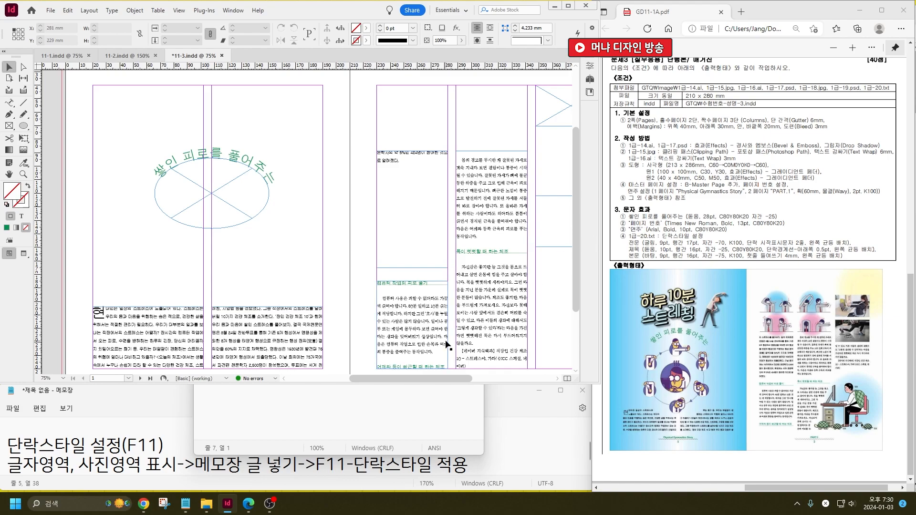
{"action": "key", "text": "ctrl+s"}
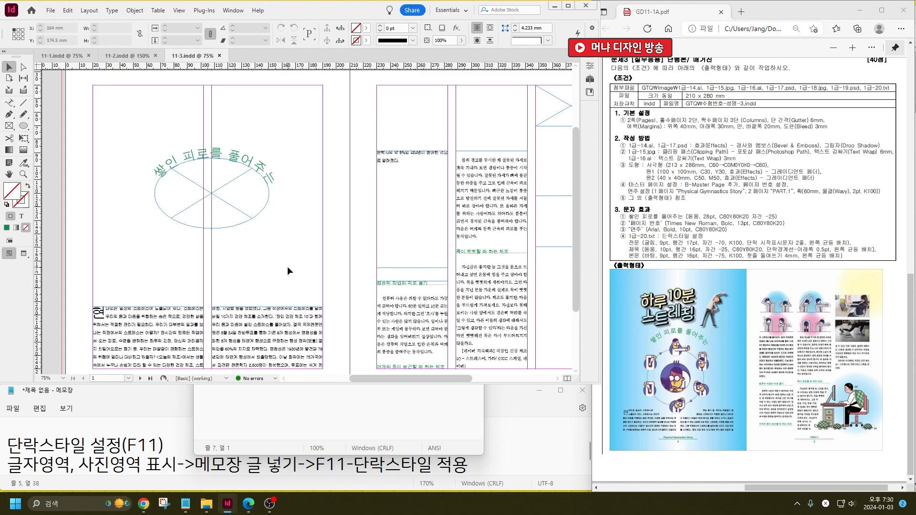
Switch to the 11-1.indd document and bring up its empty elliptical picture frame alongside the PDF's poster sample.
{"action": "left_click", "coordinate": [121, 56]}
{"action": "left_click", "coordinate": [62, 56]}
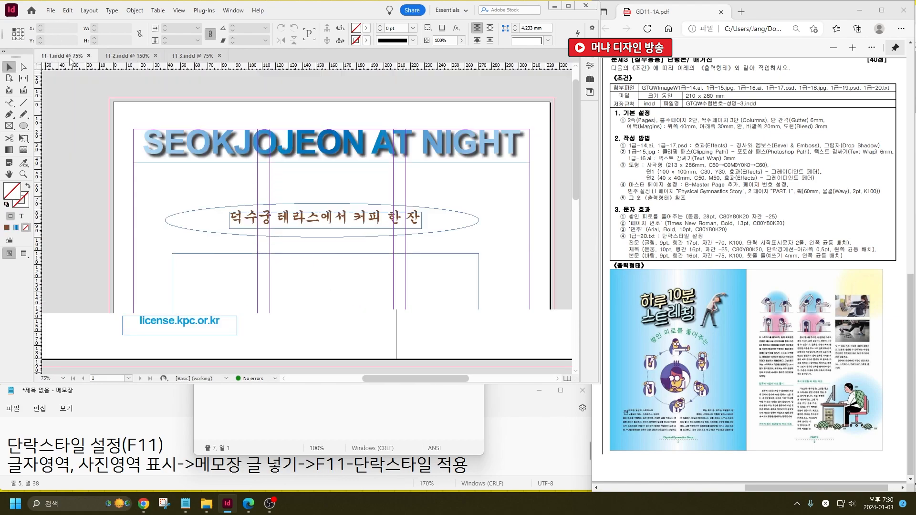
{"action": "scroll", "coordinate": [489, 265], "scroll_direction": "down", "scroll_amount": 2}
{"action": "scroll", "coordinate": [788, 351], "scroll_direction": "up", "scroll_amount": 10}
{"action": "scroll", "coordinate": [788, 351], "scroll_direction": "down", "scroll_amount": 5}
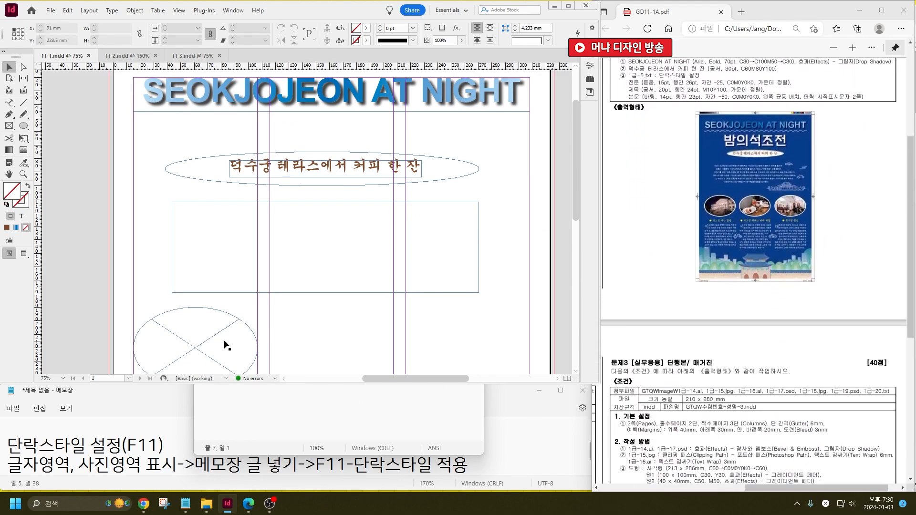
Place the image 1급-3 from the GD11-1A 첨부파일 folder into the elliptical frame above the 석조전 야간 탐방 title.
{"action": "left_click", "coordinate": [225, 342]}
{"action": "scroll", "coordinate": [274, 264], "scroll_direction": "down", "scroll_amount": 3}
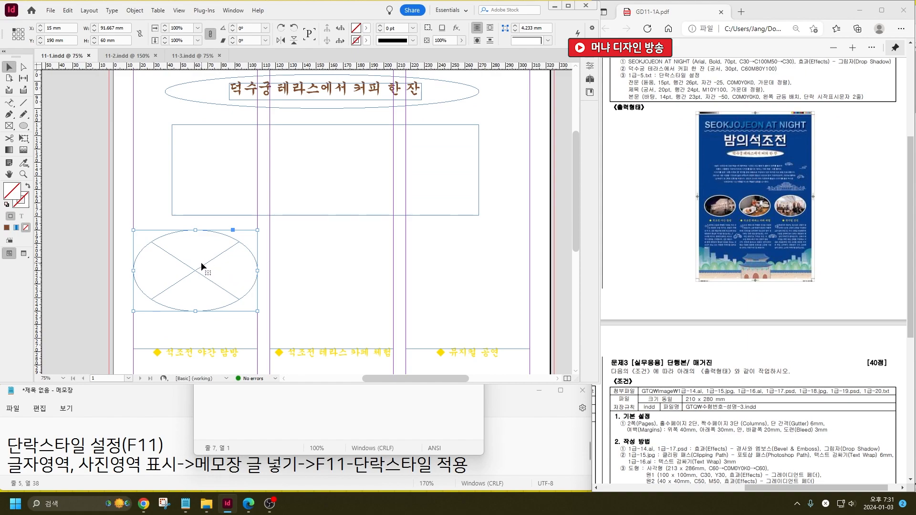
{"action": "key", "text": "ctrl+d"}
{"action": "left_click", "coordinate": [307, 432]}
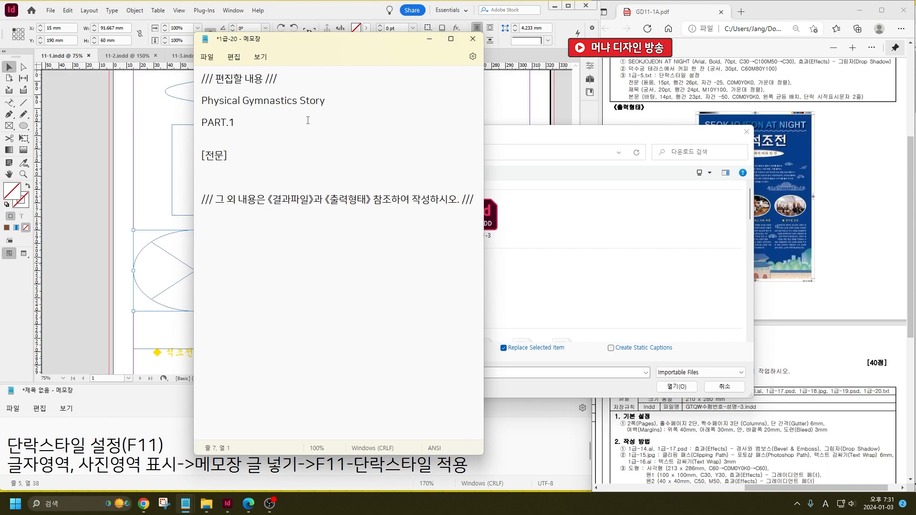
{"action": "scroll", "coordinate": [791, 284], "scroll_direction": "down", "scroll_amount": 5}
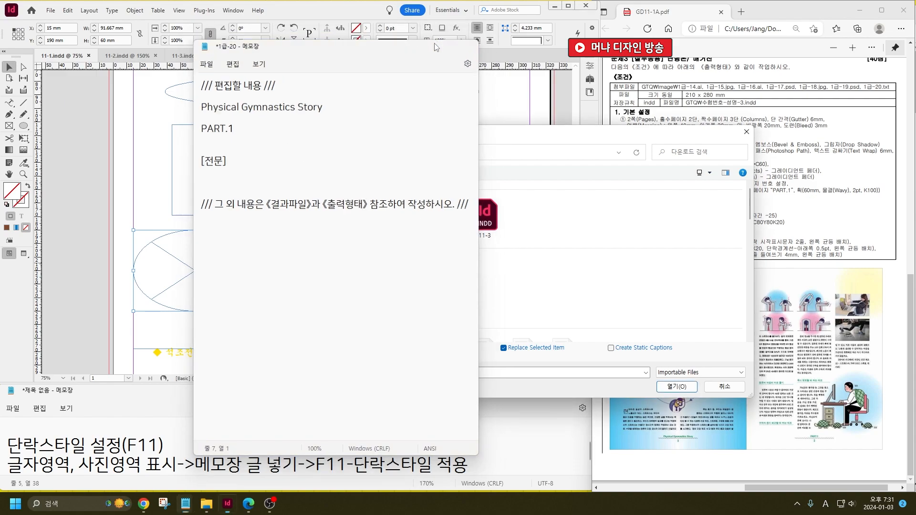
{"action": "left_click", "coordinate": [429, 39]}
{"action": "scroll", "coordinate": [416, 301], "scroll_direction": "down", "scroll_amount": 3}
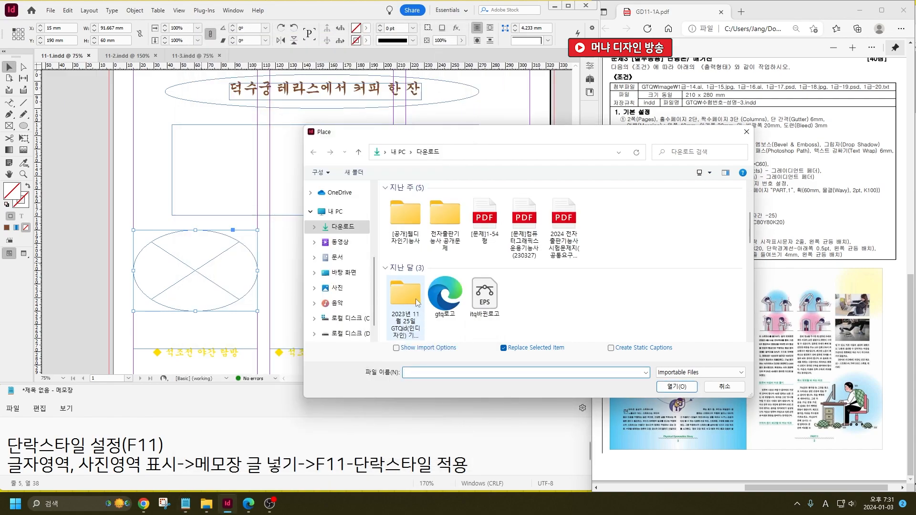
{"action": "double_click", "coordinate": [416, 299]}
{"action": "double_click", "coordinate": [409, 201]}
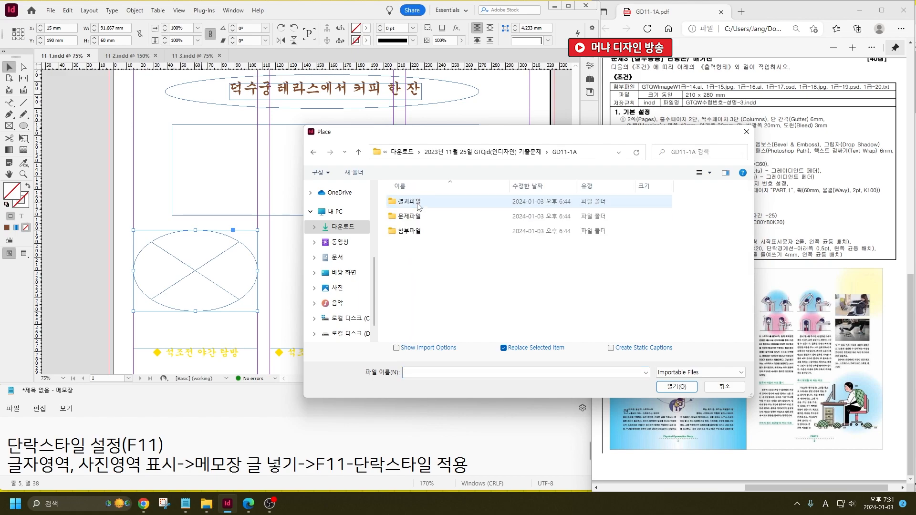
{"action": "left_click", "coordinate": [418, 232]}
{"action": "double_click", "coordinate": [418, 232]}
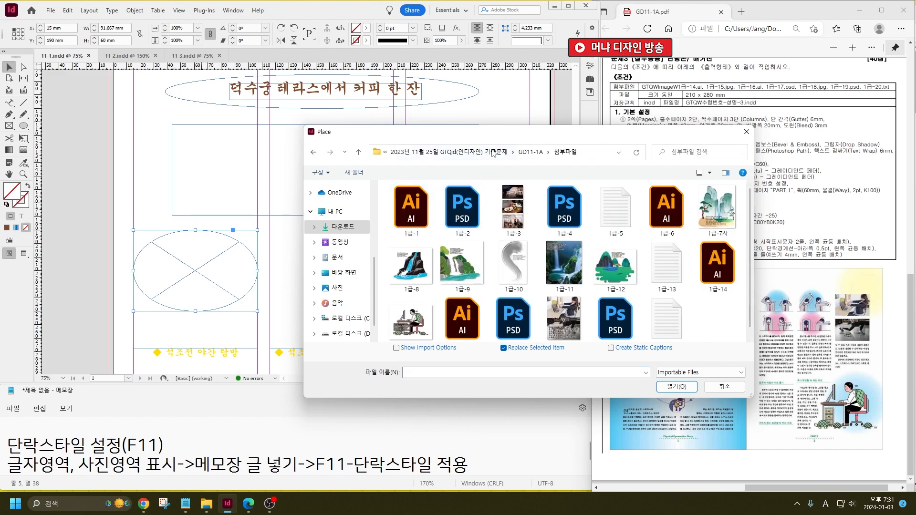
{"action": "double_click", "coordinate": [514, 208]}
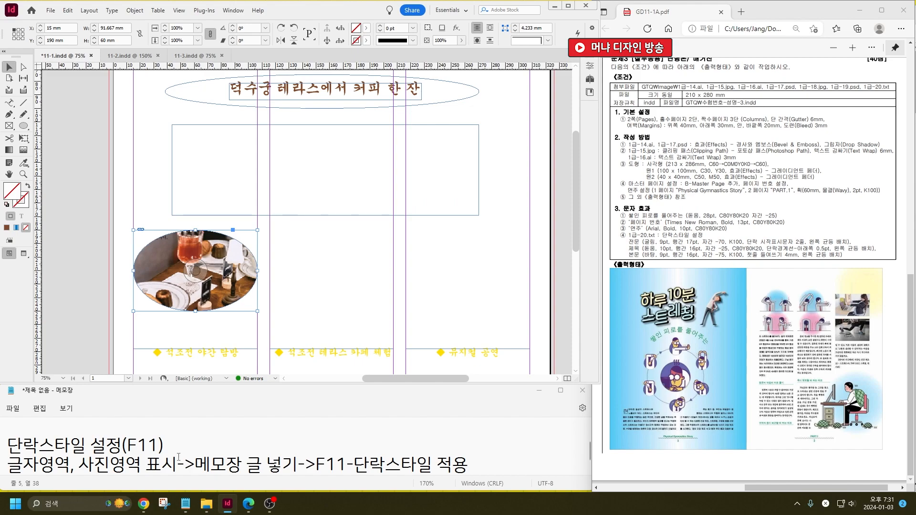
Switch to the untitled Notepad notes and add the line Ctrl+D(가져오기) at the end.
{"action": "left_click", "coordinate": [485, 461]}
{"action": "key", "text": "Return"}
{"action": "key", "text": "Return"}
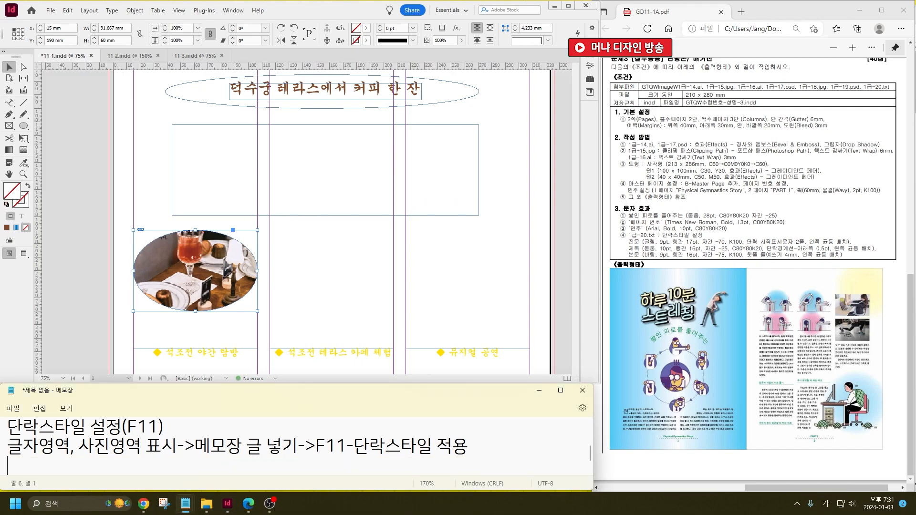
{"action": "key", "text": "Hangul"}
{"action": "type", "text": "C"}
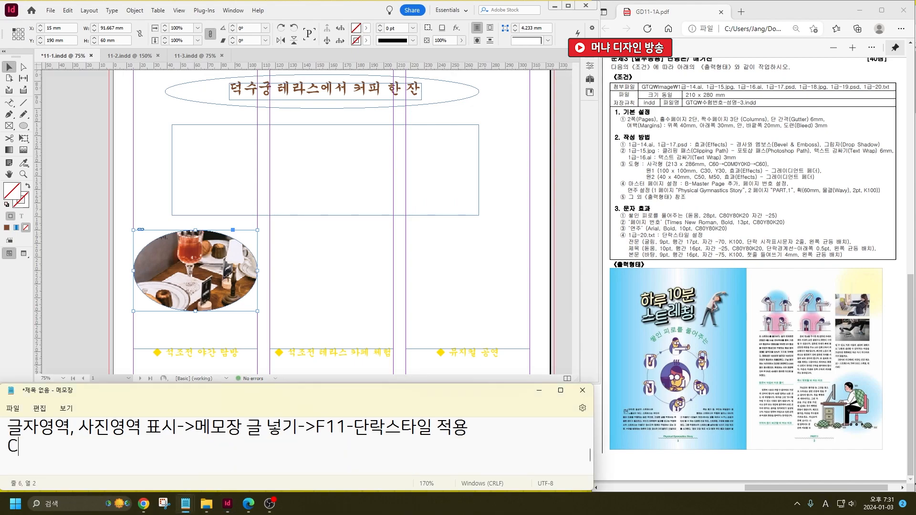
{"action": "type", "text": "trl+D(가져오기_)"}
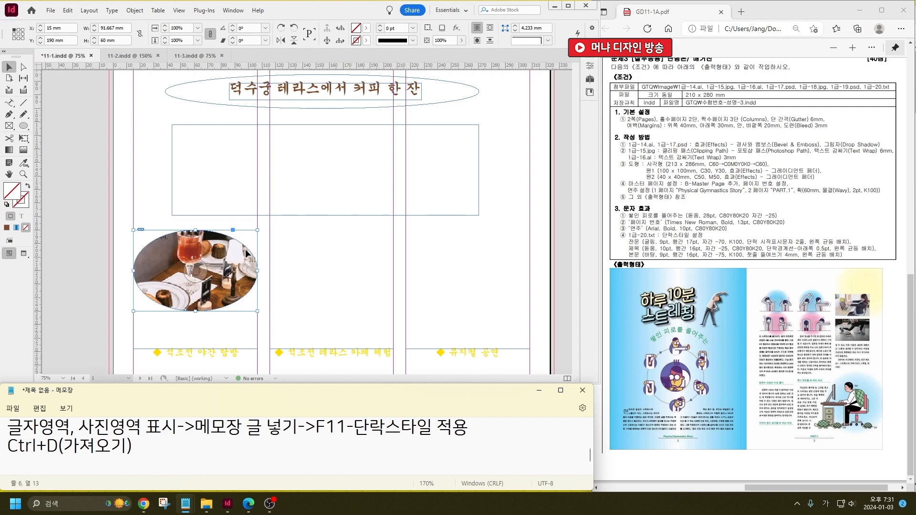
Back in InDesign, scale the placed image to about 69% and move it so the stone palace fills the ellipse as in the PDF.
{"action": "left_click", "coordinate": [195, 271]}
{"action": "left_click_drag", "start_coordinate": [196, 251], "coordinate": [204, 271]}
{"action": "scroll", "coordinate": [703, 393], "scroll_direction": "up", "scroll_amount": 10}
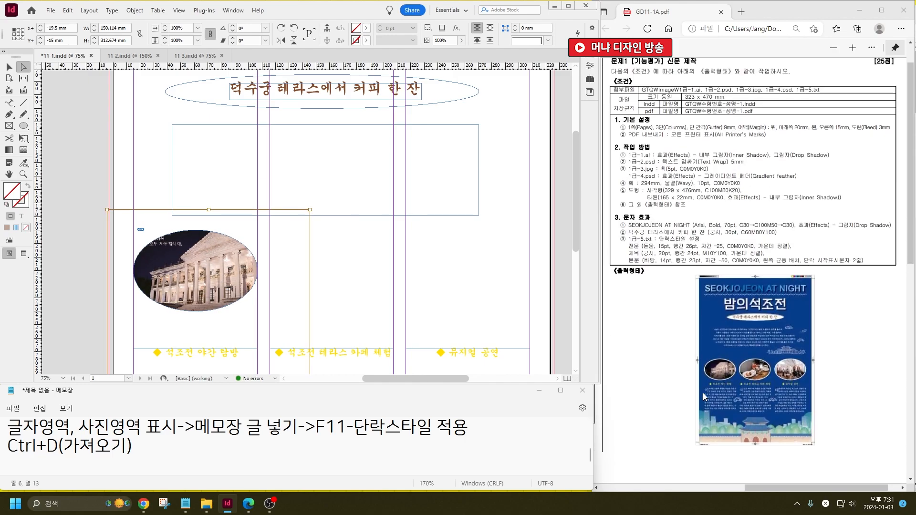
{"action": "scroll", "coordinate": [703, 393], "scroll_direction": "down", "scroll_amount": 2}
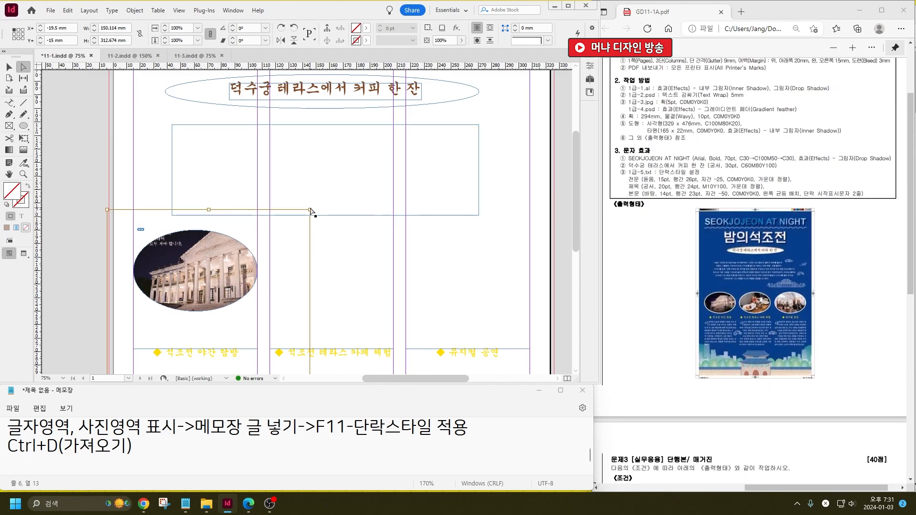
{"action": "left_click_drag", "start_coordinate": [311, 209], "coordinate": [276, 296]}
{"action": "left_click_drag", "start_coordinate": [210, 300], "coordinate": [231, 237]}
{"action": "left_click_drag", "start_coordinate": [286, 225], "coordinate": [218, 274]}
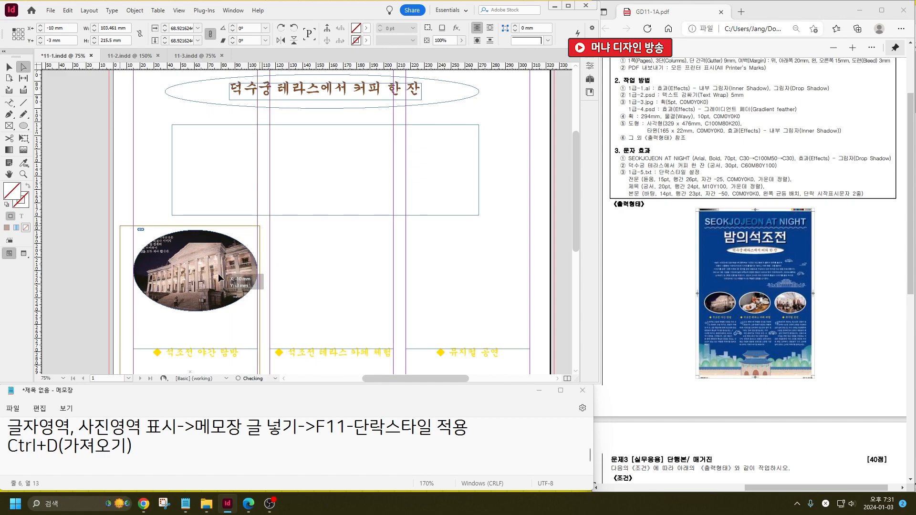
{"action": "left_click", "coordinate": [300, 272]}
{"action": "key", "text": "v"}
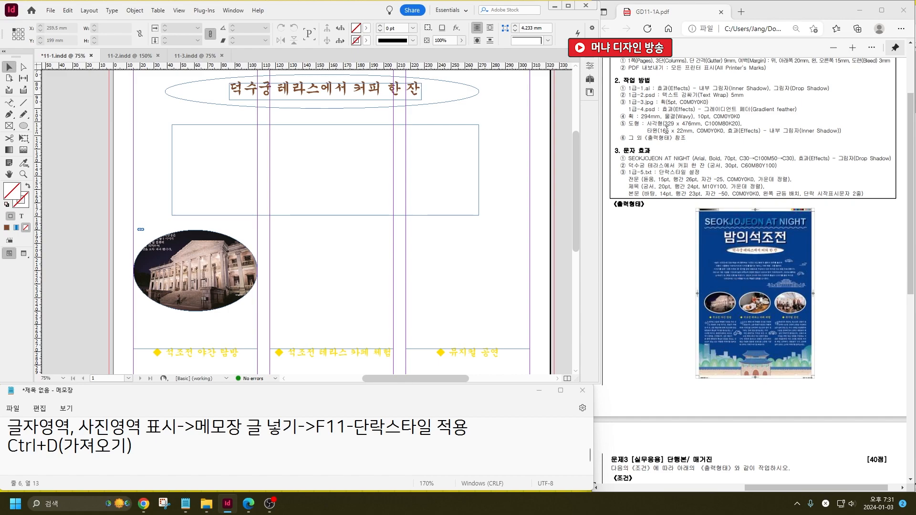
{"action": "left_click", "coordinate": [323, 108]}
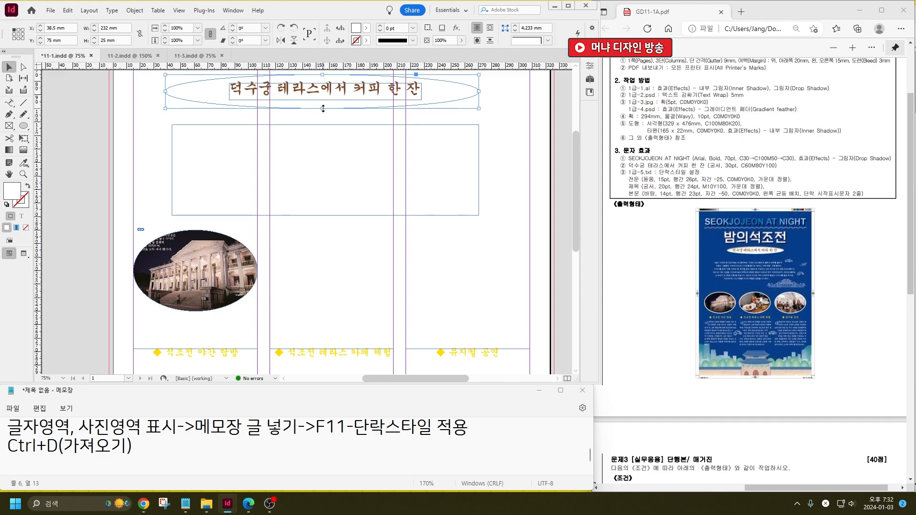
{"action": "left_click", "coordinate": [229, 291]}
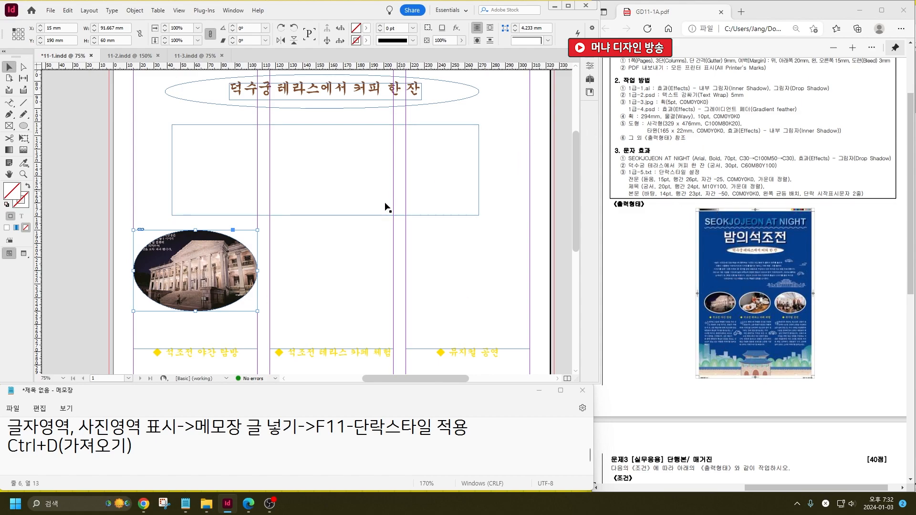
{"action": "mouse_move", "coordinate": [208, 511]}
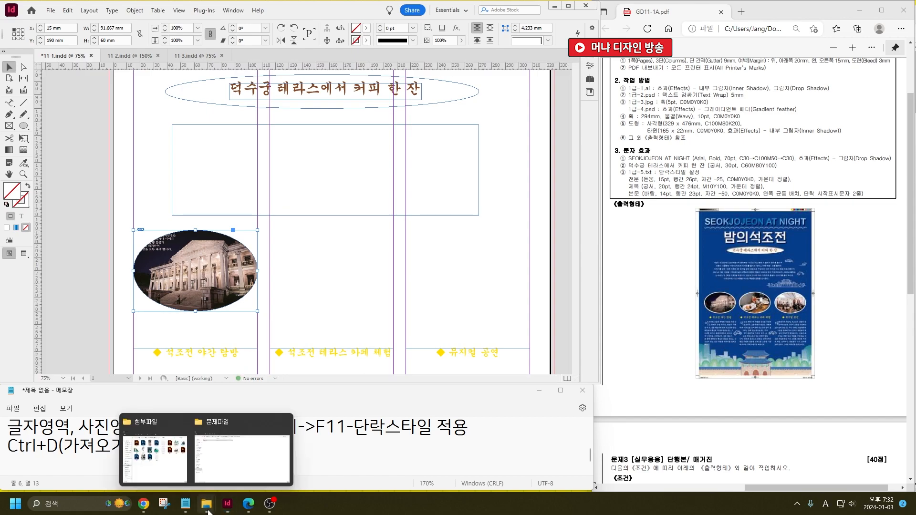
{"action": "left_click", "coordinate": [184, 467]}
With nothing selected, set the default stroke to white (C0 M0 Y0 K0) with a 5 pt weight.
{"action": "left_click", "coordinate": [570, 271]}
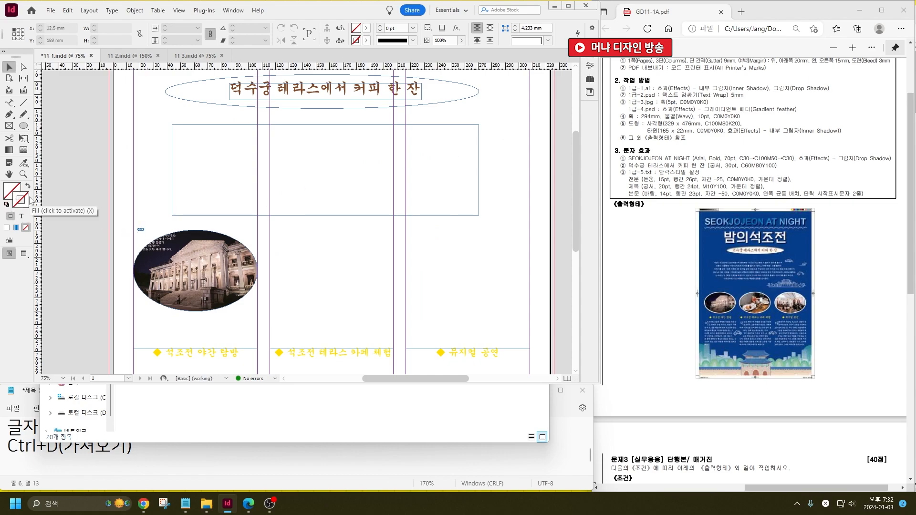
{"action": "double_click", "coordinate": [23, 206]}
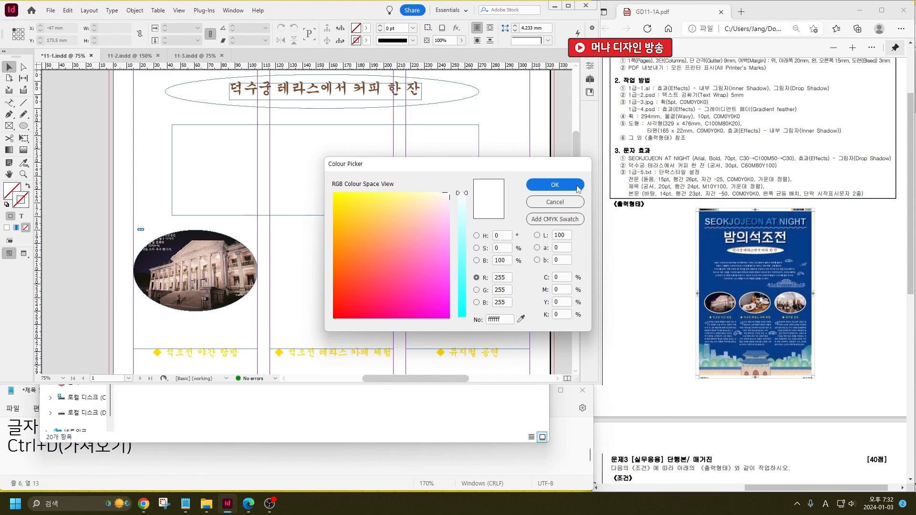
{"action": "left_click", "coordinate": [547, 185]}
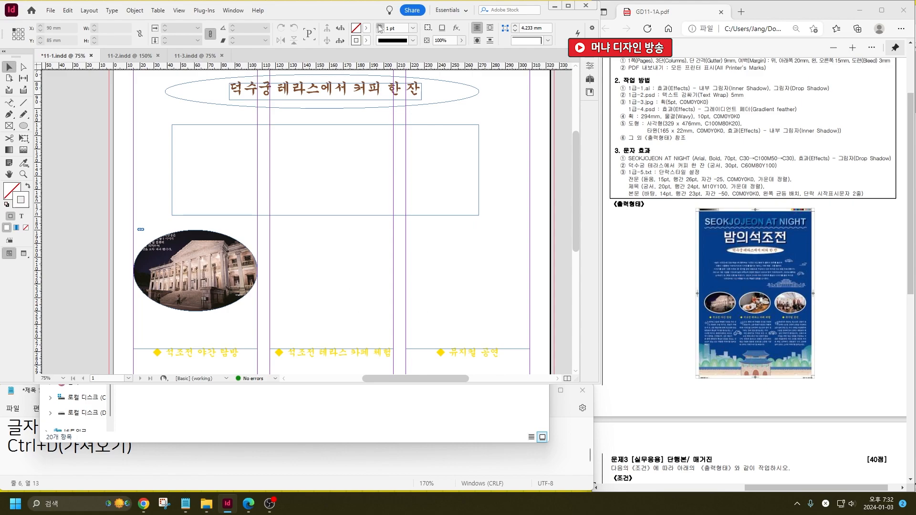
Duplicate the elliptical photo frame into the middle and right columns, above the other two diamond-marked titles.
{"action": "left_click", "coordinate": [165, 259]}
{"action": "left_click_drag", "start_coordinate": [165, 259], "coordinate": [411, 264]}
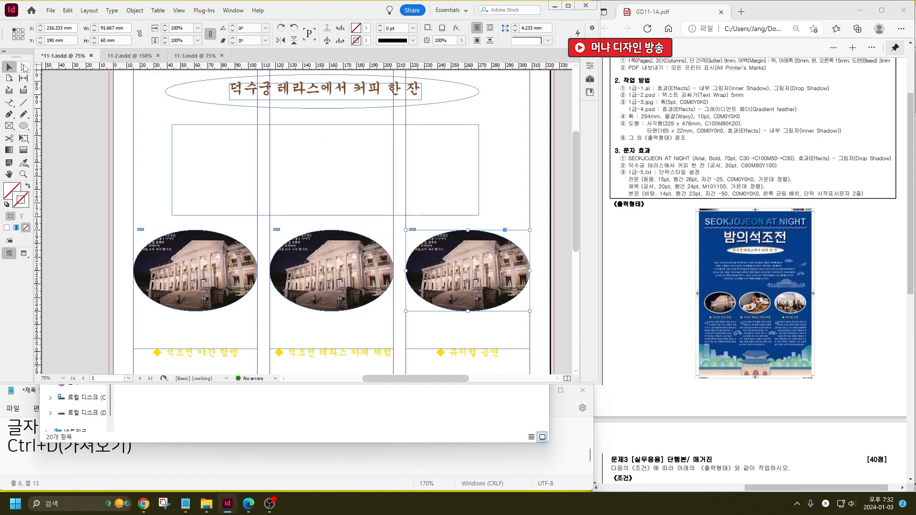
Reposition the image inside the copied ellipses to show the coffee table in the middle one and the indoor concert in the right one.
{"action": "left_click", "coordinate": [23, 67]}
{"action": "mouse_move", "coordinate": [337, 277]}
{"action": "left_mouse_down"}
{"action": "mouse_move", "coordinate": [344, 184]}
{"action": "mouse_move", "coordinate": [349, 276]}
{"action": "left_mouse_up"}
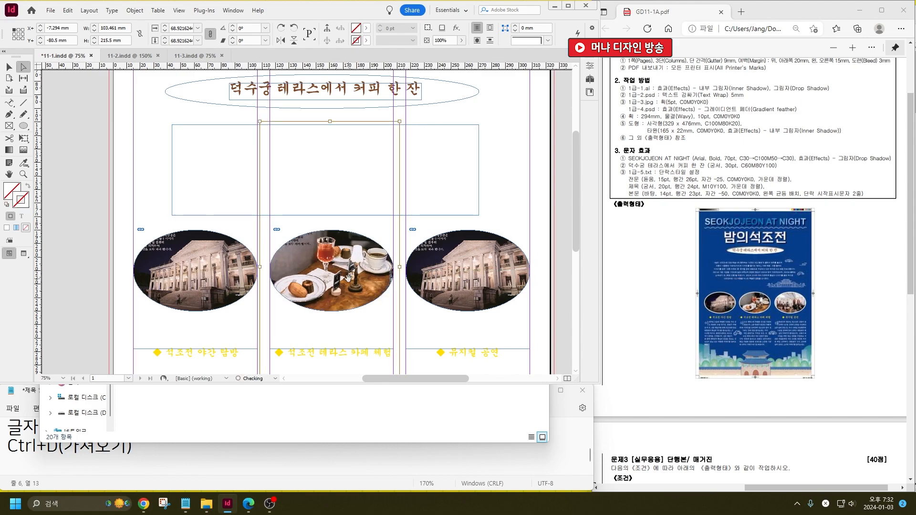
{"action": "left_click_drag", "start_coordinate": [483, 291], "coordinate": [464, 260]}
{"action": "left_click_drag", "start_coordinate": [482, 294], "coordinate": [492, 282]}
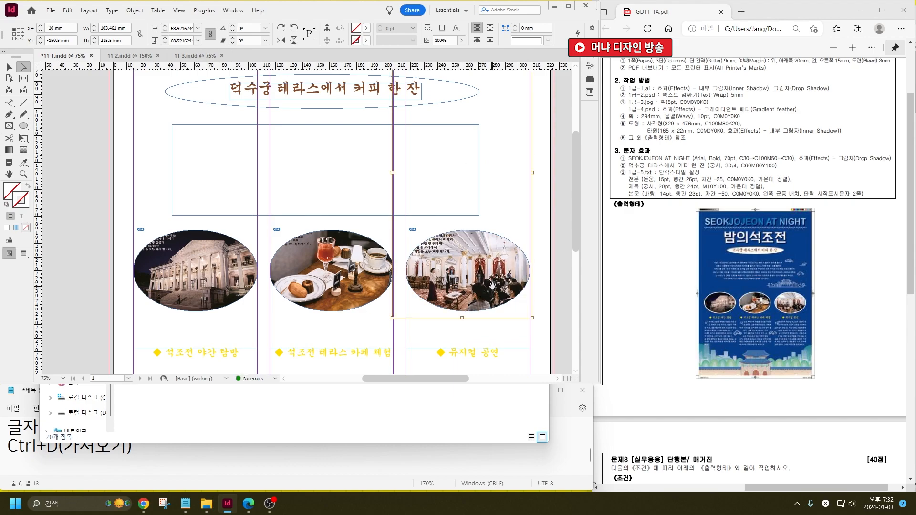
{"action": "left_click_drag", "start_coordinate": [494, 283], "coordinate": [497, 276]}
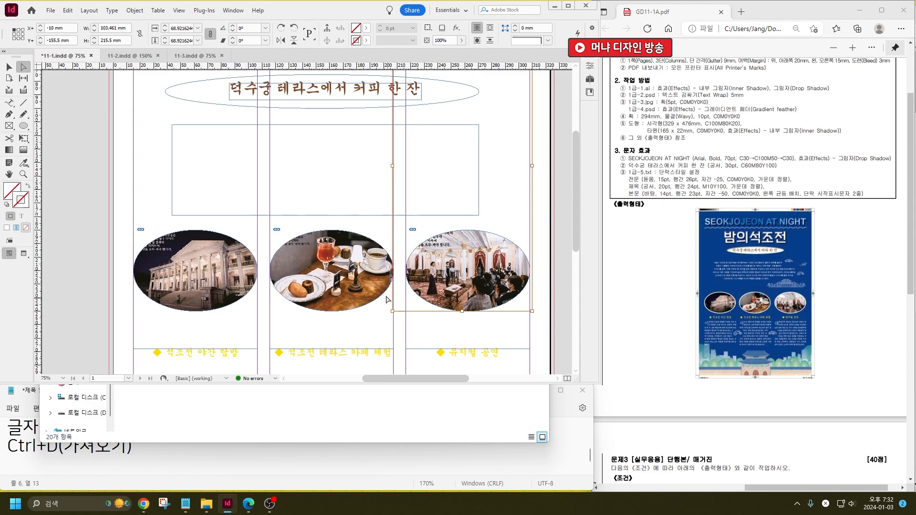
Move the three elliptical photos down to about Y 212 mm and lower the empty text frame above them.
{"action": "left_click", "coordinate": [9, 66]}
{"action": "left_click_drag", "start_coordinate": [104, 244], "coordinate": [432, 295]}
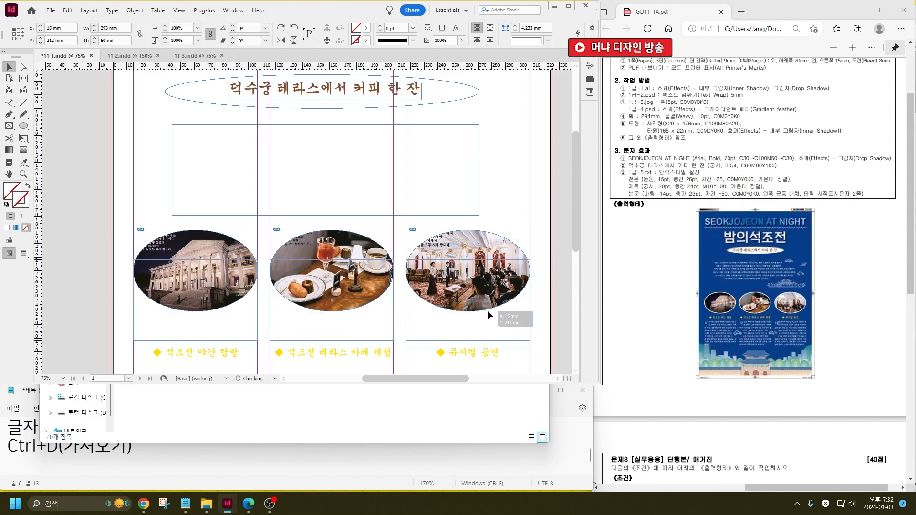
{"action": "left_click_drag", "start_coordinate": [487, 313], "coordinate": [488, 314]}
{"action": "left_click", "coordinate": [498, 230]}
{"action": "left_click_drag", "start_coordinate": [376, 176], "coordinate": [377, 202]}
{"action": "left_click", "coordinate": [404, 114]}
Resize the ellipse behind the 덕수궁 테라스에서 커피 한 잔 title to 165 mm wide and 22 mm high.
{"action": "scroll", "coordinate": [427, 158], "scroll_direction": "up", "scroll_amount": 3}
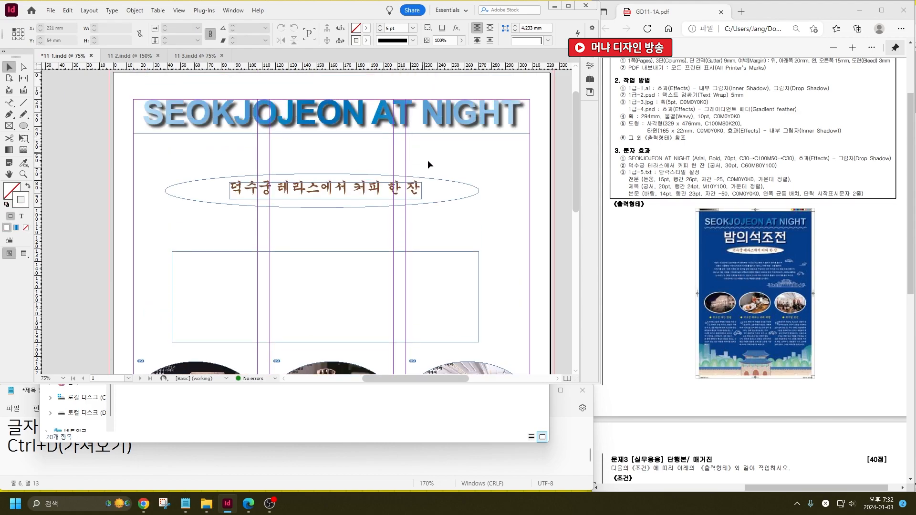
{"action": "left_click", "coordinate": [426, 184]}
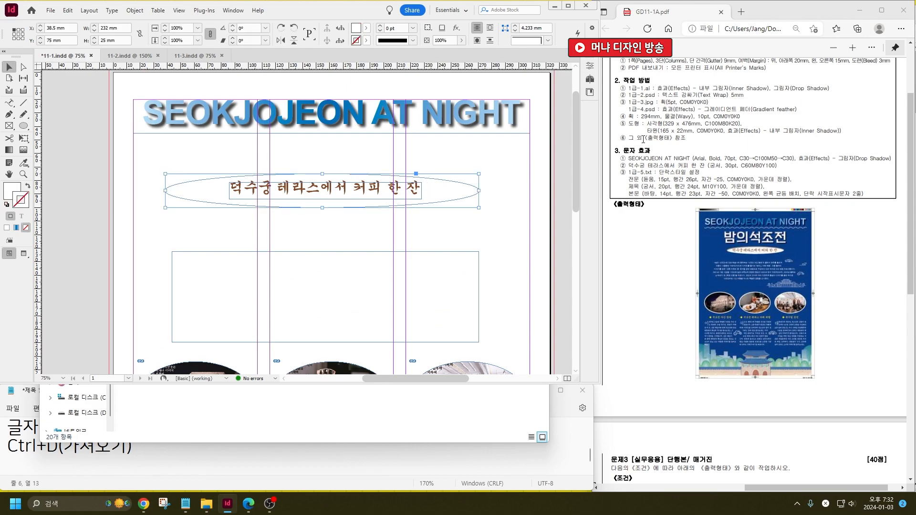
{"action": "left_click", "coordinate": [122, 28]}
{"action": "type", "text": "165"}
{"action": "key", "text": "Tab"}
{"action": "key", "text": "Return"}
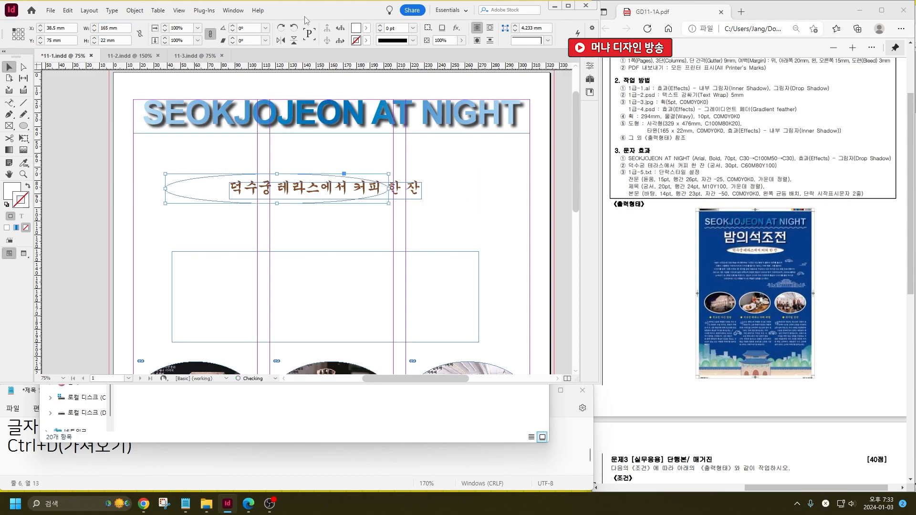
Apply an Inner Shadow effect to the white ellipse behind the 덕수궁 테라스에서 커피 한 잔 title.
{"action": "left_click", "coordinate": [323, 189], "text": "shift"}
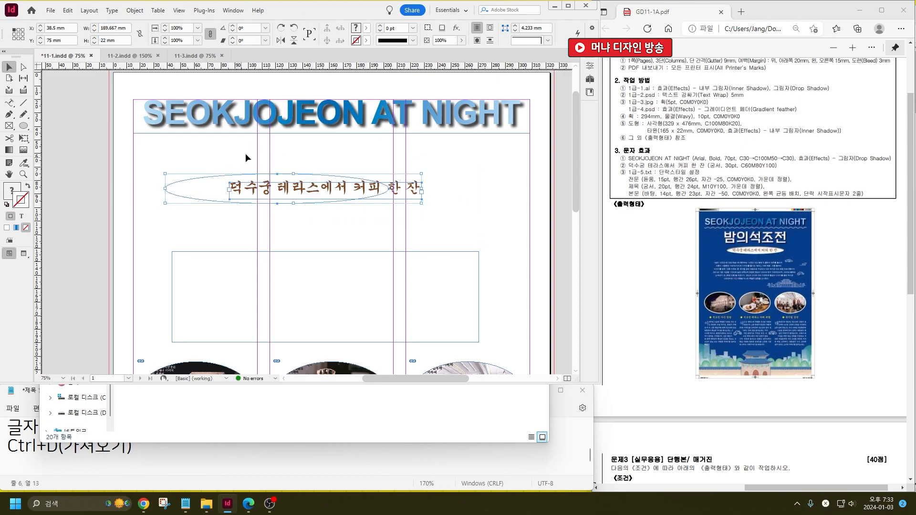
{"action": "left_click", "coordinate": [176, 161]}
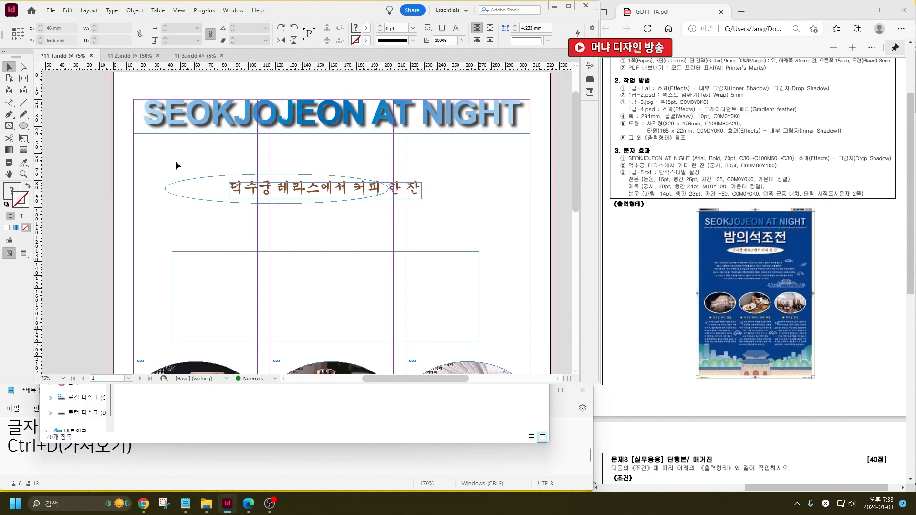
{"action": "left_click", "coordinate": [192, 193]}
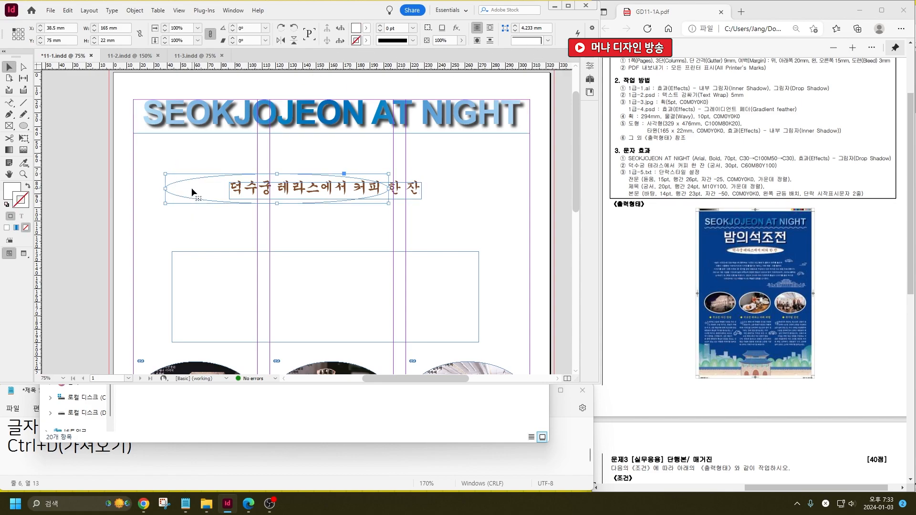
{"action": "left_click", "coordinate": [10, 196]}
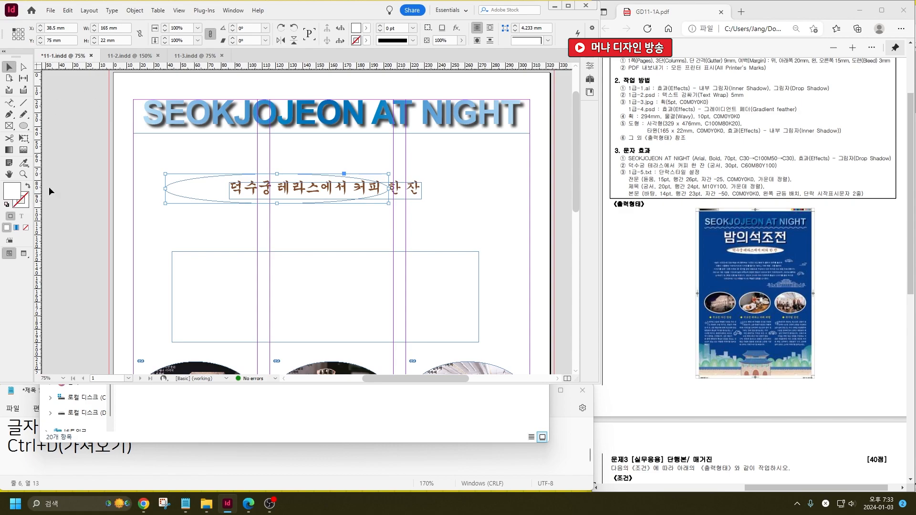
{"action": "right_click", "coordinate": [216, 187]}
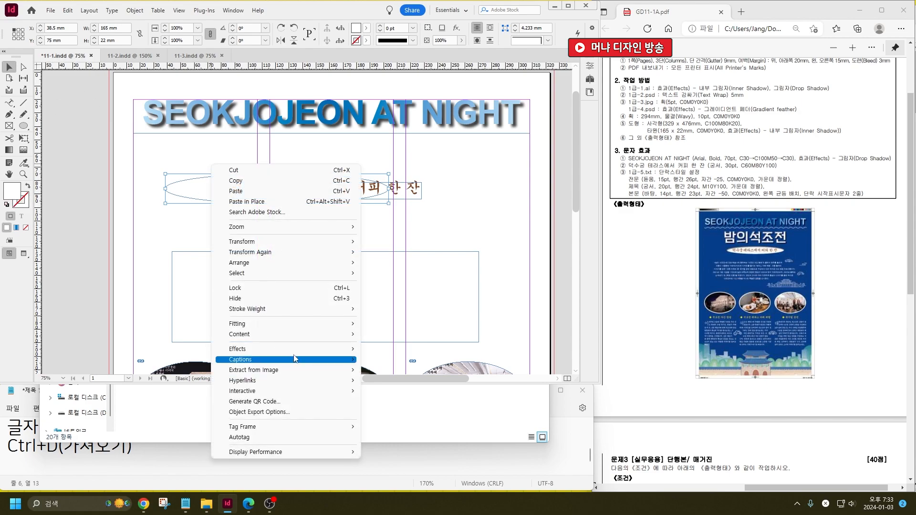
{"action": "mouse_move", "coordinate": [296, 352]}
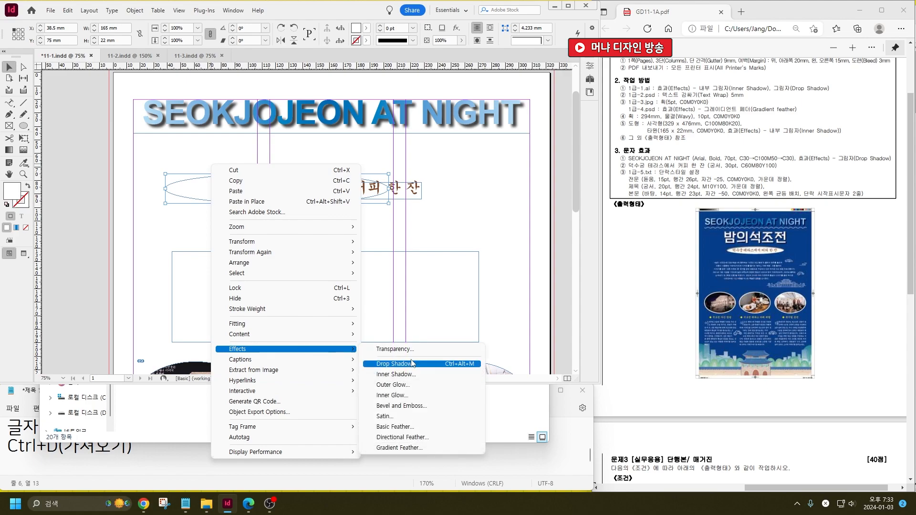
{"action": "left_click", "coordinate": [420, 375]}
{"action": "left_click", "coordinate": [462, 416]}
{"action": "left_click", "coordinate": [433, 216]}
Select the ellipse together with its title text and centre both horizontally on the page with Align.
{"action": "left_click", "coordinate": [272, 193]}
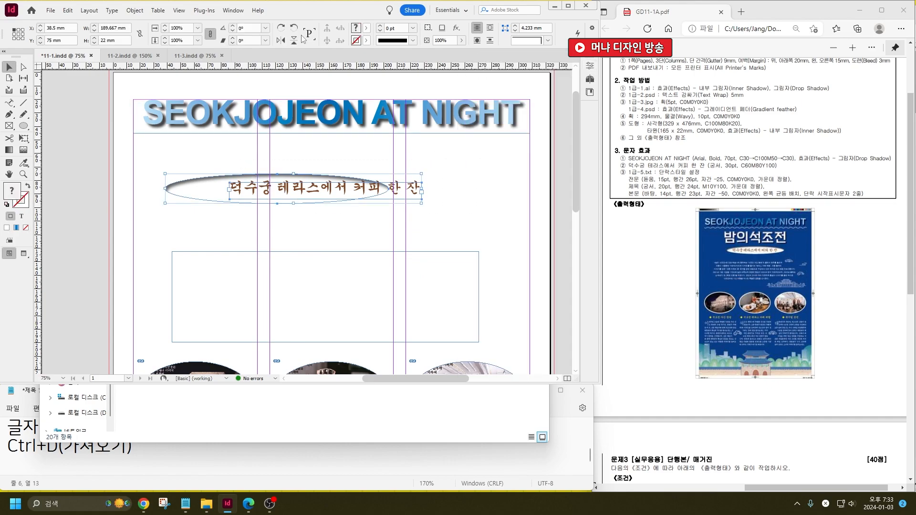
{"action": "left_click", "coordinate": [232, 11]}
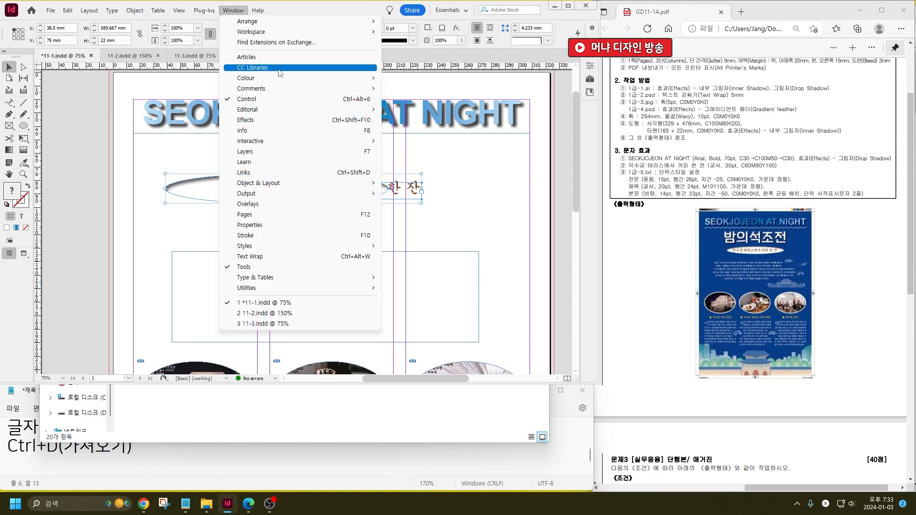
{"action": "mouse_move", "coordinate": [299, 183]}
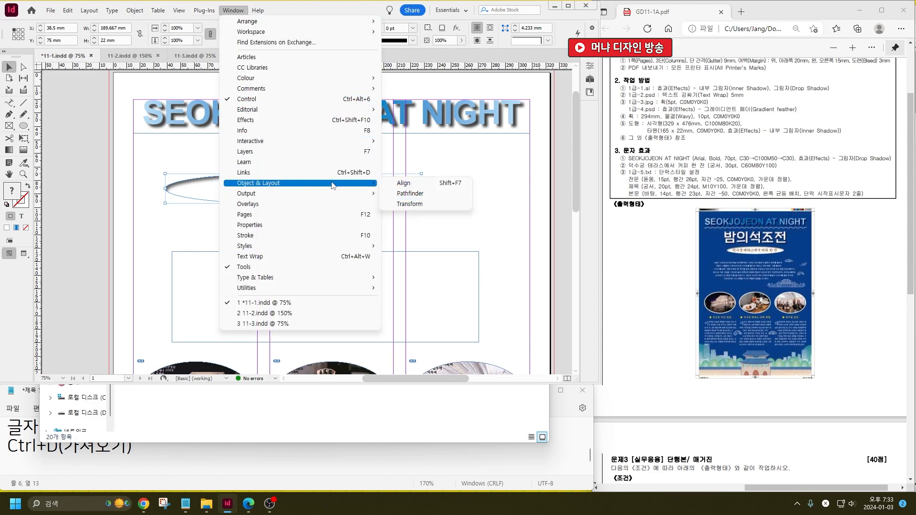
{"action": "left_click", "coordinate": [398, 183]}
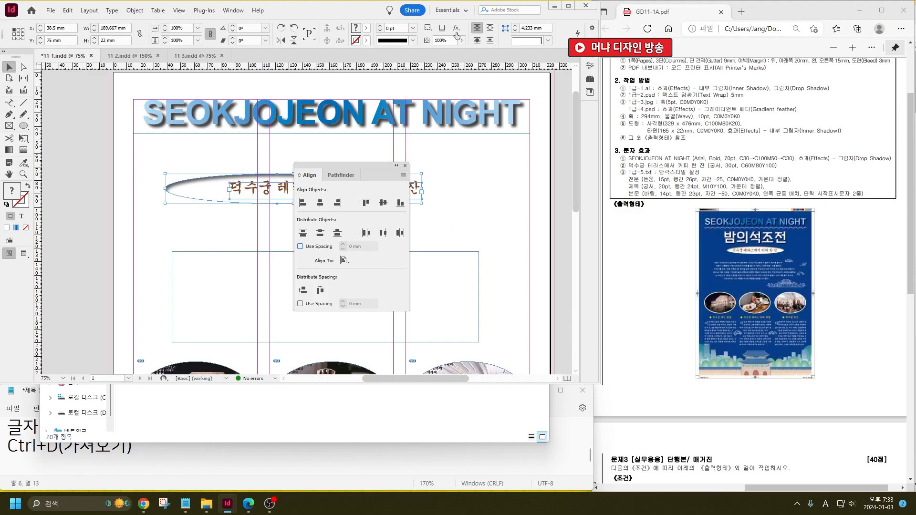
{"action": "left_click", "coordinate": [568, 6]}
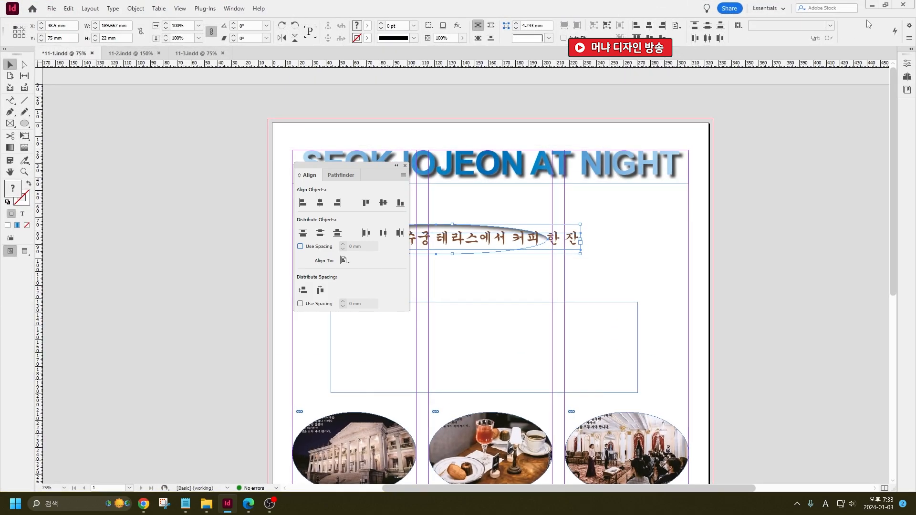
{"action": "left_click", "coordinate": [885, 5]}
{"action": "left_click", "coordinate": [319, 203]}
Undo the vertical page alignment and centre the title and ellipse vertically using Align to Selection instead.
{"action": "left_click", "coordinate": [383, 203]}
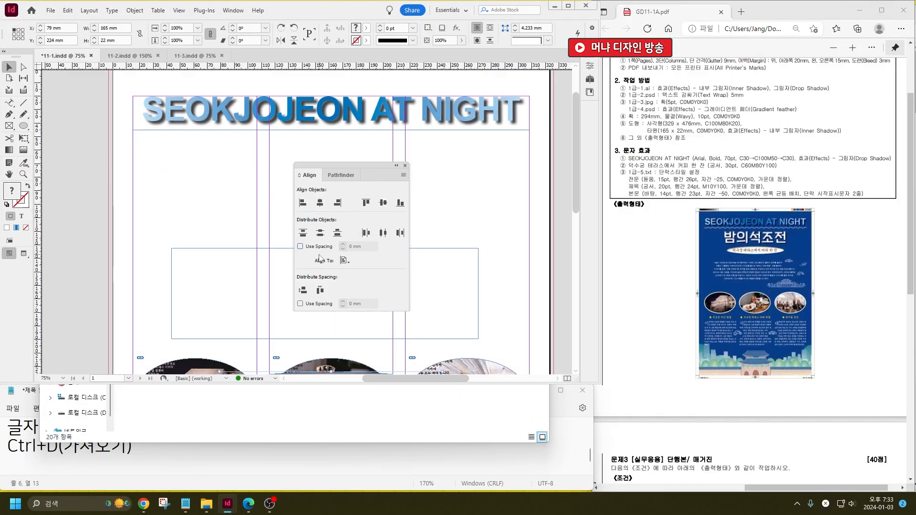
{"action": "key", "text": "ctrl+z"}
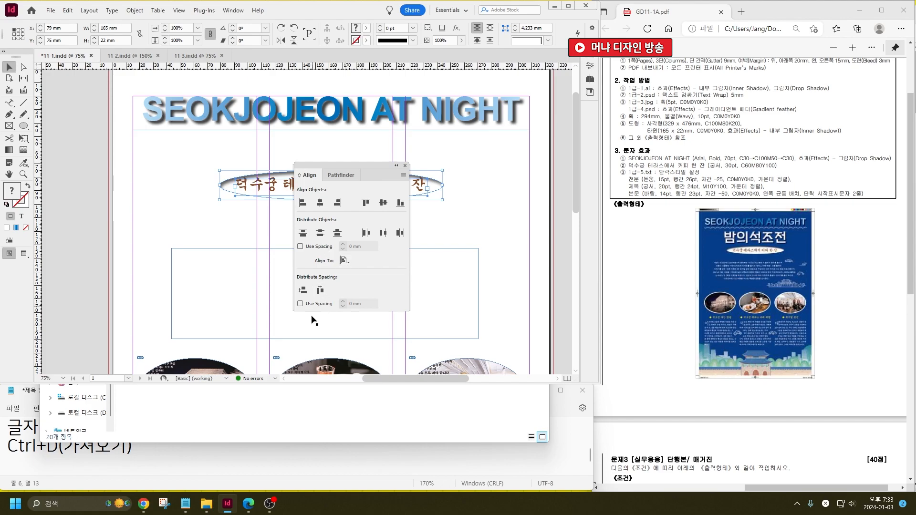
{"action": "left_click", "coordinate": [344, 261]}
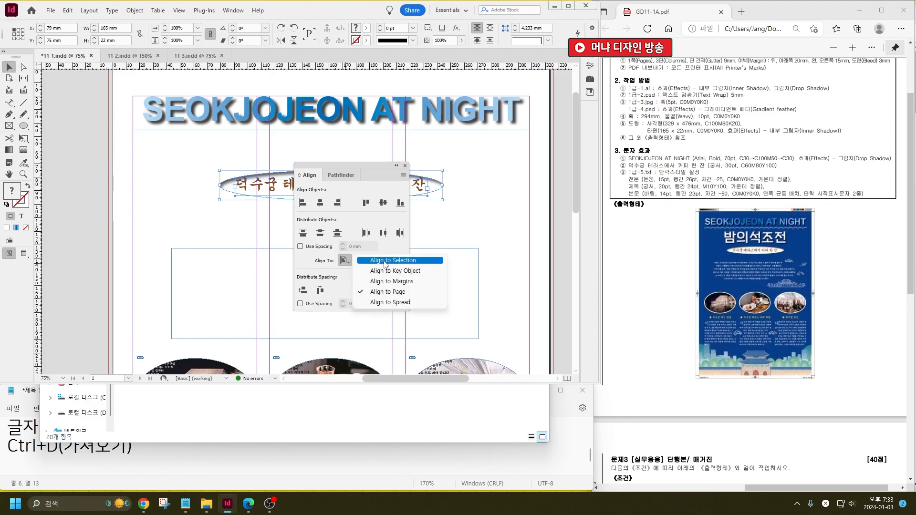
{"action": "left_click", "coordinate": [385, 260]}
{"action": "left_click", "coordinate": [344, 261]}
{"action": "left_click", "coordinate": [396, 260]}
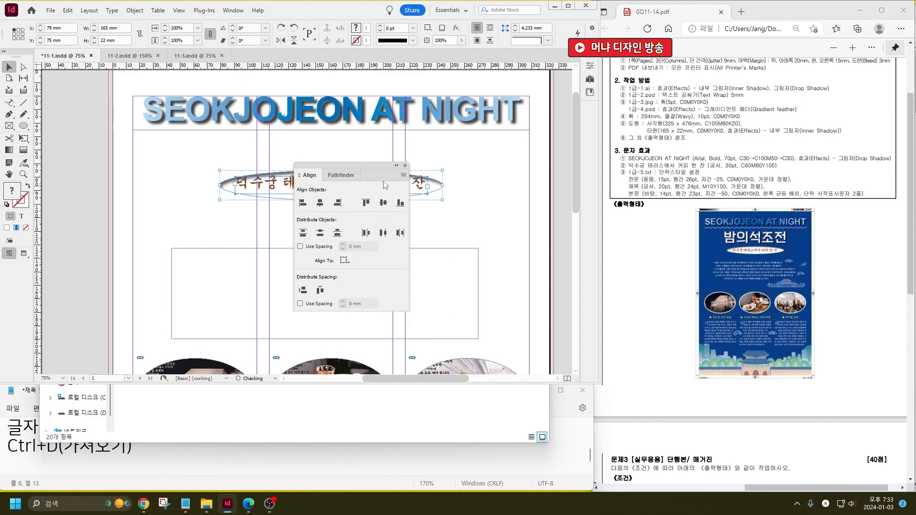
Shift the title text frame slightly down inside the ellipse to Y 82.5 mm and close the Align options.
{"action": "left_click_drag", "start_coordinate": [371, 166], "coordinate": [508, 262]}
{"action": "left_click", "coordinate": [408, 200]}
{"action": "scroll", "coordinate": [372, 187], "scroll_direction": "up", "scroll_amount": 3}
{"action": "left_click_drag", "start_coordinate": [372, 180], "coordinate": [371, 189]}
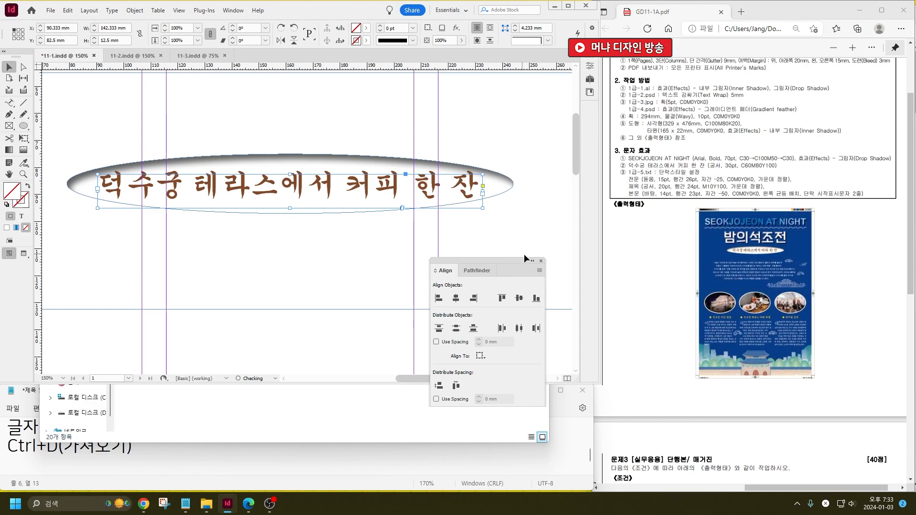
{"action": "left_click", "coordinate": [541, 261]}
{"action": "left_click", "coordinate": [419, 273]}
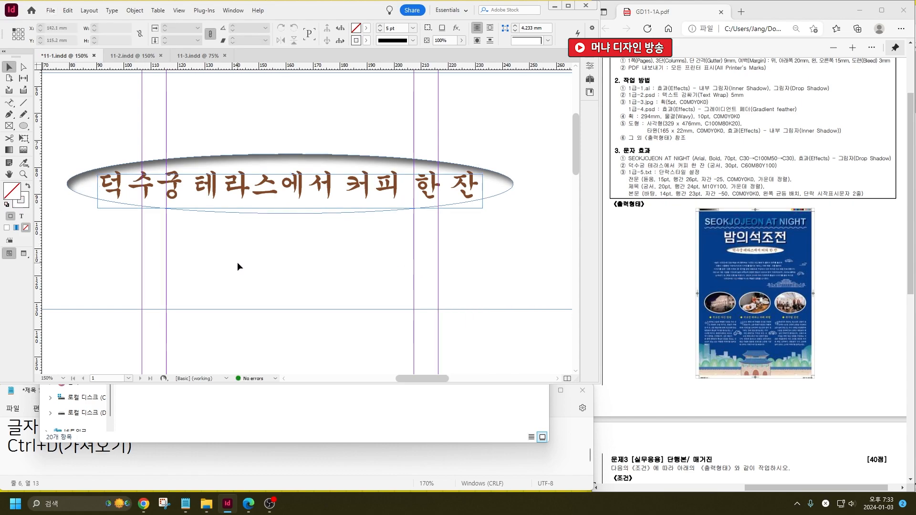
{"action": "left_click", "coordinate": [84, 182]}
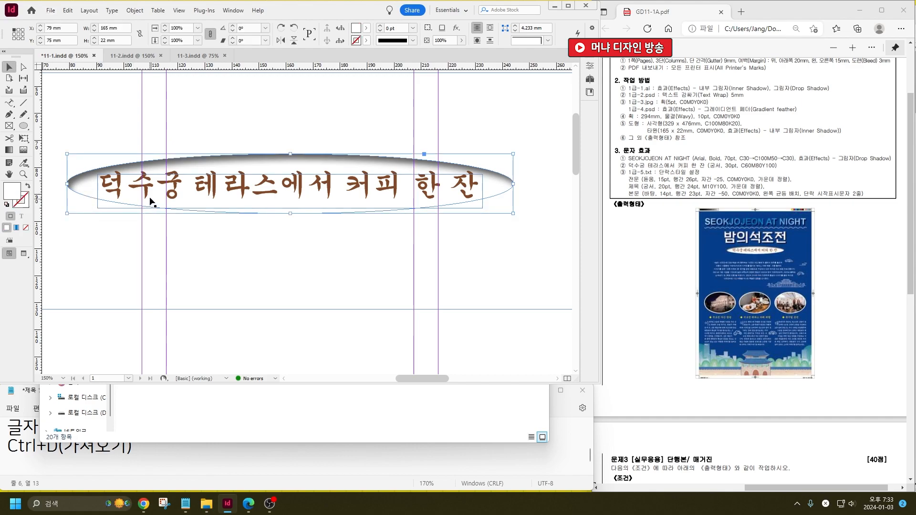
{"action": "double_click", "coordinate": [123, 185]}
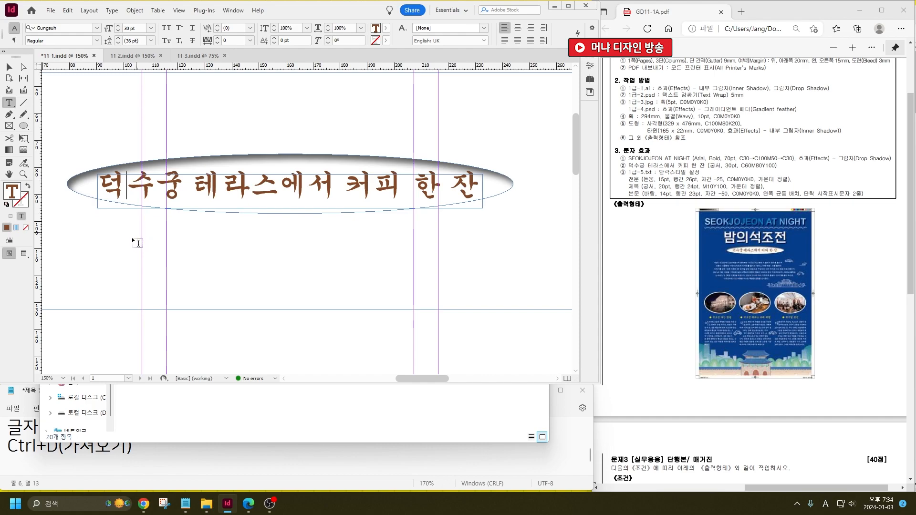
{"action": "left_click", "coordinate": [9, 67]}
{"action": "left_click", "coordinate": [127, 191]}
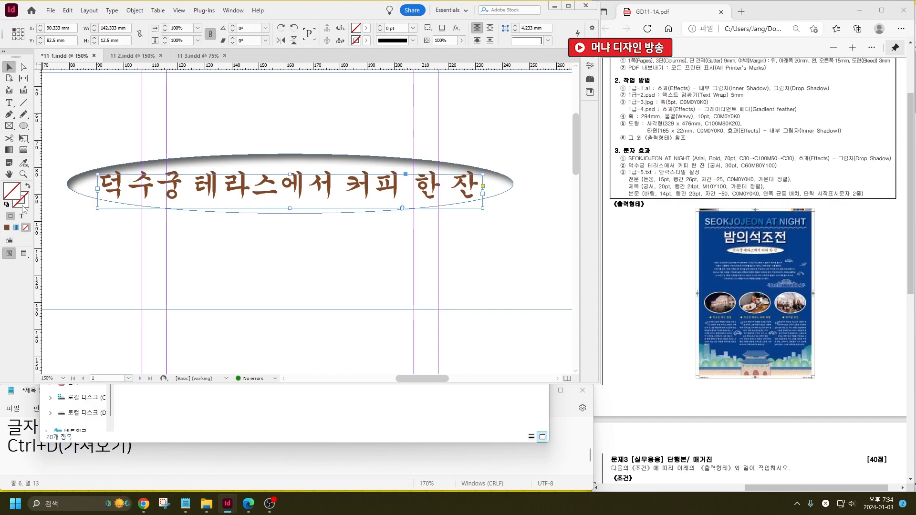
{"action": "left_click", "coordinate": [235, 253]}
{"action": "scroll", "coordinate": [410, 260], "scroll_direction": "down", "scroll_amount": 1}
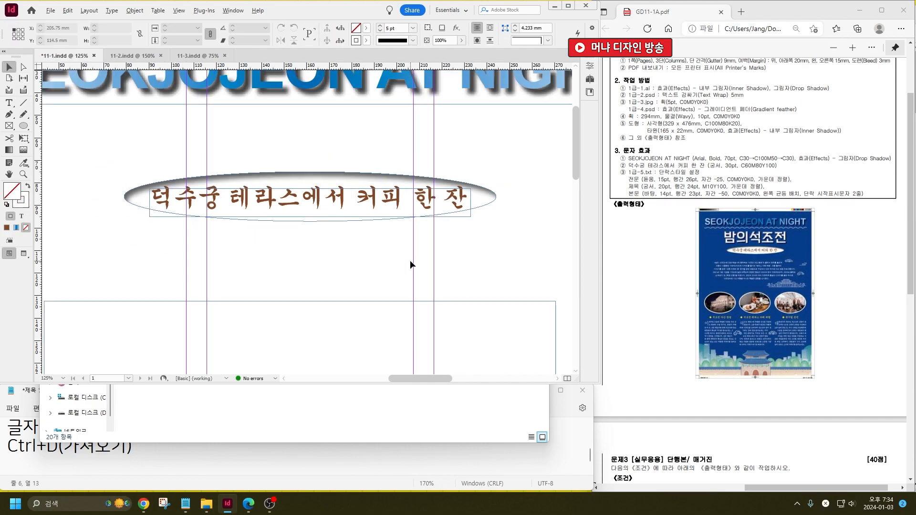
Create a rectangle 329 mm wide and 476 mm high for the page background.
{"action": "scroll", "coordinate": [410, 264], "scroll_direction": "down", "scroll_amount": 1}
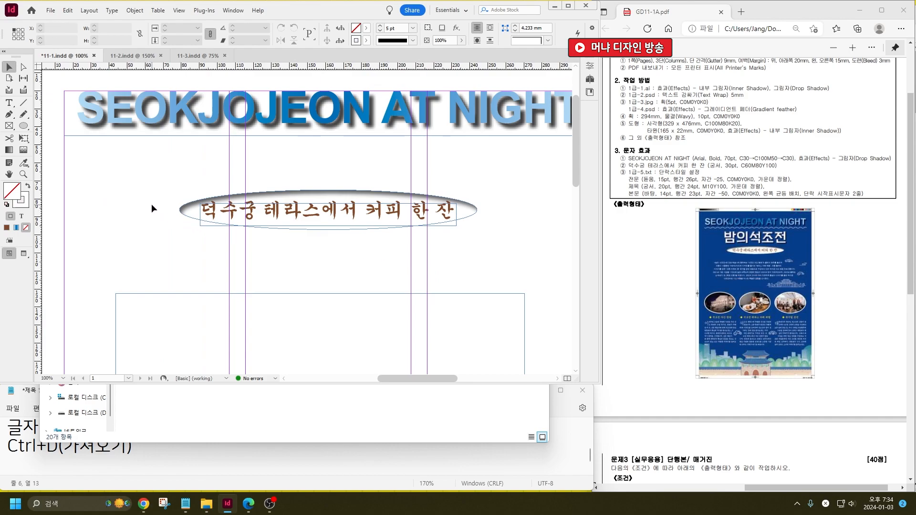
{"action": "left_click_drag", "start_coordinate": [19, 128], "coordinate": [30, 135]}
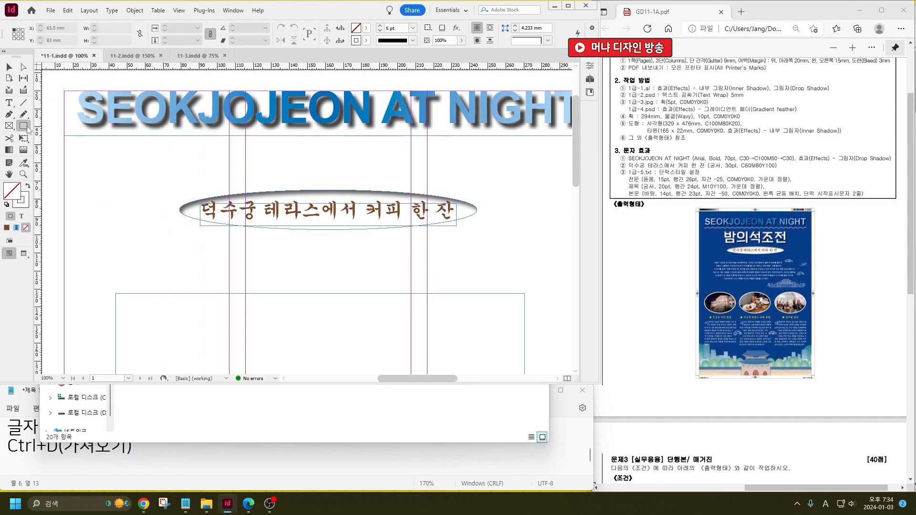
{"action": "left_click", "coordinate": [108, 151]}
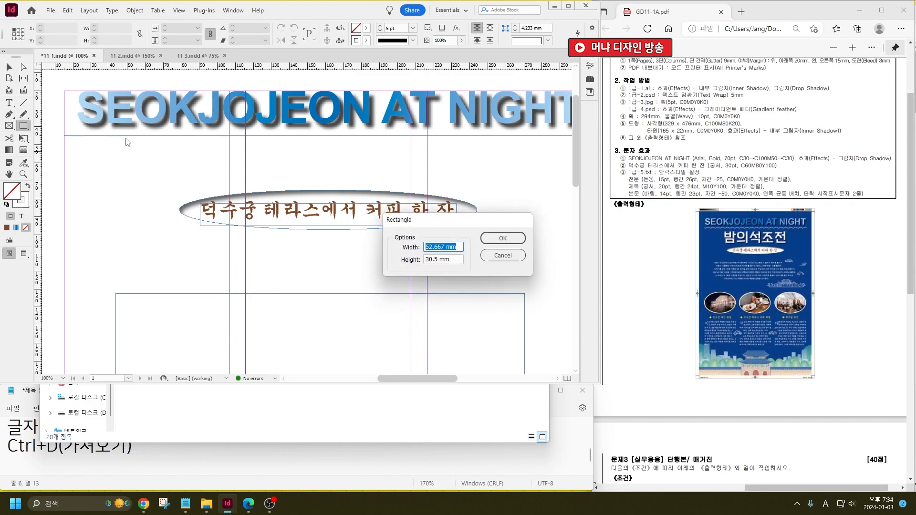
{"action": "type", "text": "9"}
{"action": "key", "text": "Tab"}
{"action": "type", "text": "47"}
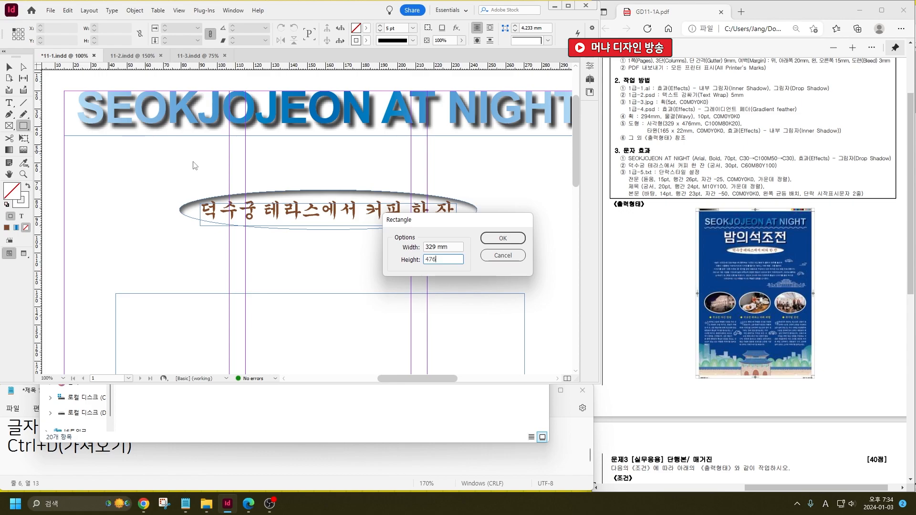
{"action": "key", "text": "Return"}
Fill the new rectangle with C100 M80 Y0 K20 and remove its stroke.
{"action": "double_click", "coordinate": [14, 191]}
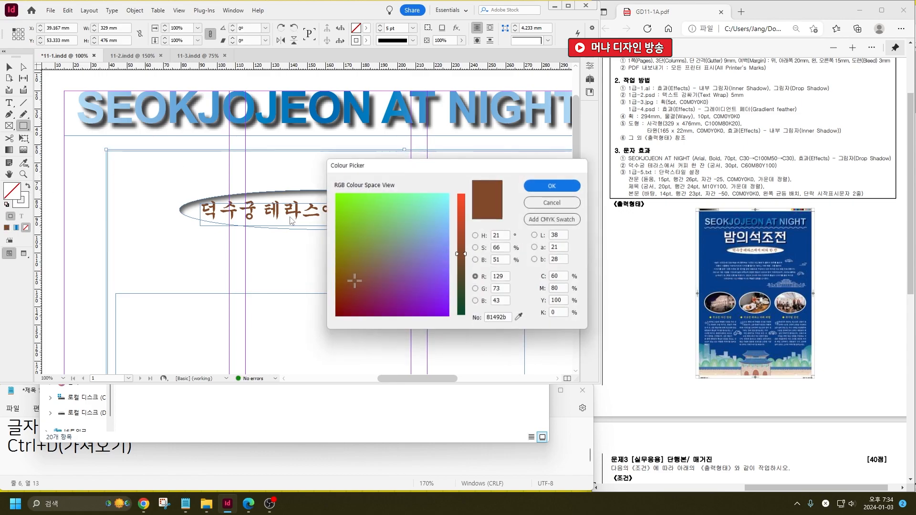
{"action": "left_click_drag", "start_coordinate": [568, 277], "coordinate": [512, 283]}
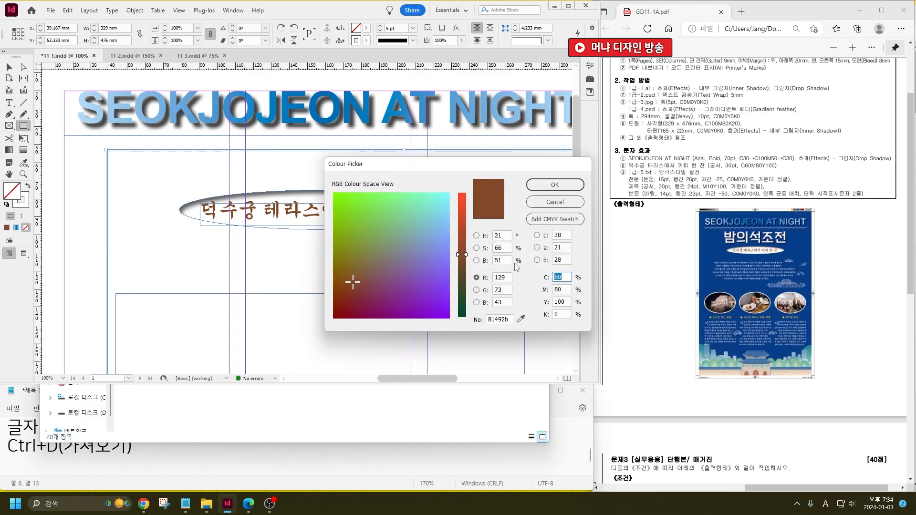
{"action": "type", "text": "100"}
{"action": "key", "text": "Tab"}
{"action": "key", "text": "Tab"}
{"action": "type", "text": "0"}
{"action": "key", "text": "Tab"}
{"action": "key", "text": "Return"}
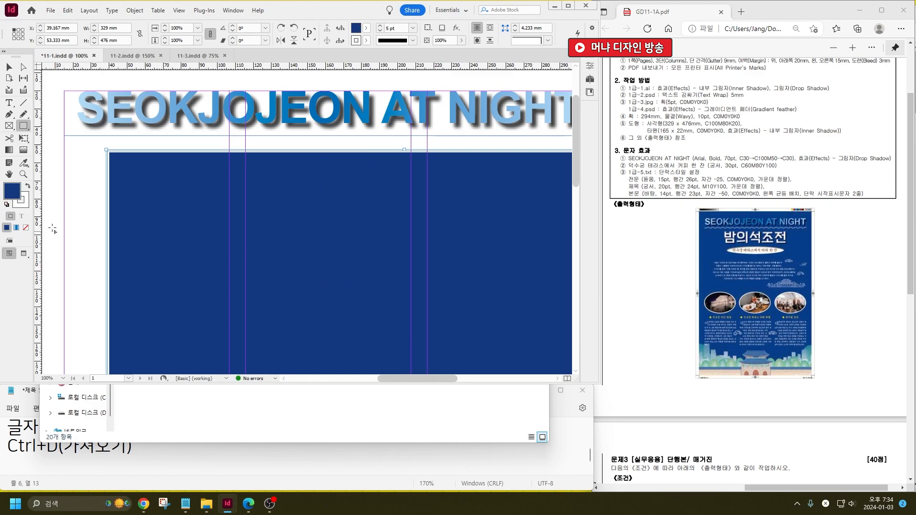
{"action": "left_click", "coordinate": [22, 202]}
{"action": "left_click", "coordinate": [25, 228]}
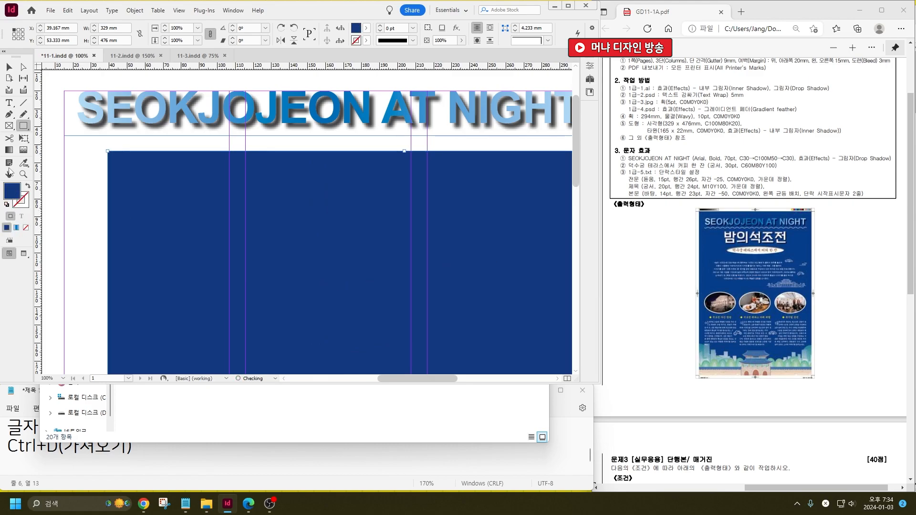
Centre the blue rectangle horizontally and vertically on the page using Align to Page.
{"action": "left_click", "coordinate": [10, 70]}
{"action": "left_click_drag", "start_coordinate": [218, 210], "coordinate": [179, 161]}
{"action": "scroll", "coordinate": [180, 164], "scroll_direction": "up", "scroll_amount": 3}
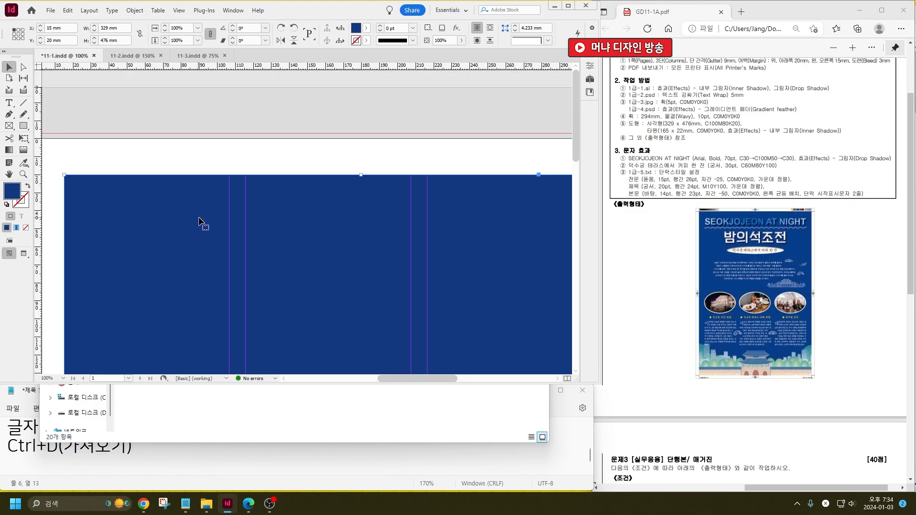
{"action": "left_click", "coordinate": [568, 6]}
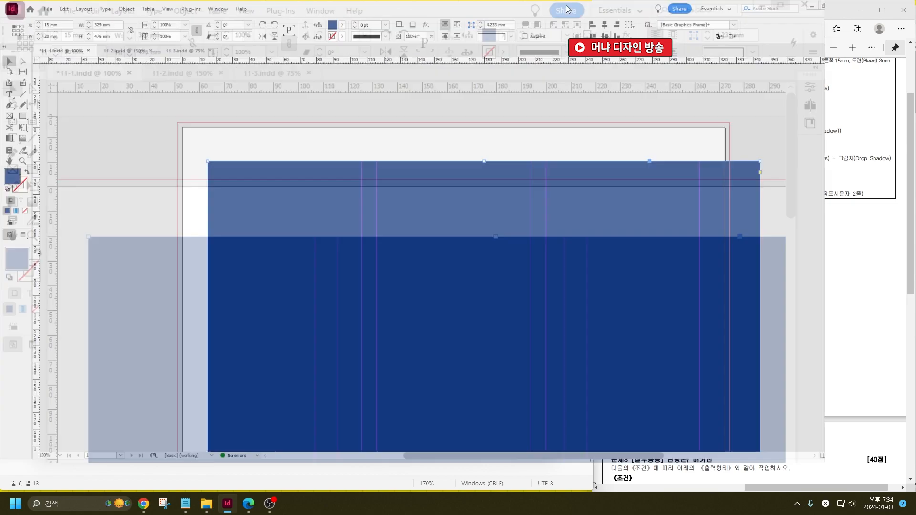
{"action": "left_click", "coordinate": [676, 25]}
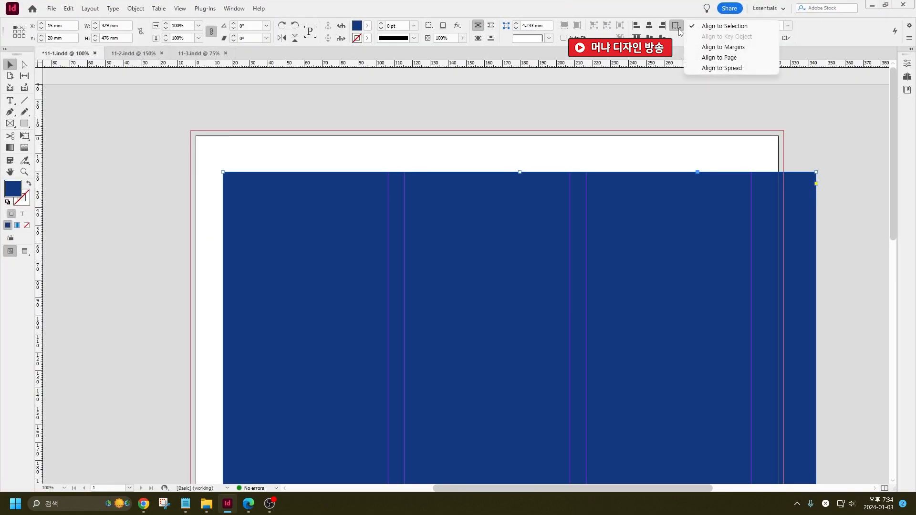
{"action": "left_click", "coordinate": [720, 57]}
{"action": "left_click", "coordinate": [649, 26]}
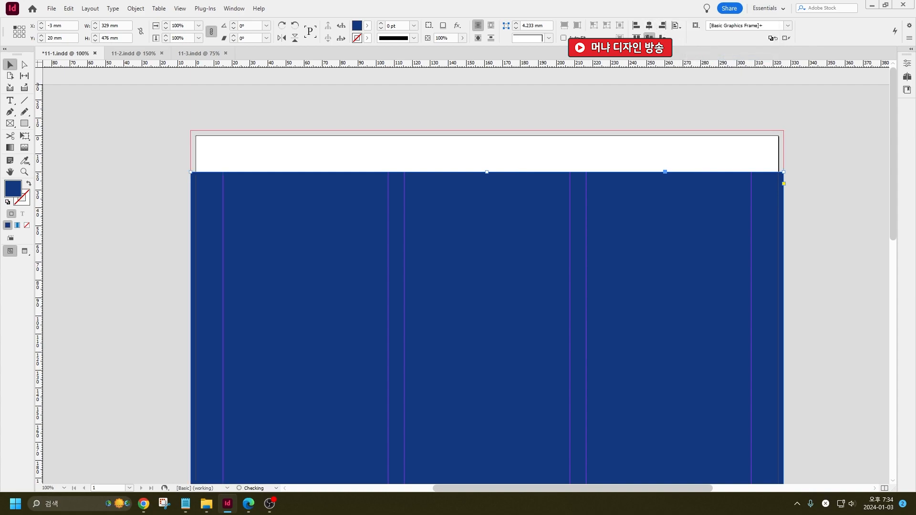
{"action": "left_click", "coordinate": [649, 38]}
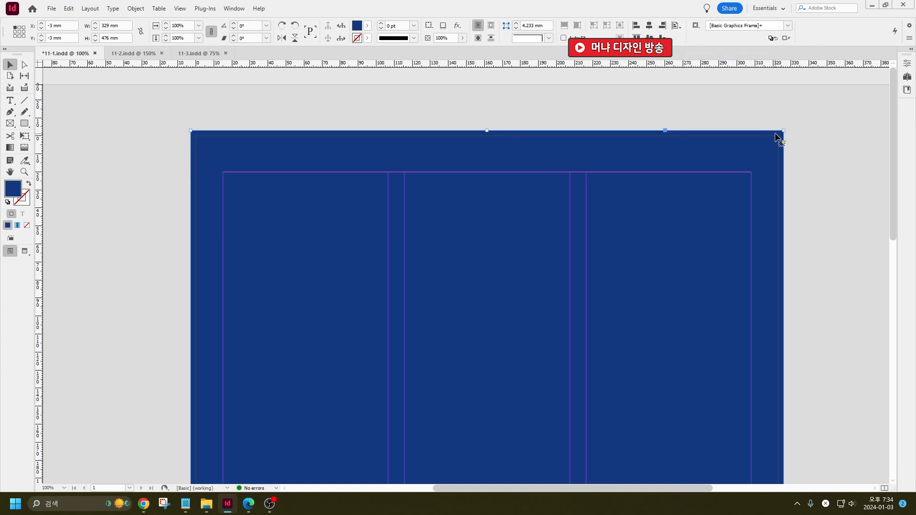
Send the blue background rectangle to the back, behind all the text and photos.
{"action": "left_click", "coordinate": [886, 6]}
{"action": "scroll", "coordinate": [239, 211], "scroll_direction": "down", "scroll_amount": 4}
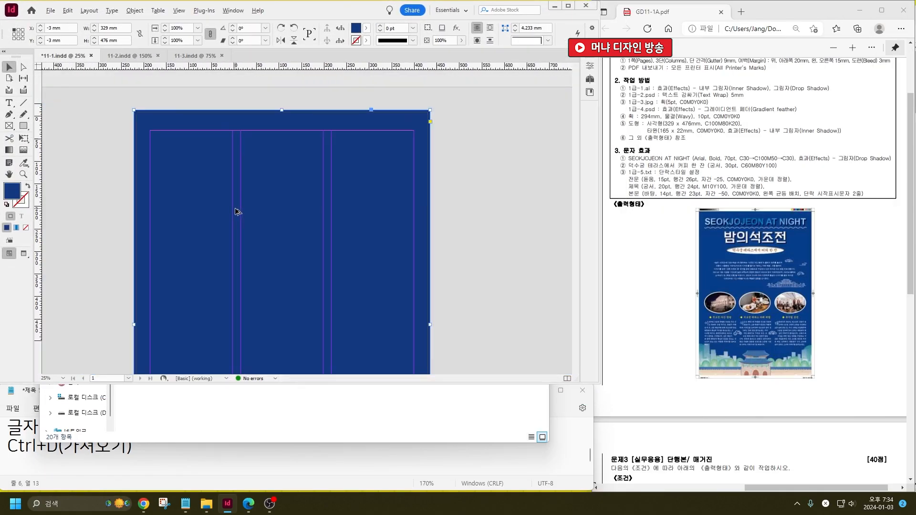
{"action": "scroll", "coordinate": [336, 237], "scroll_direction": "up", "scroll_amount": 1}
{"action": "right_click", "coordinate": [372, 223]}
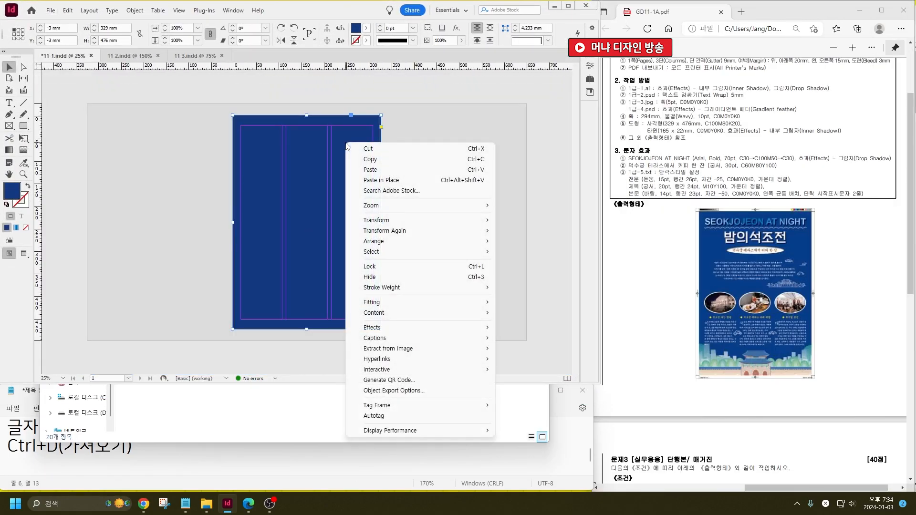
{"action": "mouse_move", "coordinate": [419, 244]}
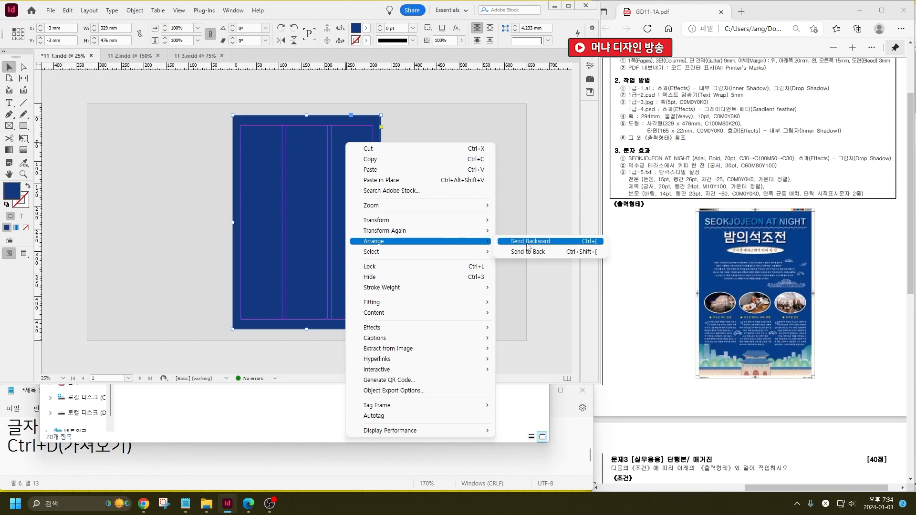
{"action": "left_click", "coordinate": [512, 149]}
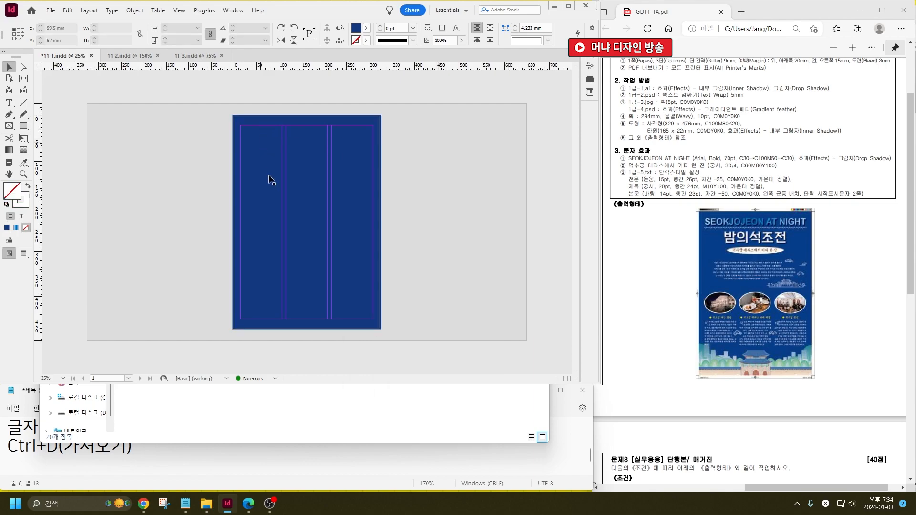
{"action": "key", "text": "ctrl+shift+bracketleft"}
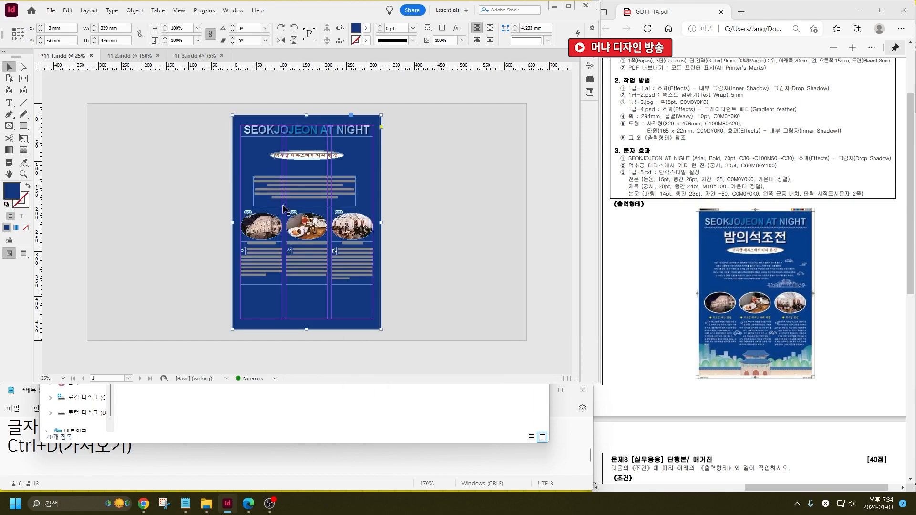
Draw a horizontal line beneath the SEOKJOJEON AT NIGHT title and set its length to 294 mm.
{"action": "left_click", "coordinate": [218, 132]}
{"action": "scroll", "coordinate": [242, 140], "scroll_direction": "up", "scroll_amount": 2}
{"action": "left_click_drag", "start_coordinate": [392, 178], "coordinate": [236, 222]}
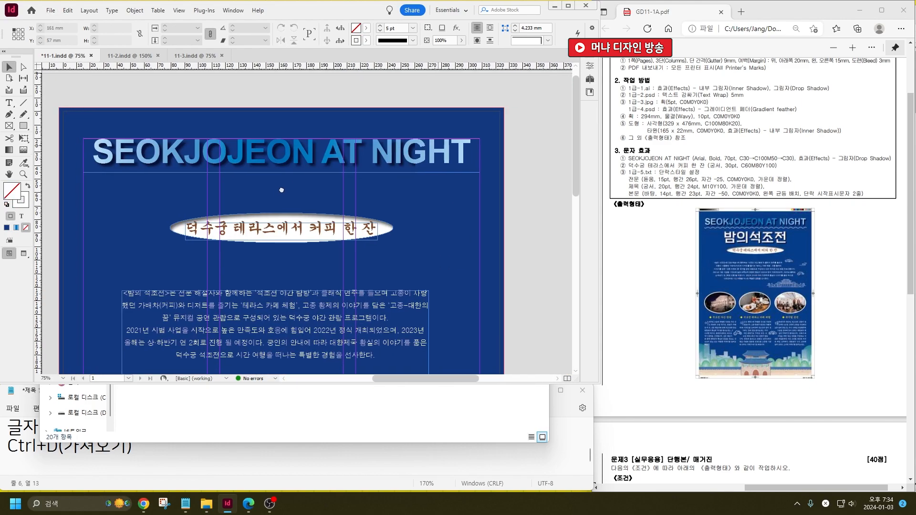
{"action": "left_click", "coordinate": [68, 78]}
{"action": "left_click", "coordinate": [22, 103]}
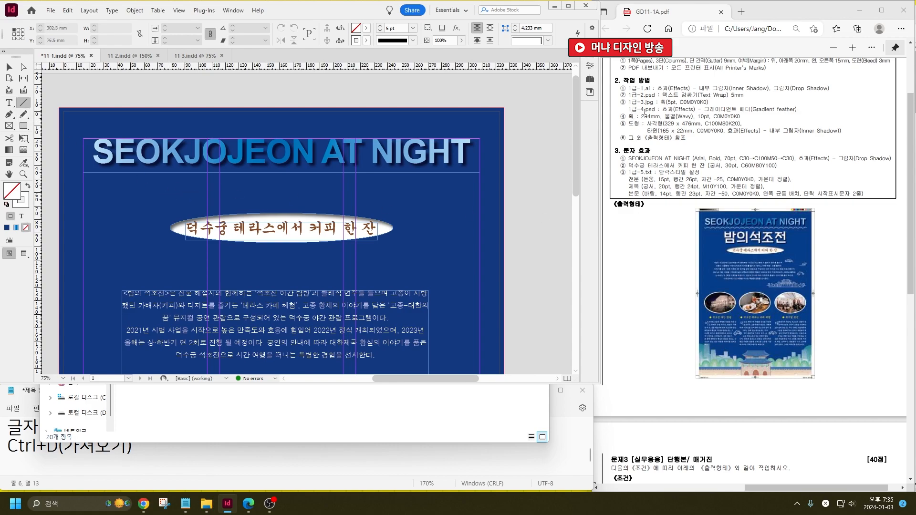
{"action": "left_click_drag", "start_coordinate": [131, 186], "coordinate": [276, 186]}
{"action": "left_click", "coordinate": [122, 27]}
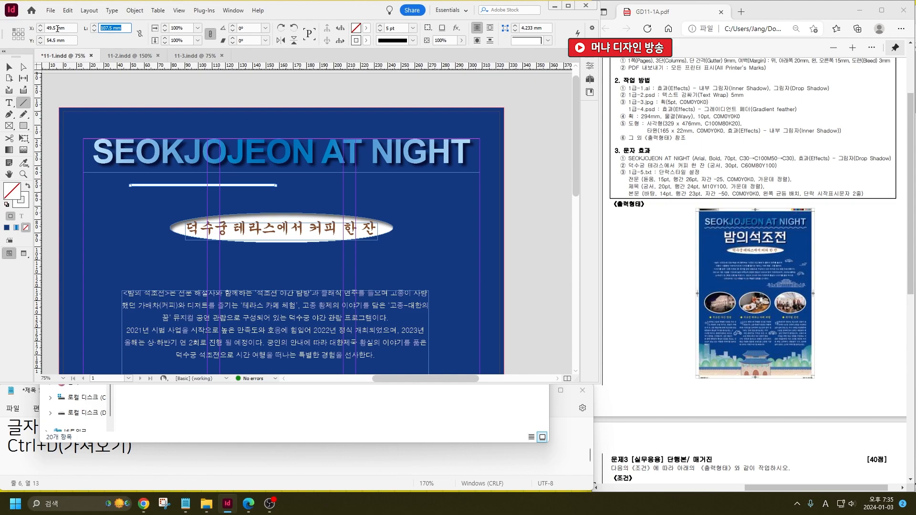
{"action": "type", "text": "294"}
{"action": "key", "text": "Return"}
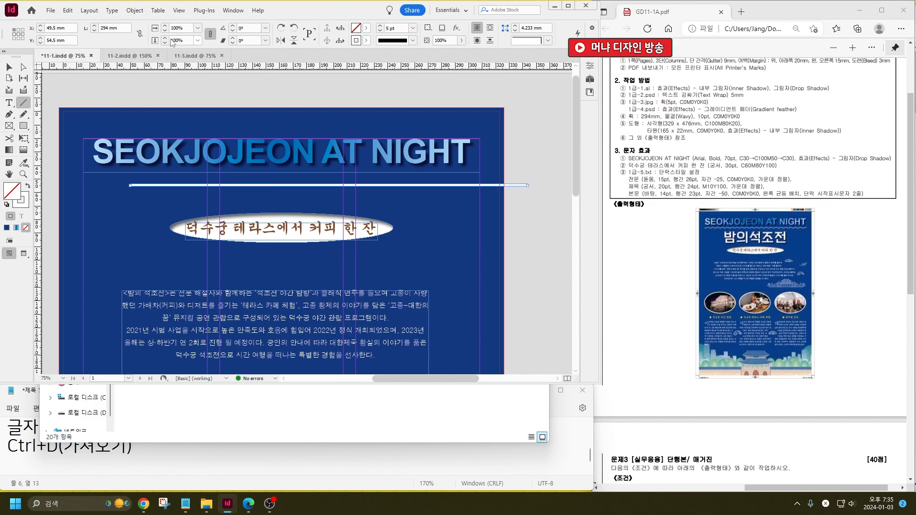
Give the line beneath the title a 10 pt stroke of the Wavy type.
{"action": "left_click", "coordinate": [380, 26]}
{"action": "left_click", "coordinate": [381, 26]}
{"action": "left_click", "coordinate": [380, 26]}
{"action": "left_click", "coordinate": [380, 26]}
{"action": "left_click", "coordinate": [380, 26]}
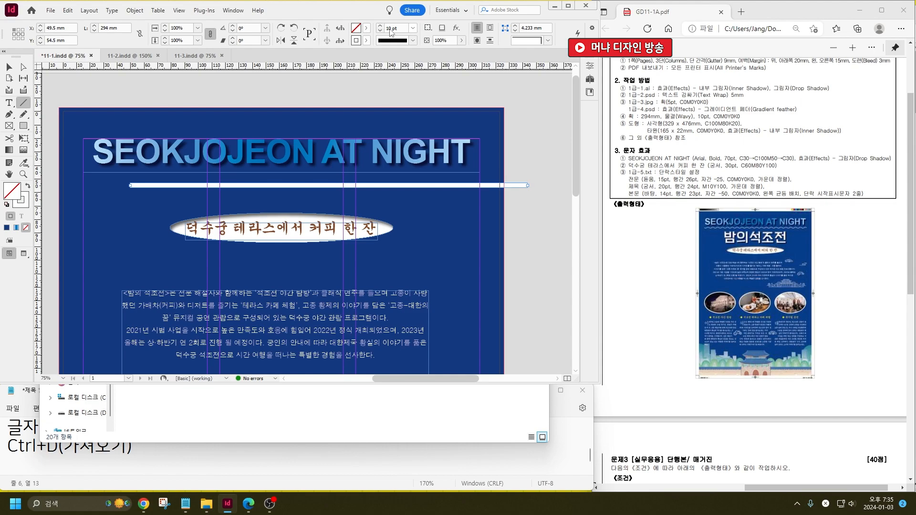
{"action": "left_click", "coordinate": [413, 42]}
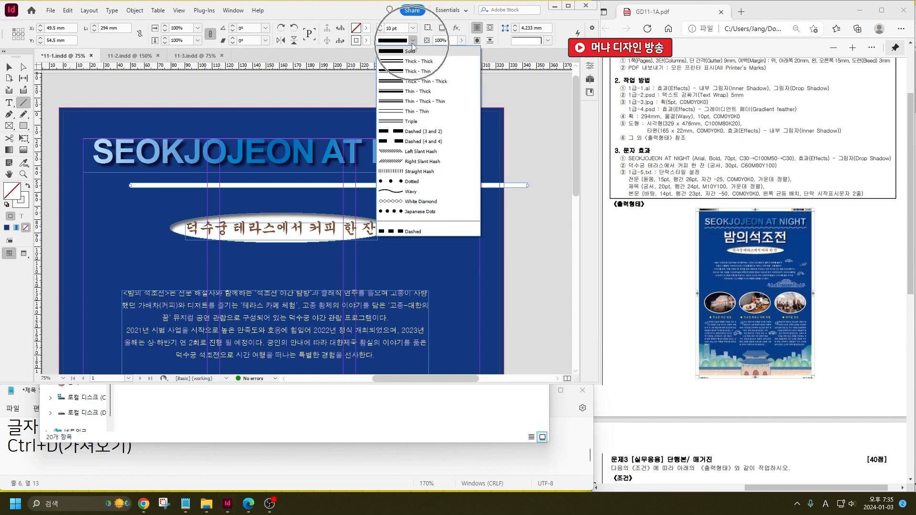
{"action": "left_click", "coordinate": [420, 194]}
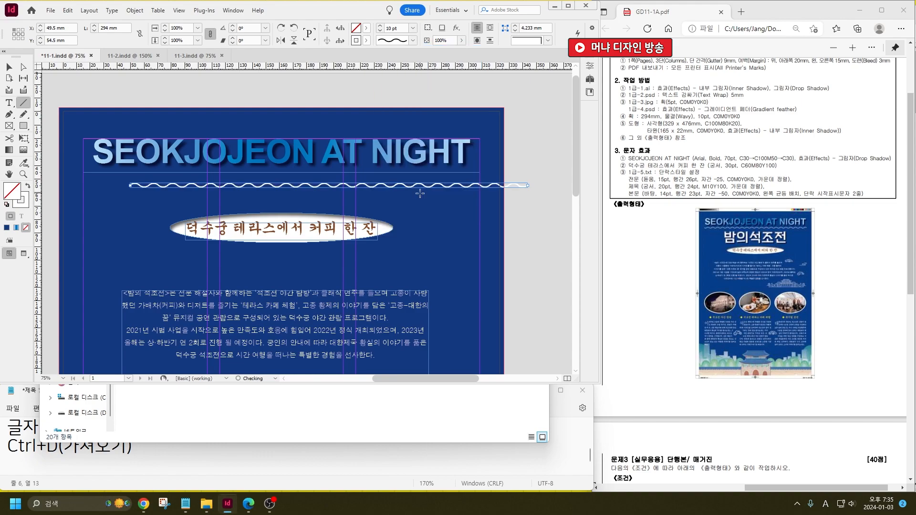
Move the wavy line to X 14.5 mm, Y 45 mm, directly beneath the title and centred between the margins.
{"action": "key", "text": "v"}
{"action": "mouse_move", "coordinate": [410, 190]}
{"action": "left_mouse_down"}
{"action": "mouse_move", "coordinate": [404, 175]}
{"action": "mouse_move", "coordinate": [361, 175]}
{"action": "left_mouse_up"}
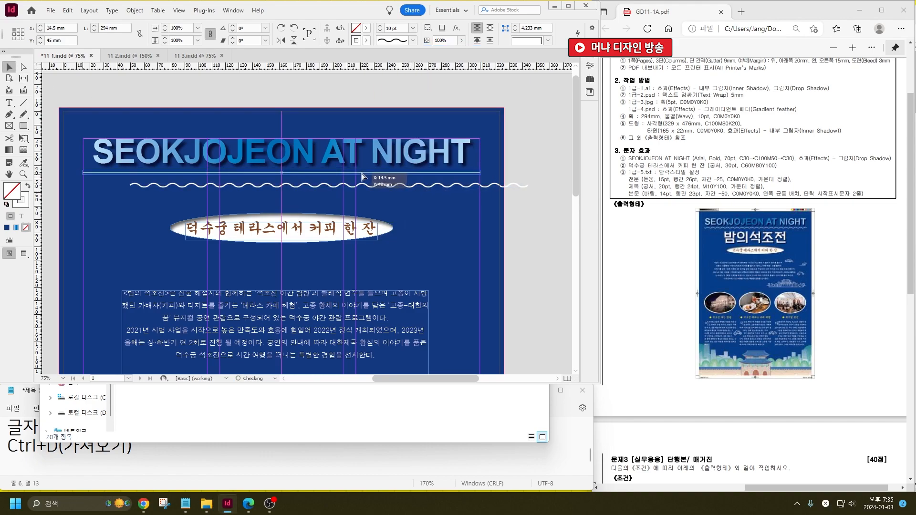
{"action": "left_click", "coordinate": [521, 161]}
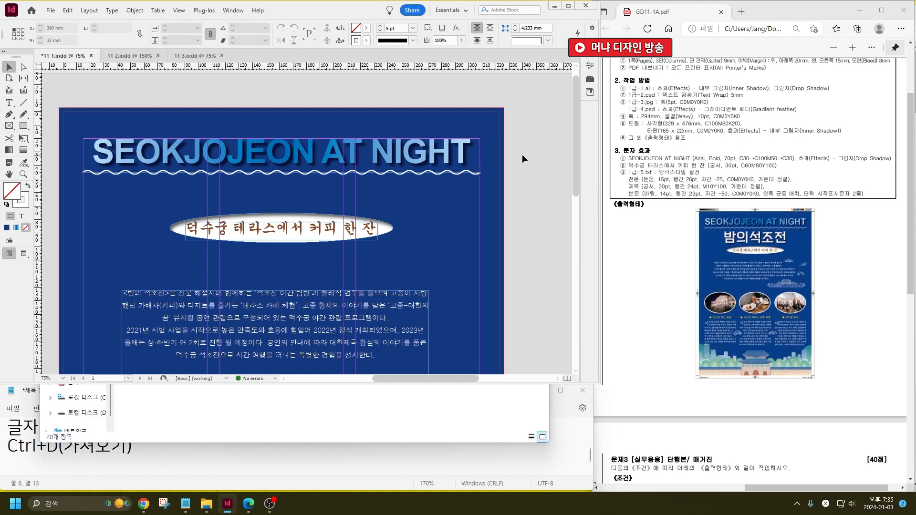
{"action": "left_click", "coordinate": [404, 176]}
{"action": "left_click", "coordinate": [507, 166]}
Draw a 329 x 115 mm rectangle frame along the page's lower bleed edge and place the 1급-4 PSD image in it.
{"action": "scroll", "coordinate": [443, 233], "scroll_direction": "down", "scroll_amount": 10}
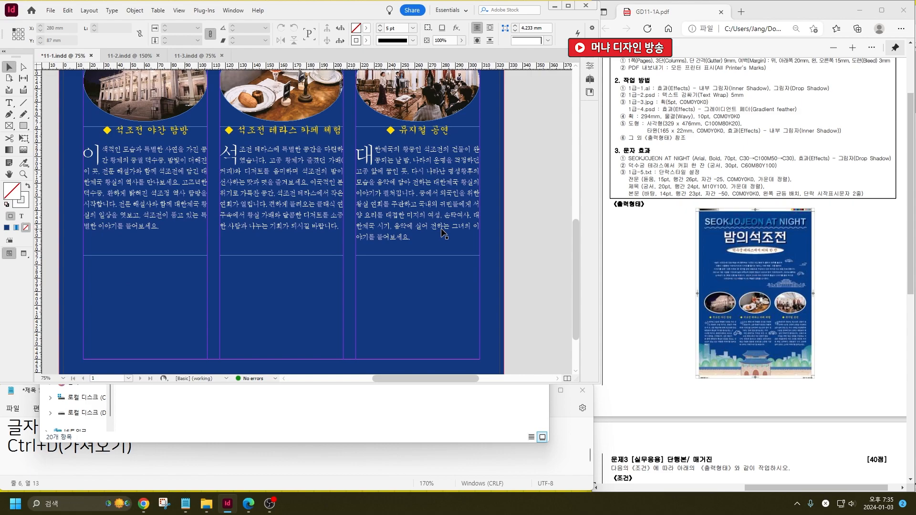
{"action": "scroll", "coordinate": [443, 233], "scroll_direction": "up", "scroll_amount": 5}
{"action": "scroll", "coordinate": [443, 233], "scroll_direction": "down", "scroll_amount": 8}
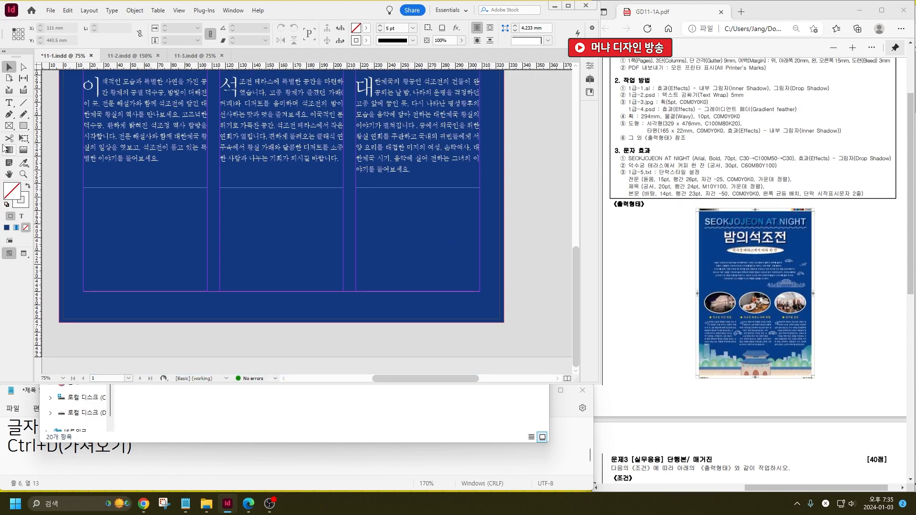
{"action": "left_click", "coordinate": [12, 126]}
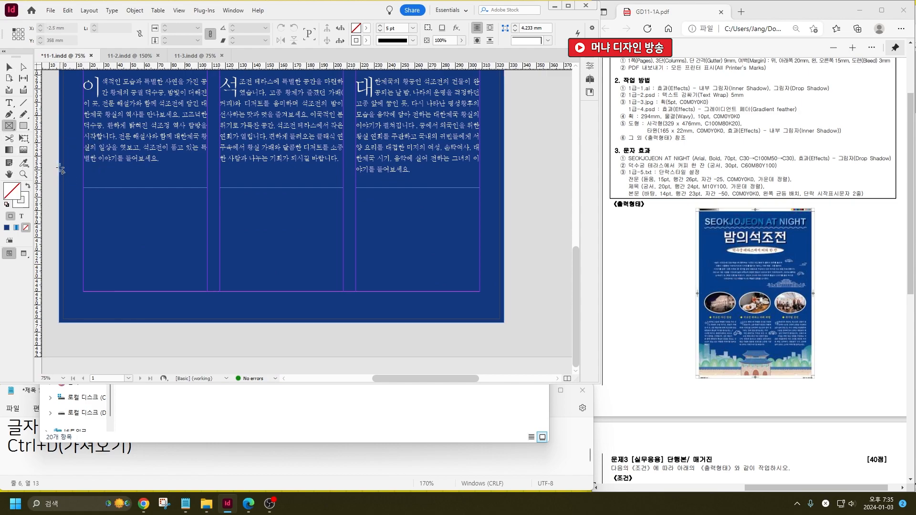
{"action": "left_click_drag", "start_coordinate": [59, 167], "coordinate": [504, 323]}
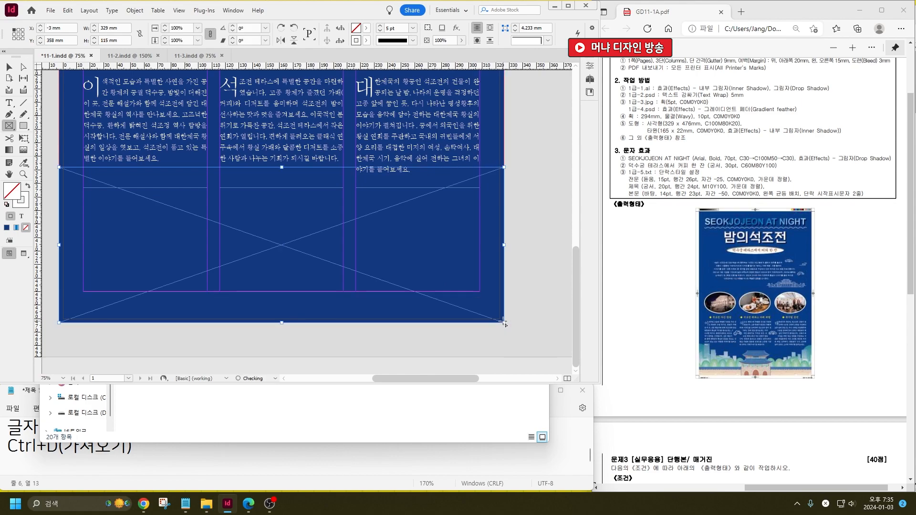
{"action": "key", "text": "ctrl+d"}
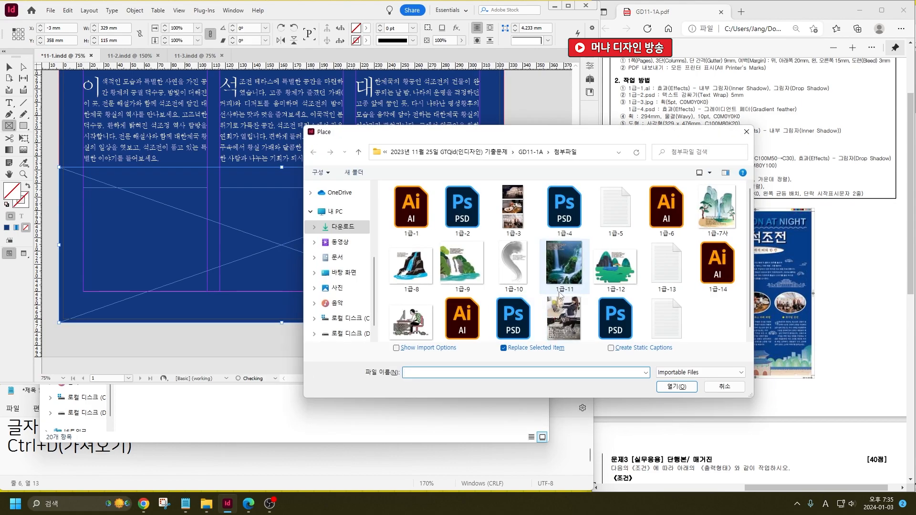
{"action": "double_click", "coordinate": [567, 216]}
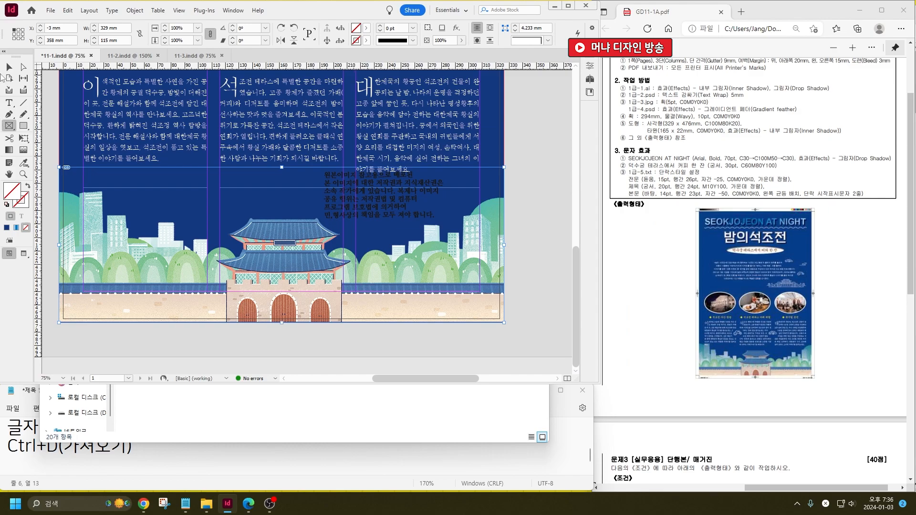
{"action": "left_click", "coordinate": [9, 66]}
{"action": "scroll", "coordinate": [282, 317], "scroll_direction": "up", "scroll_amount": 3}
{"action": "left_click_drag", "start_coordinate": [278, 310], "coordinate": [278, 308]}
{"action": "scroll", "coordinate": [287, 319], "scroll_direction": "down", "scroll_amount": 3}
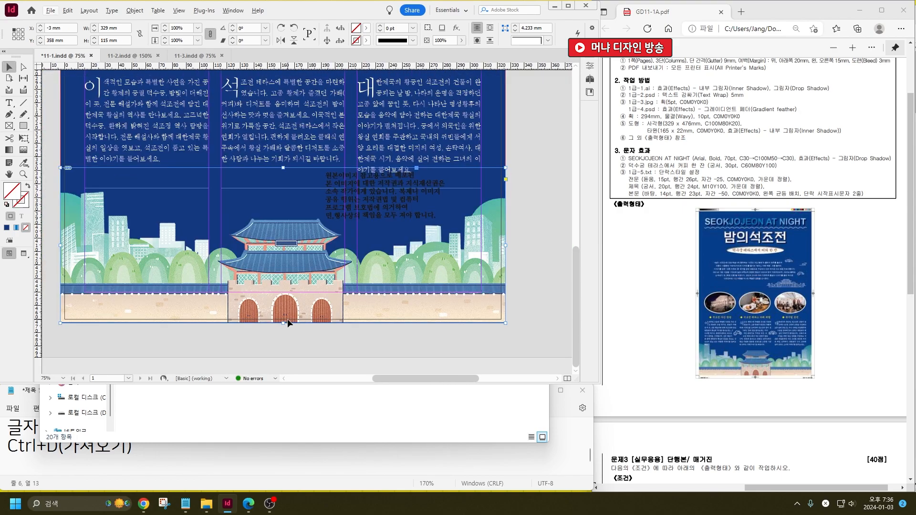
{"action": "left_click_drag", "start_coordinate": [284, 244], "coordinate": [283, 246]}
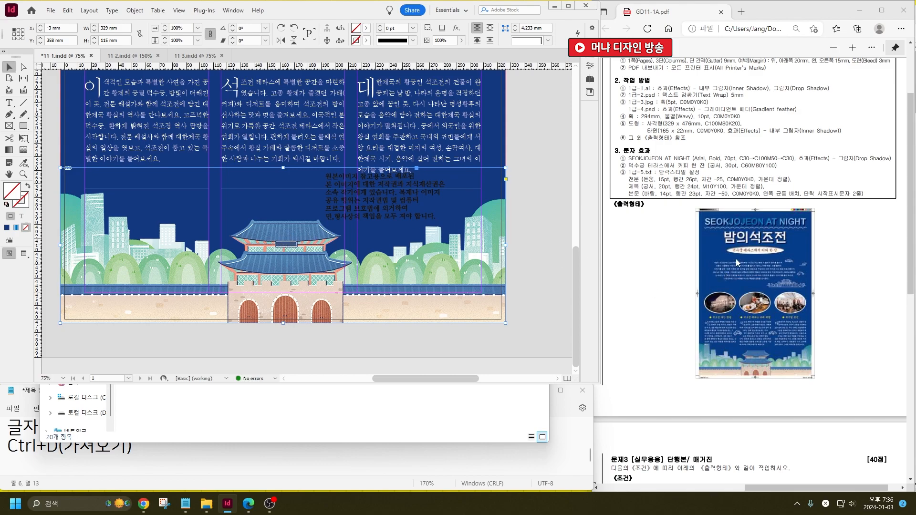
{"action": "scroll", "coordinate": [709, 153], "scroll_direction": "up", "scroll_amount": 3}
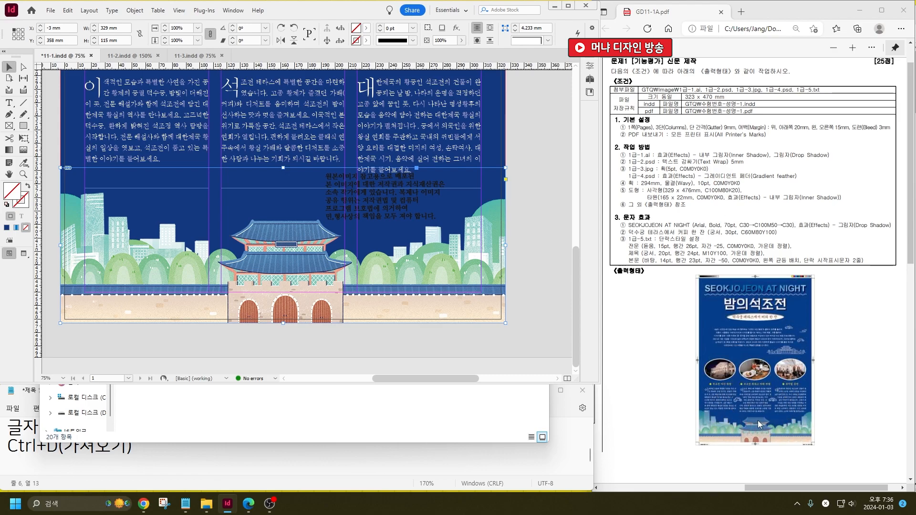
{"action": "key", "text": "ctrl"}
{"action": "key", "text": "ctrl"}
{"action": "key", "text": "ctrl"}
{"action": "key", "text": "ctrl"}
{"action": "right_click", "coordinate": [317, 238]}
{"action": "mouse_move", "coordinate": [431, 321]}
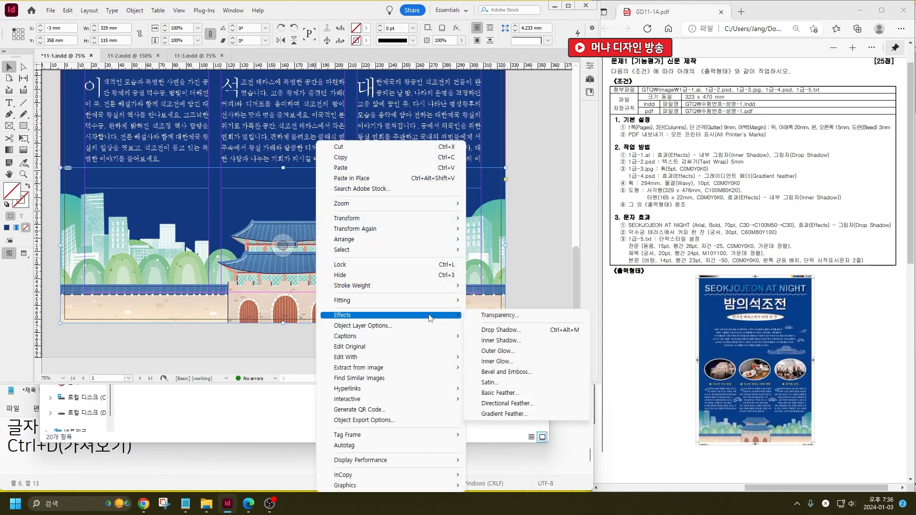
{"action": "key", "text": "ctrl"}
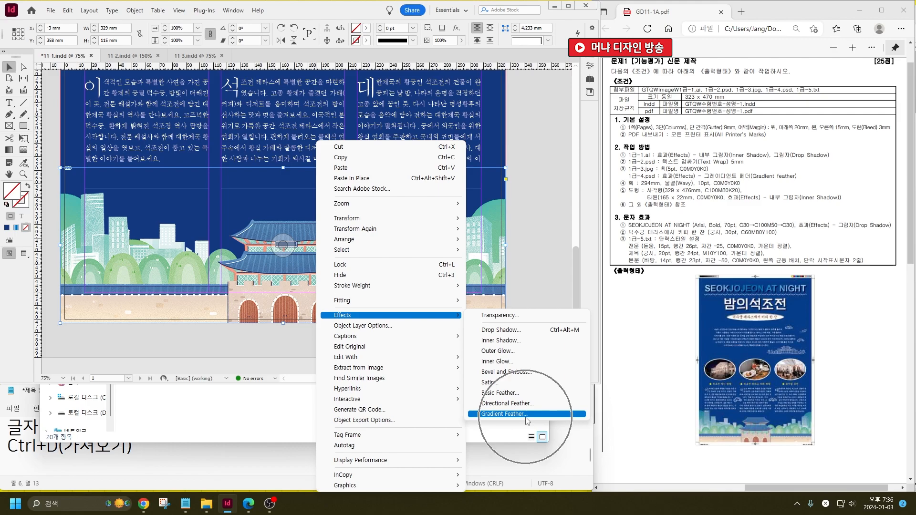
{"action": "left_click", "coordinate": [304, 12]}
Apply a vertical Gradient Feather to the placed palace illustration so its upper part fades into the blue background.
{"action": "left_click", "coordinate": [28, 151]}
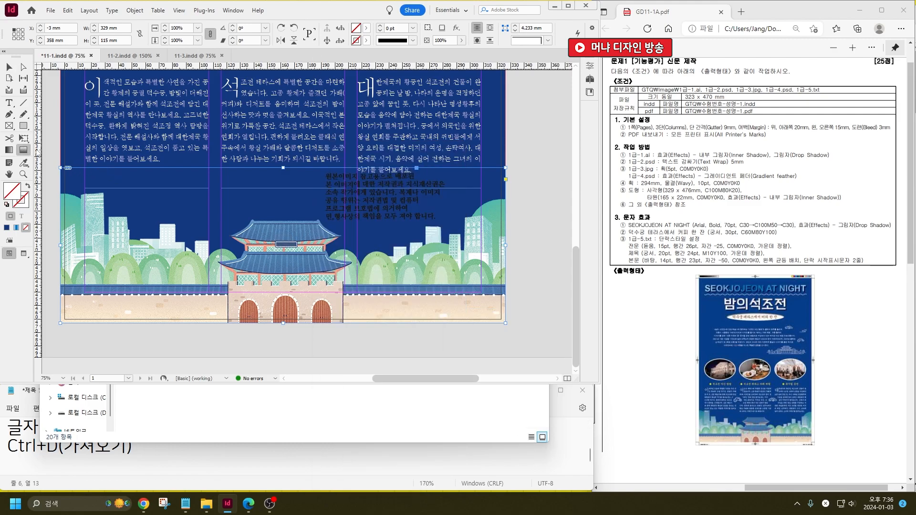
{"action": "mouse_move", "coordinate": [277, 156]}
{"action": "left_mouse_down"}
{"action": "mouse_move", "coordinate": [287, 260]}
{"action": "mouse_move", "coordinate": [291, 190]}
{"action": "left_mouse_up"}
{"action": "left_click_drag", "start_coordinate": [304, 292], "coordinate": [304, 181]}
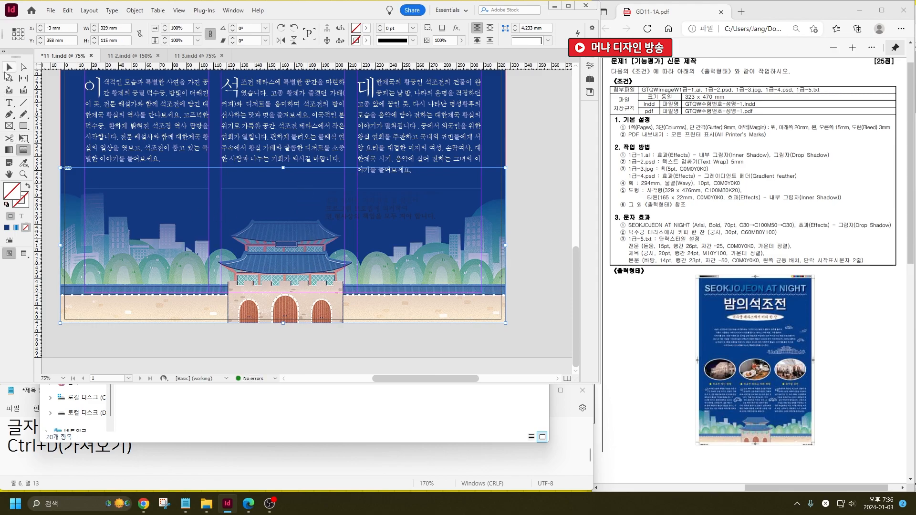
{"action": "left_click", "coordinate": [9, 67]}
{"action": "left_click", "coordinate": [507, 208]}
Select the three article text frames together with the three oval photos and move them down to Y 239 mm.
{"action": "scroll", "coordinate": [506, 208], "scroll_direction": "up", "scroll_amount": 2}
{"action": "left_click", "coordinate": [183, 172]}
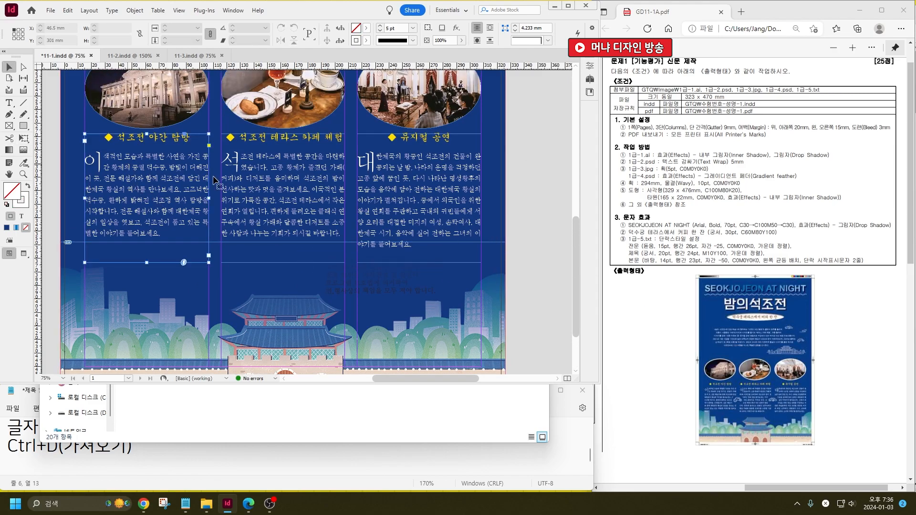
{"action": "left_click", "coordinate": [277, 187], "text": "shift"}
{"action": "left_click", "coordinate": [433, 188], "text": "shift"}
{"action": "left_click", "coordinate": [413, 125], "text": "shift"}
{"action": "left_click", "coordinate": [257, 101], "text": "shift"}
{"action": "left_click", "coordinate": [177, 105], "text": "shift"}
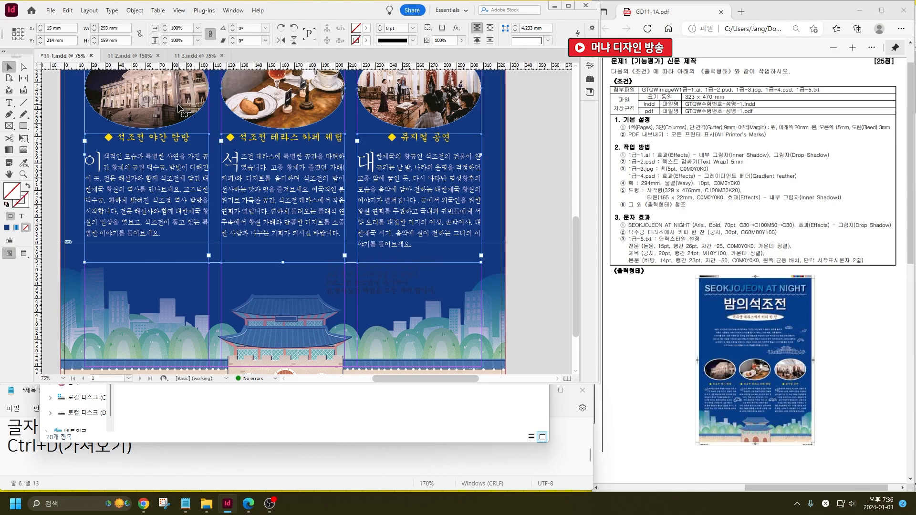
{"action": "key", "text": "shift+Down"}
{"action": "key", "text": "shift+Down"}
{"action": "key", "text": "shift+Down"}
{"action": "key", "text": "shift+Down"}
{"action": "key", "text": "shift+Down"}
{"action": "key", "text": "shift+Down"}
{"action": "key", "text": "shift+Down"}
{"action": "key", "text": "shift+Down"}
{"action": "key", "text": "shift+Down"}
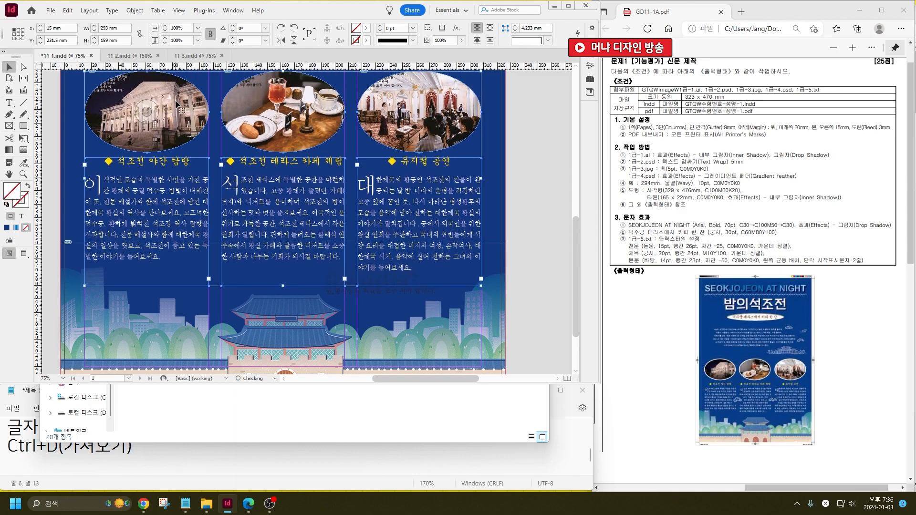
{"action": "key", "text": "shift+Down"}
{"action": "key", "text": "ctrl+shift+a"}
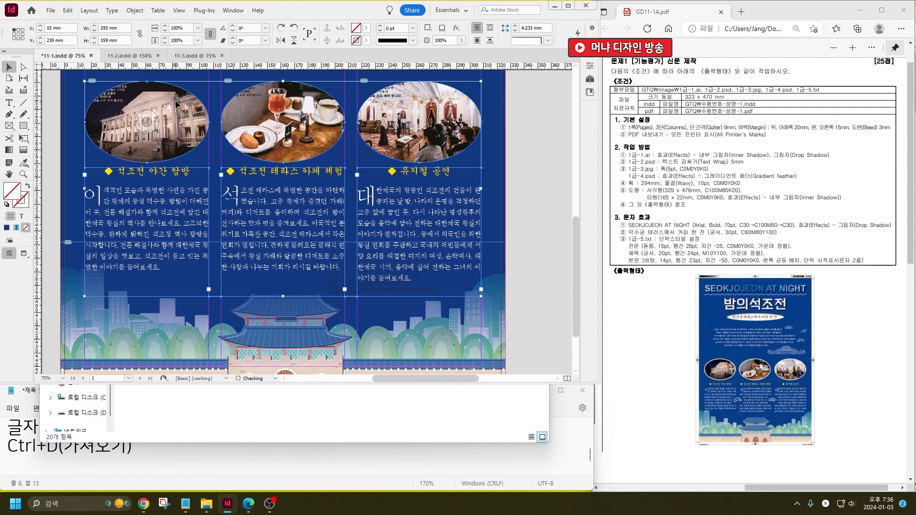
Give the three oval photos a white 5 pt stroke.
{"action": "left_click", "coordinate": [181, 97]}
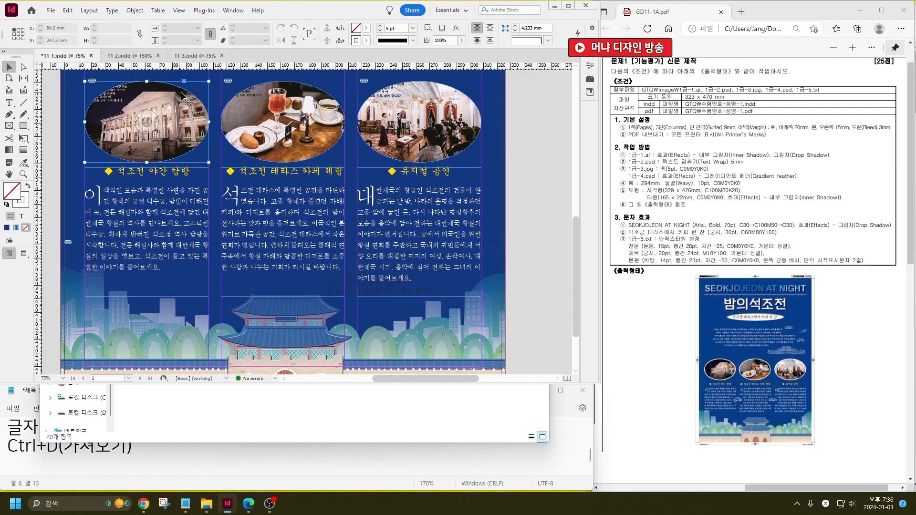
{"action": "left_click", "coordinate": [313, 95], "text": "shift"}
{"action": "left_click", "coordinate": [417, 119], "text": "shift"}
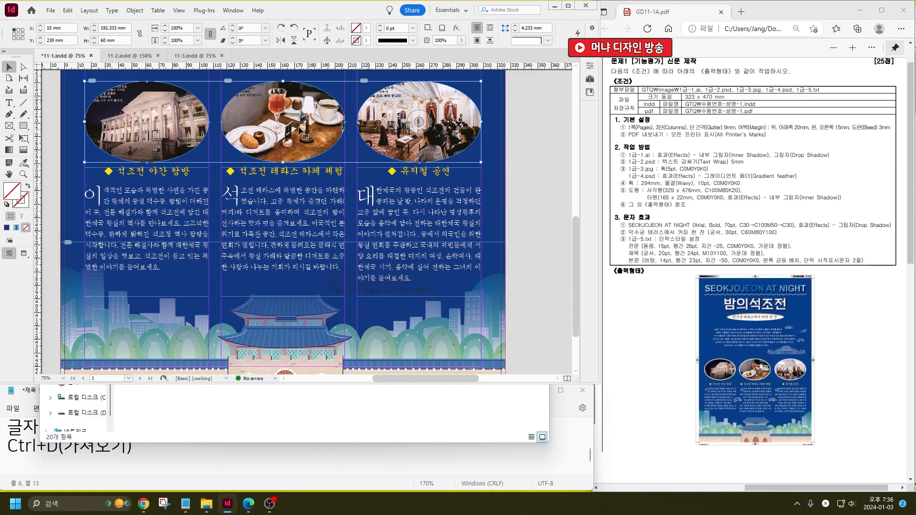
{"action": "double_click", "coordinate": [13, 192]}
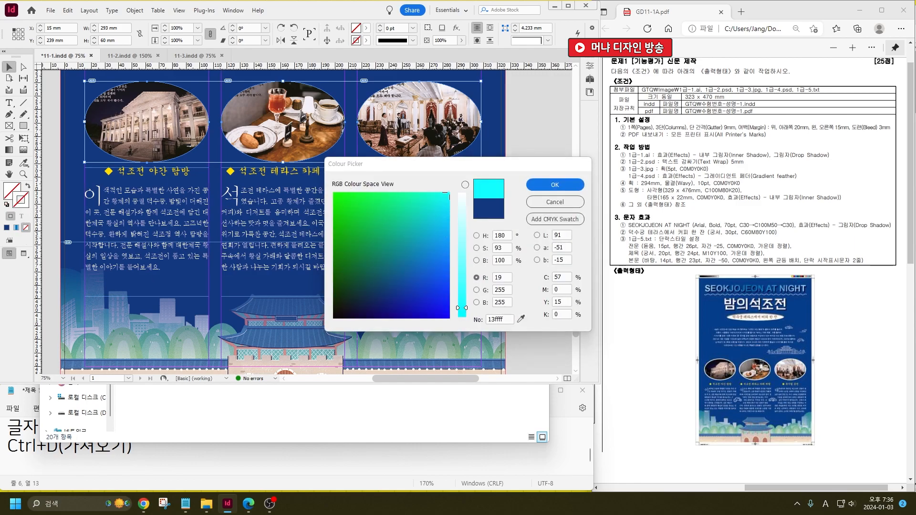
{"action": "left_click", "coordinate": [549, 184]}
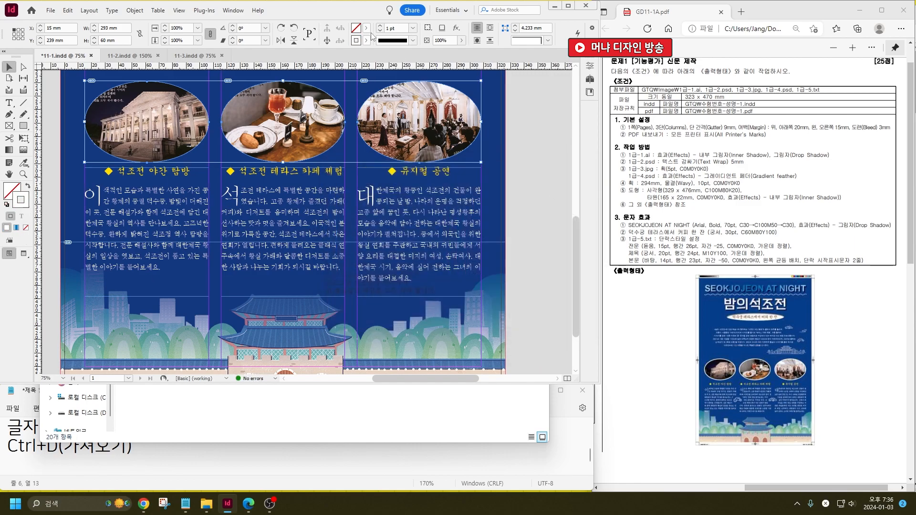
{"action": "left_click", "coordinate": [380, 25]}
{"action": "left_click", "coordinate": [380, 26]}
{"action": "left_click", "coordinate": [380, 25]}
{"action": "left_click", "coordinate": [380, 25]}
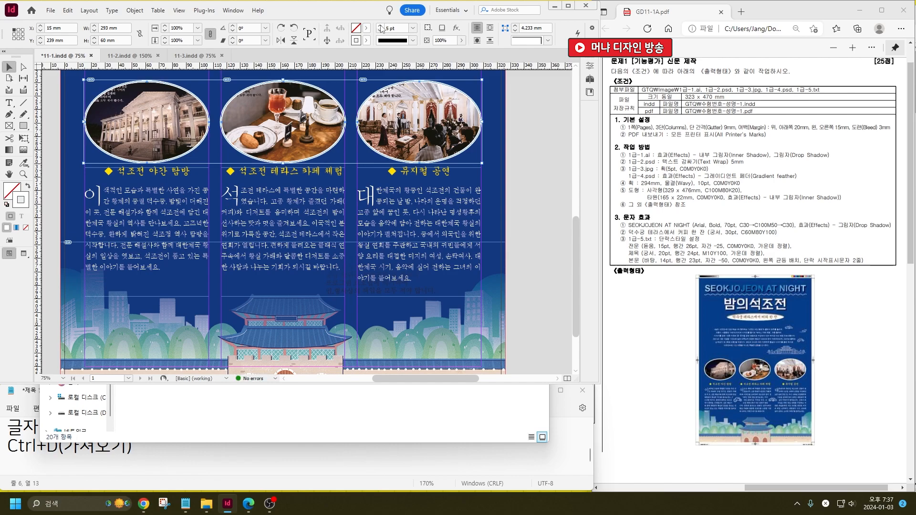
{"action": "left_click", "coordinate": [553, 154]}
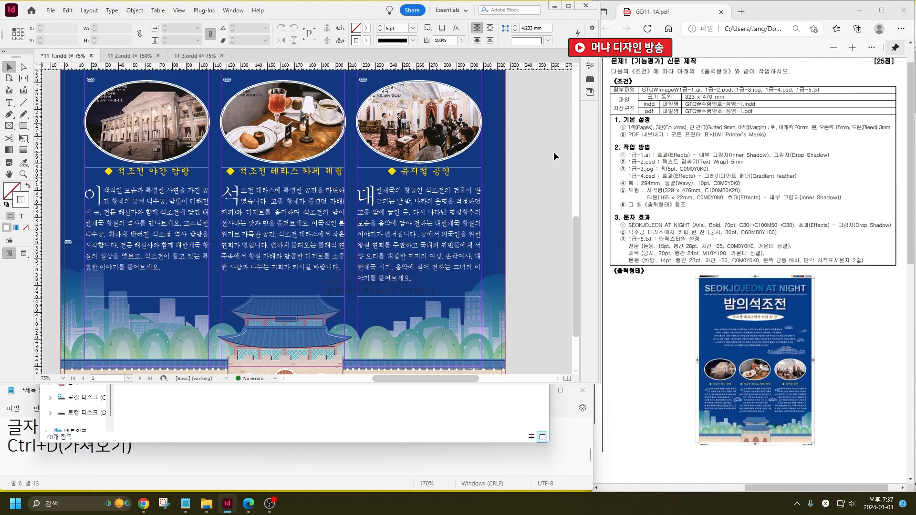
Move the introductory text frame down to Y 156.5 mm and compare the layout with the sample poster in GD11-1A.pdf.
{"action": "scroll", "coordinate": [553, 152], "scroll_direction": "up", "scroll_amount": 5}
{"action": "left_click_drag", "start_coordinate": [304, 213], "coordinate": [307, 246]}
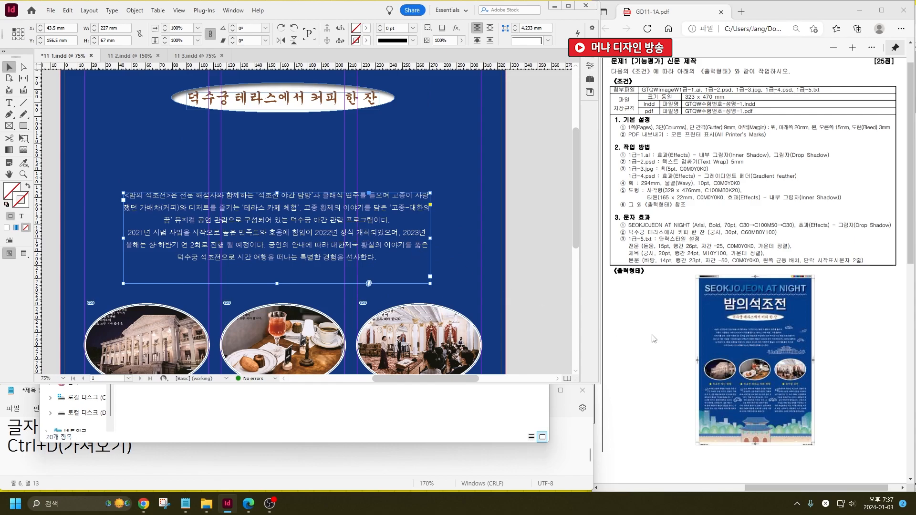
{"action": "left_click", "coordinate": [781, 337]}
{"action": "scroll", "coordinate": [783, 338], "scroll_direction": "up", "scroll_amount": 2}
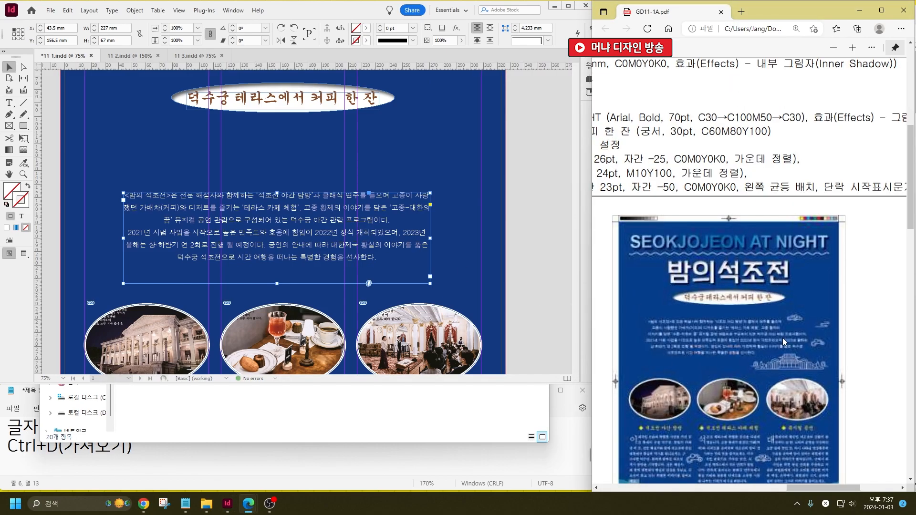
{"action": "scroll", "coordinate": [782, 337], "scroll_direction": "down", "scroll_amount": 1}
{"action": "scroll", "coordinate": [789, 351], "scroll_direction": "up", "scroll_amount": 2}
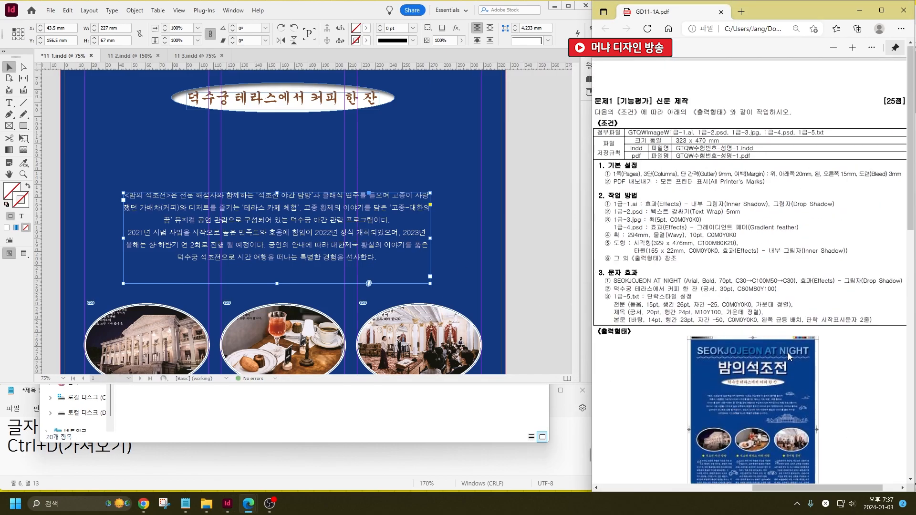
Draw an empty graphic frame about 179.5 × 22 mm between the wavy line and the white subtitle ellipse.
{"action": "scroll", "coordinate": [788, 352], "scroll_direction": "down", "scroll_amount": 3}
{"action": "left_click", "coordinate": [527, 284]}
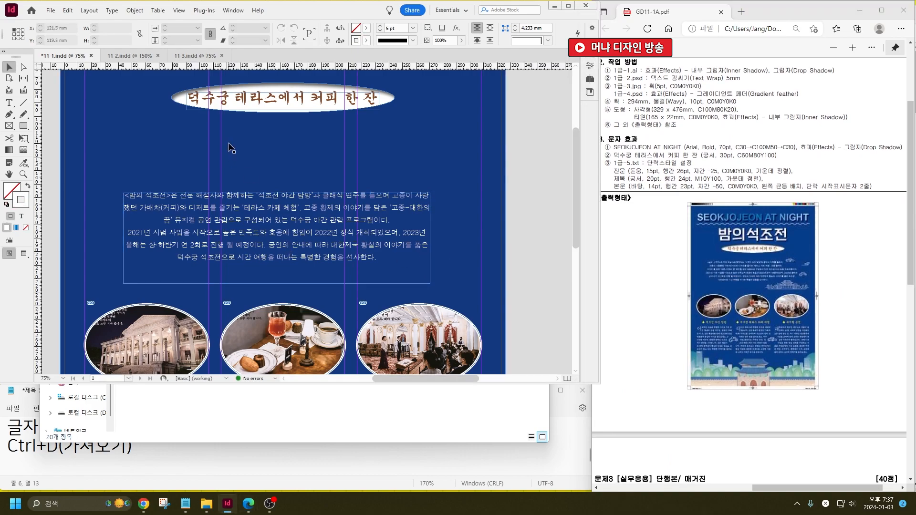
{"action": "left_click", "coordinate": [9, 125]}
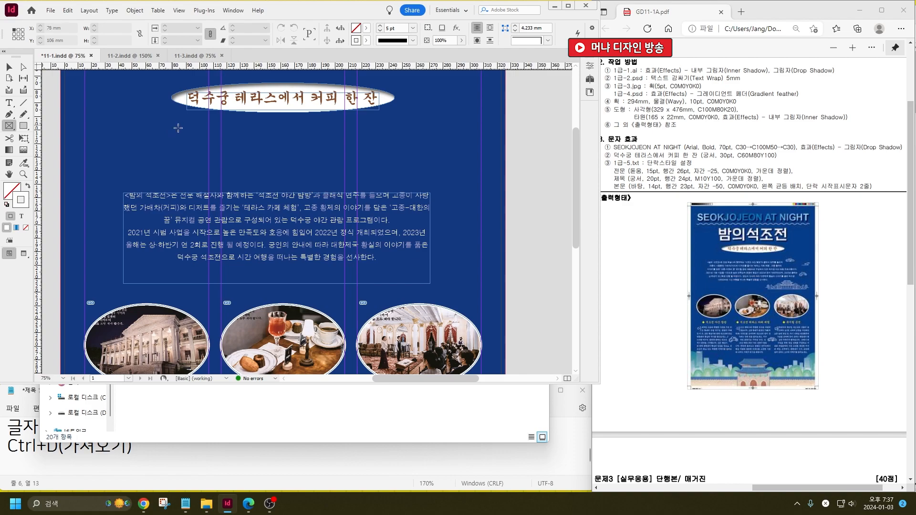
{"action": "scroll", "coordinate": [205, 128], "scroll_direction": "up", "scroll_amount": 3}
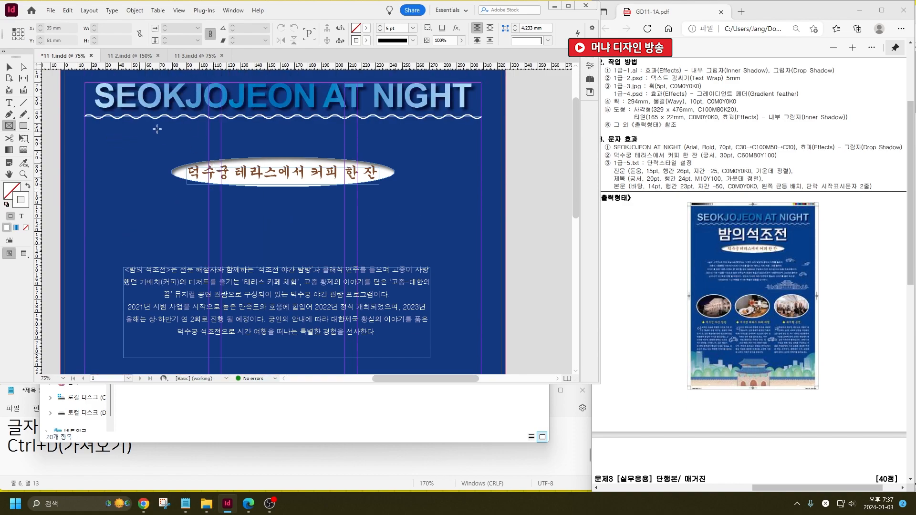
{"action": "left_click_drag", "start_coordinate": [156, 127], "coordinate": [397, 157]}
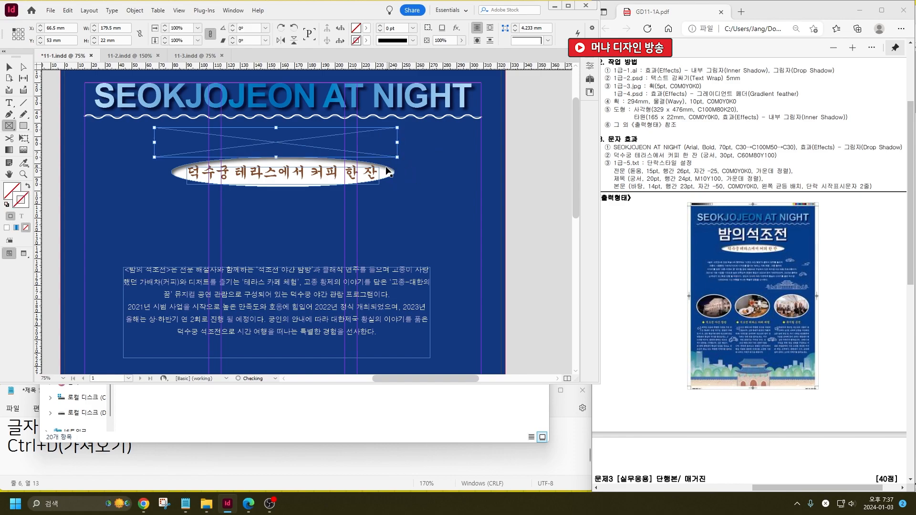
{"action": "key", "text": "ctrl+d"}
{"action": "double_click", "coordinate": [455, 210]}
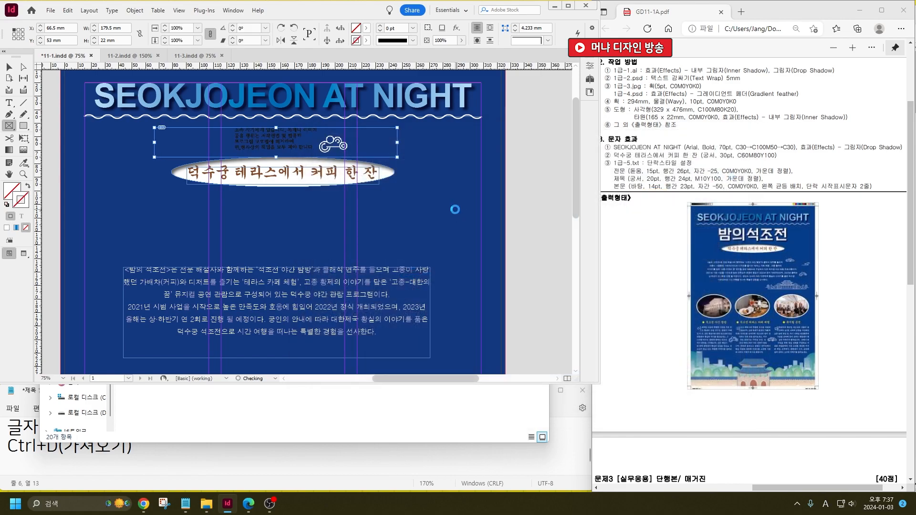
{"action": "key", "text": "ctrl+z"}
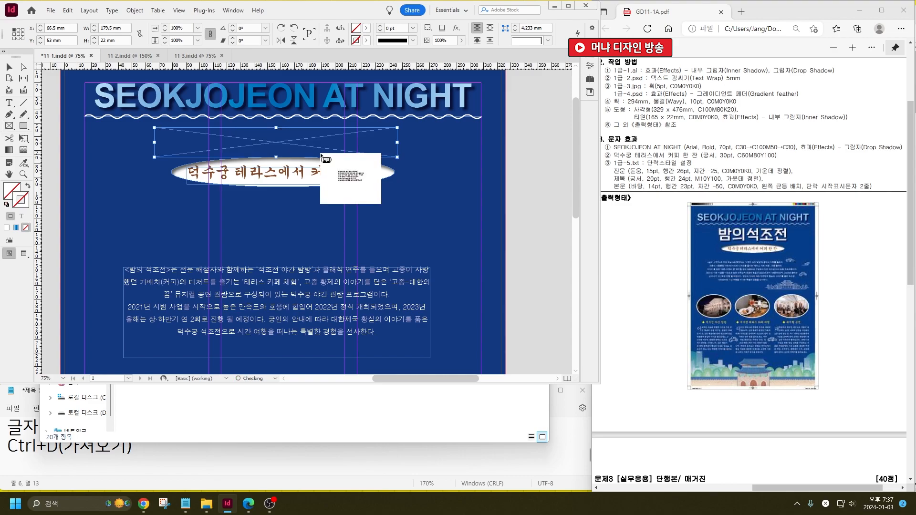
{"action": "key", "text": "Escape"}
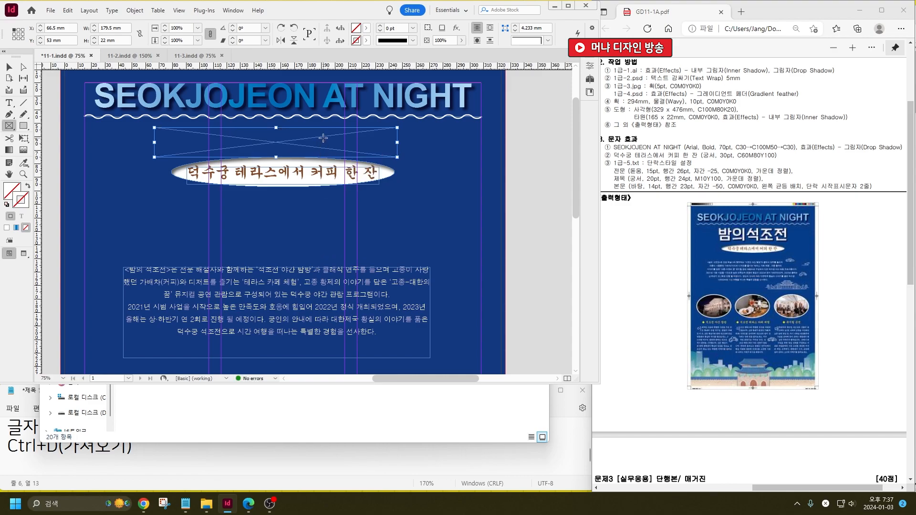
Place the 밤의석조전 title artwork 1급-1.ai in the empty frame and fit it with Fill Frame Proportionally.
{"action": "key", "text": "ctrl+d"}
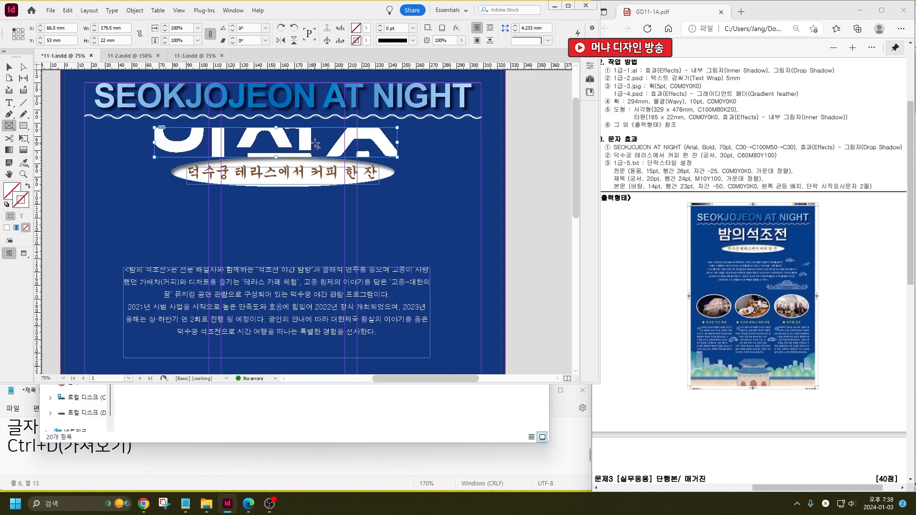
{"action": "right_click", "coordinate": [317, 142]}
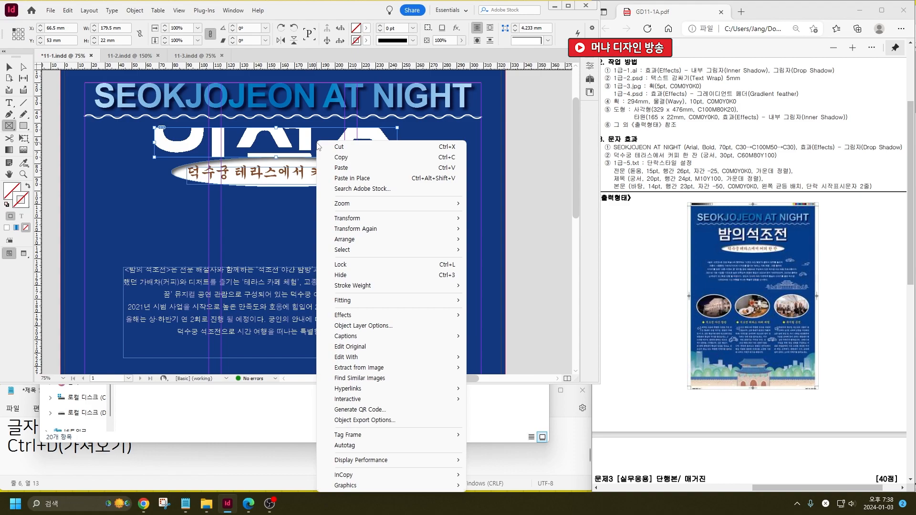
{"action": "mouse_move", "coordinate": [379, 305]}
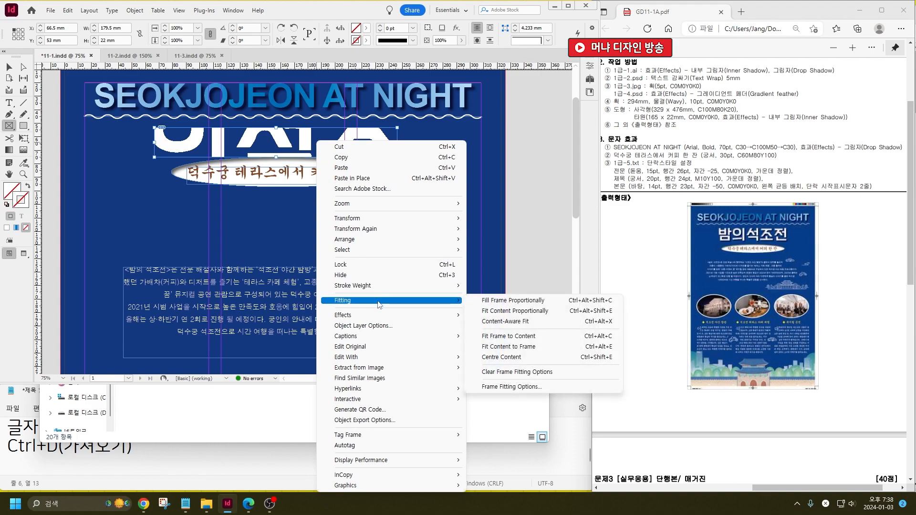
{"action": "left_click", "coordinate": [550, 301]}
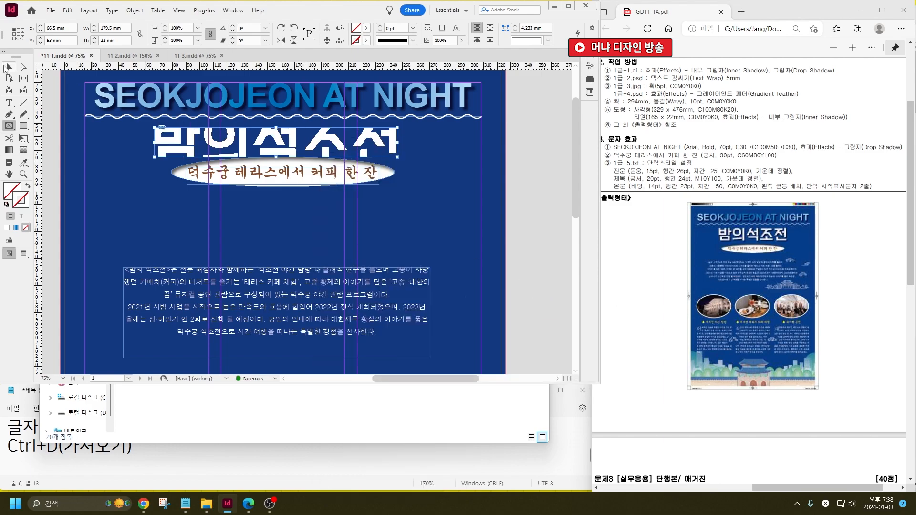
Extend the title artwork's frame upward and downward to a height of 41 mm to show the full lettering.
{"action": "left_click", "coordinate": [8, 67]}
{"action": "left_click_drag", "start_coordinate": [276, 127], "coordinate": [278, 121]}
{"action": "left_click_drag", "start_coordinate": [277, 164], "coordinate": [278, 169]}
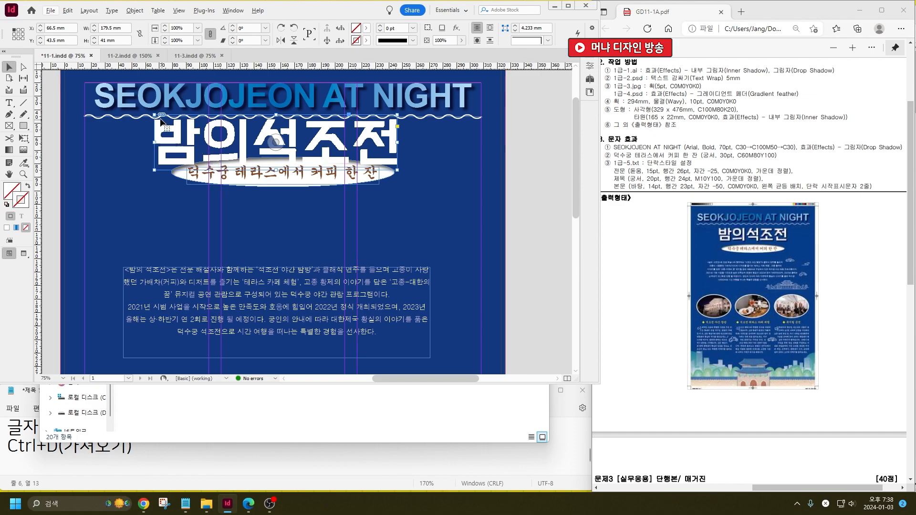
Scale the 밤의석조전 title to about 170.5 × 38.9 mm and position it at about X 76 mm, Y 49.8 mm.
{"action": "left_click_drag", "start_coordinate": [172, 140], "coordinate": [185, 144]}
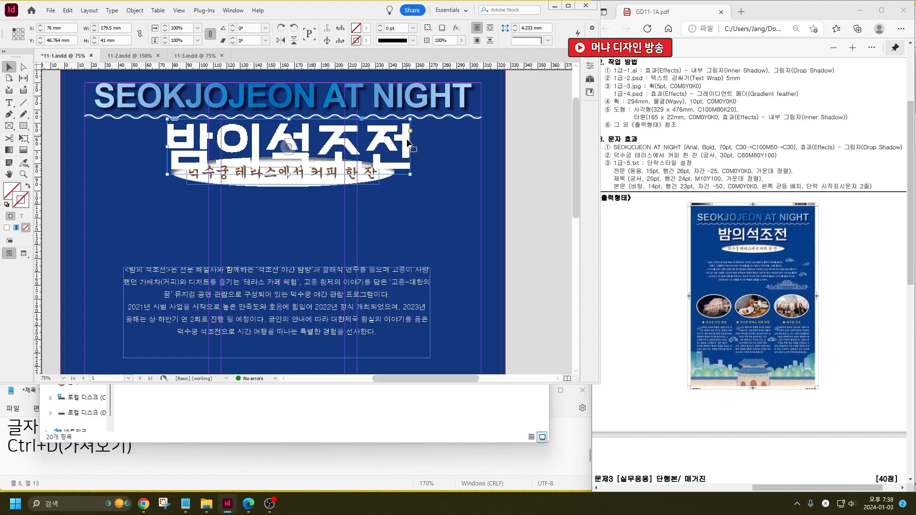
{"action": "left_click_drag", "start_coordinate": [410, 174], "coordinate": [397, 170]}
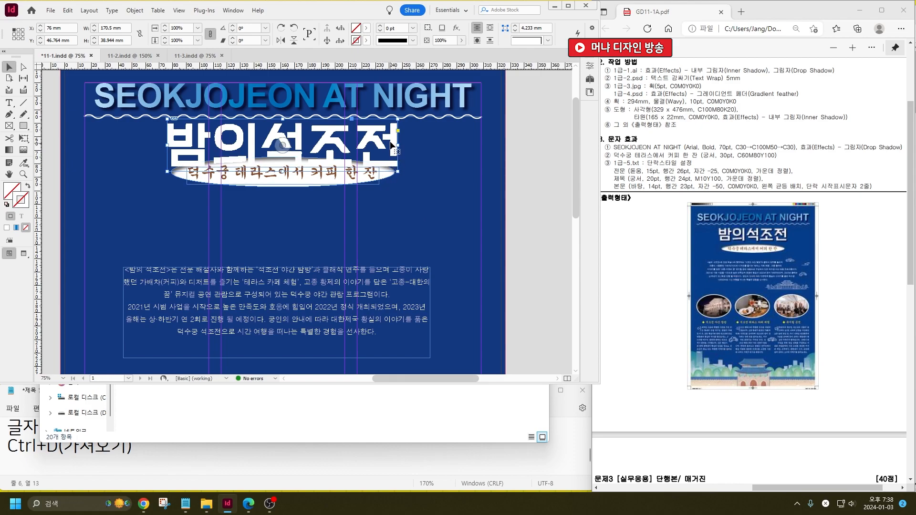
{"action": "left_click_drag", "start_coordinate": [391, 146], "coordinate": [391, 150]}
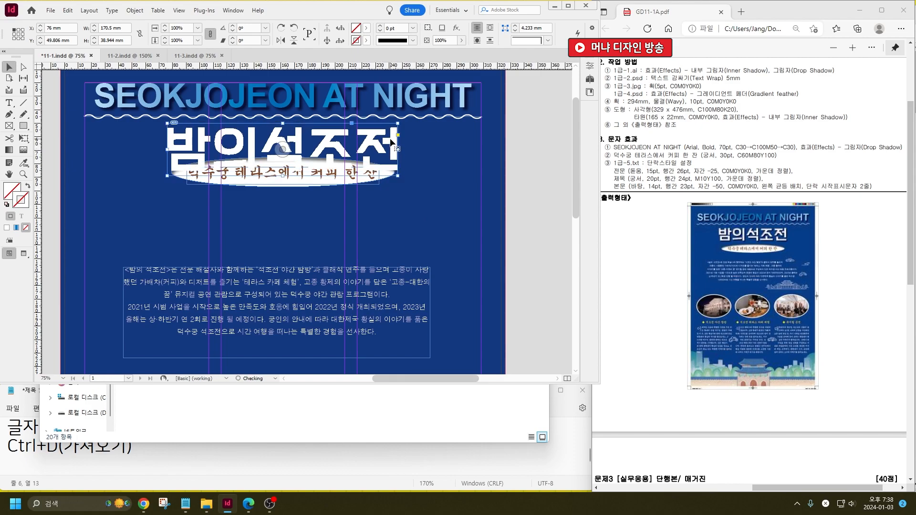
Select the white ellipse together with its subtitle text and move them down below the title to Y 95 mm.
{"action": "left_click", "coordinate": [415, 217]}
{"action": "left_click_drag", "start_coordinate": [525, 229], "coordinate": [147, 167]}
{"action": "left_click", "coordinate": [190, 186]}
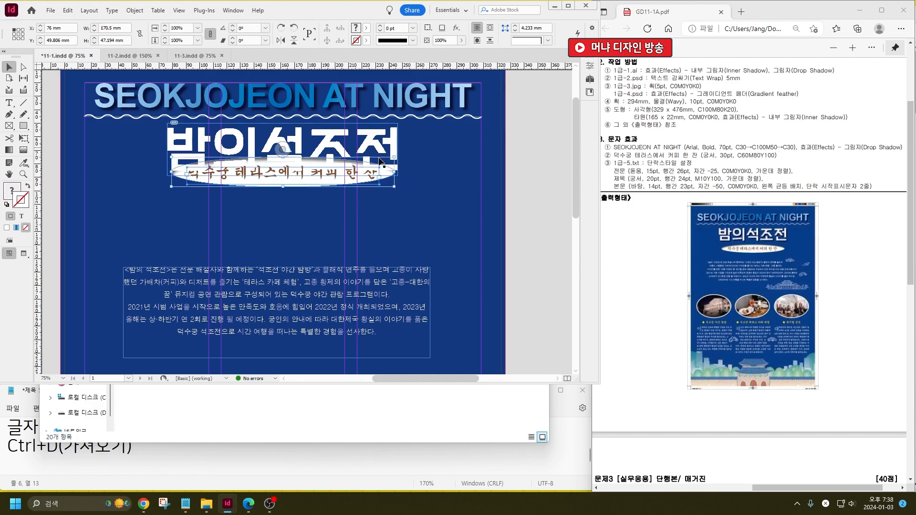
{"action": "key", "text": "shift+Down"}
{"action": "key", "text": "shift+Down"}
{"action": "key", "text": "shift+Down"}
{"action": "key", "text": "shift+Down"}
{"action": "key", "text": "shift+Down"}
{"action": "key", "text": "shift+Down"}
{"action": "key", "text": "shift+Down"}
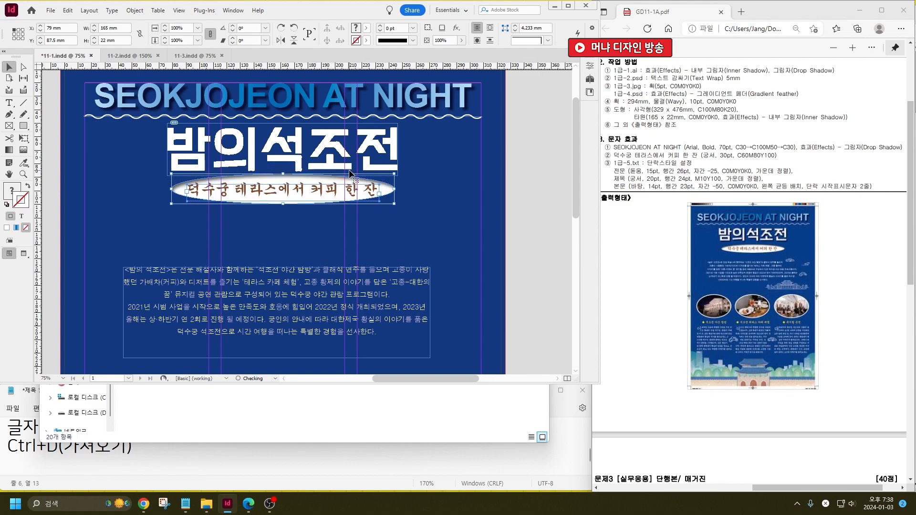
{"action": "key", "text": "shift+Down"}
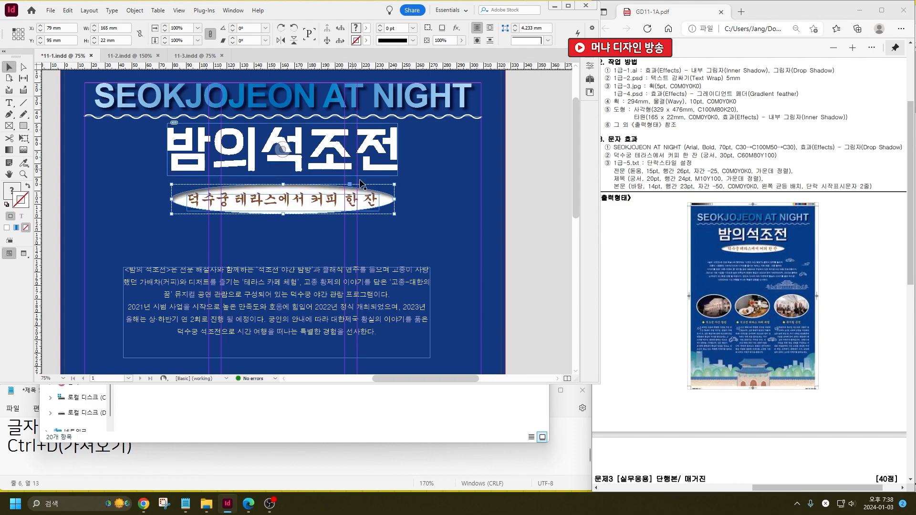
{"action": "left_click", "coordinate": [539, 209]}
Apply Drop Shadow and Inner Shadow effects with their default settings to the 밤의석조전 title artwork.
{"action": "left_click", "coordinate": [334, 168]}
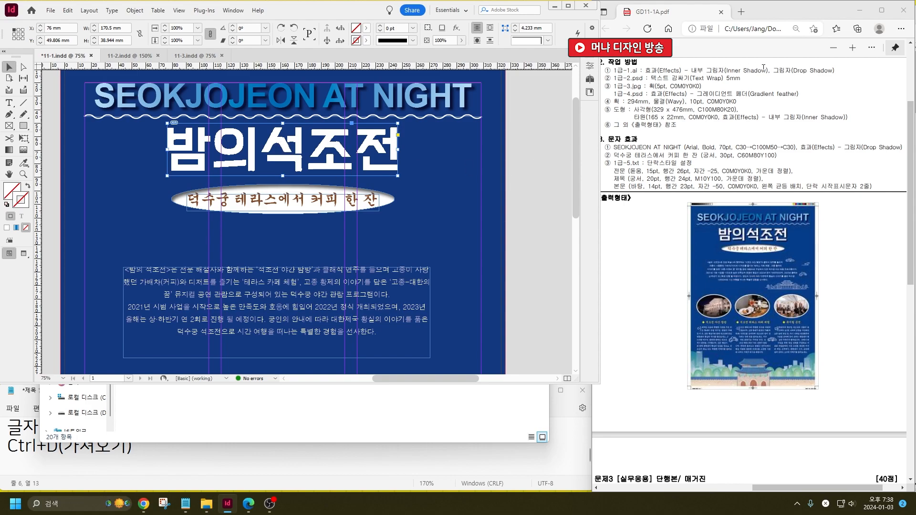
{"action": "right_click", "coordinate": [272, 142]}
{"action": "mouse_move", "coordinate": [361, 324]}
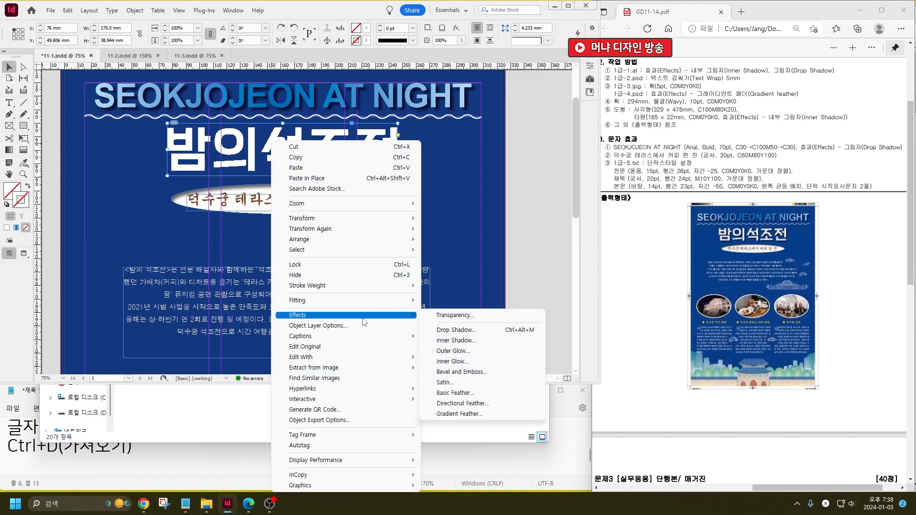
{"action": "left_click", "coordinate": [430, 329]}
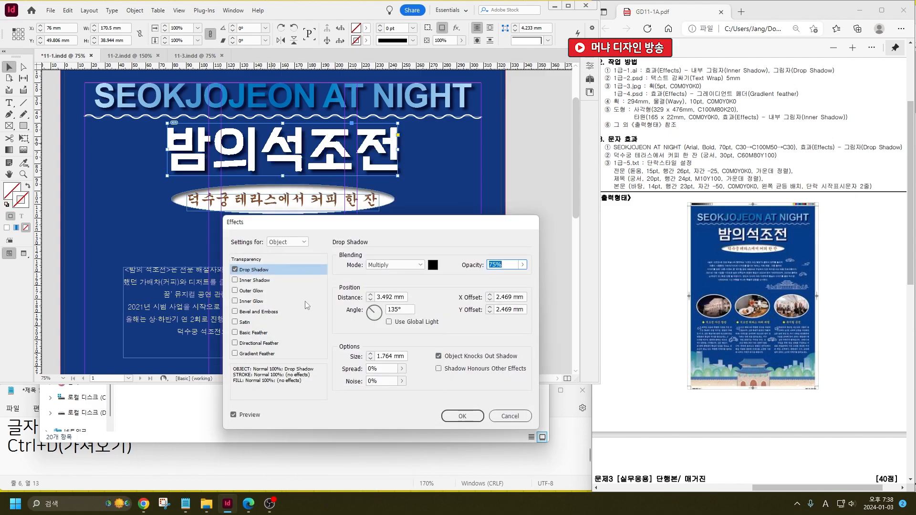
{"action": "left_click", "coordinate": [264, 290]}
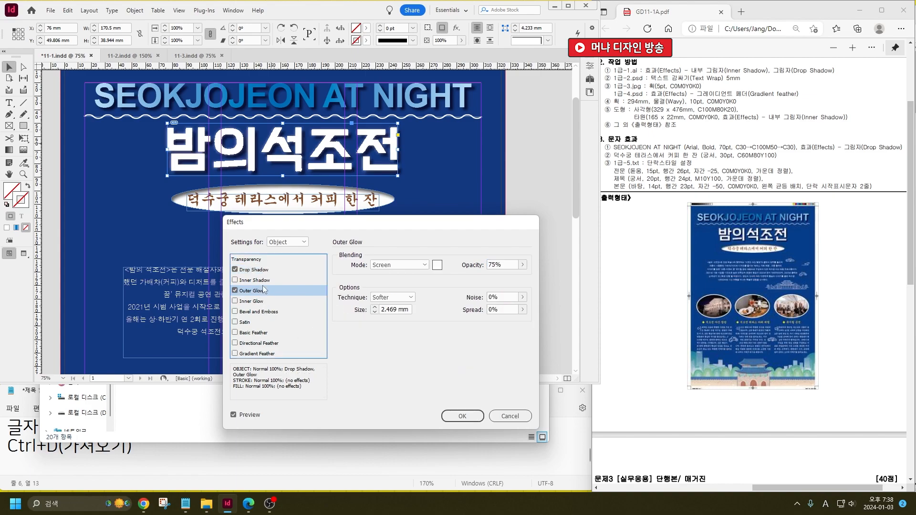
{"action": "left_click", "coordinate": [255, 280]}
{"action": "left_click", "coordinate": [235, 290]}
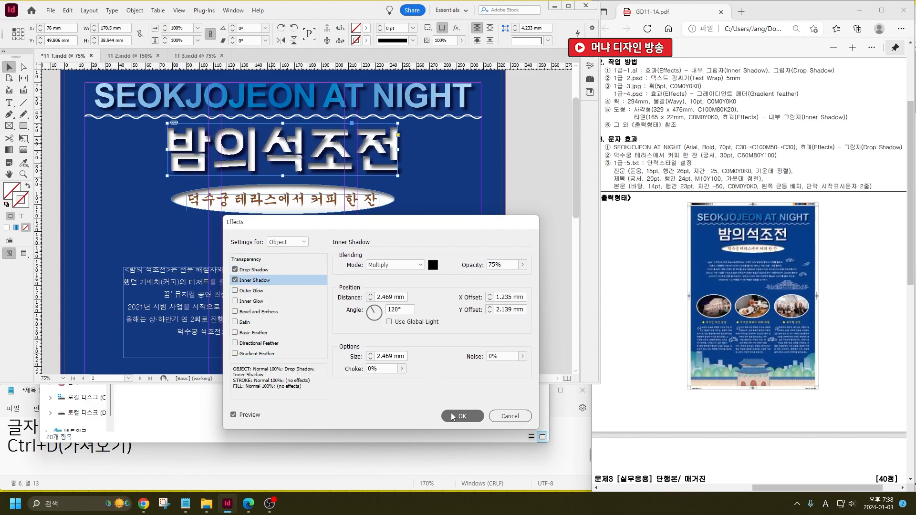
{"action": "left_click", "coordinate": [453, 416]}
{"action": "left_click", "coordinate": [552, 220]}
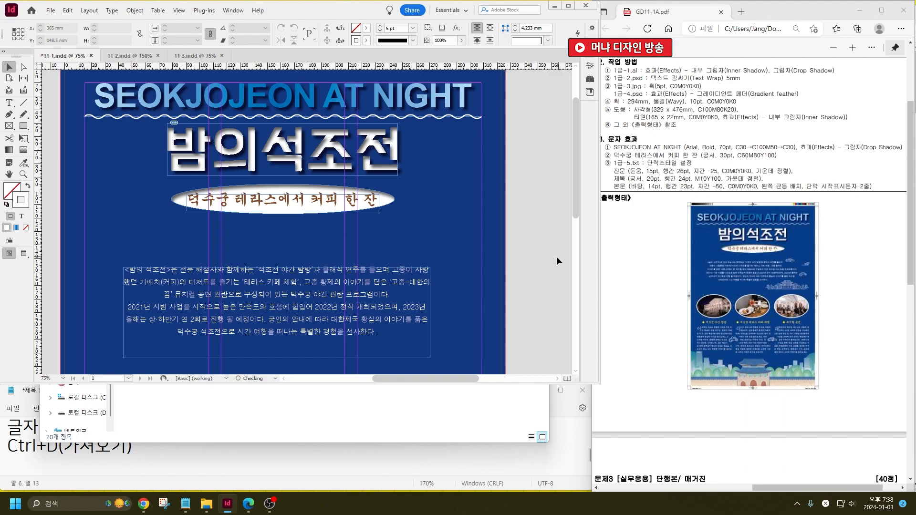
Move the introductory text frame up beneath the subtitle ellipse to Y 133 mm.
{"action": "left_click_drag", "start_coordinate": [319, 291], "coordinate": [319, 259]}
{"action": "scroll", "coordinate": [334, 253], "scroll_direction": "down", "scroll_amount": 4}
{"action": "scroll", "coordinate": [372, 238], "scroll_direction": "up", "scroll_amount": 1}
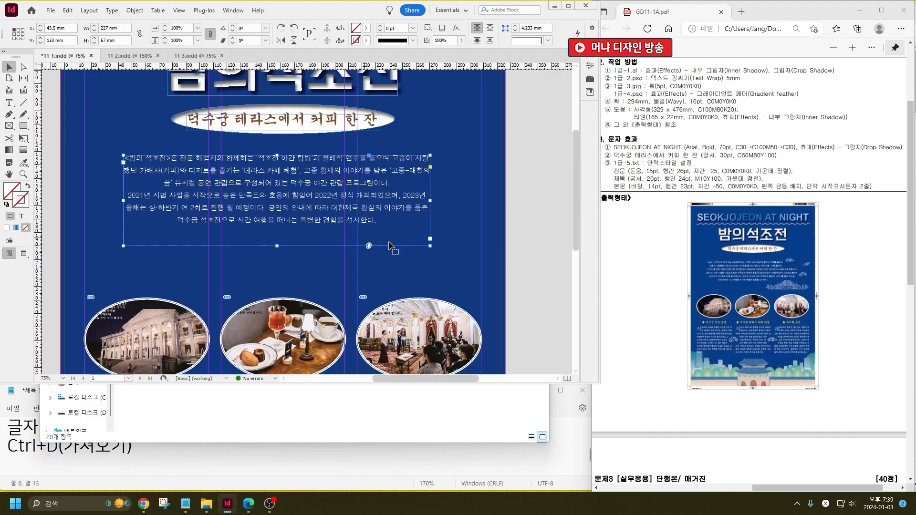
{"action": "left_click", "coordinate": [528, 218]}
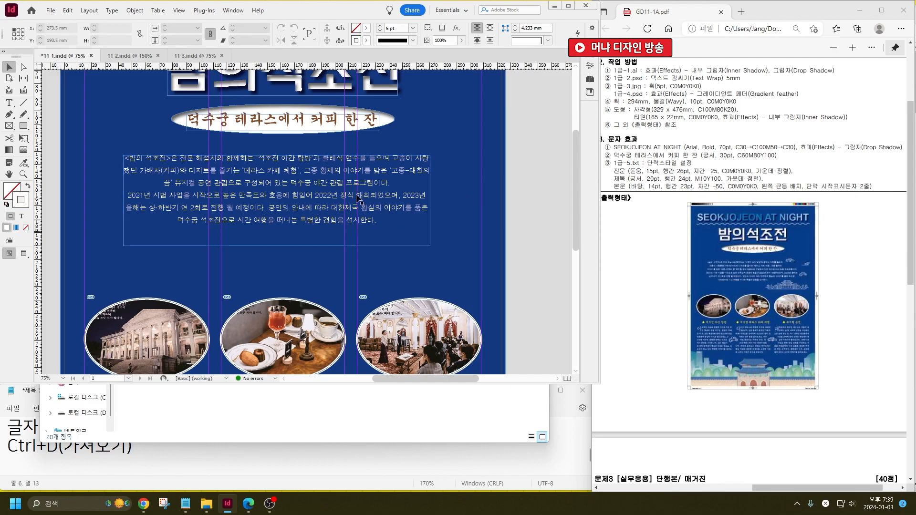
Place the cloud and palace line art 1급-2.psd over the introductory text's right side, at about X 169 mm, Y 110 mm.
{"action": "scroll", "coordinate": [352, 233], "scroll_direction": "down", "scroll_amount": 2}
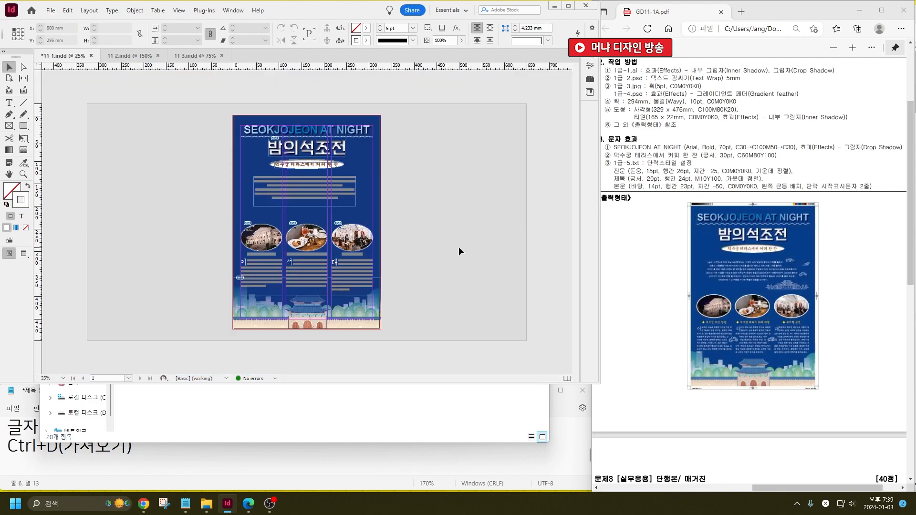
{"action": "scroll", "coordinate": [356, 203], "scroll_direction": "up", "scroll_amount": 2}
{"action": "key", "text": "ctrl+d"}
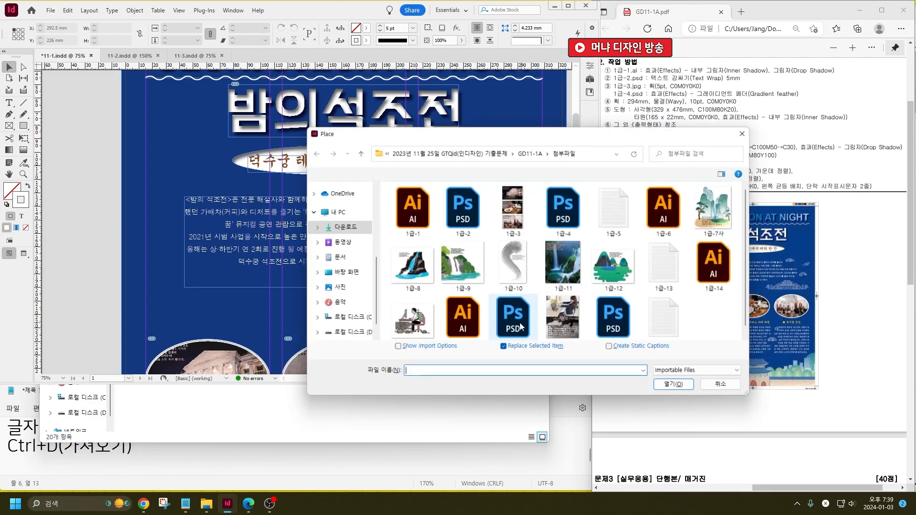
{"action": "double_click", "coordinate": [461, 224]}
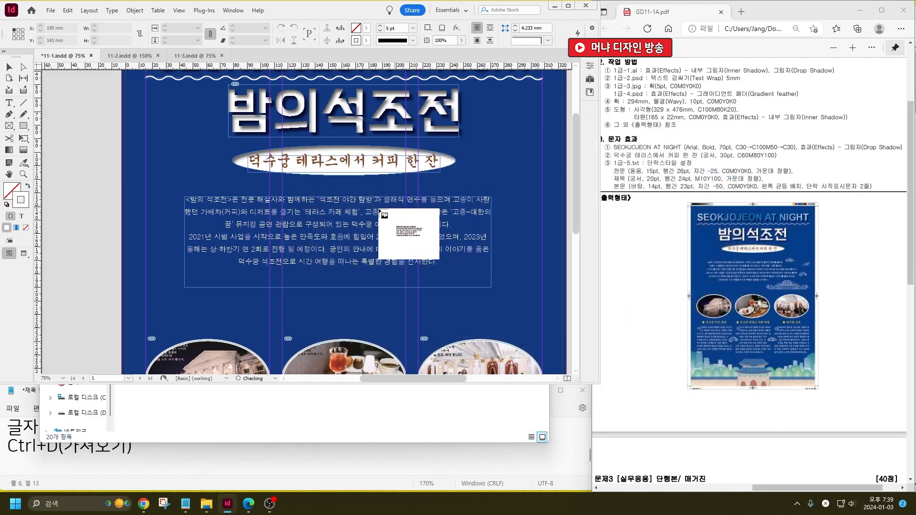
{"action": "left_click", "coordinate": [369, 210]}
{"action": "left_click_drag", "start_coordinate": [530, 305], "coordinate": [516, 251]}
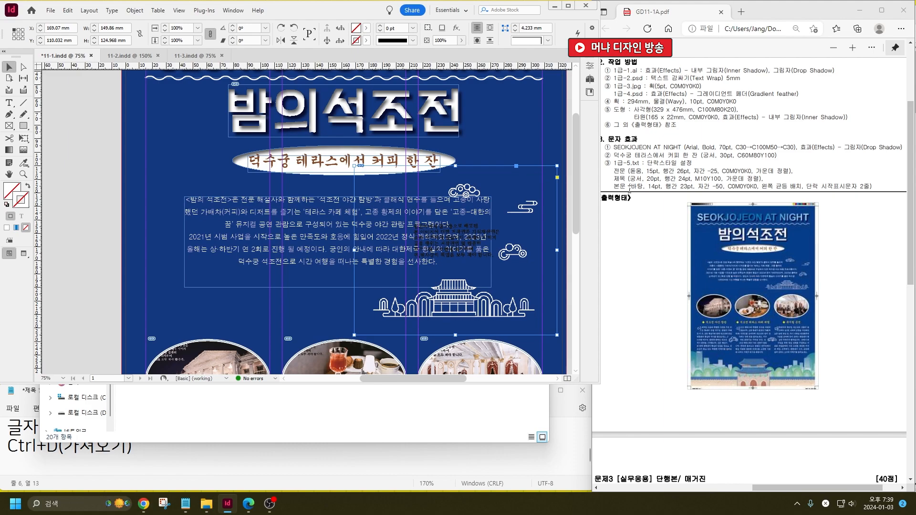
Wrap the introductory text around the cloud and palace line art's object shape, with Alpha Channel as the contour type.
{"action": "left_click", "coordinate": [134, 10]}
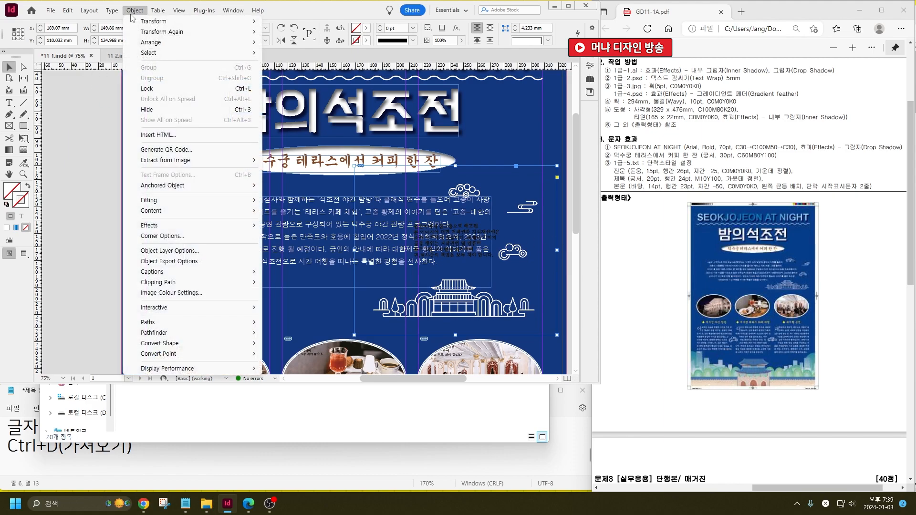
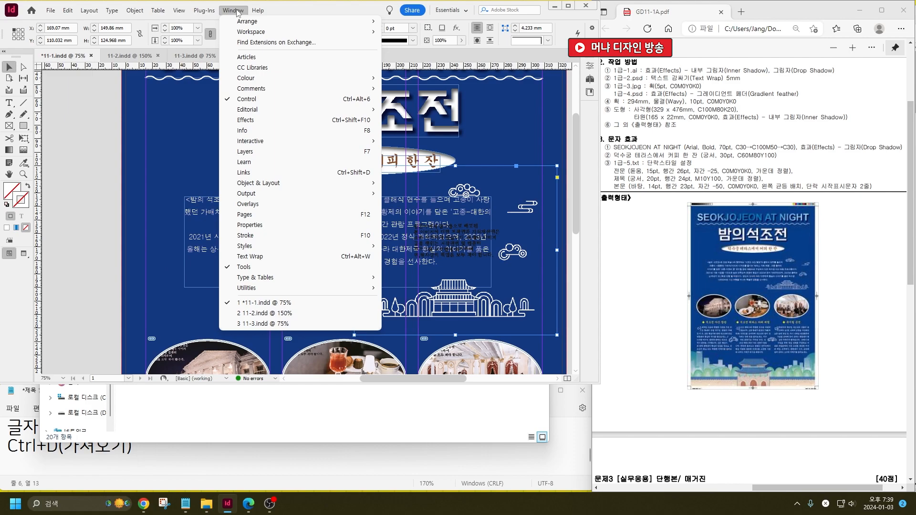
{"action": "left_click", "coordinate": [267, 256]}
{"action": "left_click_drag", "start_coordinate": [369, 163], "coordinate": [113, 161]}
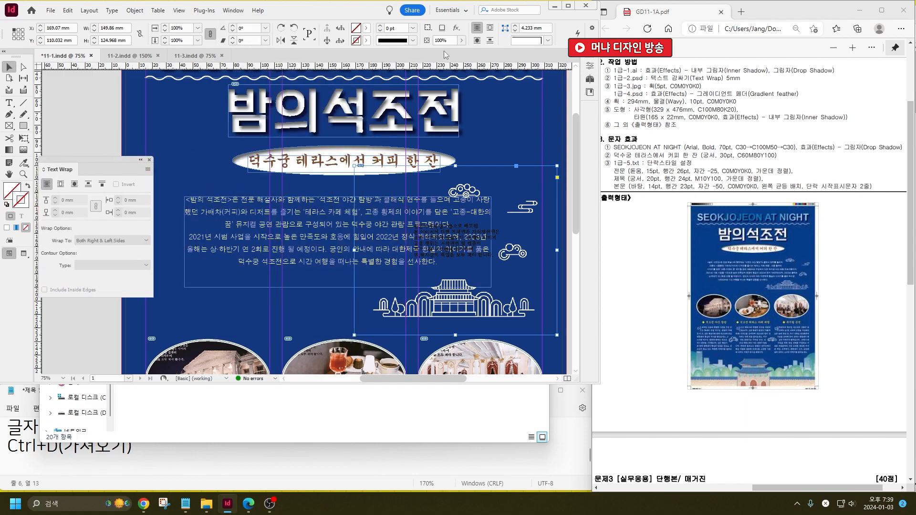
{"action": "key", "text": "ctrl"}
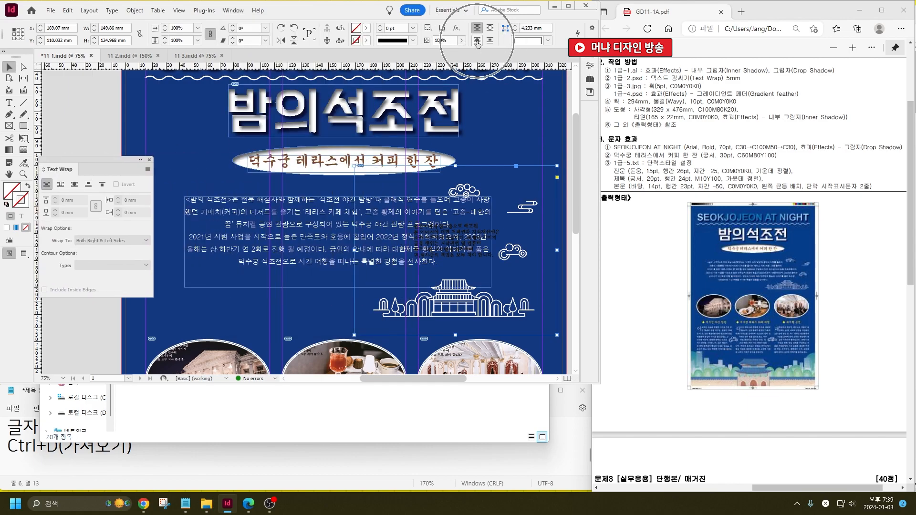
{"action": "key", "text": "ctrl"}
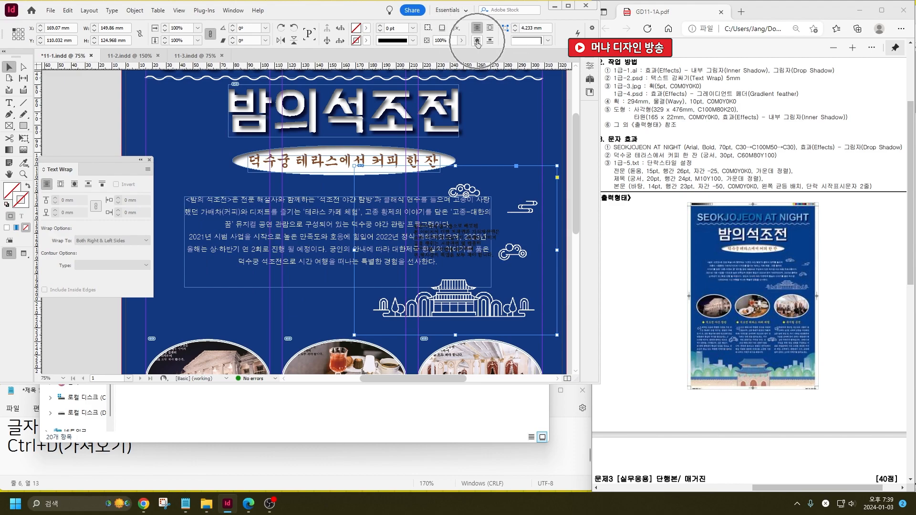
{"action": "left_click", "coordinate": [477, 41]}
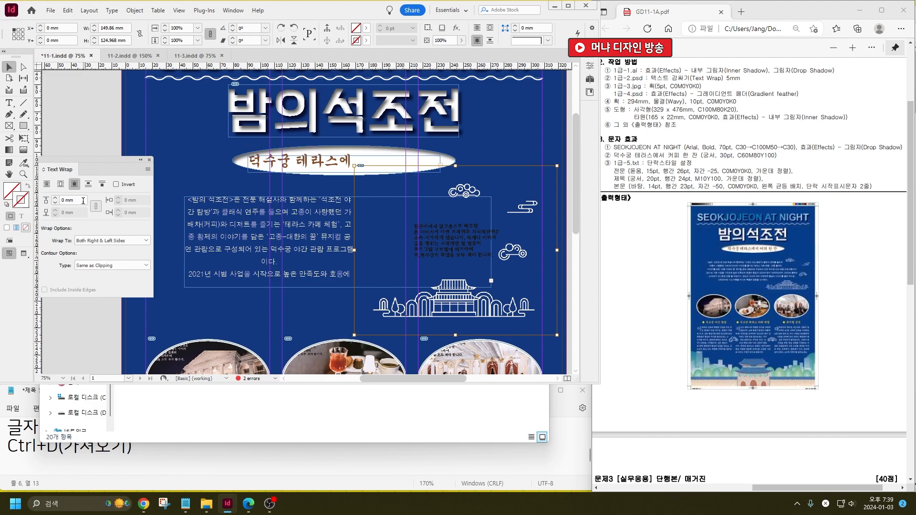
{"action": "left_click", "coordinate": [99, 241]}
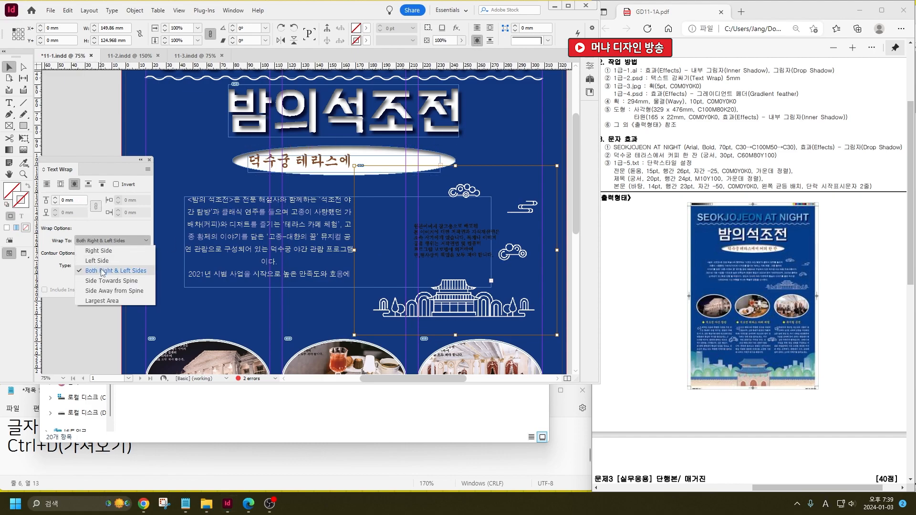
{"action": "left_click", "coordinate": [106, 226]}
{"action": "left_click", "coordinate": [97, 266]}
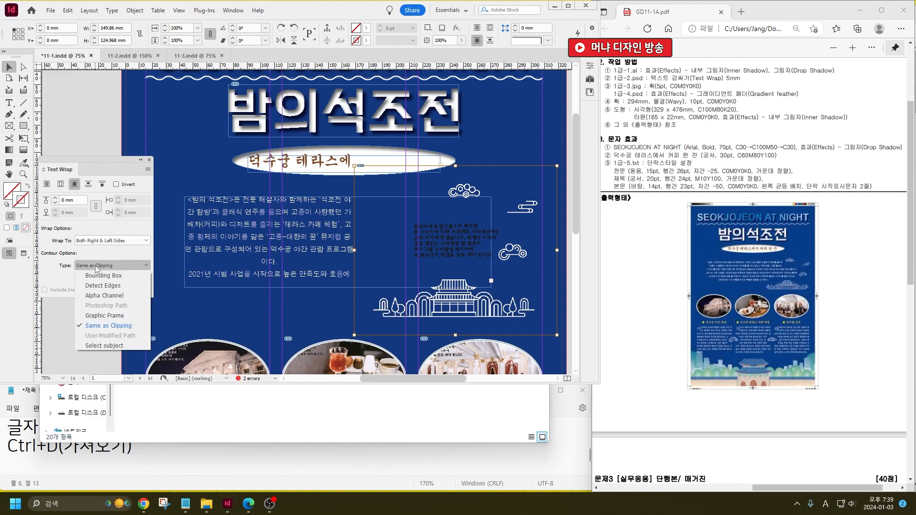
{"action": "left_click", "coordinate": [99, 292]}
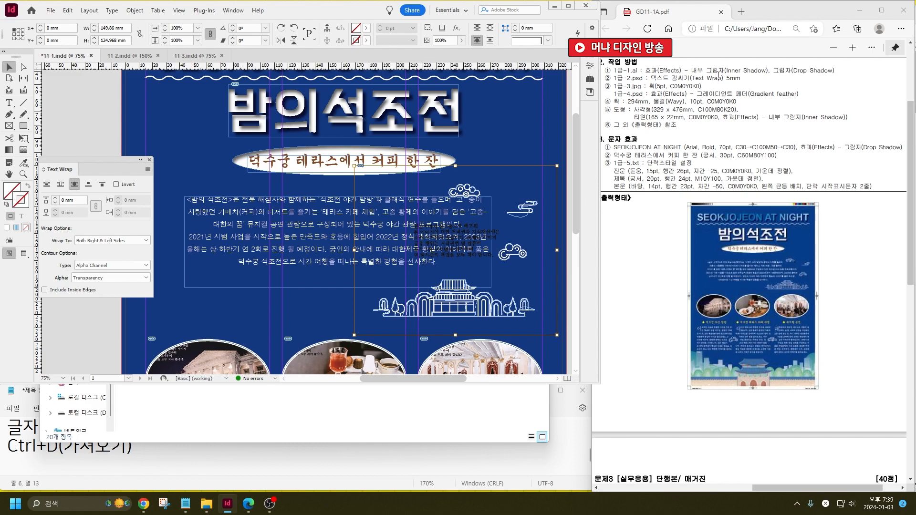
Set the line art's text wrap offset to 5 mm.
{"action": "left_click", "coordinate": [55, 199]}
{"action": "left_click", "coordinate": [55, 198]}
{"action": "left_click", "coordinate": [55, 198]}
{"action": "left_click", "coordinate": [54, 198]}
{"action": "left_click", "coordinate": [55, 199]}
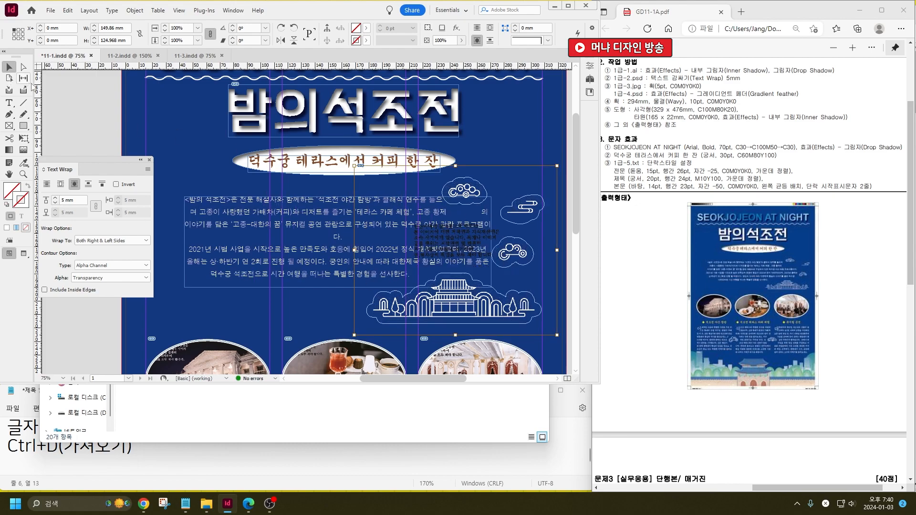
Move the line art to about X 173 mm, Y 109 mm, and narrow the introductory text frame to 219 mm.
{"action": "left_click", "coordinate": [88, 109]}
{"action": "left_click", "coordinate": [513, 249]}
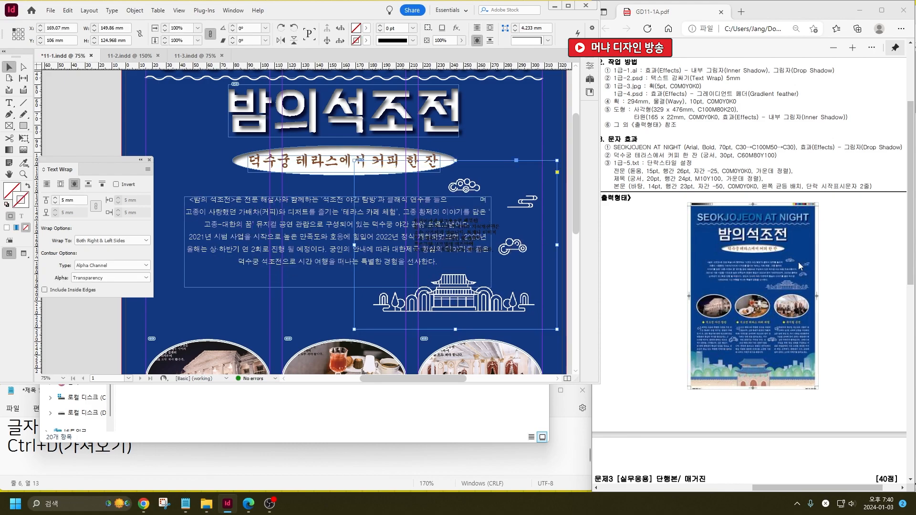
{"action": "left_click_drag", "start_coordinate": [514, 252], "coordinate": [520, 256]}
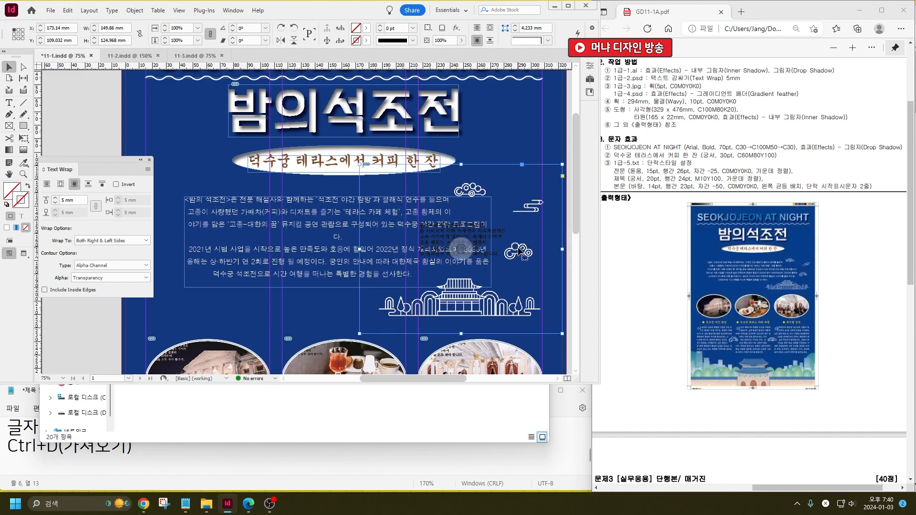
{"action": "left_click", "coordinate": [225, 228]}
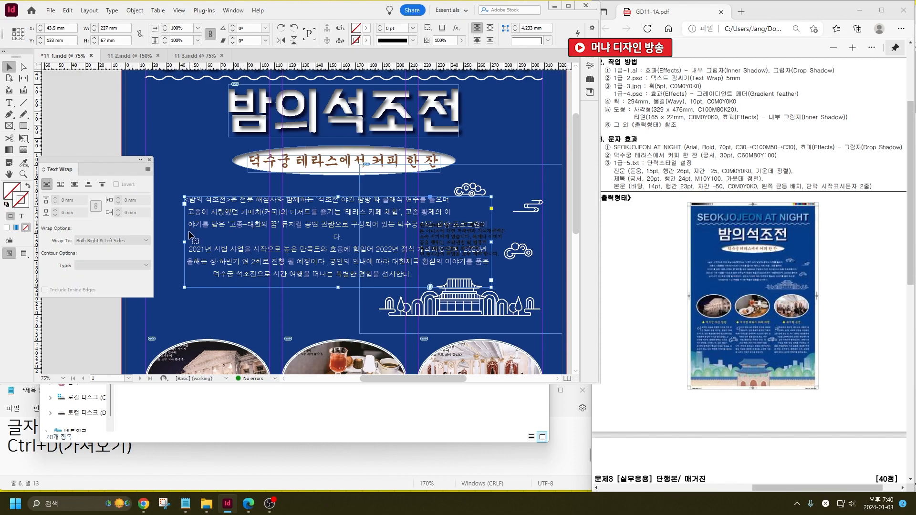
{"action": "left_click_drag", "start_coordinate": [183, 242], "coordinate": [189, 242]}
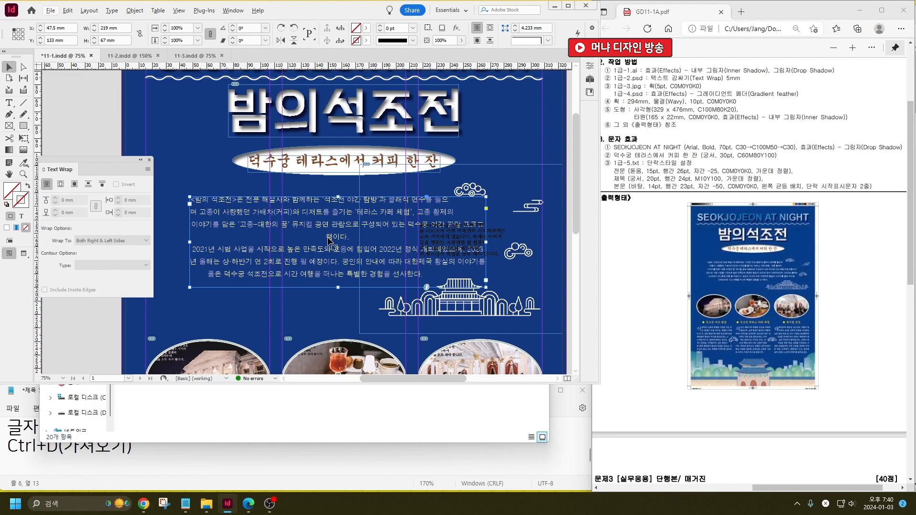
Scale the cloud and palace line art down proportionally to about 136 × 114 mm, at about X 179 mm, Y 120 mm.
{"action": "left_click", "coordinate": [460, 249]}
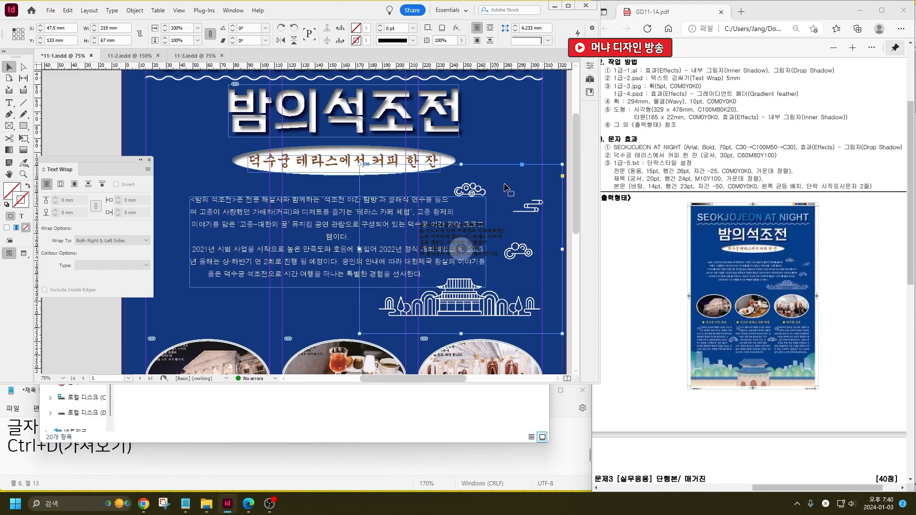
{"action": "left_click_drag", "start_coordinate": [555, 165], "coordinate": [547, 173]}
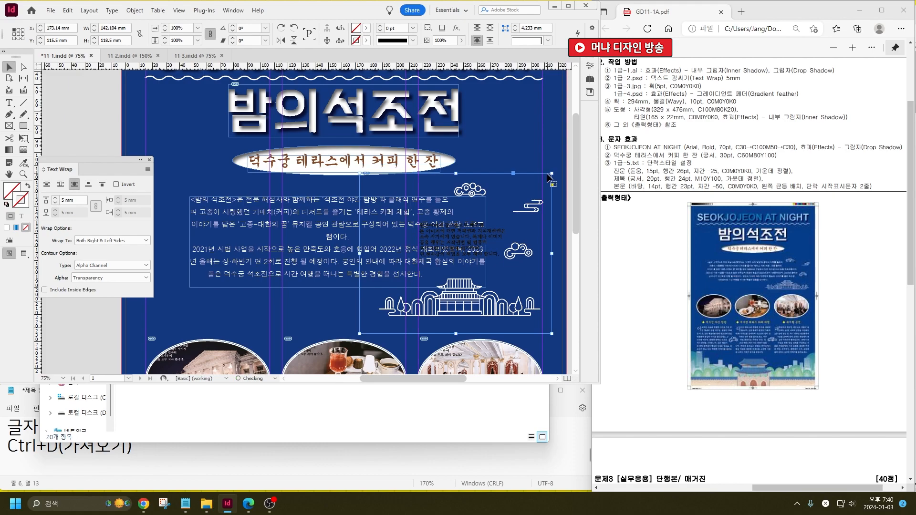
{"action": "left_click_drag", "start_coordinate": [360, 174], "coordinate": [370, 179]}
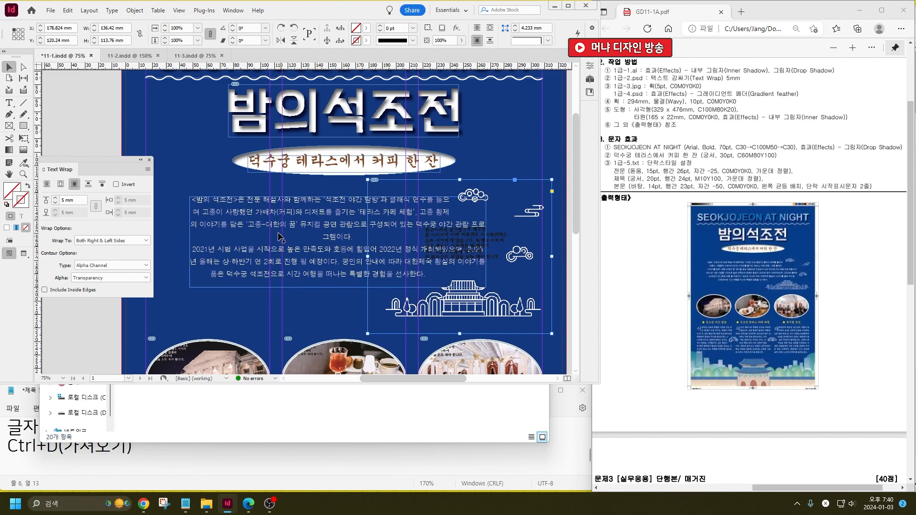
Widen the introductory text frame to 234.5 mm starting at X 39.5 mm and move it down to Y 134 mm.
{"action": "left_click", "coordinate": [335, 237]}
{"action": "left_click_drag", "start_coordinate": [486, 241], "coordinate": [507, 243]}
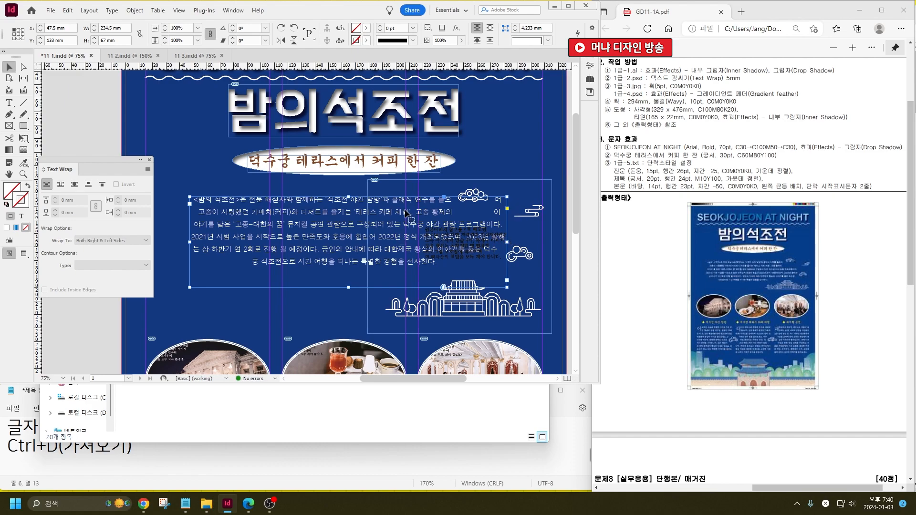
{"action": "left_click_drag", "start_coordinate": [506, 243], "coordinate": [504, 242]}
{"action": "left_click_drag", "start_coordinate": [190, 243], "coordinate": [179, 242]}
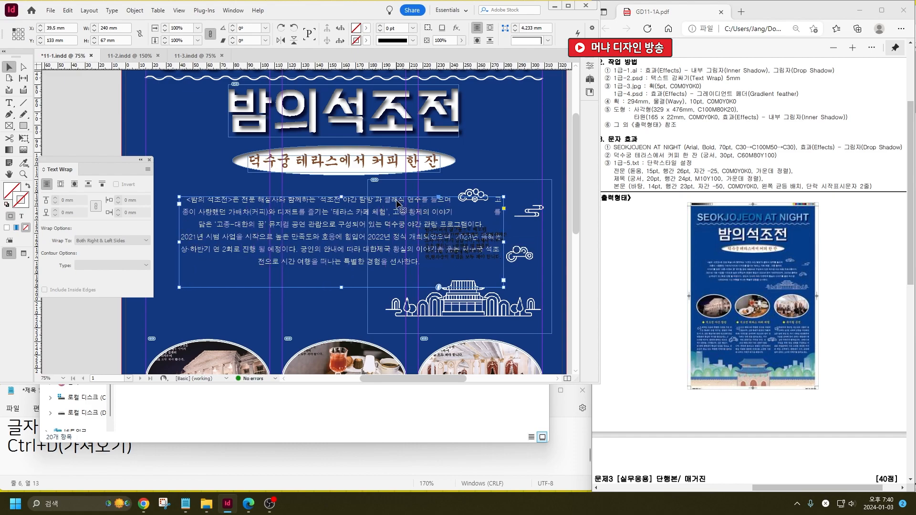
{"action": "left_click_drag", "start_coordinate": [396, 205], "coordinate": [396, 207]}
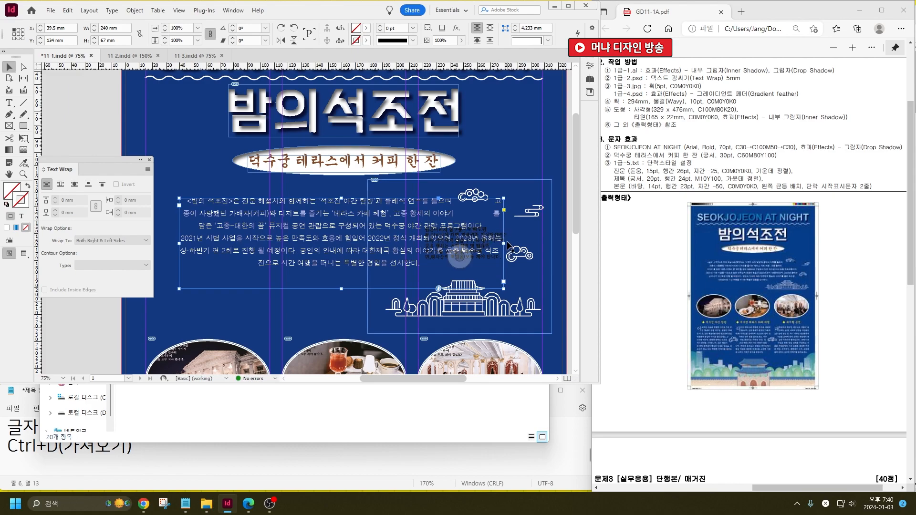
{"action": "left_click_drag", "start_coordinate": [504, 245], "coordinate": [496, 243]}
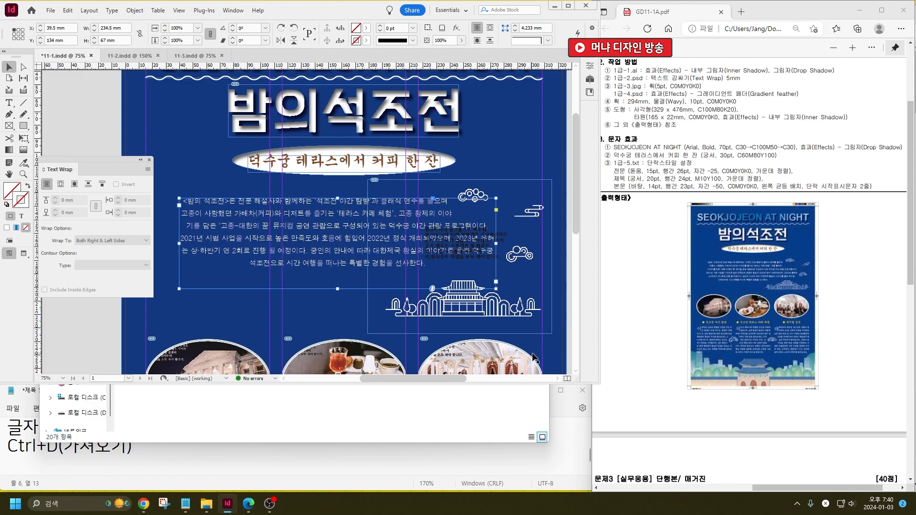
Compare the whole poster page with the enlarged sample layout in GD11-1A.pdf.
{"action": "left_click", "coordinate": [460, 258]}
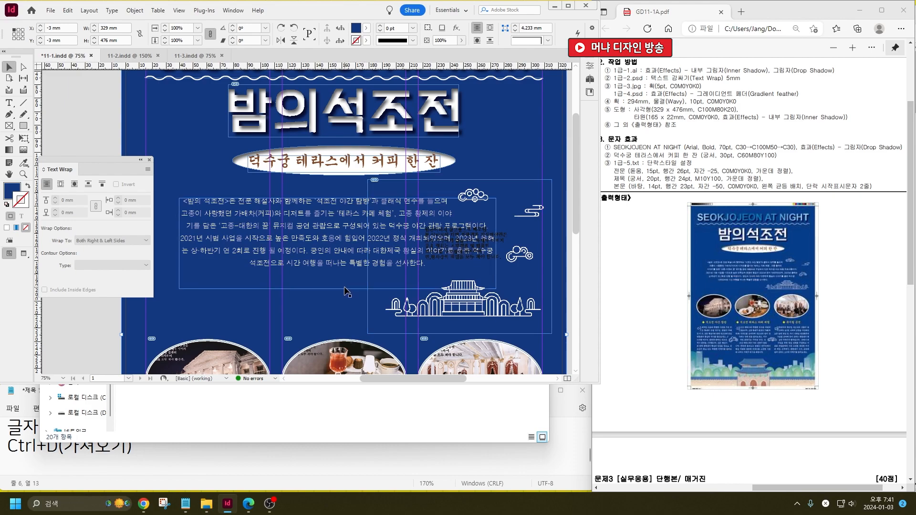
{"action": "left_click", "coordinate": [459, 258]}
{"action": "left_click", "coordinate": [782, 271]}
{"action": "scroll", "coordinate": [782, 271], "scroll_direction": "up", "scroll_amount": 3}
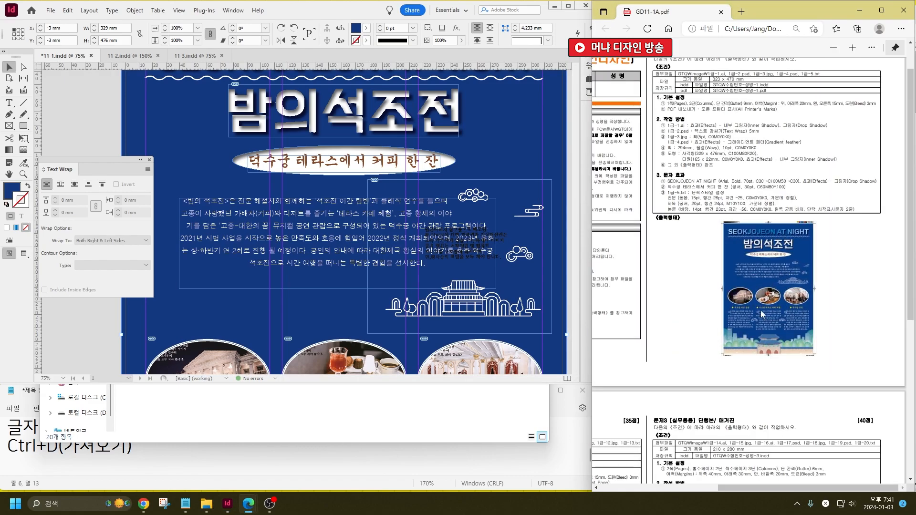
{"action": "scroll", "coordinate": [709, 312], "scroll_direction": "up", "scroll_amount": 4}
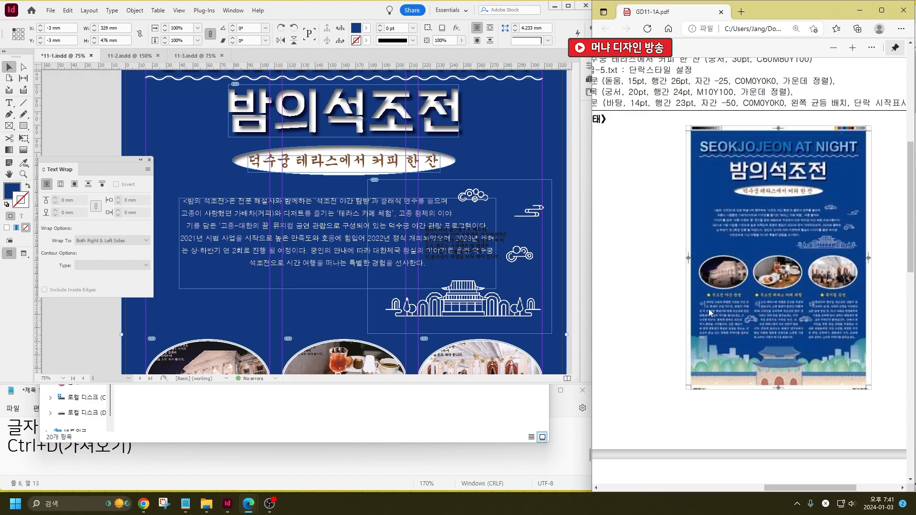
{"action": "left_click", "coordinate": [301, 312]}
{"action": "scroll", "coordinate": [306, 268], "scroll_direction": "down", "scroll_amount": 2}
{"action": "scroll", "coordinate": [314, 247], "scroll_direction": "up", "scroll_amount": 1}
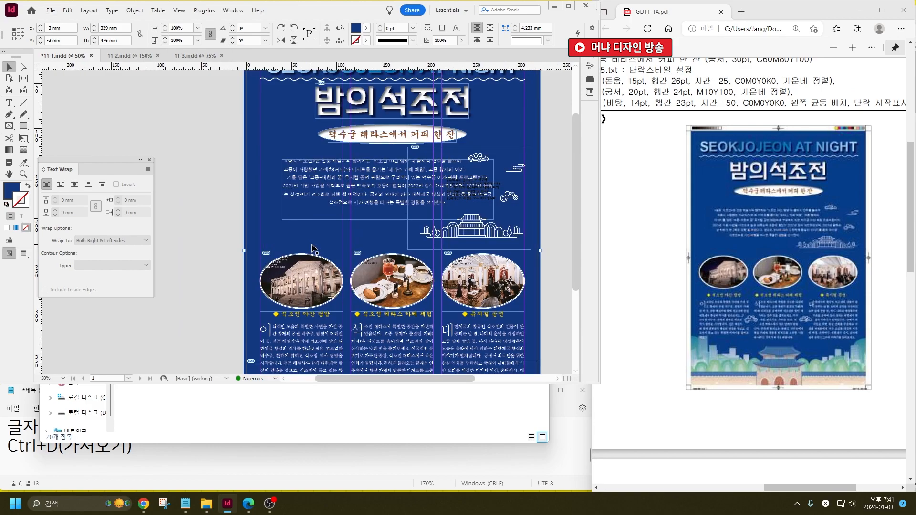
{"action": "scroll", "coordinate": [253, 225], "scroll_direction": "down", "scroll_amount": 1}
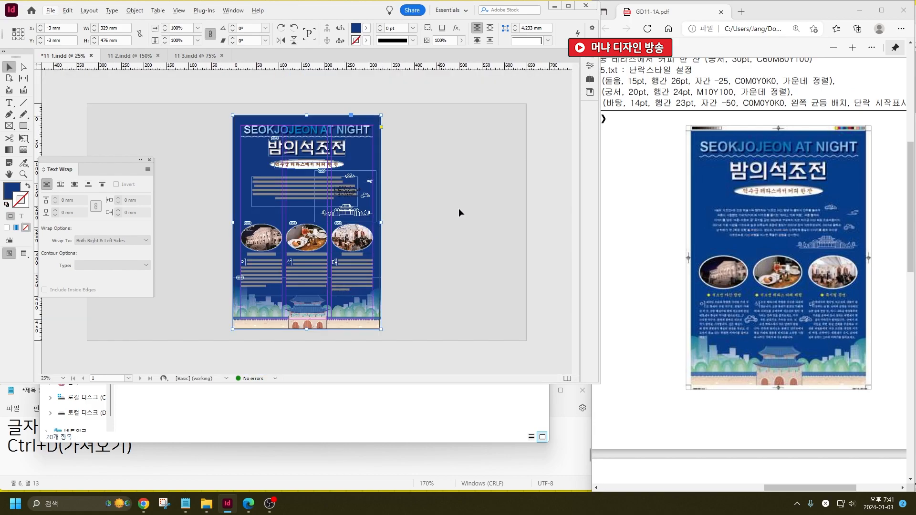
{"action": "left_click", "coordinate": [419, 231]}
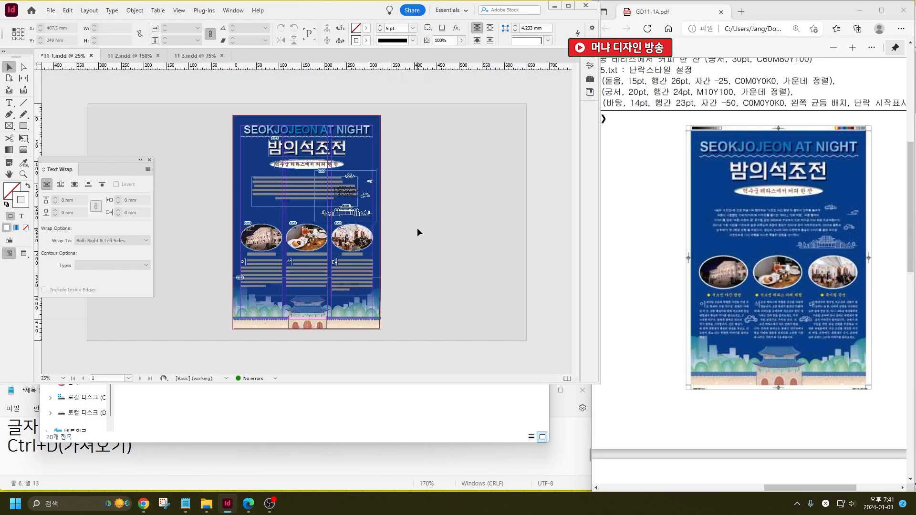
{"action": "scroll", "coordinate": [320, 141], "scroll_direction": "up", "scroll_amount": 1}
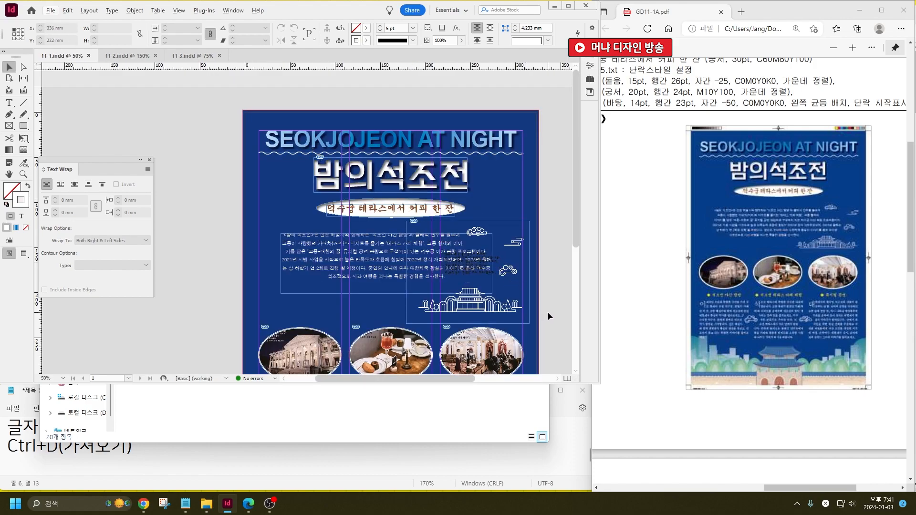
Nudge the 밤의석조전 title, subtitle ellipse, introductory text and line art down together slightly.
{"action": "key", "text": "ctrl+a"}
{"action": "left_click_drag", "start_coordinate": [515, 181], "coordinate": [509, 184]}
{"action": "key", "text": "Down"}
{"action": "key", "text": "Down"}
{"action": "key", "text": "Down"}
{"action": "key", "text": "Down"}
{"action": "key", "text": "Down"}
{"action": "key", "text": "Down"}
{"action": "key", "text": "Down"}
{"action": "key", "text": "Down"}
{"action": "key", "text": "Down"}
{"action": "key", "text": "Down"}
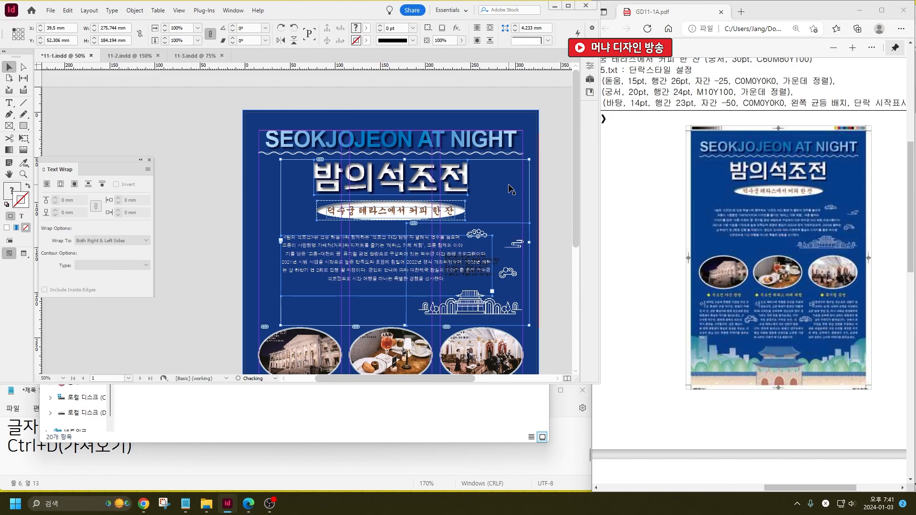
{"action": "left_click", "coordinate": [190, 210]}
Review the first task's specifications in the PDF and save 11-1.indd.
{"action": "scroll", "coordinate": [745, 250], "scroll_direction": "up", "scroll_amount": 5}
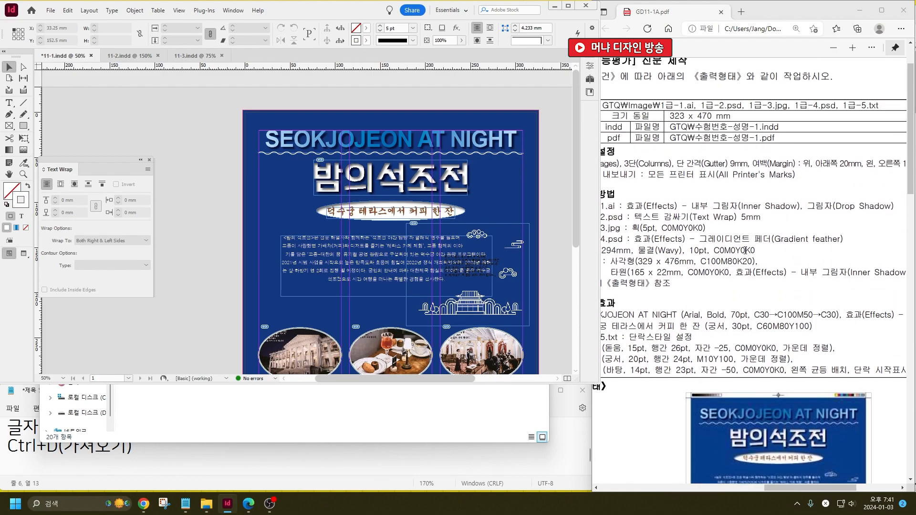
{"action": "scroll", "coordinate": [745, 250], "scroll_direction": "down", "scroll_amount": 2}
{"action": "scroll", "coordinate": [767, 176], "scroll_direction": "down", "scroll_amount": 1}
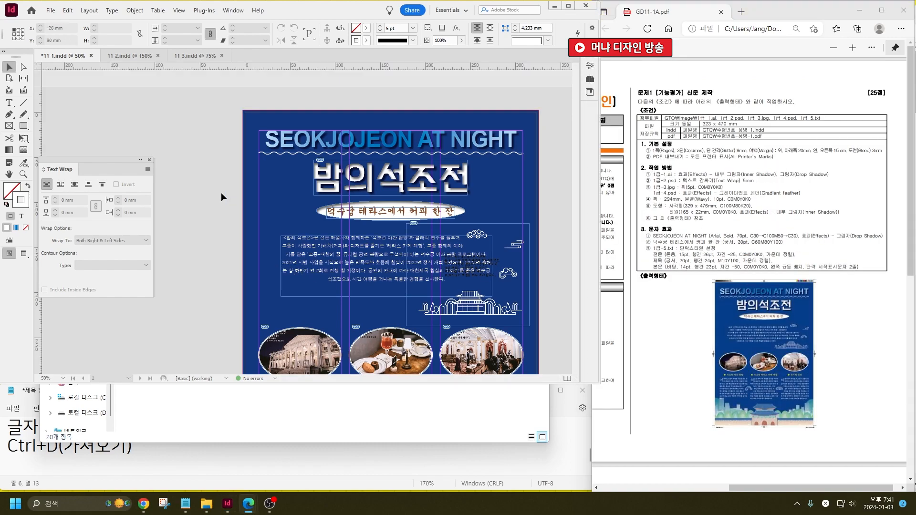
{"action": "left_click", "coordinate": [129, 55]}
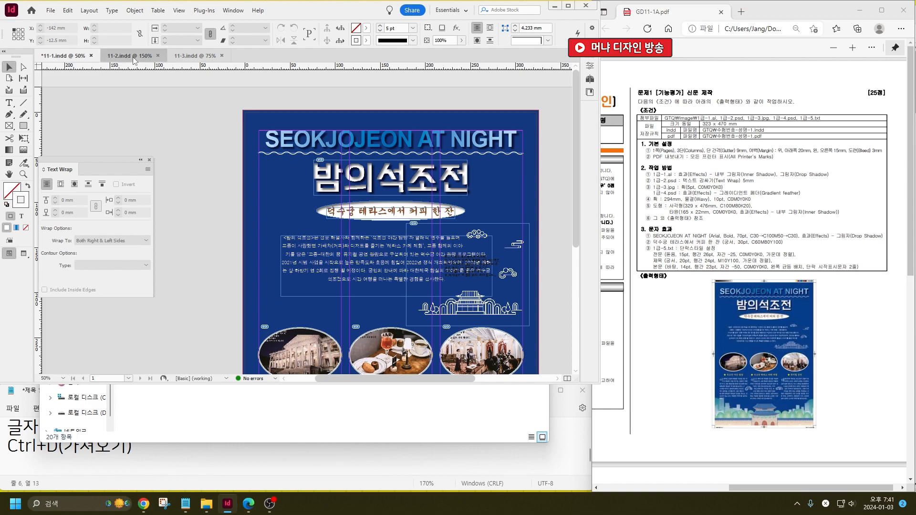
{"action": "left_click", "coordinate": [67, 56]}
{"action": "key", "text": "ctrl+s"}
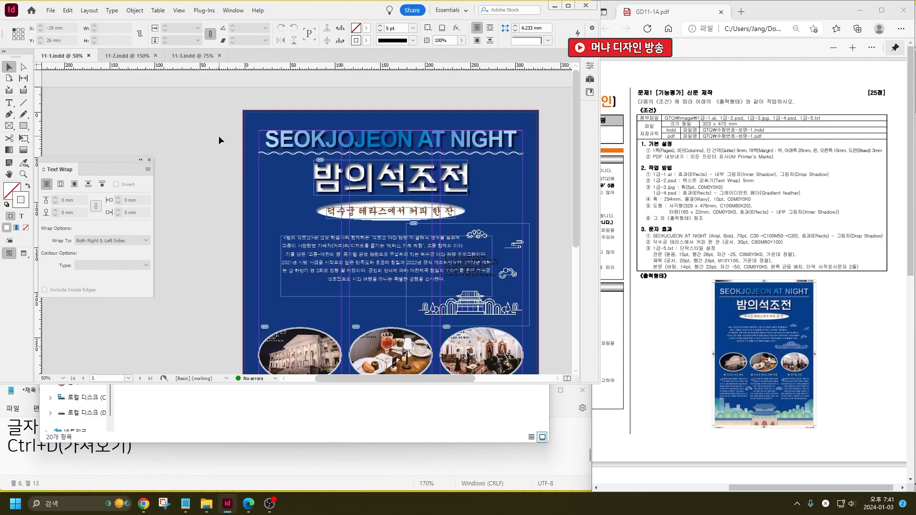
Switch to the 11-2.indd document, bring up the 문제2 specifications in the PDF, and close Text Wrap.
{"action": "left_click", "coordinate": [130, 59]}
{"action": "scroll", "coordinate": [797, 457], "scroll_direction": "down", "scroll_amount": 8}
{"action": "left_click_drag", "start_coordinate": [821, 489], "coordinate": [684, 494]}
{"action": "left_click_drag", "start_coordinate": [82, 162], "coordinate": [437, 196]}
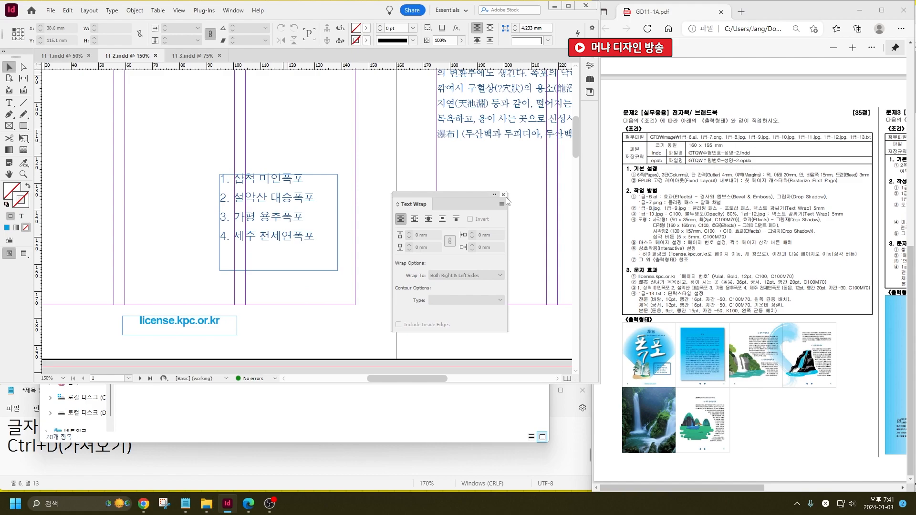
{"action": "left_click", "coordinate": [504, 194]}
{"action": "scroll", "coordinate": [431, 281], "scroll_direction": "down", "scroll_amount": 2, "text": "alt"}
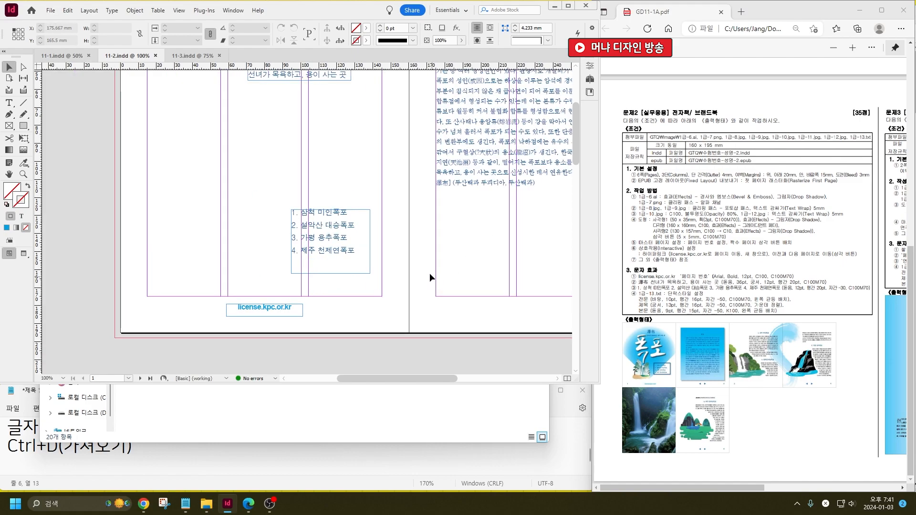
Highlight the shape specifications (item ④) of 문제2 in the PDF and enlarge that section for reading.
{"action": "scroll", "coordinate": [194, 236], "scroll_direction": "down", "scroll_amount": 2, "text": "alt"}
{"action": "scroll", "coordinate": [210, 199], "scroll_direction": "up", "scroll_amount": 2, "text": "alt"}
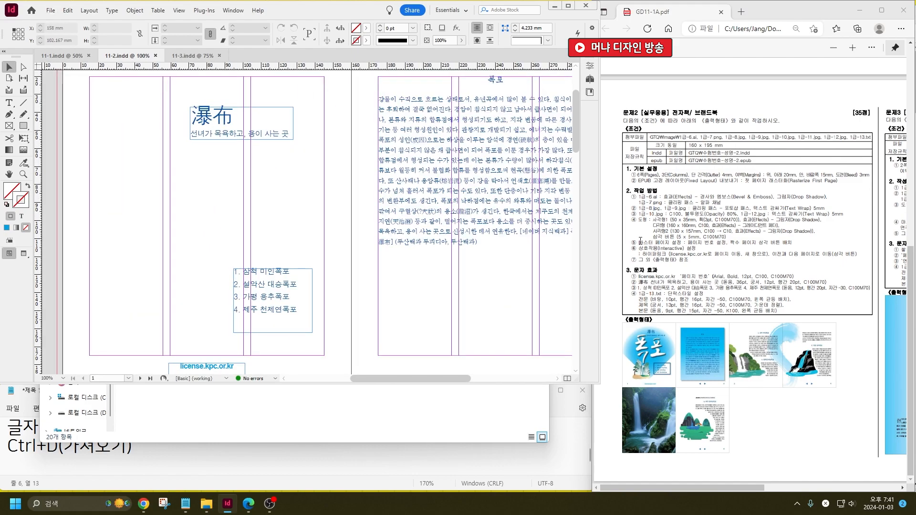
{"action": "left_click_drag", "start_coordinate": [640, 219], "coordinate": [725, 237]}
{"action": "scroll", "coordinate": [725, 237], "scroll_direction": "up", "scroll_amount": 3, "text": "ctrl"}
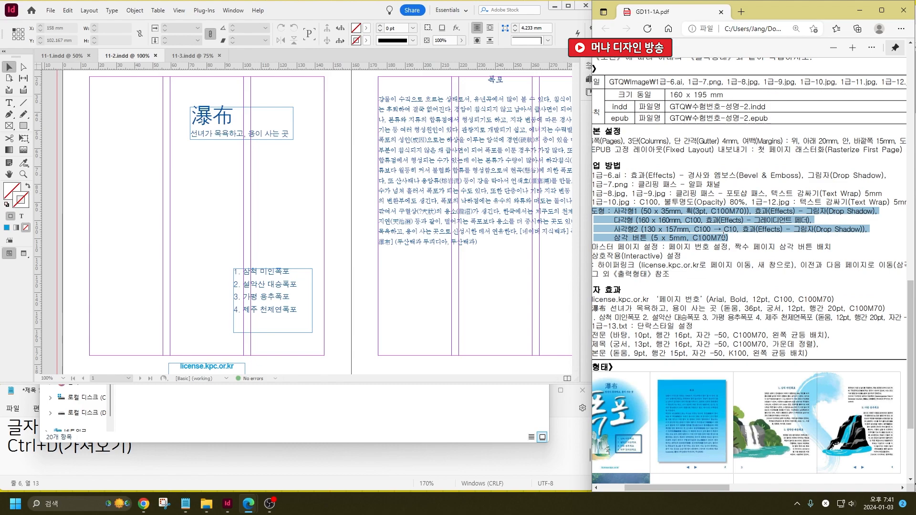
Draw a 50 × 35 mm rectangle on the cover page of 11-2.indd.
{"action": "left_click", "coordinate": [147, 219]}
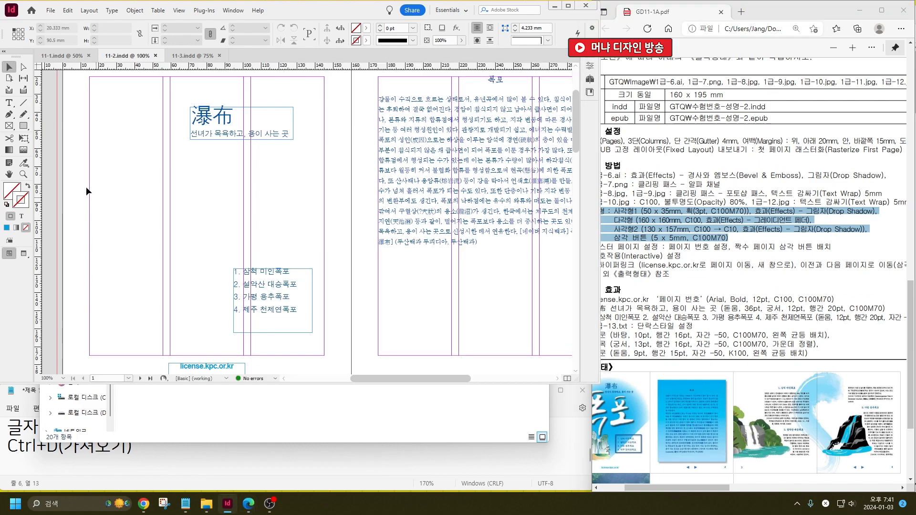
{"action": "left_click", "coordinate": [23, 125]}
{"action": "left_click", "coordinate": [127, 175]}
{"action": "type", "text": "50"}
{"action": "key", "text": "Tab"}
{"action": "type", "text": "35"}
{"action": "key", "text": "Return"}
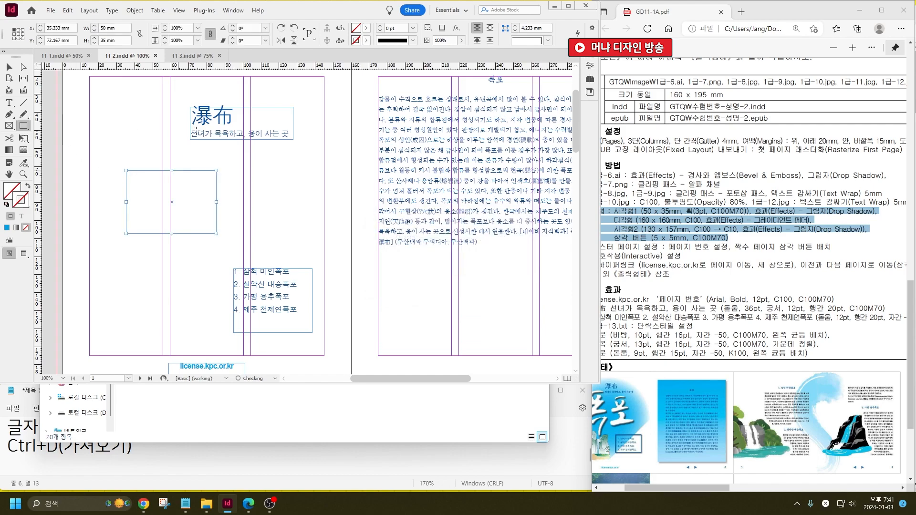
Give the 50 × 35 mm rectangle a 3 pt stroke coloured C100 M70.
{"action": "double_click", "coordinate": [24, 203]}
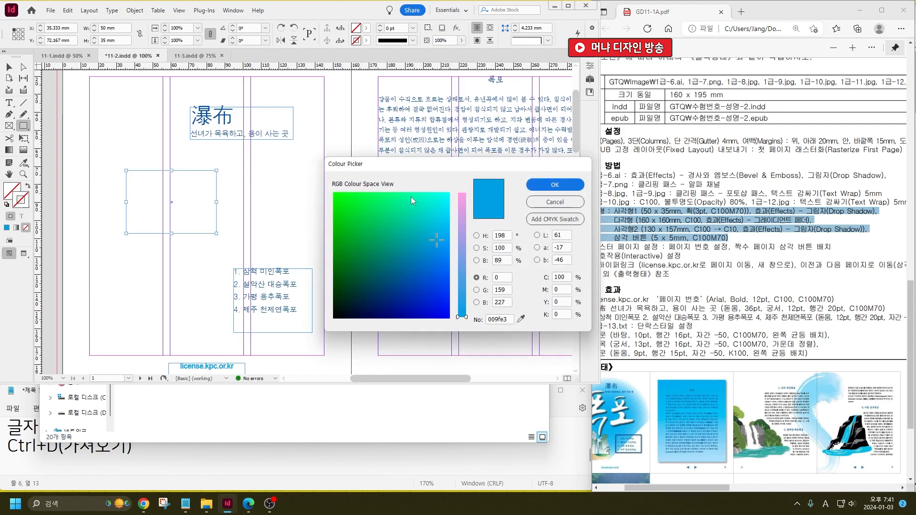
{"action": "double_click", "coordinate": [568, 277]}
{"action": "key", "text": "Tab"}
{"action": "type", "text": "70"}
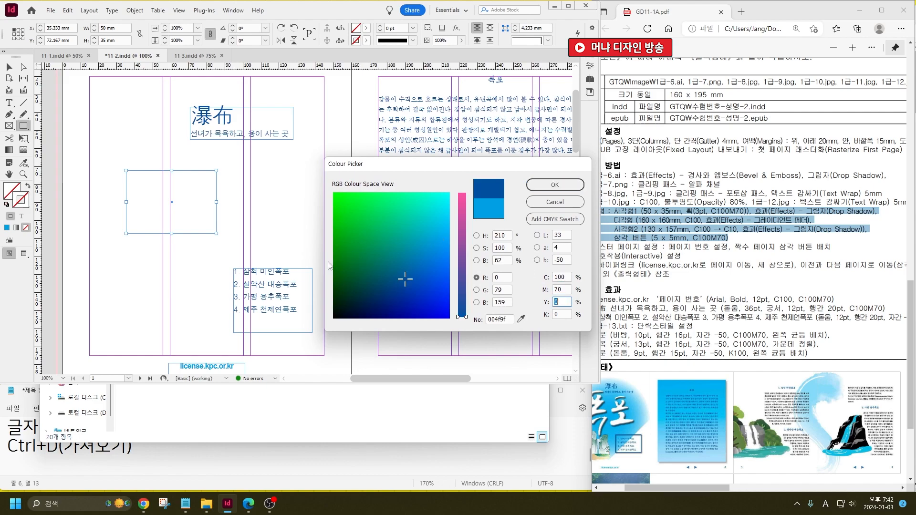
{"action": "key", "text": "Return"}
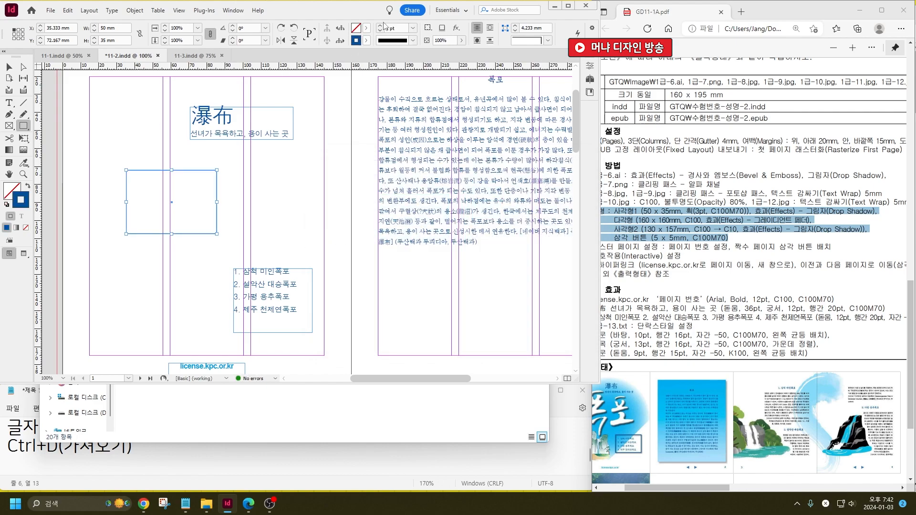
{"action": "left_click", "coordinate": [380, 26]}
{"action": "left_click", "coordinate": [381, 27]}
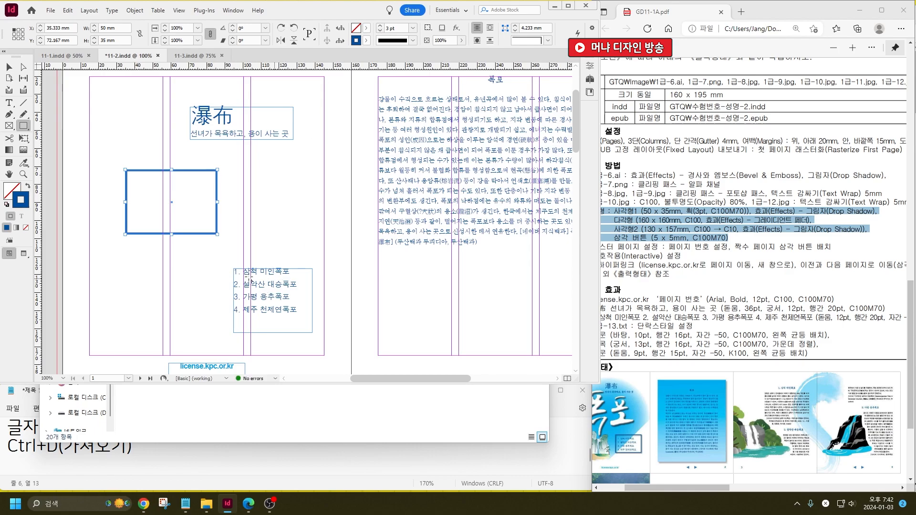
Apply a Drop Shadow effect with the default settings to the 50 × 35 mm outlined rectangle.
{"action": "right_click", "coordinate": [200, 193]}
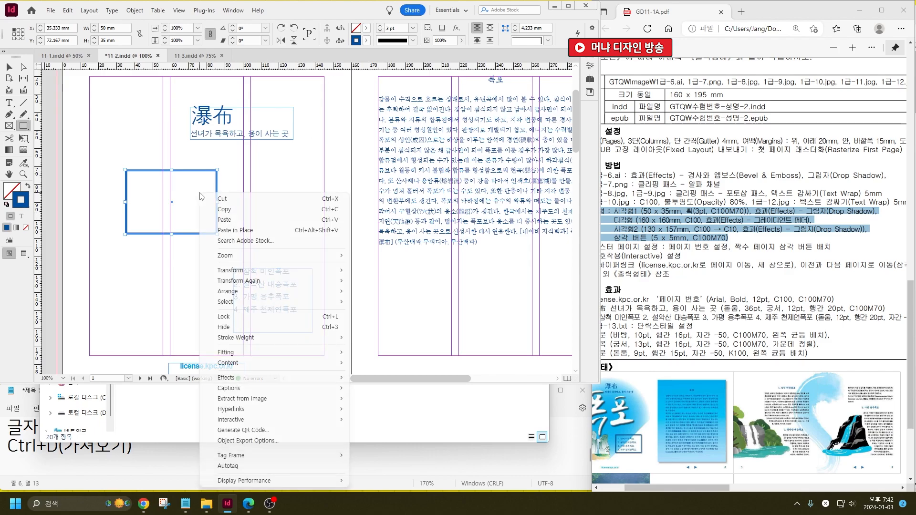
{"action": "mouse_move", "coordinate": [319, 379]}
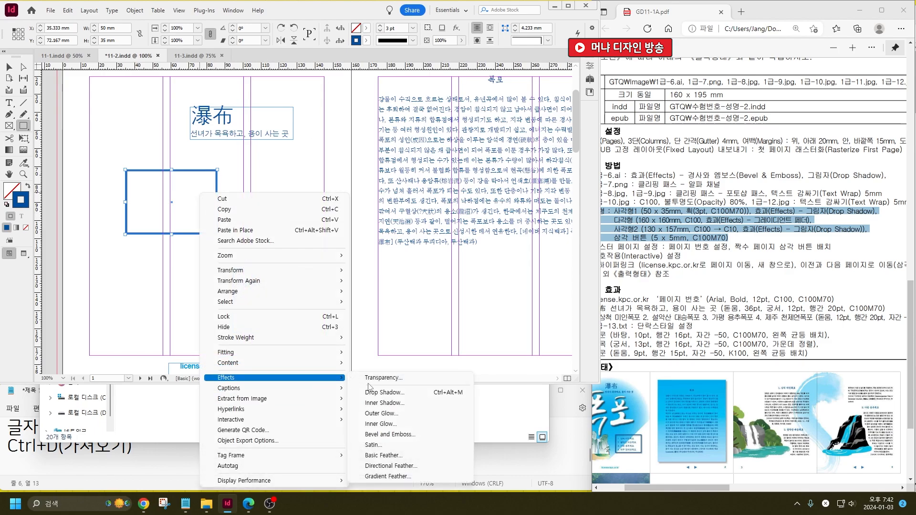
{"action": "left_click", "coordinate": [420, 396]}
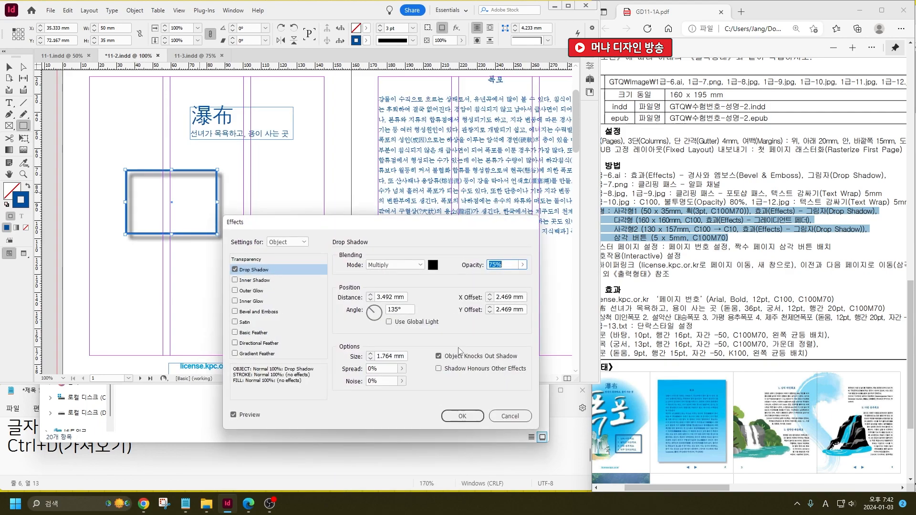
{"action": "left_click", "coordinate": [463, 415]}
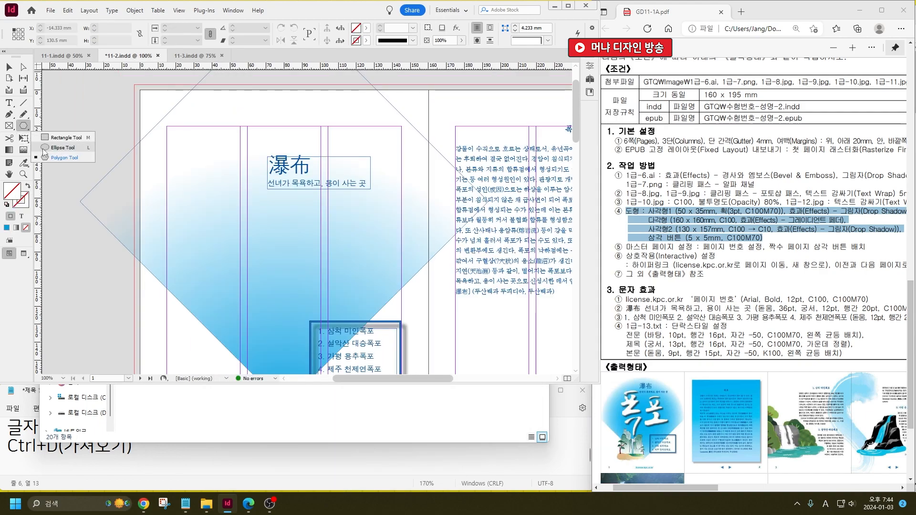
Draw a 160 × 160 mm rectangle over the 폭포 text page and fill it with C100.
{"action": "left_click", "coordinate": [49, 137]}
{"action": "left_click_drag", "start_coordinate": [513, 205], "coordinate": [226, 215]}
{"action": "left_click_drag", "start_coordinate": [259, 168], "coordinate": [260, 170]}
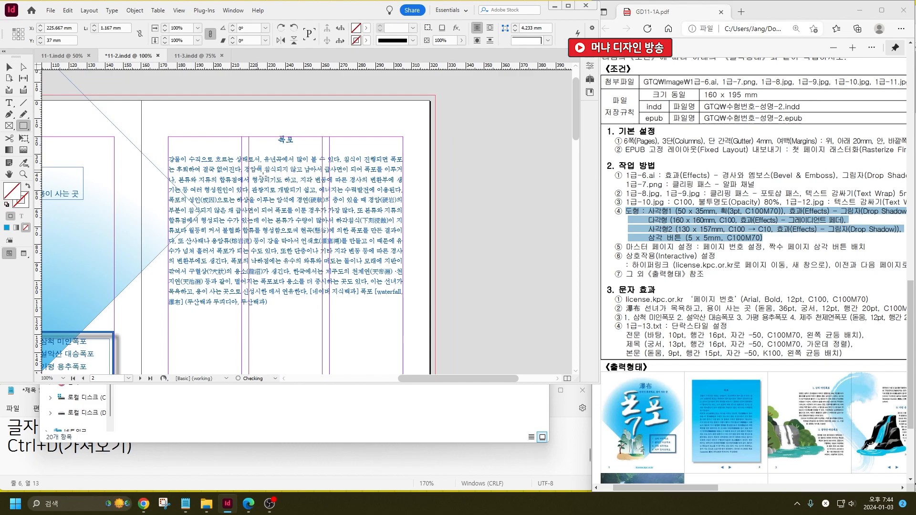
{"action": "left_click", "coordinate": [289, 154]}
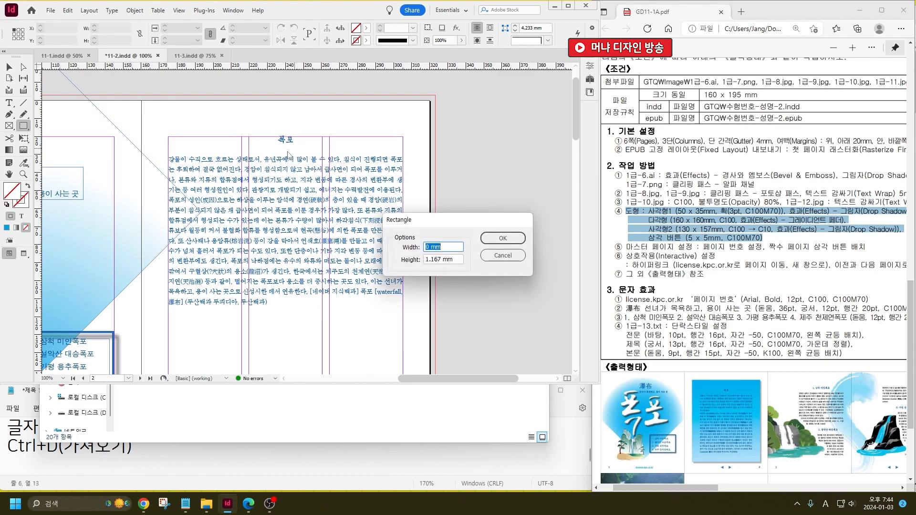
{"action": "key", "text": "Tab"}
{"action": "type", "text": "160"}
{"action": "key", "text": "Return"}
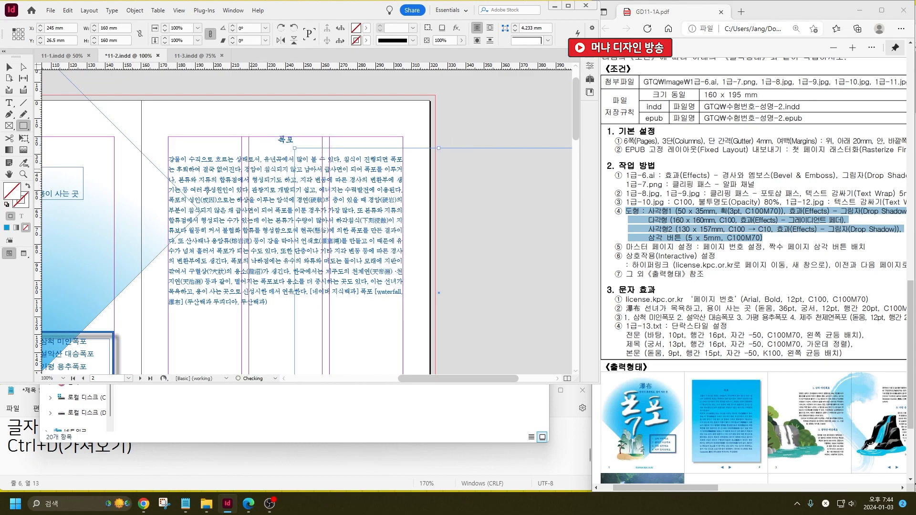
{"action": "double_click", "coordinate": [12, 191]}
{"action": "double_click", "coordinate": [558, 278]}
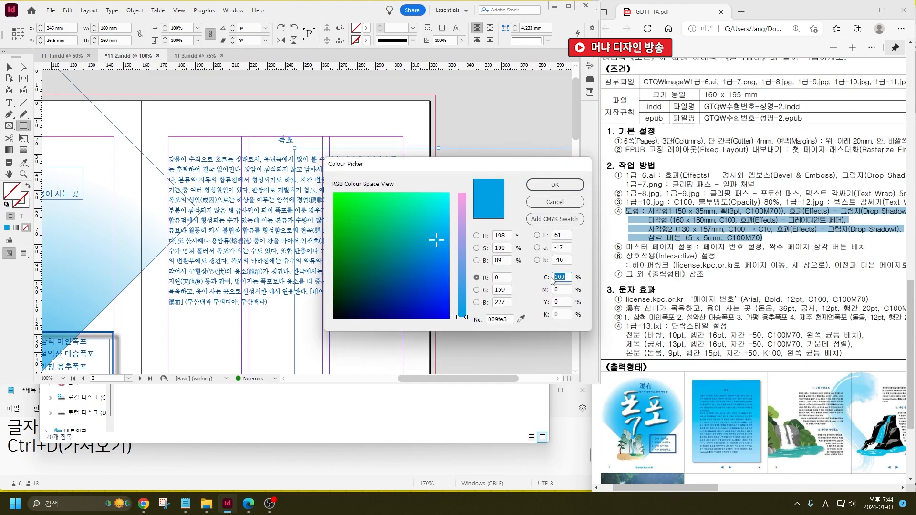
{"action": "key", "text": "Return"}
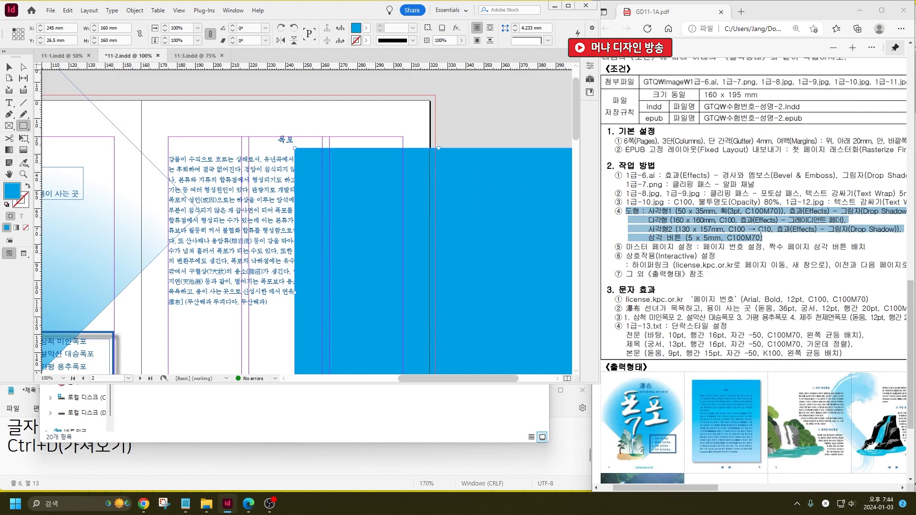
Apply a linear gradient fill to the large rectangle and colour its starting stop C100.
{"action": "double_click", "coordinate": [8, 150]}
{"action": "left_click", "coordinate": [392, 327]}
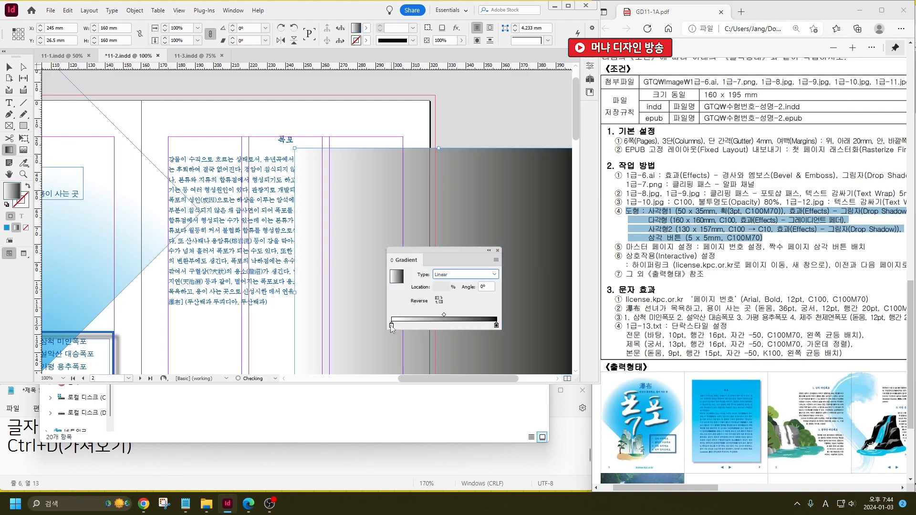
{"action": "double_click", "coordinate": [11, 190]}
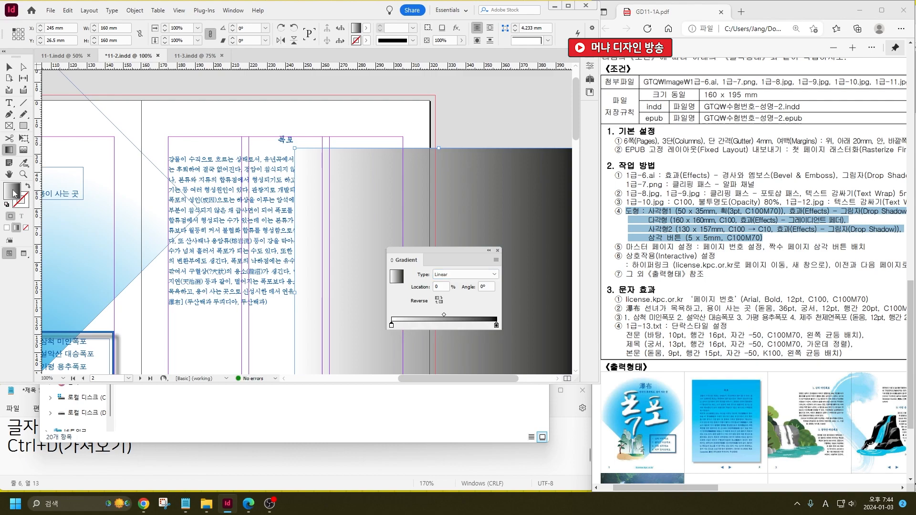
{"action": "left_click", "coordinate": [550, 276]}
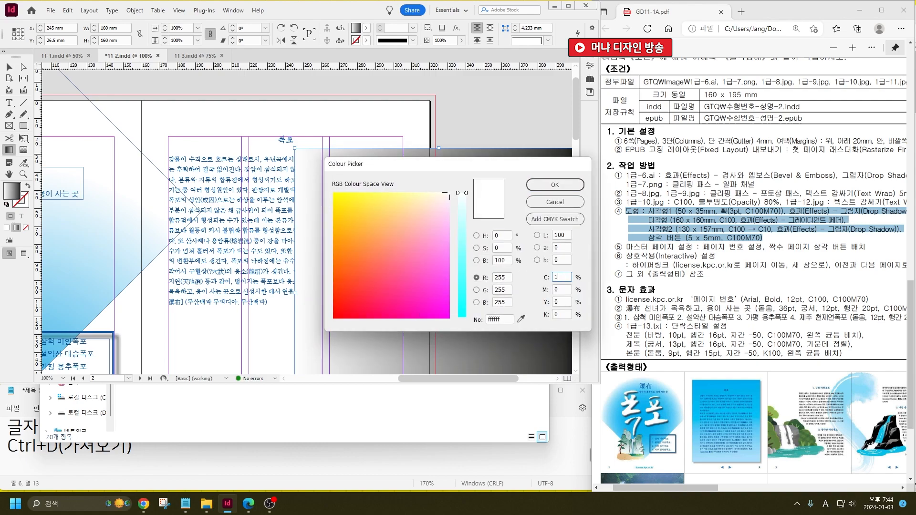
{"action": "key", "text": "Return"}
Set the gradient's end stop to C10 with K at 0.
{"action": "left_click", "coordinate": [497, 326]}
{"action": "double_click", "coordinate": [11, 192]}
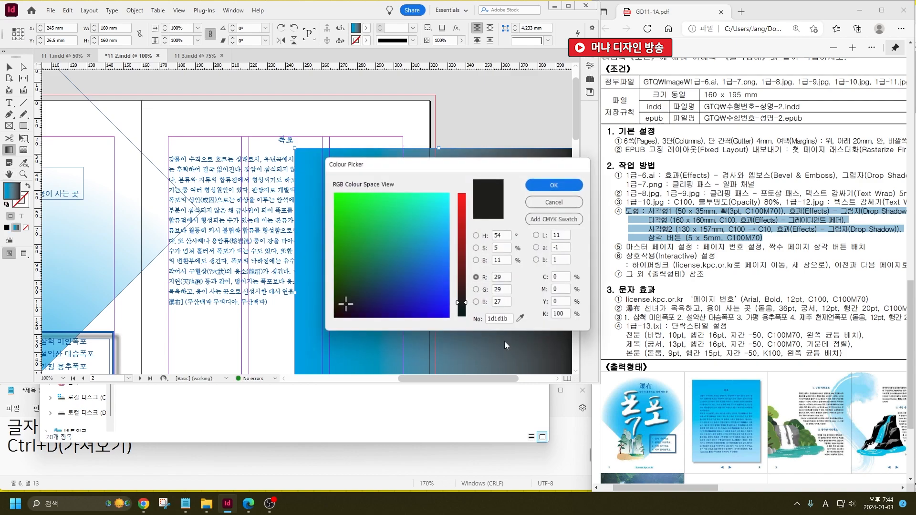
{"action": "left_click", "coordinate": [555, 315]}
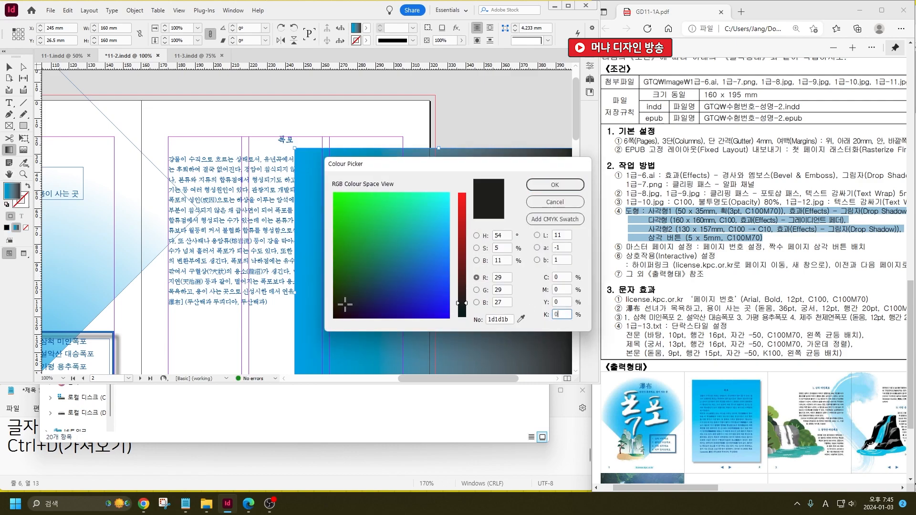
{"action": "key", "text": "shift+Tab"}
{"action": "key", "text": "shift+Tab"}
{"action": "key", "text": "shift+Tab"}
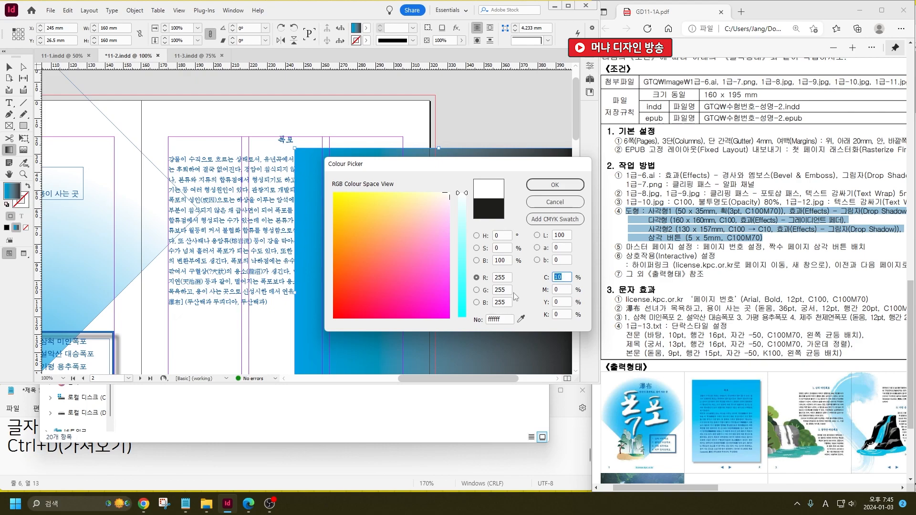
{"action": "type", "text": "10"}
{"action": "key", "text": "Return"}
Move the gradient rectangle up over the 폭포 text page, undoing the first drag attempt.
{"action": "key", "text": "v"}
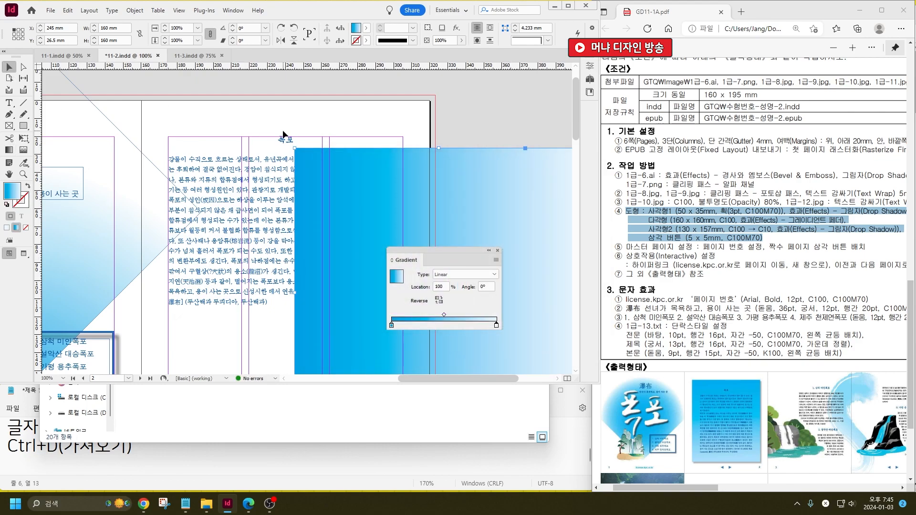
{"action": "left_click_drag", "start_coordinate": [294, 148], "coordinate": [323, 129]}
{"action": "key", "text": "ctrl+z"}
{"action": "left_click_drag", "start_coordinate": [210, 163], "coordinate": [220, 175]}
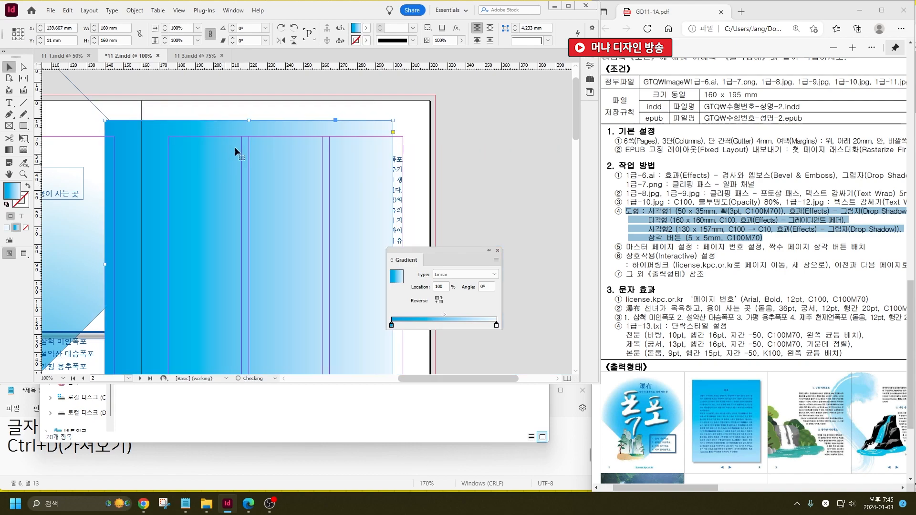
Redirect the rectangle's gradient to run vertically at -90°, from C100 at its upper edge to C10 below.
{"action": "scroll", "coordinate": [387, 168], "scroll_direction": "down", "scroll_amount": 2}
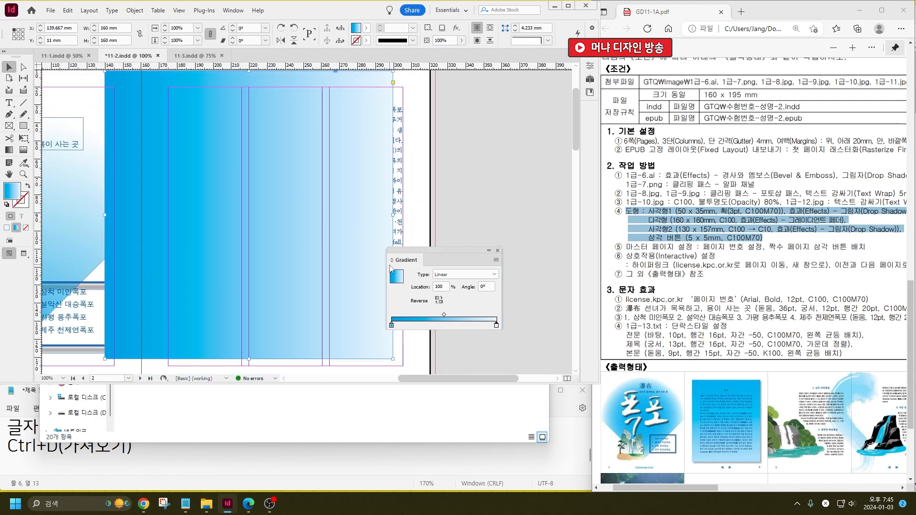
{"action": "key", "text": "g"}
{"action": "left_click_drag", "start_coordinate": [256, 99], "coordinate": [273, 326]}
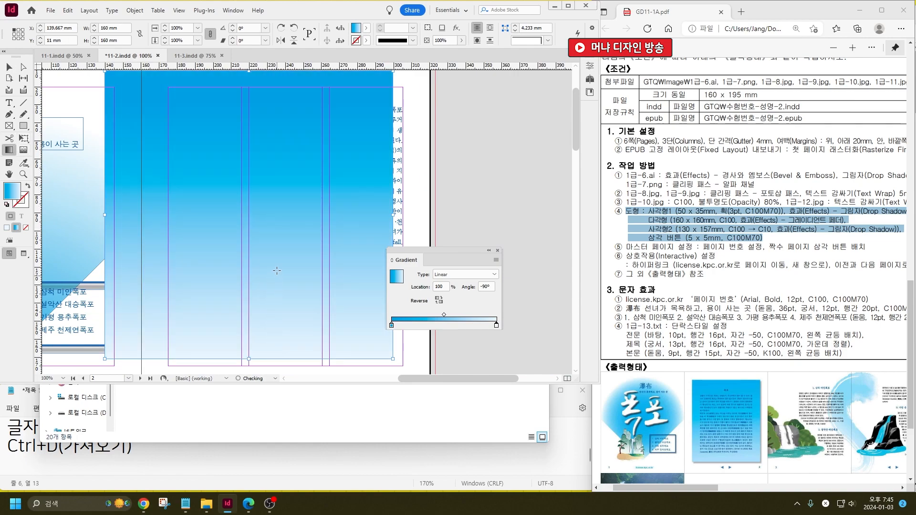
{"action": "left_click", "coordinate": [8, 67]}
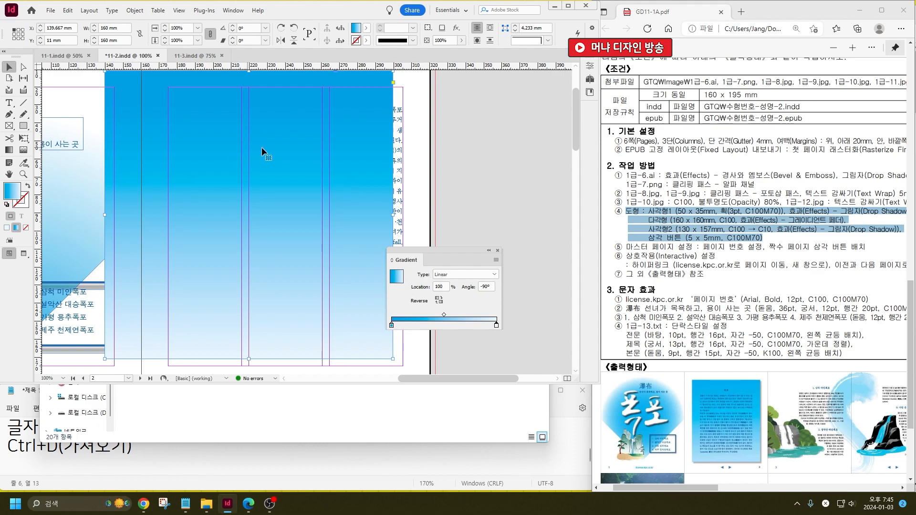
Apply a Drop Shadow effect with the default settings to the gradient rectangle.
{"action": "right_click", "coordinate": [286, 147]}
{"action": "mouse_move", "coordinate": [359, 334]}
{"action": "left_click", "coordinate": [459, 342]}
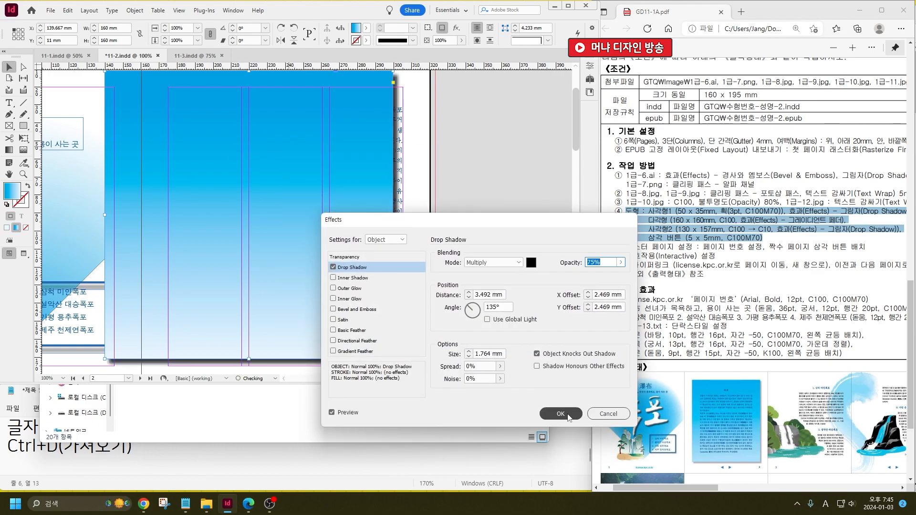
{"action": "left_click", "coordinate": [559, 414]}
Move the gradient rectangle against page 2's inner edge and resize it to 130 × 157 mm.
{"action": "left_click_drag", "start_coordinate": [291, 193], "coordinate": [325, 225]}
{"action": "scroll", "coordinate": [326, 238], "scroll_direction": "up", "scroll_amount": 1}
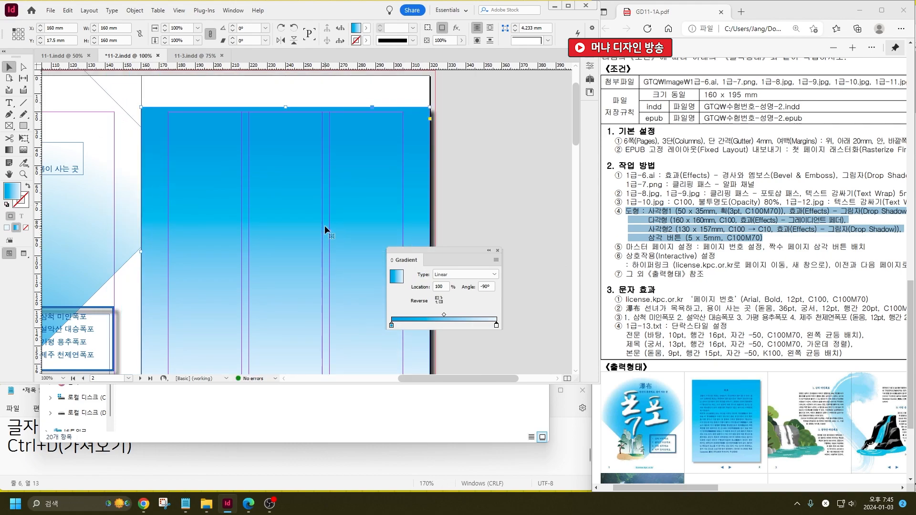
{"action": "left_click", "coordinate": [112, 28]}
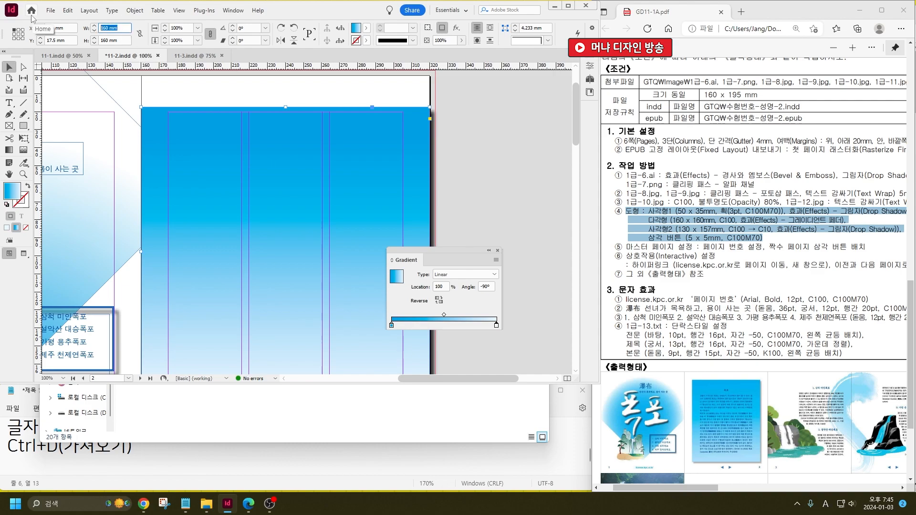
{"action": "type", "text": "130"}
{"action": "key", "text": "Tab"}
{"action": "type", "text": "1"}
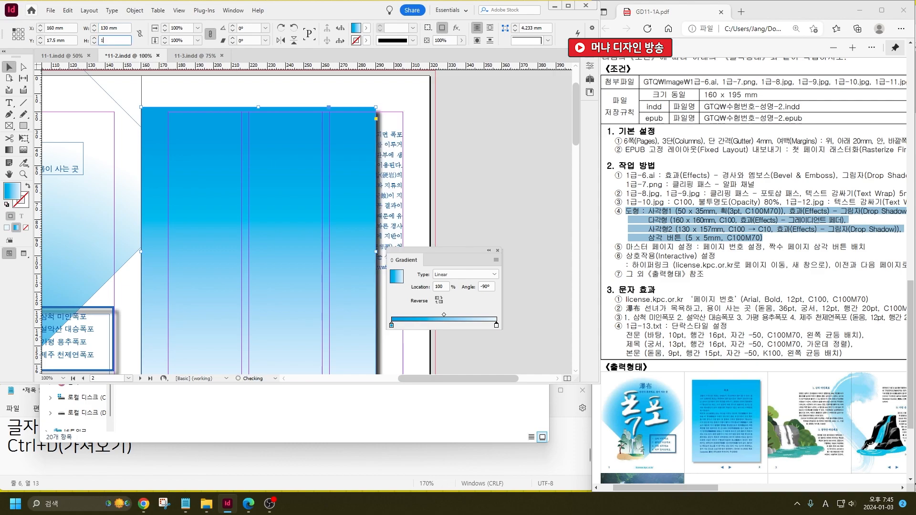
{"action": "type", "text": "57"}
{"action": "key", "text": "Tab"}
Align the gradient rectangle with page 2's upper margin corner at X 175, Y 20 mm and send it behind the text.
{"action": "left_click_drag", "start_coordinate": [338, 160], "coordinate": [365, 170]}
{"action": "key", "text": "ctrl+["}
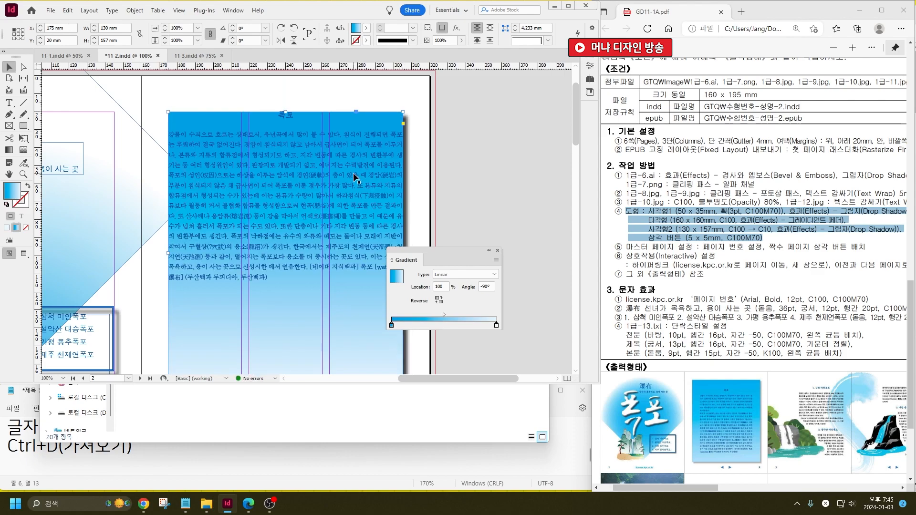
Shrink the 폭포 text frame about its centre to about 110 × 131 mm, inset within the gradient rectangle.
{"action": "left_click", "coordinate": [355, 169]}
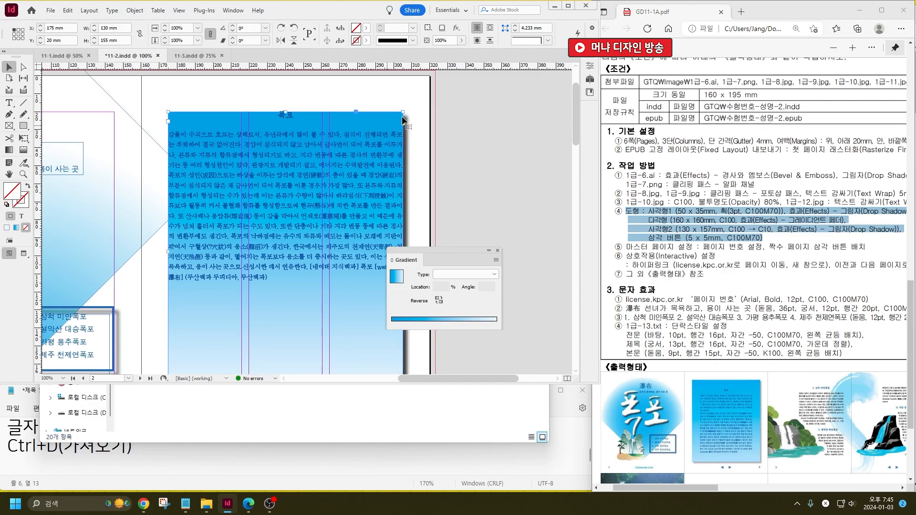
{"action": "left_click_drag", "start_coordinate": [404, 113], "coordinate": [389, 129]}
{"action": "key", "text": "ctrl+z"}
{"action": "left_click_drag", "start_coordinate": [168, 113], "coordinate": [186, 135]}
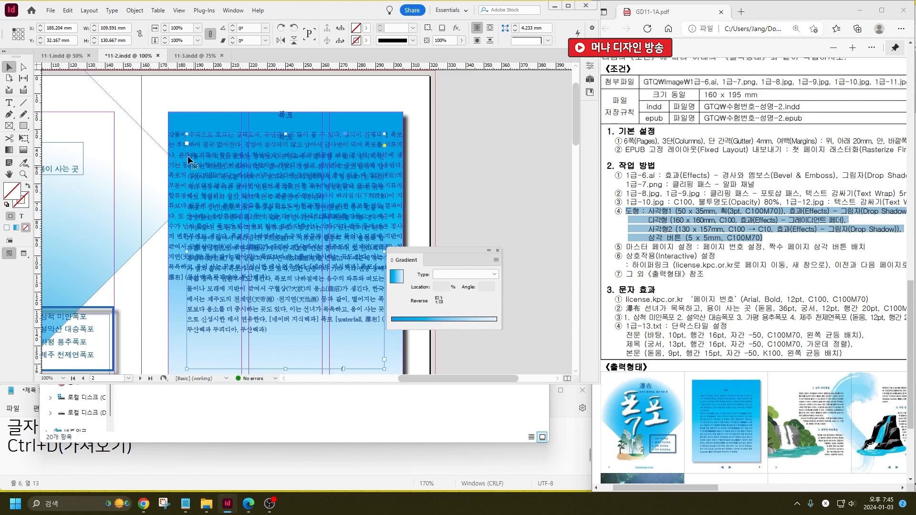
Resize the 폭포 text frame on page 2 to about 99 × 136 mm and centre it within the gradient rectangle.
{"action": "left_click", "coordinate": [193, 126]}
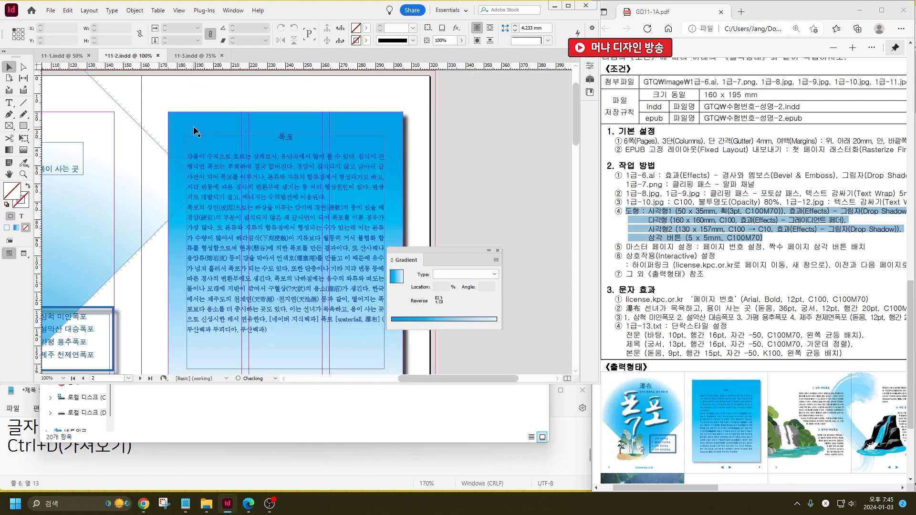
{"action": "scroll", "coordinate": [359, 273], "scroll_direction": "down", "scroll_amount": 2}
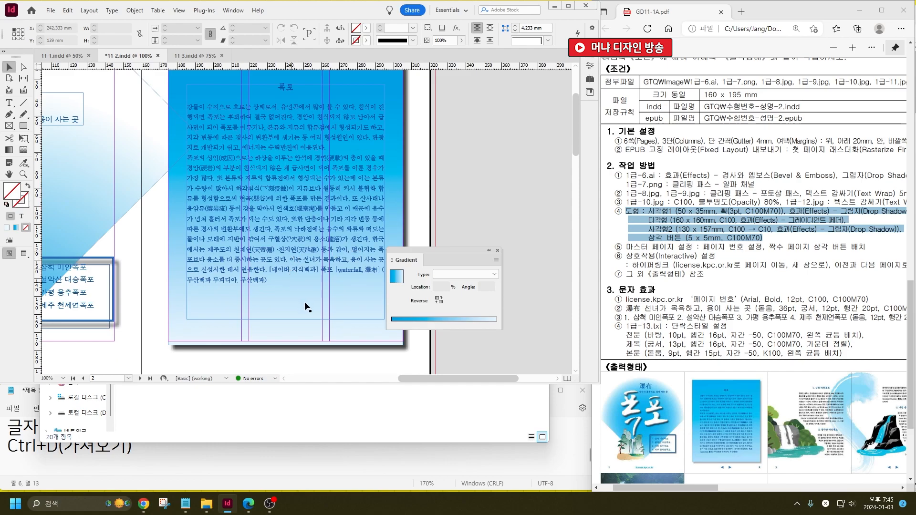
{"action": "scroll", "coordinate": [305, 306], "scroll_direction": "down", "scroll_amount": 2}
{"action": "scroll", "coordinate": [304, 307], "scroll_direction": "up", "scroll_amount": 3}
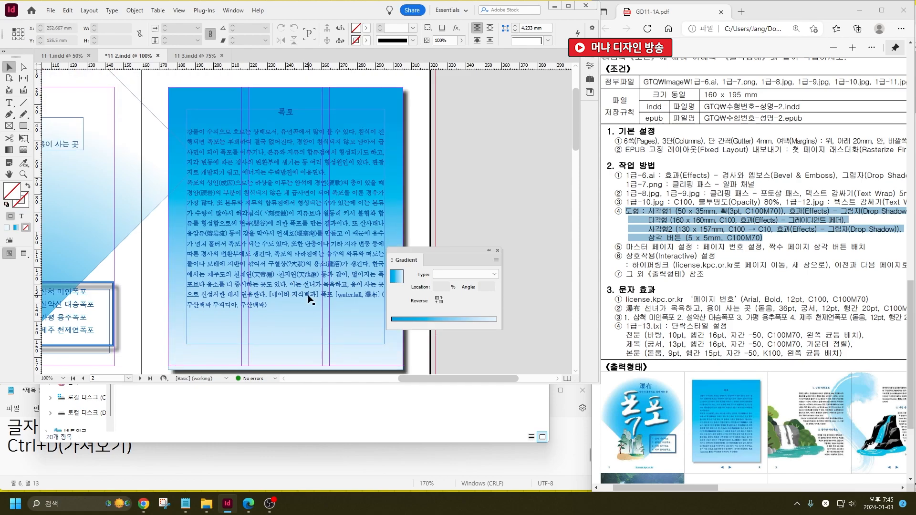
{"action": "scroll", "coordinate": [309, 298], "scroll_direction": "up", "scroll_amount": 1}
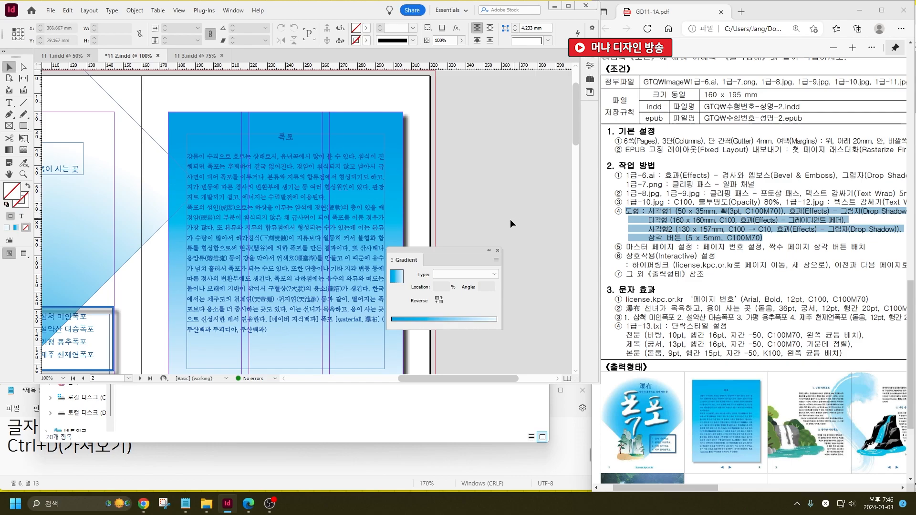
{"action": "scroll", "coordinate": [424, 220], "scroll_direction": "down", "scroll_amount": 2}
{"action": "scroll", "coordinate": [219, 190], "scroll_direction": "up", "scroll_amount": 1}
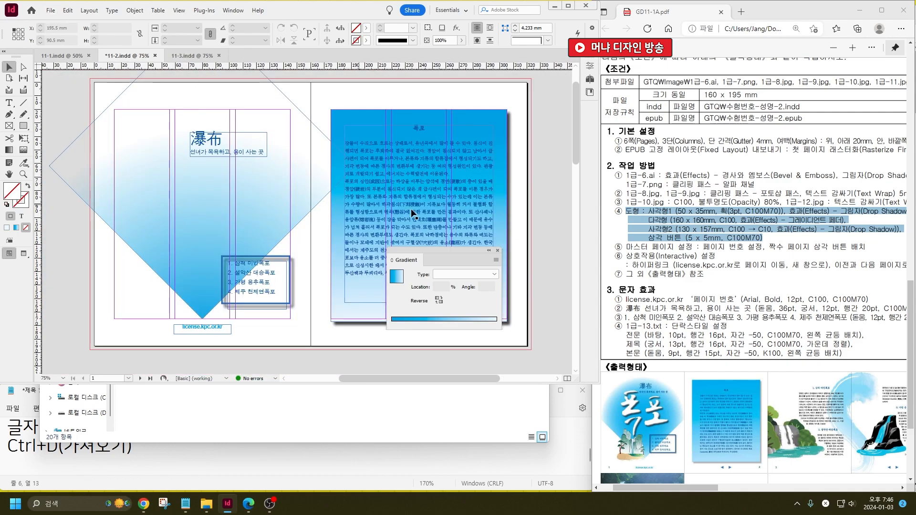
{"action": "left_click", "coordinate": [447, 199]}
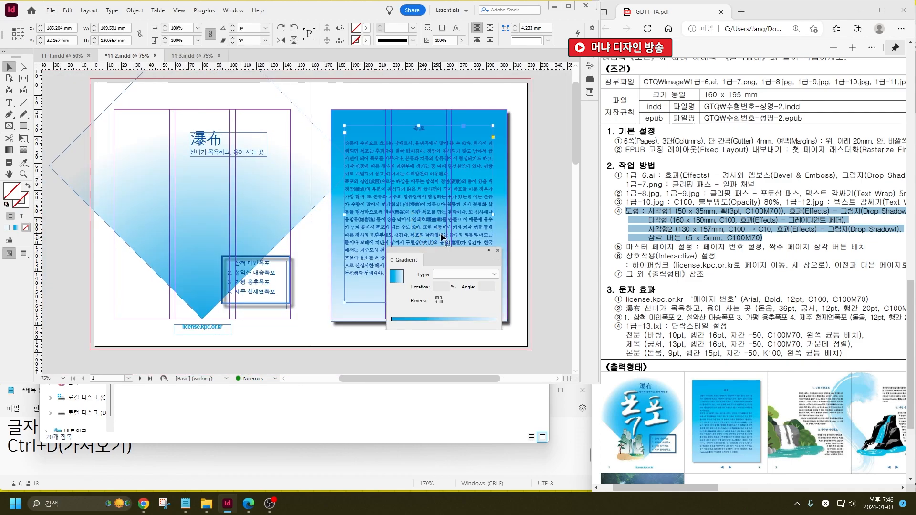
{"action": "scroll", "coordinate": [446, 199], "scroll_direction": "up", "scroll_amount": 1}
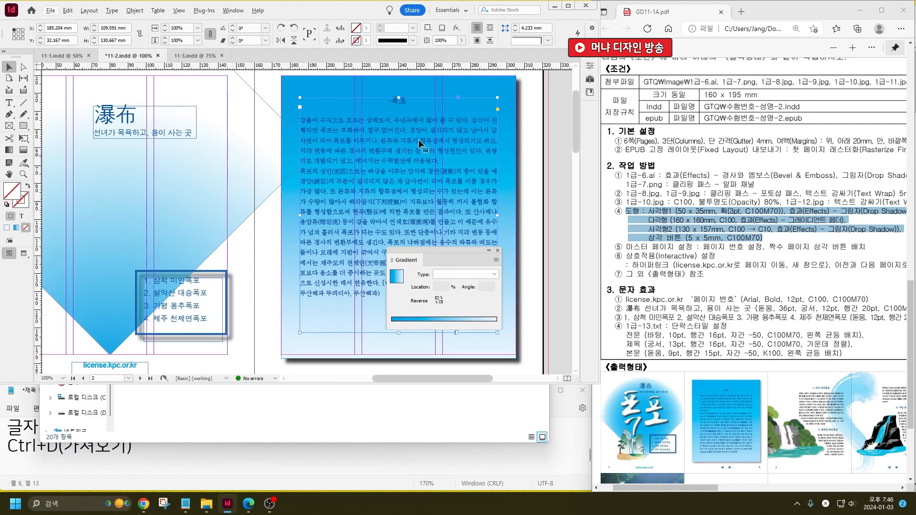
{"action": "left_click_drag", "start_coordinate": [399, 333], "coordinate": [398, 342]}
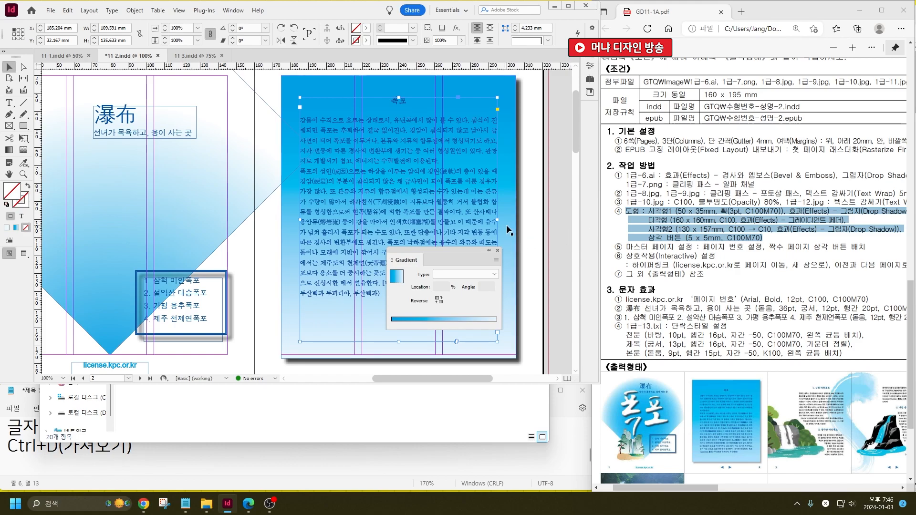
{"action": "left_click_drag", "start_coordinate": [498, 220], "coordinate": [488, 218]}
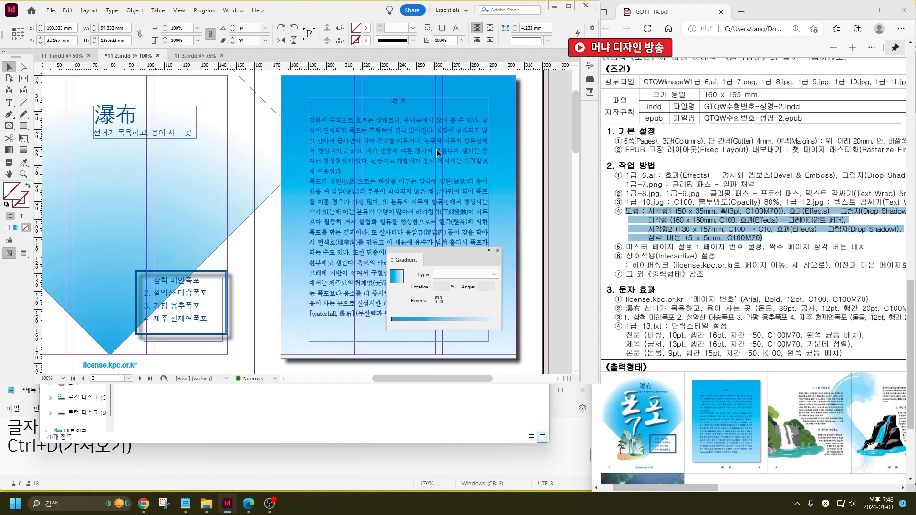
{"action": "left_click_drag", "start_coordinate": [436, 148], "coordinate": [436, 155]}
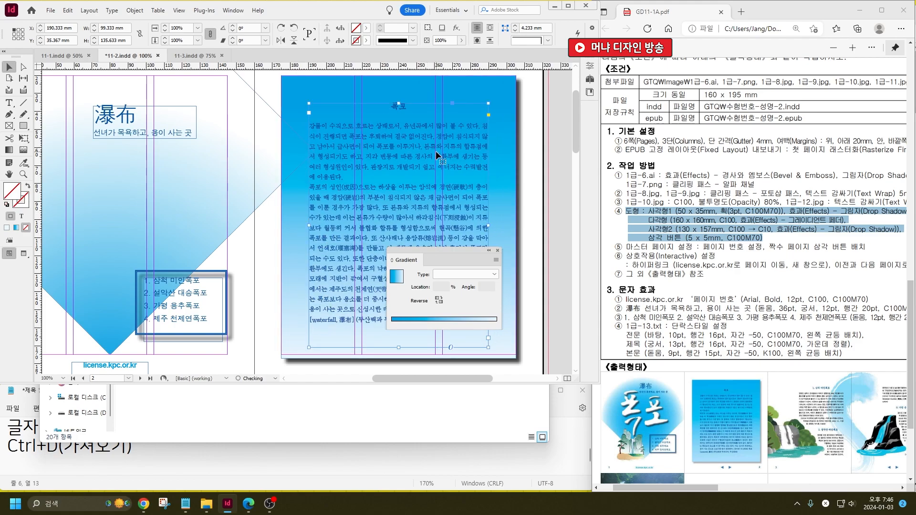
Place 1급-6.ai at its original size on the pasteboard beside page 1.
{"action": "left_click", "coordinate": [346, 389]}
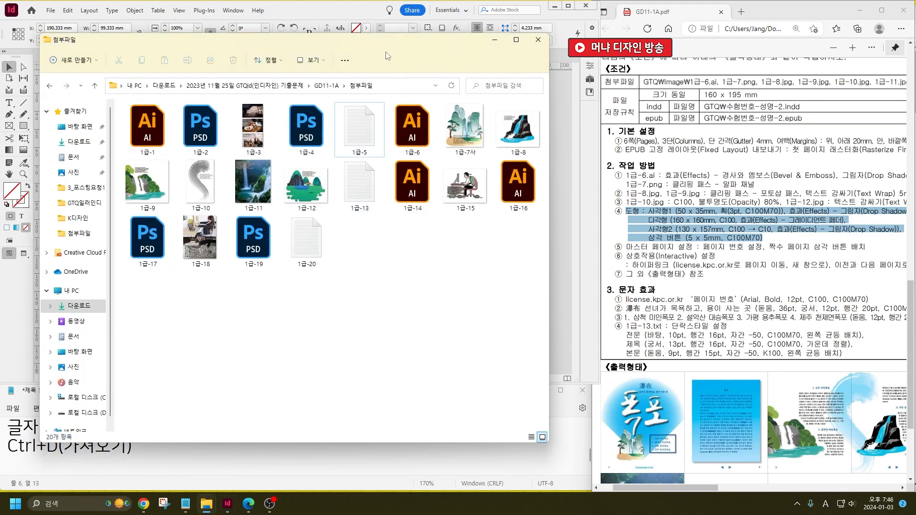
{"action": "left_click", "coordinate": [3, 353]}
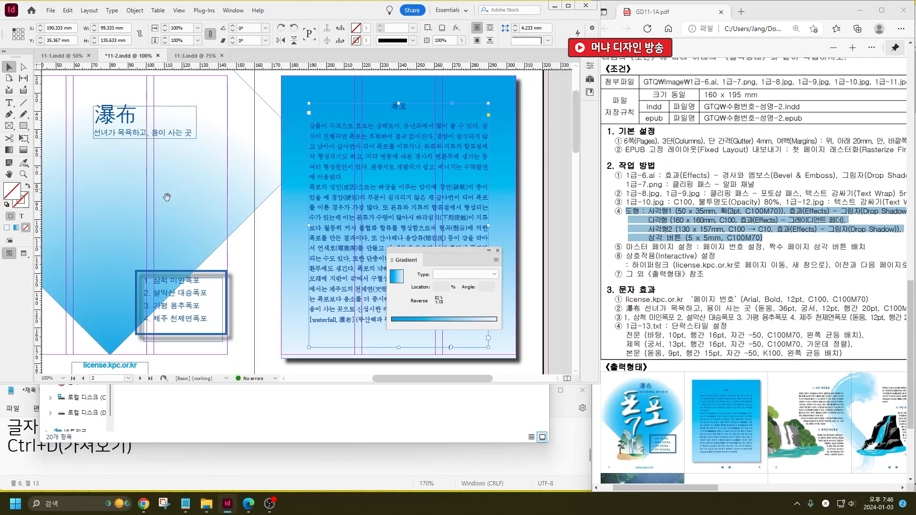
{"action": "left_click_drag", "start_coordinate": [168, 196], "coordinate": [266, 204]}
{"action": "left_click", "coordinate": [80, 316]}
{"action": "left_click_drag", "start_coordinate": [80, 315], "coordinate": [239, 321]}
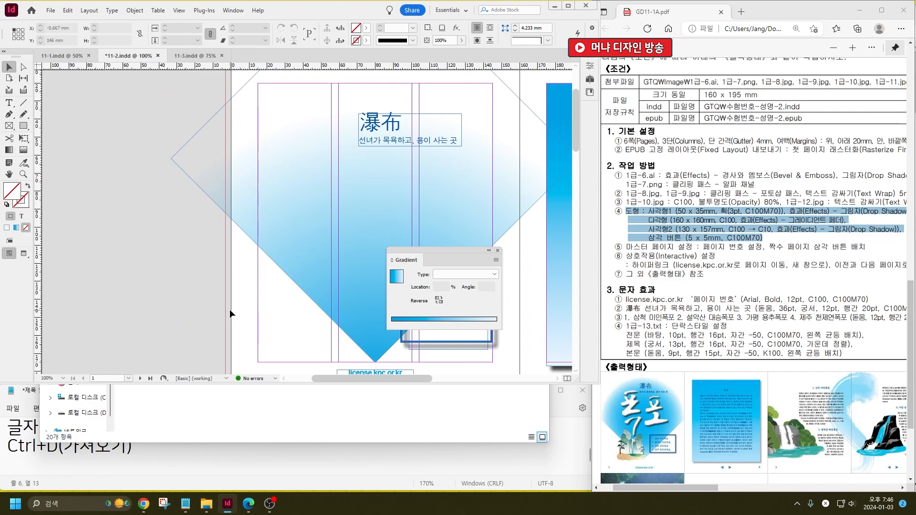
{"action": "key", "text": "ctrl+d"}
{"action": "double_click", "coordinate": [667, 207]}
{"action": "left_click", "coordinate": [89, 233]}
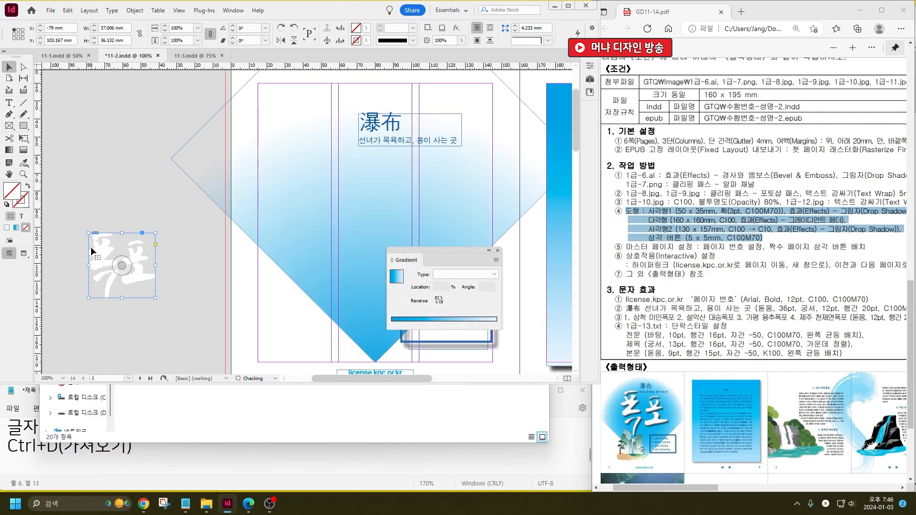
Apply Bevel and Emboss and Drop Shadow effects with default settings to the placed 폭포 lettering.
{"action": "left_click_drag", "start_coordinate": [660, 488], "coordinate": [671, 489]}
{"action": "right_click", "coordinate": [116, 249]}
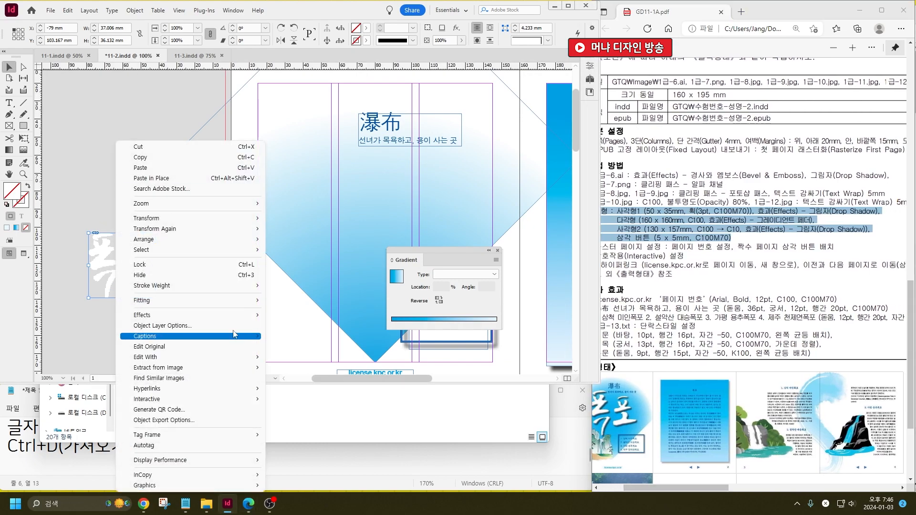
{"action": "mouse_move", "coordinate": [239, 317]}
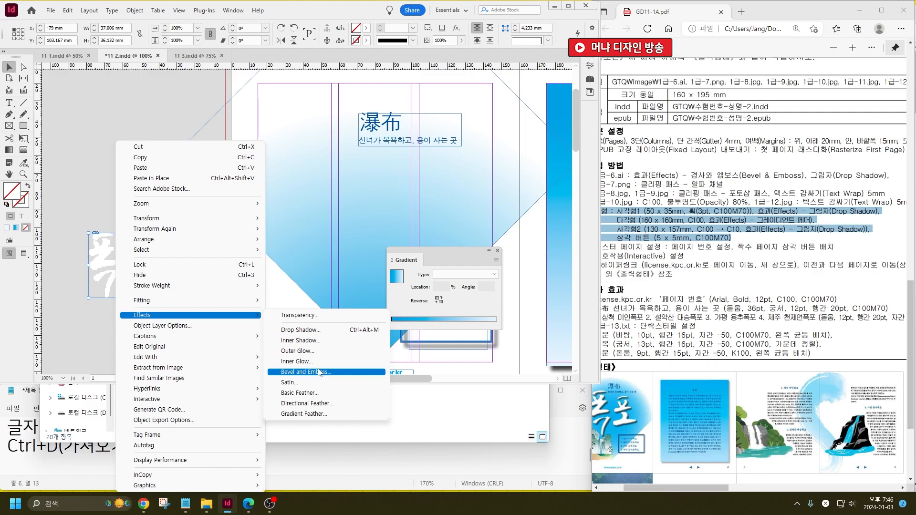
{"action": "left_click", "coordinate": [318, 372]}
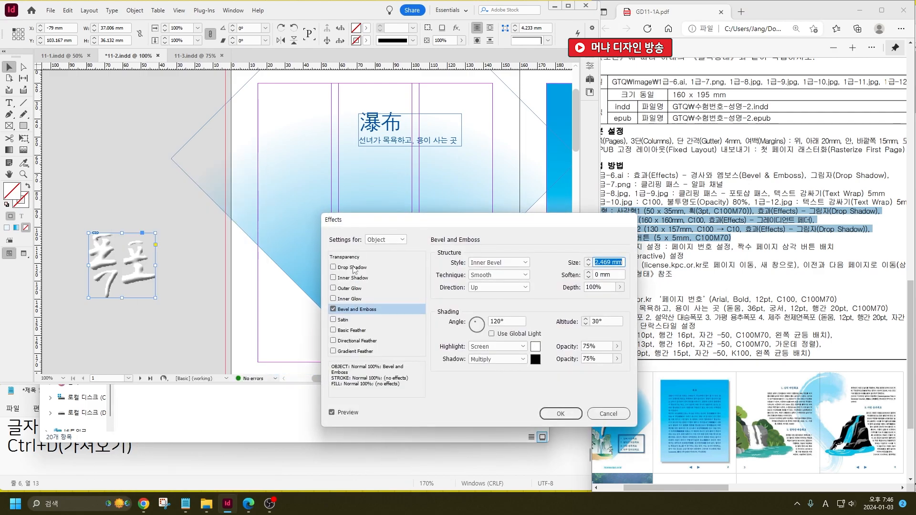
{"action": "left_click", "coordinate": [353, 268]}
{"action": "left_click", "coordinate": [561, 414]}
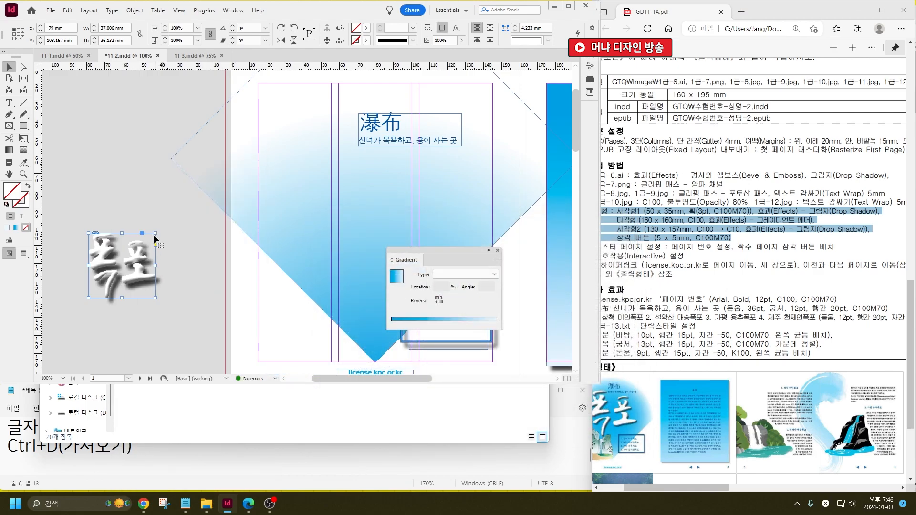
Scale the 폭포 lettering to about 81 × 79 mm and position it over the diamond at about X 39, Y 49 mm.
{"action": "left_click_drag", "start_coordinate": [154, 233], "coordinate": [279, 112]}
{"action": "left_click_drag", "start_coordinate": [224, 185], "coordinate": [340, 228]}
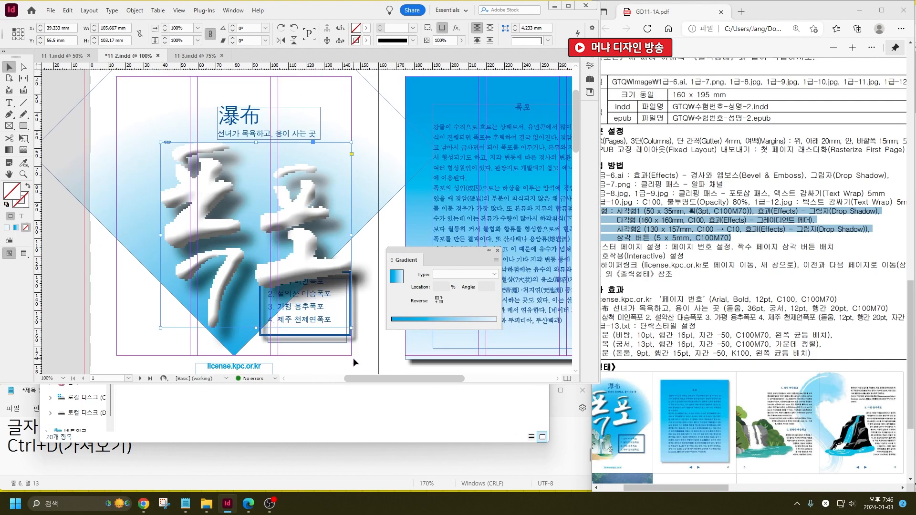
{"action": "left_click_drag", "start_coordinate": [352, 326], "coordinate": [307, 284]}
{"action": "mouse_move", "coordinate": [258, 191]}
{"action": "left_mouse_down"}
{"action": "mouse_move", "coordinate": [274, 198]}
{"action": "mouse_move", "coordinate": [276, 190]}
{"action": "left_mouse_up"}
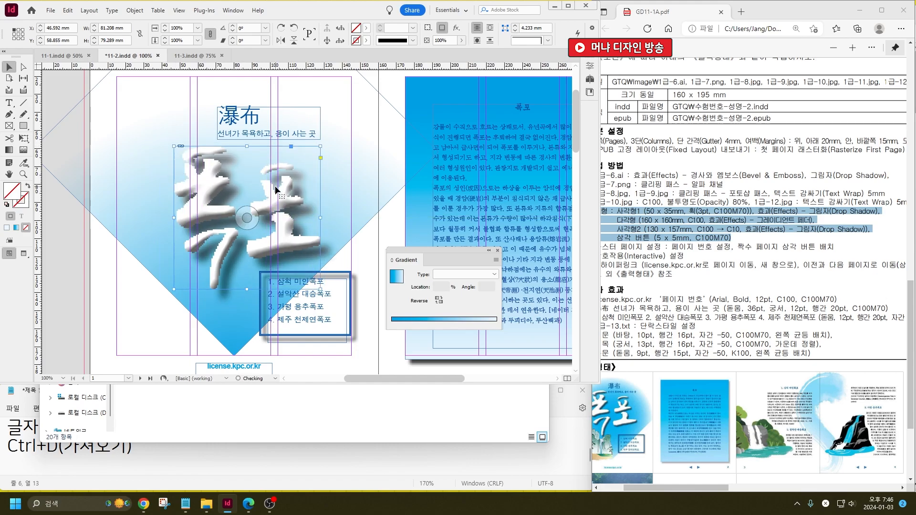
{"action": "left_click_drag", "start_coordinate": [288, 190], "coordinate": [271, 170]}
{"action": "left_click_drag", "start_coordinate": [269, 168], "coordinate": [273, 170]}
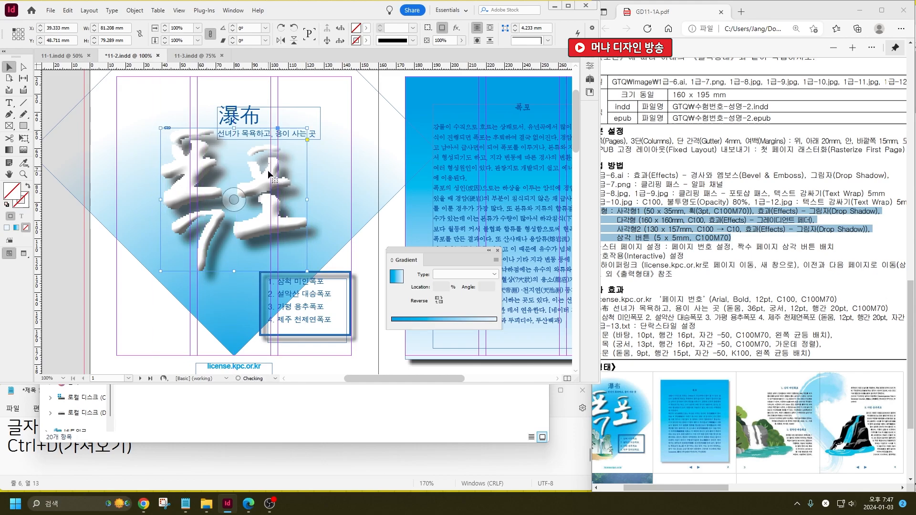
Switch the display performance to High Quality Display and back to Typical Display.
{"action": "left_click", "coordinate": [179, 11]}
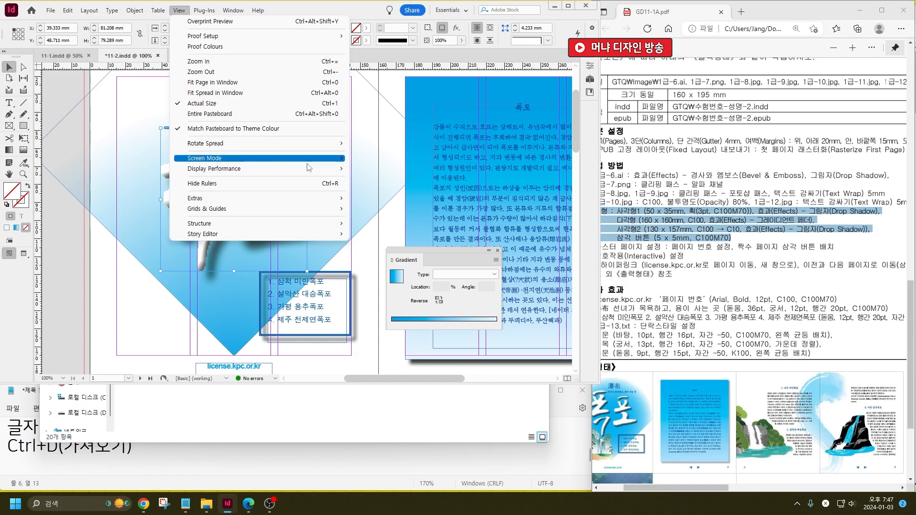
{"action": "mouse_move", "coordinate": [307, 162]}
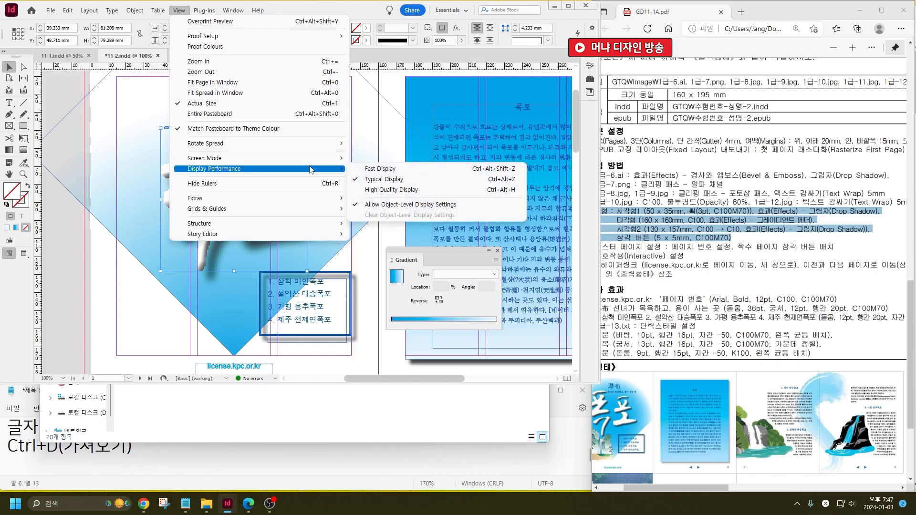
{"action": "left_click", "coordinate": [405, 189]}
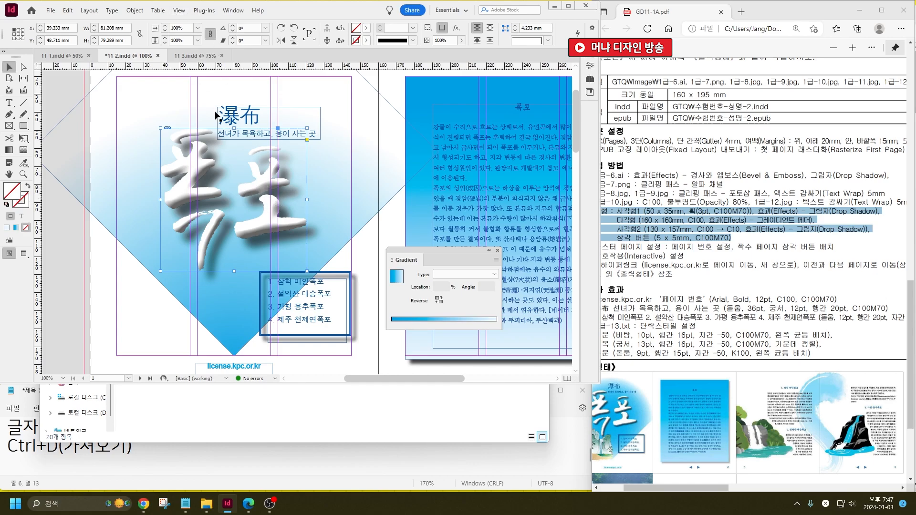
{"action": "left_click", "coordinate": [180, 10]}
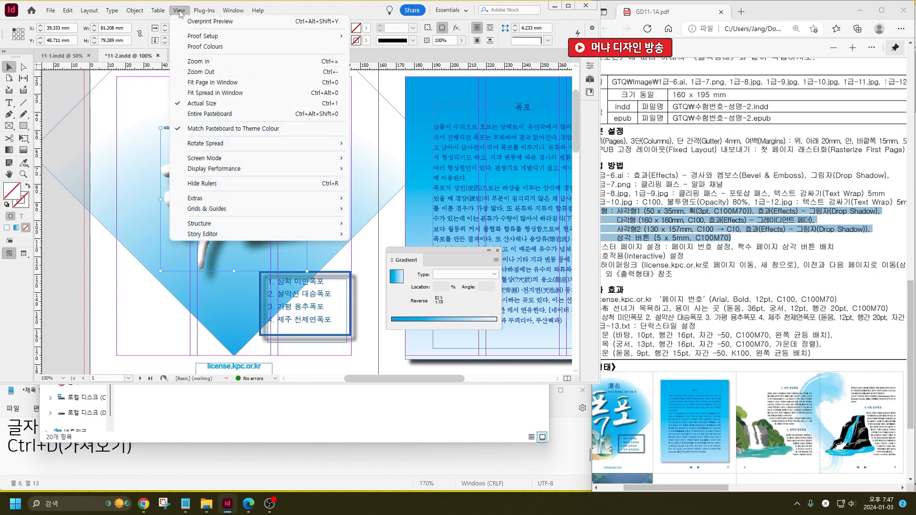
{"action": "mouse_move", "coordinate": [285, 175]}
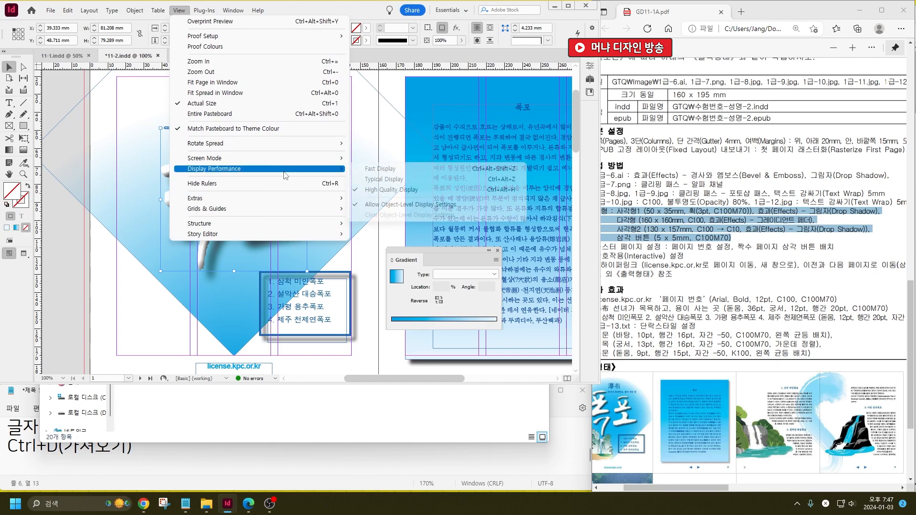
{"action": "left_click", "coordinate": [368, 180]}
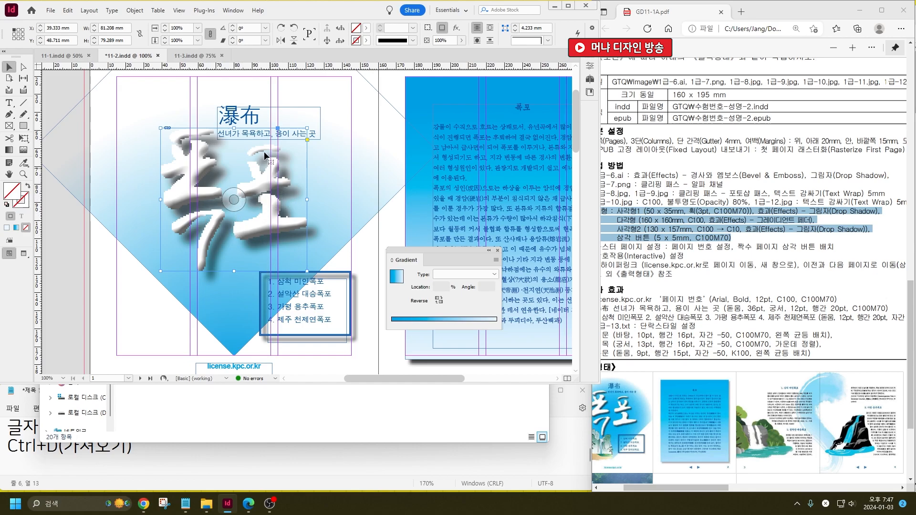
Move the 폭포 lettering and the 瀑布 title frame together upward and slightly right on page 1.
{"action": "left_click", "coordinate": [254, 118], "text": "shift"}
{"action": "left_click_drag", "start_coordinate": [253, 118], "coordinate": [260, 96]}
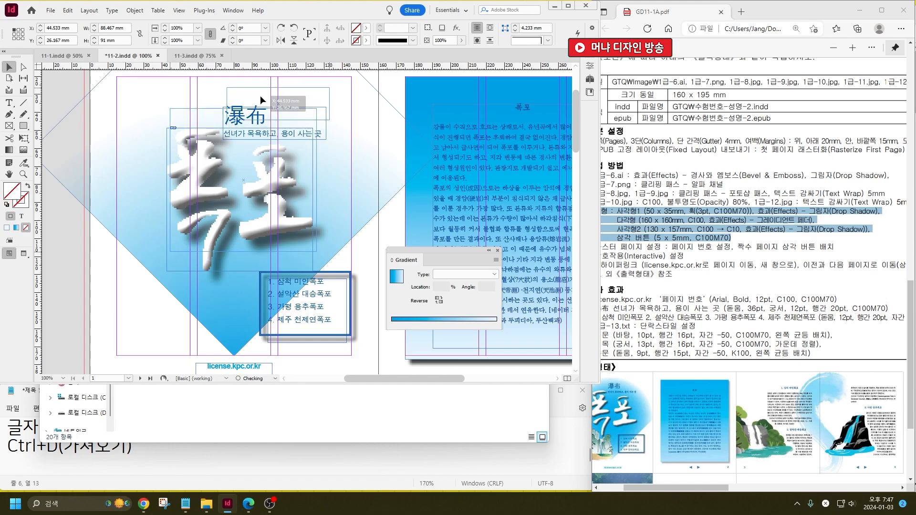
{"action": "left_click", "coordinate": [70, 266]}
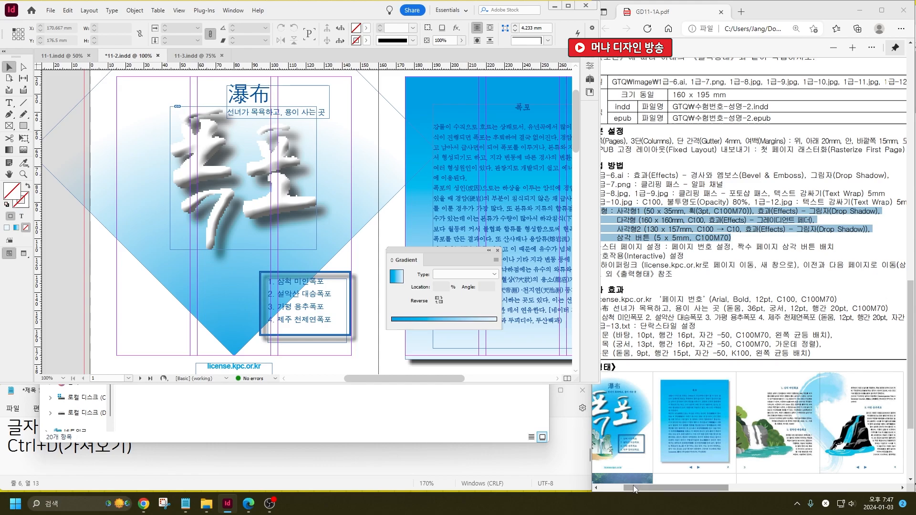
Place the 1급-7사 mountain waterfall image over the lower part of page 1 and compare it with the exam's output sample.
{"action": "left_click_drag", "start_coordinate": [634, 489], "coordinate": [616, 487]}
{"action": "left_click", "coordinate": [117, 331]}
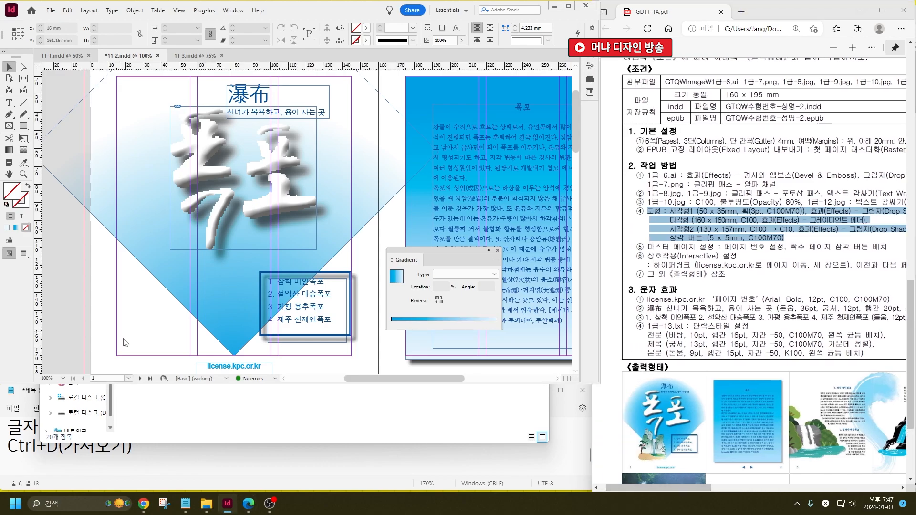
{"action": "key", "text": "ctrl+d"}
{"action": "left_click", "coordinate": [462, 210]}
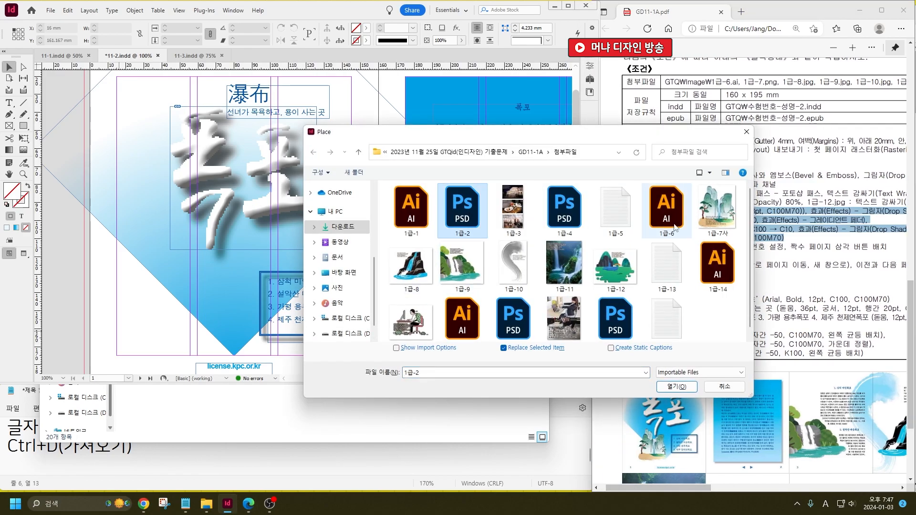
{"action": "double_click", "coordinate": [717, 208]}
{"action": "left_click", "coordinate": [74, 231]}
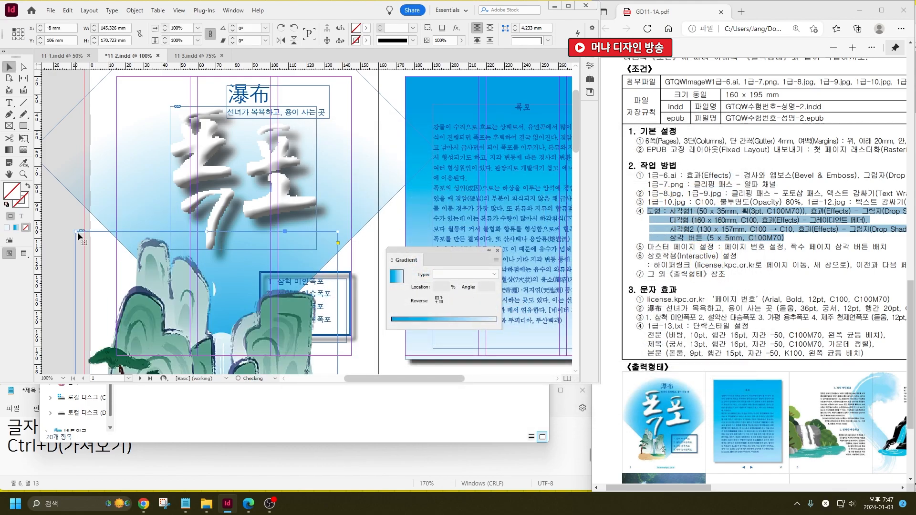
{"action": "scroll", "coordinate": [205, 296], "scroll_direction": "down", "scroll_amount": 5}
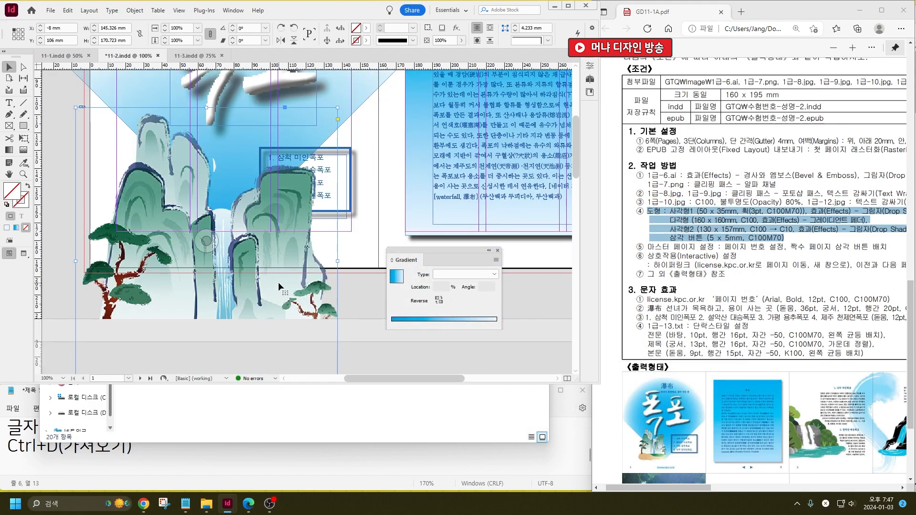
{"action": "scroll", "coordinate": [278, 283], "scroll_direction": "up", "scroll_amount": 1}
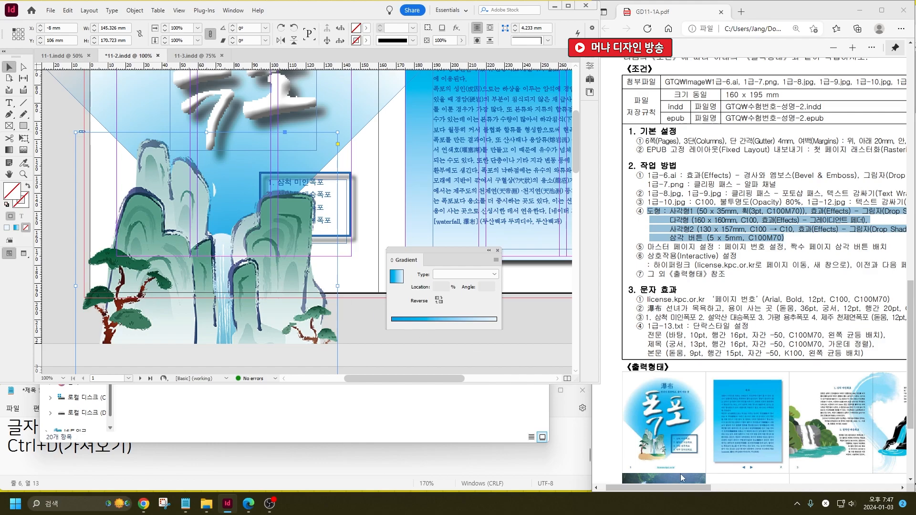
{"action": "left_click_drag", "start_coordinate": [683, 490], "coordinate": [694, 492]}
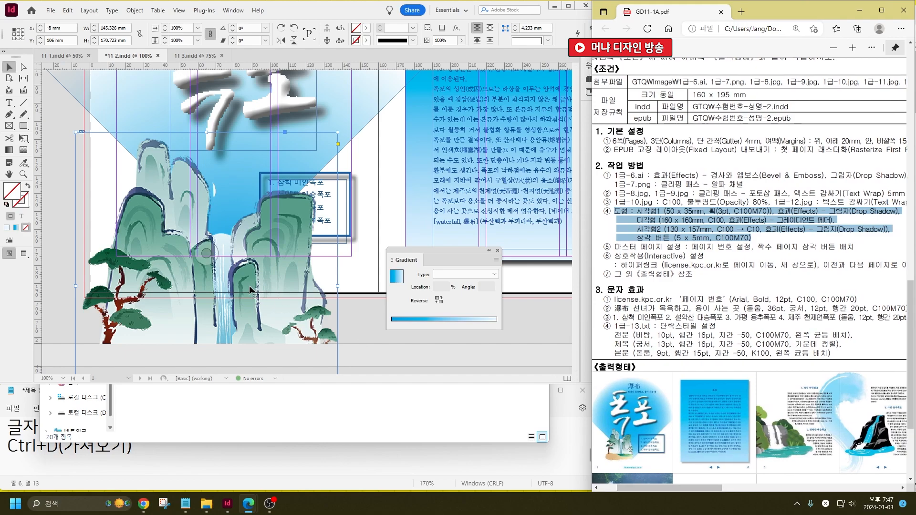
Scale the mountain waterfall image to about 79 × 93 mm and position it in the lower left of page 1.
{"action": "left_click_drag", "start_coordinate": [273, 270], "coordinate": [297, 200]}
{"action": "left_click_drag", "start_coordinate": [292, 275], "coordinate": [286, 235]}
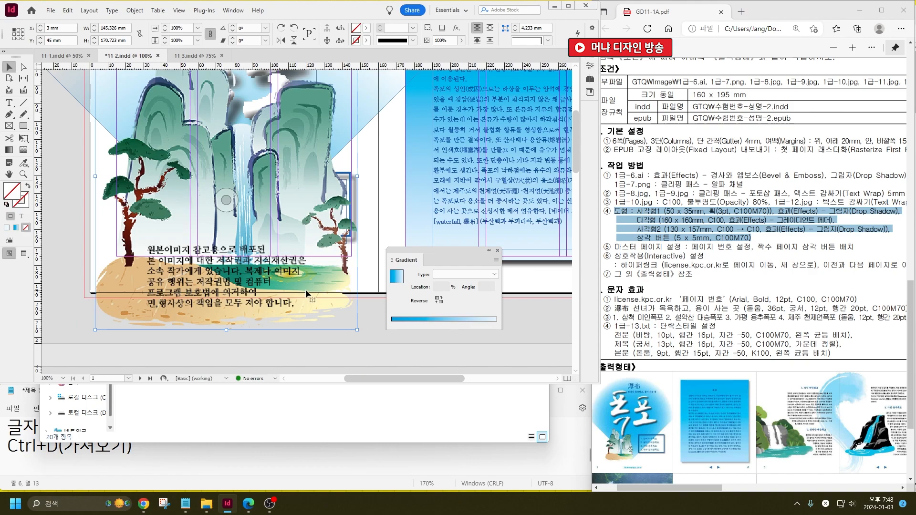
{"action": "scroll", "coordinate": [305, 289], "scroll_direction": "up", "scroll_amount": 3}
{"action": "left_click_drag", "start_coordinate": [357, 121], "coordinate": [238, 261]}
{"action": "left_click_drag", "start_coordinate": [193, 344], "coordinate": [215, 286]}
{"action": "left_click", "coordinate": [51, 262]}
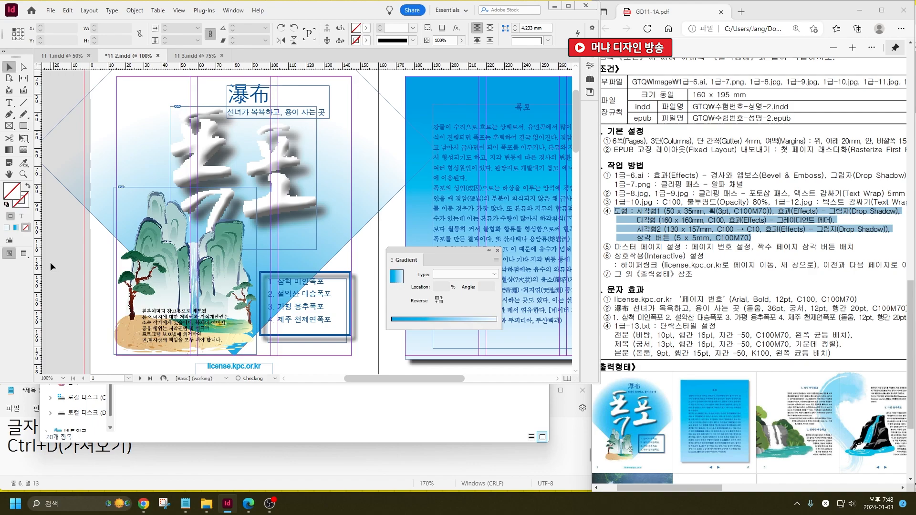
{"action": "key", "text": "ctrl+d"}
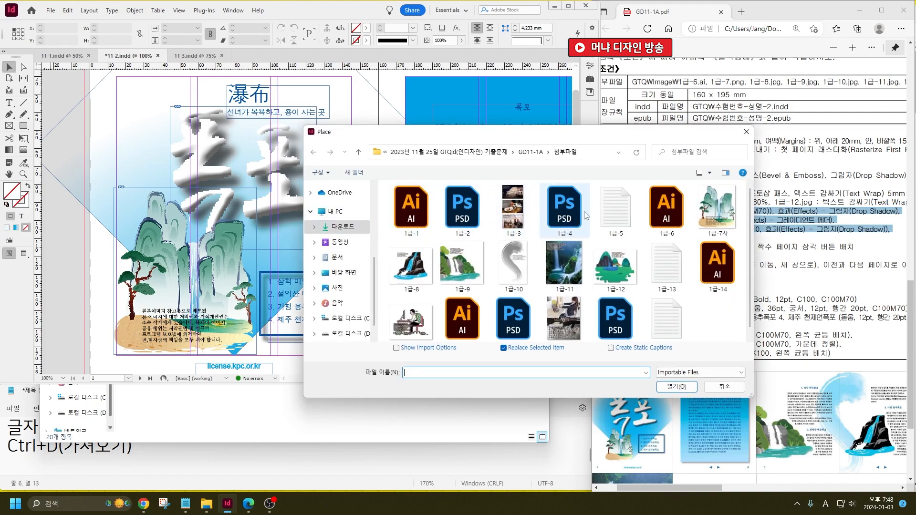
{"action": "left_click", "coordinate": [723, 387]}
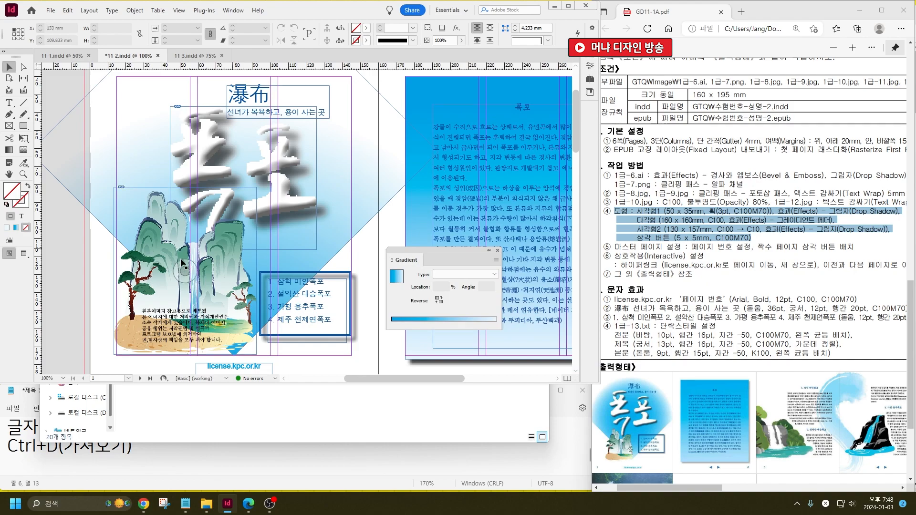
Reduce the mountain waterfall image to about 71 × 83 mm and position it beside the waterfall list box on page 1.
{"action": "left_click_drag", "start_coordinate": [139, 271], "coordinate": [144, 272]}
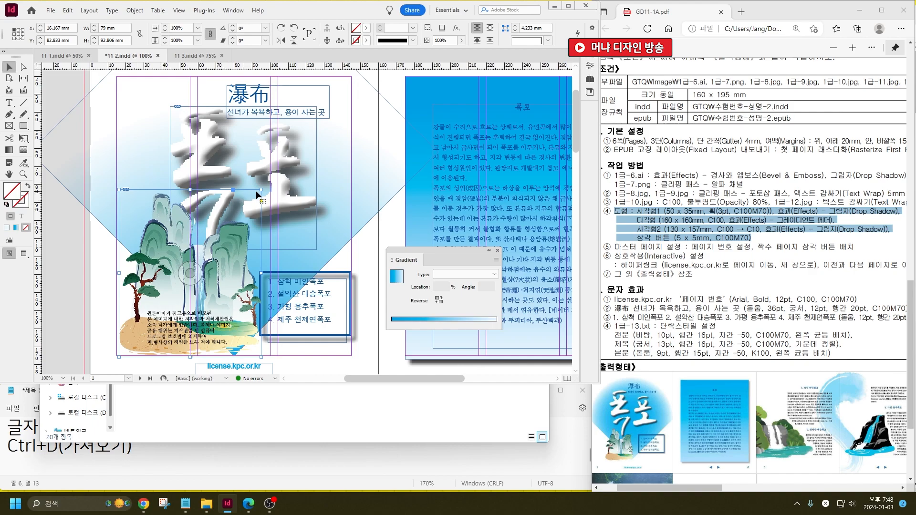
{"action": "left_click_drag", "start_coordinate": [256, 193], "coordinate": [246, 207]}
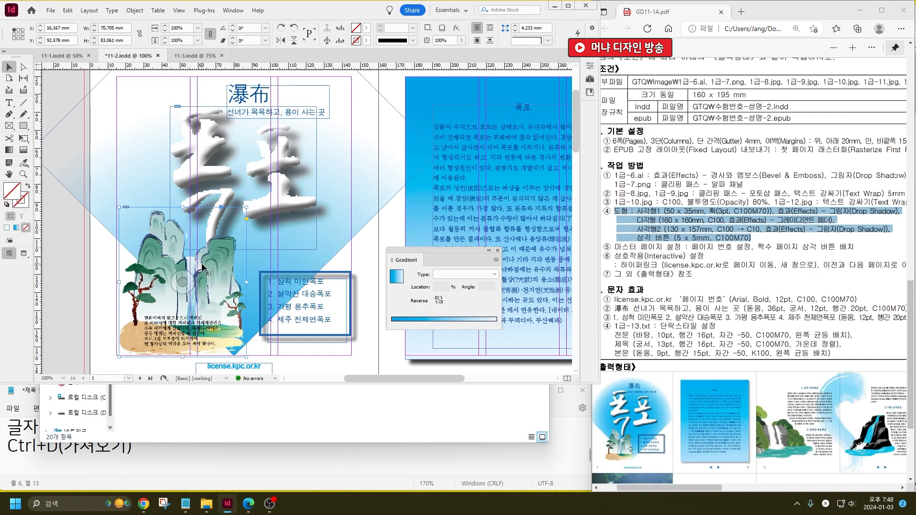
{"action": "left_click_drag", "start_coordinate": [202, 266], "coordinate": [220, 272]}
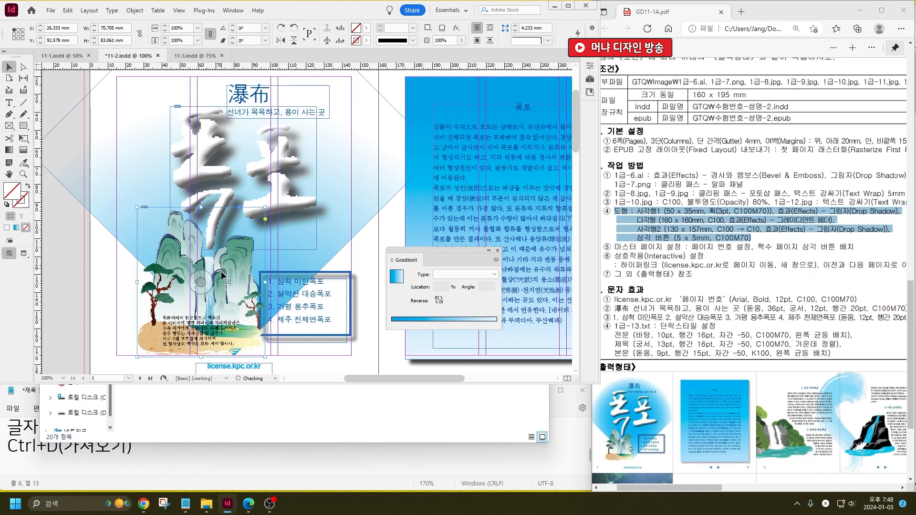
{"action": "left_click", "coordinate": [85, 319]}
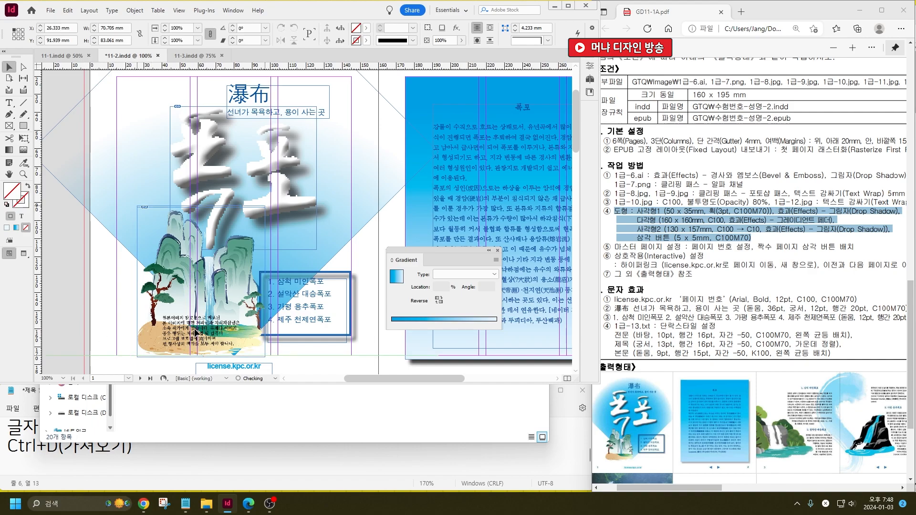
{"action": "left_click", "coordinate": [254, 350]}
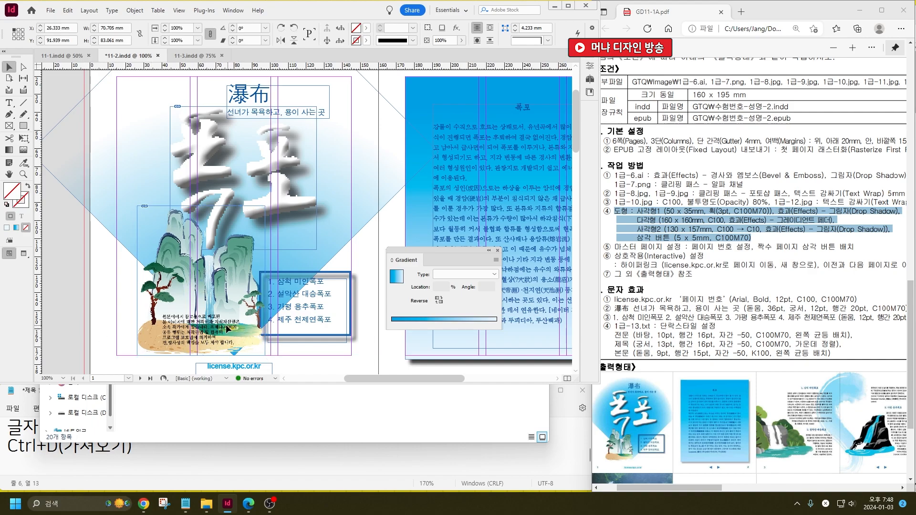
{"action": "left_click_drag", "start_coordinate": [228, 328], "coordinate": [225, 328]}
Nudge the 폭포 lettering on page 1 slightly to the left.
{"action": "left_click", "coordinate": [314, 306]}
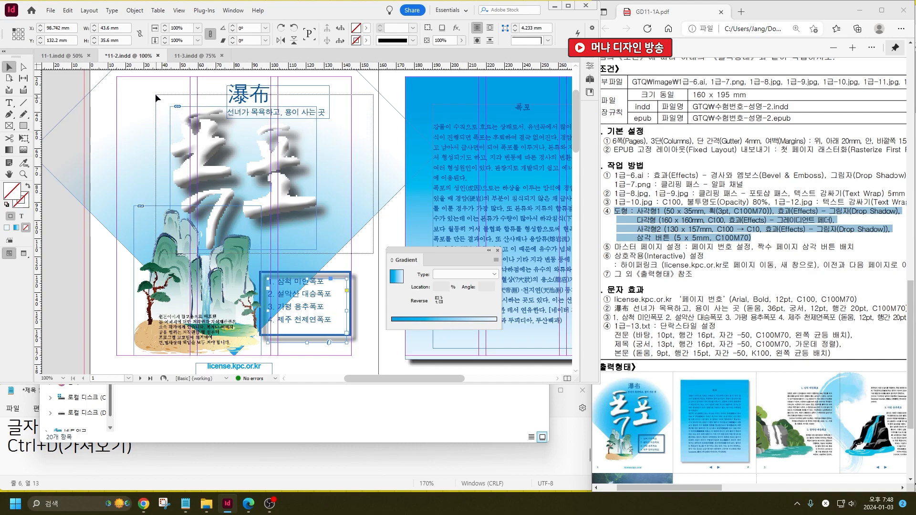
{"action": "left_click", "coordinate": [259, 167]}
{"action": "left_click_drag", "start_coordinate": [268, 168], "coordinate": [259, 168]}
{"action": "left_click", "coordinate": [66, 265]}
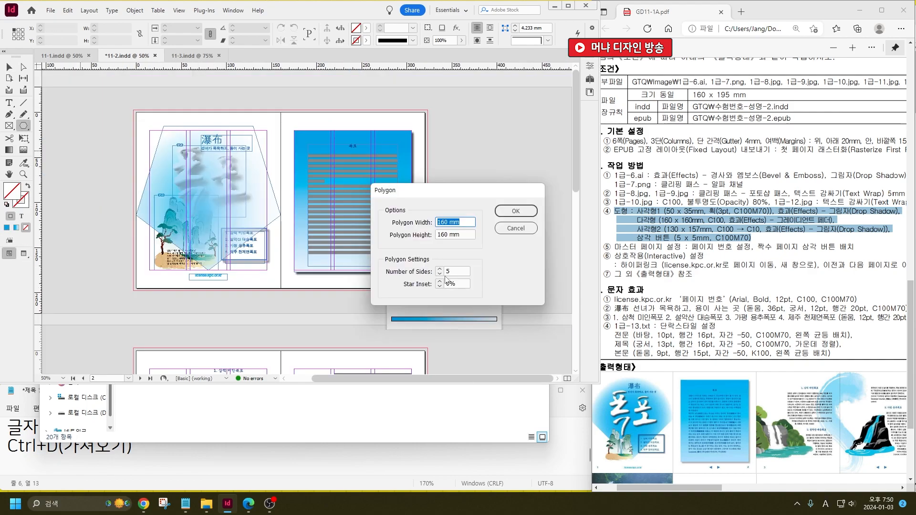
Create a six-sided polygon of 160 × 160 mm and move it down over the lower left of page 1.
{"action": "key", "text": "Tab"}
{"action": "key", "text": "Tab"}
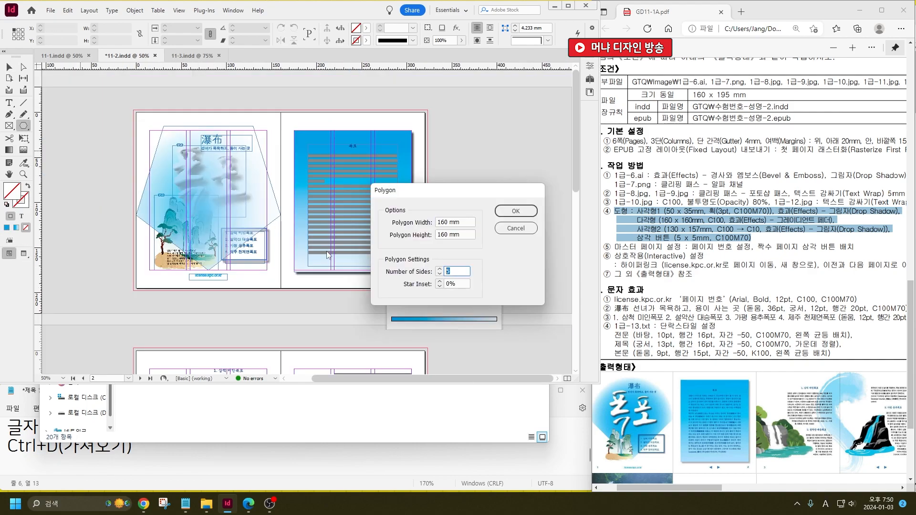
{"action": "type", "text": "6"}
{"action": "key", "text": "Return"}
{"action": "left_click", "coordinate": [10, 68]}
{"action": "left_click_drag", "start_coordinate": [229, 149], "coordinate": [191, 291]}
Fill the hexagon with solid cyan and apply a radial Gradient Feather effect to it.
{"action": "left_click", "coordinate": [20, 229]}
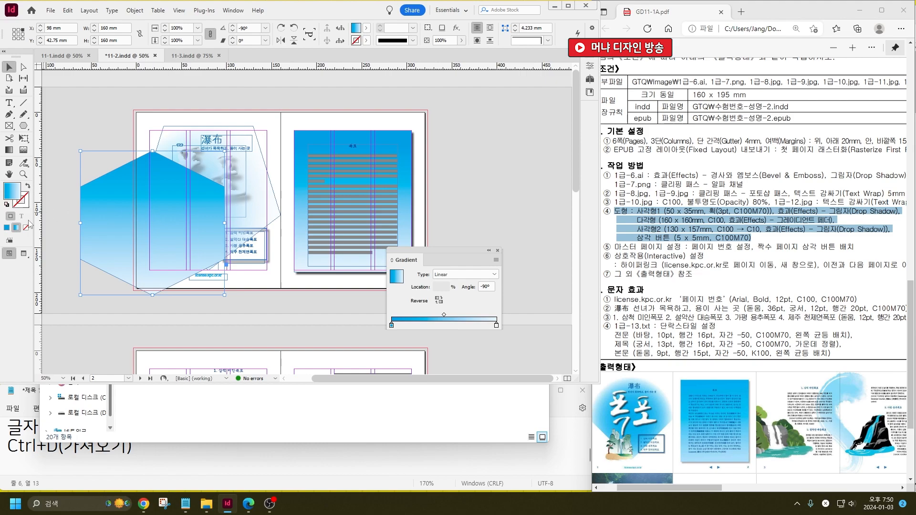
{"action": "left_click", "coordinate": [6, 228]}
{"action": "right_click", "coordinate": [159, 205]}
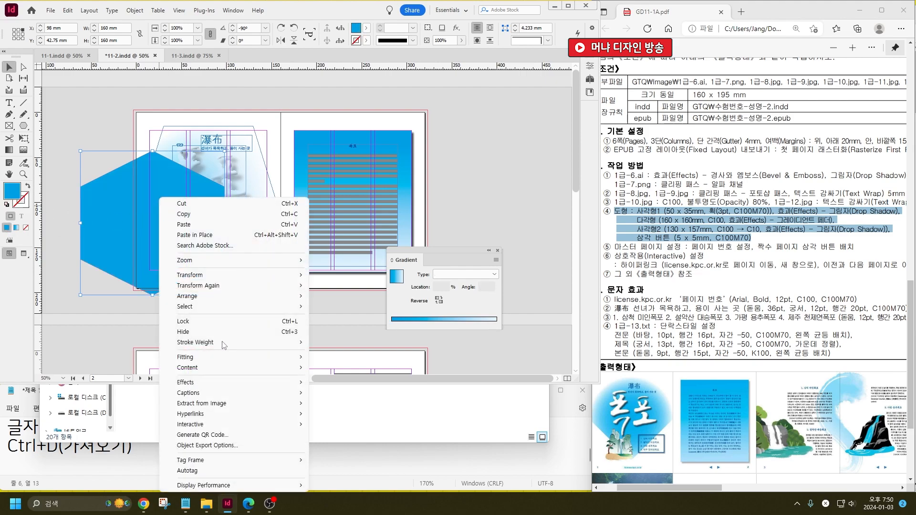
{"action": "mouse_move", "coordinate": [231, 385]}
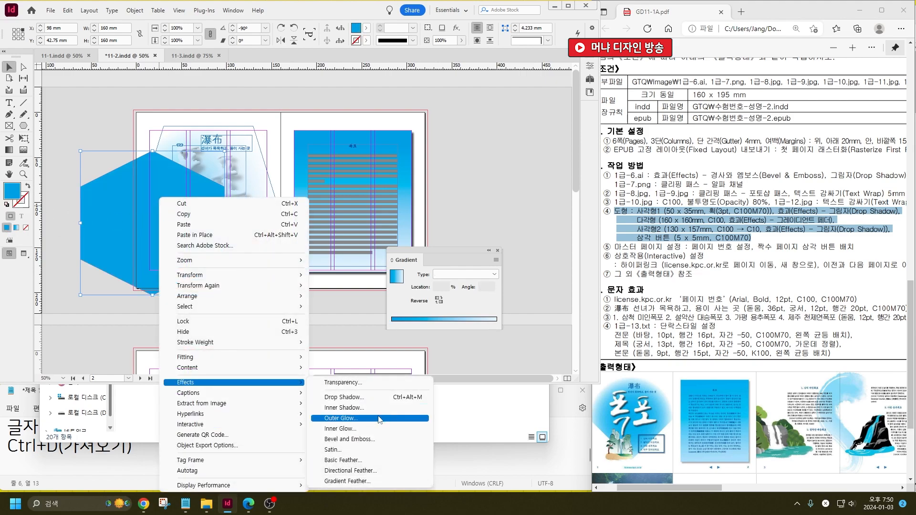
{"action": "left_click", "coordinate": [365, 478]}
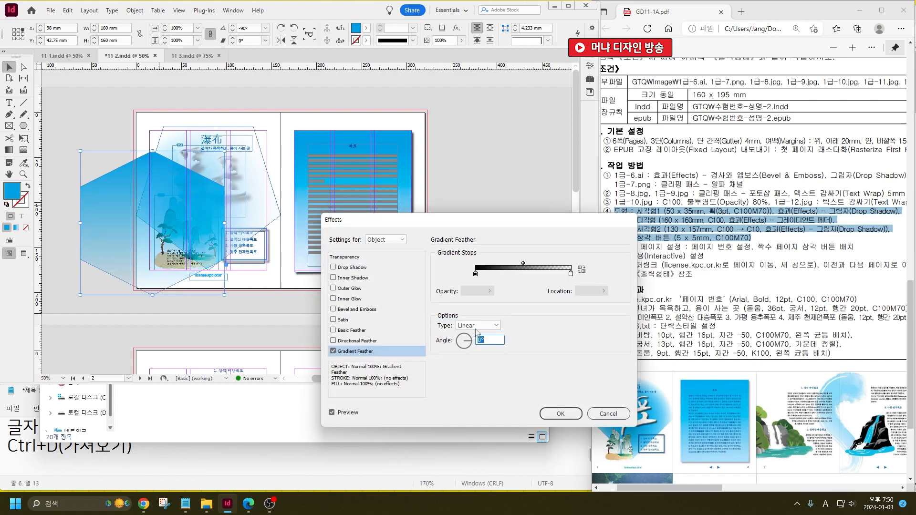
{"action": "left_click", "coordinate": [476, 329]}
{"action": "left_click", "coordinate": [471, 339]}
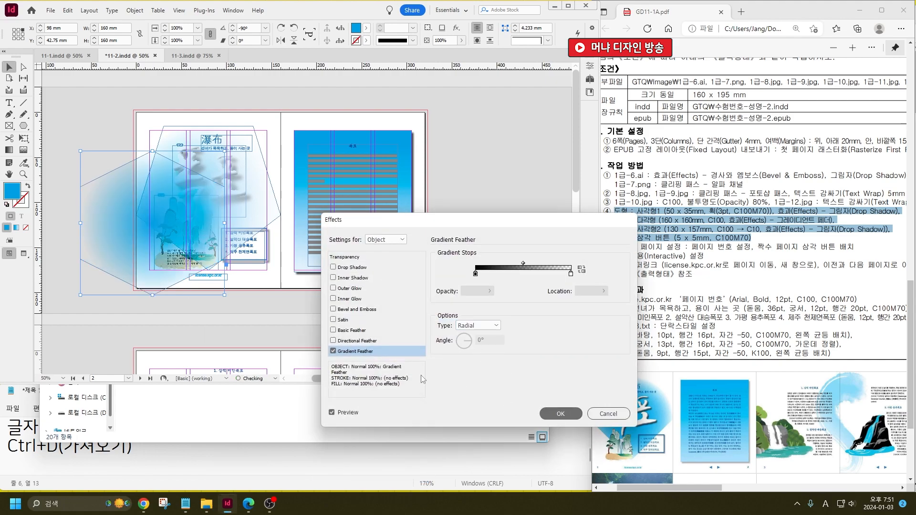
{"action": "key", "text": "Return"}
Redirect the hexagon's gradient feather vertically so the colour fades from its bottom point towards the top.
{"action": "left_click", "coordinate": [23, 150]}
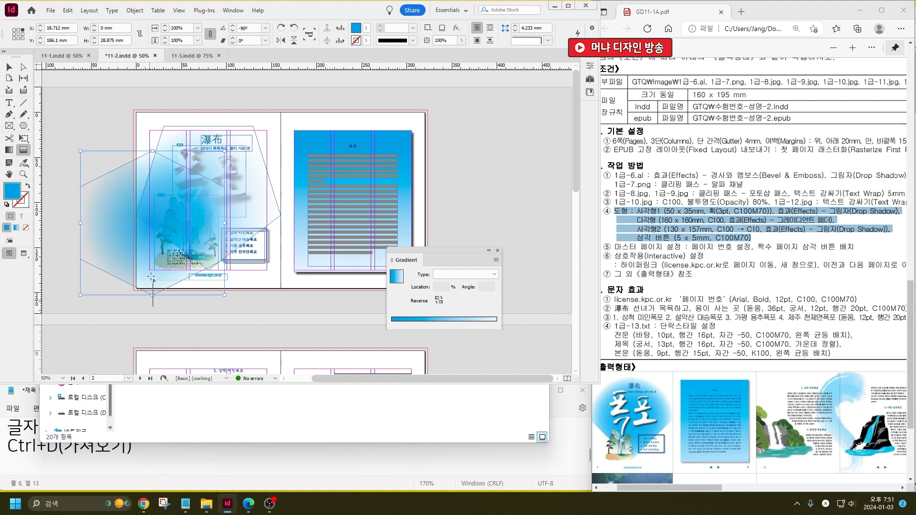
{"action": "left_click_drag", "start_coordinate": [149, 294], "coordinate": [158, 191]}
{"action": "left_click_drag", "start_coordinate": [155, 294], "coordinate": [154, 154]}
{"action": "left_click_drag", "start_coordinate": [151, 292], "coordinate": [152, 173]}
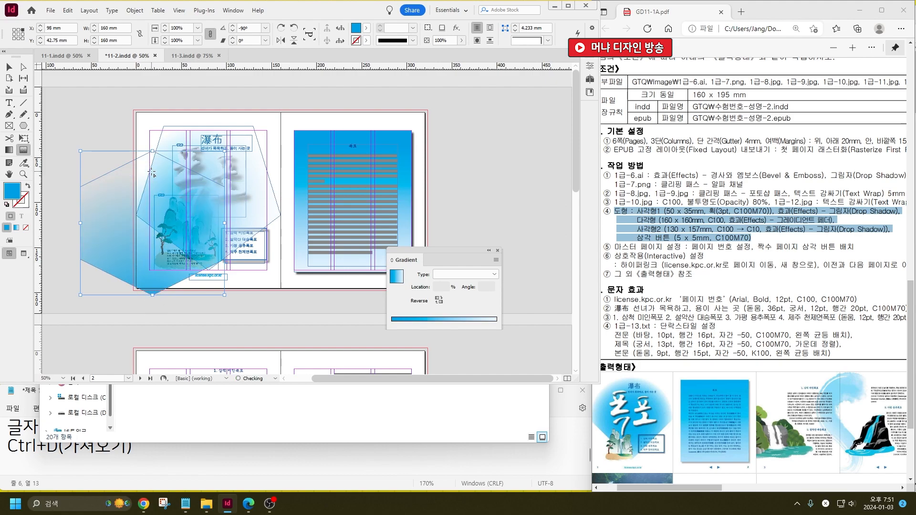
Delete the old pentagon on page 1, move the feathered hexagon into its place and send it to the back.
{"action": "key", "text": "v"}
{"action": "left_click", "coordinate": [259, 134]}
{"action": "left_click", "coordinate": [237, 151]}
{"action": "key", "text": "Delete"}
{"action": "left_click_drag", "start_coordinate": [131, 203], "coordinate": [160, 168]}
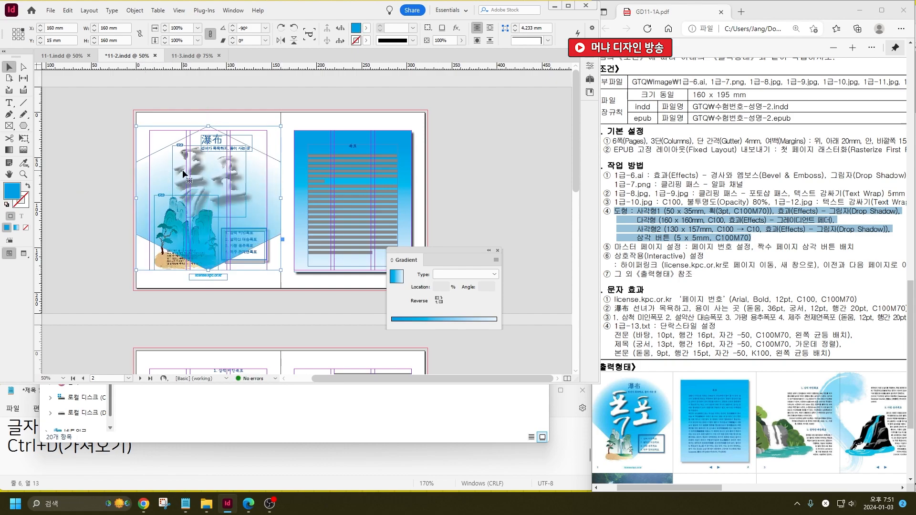
{"action": "key", "text": "ctrl+shift+["}
Preview the first spread without guides and frame edges, and return to the normal view.
{"action": "left_click", "coordinate": [67, 234]}
{"action": "left_click", "coordinate": [25, 228]}
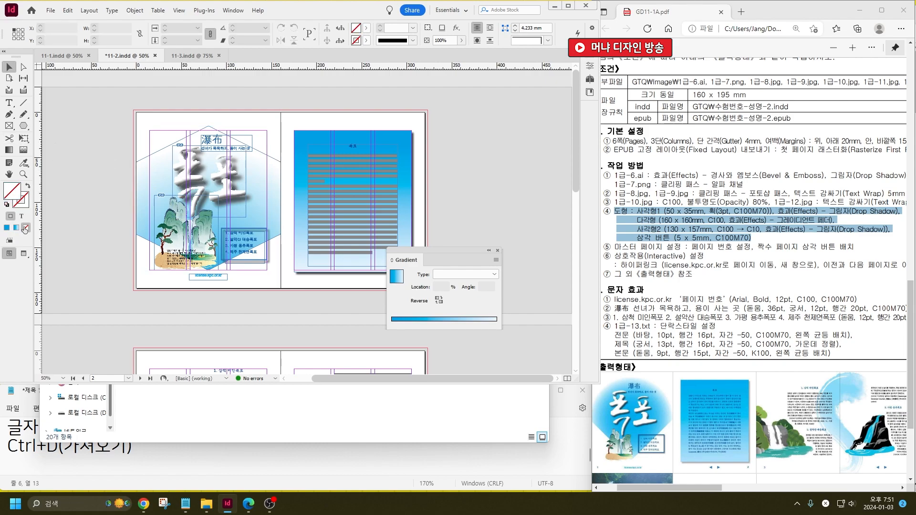
{"action": "left_click", "coordinate": [23, 255]}
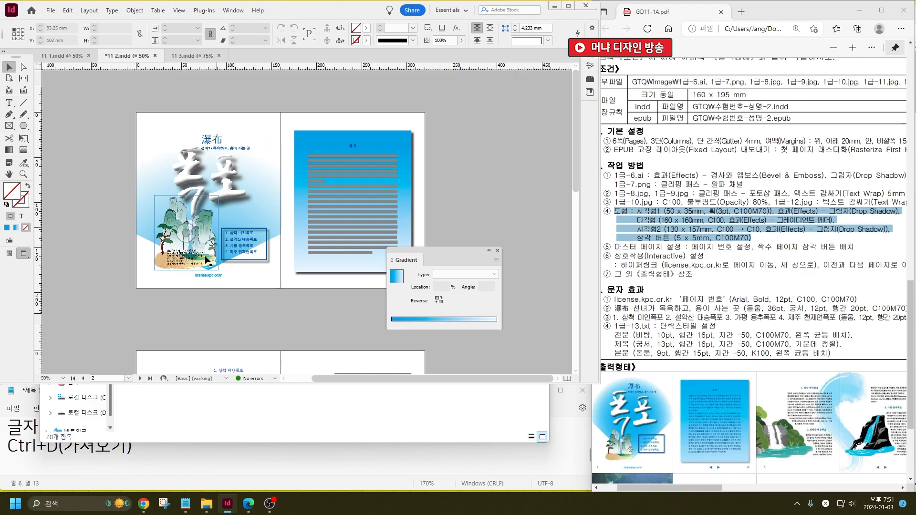
{"action": "left_click", "coordinate": [9, 253]}
Load the images 1급-8, 1급-9, 1급-10, 1급-11 and 1급-12 for placing in the document.
{"action": "scroll", "coordinate": [224, 275], "scroll_direction": "down", "scroll_amount": 5}
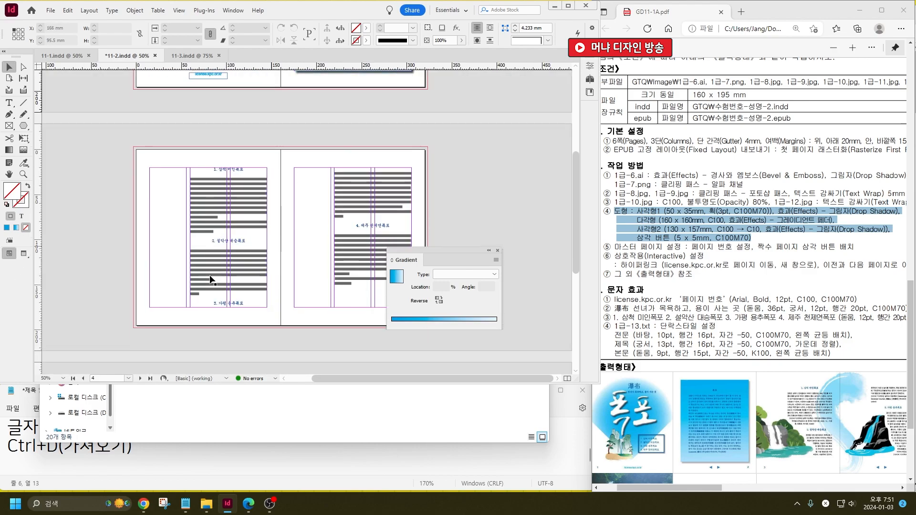
{"action": "key", "text": "ctrl+d"}
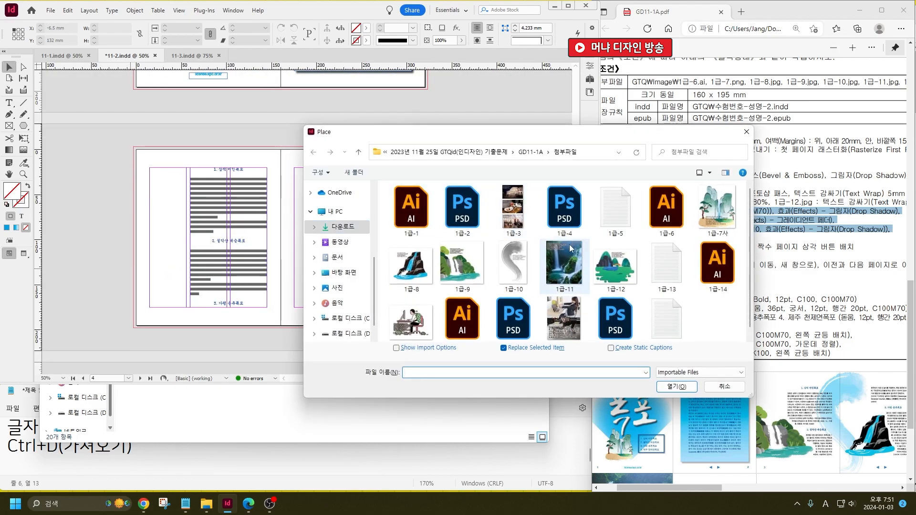
{"action": "left_click", "coordinate": [405, 290]}
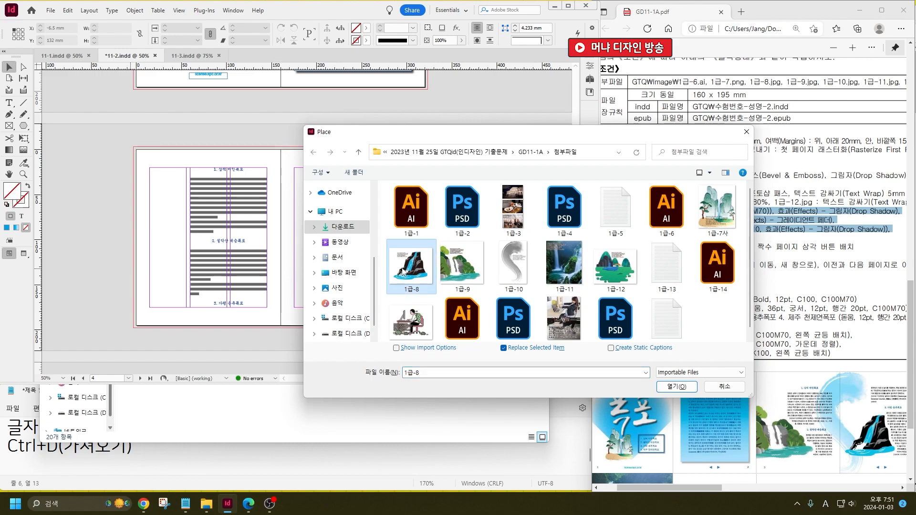
{"action": "left_click", "coordinate": [455, 264], "text": "ctrl"}
{"action": "left_click", "coordinate": [521, 273], "text": "ctrl"}
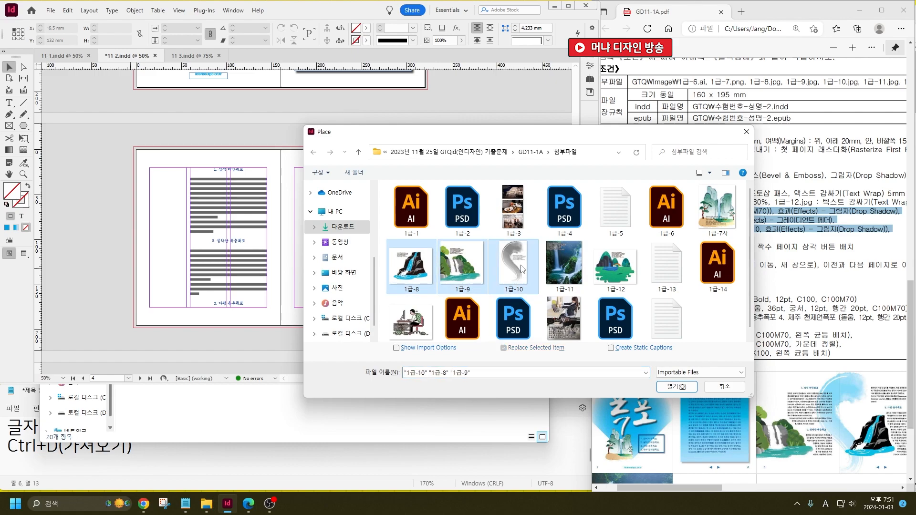
{"action": "left_click", "coordinate": [568, 278], "text": "ctrl"}
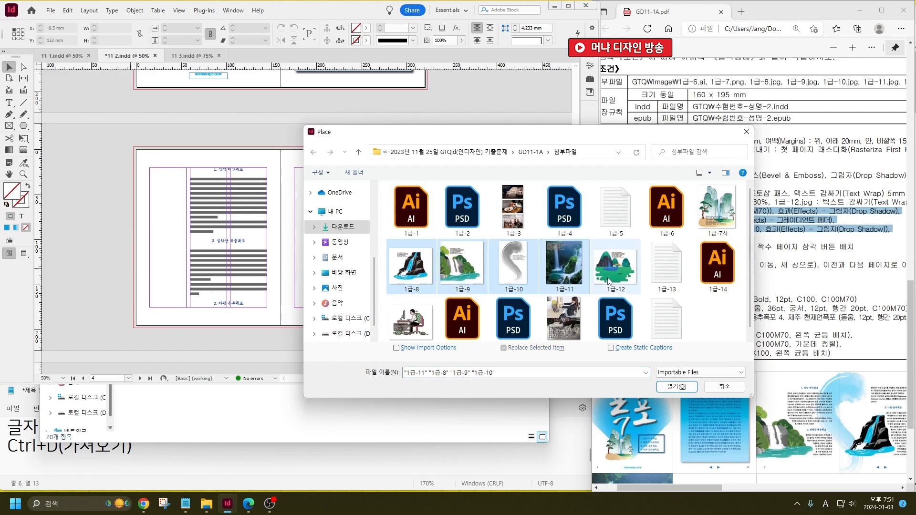
{"action": "left_click", "coordinate": [677, 387]}
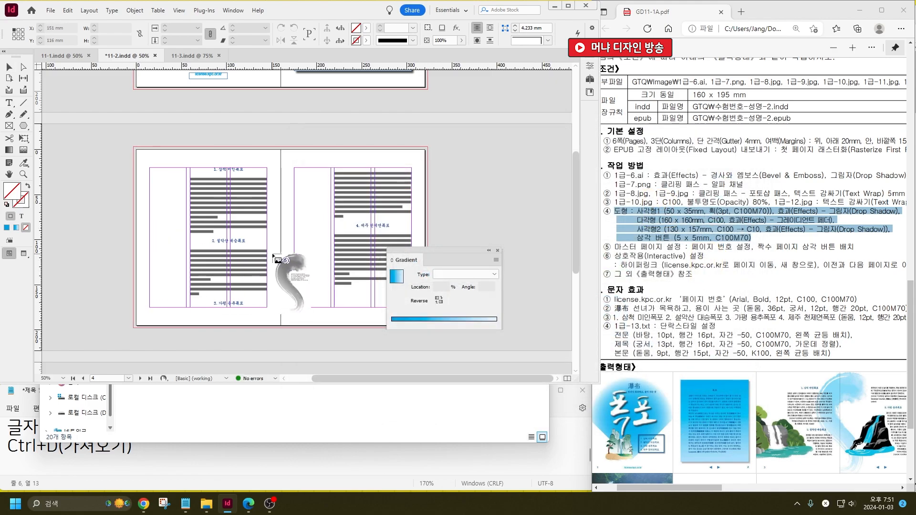
Place the 1급-10 brush stroke image on page 4 and the 1급-11 waterfall photo on page 5.
{"action": "left_click", "coordinate": [269, 182]}
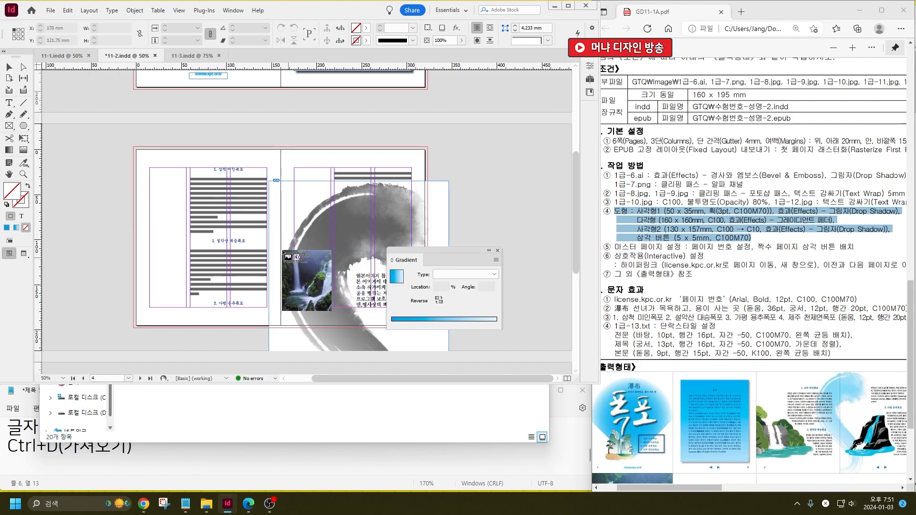
{"action": "scroll", "coordinate": [138, 291], "scroll_direction": "down", "scroll_amount": 5}
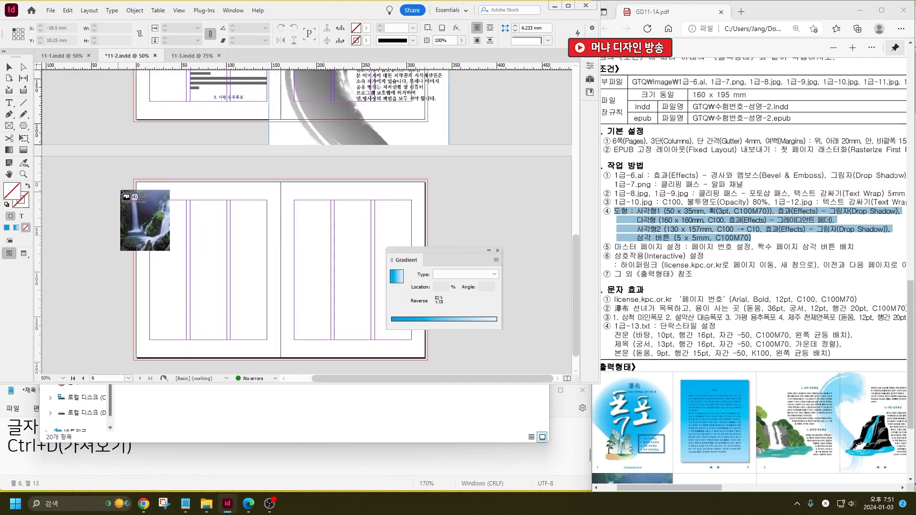
{"action": "left_click", "coordinate": [121, 192]}
Place the 1급-12 mountain and 1급-9 waterfall images on page 3 and the 1급-8 waterfall image on page 4.
{"action": "scroll", "coordinate": [105, 229], "scroll_direction": "up", "scroll_amount": 3}
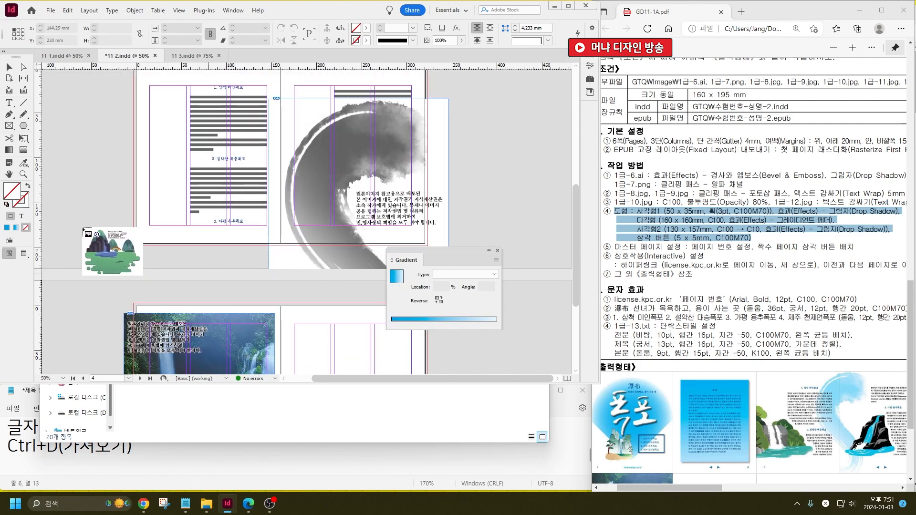
{"action": "left_click", "coordinate": [85, 154]}
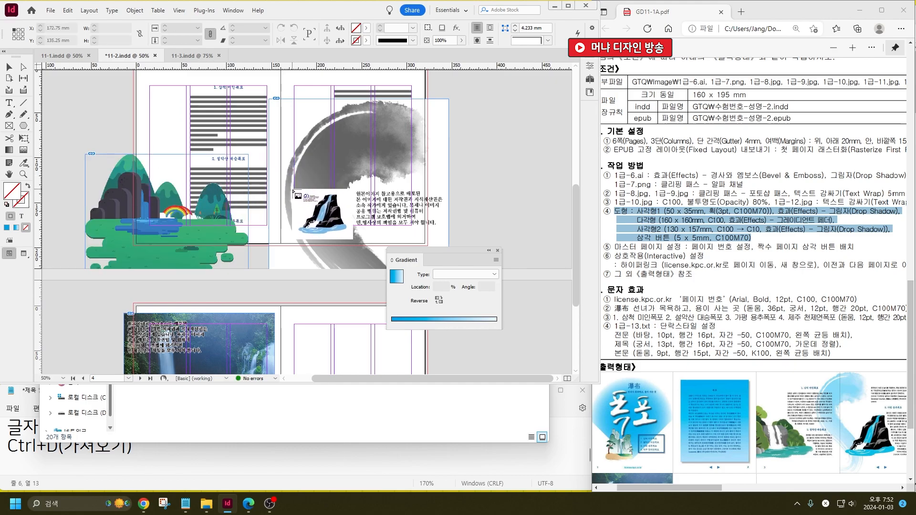
{"action": "left_click", "coordinate": [294, 173]}
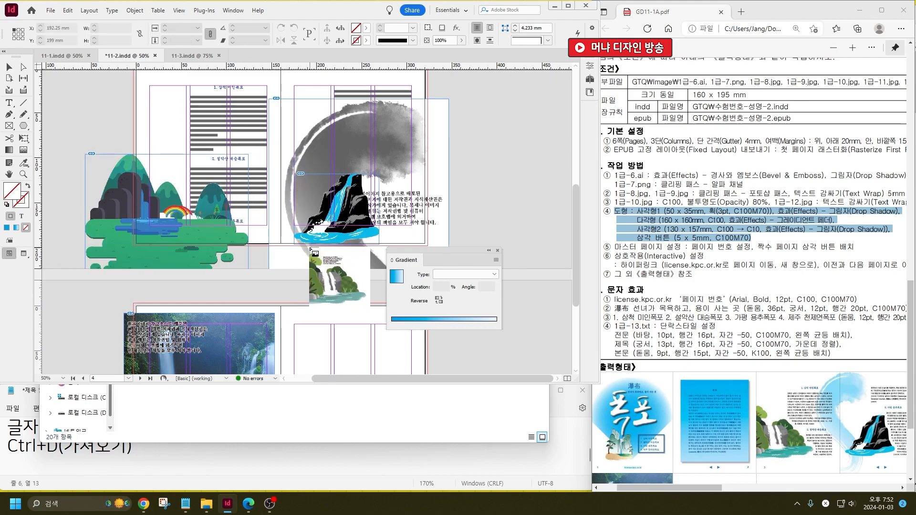
{"action": "scroll", "coordinate": [311, 248], "scroll_direction": "down", "scroll_amount": 3}
{"action": "scroll", "coordinate": [310, 248], "scroll_direction": "up", "scroll_amount": 3}
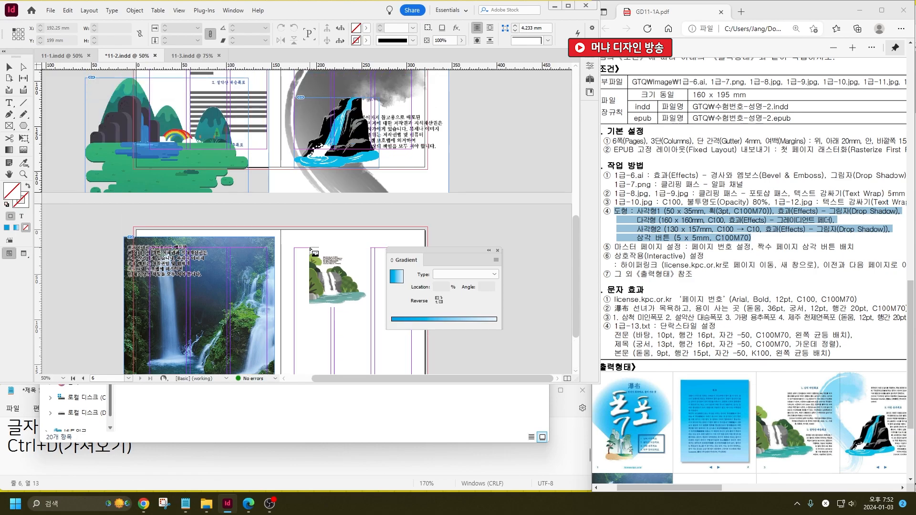
{"action": "left_click", "coordinate": [95, 91]}
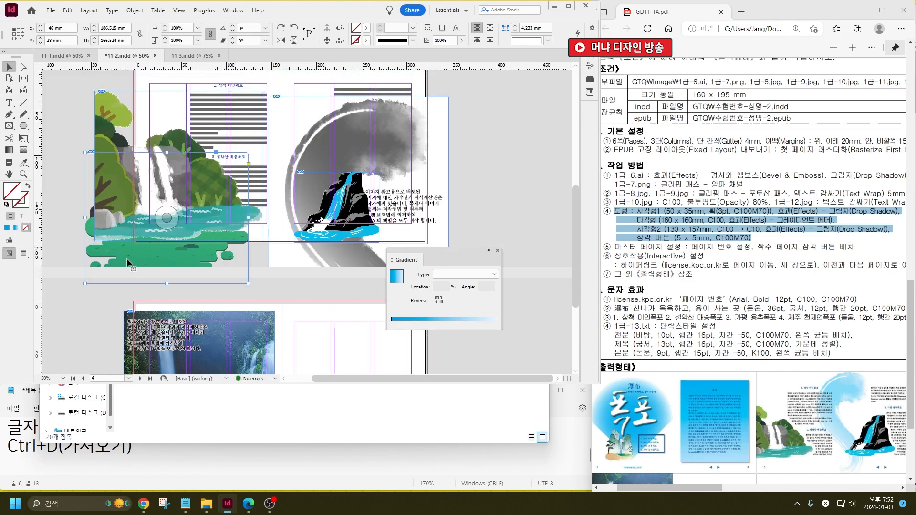
Undo the last placement of the 1급-9 waterfall image and place it again on page 3.
{"action": "key", "text": "ctrl+z"}
{"action": "scroll", "coordinate": [286, 268], "scroll_direction": "down", "scroll_amount": 3}
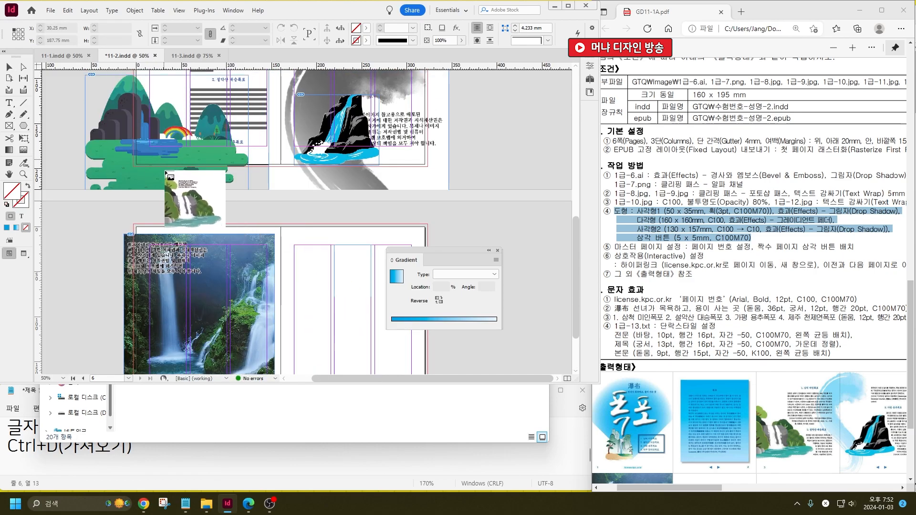
{"action": "left_click", "coordinate": [171, 185]}
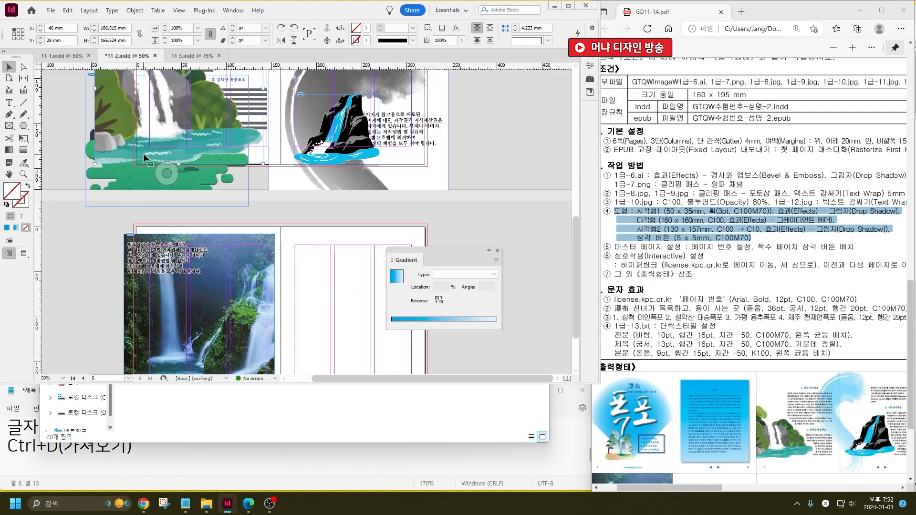
Move the 1급-12 green mountain image from page 3 to page 6, following the sample layout in the PDF.
{"action": "left_click", "coordinate": [122, 170]}
{"action": "scroll", "coordinate": [833, 411], "scroll_direction": "down", "scroll_amount": 2}
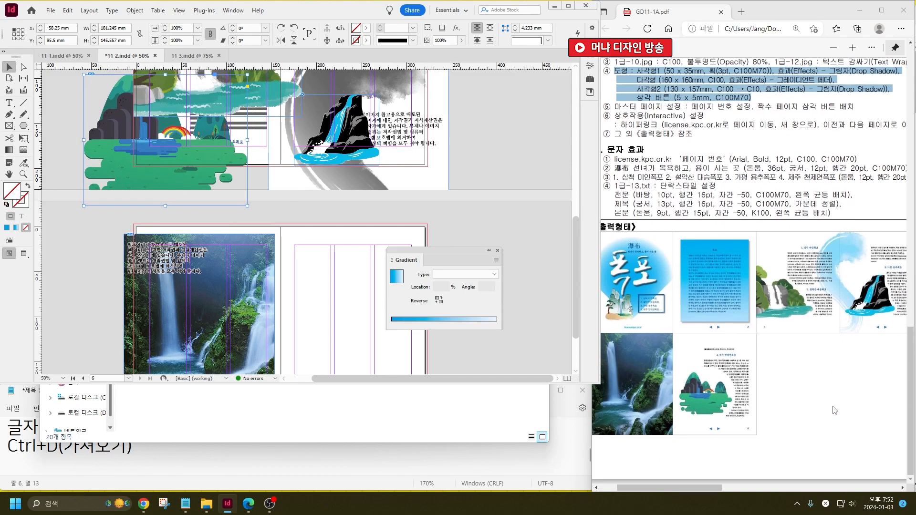
{"action": "scroll", "coordinate": [834, 410], "scroll_direction": "up", "scroll_amount": 1}
{"action": "left_click_drag", "start_coordinate": [173, 163], "coordinate": [343, 338]}
{"action": "scroll", "coordinate": [342, 339], "scroll_direction": "up", "scroll_amount": 4}
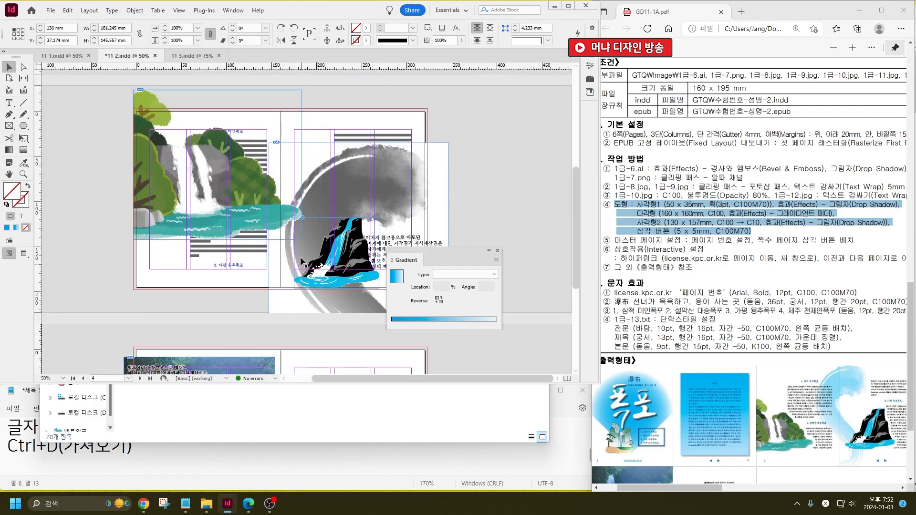
{"action": "scroll", "coordinate": [738, 380], "scroll_direction": "down", "scroll_amount": 2}
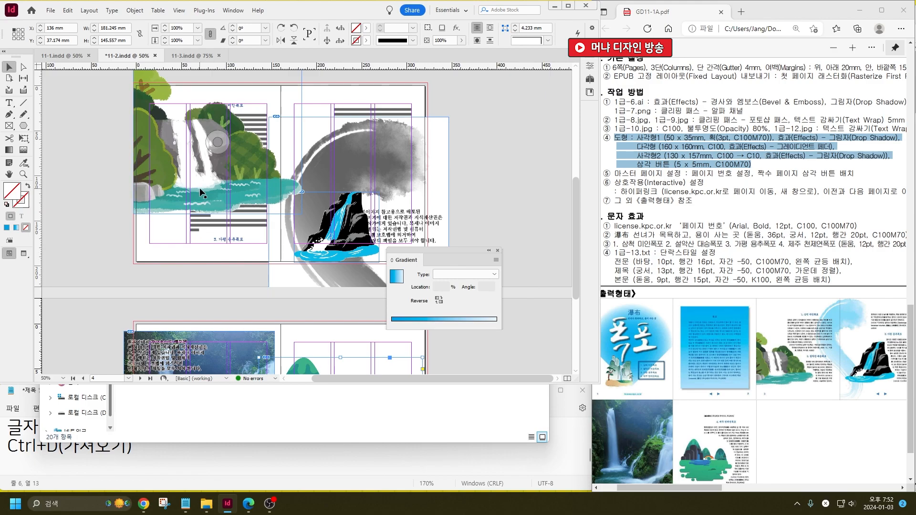
{"action": "left_click", "coordinate": [535, 188]}
{"action": "left_click", "coordinate": [157, 206]}
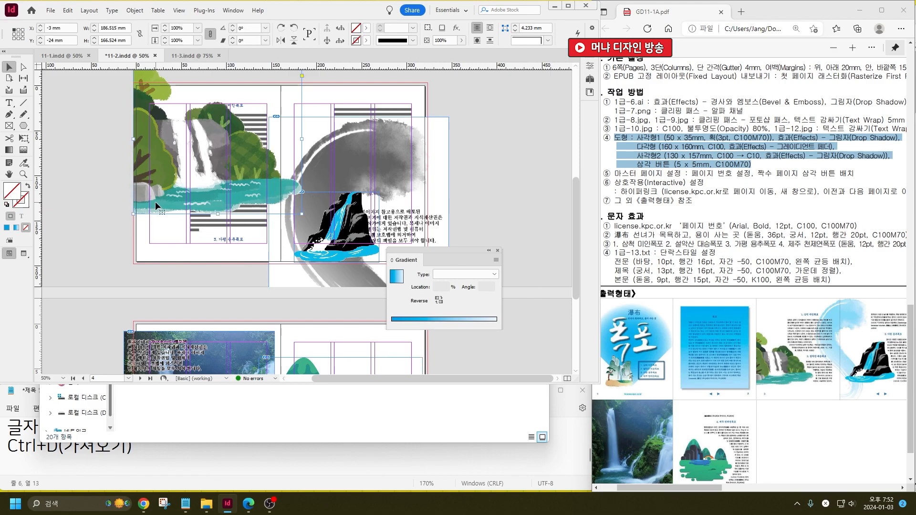
{"action": "key", "text": "ctrl+d"}
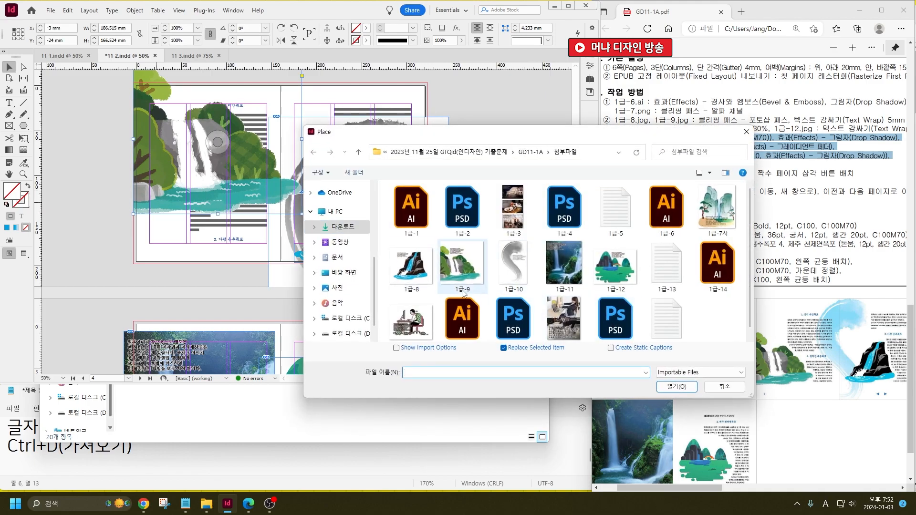
{"action": "double_click", "coordinate": [408, 272]}
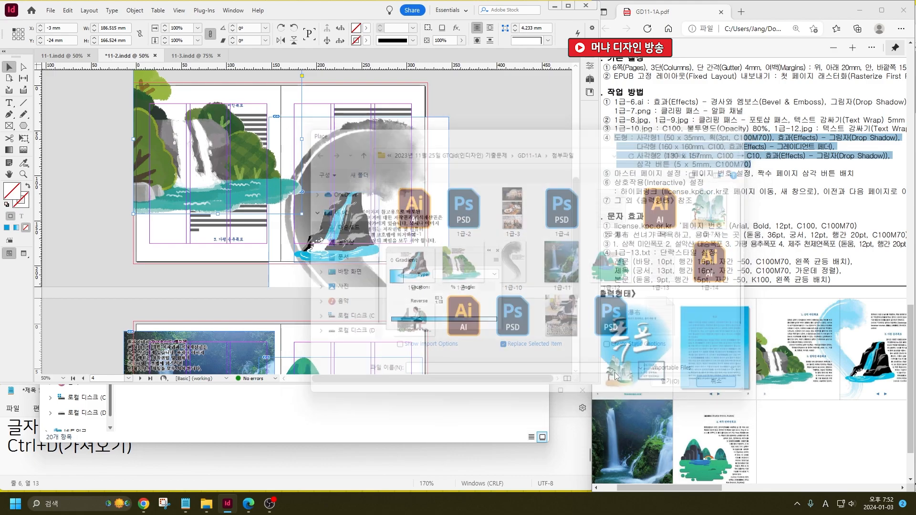
{"action": "left_click", "coordinate": [171, 199]}
{"action": "left_click", "coordinate": [134, 10]}
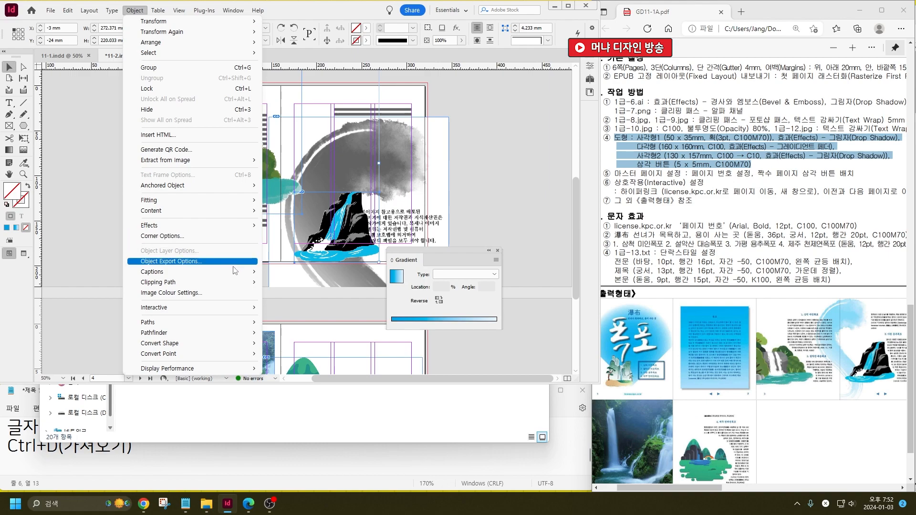
{"action": "mouse_move", "coordinate": [239, 282]}
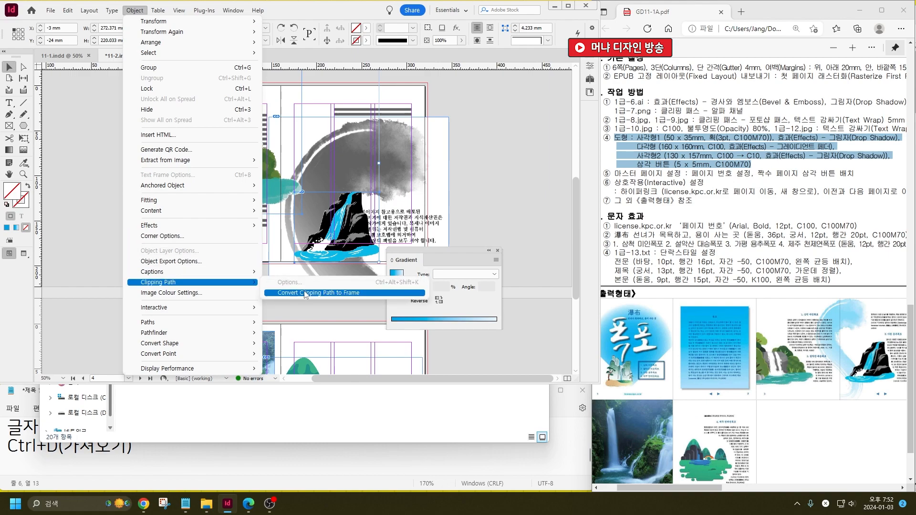
{"action": "left_click", "coordinate": [93, 193]}
Move the 1급-9 waterfall image to about X -33.6 mm, Y 8.5 mm and check its clipping path options.
{"action": "left_click", "coordinate": [161, 167]}
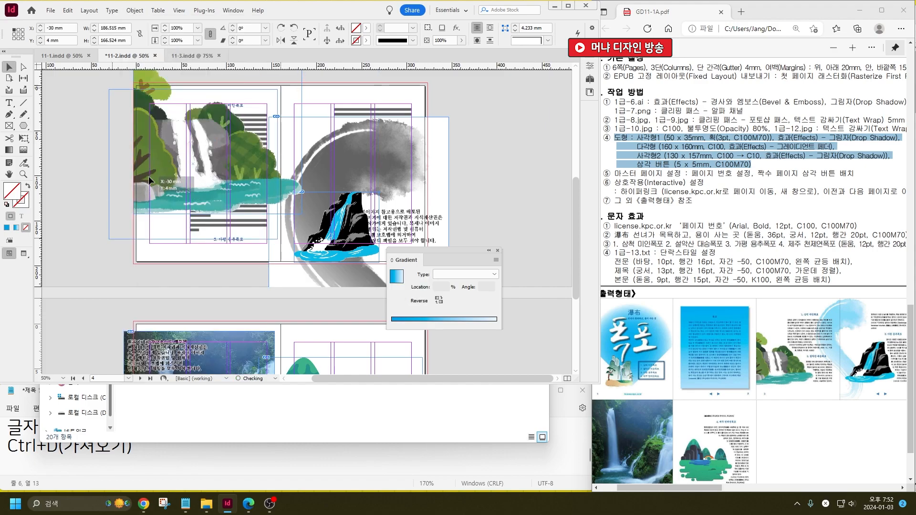
{"action": "left_click_drag", "start_coordinate": [162, 166], "coordinate": [134, 196]}
{"action": "left_click", "coordinate": [135, 10]}
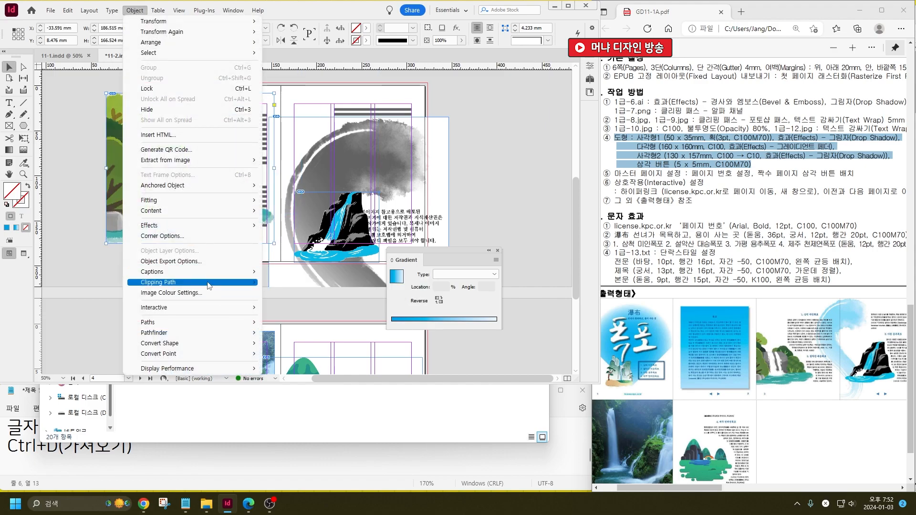
{"action": "left_click", "coordinate": [331, 283]}
{"action": "left_click", "coordinate": [408, 193]}
{"action": "left_click", "coordinate": [408, 193]}
{"action": "left_click", "coordinate": [557, 183]}
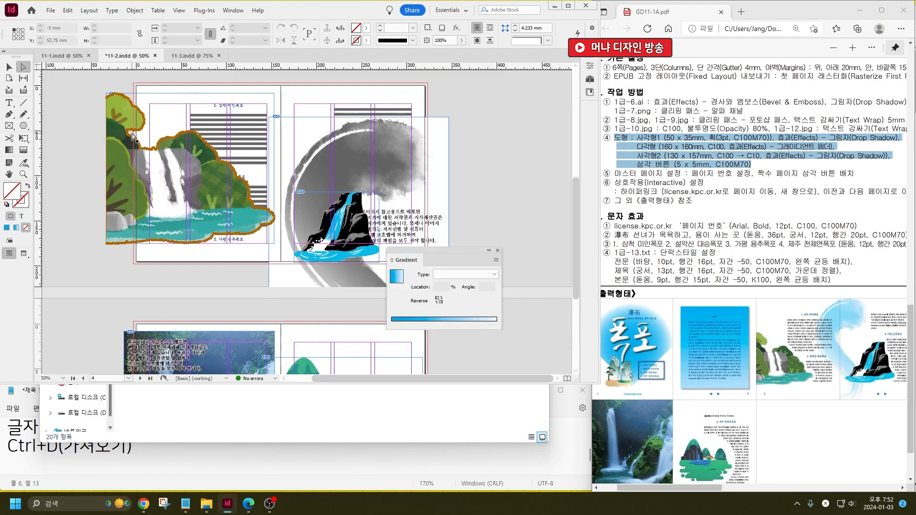
Shift the 1급-8 waterfall image about 18 mm to the right on page 4 and deselect it.
{"action": "left_click", "coordinate": [8, 67]}
{"action": "left_click_drag", "start_coordinate": [350, 208], "coordinate": [366, 209]}
{"action": "left_click", "coordinate": [513, 179]}
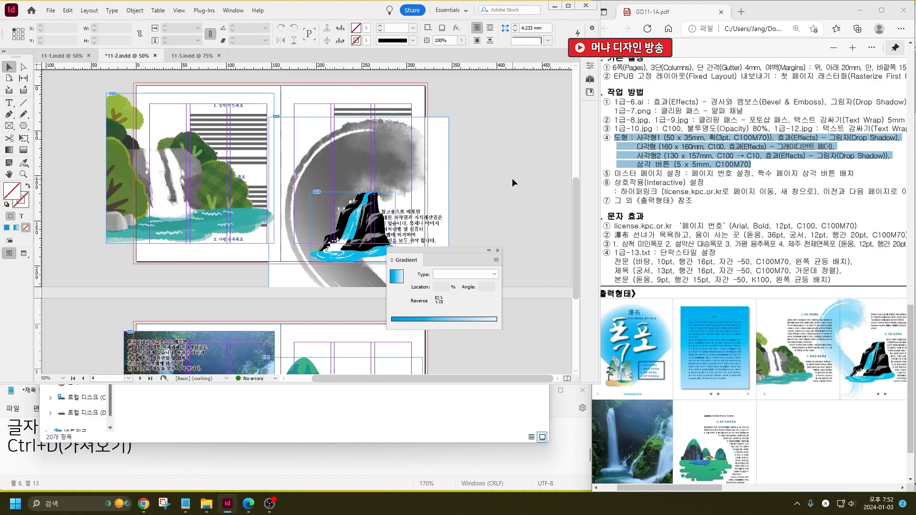
Show the import options for the 1급-10 image and check its Photoshop clipping path and alpha channel settings.
{"action": "key", "text": "ctrl+d"}
{"action": "left_click", "coordinate": [433, 350]}
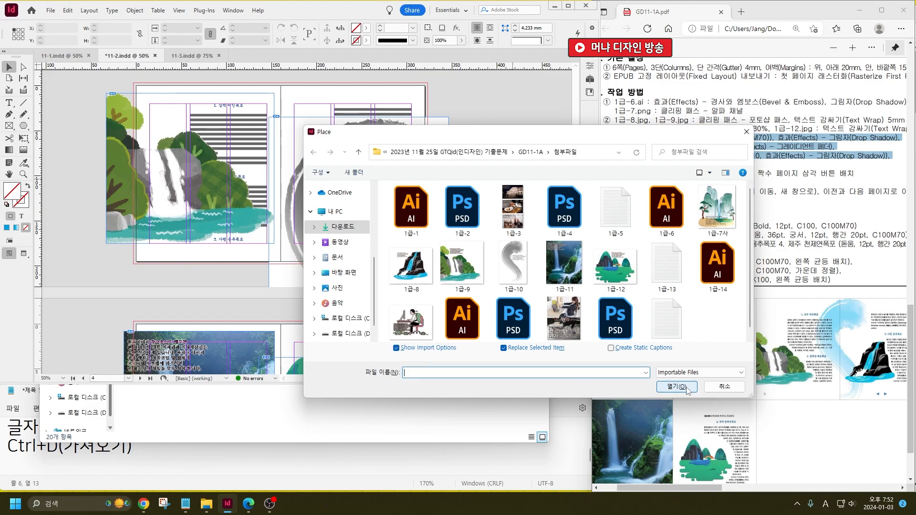
{"action": "left_click", "coordinate": [513, 265]}
{"action": "left_click", "coordinate": [685, 389]}
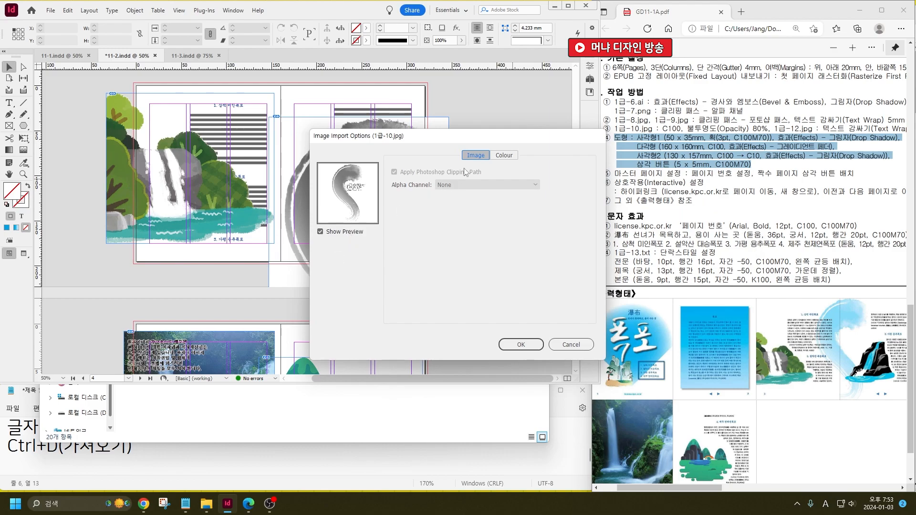
{"action": "left_click", "coordinate": [521, 345]}
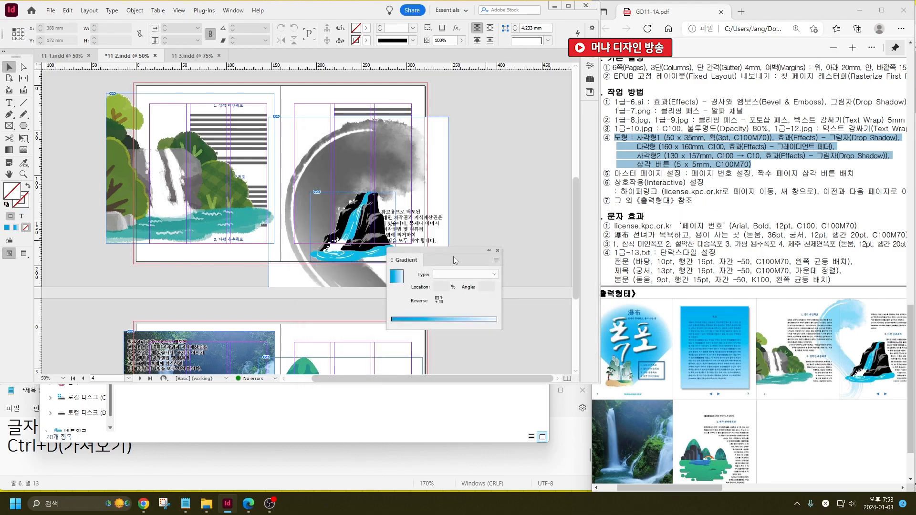
Wrap the page 3 text around the object shape of the 1급-9 waterfall image with a 5 mm offset.
{"action": "left_click", "coordinate": [157, 202]}
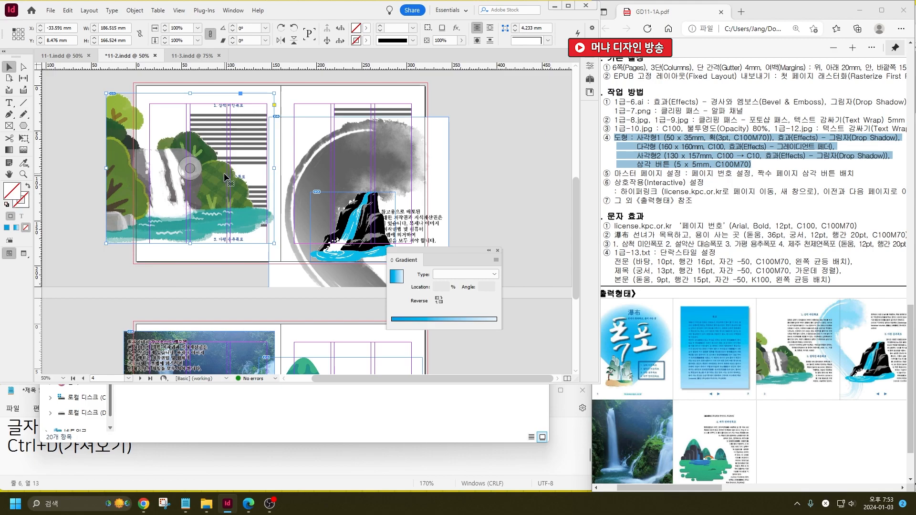
{"action": "left_click", "coordinate": [476, 42]}
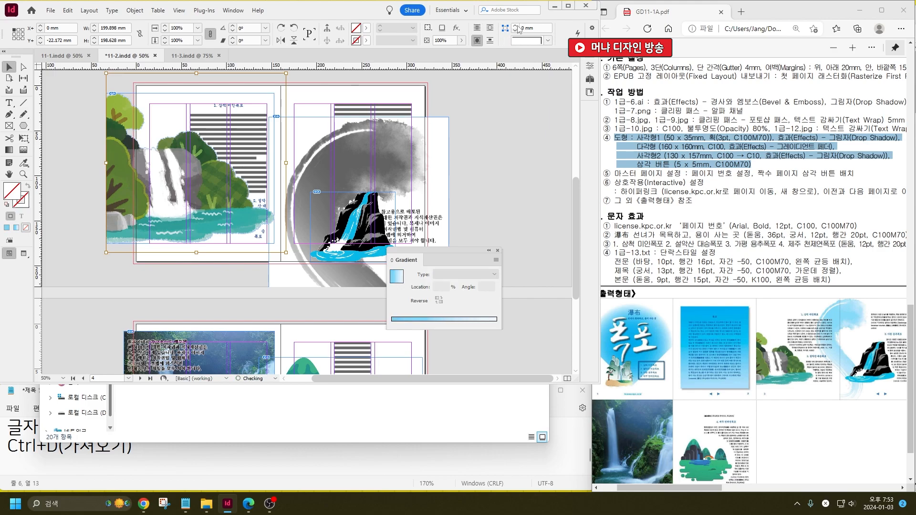
{"action": "left_click", "coordinate": [119, 178]}
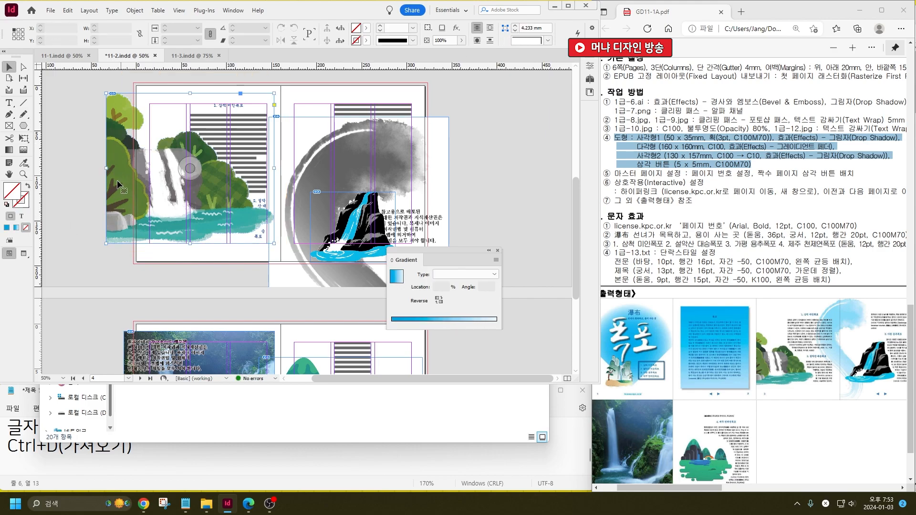
{"action": "left_click", "coordinate": [515, 25]}
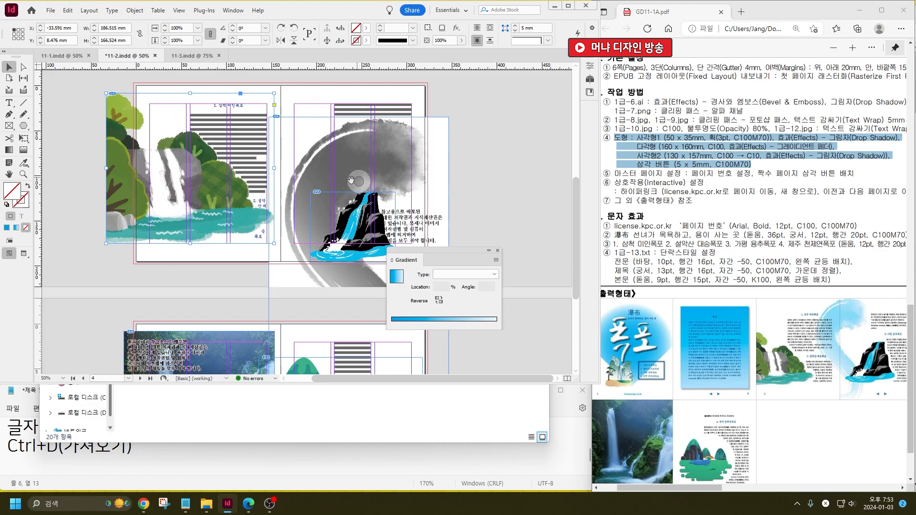
Set the text wrap offset around the 1급-8 waterfall image on page 4 to 5 mm.
{"action": "left_click", "coordinate": [370, 209]}
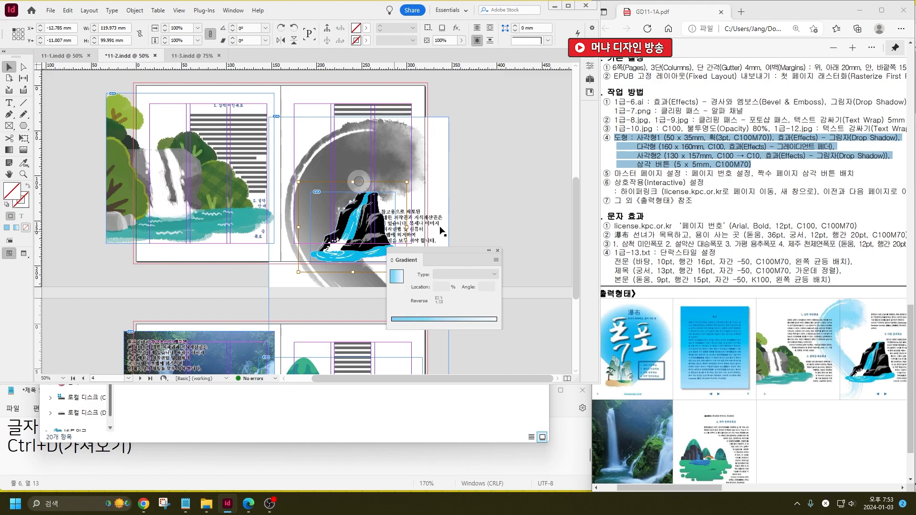
{"action": "double_click", "coordinate": [357, 210]}
{"action": "left_click", "coordinate": [516, 26]}
Move the 1급-8 waterfall image to about X 155.6 mm, Y 88 mm and shift the 1급-10 brush stroke image right.
{"action": "mouse_move", "coordinate": [372, 207]}
{"action": "left_mouse_down"}
{"action": "mouse_move", "coordinate": [316, 189]}
{"action": "mouse_move", "coordinate": [338, 180]}
{"action": "left_mouse_up"}
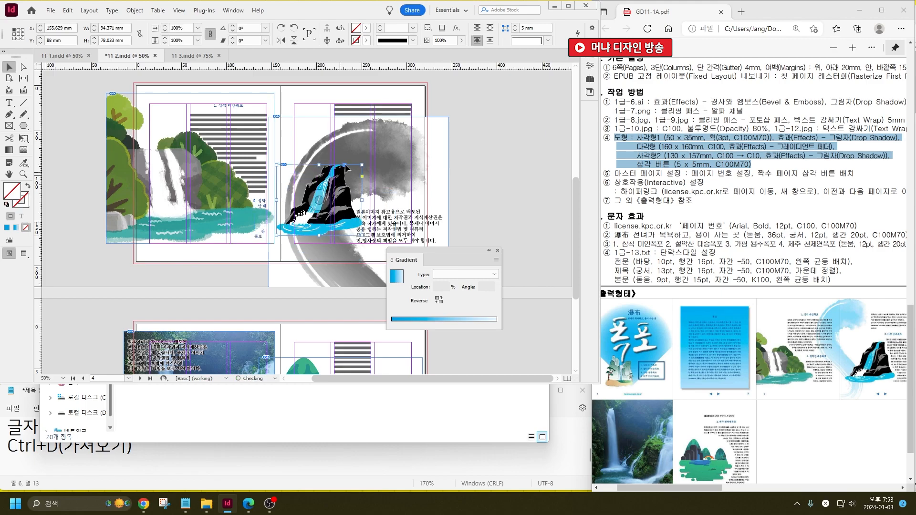
{"action": "left_click_drag", "start_coordinate": [412, 165], "coordinate": [480, 154]}
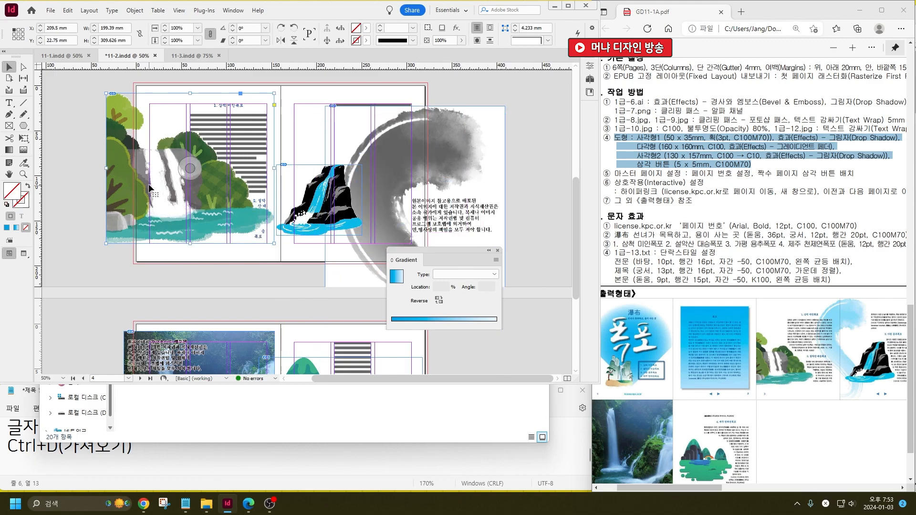
Scale the 1급-9 waterfall image down to about 121 × 108 mm in page 3's lower left corner, at X -3 mm, Y 67 mm.
{"action": "left_click", "coordinate": [134, 129]}
{"action": "left_click_drag", "start_coordinate": [105, 92], "coordinate": [139, 123]}
{"action": "left_click_drag", "start_coordinate": [157, 197], "coordinate": [161, 228]}
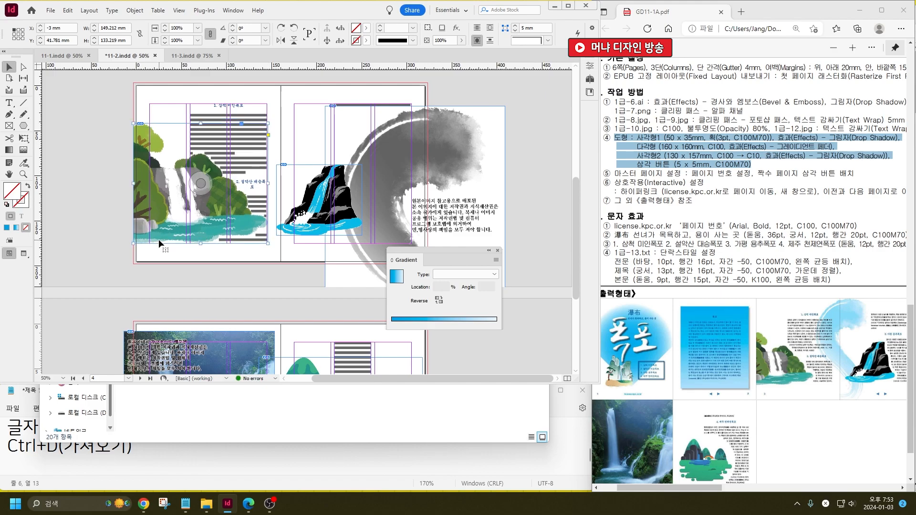
{"action": "left_click_drag", "start_coordinate": [265, 128], "coordinate": [242, 146]}
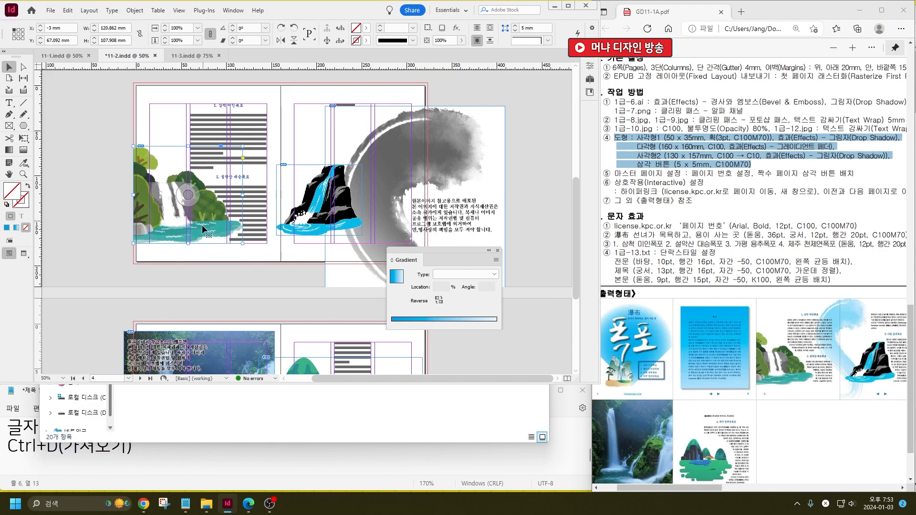
{"action": "left_click", "coordinate": [212, 252]}
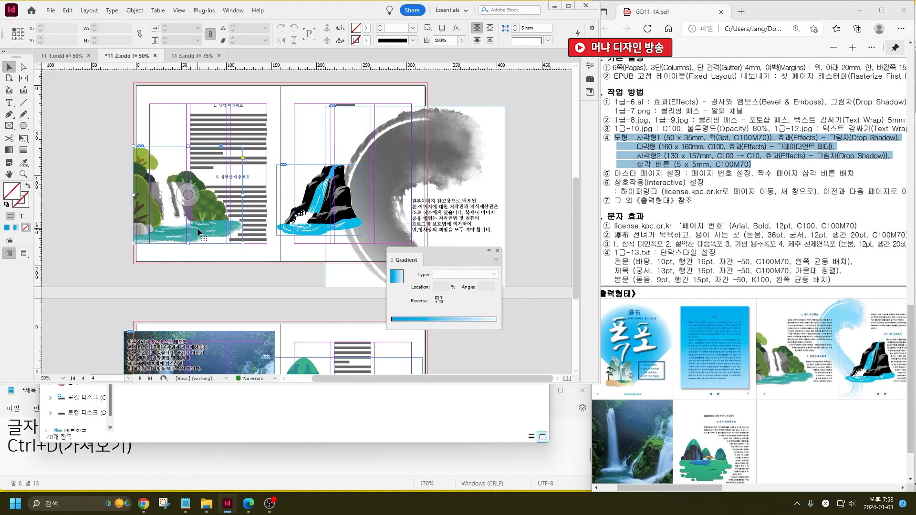
Check the text wrap around the page 3 waterfall and move the 1급-8 image to about X 173.6 mm, Y 78.3 mm.
{"action": "left_click", "coordinate": [196, 228]}
{"action": "scroll", "coordinate": [211, 191], "scroll_direction": "up", "scroll_amount": 2}
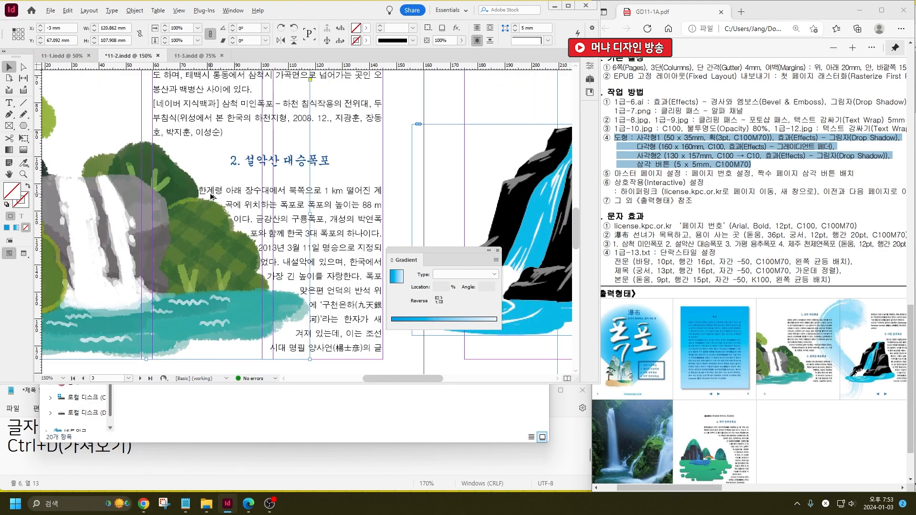
{"action": "scroll", "coordinate": [246, 212], "scroll_direction": "down", "scroll_amount": 2}
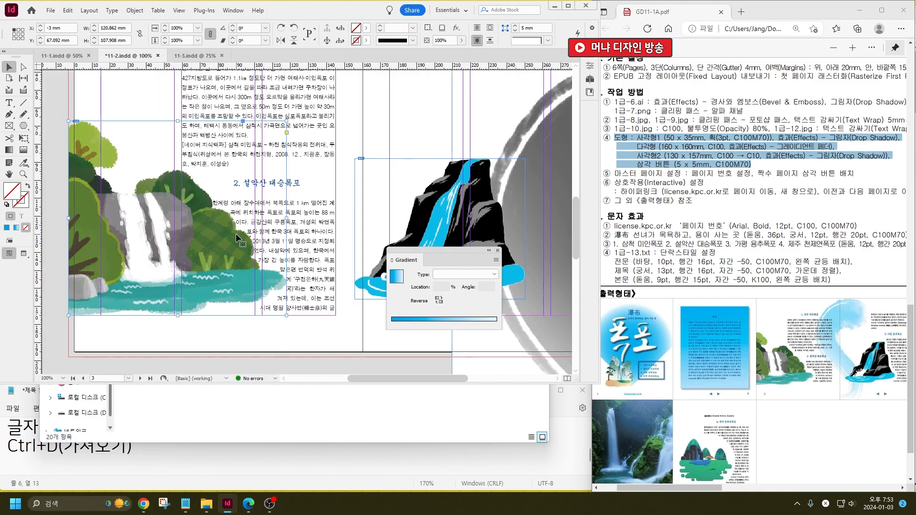
{"action": "left_click_drag", "start_coordinate": [441, 212], "coordinate": [474, 194]}
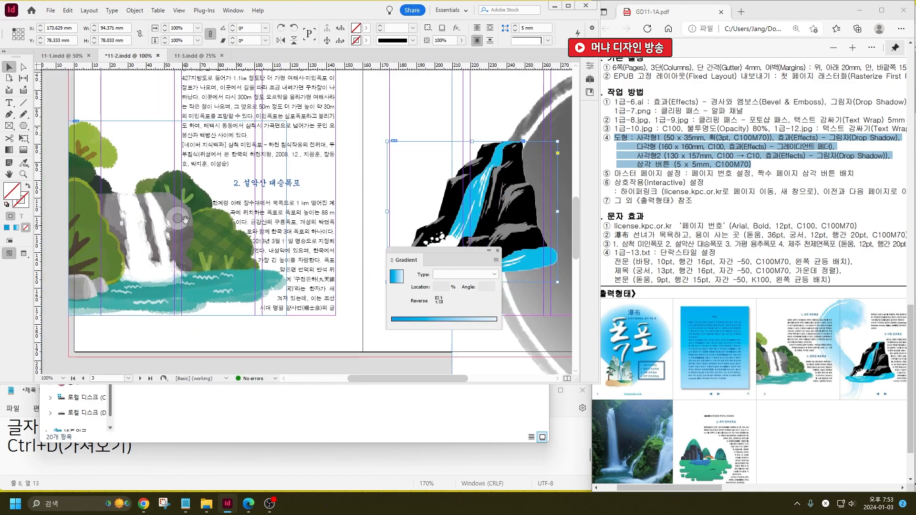
Set the text wrap offset of the image content inside the 1급-9 waterfall frame to 5 mm.
{"action": "left_click", "coordinate": [178, 219]}
{"action": "left_click", "coordinate": [516, 26]}
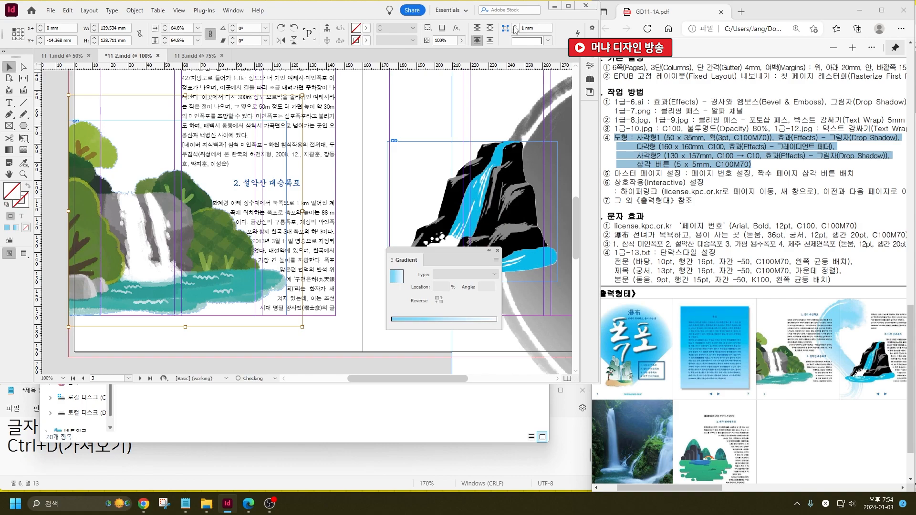
{"action": "left_click", "coordinate": [146, 162]}
{"action": "left_click", "coordinate": [181, 214]}
{"action": "left_click", "coordinate": [234, 10]}
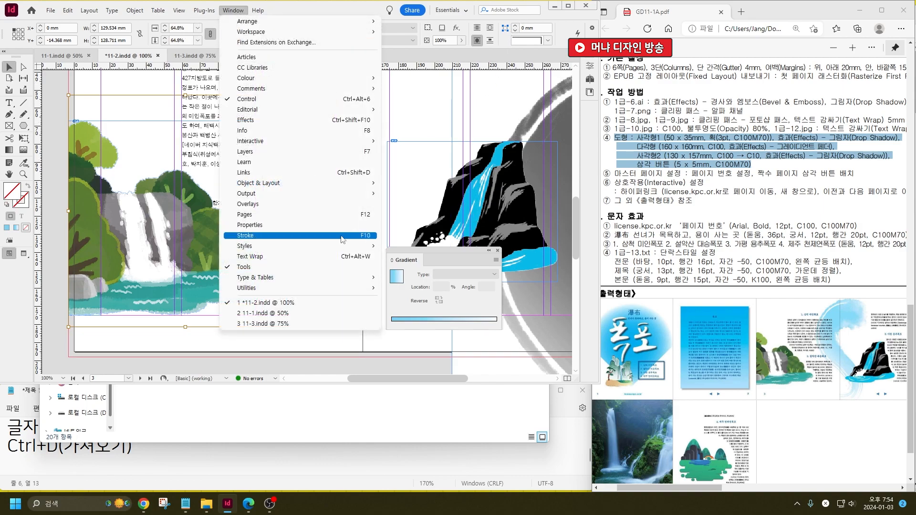
{"action": "left_click", "coordinate": [307, 258]}
{"action": "left_click", "coordinate": [422, 233]}
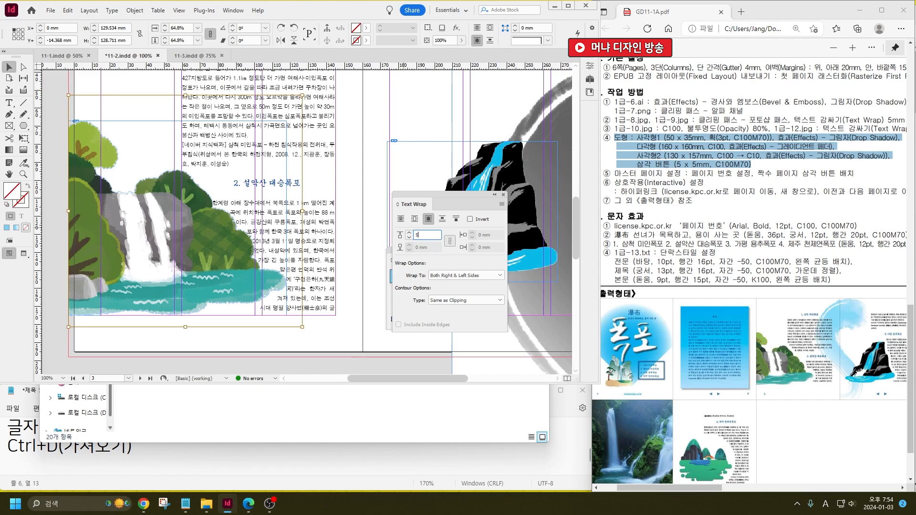
{"action": "type", "text": "5"}
{"action": "key", "text": "Return"}
{"action": "left_click", "coordinate": [358, 179]}
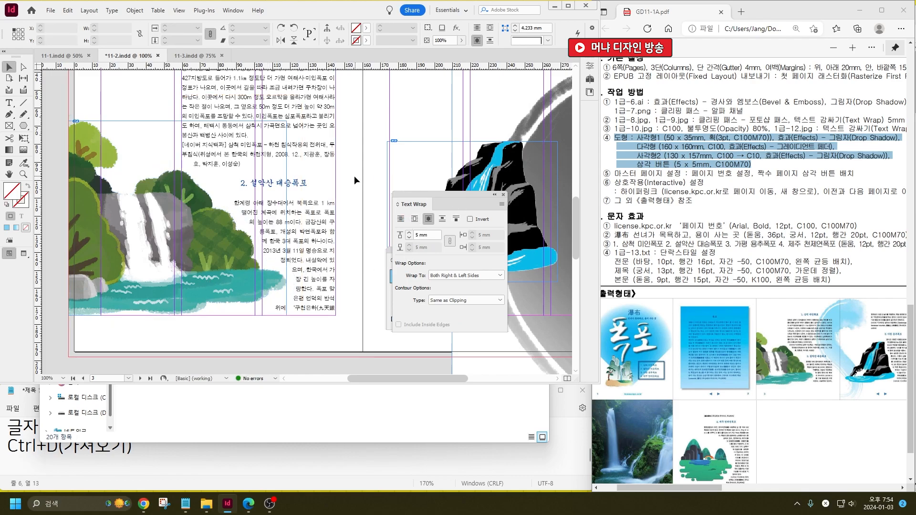
Wrap text around the shape of the 1급-8 black-rock waterfall image on page 4 with a 5 mm offset.
{"action": "left_click", "coordinate": [501, 174]}
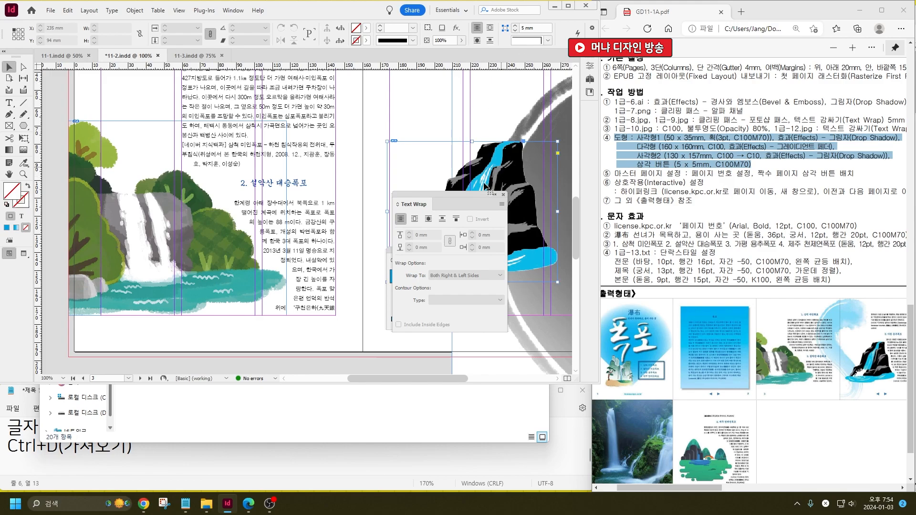
{"action": "left_click", "coordinate": [427, 219]}
{"action": "double_click", "coordinate": [439, 234]}
{"action": "type", "text": "5"}
{"action": "key", "text": "Return"}
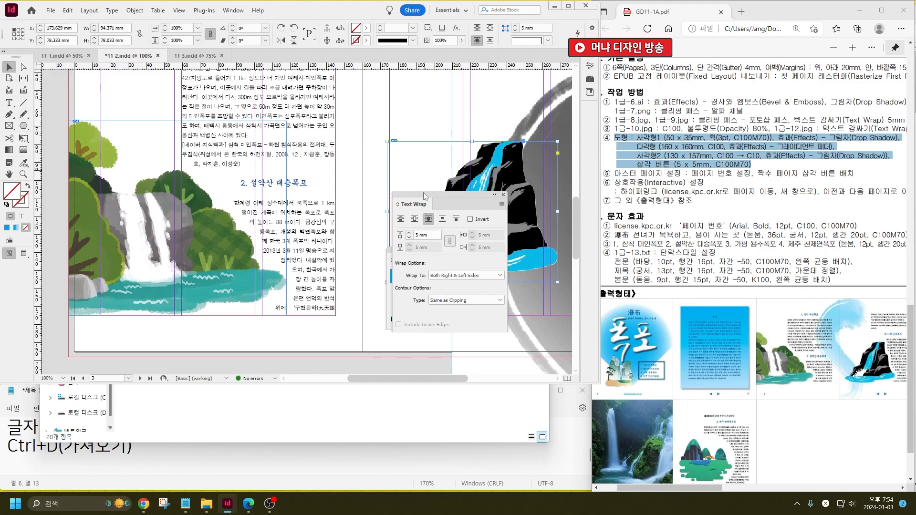
Move the 1급-8 waterfall image up to about X 170 mm, Y 45.3 mm and close the Text Wrap and Gradient panels.
{"action": "left_click_drag", "start_coordinate": [471, 191], "coordinate": [417, 247]}
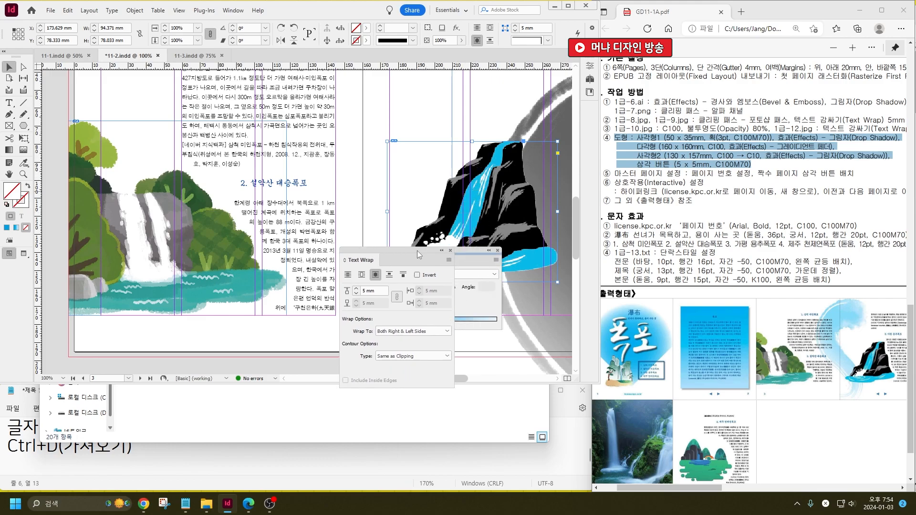
{"action": "left_click_drag", "start_coordinate": [476, 214], "coordinate": [469, 155]}
{"action": "left_click", "coordinate": [468, 150]}
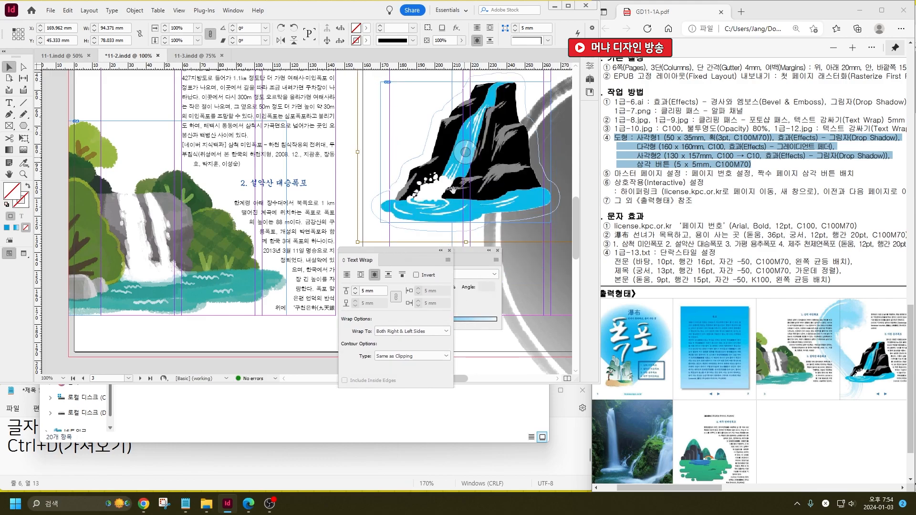
{"action": "left_click_drag", "start_coordinate": [402, 252], "coordinate": [404, 289]}
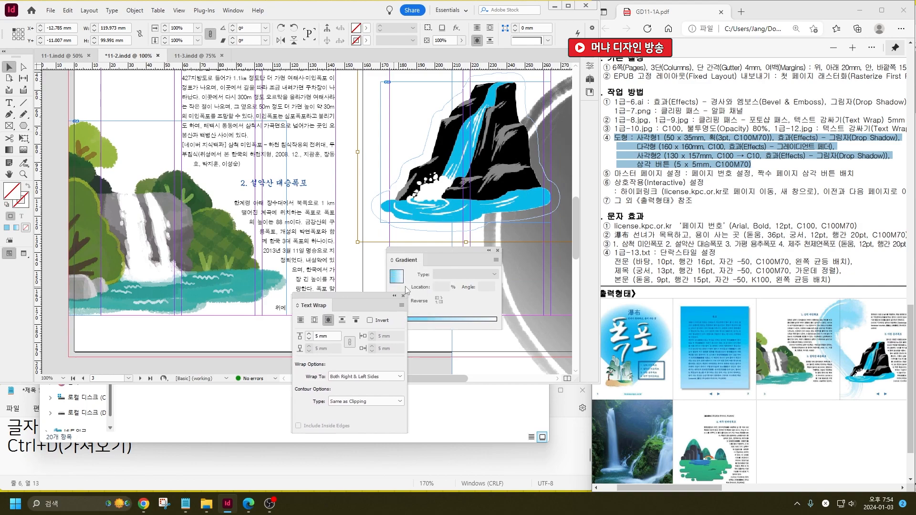
{"action": "left_click", "coordinate": [403, 296]}
{"action": "left_click", "coordinate": [498, 250]}
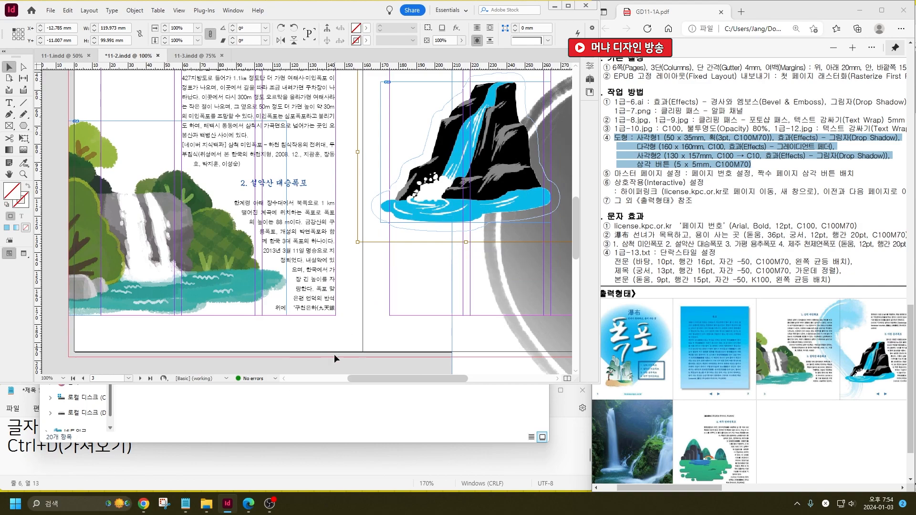
{"action": "left_click", "coordinate": [334, 354]}
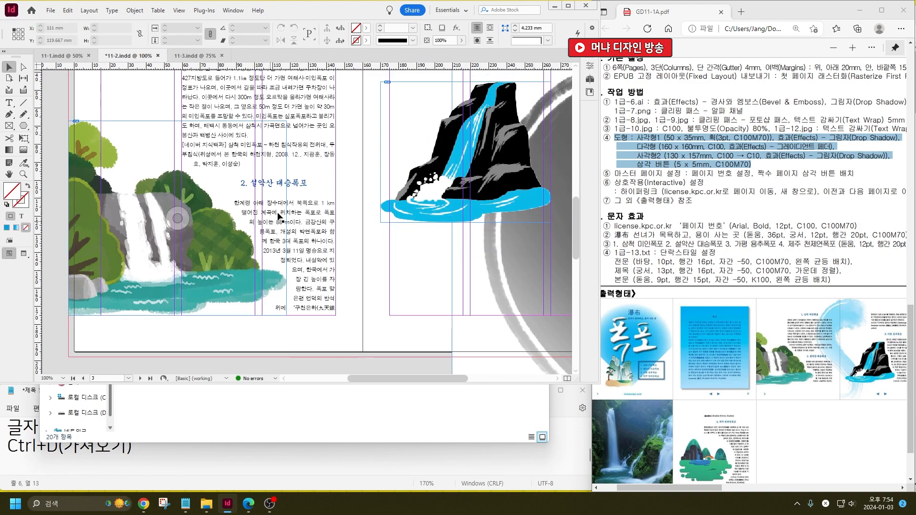
Try lowering the top edge of page 3's text frame to Y 27 mm.
{"action": "left_click", "coordinate": [301, 310]}
{"action": "scroll", "coordinate": [301, 310], "scroll_direction": "up", "scroll_amount": 3}
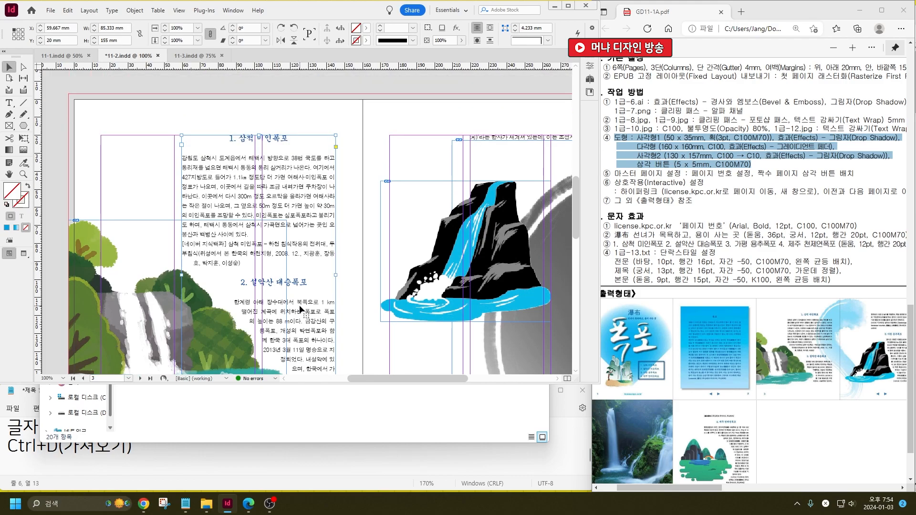
{"action": "left_click_drag", "start_coordinate": [258, 135], "coordinate": [257, 148]}
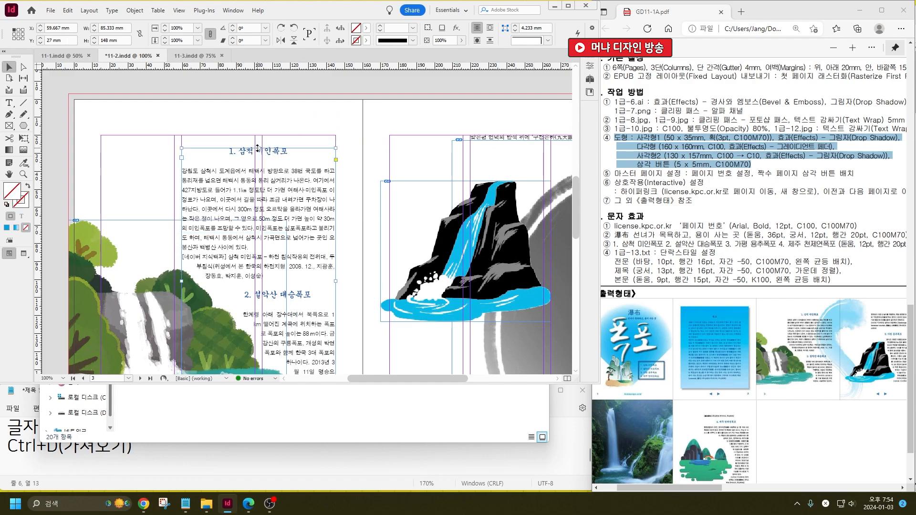
{"action": "scroll", "coordinate": [286, 289], "scroll_direction": "down", "scroll_amount": 4}
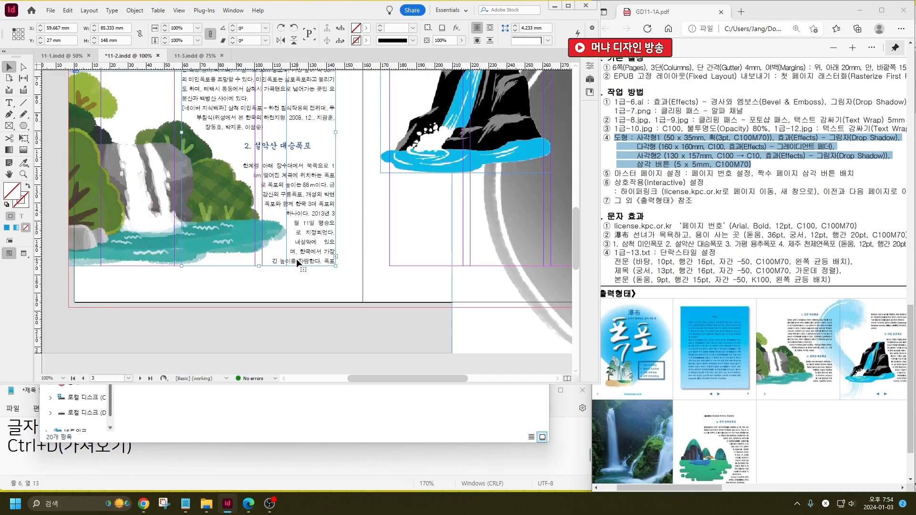
{"action": "scroll", "coordinate": [297, 258], "scroll_direction": "up", "scroll_amount": 1}
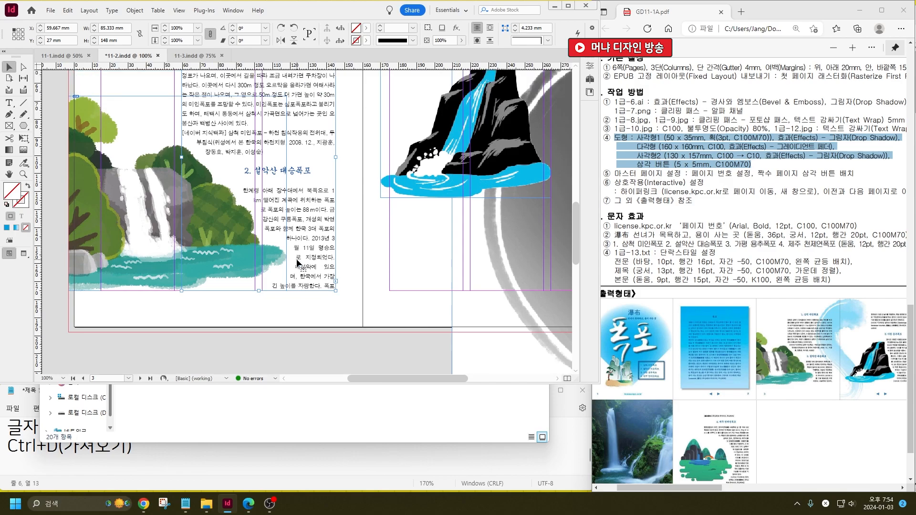
{"action": "key", "text": "ctrl+z"}
{"action": "scroll", "coordinate": [298, 268], "scroll_direction": "up", "scroll_amount": 3}
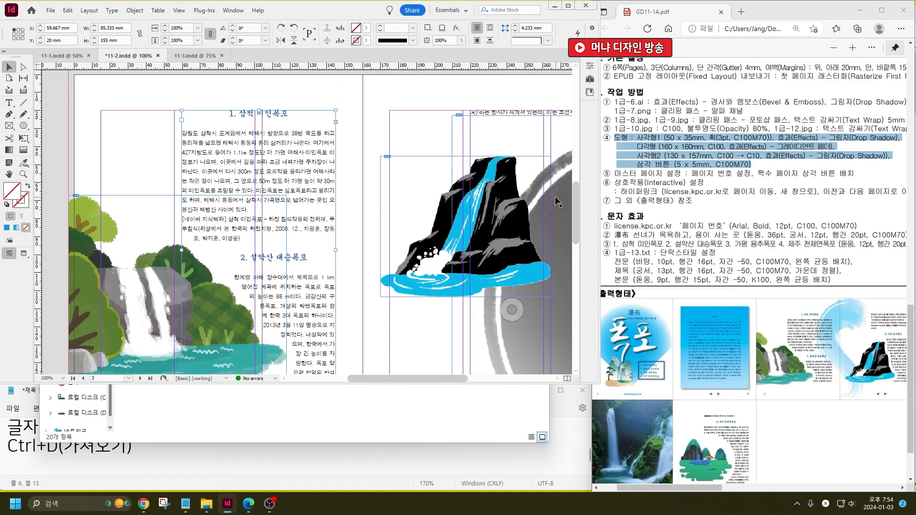
Move the 1급-8 waterfall lower on page 4 and shift the 1급-10 brush stroke image to about X 60.9 mm, Y 28 mm.
{"action": "scroll", "coordinate": [496, 229], "scroll_direction": "right", "scroll_amount": 5}
{"action": "left_click_drag", "start_coordinate": [365, 218], "coordinate": [372, 293]}
{"action": "left_click_drag", "start_coordinate": [533, 210], "coordinate": [270, 224]}
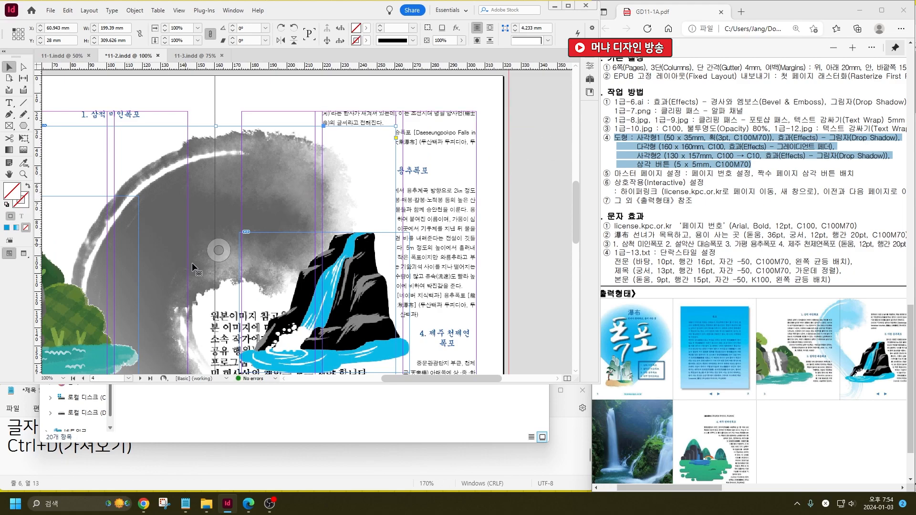
Fill the 1급-10 brush stroke image content with C100, M0, Y0, K0.
{"action": "double_click", "coordinate": [207, 224]}
{"action": "double_click", "coordinate": [12, 191]}
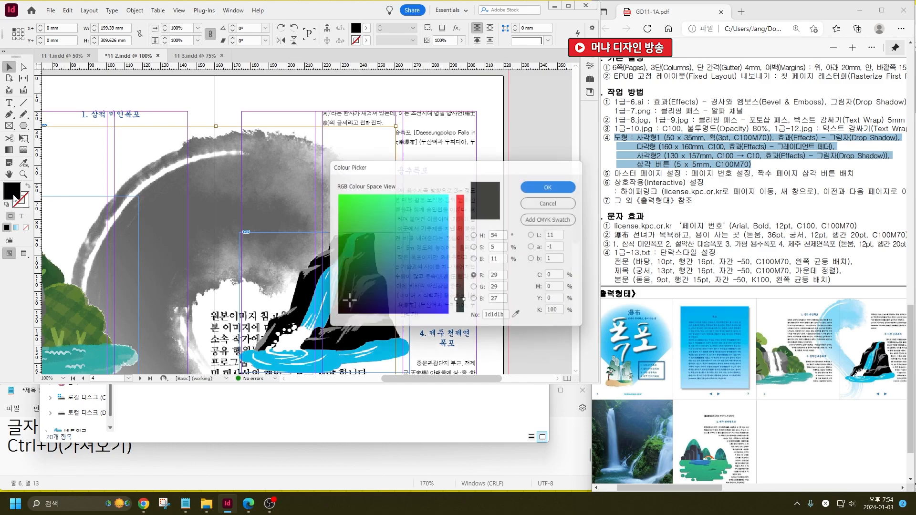
{"action": "left_click", "coordinate": [566, 277]}
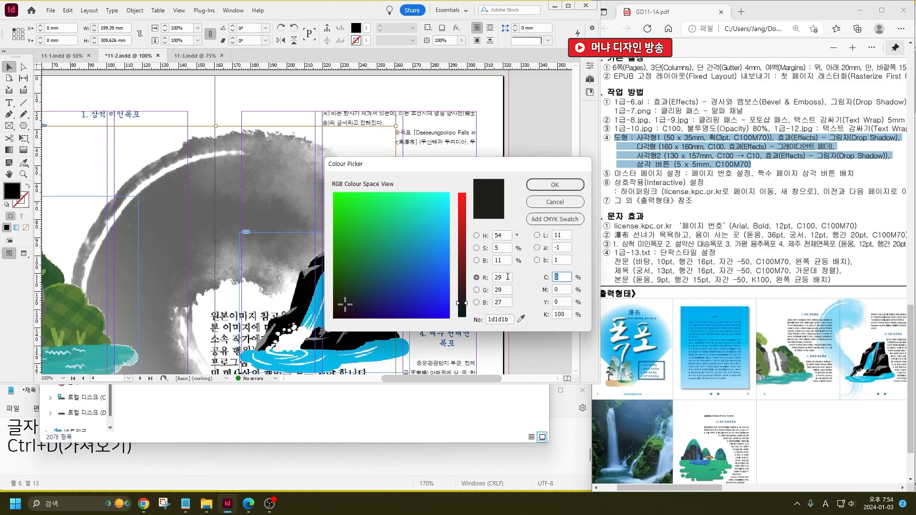
{"action": "type", "text": "100"}
{"action": "key", "text": "Tab"}
{"action": "key", "text": "Tab"}
{"action": "key", "text": "Tab"}
{"action": "type", "text": "0"}
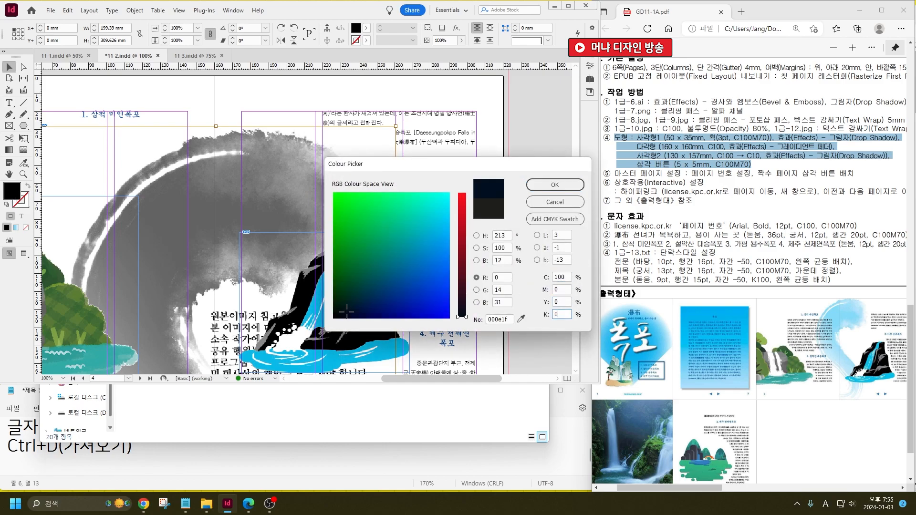
{"action": "key", "text": "Return"}
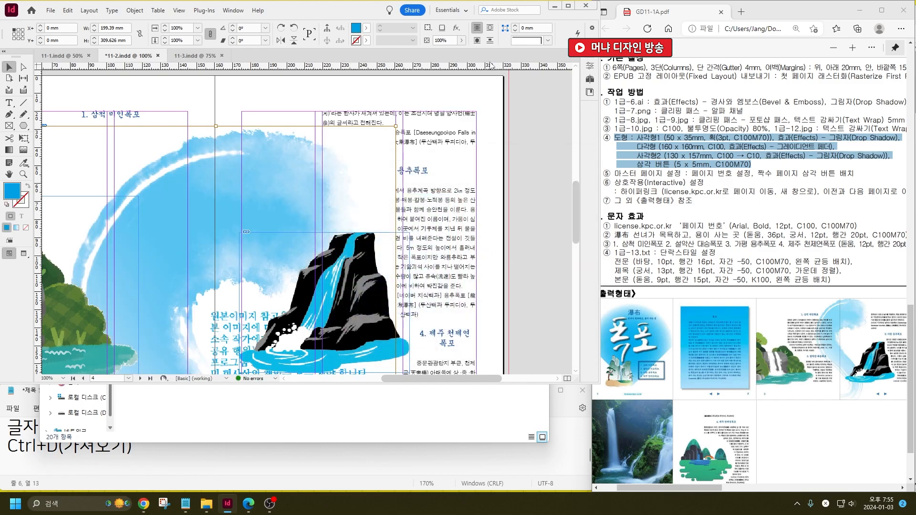
Set the brush stroke image's opacity to 80% and send its frame to the back behind the text.
{"action": "left_click", "coordinate": [448, 42]}
{"action": "type", "text": "80"}
{"action": "key", "text": "Return"}
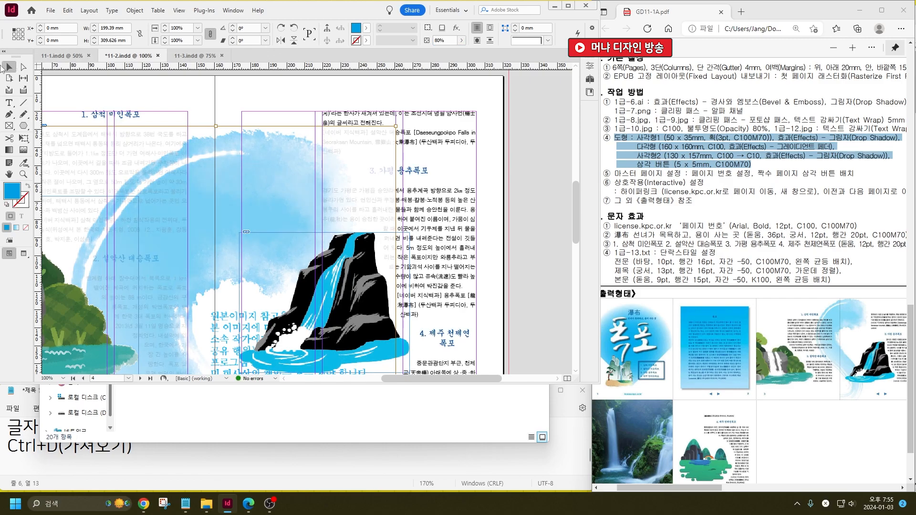
{"action": "left_click", "coordinate": [223, 158]}
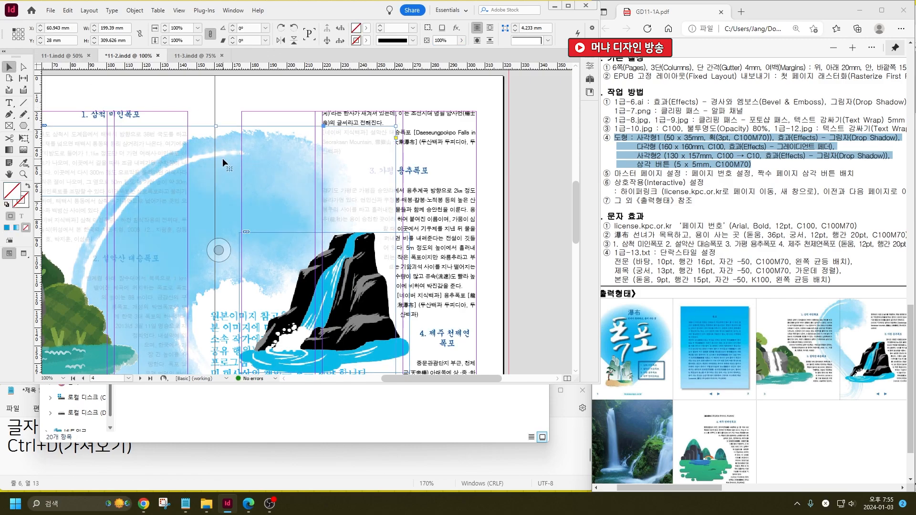
{"action": "key", "text": "ctrl+shift+["}
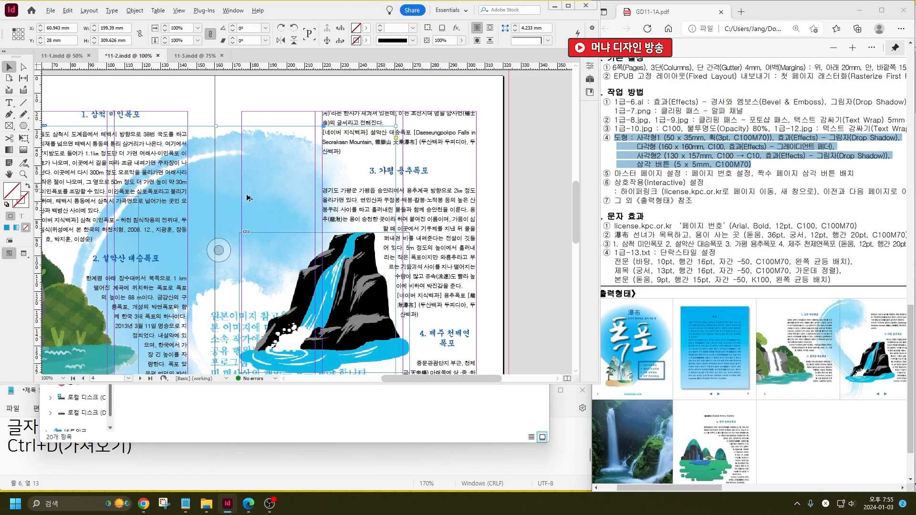
Scale the brush stroke image to about 127.5 × 198 mm across the page 3–4 spread and place it at X 98 mm, Y 0 mm.
{"action": "scroll", "coordinate": [269, 213], "scroll_direction": "down", "scroll_amount": 3}
{"action": "scroll", "coordinate": [298, 237], "scroll_direction": "up", "scroll_amount": 2}
{"action": "left_click_drag", "start_coordinate": [423, 146], "coordinate": [329, 261]}
{"action": "left_click_drag", "start_coordinate": [321, 296], "coordinate": [344, 154]}
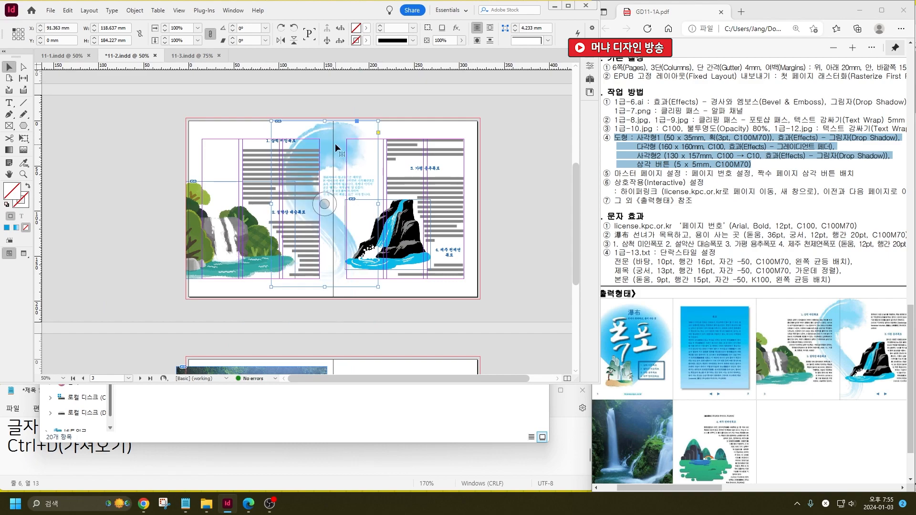
{"action": "left_click_drag", "start_coordinate": [378, 287], "coordinate": [386, 299]}
{"action": "left_click", "coordinate": [416, 308]}
{"action": "scroll", "coordinate": [403, 197], "scroll_direction": "up", "scroll_amount": 2}
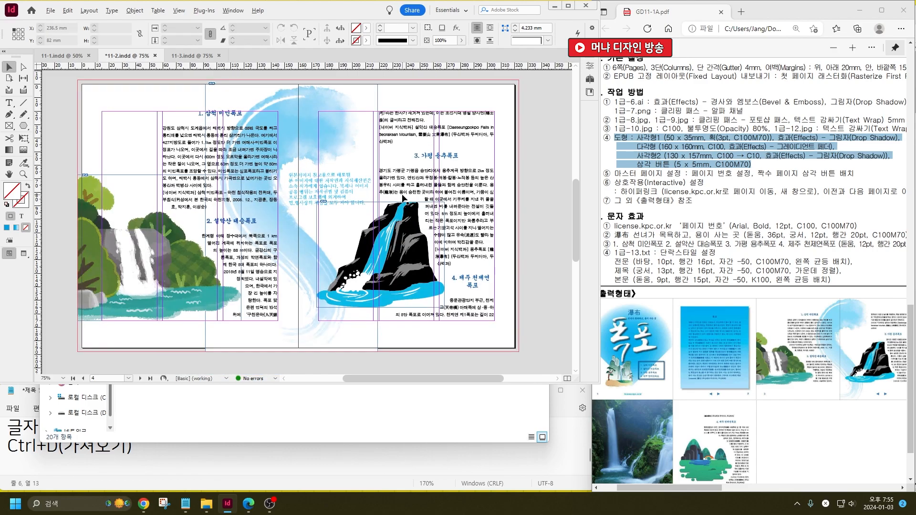
{"action": "left_click", "coordinate": [306, 124]}
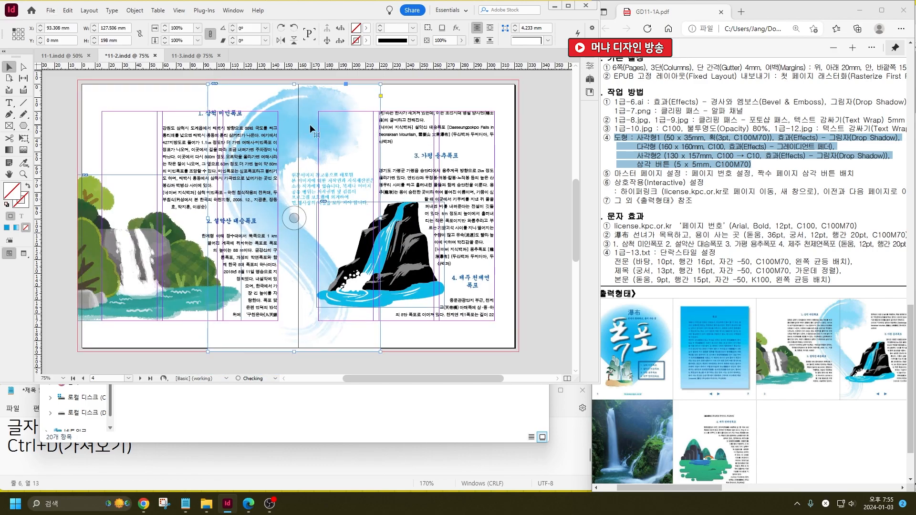
{"action": "left_click_drag", "start_coordinate": [305, 124], "coordinate": [311, 124]}
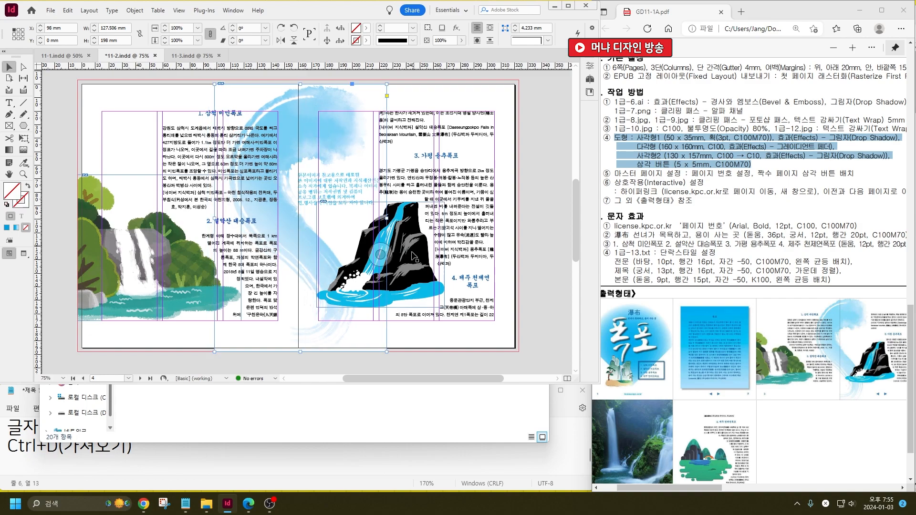
Lower the top edges of the page 3 and page 4 text frames together to Y 38.5 mm.
{"action": "scroll", "coordinate": [372, 268], "scroll_direction": "right", "scroll_amount": 2}
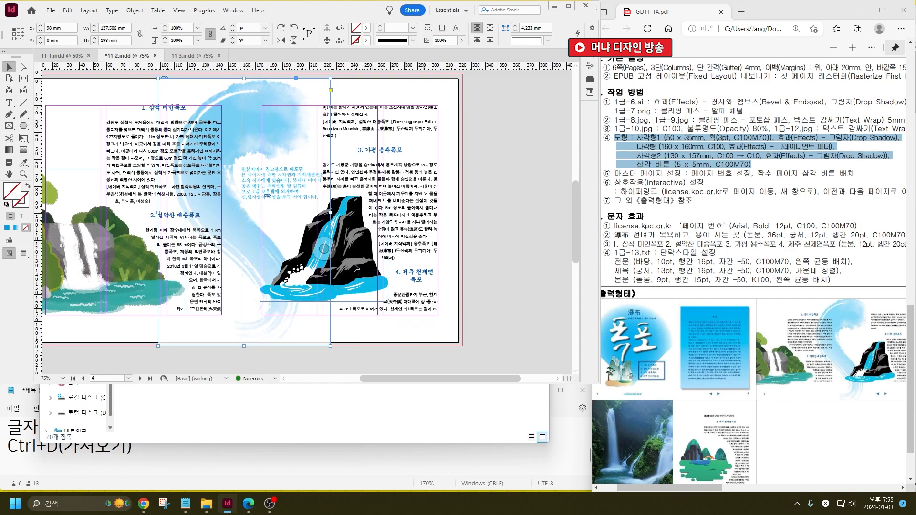
{"action": "left_click", "coordinate": [170, 155]}
{"action": "left_click", "coordinate": [338, 139], "text": "shift"}
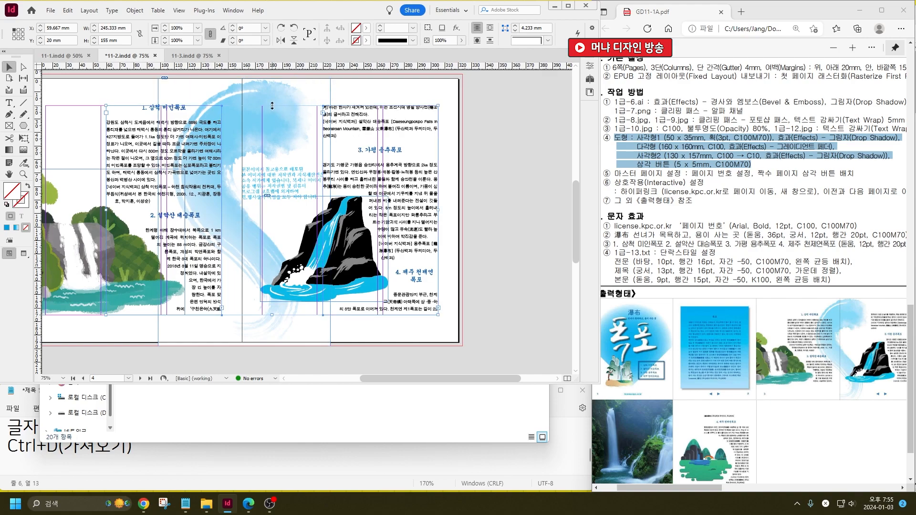
{"action": "left_click_drag", "start_coordinate": [272, 107], "coordinate": [272, 130]}
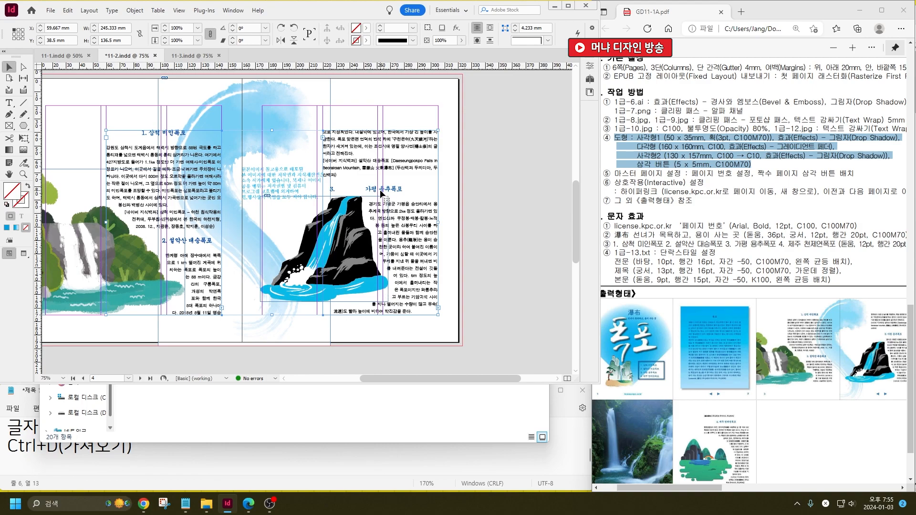
{"action": "left_click", "coordinate": [244, 212]}
{"action": "left_click", "coordinate": [410, 314], "text": "shift"}
{"action": "left_click", "coordinate": [174, 355]}
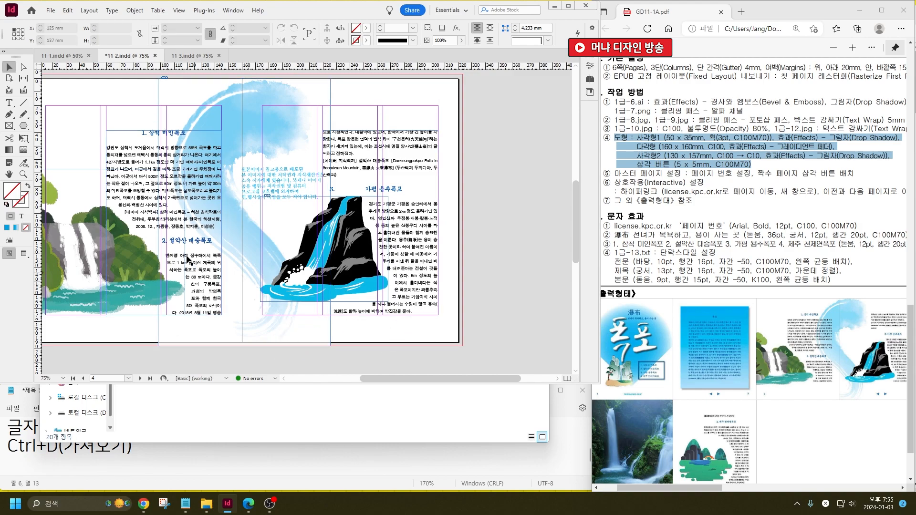
Resize the page 3 and page 4 text frames together to start at Y 35 mm with a height of 133 mm.
{"action": "left_click", "coordinate": [146, 223]}
{"action": "left_click", "coordinate": [125, 164]}
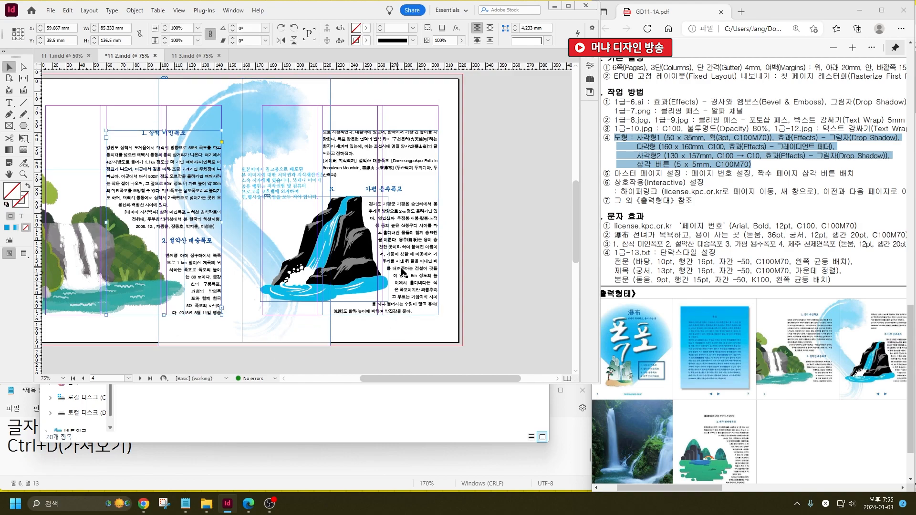
{"action": "left_click", "coordinate": [429, 299], "text": "shift"}
{"action": "left_click_drag", "start_coordinate": [271, 316], "coordinate": [273, 302]}
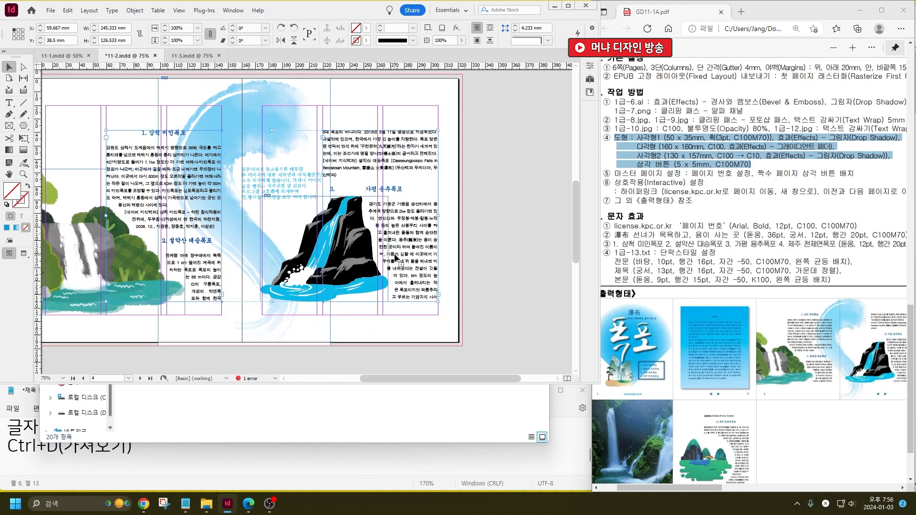
{"action": "left_click_drag", "start_coordinate": [272, 130], "coordinate": [272, 126]}
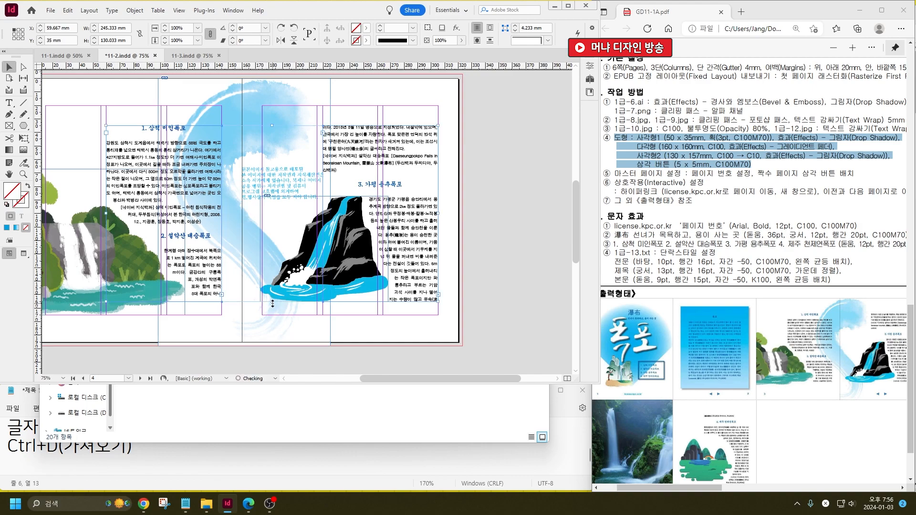
{"action": "left_click_drag", "start_coordinate": [273, 304], "coordinate": [273, 306]}
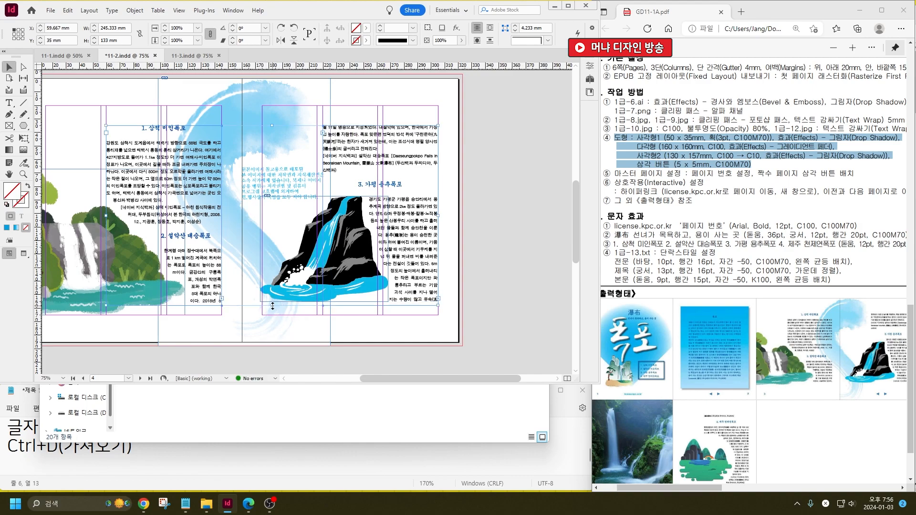
{"action": "left_click", "coordinate": [480, 320]}
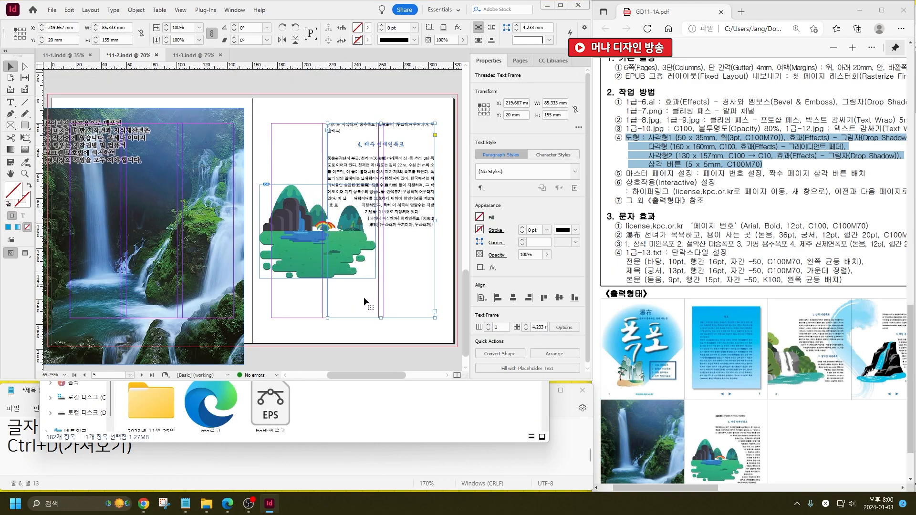
Draw a circle about 148.5 mm in diameter around the island illustration on page 6 and wrap the text around its object shape.
{"action": "left_click", "coordinate": [358, 331]}
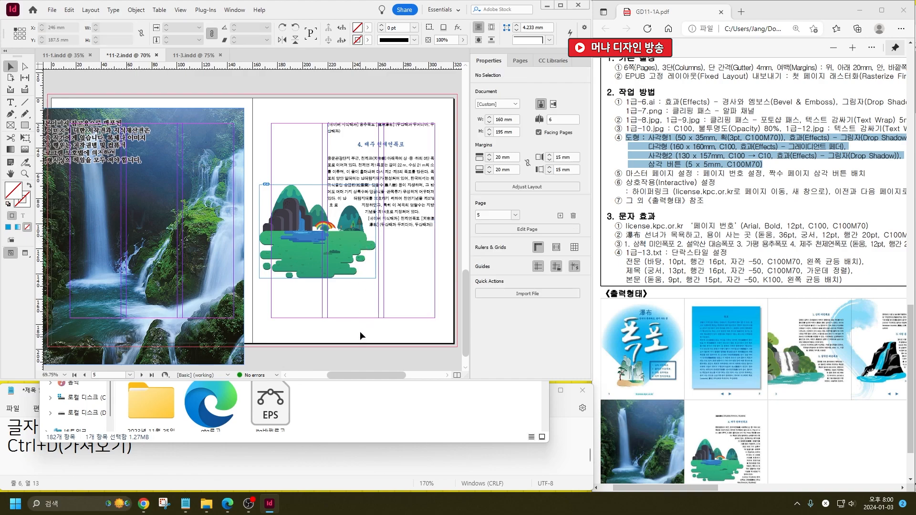
{"action": "left_click_drag", "start_coordinate": [20, 128], "coordinate": [53, 146]}
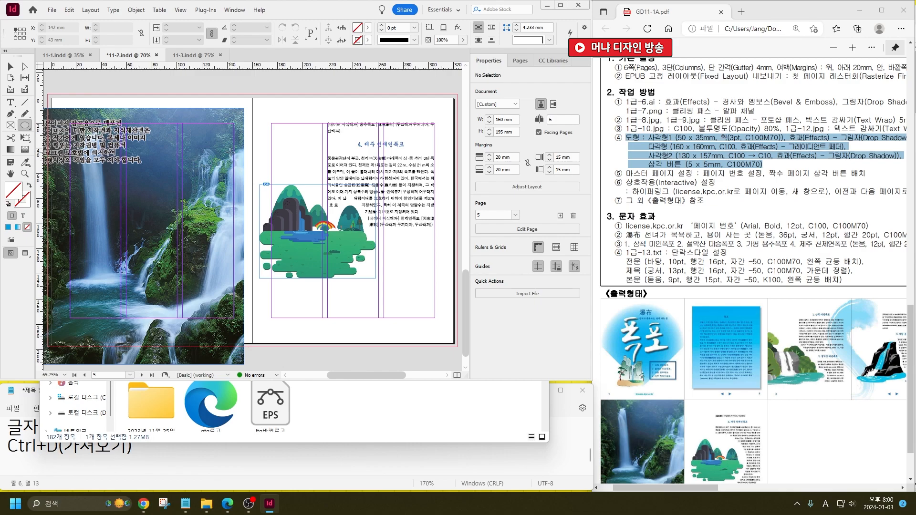
{"action": "left_click_drag", "start_coordinate": [11, 125], "coordinate": [29, 134]}
{"action": "left_click", "coordinate": [24, 125]}
{"action": "left_click_drag", "start_coordinate": [210, 160], "coordinate": [420, 347]}
{"action": "left_click", "coordinate": [12, 68]}
{"action": "left_click", "coordinate": [478, 40]}
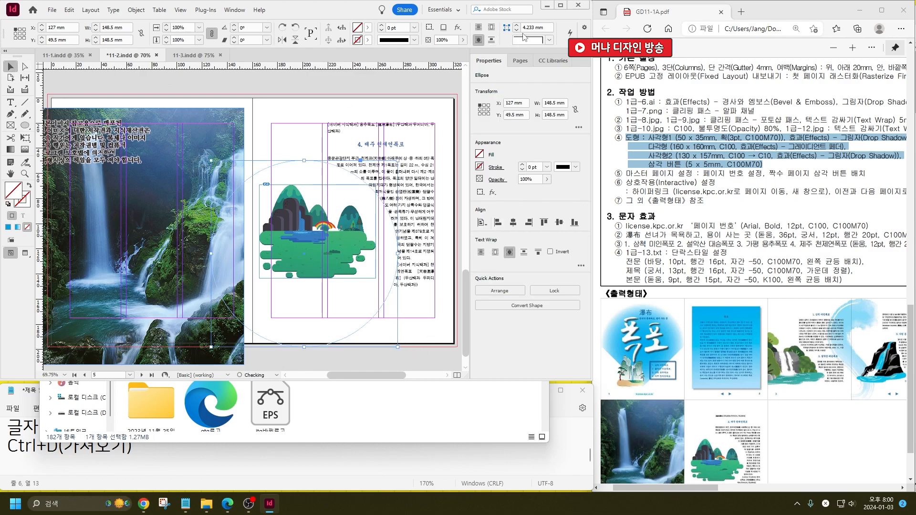
Set the corner size of the wrap circle on page 6 to 5 mm.
{"action": "double_click", "coordinate": [527, 27]}
{"action": "type", "text": "5"}
{"action": "key", "text": "Return"}
{"action": "left_click", "coordinate": [392, 338]}
{"action": "left_click", "coordinate": [366, 316]}
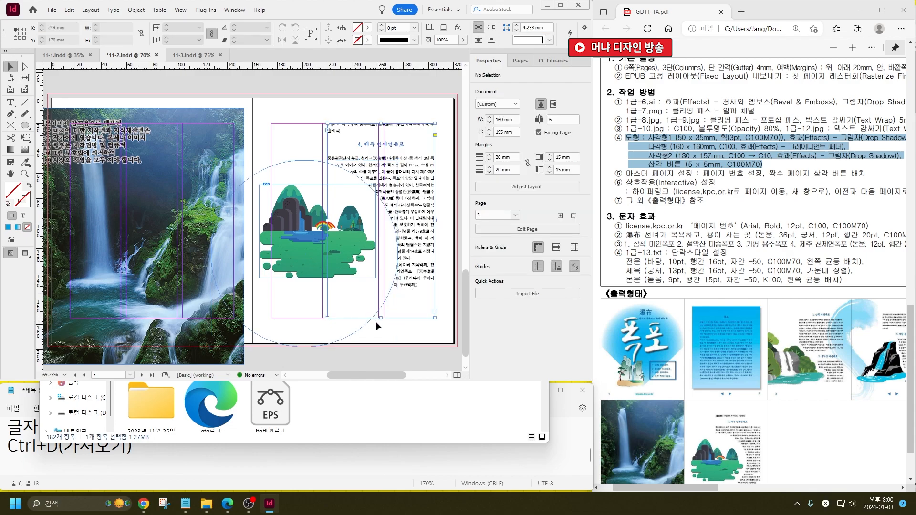
{"action": "left_click", "coordinate": [376, 340]}
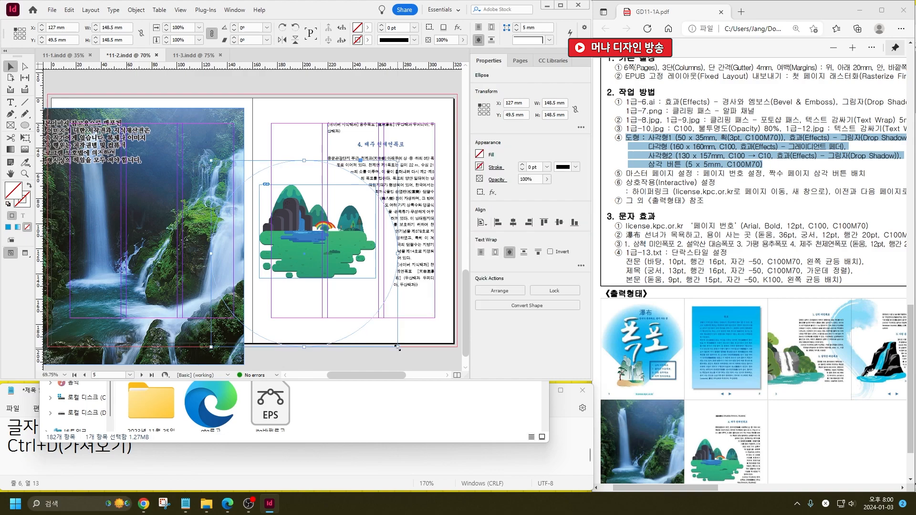
Flatten the wrap circle into an ellipse about 141 × 103 mm and move the island illustration to about X 164.5 mm, Y 60.4 mm.
{"action": "left_click_drag", "start_coordinate": [397, 347], "coordinate": [388, 338]}
{"action": "left_click_drag", "start_coordinate": [299, 334], "coordinate": [303, 290]}
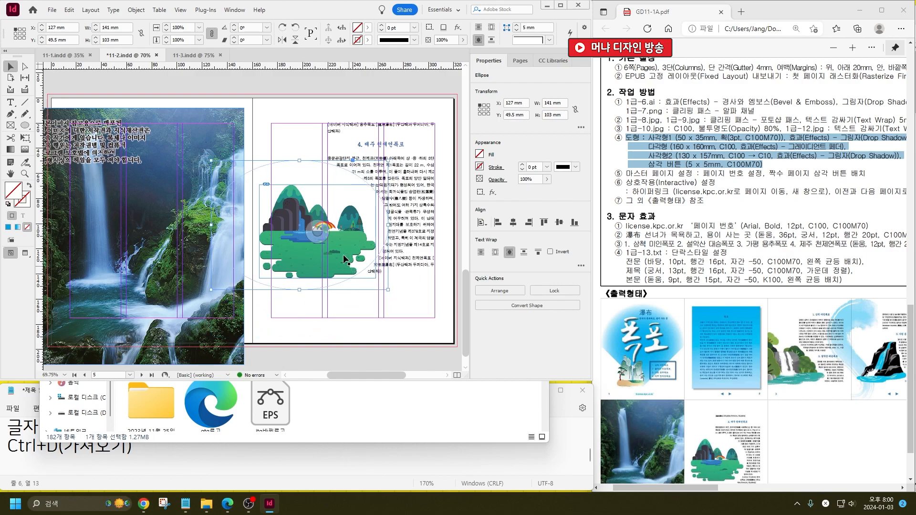
{"action": "left_click_drag", "start_coordinate": [351, 243], "coordinate": [350, 236]}
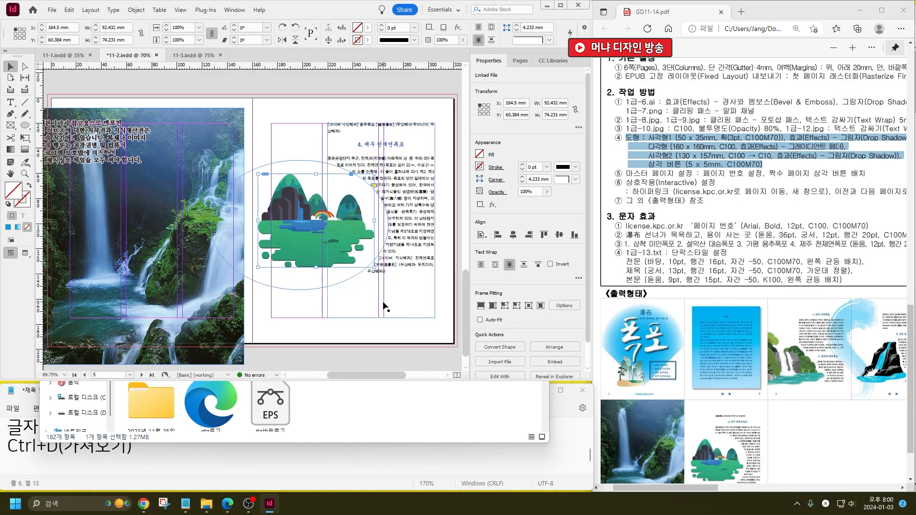
{"action": "scroll", "coordinate": [735, 446], "scroll_direction": "down", "scroll_amount": 2}
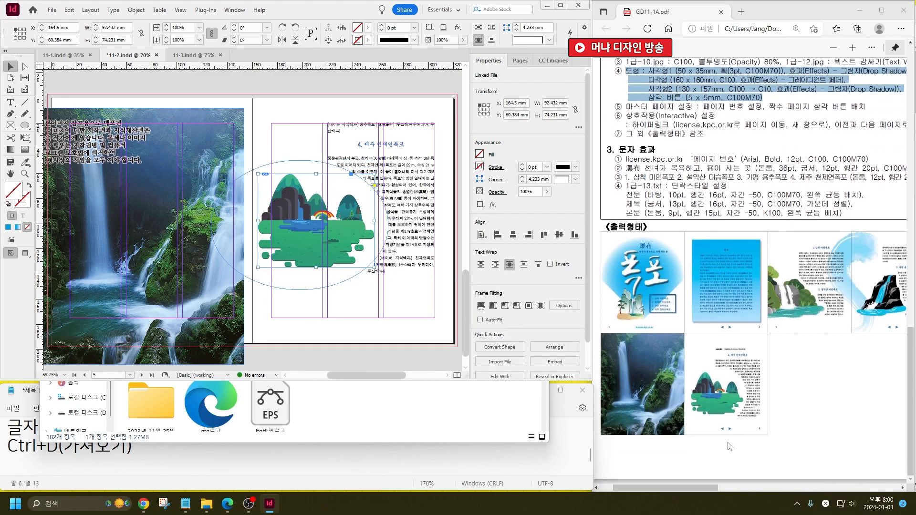
{"action": "left_click", "coordinate": [420, 266]}
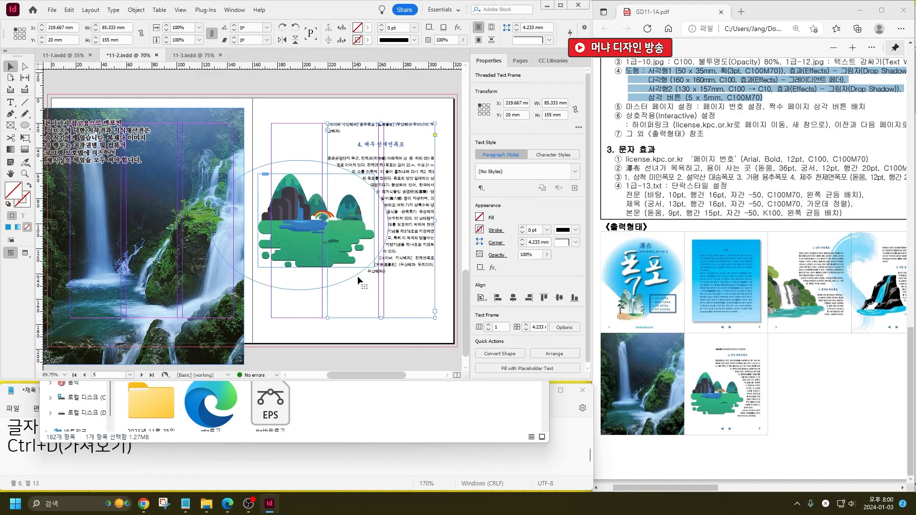
Lower the ellipse's upper edge to Y 55.5 mm for a 97 mm height and shift the illustration to about X 161.6 mm.
{"action": "left_click", "coordinate": [299, 163]}
{"action": "left_click", "coordinate": [299, 160]}
{"action": "left_click_drag", "start_coordinate": [299, 160], "coordinate": [299, 168]}
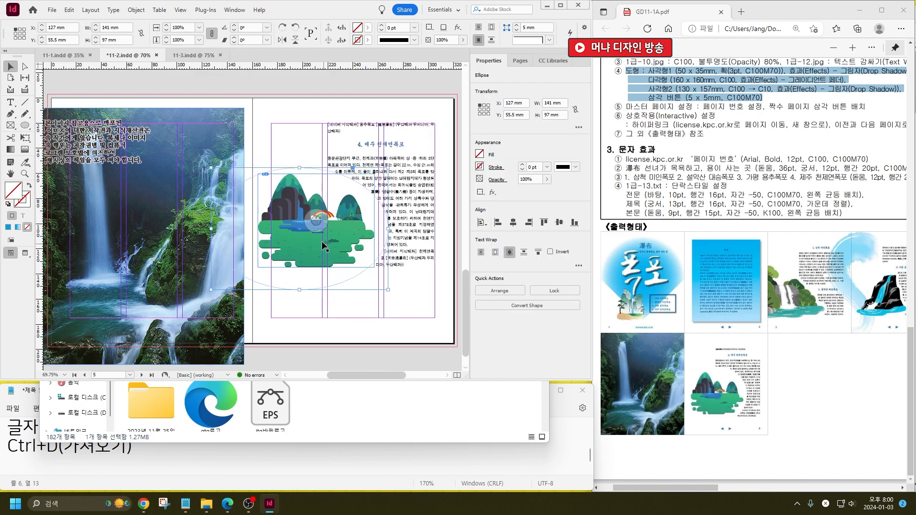
{"action": "left_click_drag", "start_coordinate": [346, 233], "coordinate": [342, 233]}
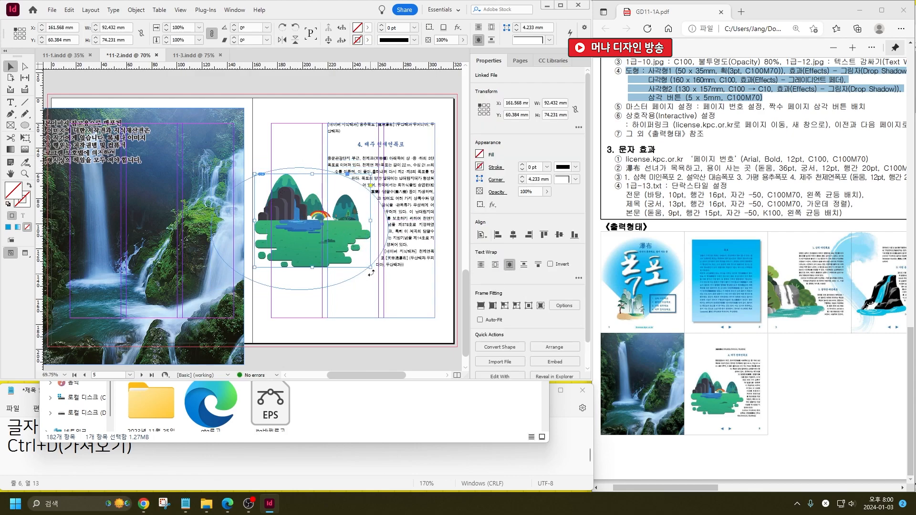
Scale the island illustration to about 104 × 84 mm and place it at about X 165.6 mm, Y 60.5 mm.
{"action": "left_click_drag", "start_coordinate": [371, 268], "coordinate": [392, 284]}
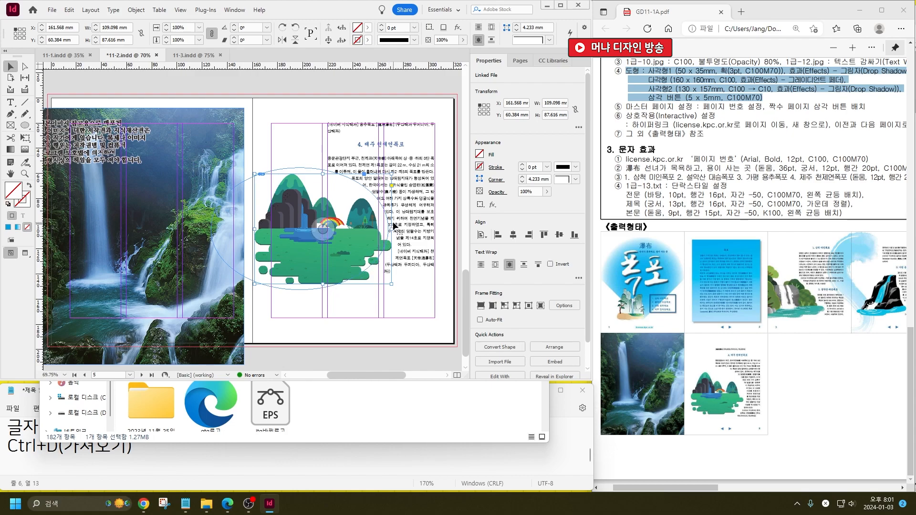
{"action": "left_click_drag", "start_coordinate": [391, 284], "coordinate": [383, 279]}
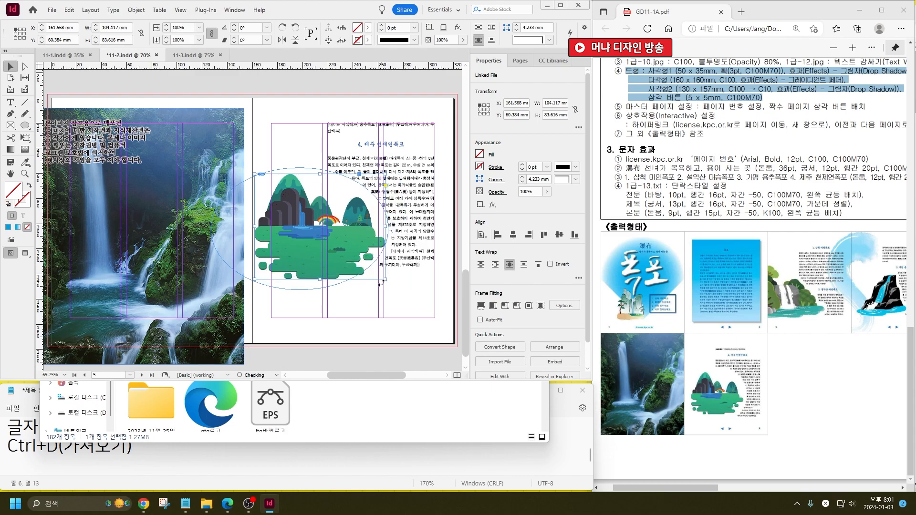
{"action": "left_click", "coordinate": [424, 301]}
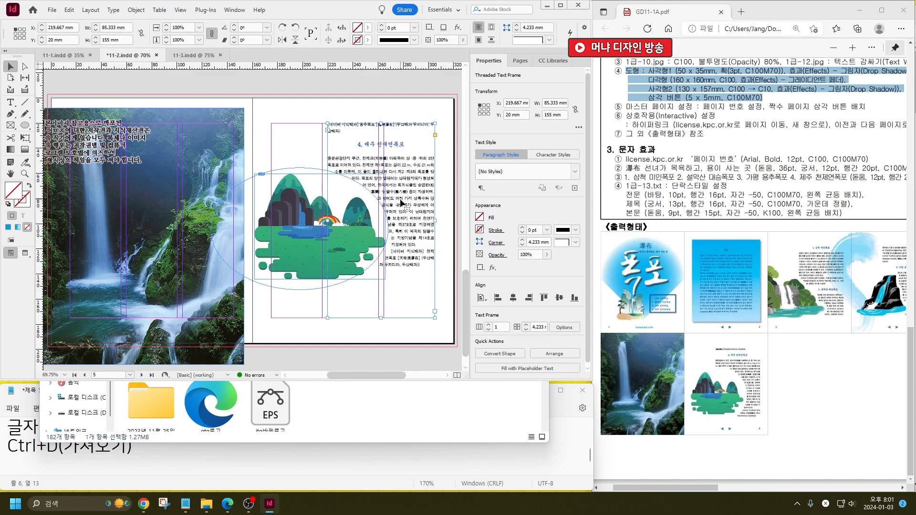
{"action": "mouse_move", "coordinate": [327, 221]}
{"action": "left_mouse_down"}
{"action": "mouse_move", "coordinate": [344, 222]}
{"action": "mouse_move", "coordinate": [319, 227]}
{"action": "left_mouse_up"}
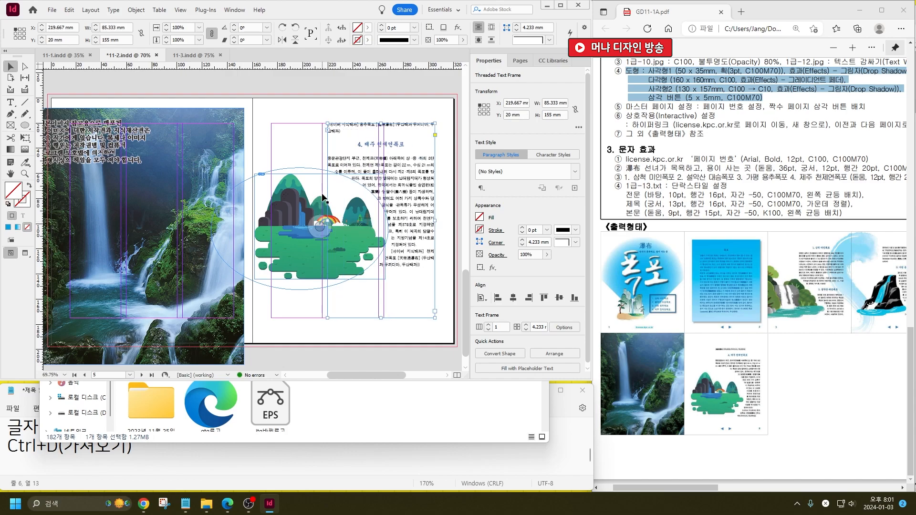
{"action": "left_click_drag", "start_coordinate": [297, 196], "coordinate": [304, 199]}
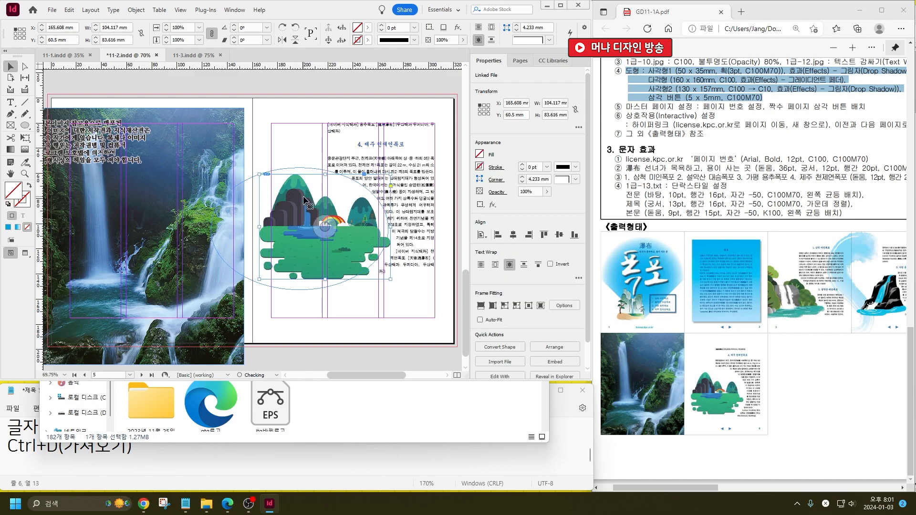
{"action": "left_click", "coordinate": [417, 302]}
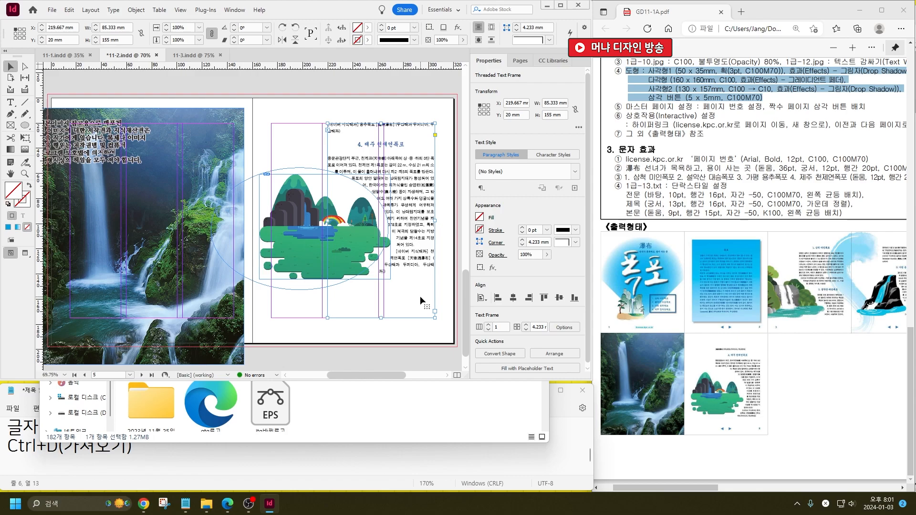
Move the wrap ellipse and island illustration up together to Y 51 mm, and undo the stray scaling of the illustration.
{"action": "left_click", "coordinate": [356, 215]}
{"action": "left_click", "coordinate": [293, 192], "text": "shift"}
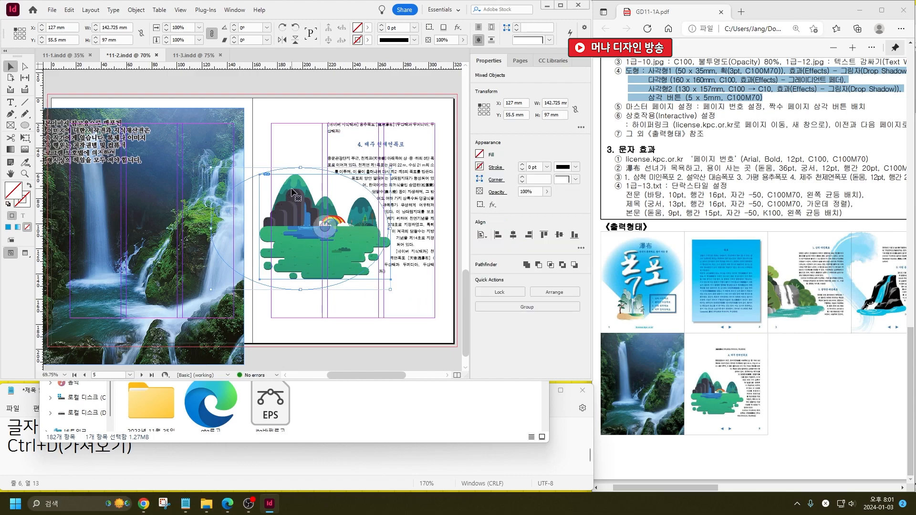
{"action": "left_click_drag", "start_coordinate": [293, 193], "coordinate": [293, 187]}
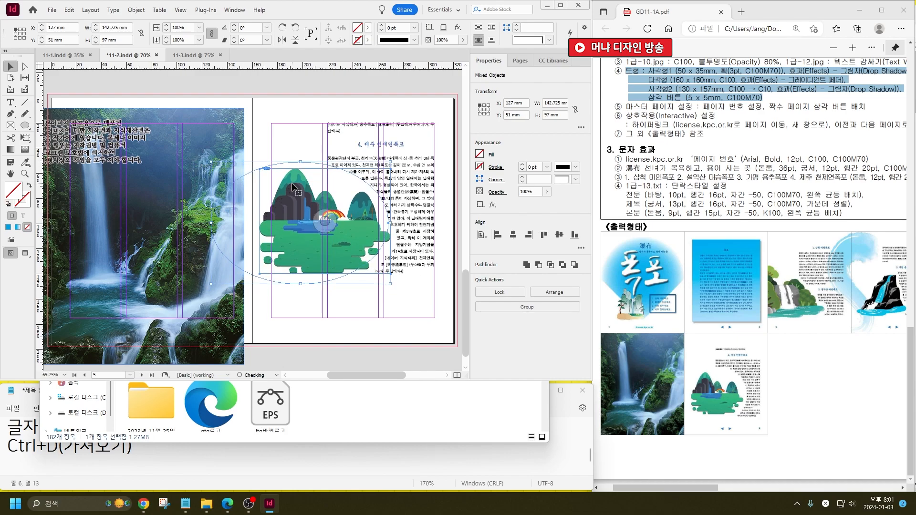
{"action": "left_click_drag", "start_coordinate": [323, 215], "coordinate": [322, 213]}
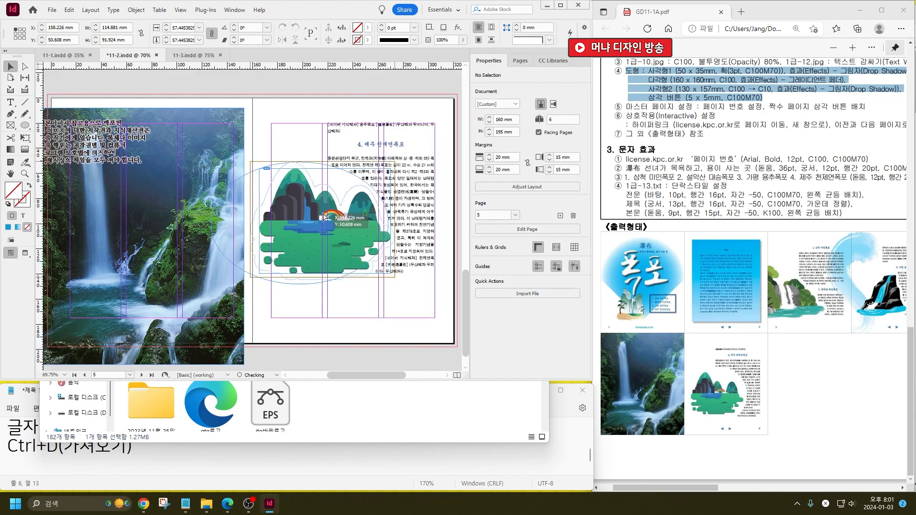
{"action": "key", "text": "ctrl+z"}
{"action": "key", "text": "Escape"}
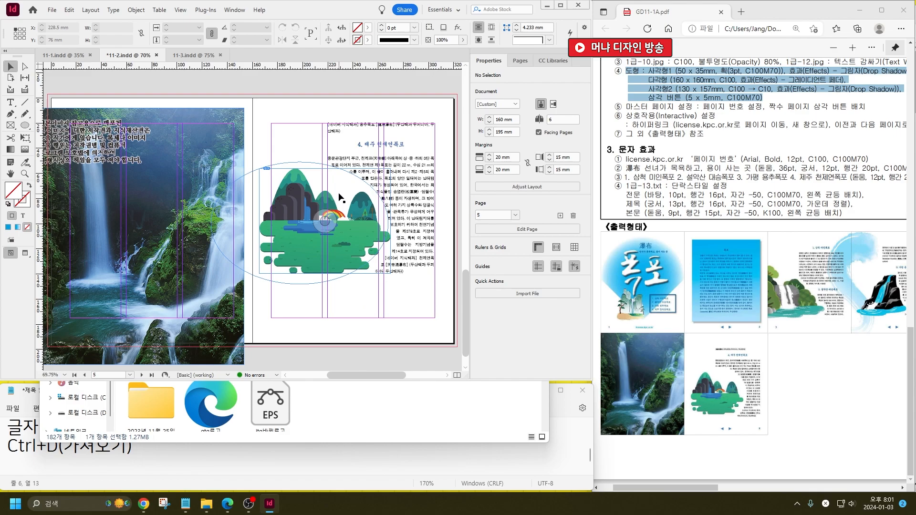
Turn off text wrap on the island illustration and reposition it at about X 160.2 mm, Y 55.7 mm.
{"action": "left_click_drag", "start_coordinate": [335, 195], "coordinate": [353, 205]}
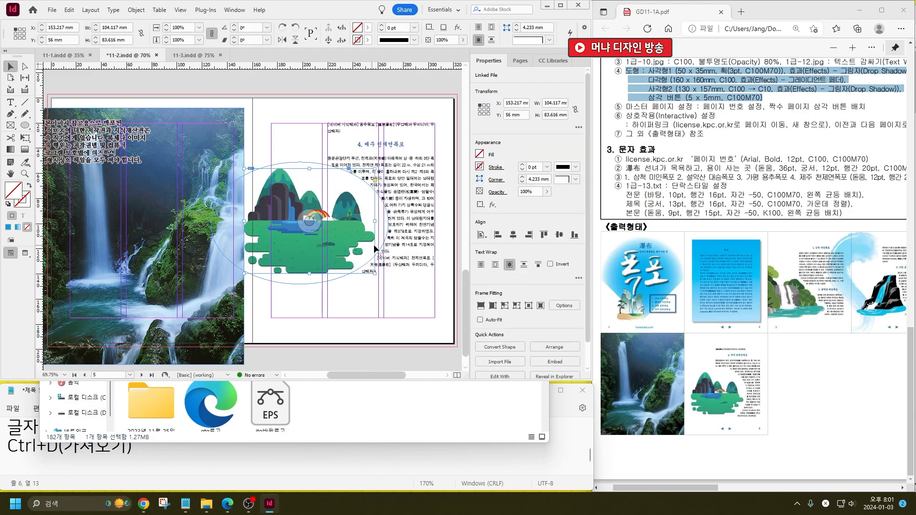
{"action": "left_click", "coordinate": [479, 28]}
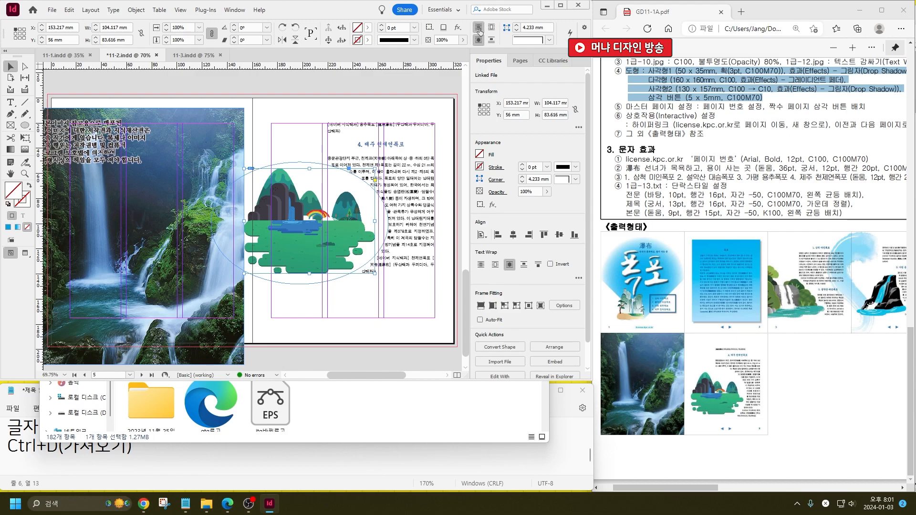
{"action": "left_click", "coordinate": [368, 340]}
{"action": "left_click_drag", "start_coordinate": [343, 211], "coordinate": [349, 212]}
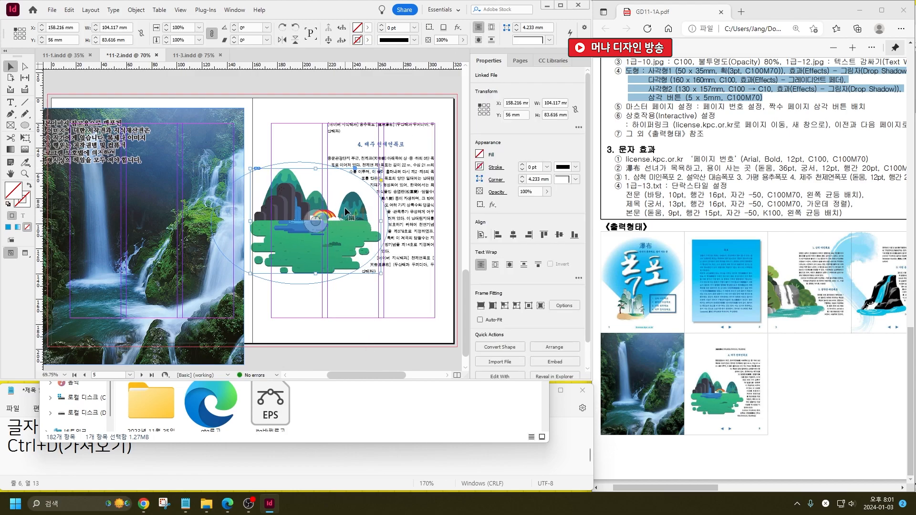
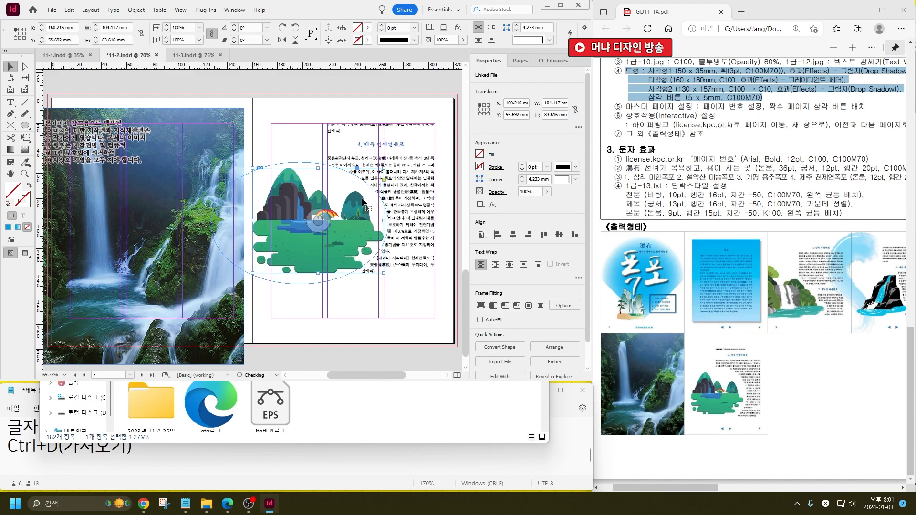
Pull the wrap ellipse's edge nearest the spine in to X 148.5 mm, narrowing it to about 119.5 mm.
{"action": "left_click", "coordinate": [322, 165]}
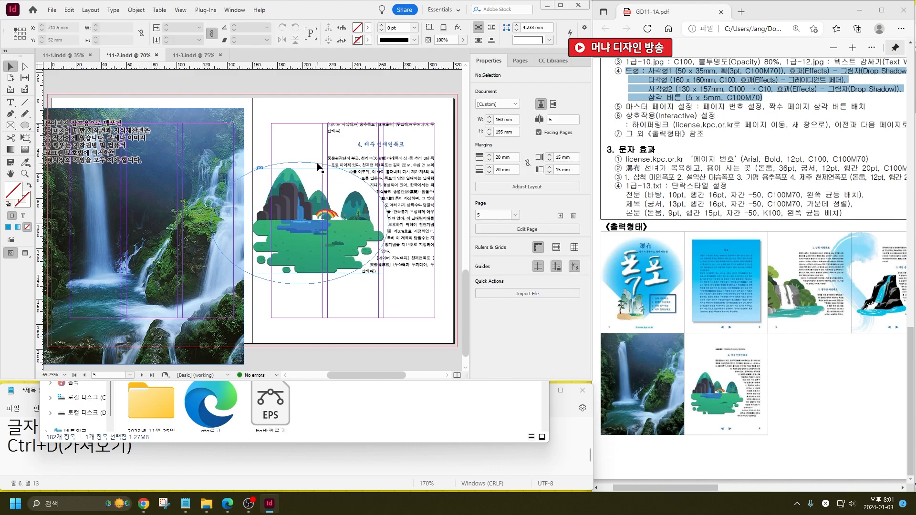
{"action": "left_click", "coordinate": [317, 162]}
{"action": "left_click_drag", "start_coordinate": [211, 223], "coordinate": [237, 225]}
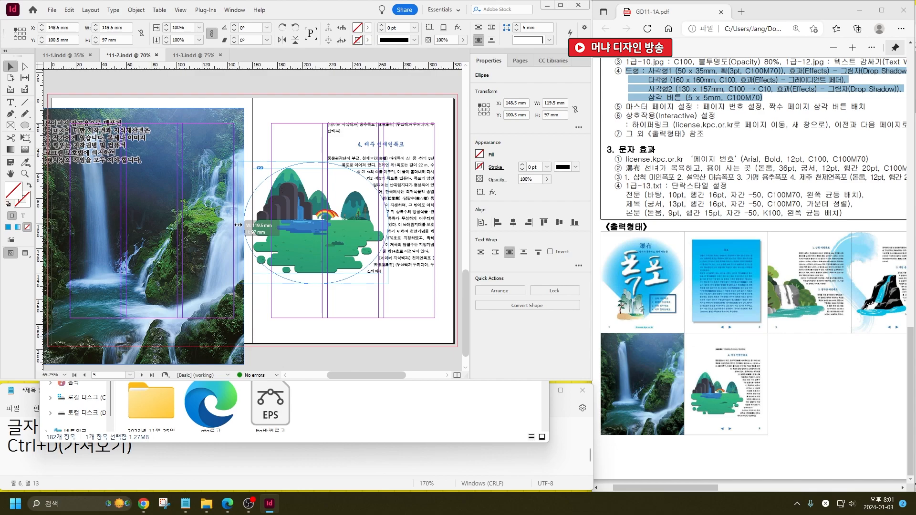
{"action": "left_click", "coordinate": [403, 309]}
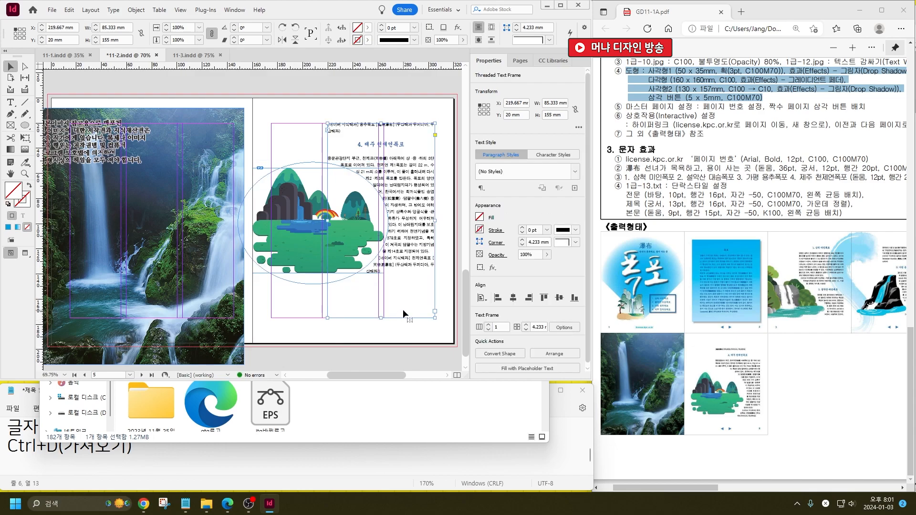
{"action": "left_click", "coordinate": [410, 341]}
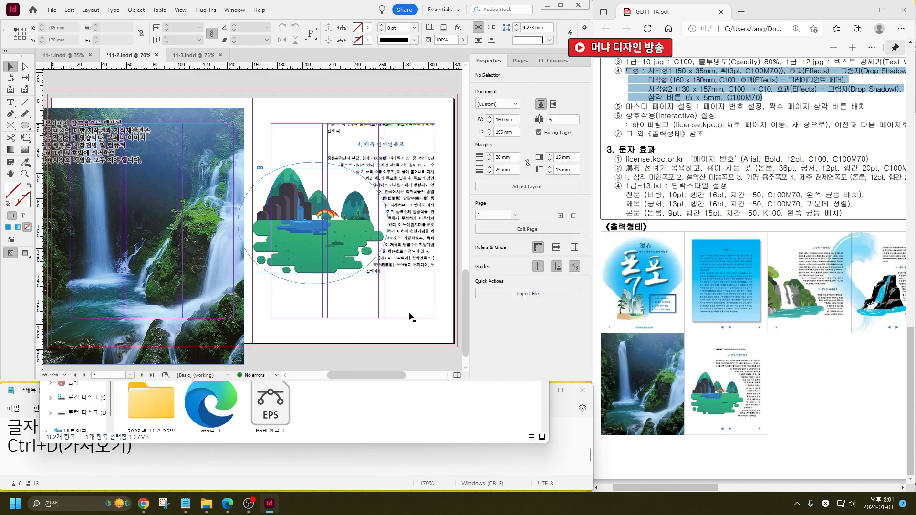
Move page 6's text frame, wrap ellipse and island illustration down together by about 12.5 mm.
{"action": "left_click_drag", "start_coordinate": [447, 293], "coordinate": [389, 206]}
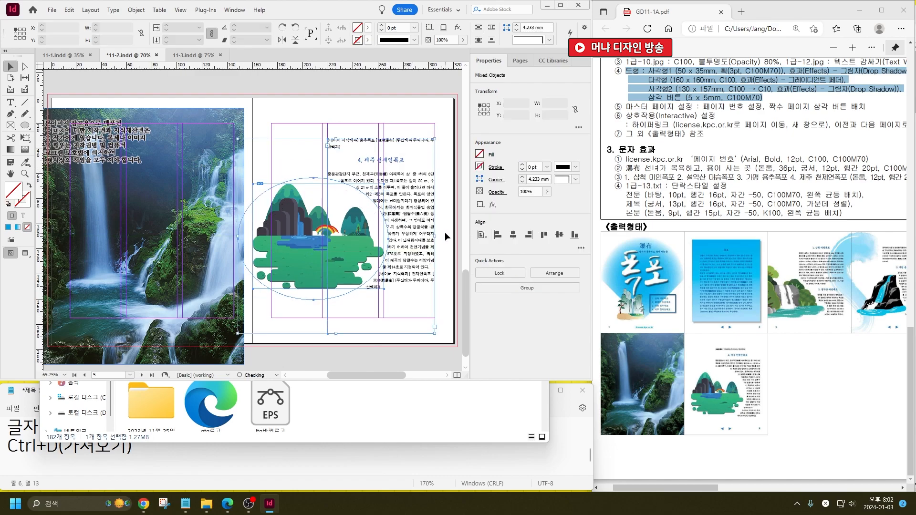
{"action": "left_click", "coordinate": [445, 233]}
{"action": "scroll", "coordinate": [445, 233], "scroll_direction": "up", "scroll_amount": 14}
{"action": "scroll", "coordinate": [395, 297], "scroll_direction": "down", "scroll_amount": 15}
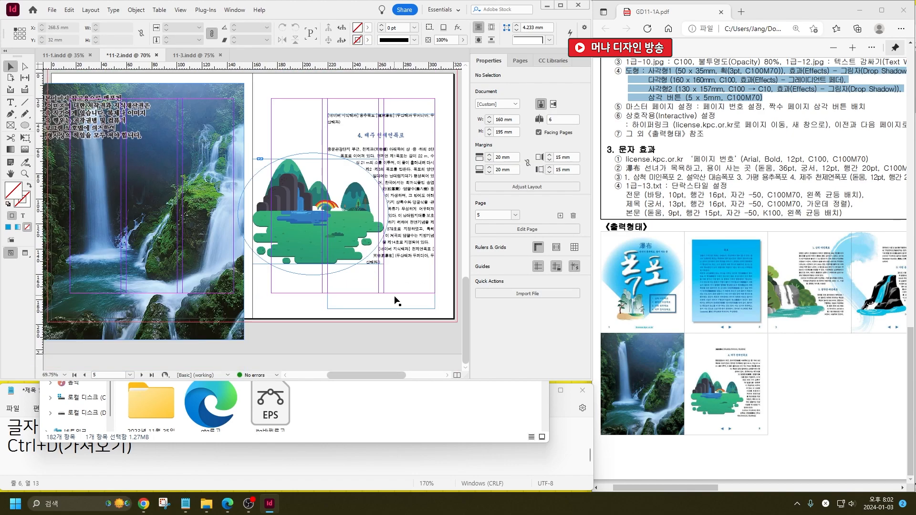
Align the page 5 waterfall photo to Y −3 mm and the spine, and pull its lower outer corner in to the bleed.
{"action": "left_click_drag", "start_coordinate": [228, 272], "coordinate": [317, 290]}
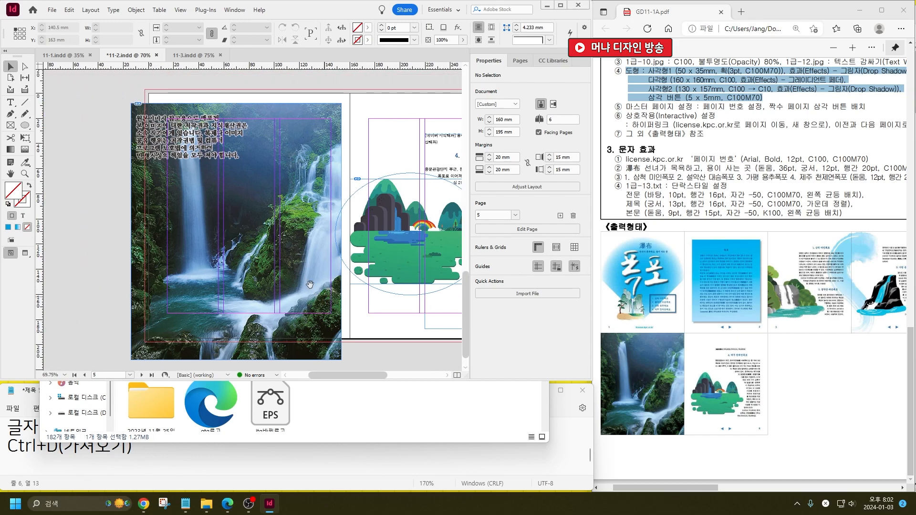
{"action": "left_click_drag", "start_coordinate": [255, 143], "coordinate": [266, 133]}
{"action": "scroll", "coordinate": [263, 176], "scroll_direction": "down", "scroll_amount": 1}
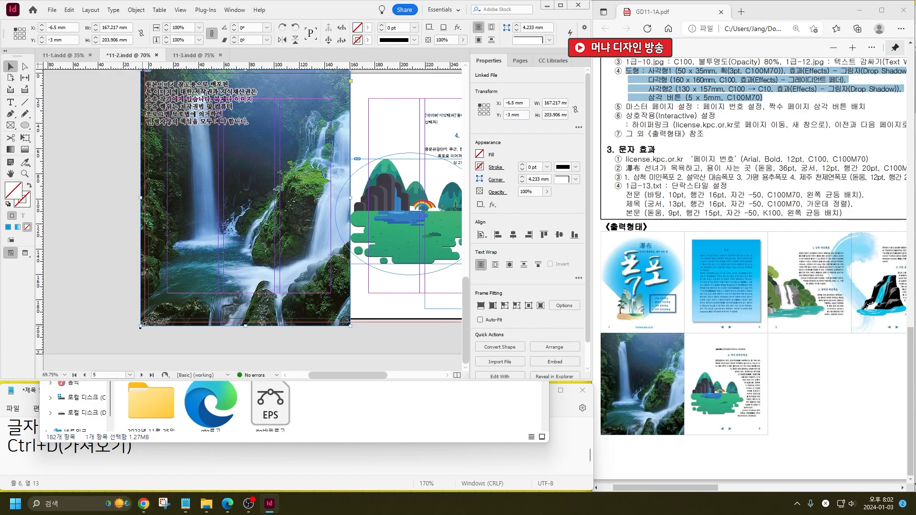
{"action": "left_click_drag", "start_coordinate": [140, 327], "coordinate": [145, 322]}
{"action": "left_click", "coordinate": [369, 344]}
{"action": "left_click_drag", "start_coordinate": [368, 344], "coordinate": [292, 372]}
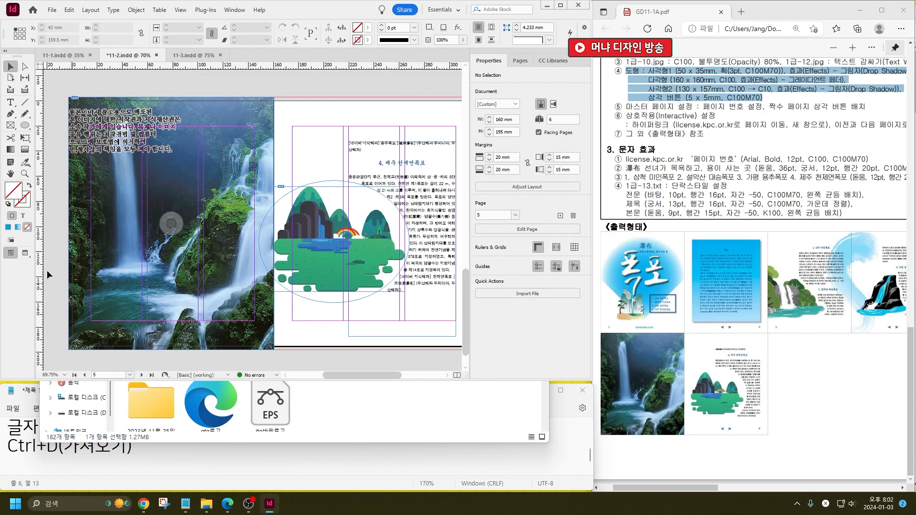
{"action": "left_click", "coordinate": [308, 282]}
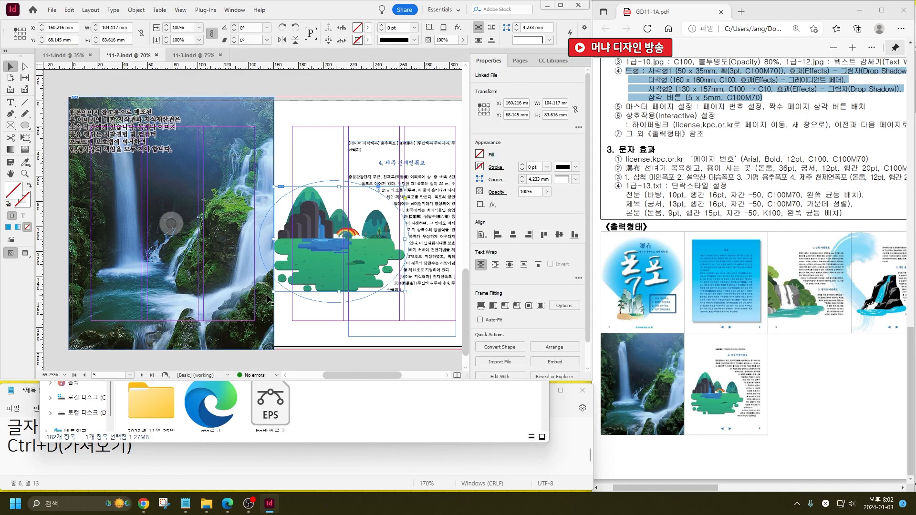
Scale the island illustration down to about 96.8 mm wide from its lower outer corner, preview the spread without guides, and save the document.
{"action": "left_click_drag", "start_coordinate": [283, 286], "coordinate": [287, 283]}
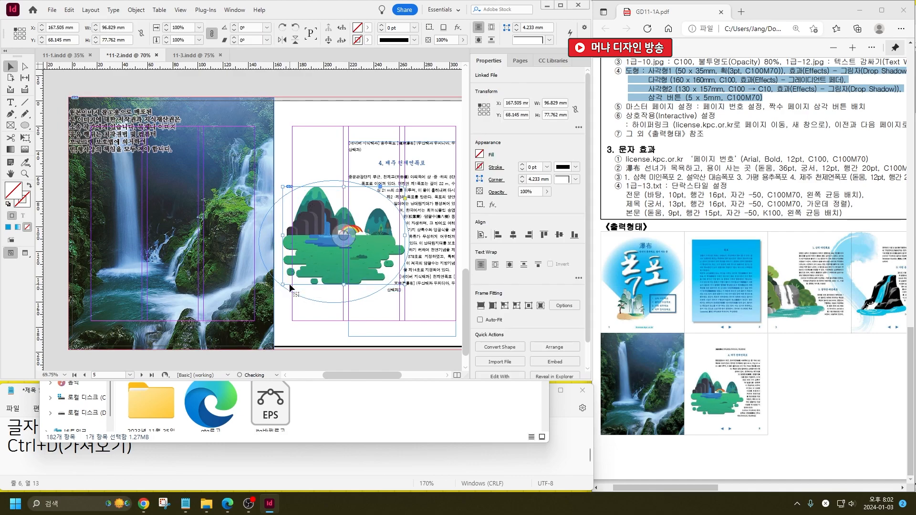
{"action": "left_click", "coordinate": [315, 325]}
{"action": "left_click", "coordinate": [26, 253]}
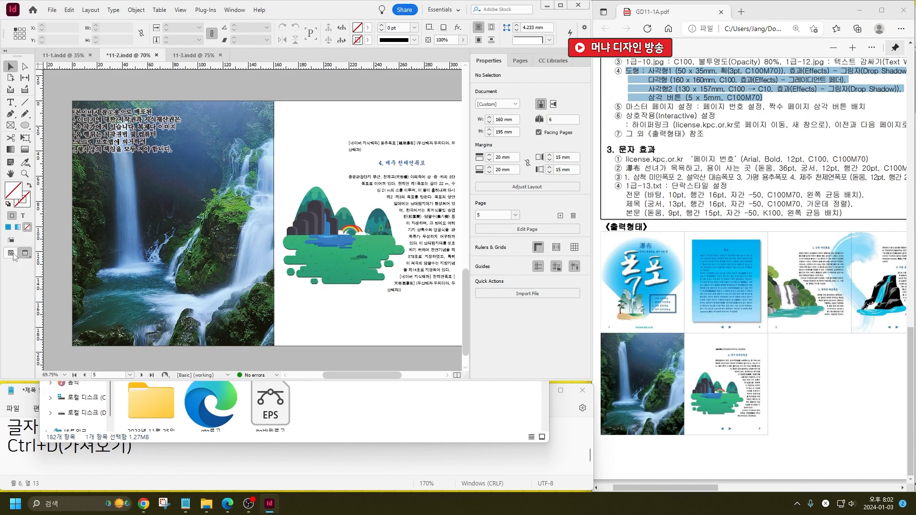
{"action": "left_click", "coordinate": [11, 253]}
{"action": "key", "text": "ctrl+s"}
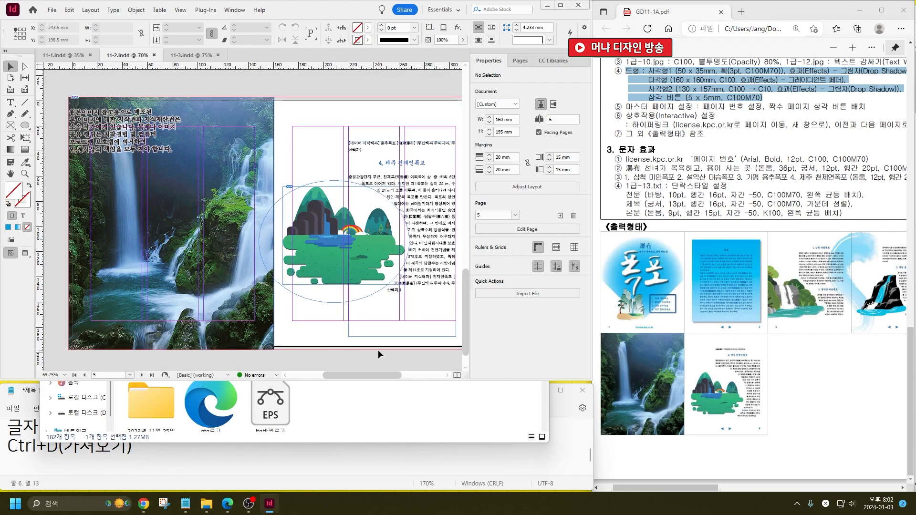
{"action": "left_click", "coordinate": [521, 61]}
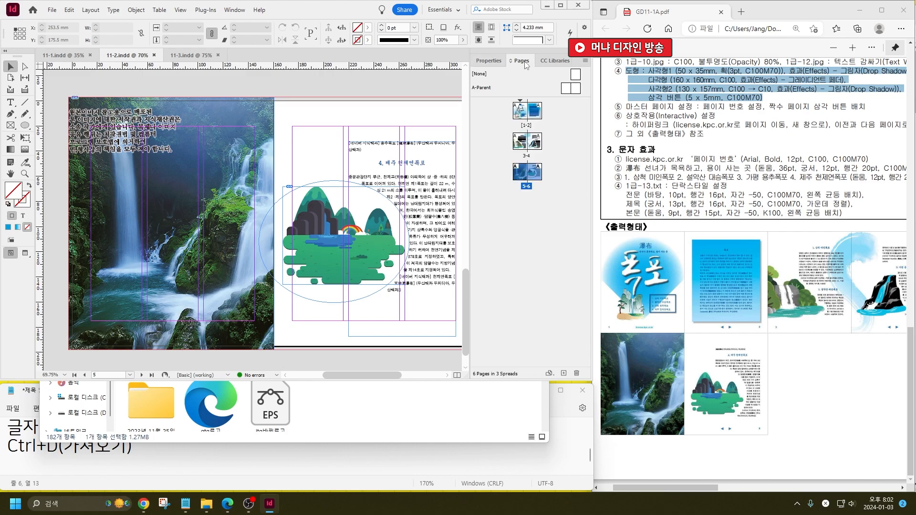
{"action": "key", "text": "ctrl"}
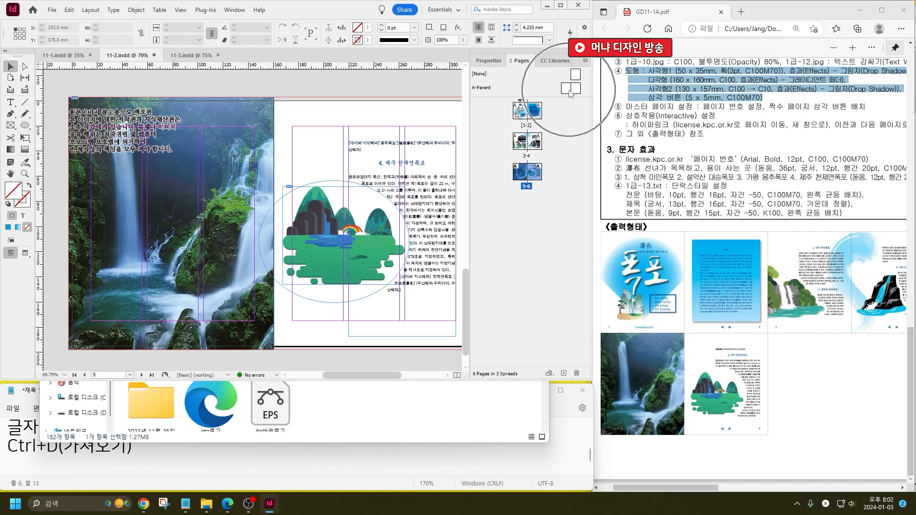
{"action": "scroll", "coordinate": [170, 219], "scroll_direction": "up", "scroll_amount": 15}
{"action": "scroll", "coordinate": [225, 256], "scroll_direction": "up", "scroll_amount": 2}
{"action": "scroll", "coordinate": [219, 260], "scroll_direction": "down", "scroll_amount": 2}
{"action": "left_click", "coordinate": [174, 233]}
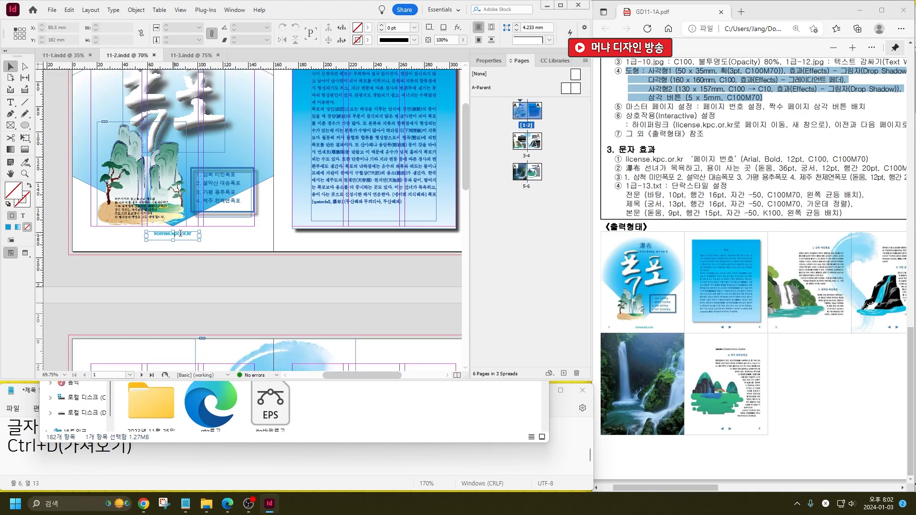
{"action": "triple_click", "coordinate": [180, 233]}
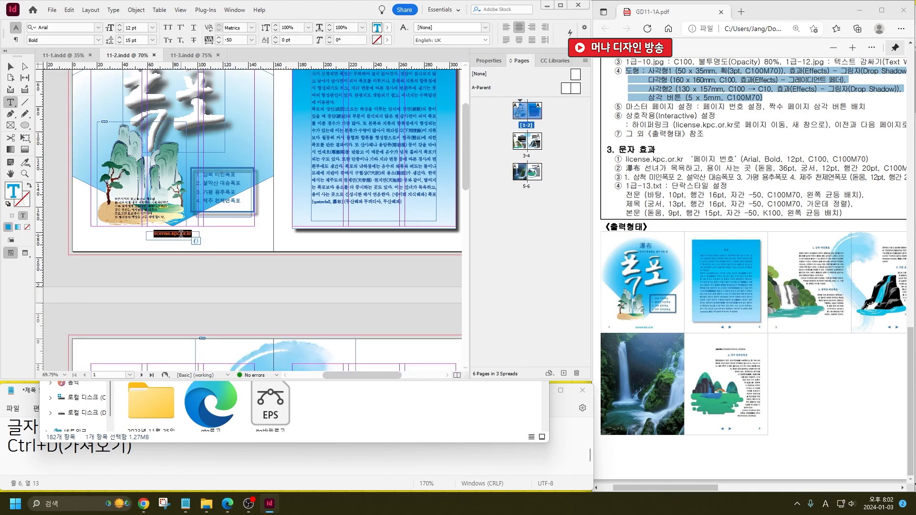
{"action": "right_click", "coordinate": [181, 235]}
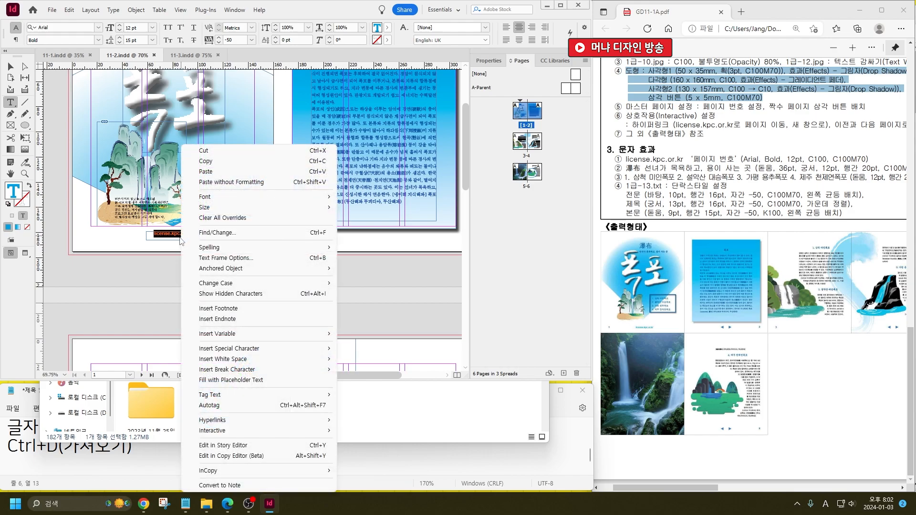
{"action": "mouse_move", "coordinate": [277, 421]}
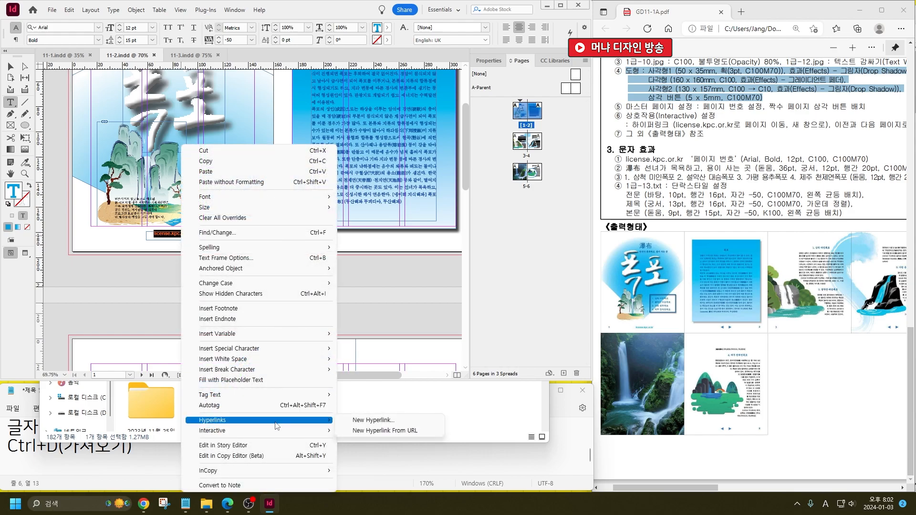
{"action": "left_click", "coordinate": [408, 421]}
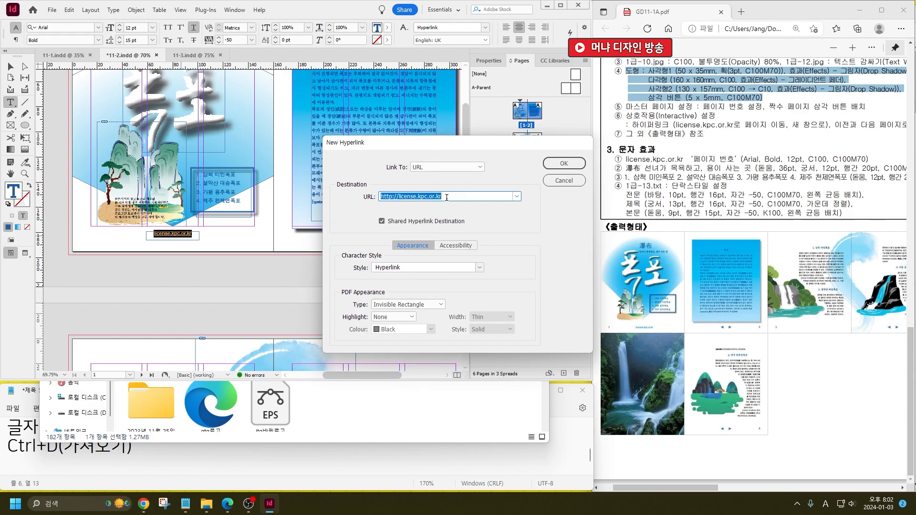
{"action": "left_click", "coordinate": [549, 165]}
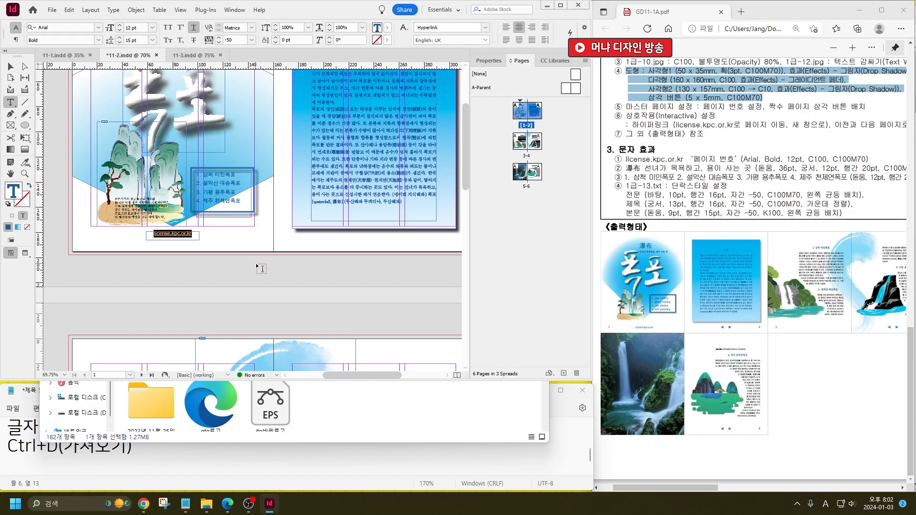
{"action": "left_click", "coordinate": [11, 66]}
{"action": "left_click", "coordinate": [248, 269]}
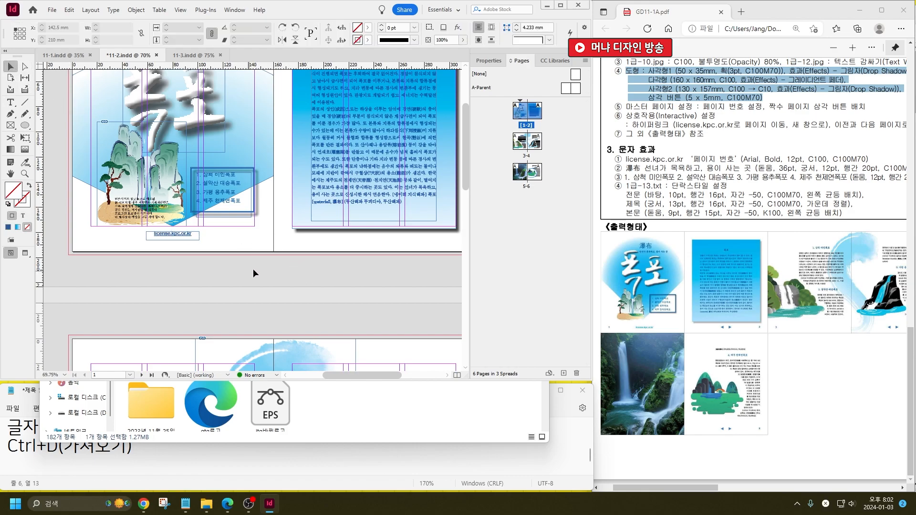
{"action": "left_click", "coordinate": [193, 239]}
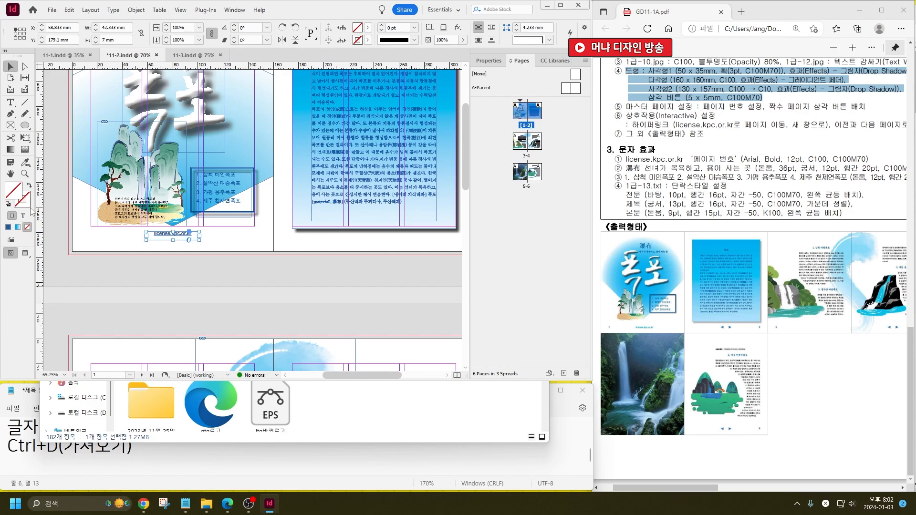
{"action": "left_click", "coordinate": [340, 264]}
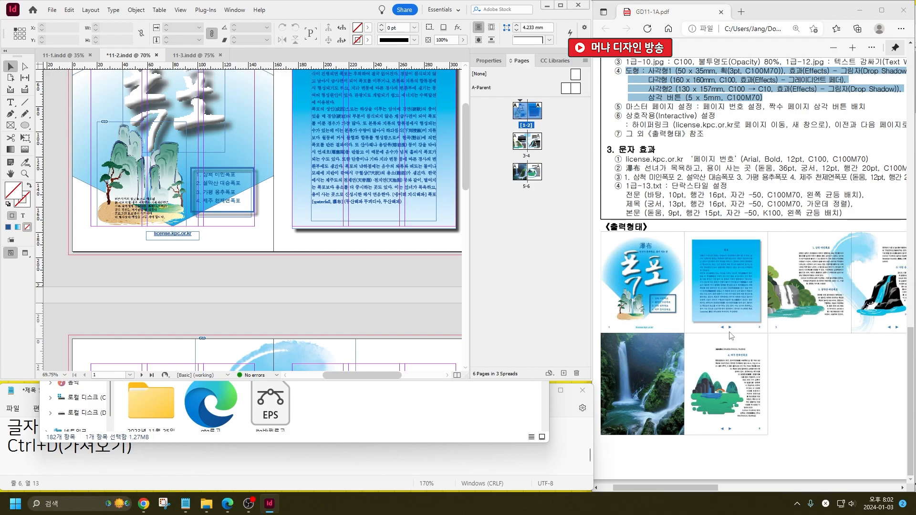
Open the A-Parent spread and draw a small text frame below the margin near the left page's lower outer corner.
{"action": "double_click", "coordinate": [568, 91]}
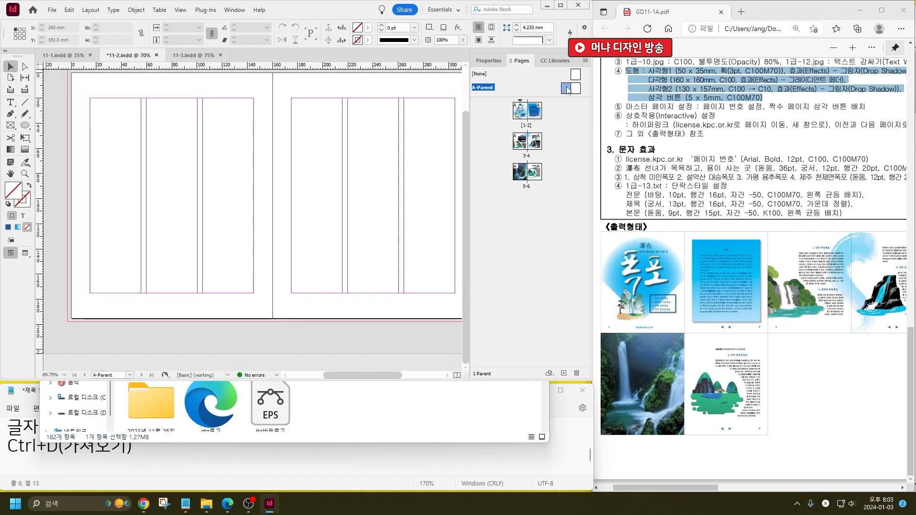
{"action": "left_click", "coordinate": [10, 102]}
{"action": "left_click_drag", "start_coordinate": [84, 298], "coordinate": [103, 313]}
{"action": "scroll", "coordinate": [79, 315], "scroll_direction": "up", "scroll_amount": 6}
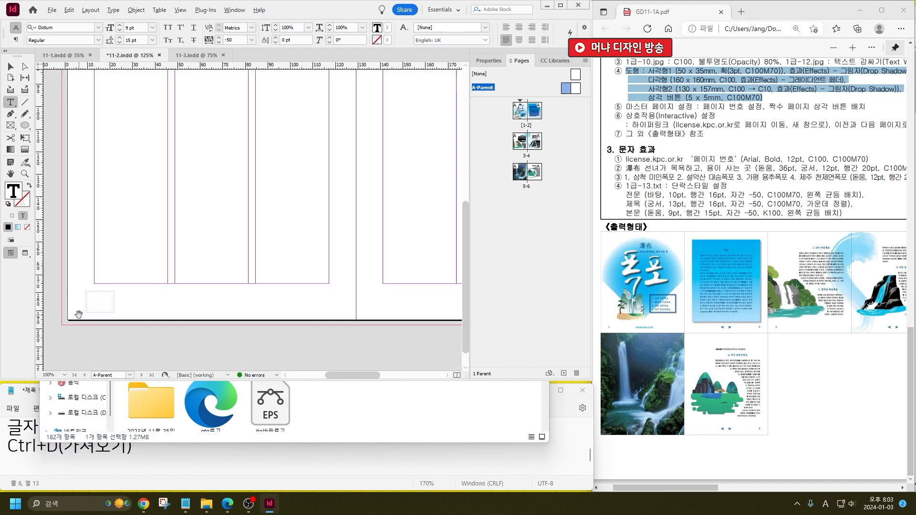
Enter a placeholder 1 in the text frame below the columns on A-Parent and replace it with the Current Page Number marker.
{"action": "type", "text": "1"}
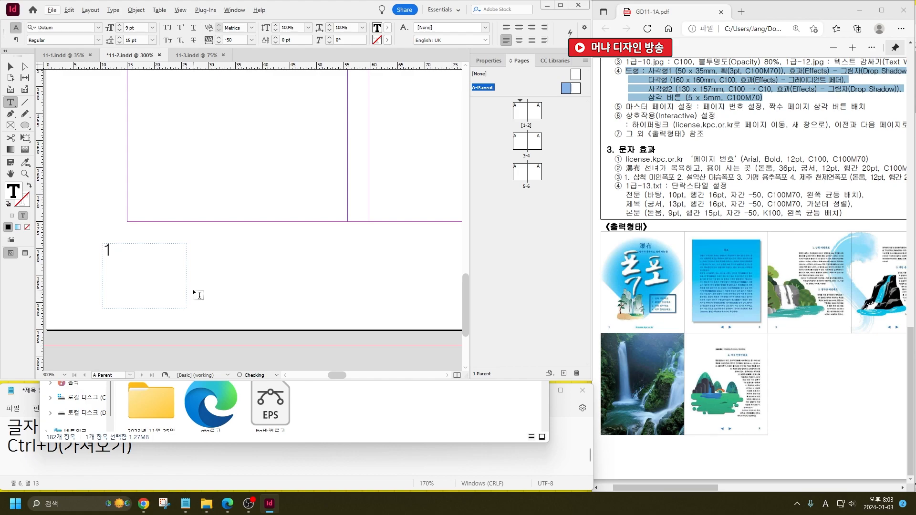
{"action": "key", "text": "ctrl+a"}
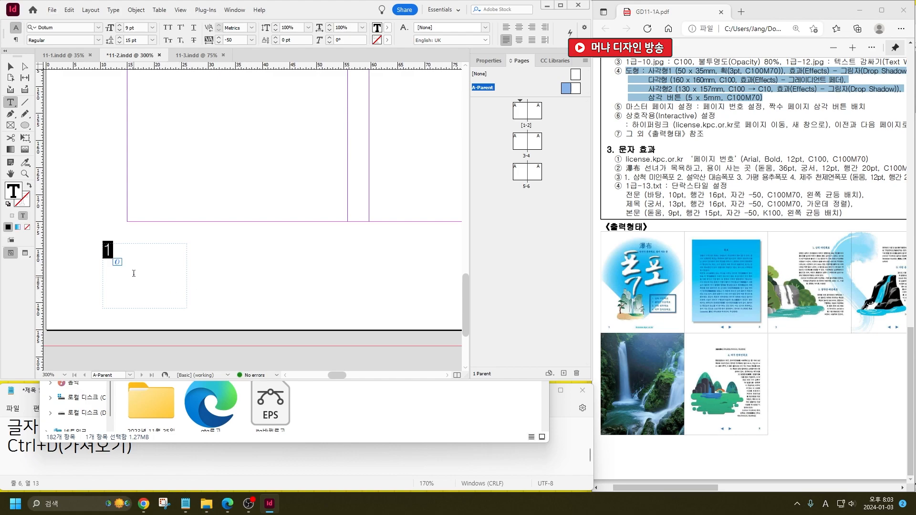
{"action": "right_click", "coordinate": [135, 237]}
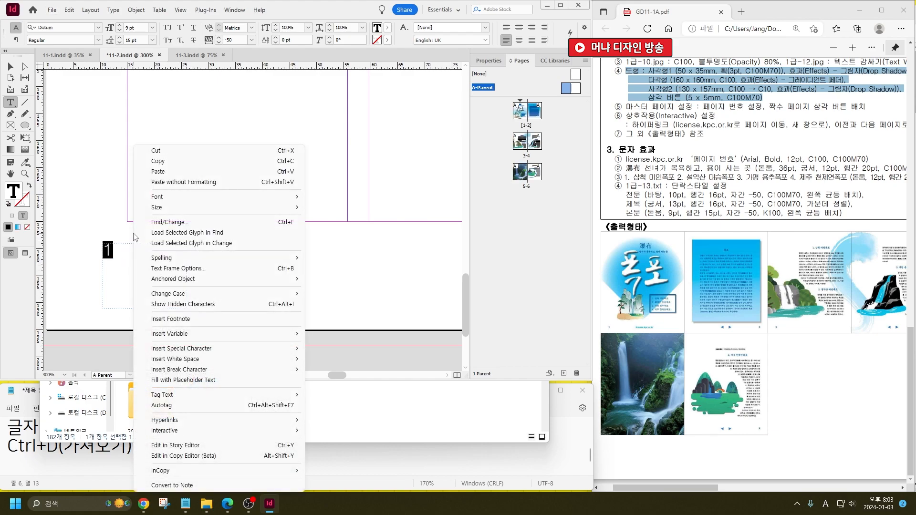
{"action": "mouse_move", "coordinate": [261, 351]}
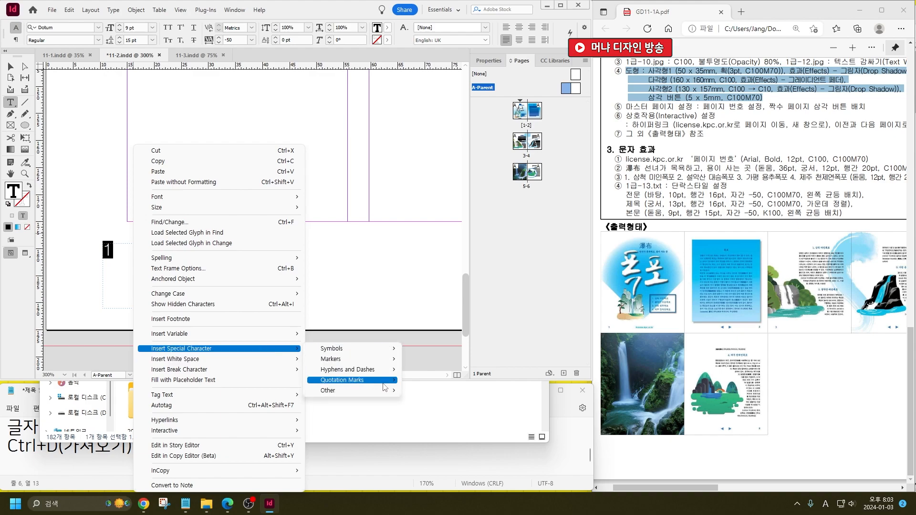
{"action": "mouse_move", "coordinate": [385, 364]}
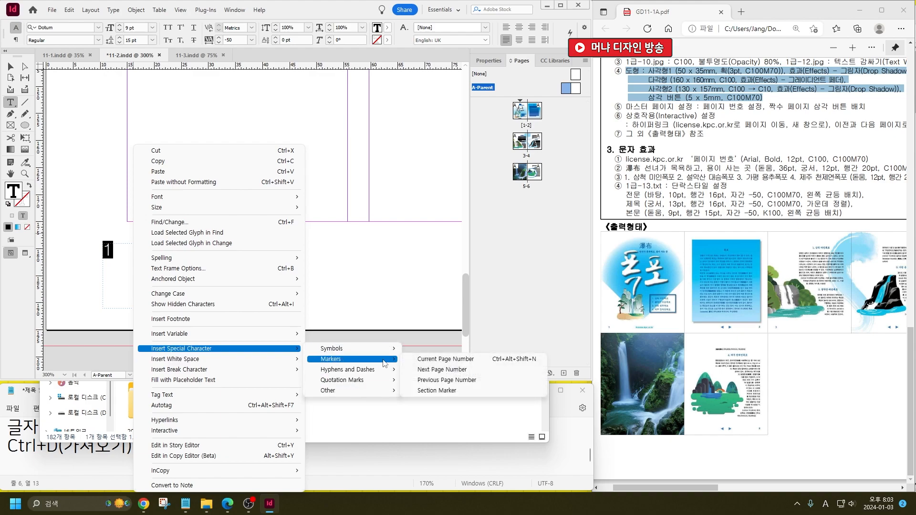
{"action": "left_click", "coordinate": [430, 360]}
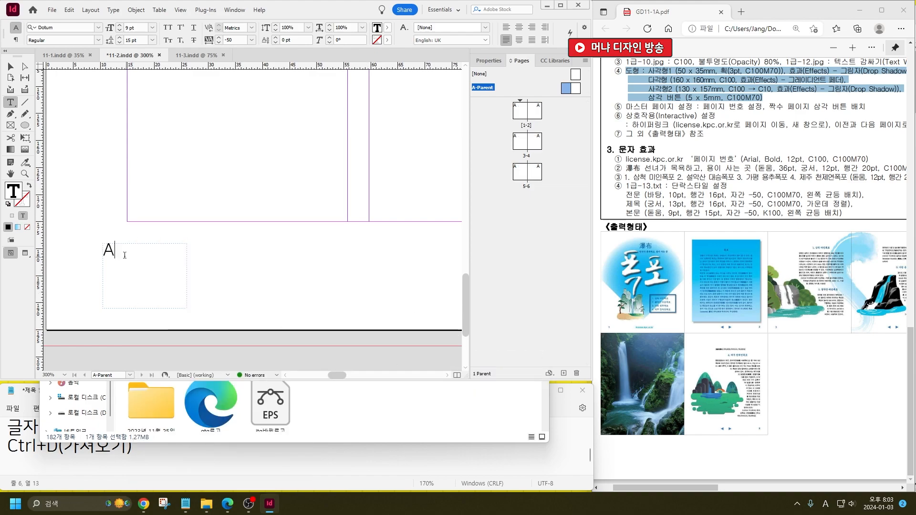
Format the page number marker in Arial Bold at 12 pt.
{"action": "left_click", "coordinate": [493, 90]}
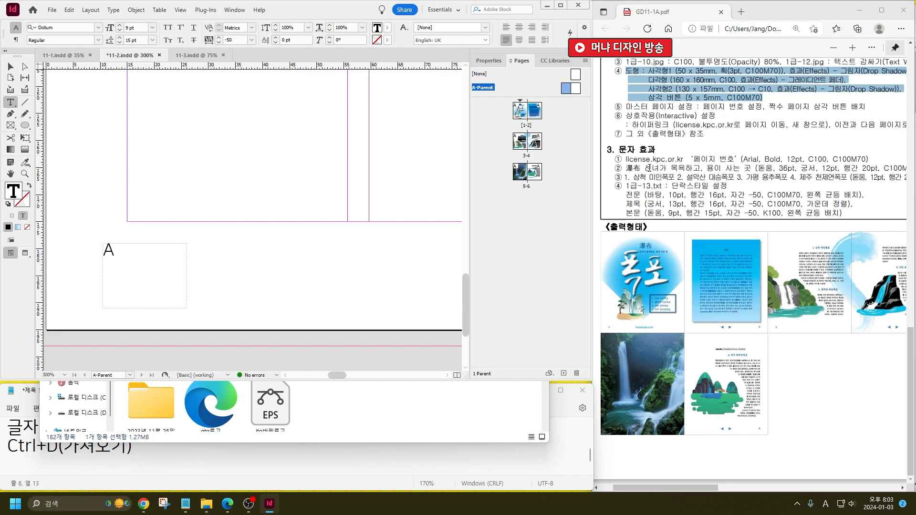
{"action": "left_click", "coordinate": [116, 250]}
{"action": "left_click", "coordinate": [66, 27]}
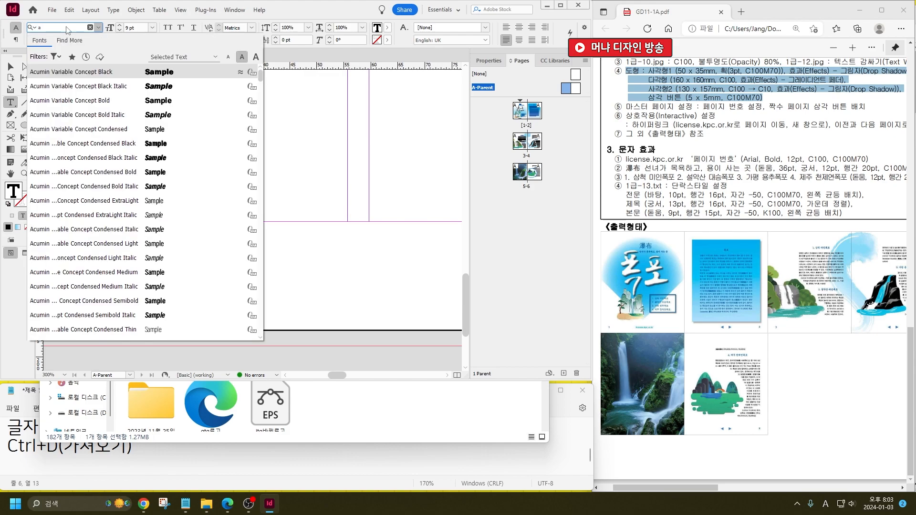
{"action": "left_click", "coordinate": [137, 262]}
{"action": "key", "text": "ctrl+a"}
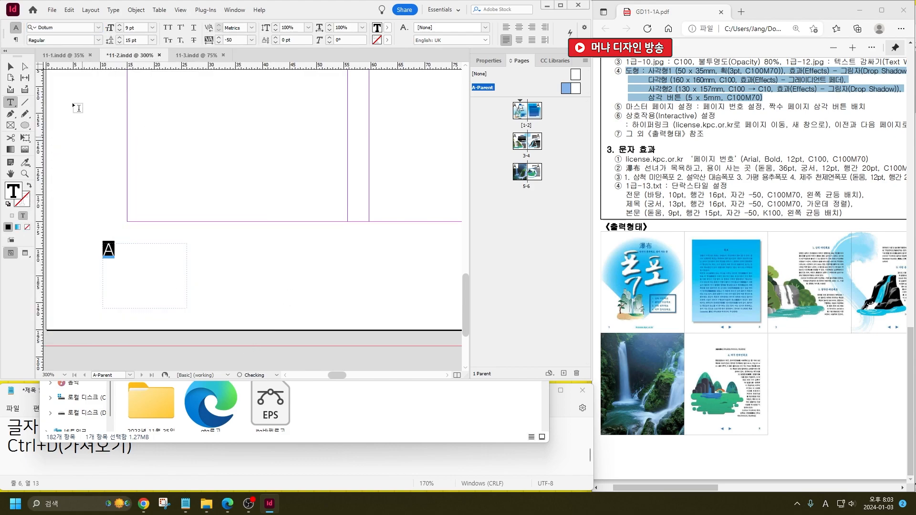
{"action": "left_click", "coordinate": [59, 27]}
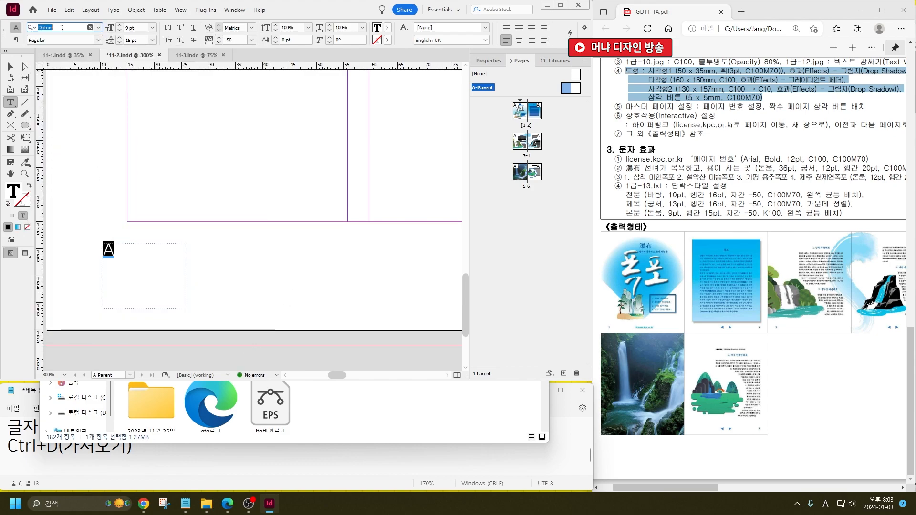
{"action": "key", "text": "BackSpace"}
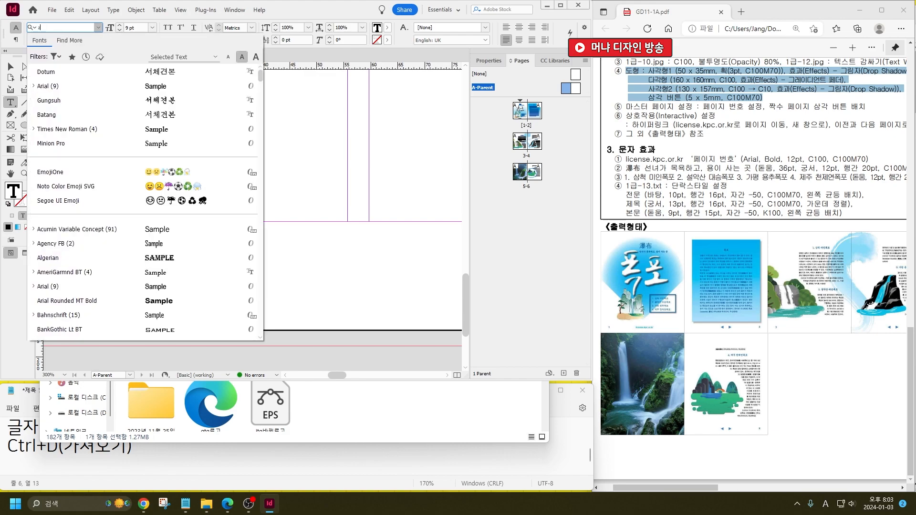
{"action": "type", "text": "ar"}
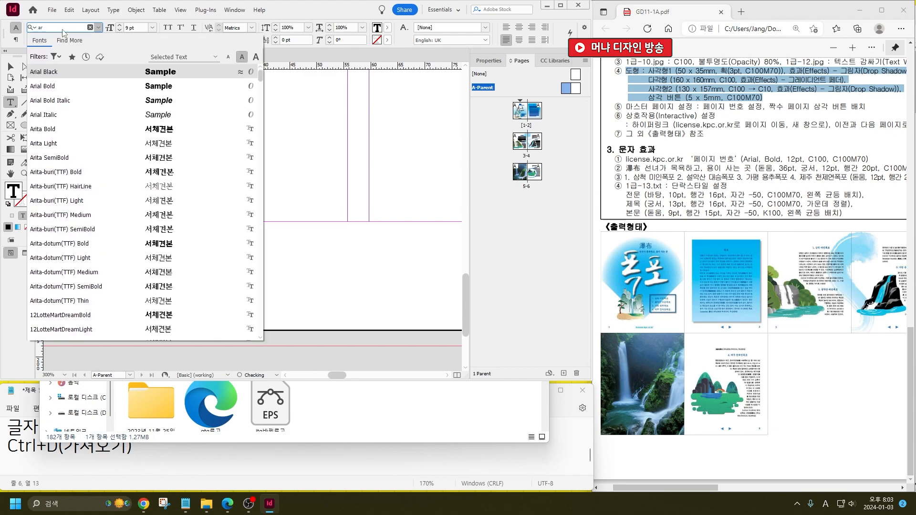
{"action": "key", "text": "Down"}
{"action": "key", "text": "Return"}
{"action": "left_click", "coordinate": [130, 28]}
{"action": "type", "text": "12"}
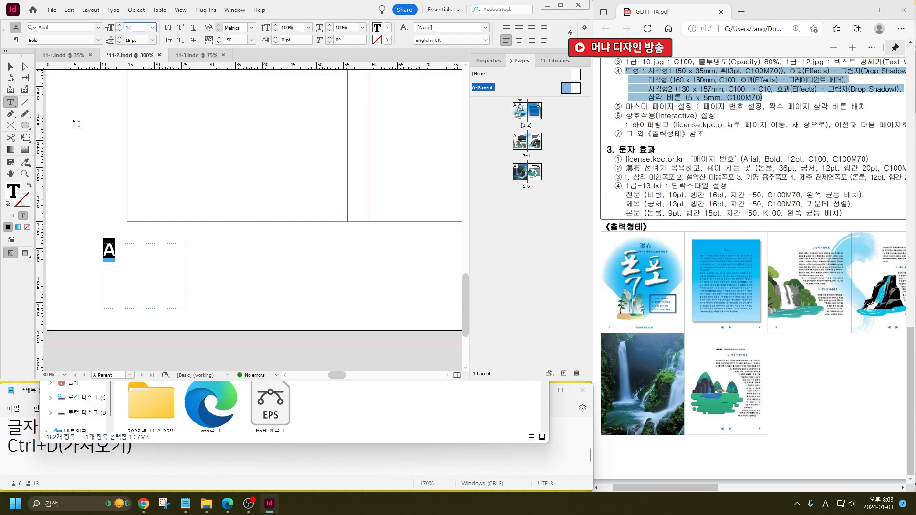
Set the page number marker's fill colour to C 100, M 70, Y 0, K 0.
{"action": "double_click", "coordinate": [17, 191]}
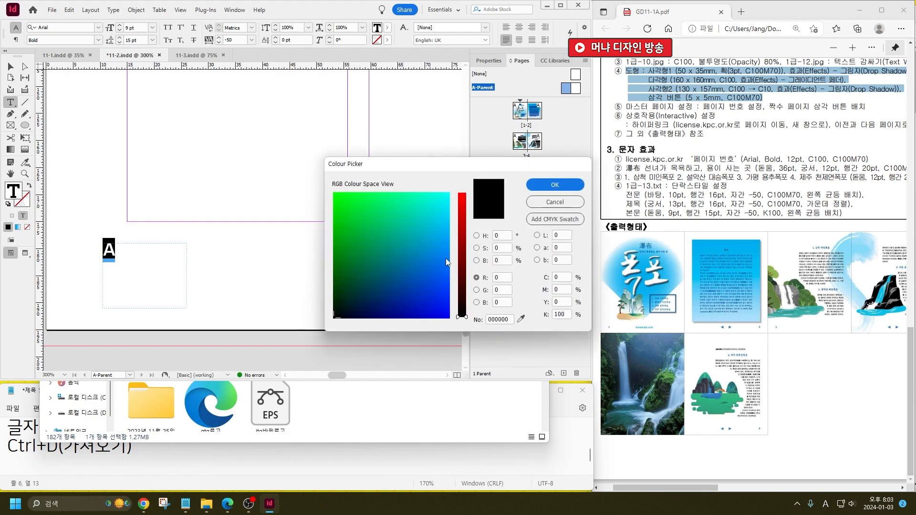
{"action": "double_click", "coordinate": [556, 278]}
{"action": "type", "text": "100"}
{"action": "key", "text": "Tab"}
{"action": "type", "text": "70"}
{"action": "key", "text": "Tab"}
{"action": "type", "text": "0"}
{"action": "key", "text": "Tab"}
{"action": "type", "text": "0"}
{"action": "key", "text": "Return"}
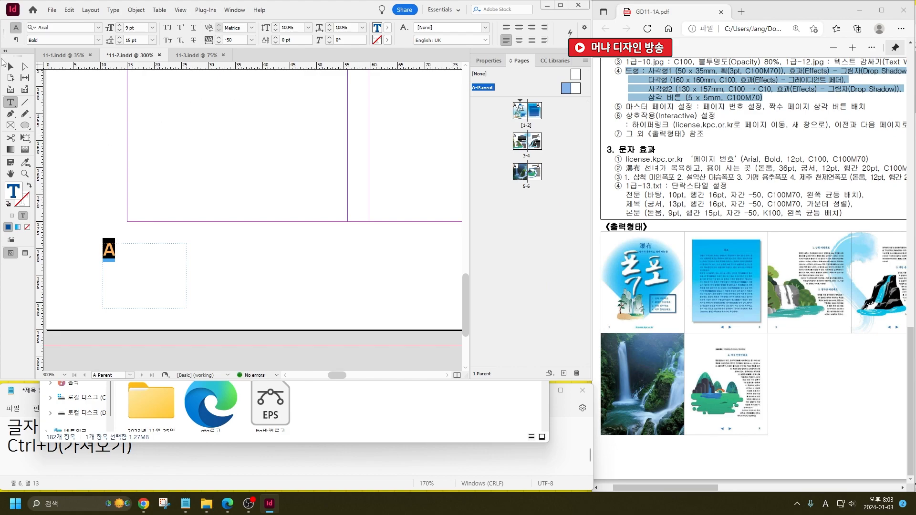
Move the page number frame to the left page's outer margin, below the columns, at X 14.8 mm and Y 180.5 mm.
{"action": "key", "text": "Escape"}
{"action": "left_click_drag", "start_coordinate": [117, 245], "coordinate": [140, 254]}
{"action": "scroll", "coordinate": [82, 251], "scroll_direction": "down", "scroll_amount": 3}
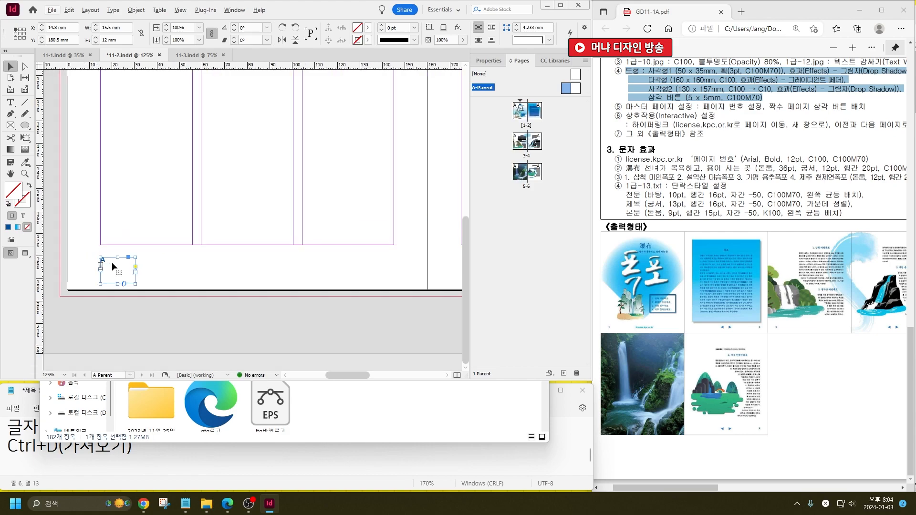
Copy the page number frame to the facing page's outer margin at X 289.5 mm and right-align the number in it.
{"action": "left_click_drag", "start_coordinate": [117, 286], "coordinate": [373, 286]}
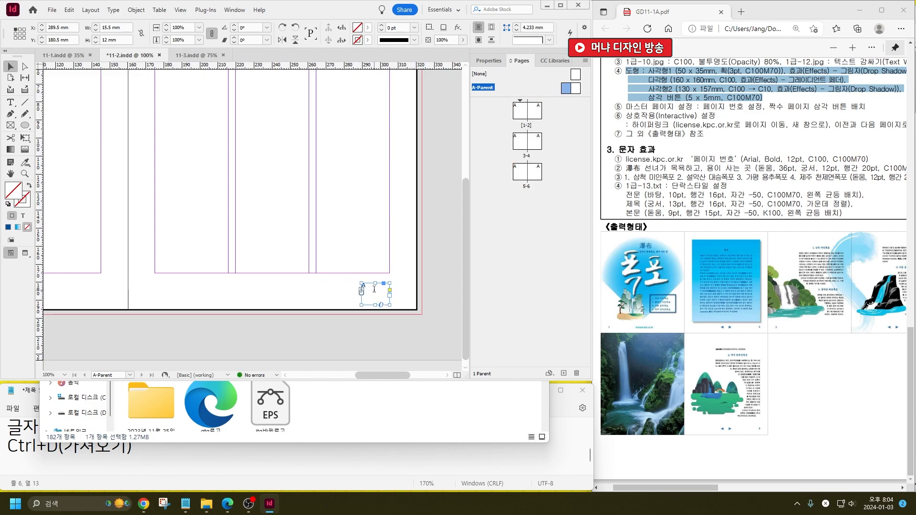
{"action": "double_click", "coordinate": [367, 285]}
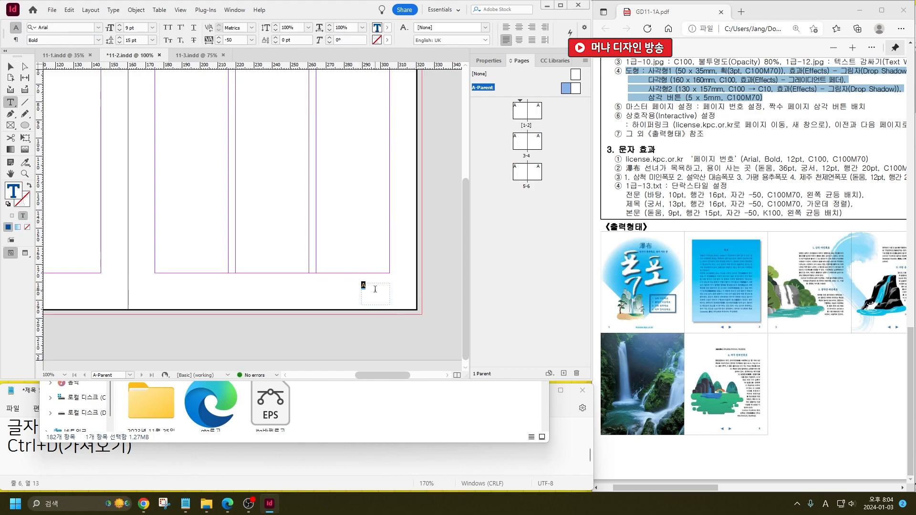
{"action": "left_click", "coordinate": [533, 28]}
{"action": "key", "text": "Escape"}
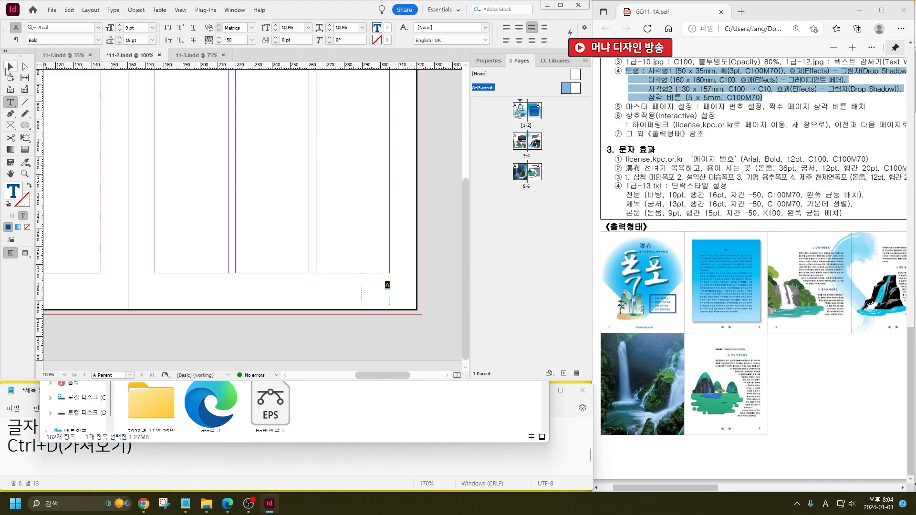
{"action": "left_click", "coordinate": [413, 320]}
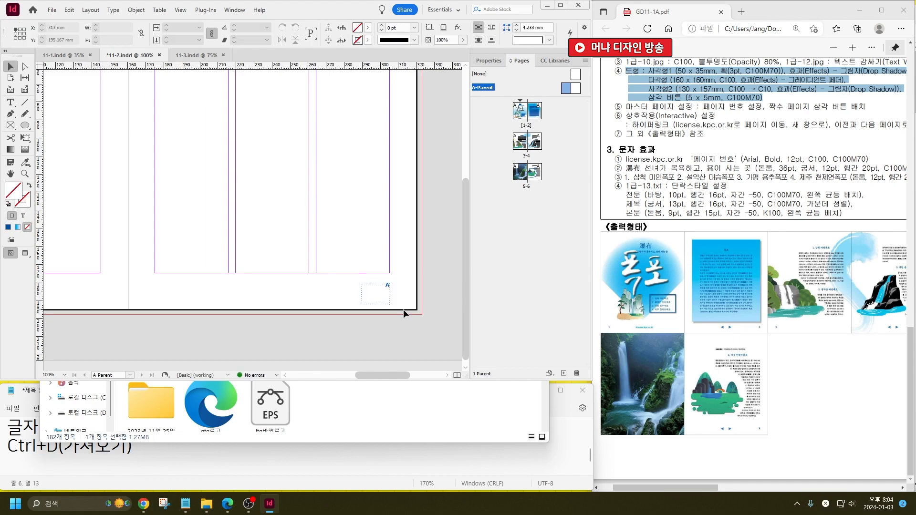
Create a three-sided polygon 5 mm wide and 5 mm high below the columns on the right-hand parent page.
{"action": "scroll", "coordinate": [266, 304], "scroll_direction": "up", "scroll_amount": 4}
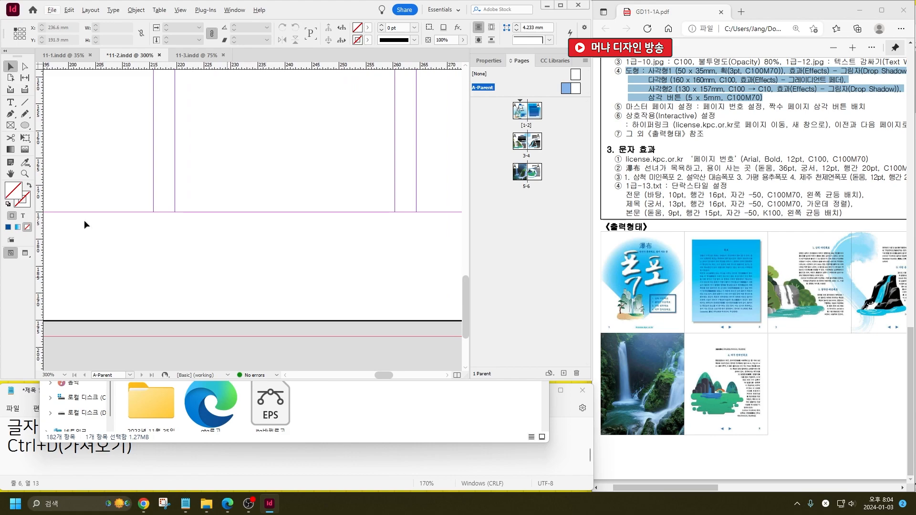
{"action": "left_click", "coordinate": [24, 126]}
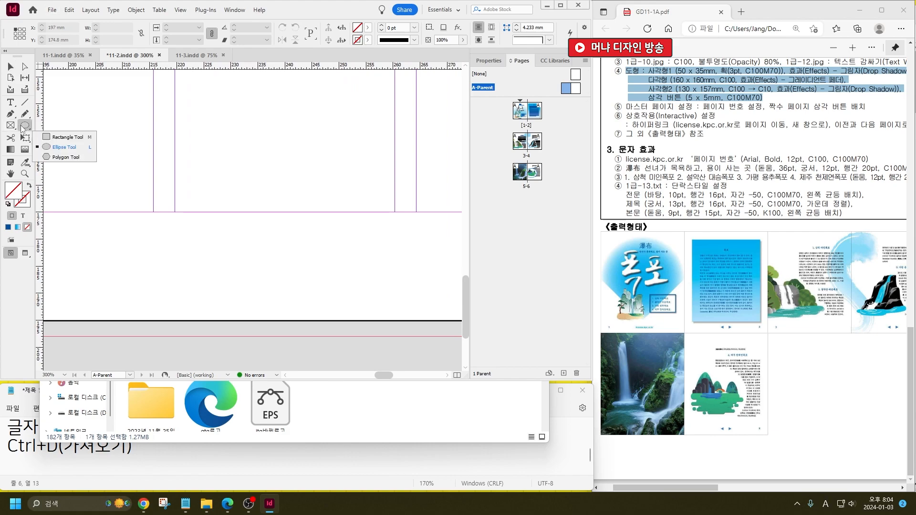
{"action": "left_click", "coordinate": [66, 157]}
{"action": "left_click", "coordinate": [214, 266]}
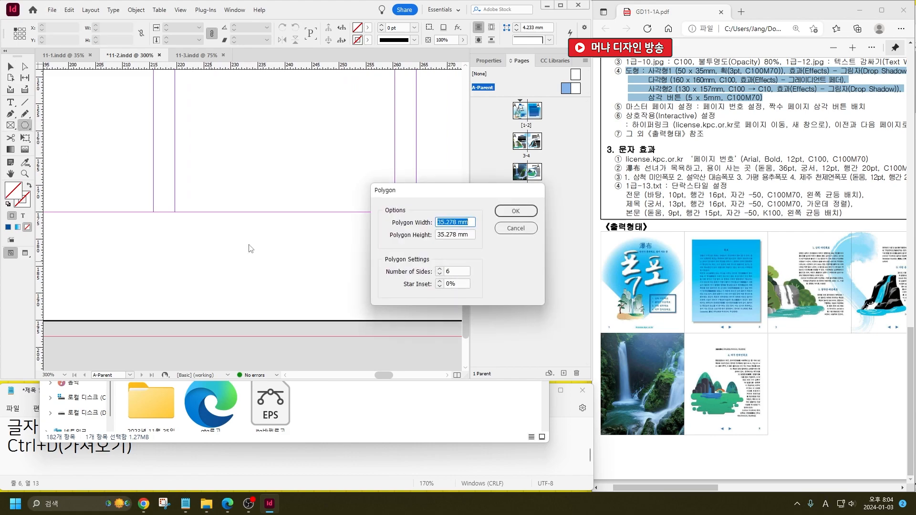
{"action": "type", "text": "5"}
{"action": "key", "text": "Tab"}
{"action": "type", "text": "5"}
{"action": "key", "text": "Tab"}
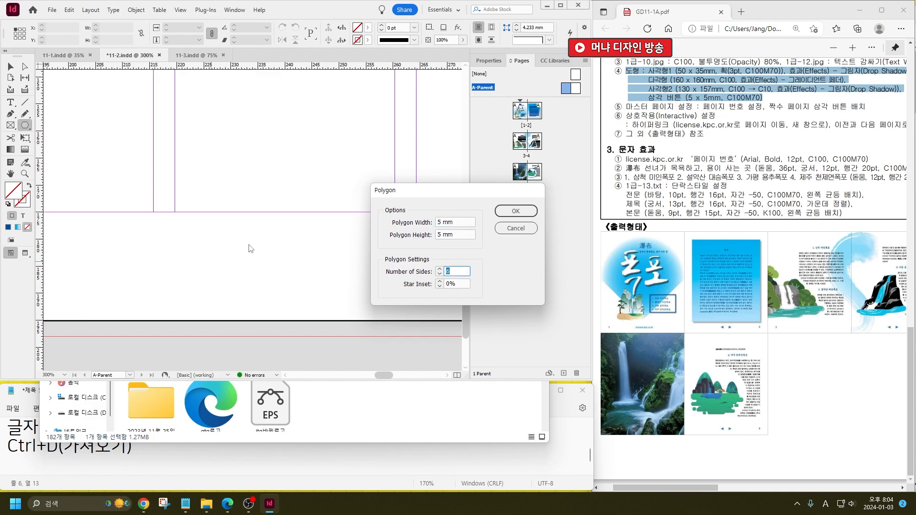
{"action": "type", "text": "3"}
{"action": "key", "text": "Return"}
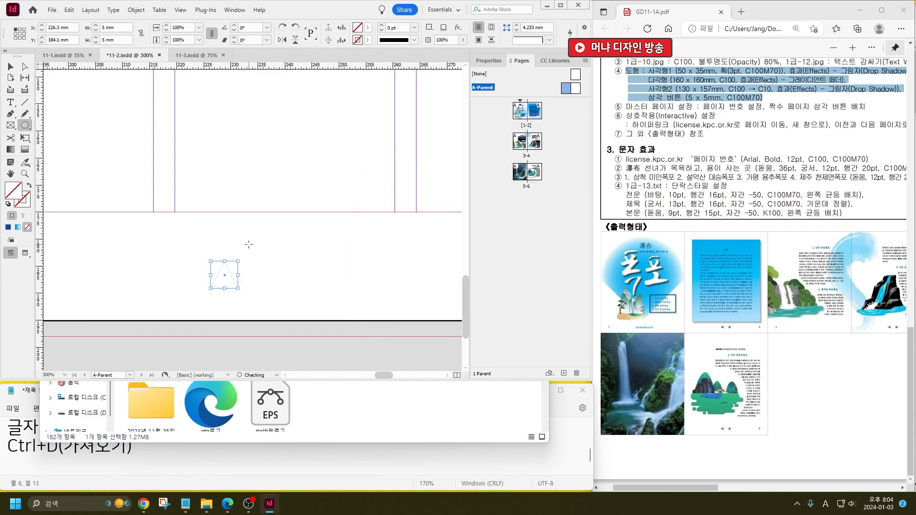
Fill the new triangle with the C 100, M 70 blue used for the page number.
{"action": "double_click", "coordinate": [14, 195]}
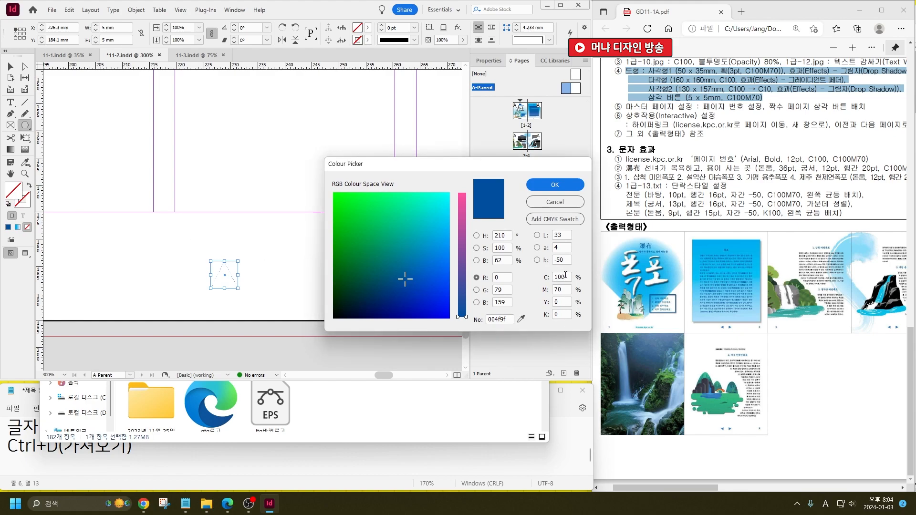
{"action": "left_click", "coordinate": [554, 185]}
{"action": "left_click", "coordinate": [11, 66]}
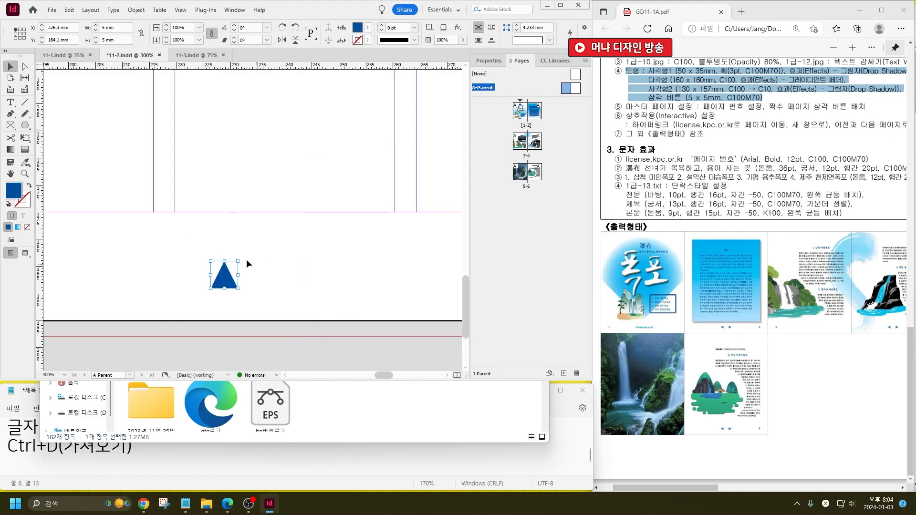
Rotate the blue triangle 90° so that it points left.
{"action": "left_click_drag", "start_coordinate": [240, 260], "coordinate": [195, 243]}
{"action": "key", "text": "ctrl+z"}
{"action": "left_click", "coordinate": [296, 27]}
Duplicate the left-pointing triangle beside the original and flip the copy horizontally to point right.
{"action": "left_click_drag", "start_coordinate": [228, 249], "coordinate": [293, 257]}
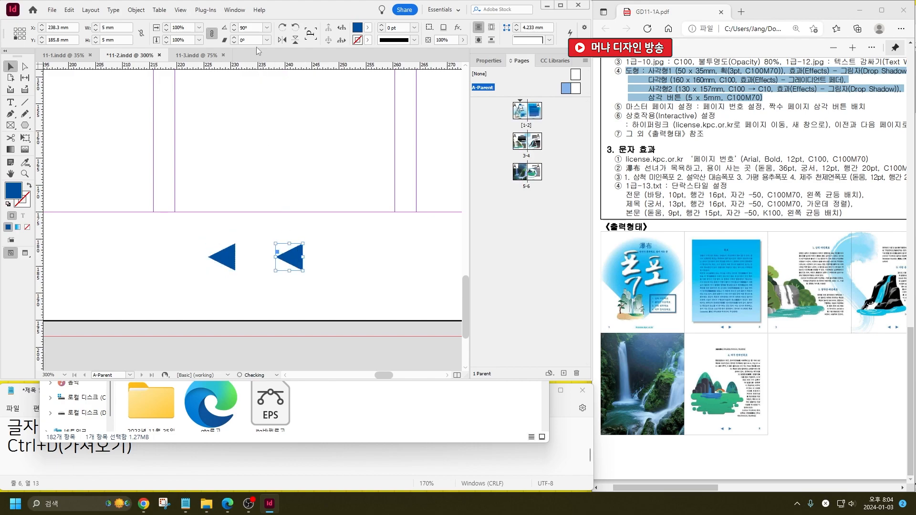
{"action": "left_click", "coordinate": [281, 41]}
{"action": "left_click_drag", "start_coordinate": [291, 274], "coordinate": [248, 253]}
{"action": "key", "text": "ctrl+1"}
{"action": "scroll", "coordinate": [286, 259], "scroll_direction": "up", "scroll_amount": 1}
Convert the left-pointing triangle to an interactive button.
{"action": "left_click", "coordinate": [252, 282]}
{"action": "right_click", "coordinate": [255, 286]}
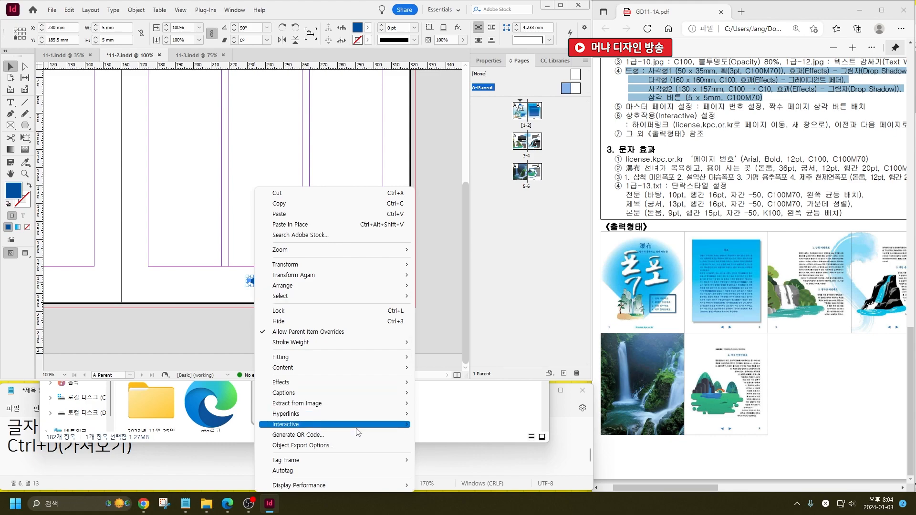
{"action": "mouse_move", "coordinate": [357, 427]}
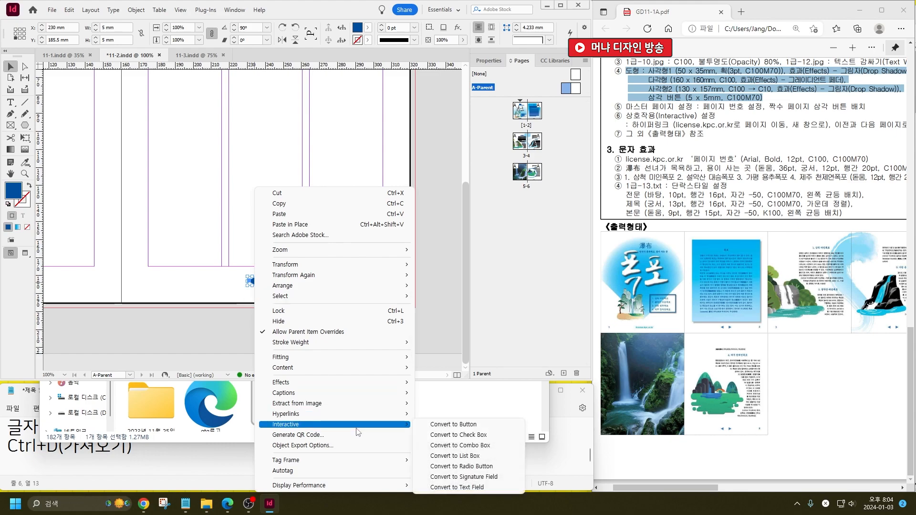
{"action": "left_click", "coordinate": [497, 427]}
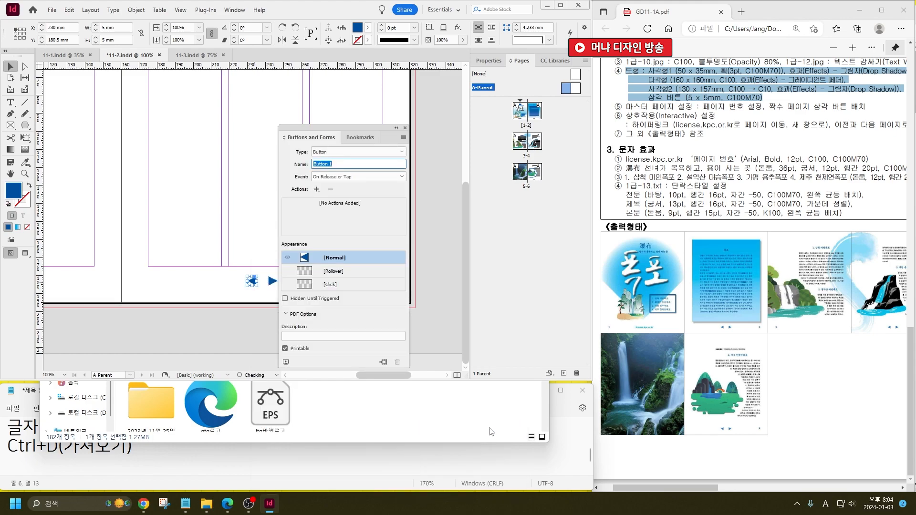
Set the left-pointing button's event to On Click and add the Go To Previous Page action.
{"action": "left_click", "coordinate": [316, 190]}
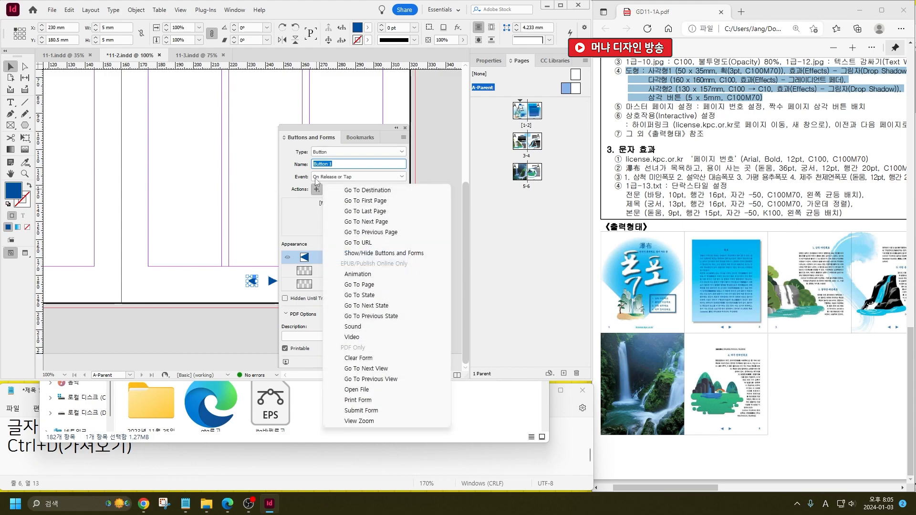
{"action": "left_click", "coordinate": [317, 177]}
{"action": "left_click", "coordinate": [329, 192]}
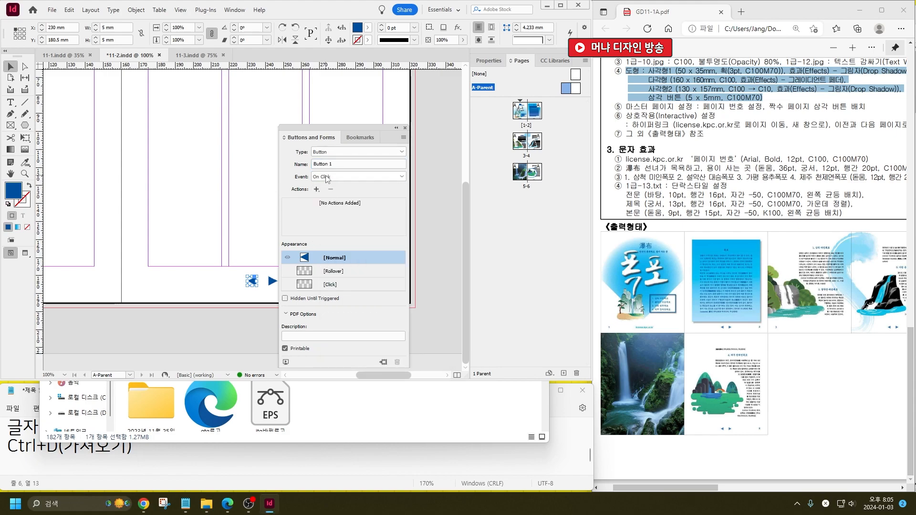
{"action": "left_click", "coordinate": [317, 190]}
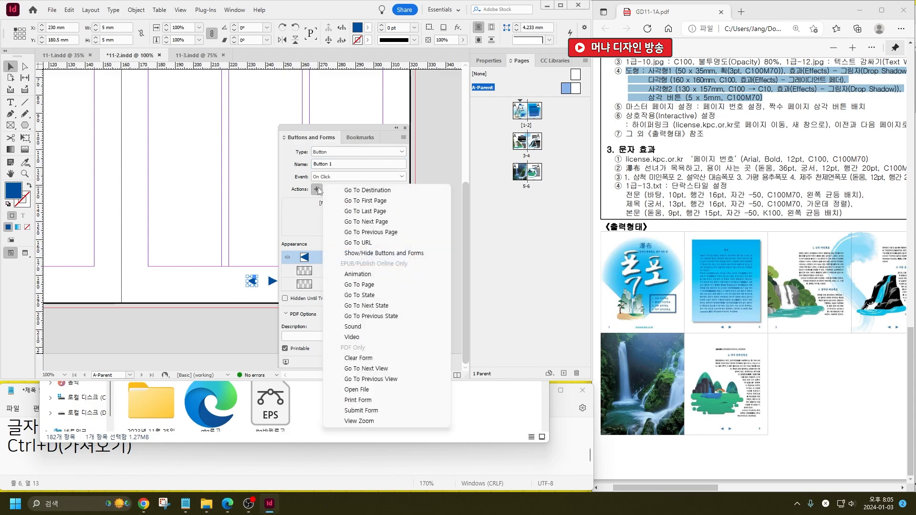
{"action": "left_click", "coordinate": [360, 234]}
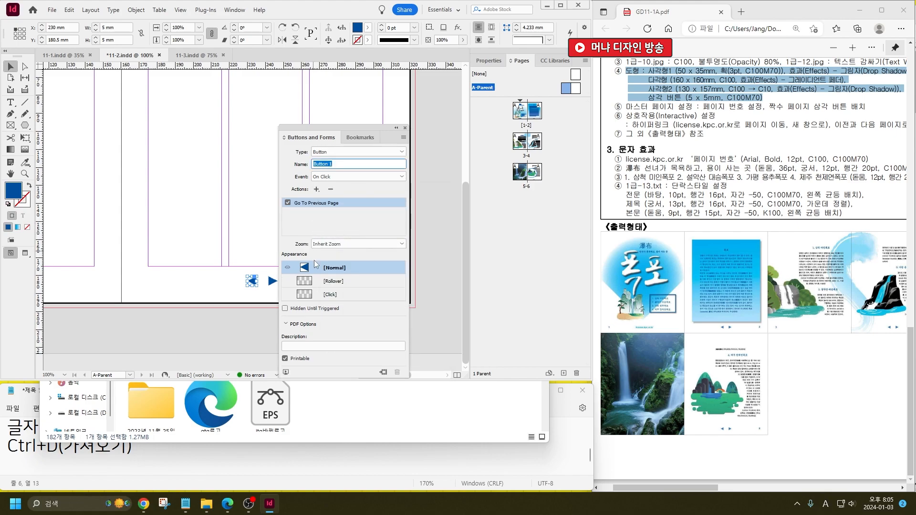
Convert the right-pointing triangle on the A-Parent page to an interactive button.
{"action": "left_click", "coordinate": [405, 128]}
{"action": "left_click", "coordinate": [273, 281]}
{"action": "right_click", "coordinate": [272, 282]}
{"action": "mouse_move", "coordinate": [371, 418]}
{"action": "left_click", "coordinate": [452, 424]}
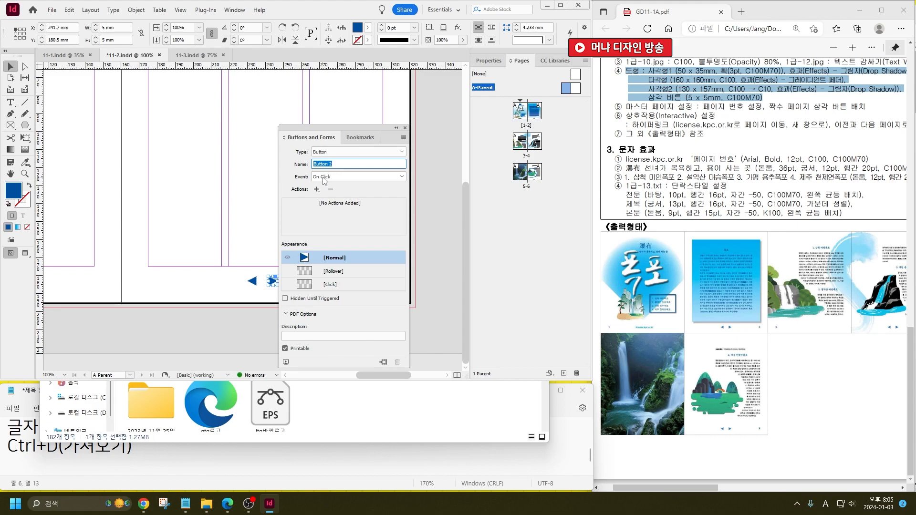
Add the Go To Next Page action to the right-pointing button's On Click event and deselect it.
{"action": "left_click", "coordinate": [317, 190]}
{"action": "left_click", "coordinate": [378, 221]}
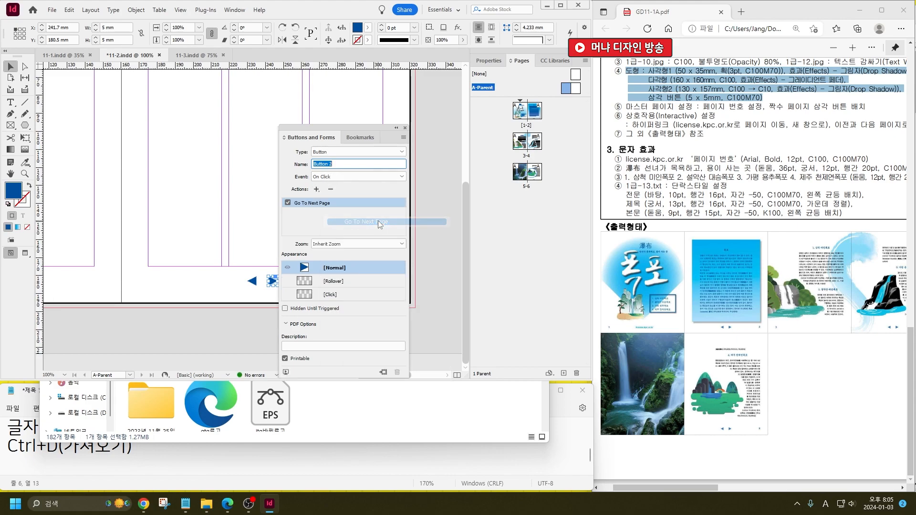
{"action": "left_click", "coordinate": [404, 130]}
{"action": "left_click", "coordinate": [319, 321]}
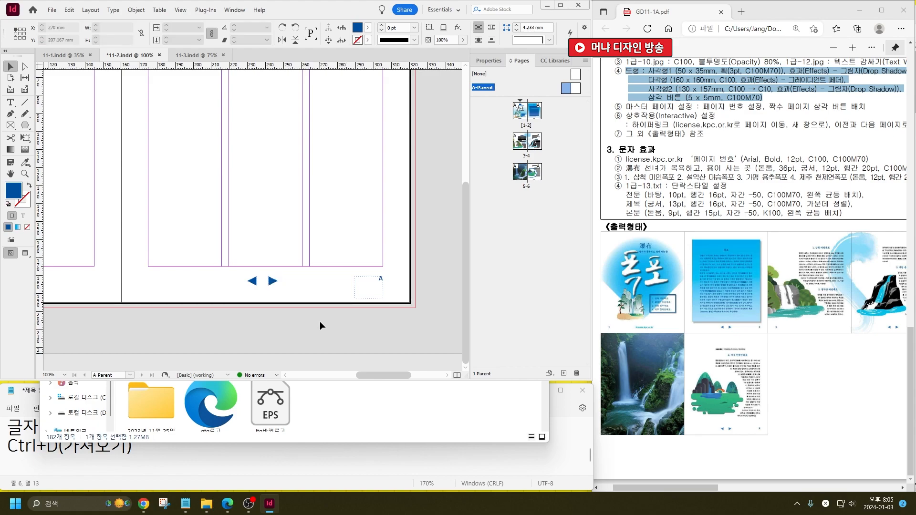
{"action": "left_click", "coordinate": [293, 296]}
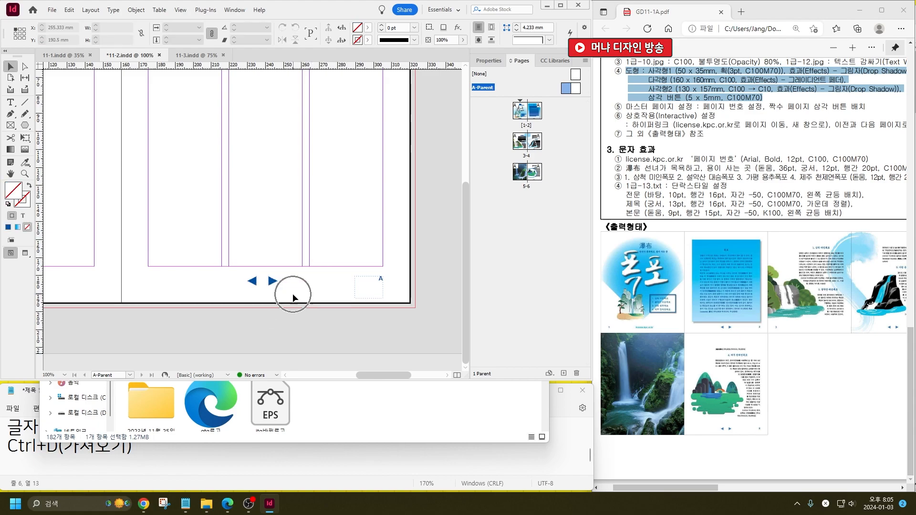
Check pages 1 and 2, and on the A-Parent spread move all page numbers and triangle buttons down to Y 183.25 mm.
{"action": "double_click", "coordinate": [520, 110]}
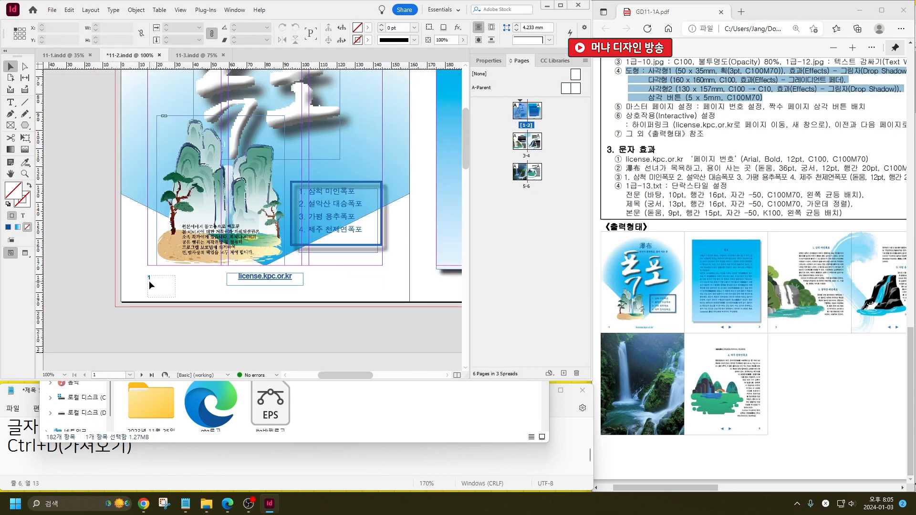
{"action": "double_click", "coordinate": [541, 113]}
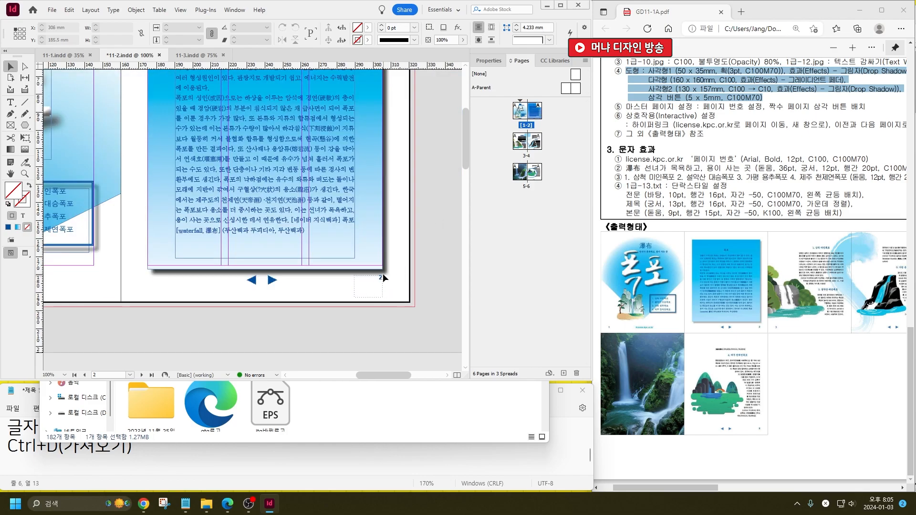
{"action": "double_click", "coordinate": [564, 91]}
{"action": "key", "text": "ctrl+5"}
{"action": "left_click_drag", "start_coordinate": [428, 313], "coordinate": [454, 317]}
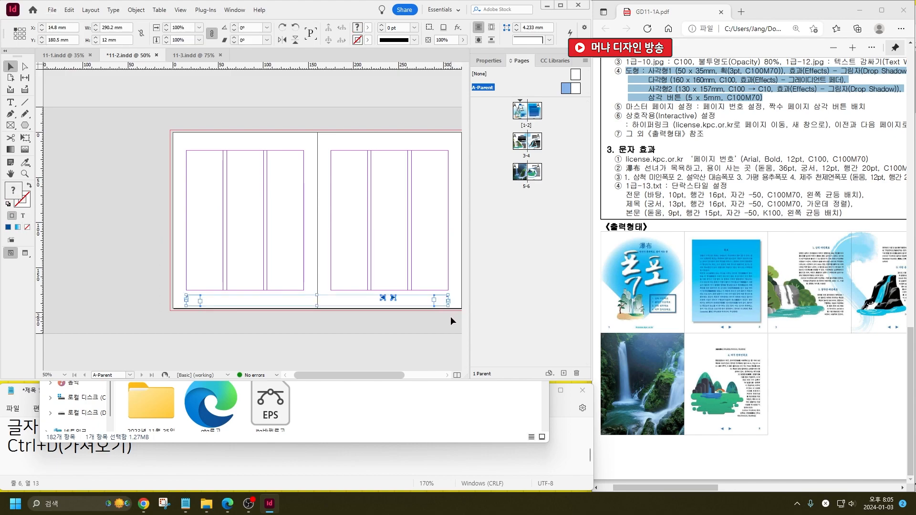
{"action": "key", "text": "shift+Down"}
{"action": "key", "text": "Down"}
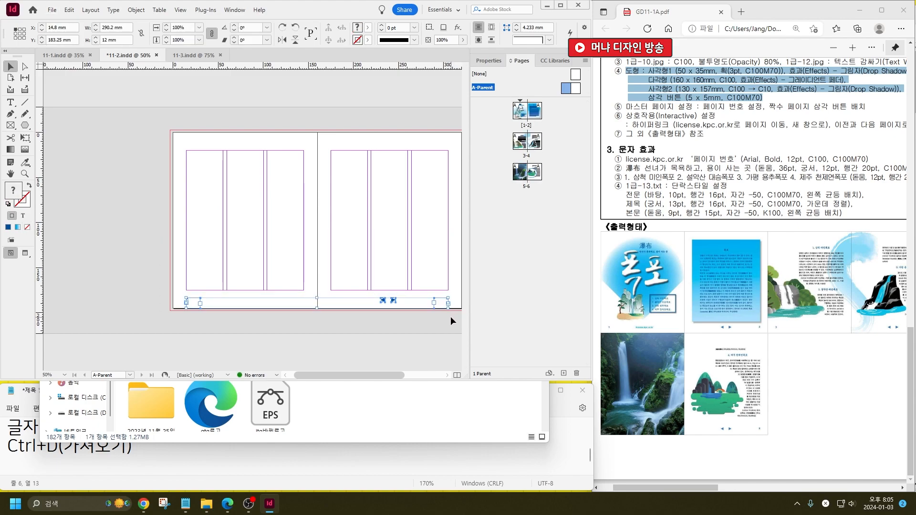
Compare the page numbers and navigation buttons on the booklet's spreads with the output sample in the reference PDF.
{"action": "double_click", "coordinate": [521, 122]}
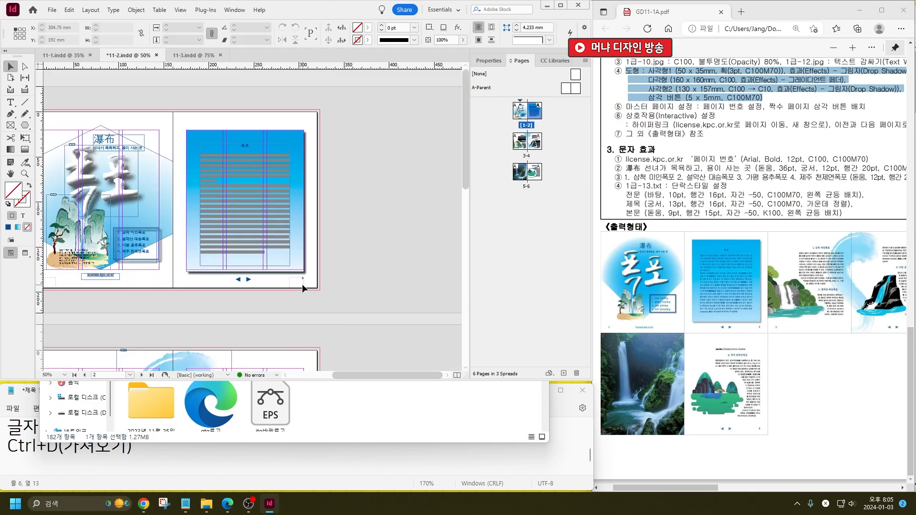
{"action": "scroll", "coordinate": [356, 283], "scroll_direction": "down", "scroll_amount": 3}
{"action": "left_click_drag", "start_coordinate": [154, 342], "coordinate": [290, 245]}
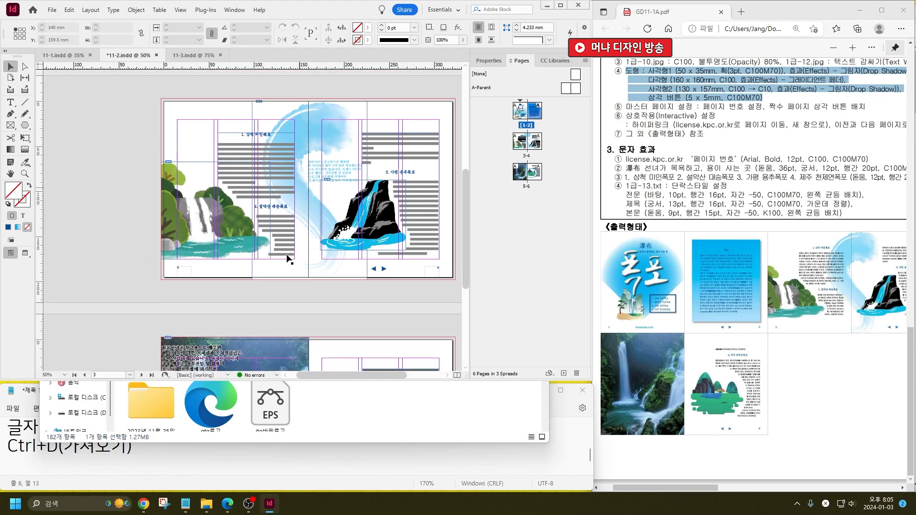
{"action": "left_click_drag", "start_coordinate": [391, 288], "coordinate": [345, 267]}
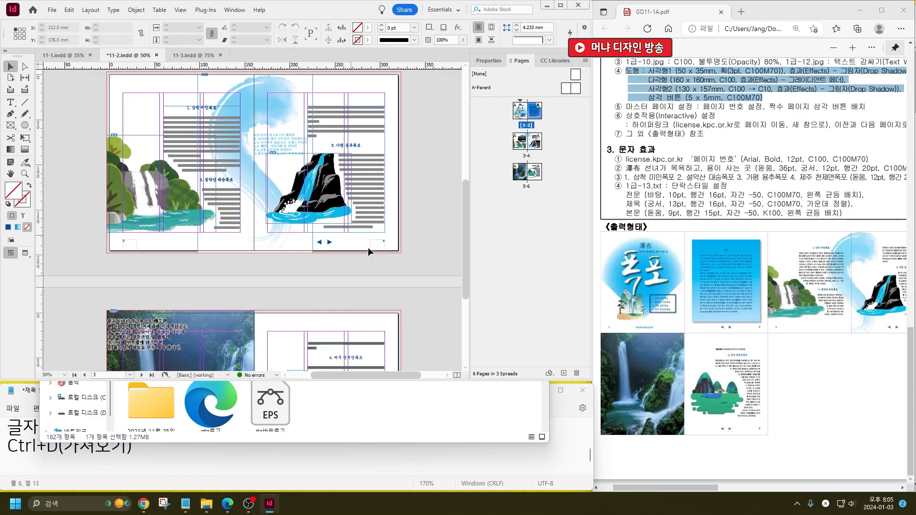
{"action": "left_click", "coordinate": [606, 443]}
{"action": "scroll", "coordinate": [606, 442], "scroll_direction": "up", "scroll_amount": 5}
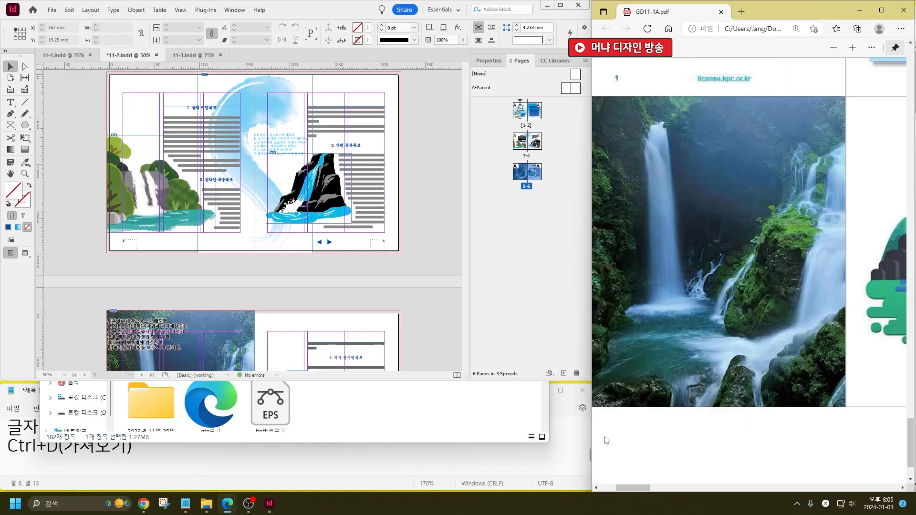
{"action": "mouse_move", "coordinate": [625, 488]}
{"action": "left_mouse_down"}
{"action": "mouse_move", "coordinate": [611, 489]}
{"action": "mouse_move", "coordinate": [619, 485]}
{"action": "left_mouse_up"}
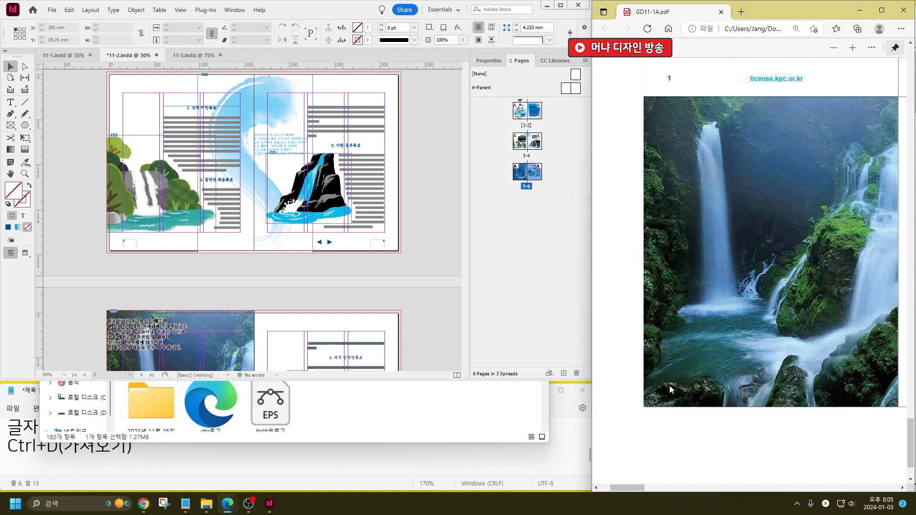
{"action": "left_click_drag", "start_coordinate": [640, 489], "coordinate": [666, 486]}
{"action": "left_click", "coordinate": [394, 297]}
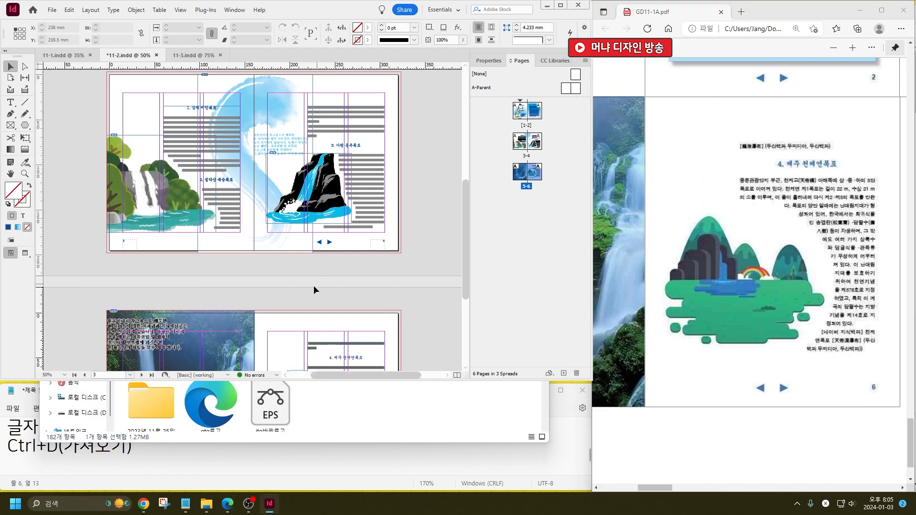
{"action": "scroll", "coordinate": [306, 257], "scroll_direction": "right", "scroll_amount": 3}
{"action": "scroll", "coordinate": [419, 292], "scroll_direction": "down", "scroll_amount": 2}
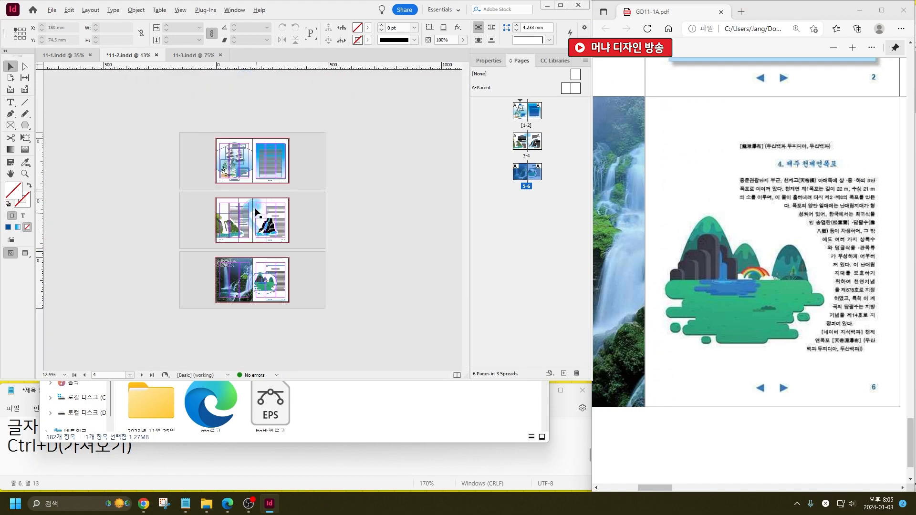
{"action": "scroll", "coordinate": [257, 214], "scroll_direction": "up", "scroll_amount": 1}
{"action": "scroll", "coordinate": [223, 113], "scroll_direction": "up", "scroll_amount": 1}
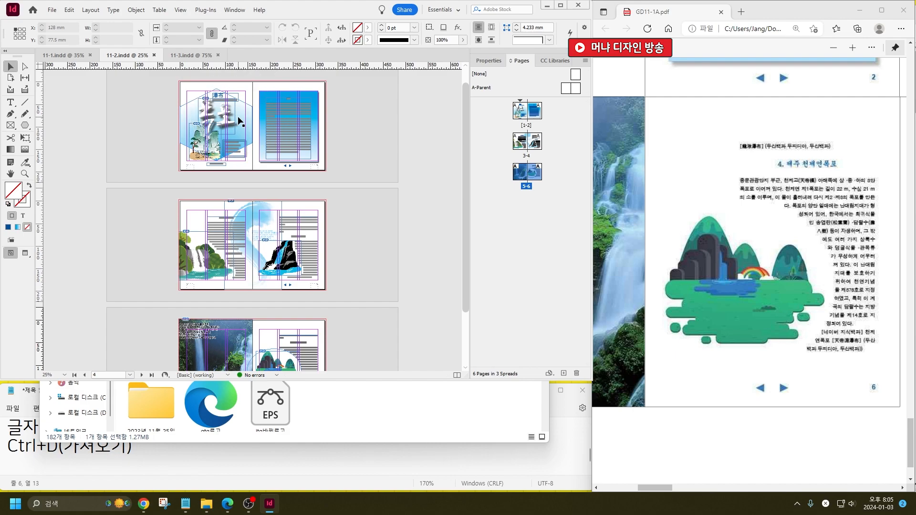
Examine the finished booklet spreads in Preview mode without guides, and return to the normal view.
{"action": "left_click", "coordinate": [383, 162]}
{"action": "left_click", "coordinate": [25, 250]}
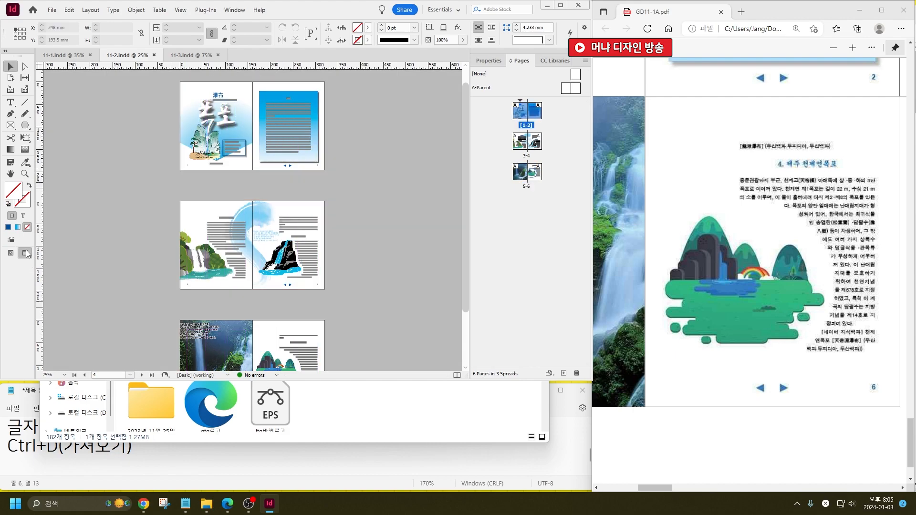
{"action": "scroll", "coordinate": [213, 84], "scroll_direction": "up", "scroll_amount": 2}
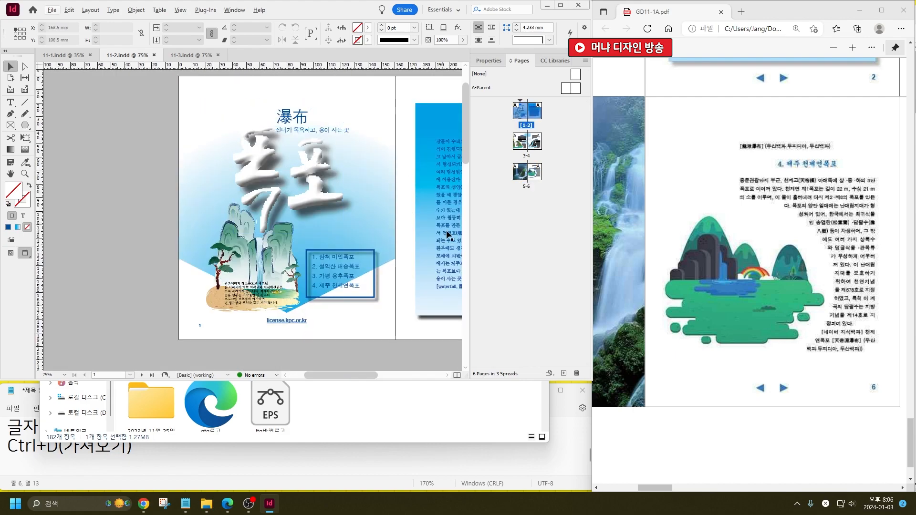
{"action": "left_click_drag", "start_coordinate": [456, 305], "coordinate": [338, 265]}
{"action": "left_click_drag", "start_coordinate": [379, 298], "coordinate": [347, 231]}
{"action": "scroll", "coordinate": [328, 133], "scroll_direction": "down", "scroll_amount": 3}
{"action": "scroll", "coordinate": [265, 257], "scroll_direction": "up", "scroll_amount": 2}
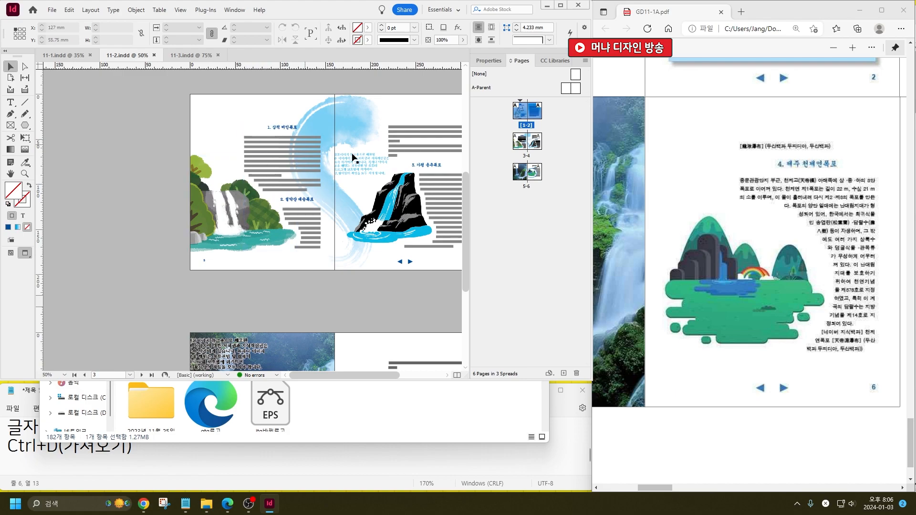
{"action": "scroll", "coordinate": [283, 141], "scroll_direction": "up", "scroll_amount": 4}
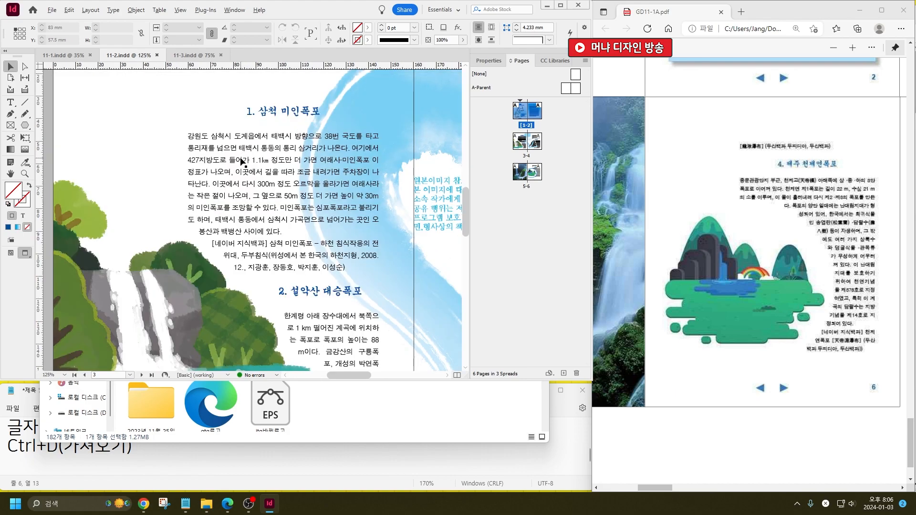
{"action": "scroll", "coordinate": [243, 162], "scroll_direction": "down", "scroll_amount": 4}
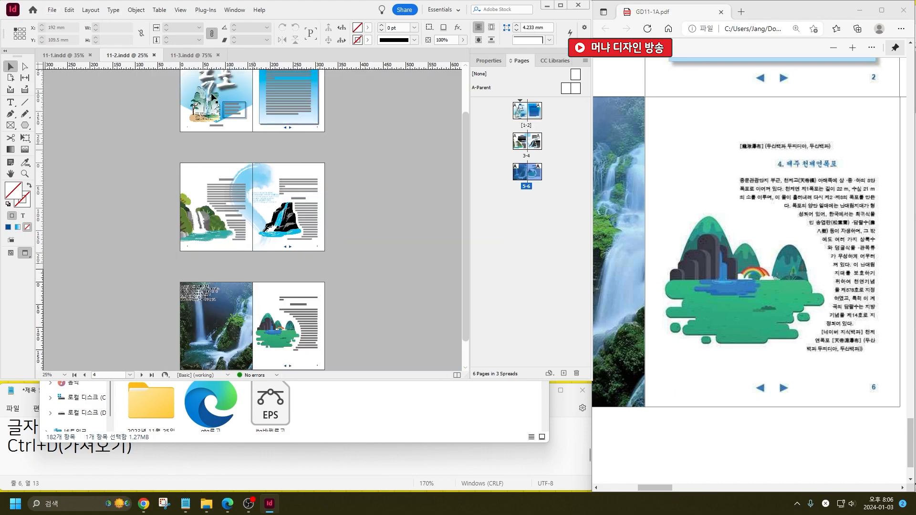
{"action": "left_click", "coordinate": [10, 253]}
Switch to the 11-3.indd document and bring its two-page spread fully into view.
{"action": "left_click", "coordinate": [191, 55]}
{"action": "scroll", "coordinate": [286, 229], "scroll_direction": "down", "scroll_amount": 3}
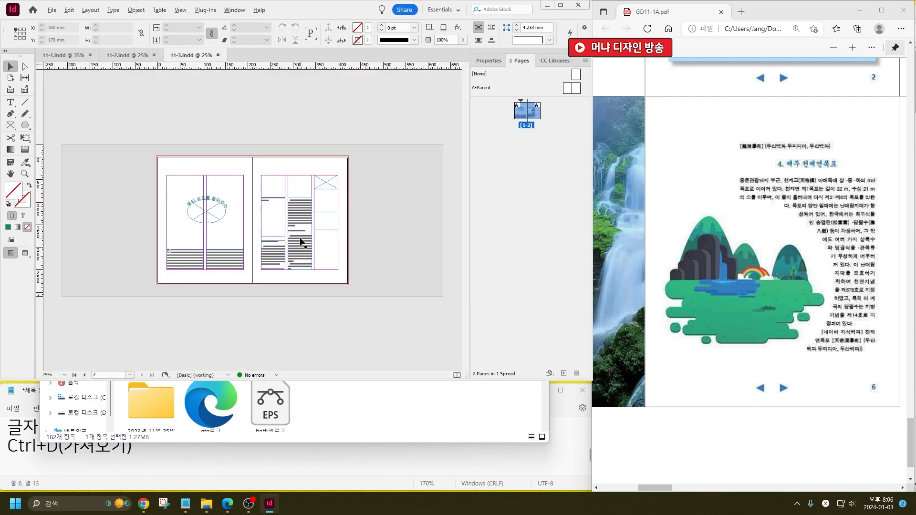
{"action": "scroll", "coordinate": [274, 227], "scroll_direction": "up", "scroll_amount": 1}
Find task 3 in the reference PDF and highlight its rectangle and circle specifications.
{"action": "left_click_drag", "start_coordinate": [654, 489], "coordinate": [792, 457]}
{"action": "scroll", "coordinate": [771, 352], "scroll_direction": "down", "scroll_amount": 3}
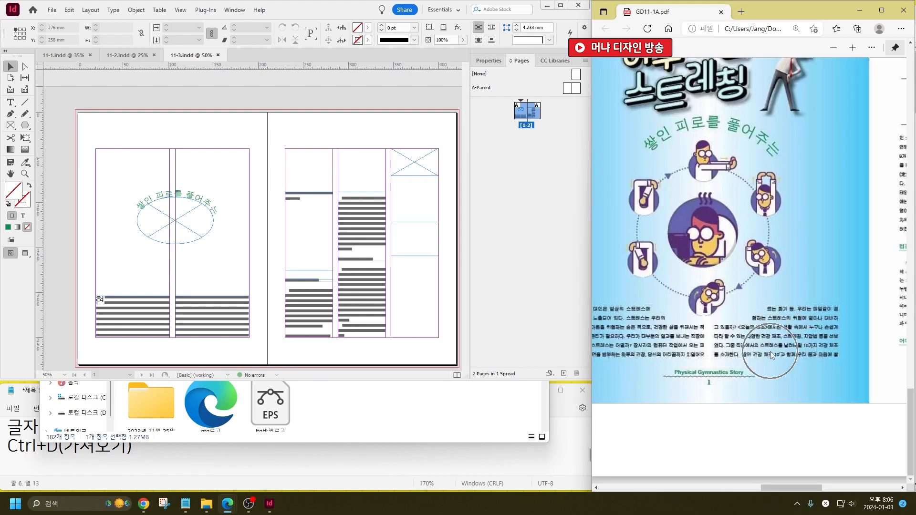
{"action": "scroll", "coordinate": [770, 351], "scroll_direction": "down", "scroll_amount": 1}
{"action": "scroll", "coordinate": [775, 368], "scroll_direction": "down", "scroll_amount": 1}
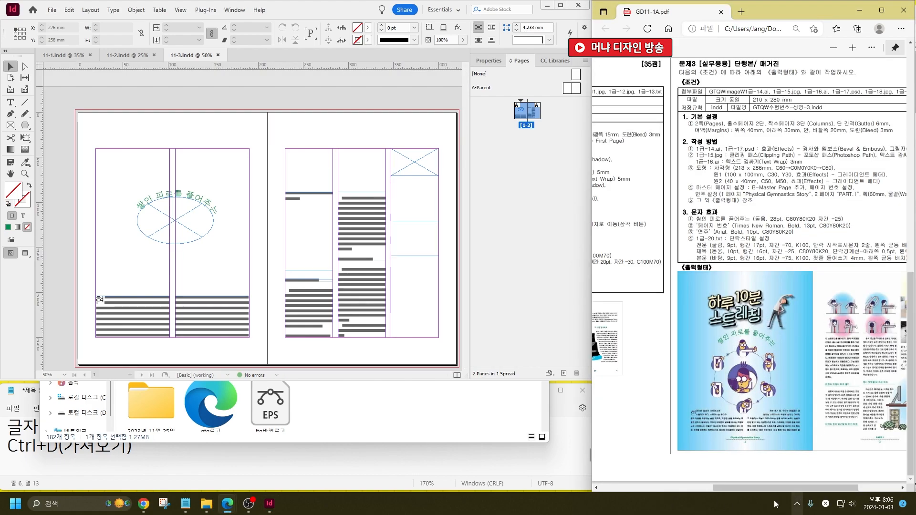
{"action": "left_click_drag", "start_coordinate": [775, 487], "coordinate": [801, 488]}
{"action": "left_click_drag", "start_coordinate": [638, 170], "coordinate": [822, 182]}
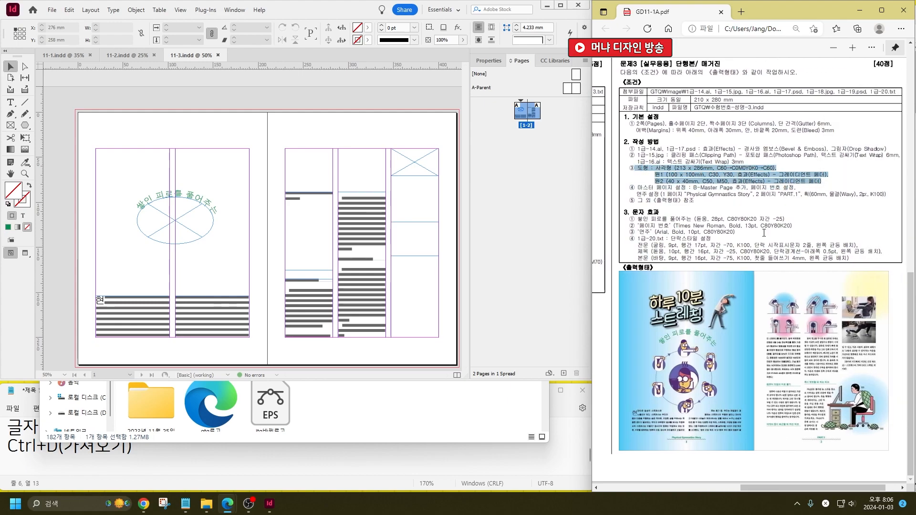
Create a rectangle 213 mm wide and 286 mm high on the first page of 11-3.indd.
{"action": "left_click", "coordinate": [48, 120]}
{"action": "left_click", "coordinate": [25, 125]}
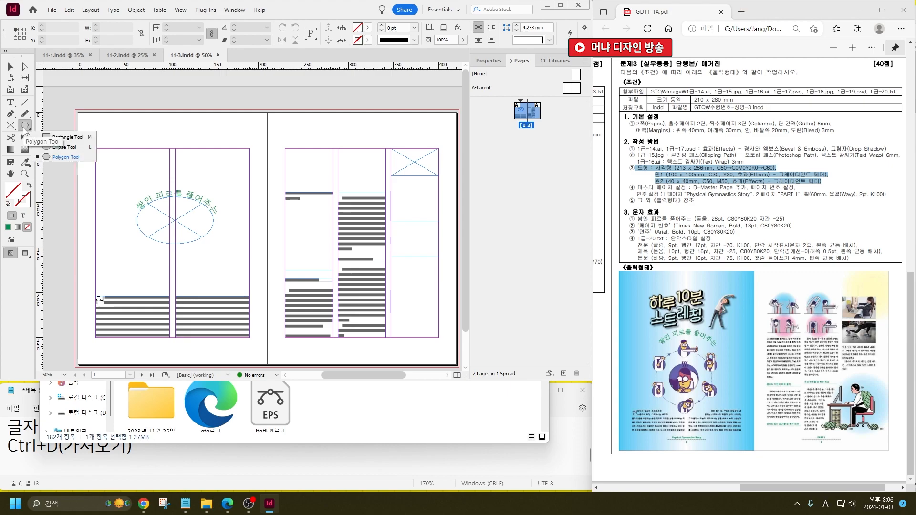
{"action": "left_click", "coordinate": [52, 133]}
{"action": "left_click", "coordinate": [148, 132]}
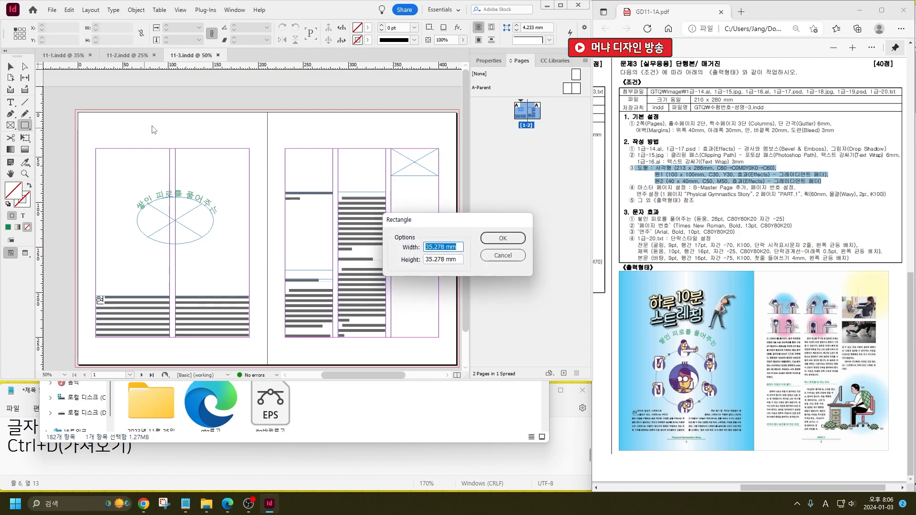
{"action": "type", "text": "213"}
{"action": "key", "text": "Tab"}
{"action": "type", "text": "289"}
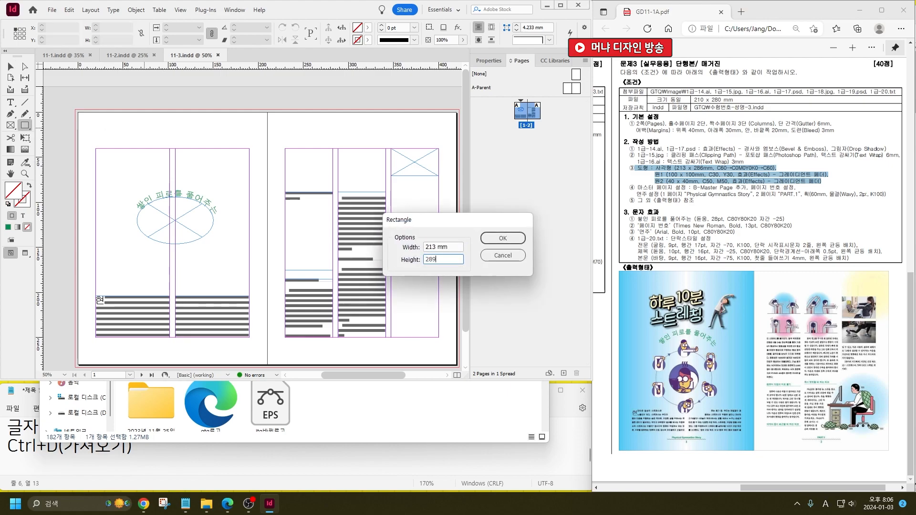
{"action": "key", "text": "BackSpace"}
{"action": "key", "text": "Return"}
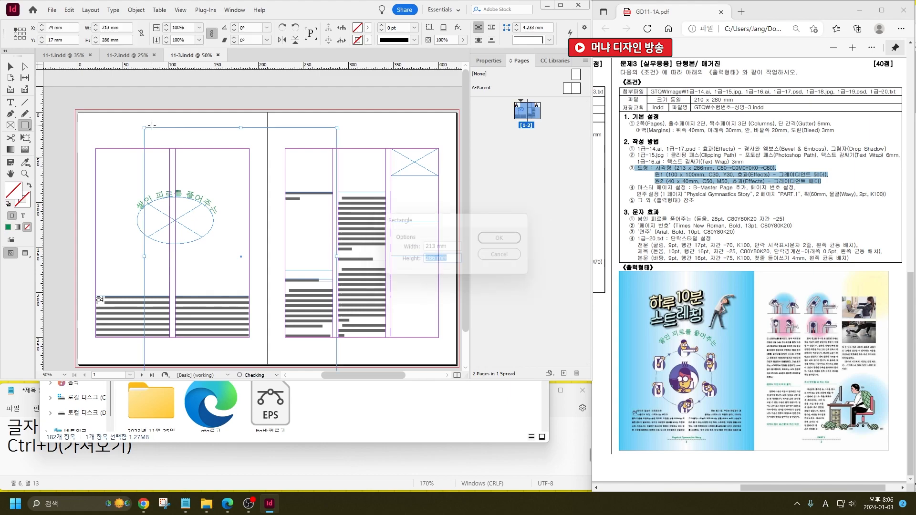
Fill the rectangle with a linear gradient and set its starting stop to C60.
{"action": "double_click", "coordinate": [10, 149]}
{"action": "left_click", "coordinate": [301, 257]}
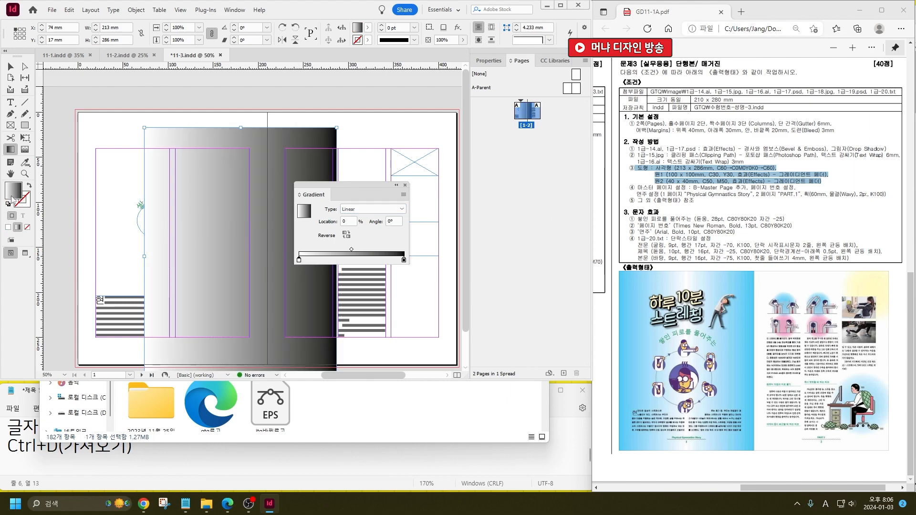
{"action": "double_click", "coordinate": [299, 259]}
{"action": "key", "text": "Tab"}
{"action": "key", "text": "Tab"}
{"action": "key", "text": "Tab"}
{"action": "key", "text": "Tab"}
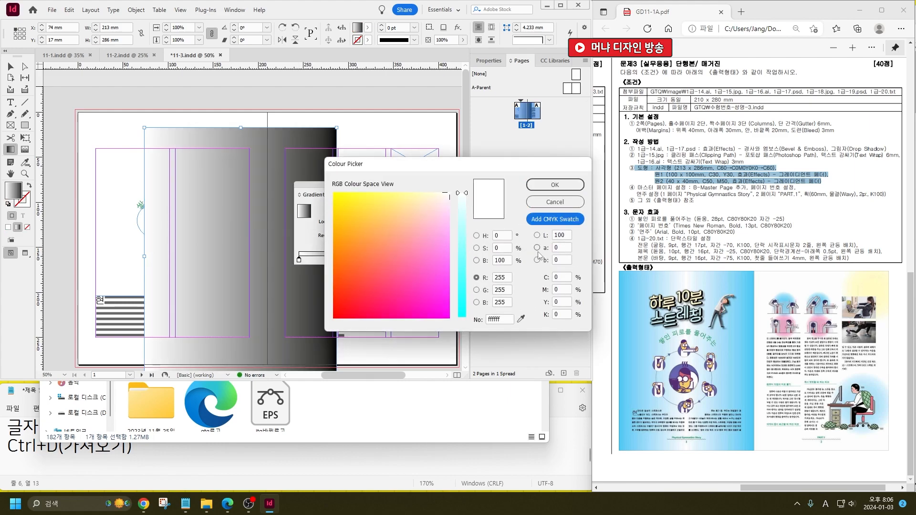
{"action": "left_click", "coordinate": [567, 278]}
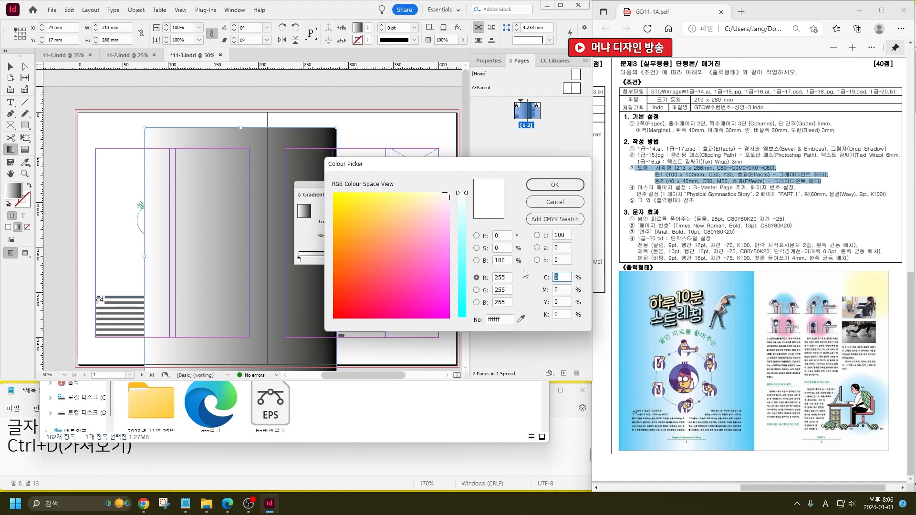
{"action": "key", "text": "Return"}
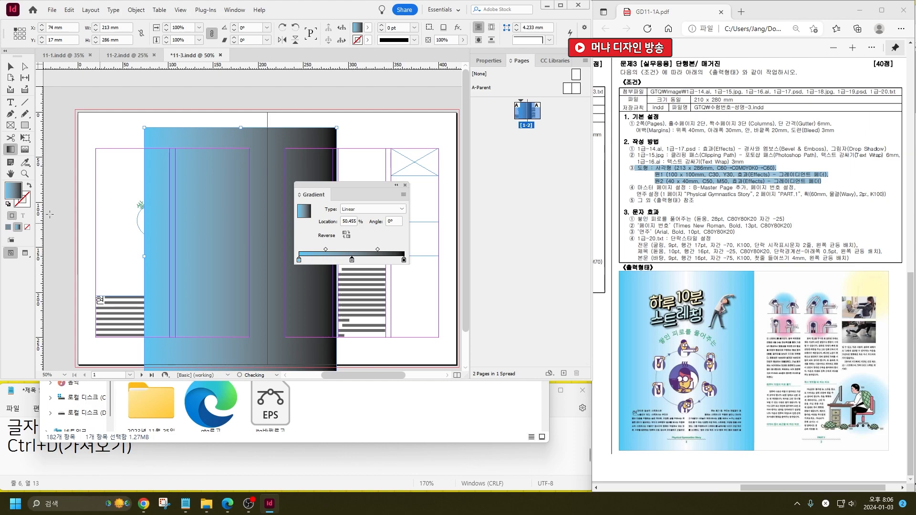
Give the rectangle's gradient a white middle stop at about 50%.
{"action": "double_click", "coordinate": [12, 191]}
{"action": "left_click_drag", "start_coordinate": [447, 240], "coordinate": [449, 194]}
{"action": "left_click", "coordinate": [565, 186]}
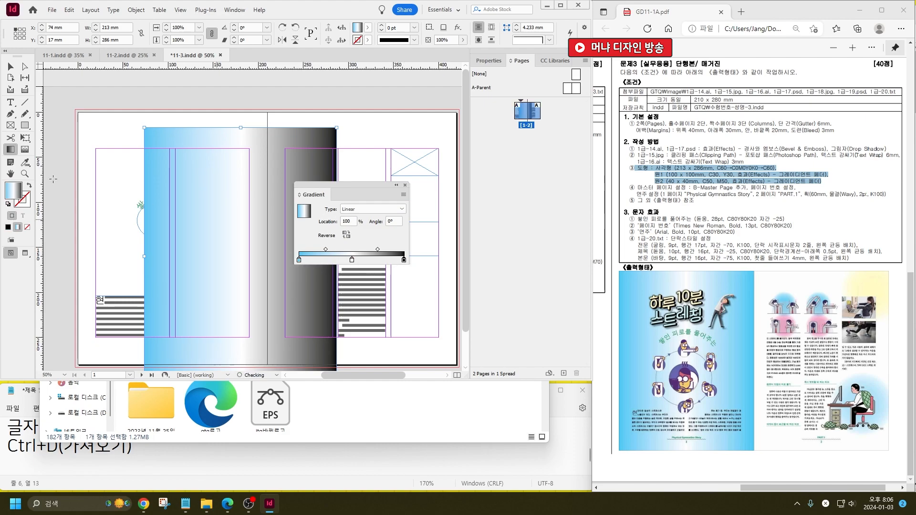
Set the gradient's end stop to C60 with K0.
{"action": "double_click", "coordinate": [16, 190]}
{"action": "type", "text": "60"}
{"action": "key", "text": "Tab"}
{"action": "key", "text": "Tab"}
{"action": "key", "text": "Tab"}
{"action": "type", "text": "0"}
{"action": "key", "text": "Return"}
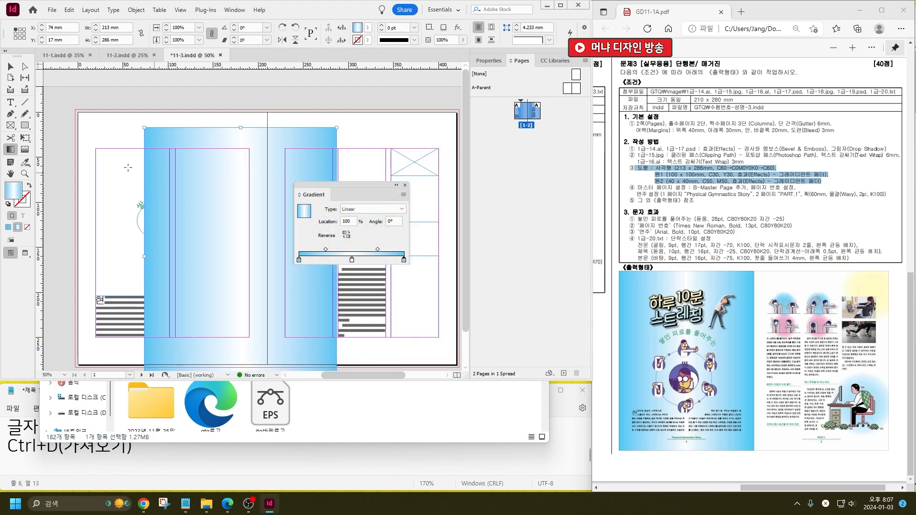
Align the gradient rectangle's centre to the first page both horizontally and vertically.
{"action": "left_click", "coordinate": [10, 66]}
{"action": "left_click_drag", "start_coordinate": [128, 137], "coordinate": [86, 127]}
{"action": "left_click", "coordinate": [87, 127]}
{"action": "left_click", "coordinate": [116, 139]}
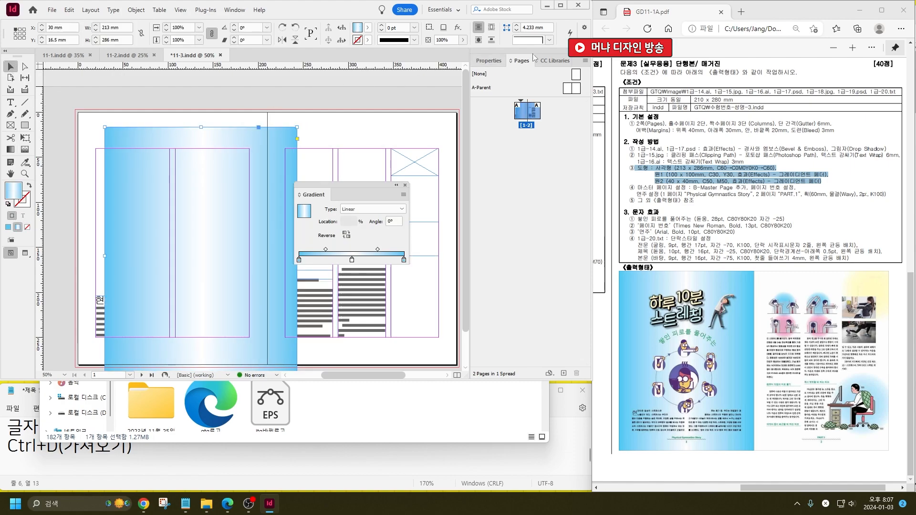
{"action": "left_click", "coordinate": [561, 5]}
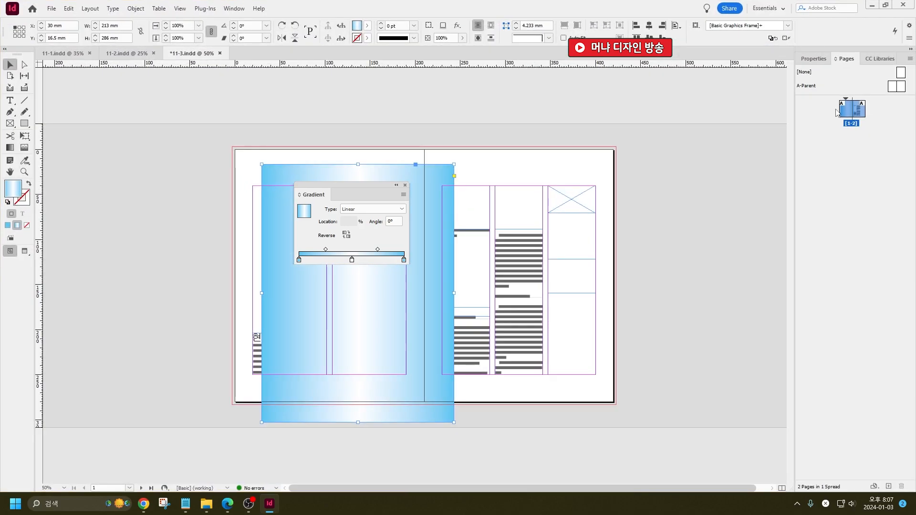
{"action": "left_click", "coordinate": [676, 25]}
{"action": "left_click", "coordinate": [726, 53]}
{"action": "left_click", "coordinate": [637, 26]}
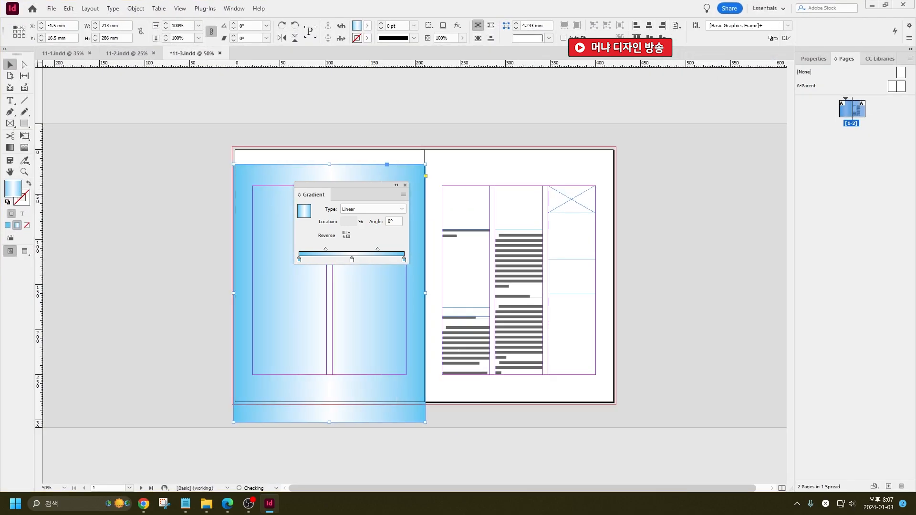
{"action": "left_click", "coordinate": [636, 38]}
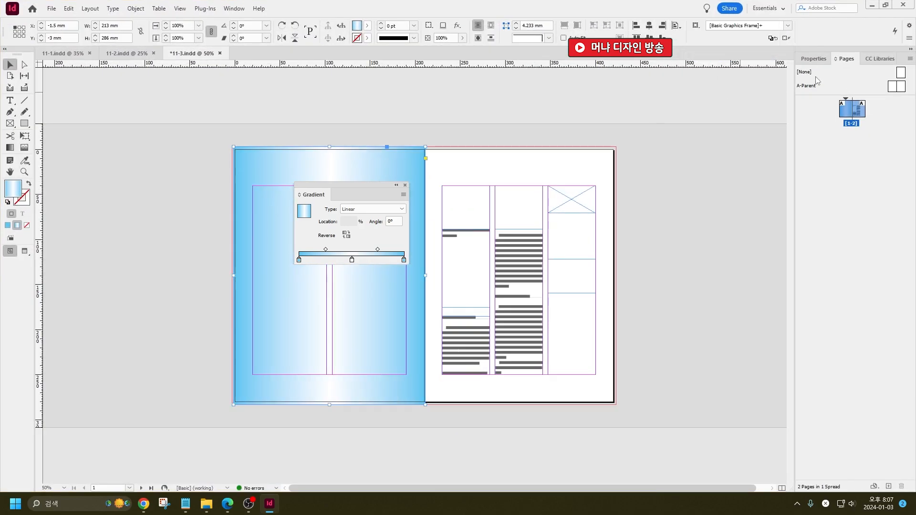
{"action": "left_click", "coordinate": [887, 5]}
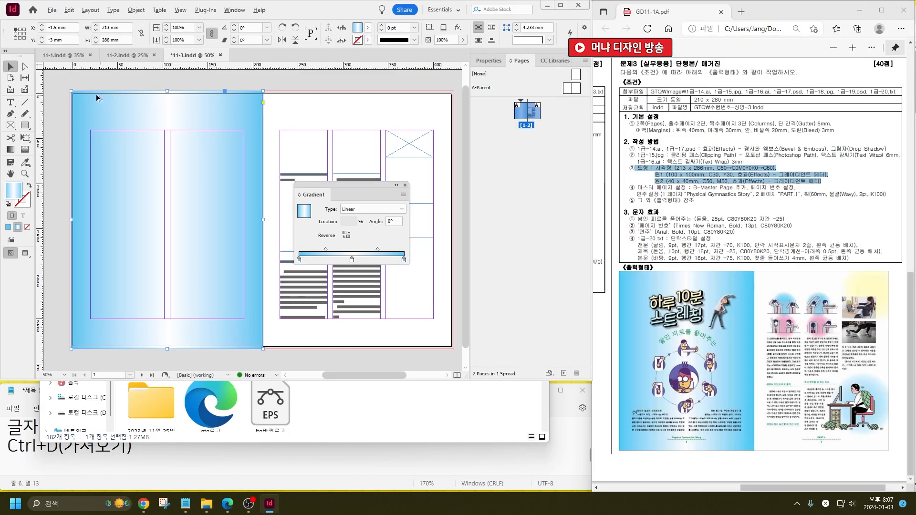
Shift the gradient rectangle to X -3 mm so it meets the outer bleed, and send it behind all other objects.
{"action": "key", "text": "ctrl+2"}
{"action": "left_click_drag", "start_coordinate": [152, 102], "coordinate": [148, 104]}
{"action": "key", "text": "ctrl+5"}
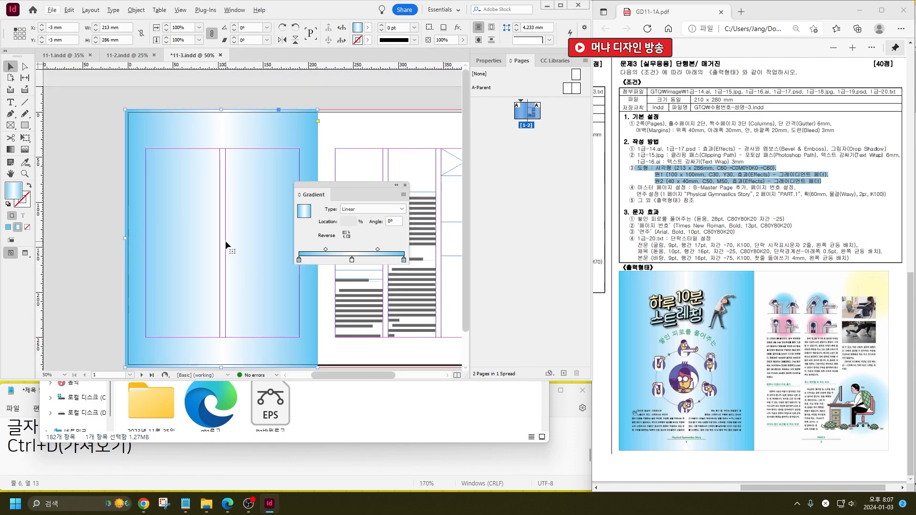
{"action": "key", "text": "ctrl+shift+bracketleft"}
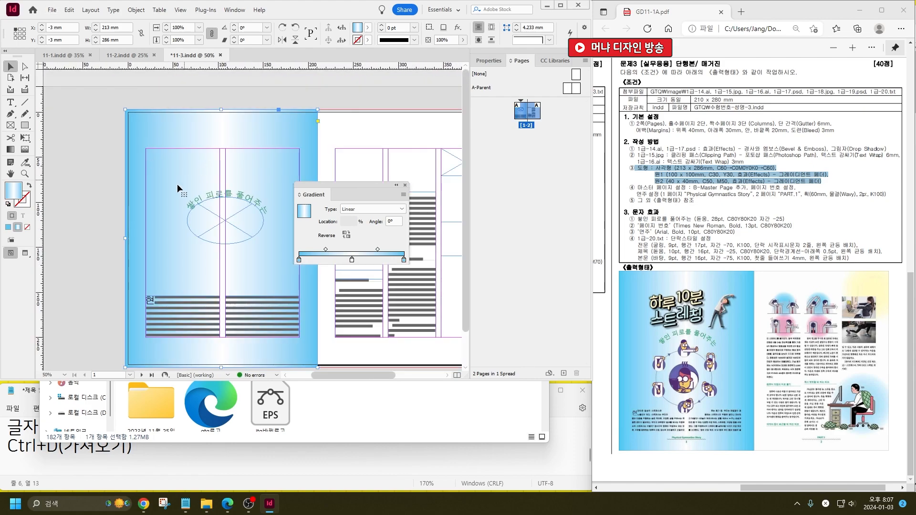
{"action": "left_click", "coordinate": [77, 227]}
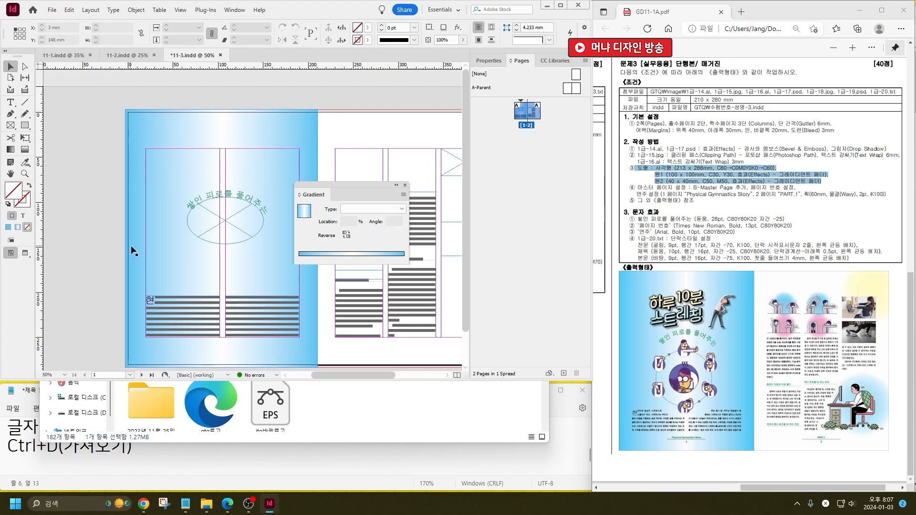
Create a circle 100 mm wide and 100 mm high over the outer edge of the first page.
{"action": "right_click", "coordinate": [24, 125]}
{"action": "left_click", "coordinate": [57, 145]}
{"action": "left_click", "coordinate": [94, 158]}
{"action": "type", "text": "100"}
{"action": "key", "text": "Tab"}
{"action": "type", "text": "100"}
{"action": "key", "text": "Return"}
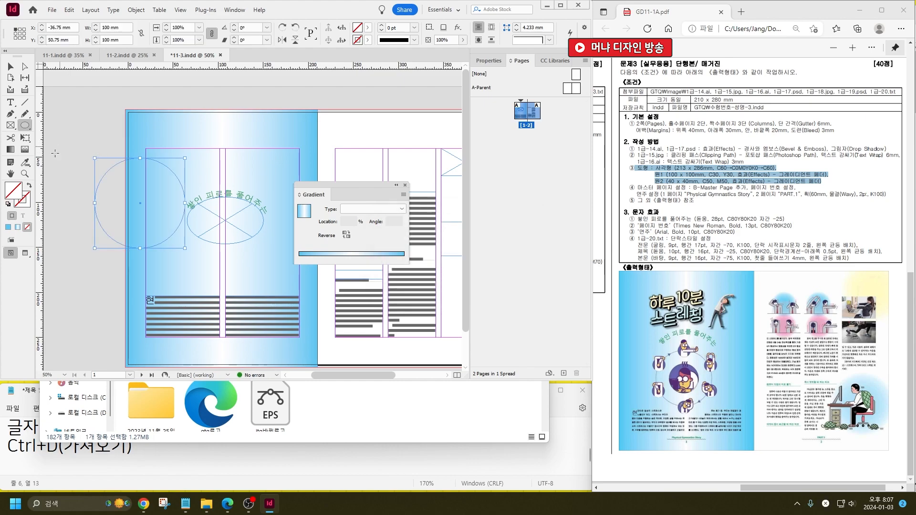
Fill the circle with C30 and place a duplicate of it just below the original.
{"action": "double_click", "coordinate": [14, 193]}
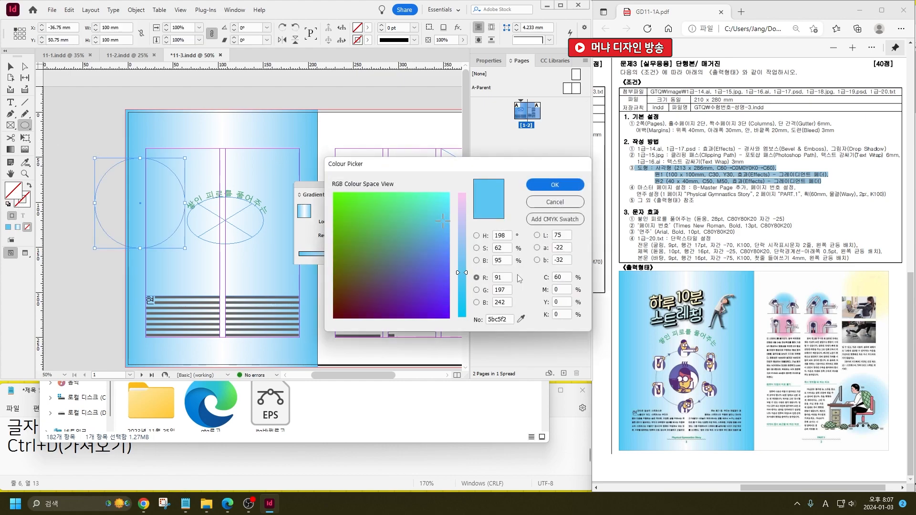
{"action": "left_click", "coordinate": [560, 276]}
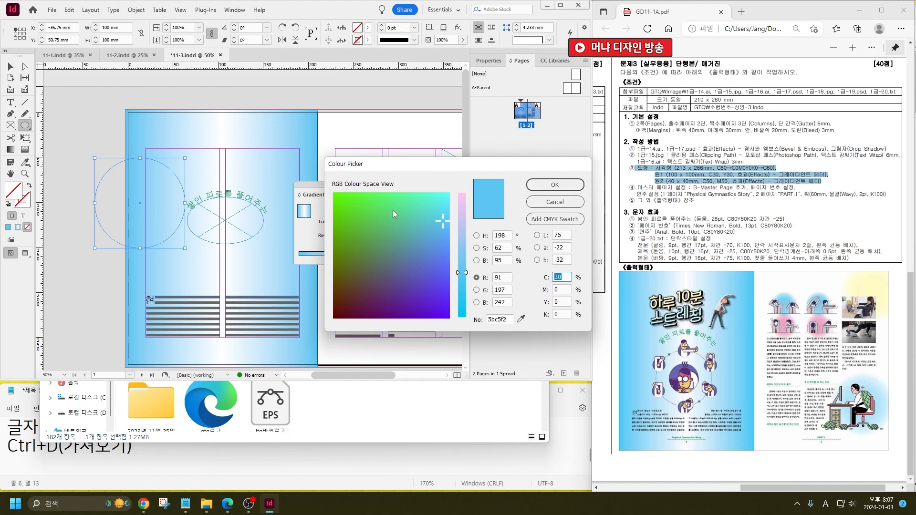
{"action": "key", "text": "Return"}
{"action": "left_click", "coordinate": [10, 66]}
{"action": "left_click_drag", "start_coordinate": [150, 196], "coordinate": [143, 257]}
Change the duplicate circle's fill to a pale yellow with C0.
{"action": "double_click", "coordinate": [18, 195]}
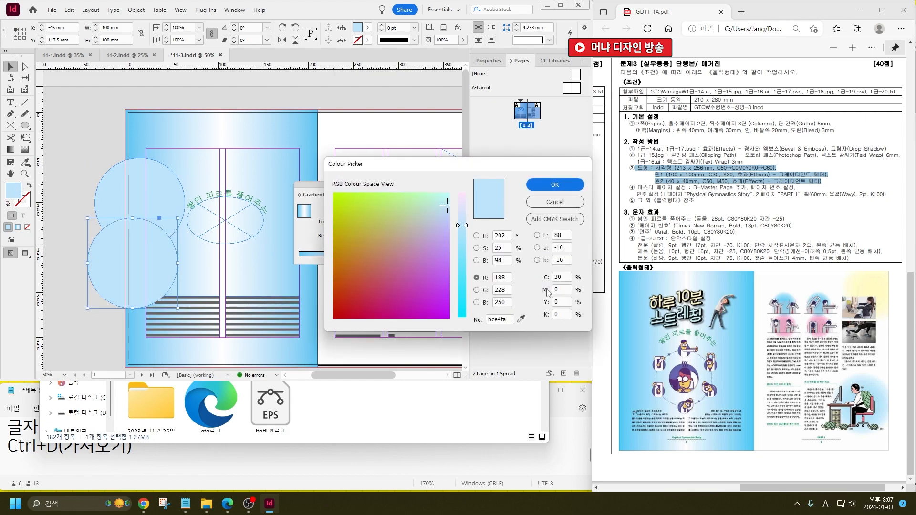
{"action": "left_click_drag", "start_coordinate": [560, 279], "coordinate": [546, 276]}
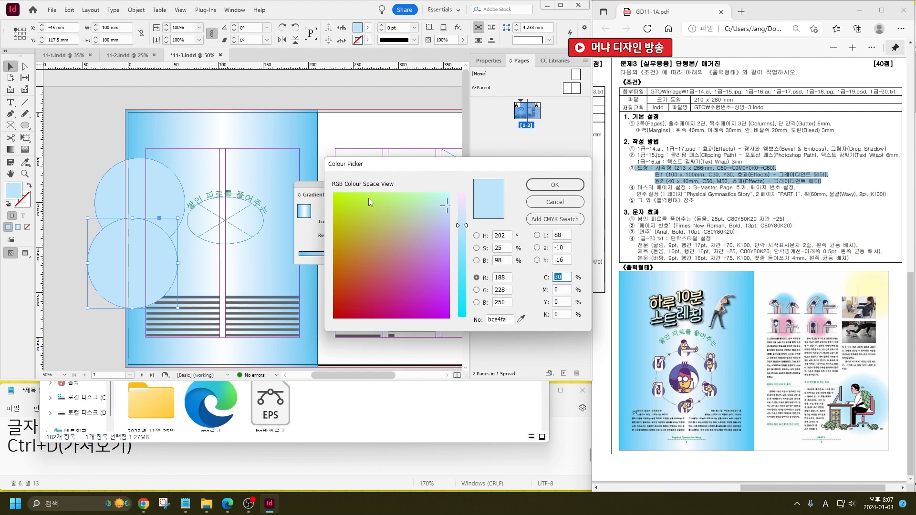
{"action": "type", "text": "0"}
{"action": "key", "text": "Tab"}
{"action": "type", "text": "3"}
{"action": "key", "text": "Tab"}
{"action": "type", "text": "20"}
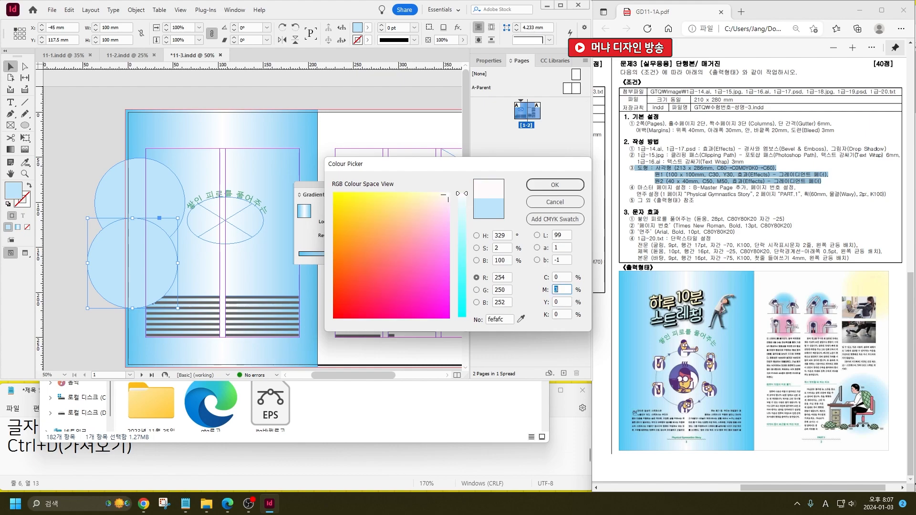
{"action": "key", "text": "Return"}
Apply a Gradient Feather effect of type Radial to both the blue and the yellow circle.
{"action": "left_click", "coordinate": [144, 191], "text": "shift"}
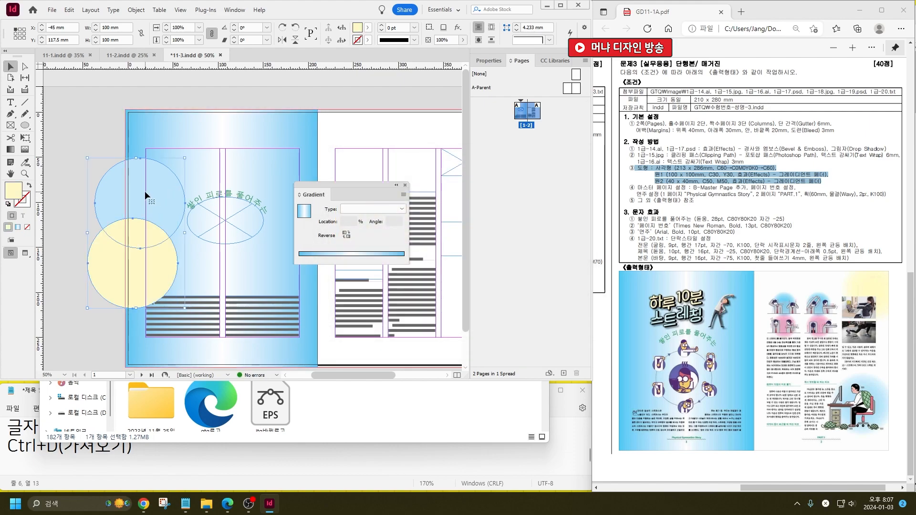
{"action": "right_click", "coordinate": [144, 191]}
{"action": "mouse_move", "coordinate": [222, 384]}
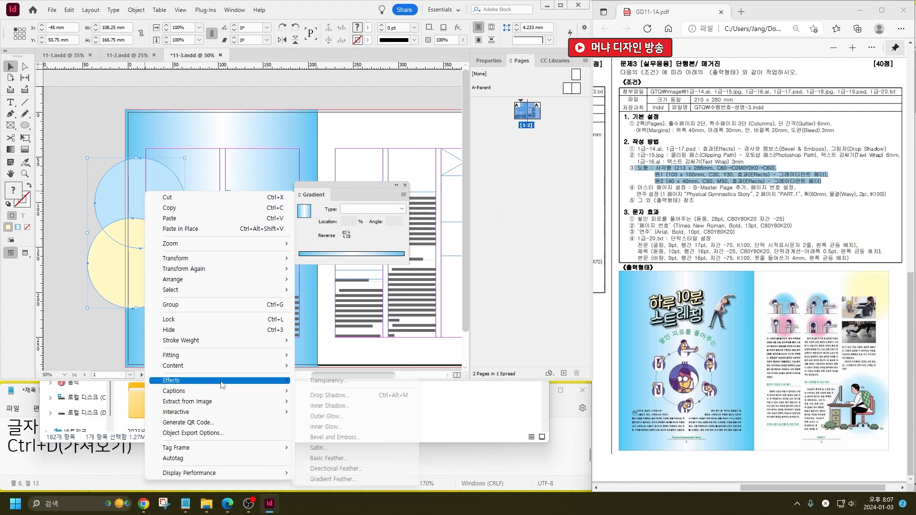
{"action": "left_click", "coordinate": [352, 480]}
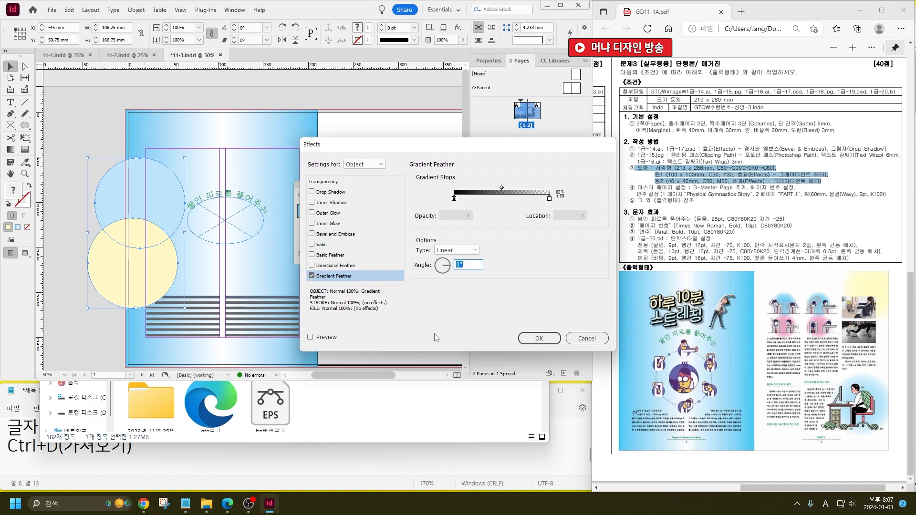
{"action": "left_click", "coordinate": [458, 250]}
{"action": "left_click", "coordinate": [460, 266]}
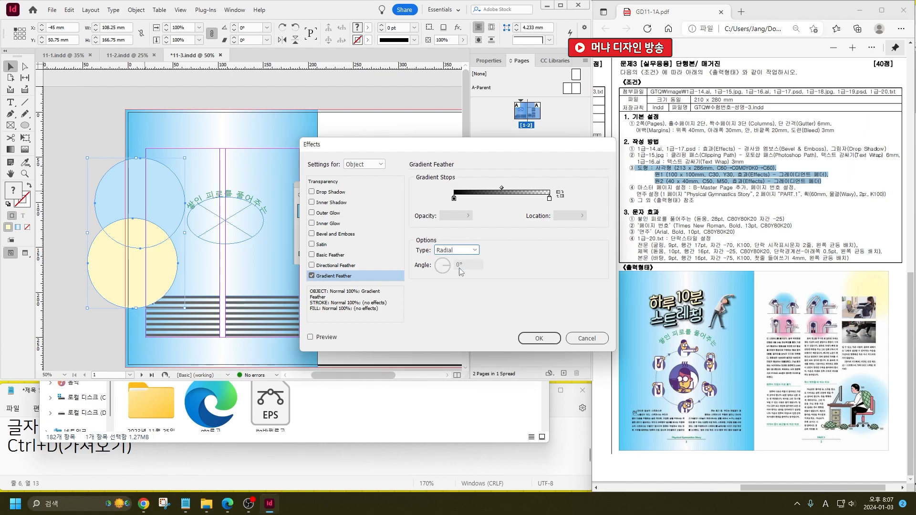
{"action": "left_click", "coordinate": [539, 338]}
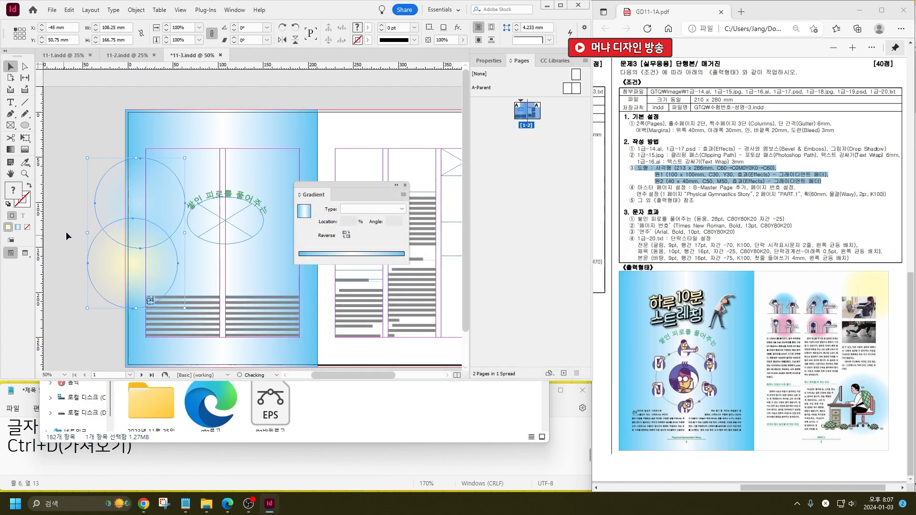
Move the blue circle to the second page's lower outer area and the yellow circle over its upper outer corner.
{"action": "left_click", "coordinate": [74, 191]}
{"action": "left_click_drag", "start_coordinate": [139, 195], "coordinate": [313, 155]}
{"action": "left_click_drag", "start_coordinate": [352, 179], "coordinate": [296, 299]}
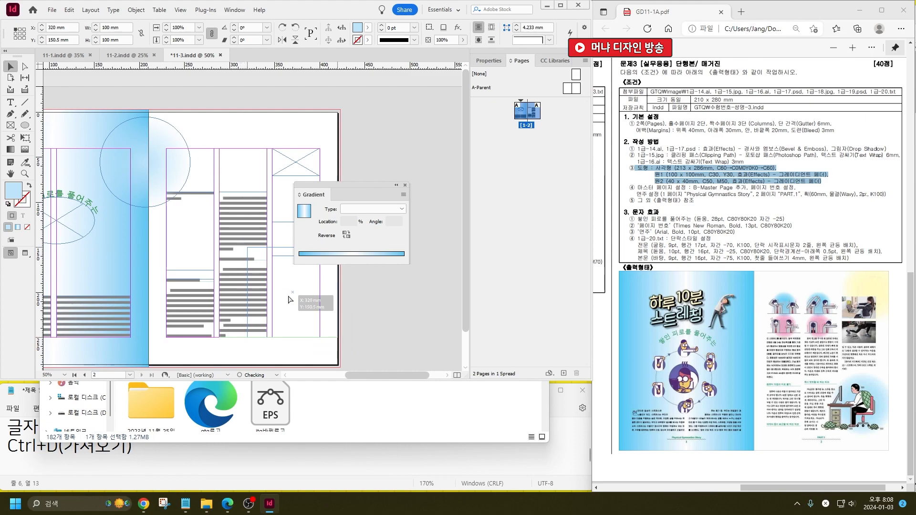
{"action": "left_click_drag", "start_coordinate": [22, 319], "coordinate": [101, 319]}
{"action": "left_click_drag", "start_coordinate": [60, 260], "coordinate": [340, 133]}
{"action": "left_click", "coordinate": [313, 312], "text": "shift"}
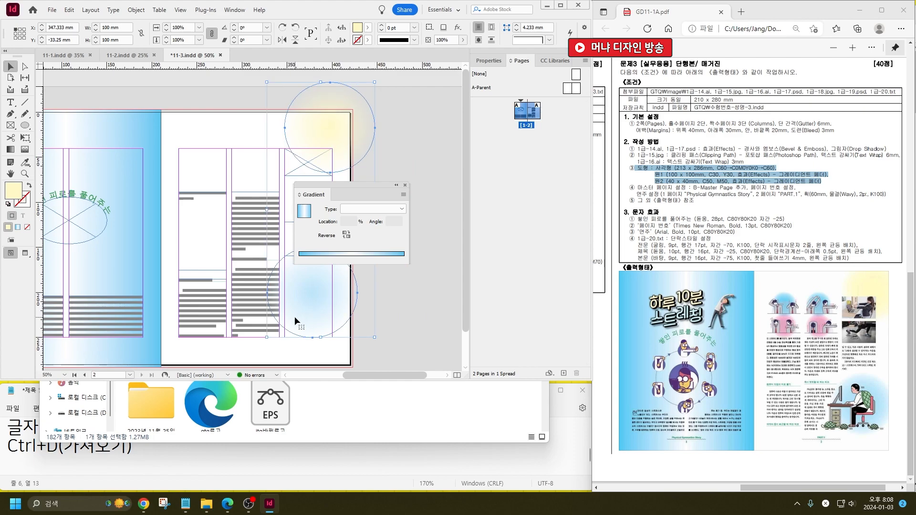
{"action": "left_click", "coordinate": [363, 167]}
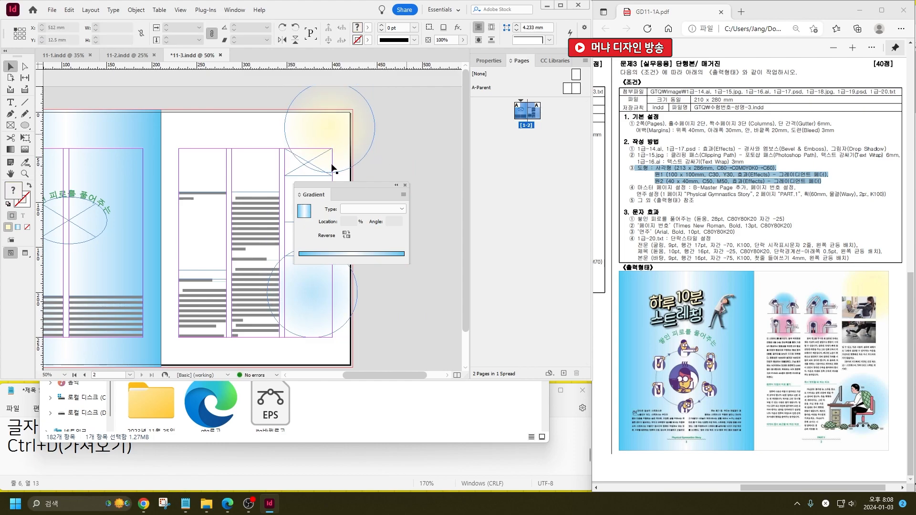
Place the image 1급-15 in the lower outer corner of the second page's margins, over the blue circle.
{"action": "left_click_drag", "start_coordinate": [206, 166], "coordinate": [300, 172]}
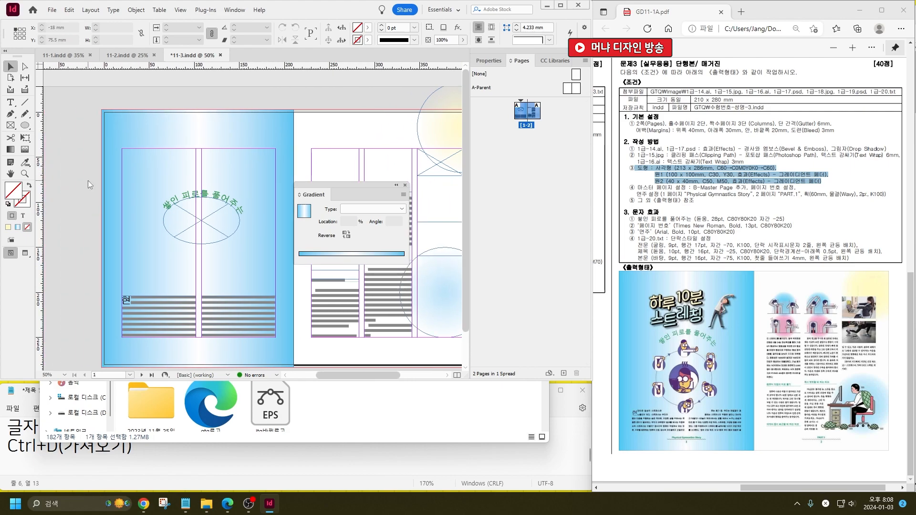
{"action": "key", "text": "ctrl+d"}
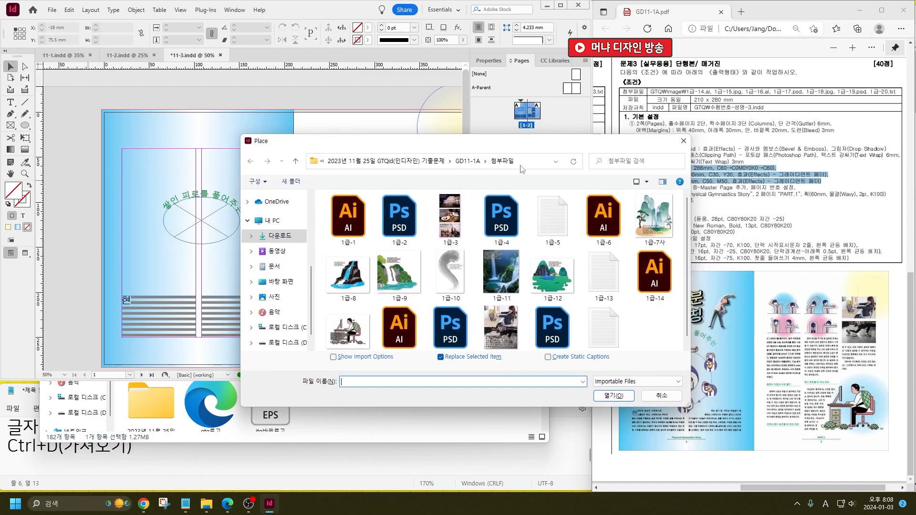
{"action": "double_click", "coordinate": [348, 329]}
{"action": "left_click", "coordinate": [359, 324]}
{"action": "mouse_move", "coordinate": [382, 277]}
{"action": "left_mouse_down"}
{"action": "mouse_move", "coordinate": [388, 285]}
{"action": "mouse_move", "coordinate": [389, 274]}
{"action": "left_mouse_up"}
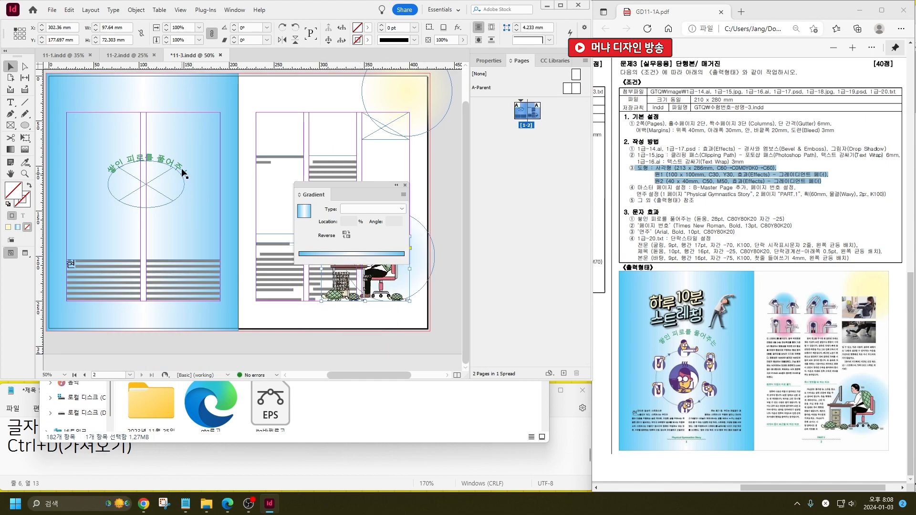
{"action": "left_click", "coordinate": [306, 352]}
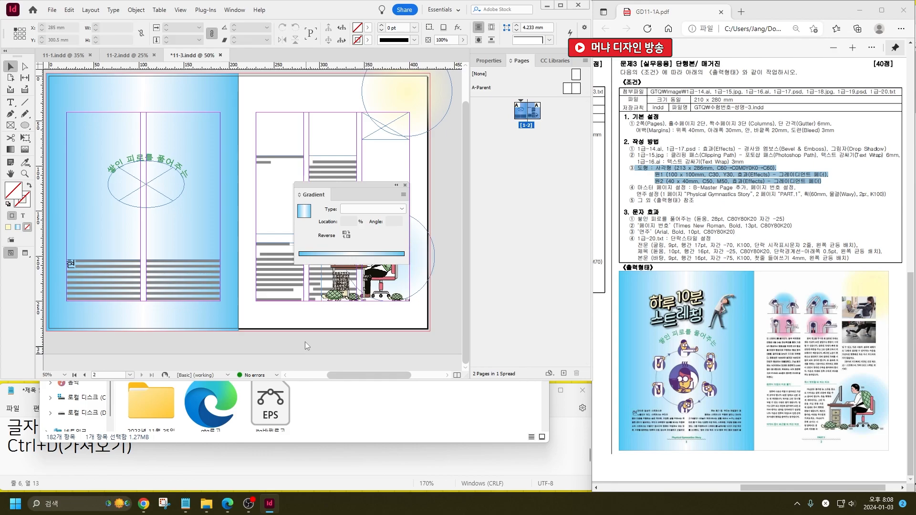
Place the title artwork 1급-14 and position it above the curved text on the first page.
{"action": "key", "text": "ctrl+d"}
{"action": "double_click", "coordinate": [653, 276]}
{"action": "left_click", "coordinate": [78, 125]}
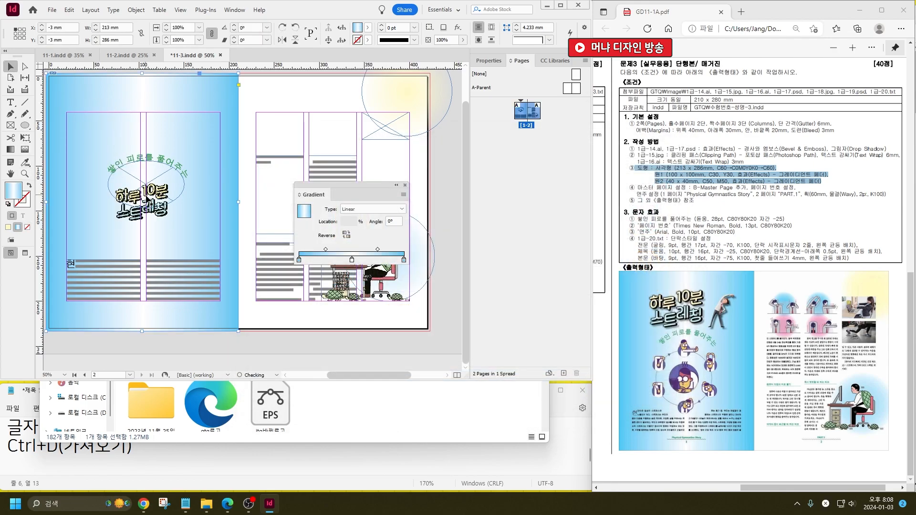
{"action": "key", "text": "ctrl+z"}
{"action": "left_click_drag", "start_coordinate": [78, 152], "coordinate": [145, 188]}
{"action": "left_click", "coordinate": [72, 149]}
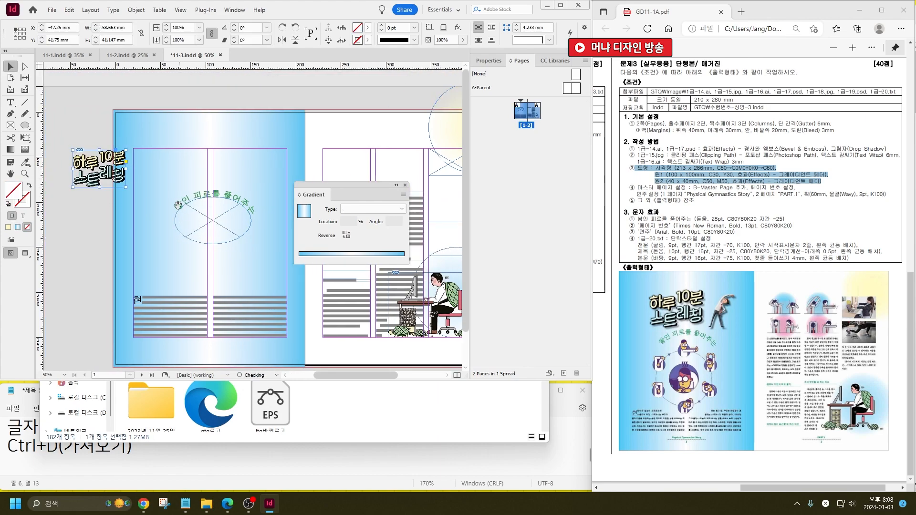
{"action": "left_click_drag", "start_coordinate": [183, 219], "coordinate": [165, 214]}
{"action": "left_click_drag", "start_coordinate": [98, 171], "coordinate": [175, 176]}
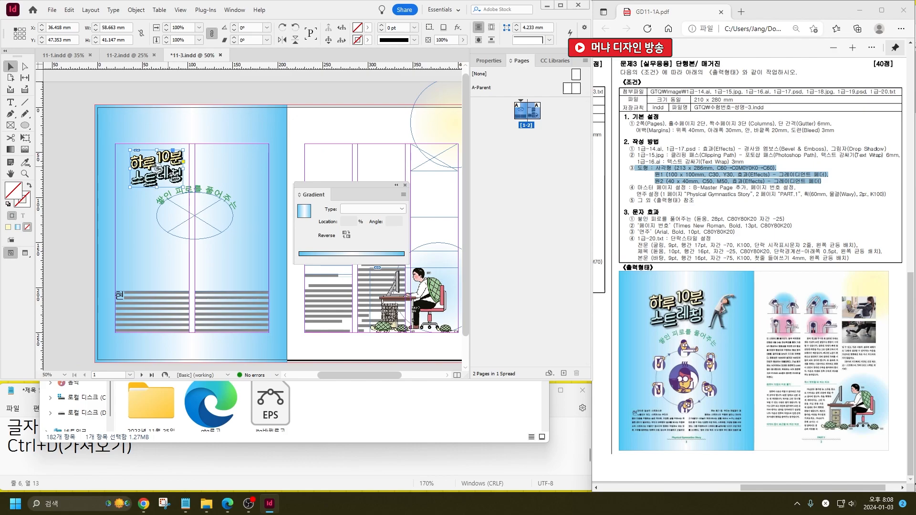
{"action": "right_click", "coordinate": [168, 170]}
{"action": "left_click", "coordinate": [70, 142]}
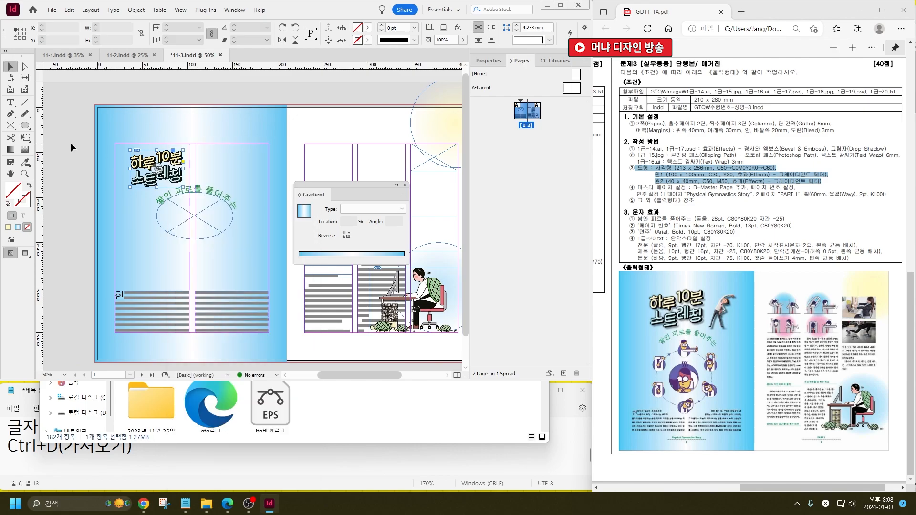
{"action": "key", "text": "ctrl+d"}
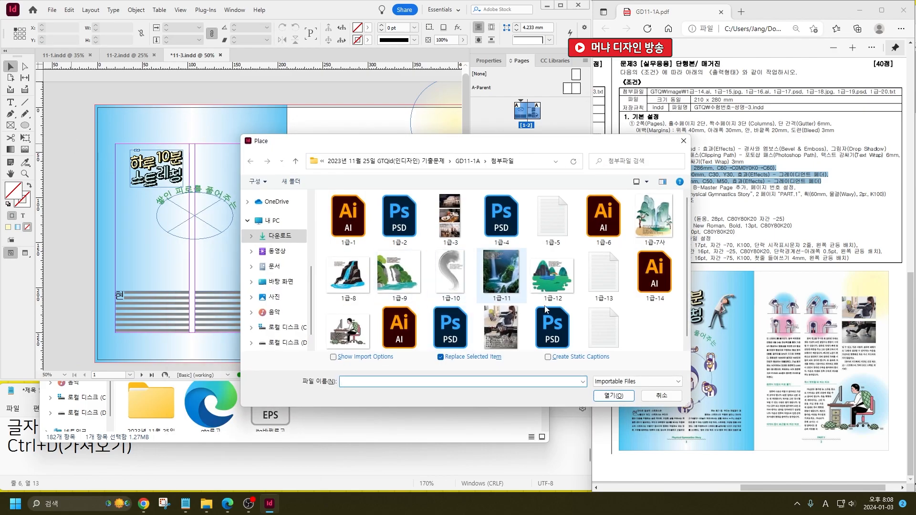
{"action": "scroll", "coordinate": [370, 303], "scroll_direction": "down", "scroll_amount": 1}
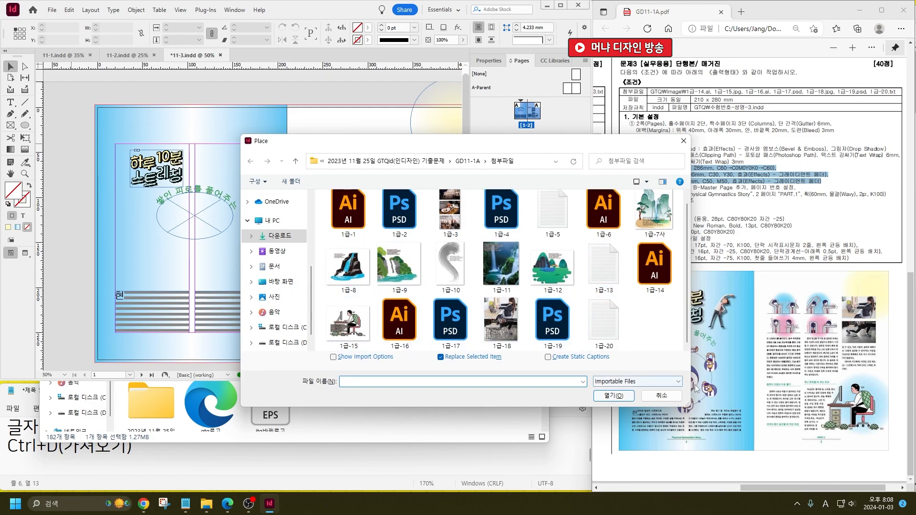
{"action": "left_click", "coordinate": [666, 401]}
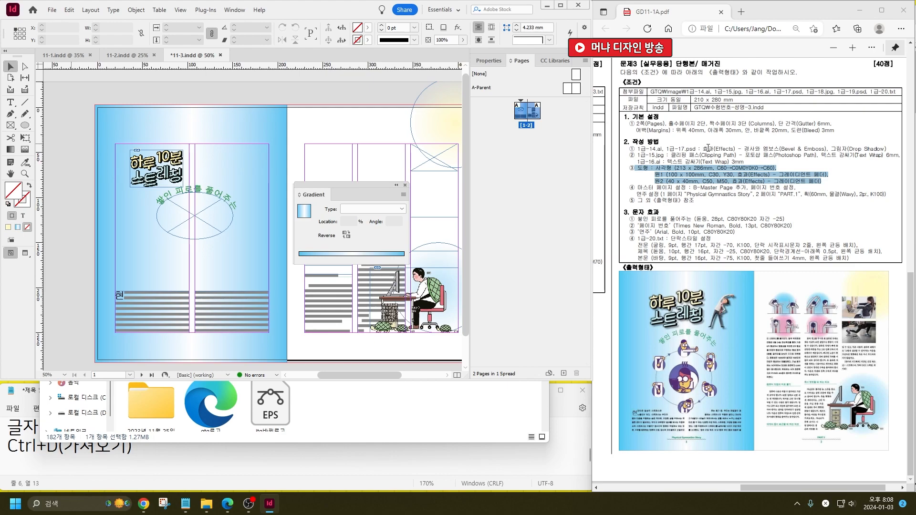
Apply the Bevel and Emboss and Drop Shadow effects with default settings to the title artwork on the first page.
{"action": "right_click", "coordinate": [170, 162]}
{"action": "left_click", "coordinate": [114, 165]}
{"action": "right_click", "coordinate": [143, 164]}
{"action": "mouse_move", "coordinate": [267, 315]}
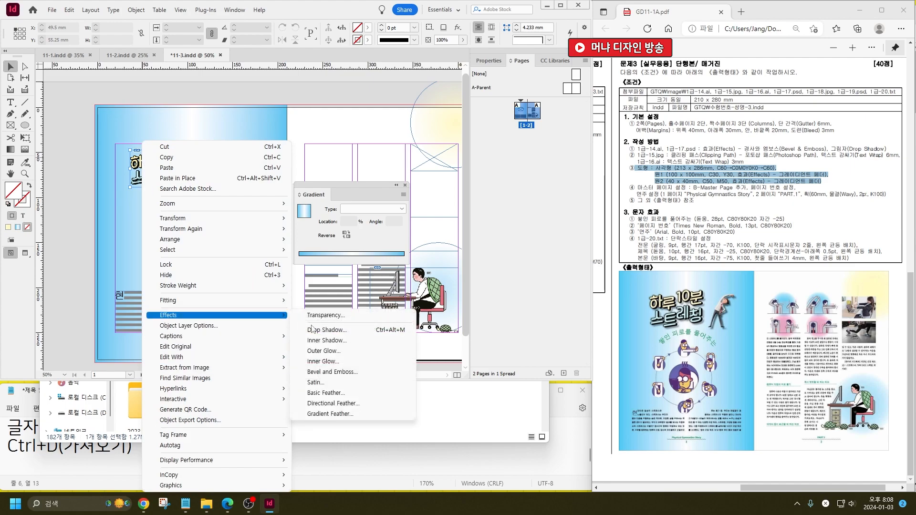
{"action": "left_click", "coordinate": [353, 373]}
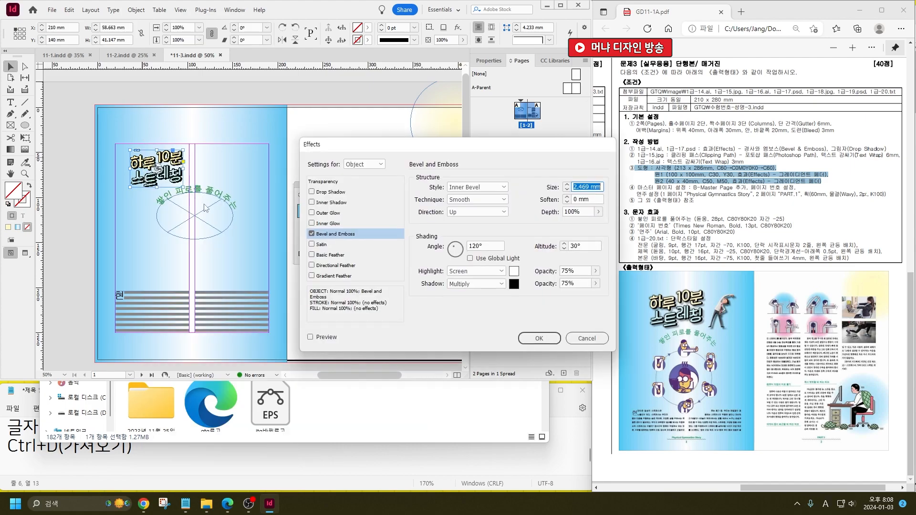
{"action": "left_click", "coordinate": [334, 193]}
{"action": "left_click", "coordinate": [535, 339]}
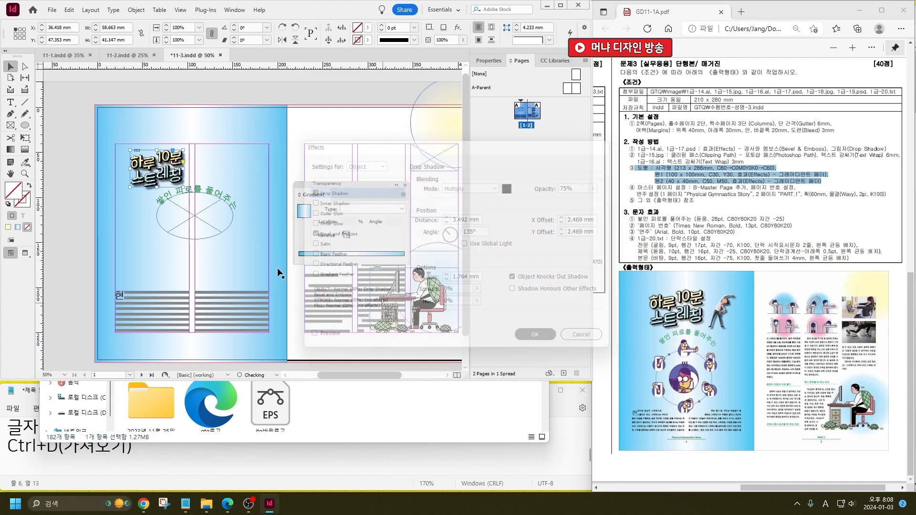
Enlarge the title artwork proportionally so it spans more than half of the first page's margin width.
{"action": "left_click_drag", "start_coordinate": [183, 186], "coordinate": [204, 173]}
{"action": "left_click", "coordinate": [61, 195]}
{"action": "left_click", "coordinate": [105, 202]}
{"action": "key", "text": "ctrl+d"}
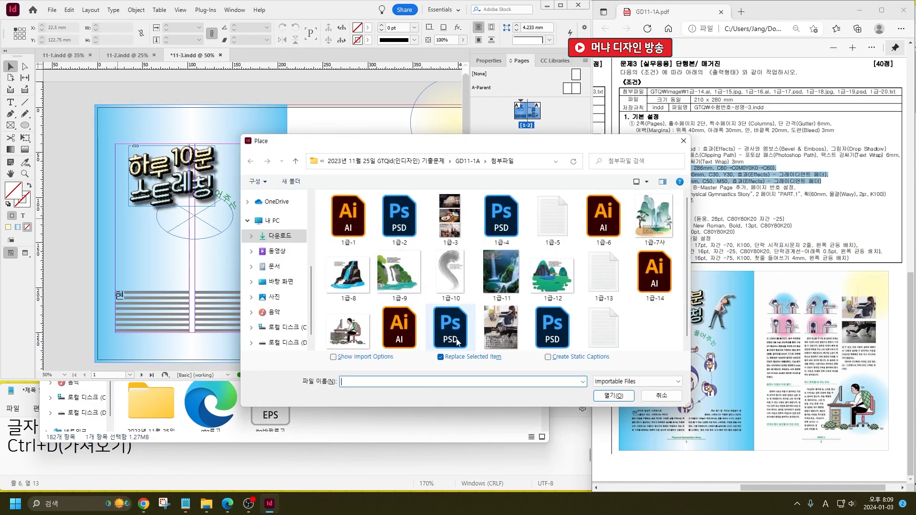
{"action": "double_click", "coordinate": [399, 339]}
{"action": "left_click", "coordinate": [78, 240]}
{"action": "key", "text": "ctrl+z"}
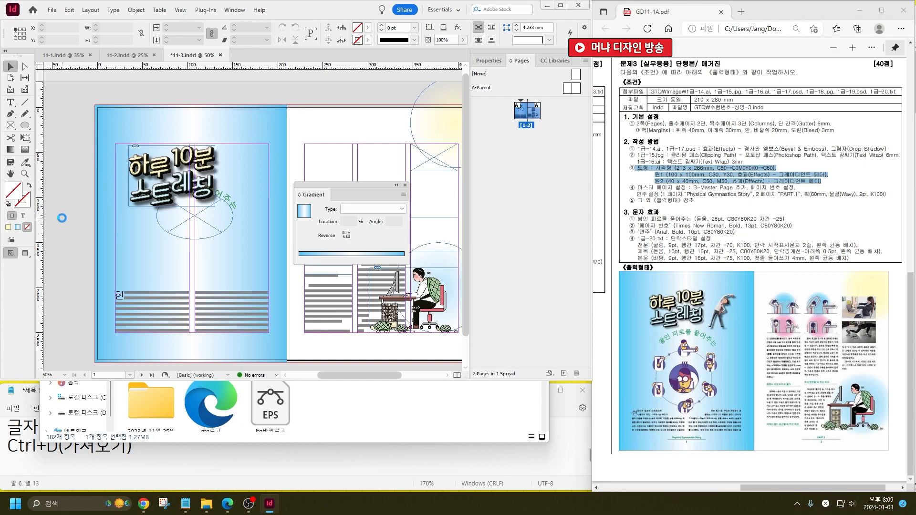
Place the stretching figure 1급-17 at its original size over the outer edge of the first page.
{"action": "key", "text": "ctrl+d"}
{"action": "left_click", "coordinate": [404, 329]}
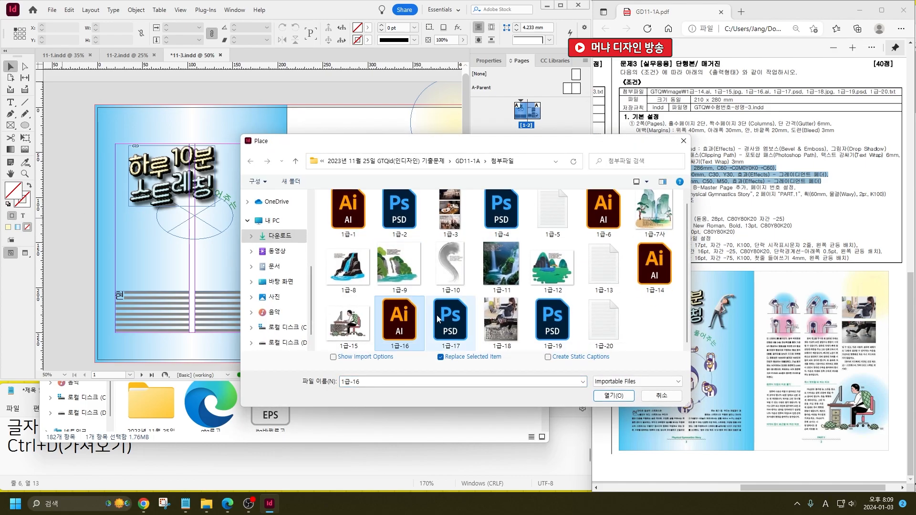
{"action": "key", "text": "Return"}
{"action": "left_click", "coordinate": [60, 173]}
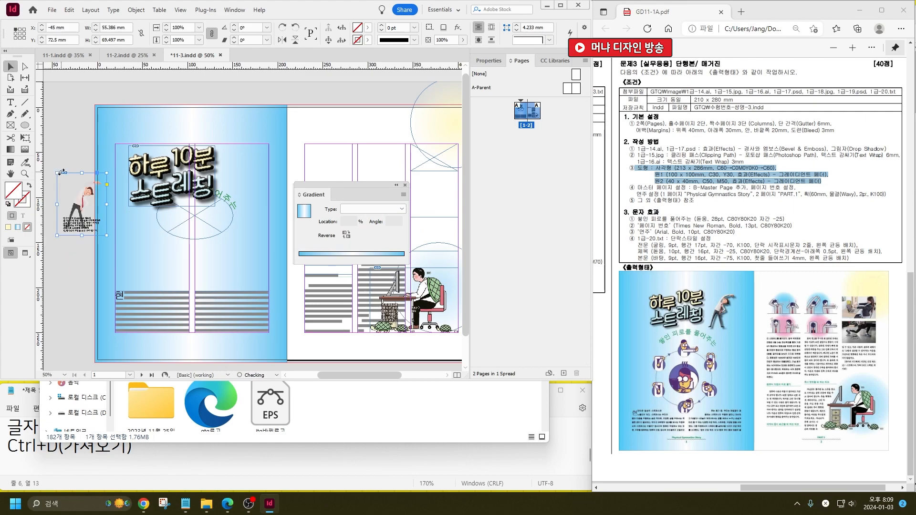
Apply Bevel and Emboss and Drop Shadow to the stretching figure and move it beside the title artwork at the inner margin.
{"action": "right_click", "coordinate": [85, 191]}
{"action": "mouse_move", "coordinate": [181, 315]}
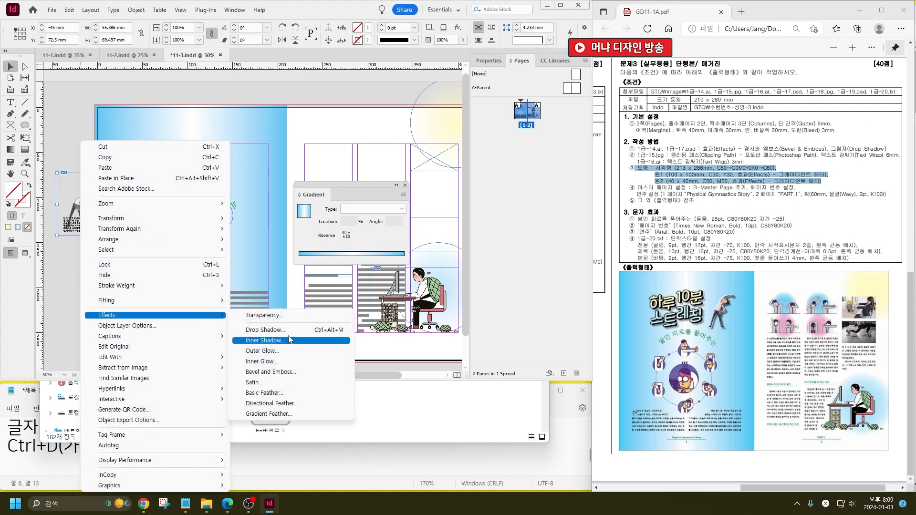
{"action": "left_click", "coordinate": [288, 372]}
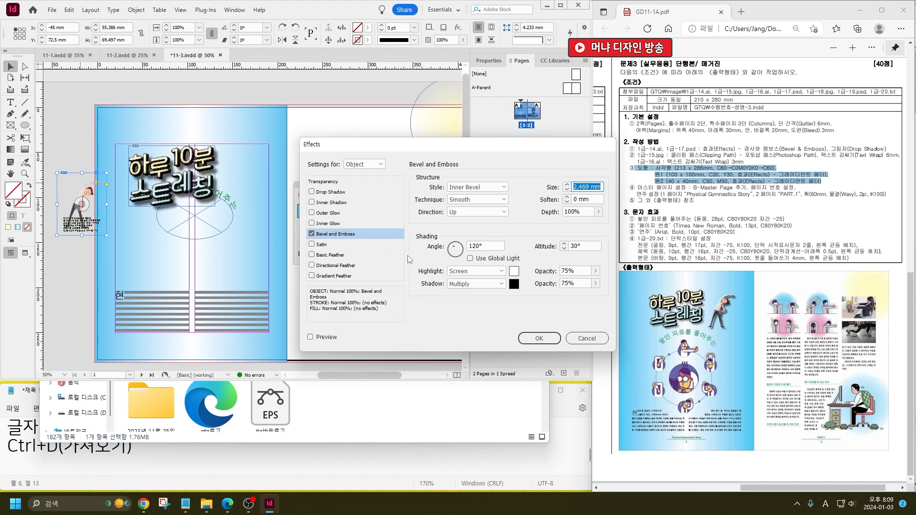
{"action": "left_click", "coordinate": [327, 192]}
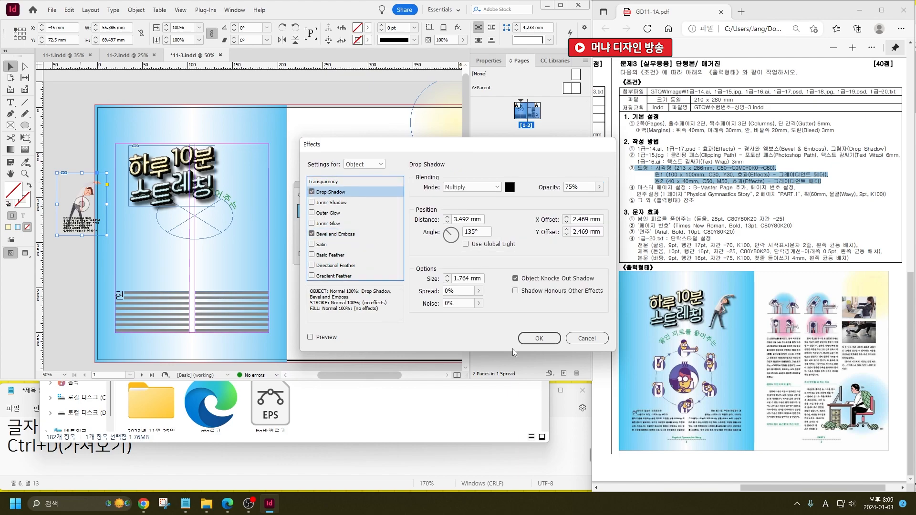
{"action": "left_click", "coordinate": [539, 339]}
{"action": "left_click_drag", "start_coordinate": [89, 199], "coordinate": [251, 163]}
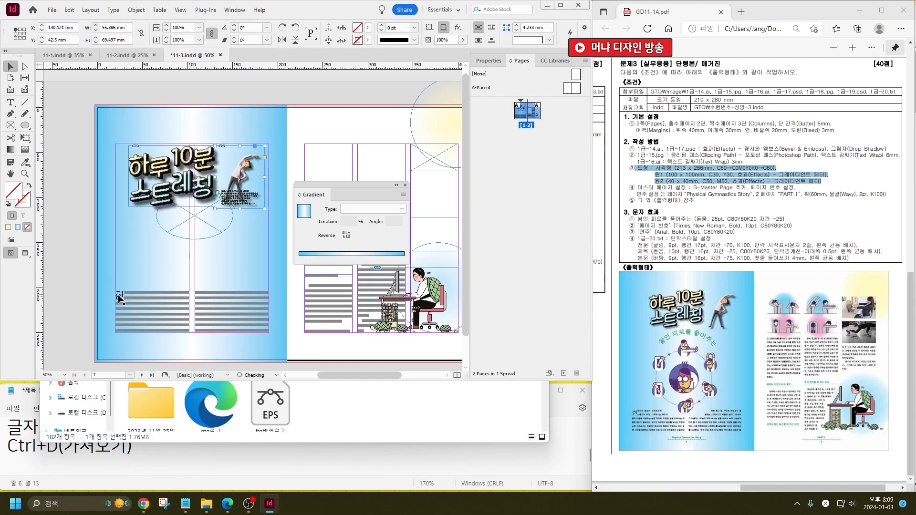
{"action": "left_click", "coordinate": [85, 227]}
{"action": "key", "text": "ctrl+d"}
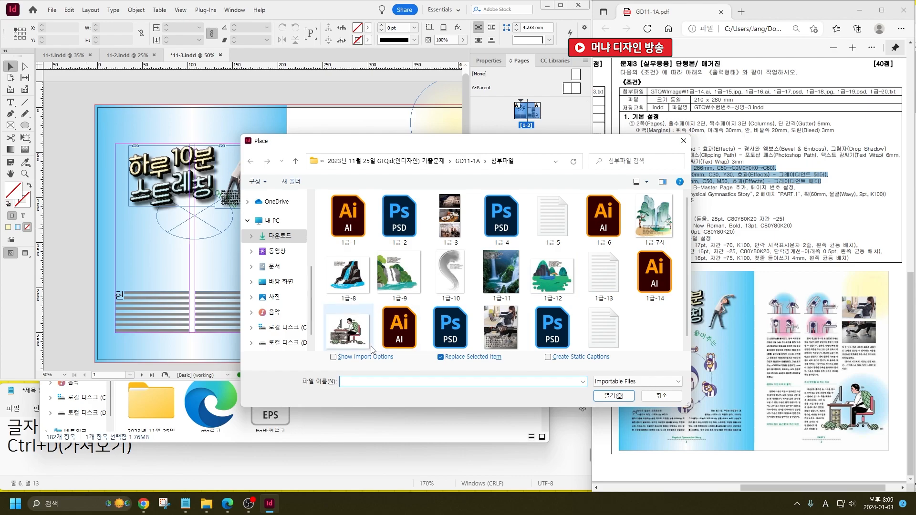
{"action": "left_click", "coordinate": [409, 341]}
{"action": "double_click", "coordinate": [451, 324]}
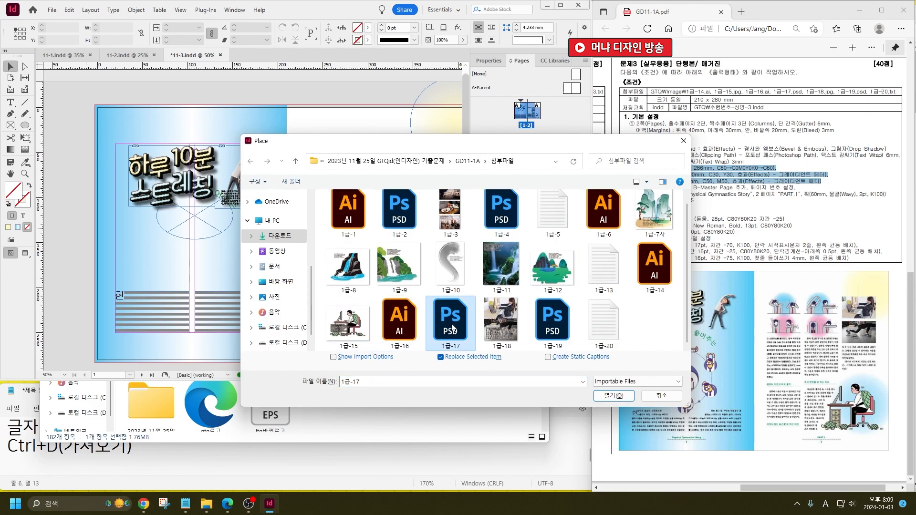
{"action": "key", "text": "Escape"}
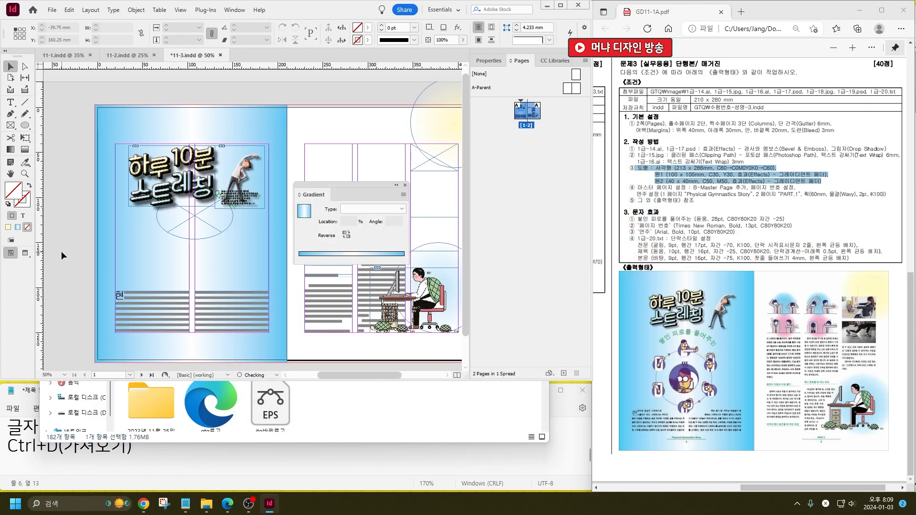
Place the circular exercise illustration 1급-16 and position it over the two body text columns on the first page.
{"action": "key", "text": "ctrl+d"}
{"action": "double_click", "coordinate": [409, 342]}
{"action": "left_click", "coordinate": [58, 242]}
{"action": "left_click_drag", "start_coordinate": [136, 270], "coordinate": [216, 273]}
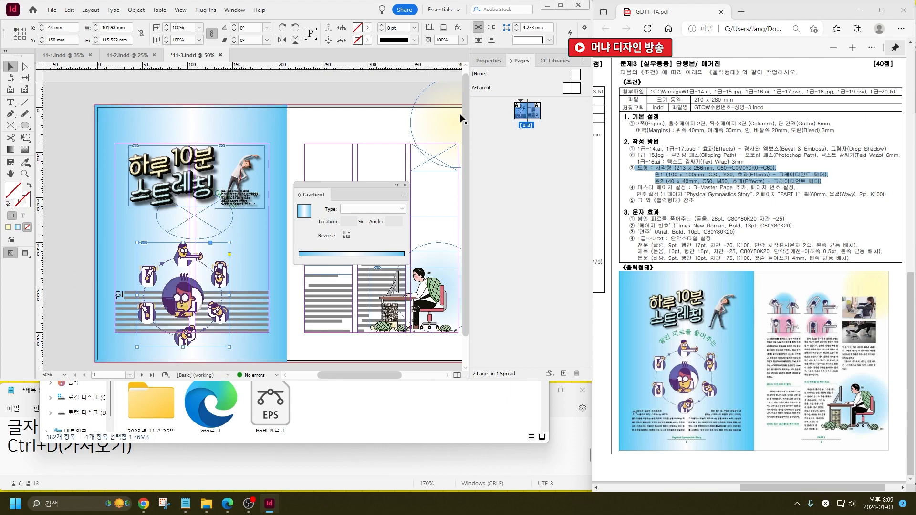
Wrap the body text around the shape of the circular exercise illustration with a 3 mm offset.
{"action": "left_click", "coordinate": [234, 10]}
{"action": "left_click", "coordinate": [234, 10]}
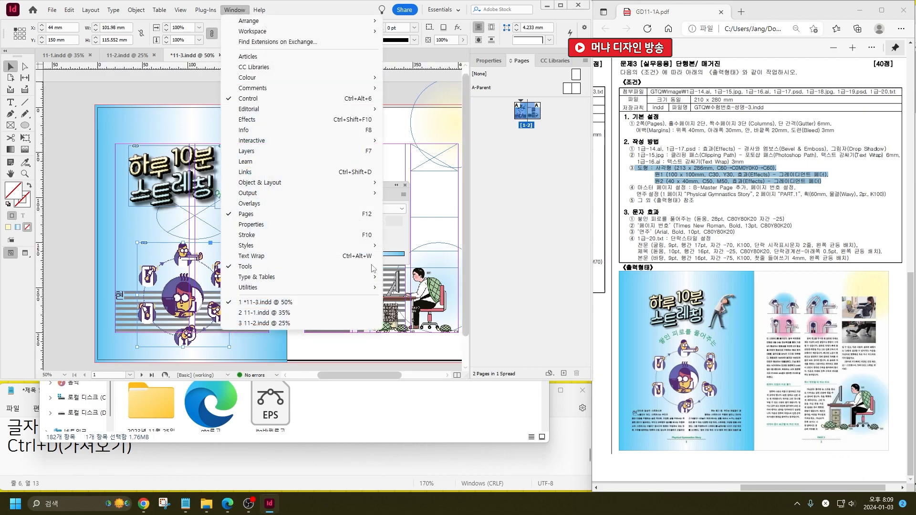
{"action": "left_click", "coordinate": [288, 256]}
{"action": "left_click", "coordinate": [330, 187]}
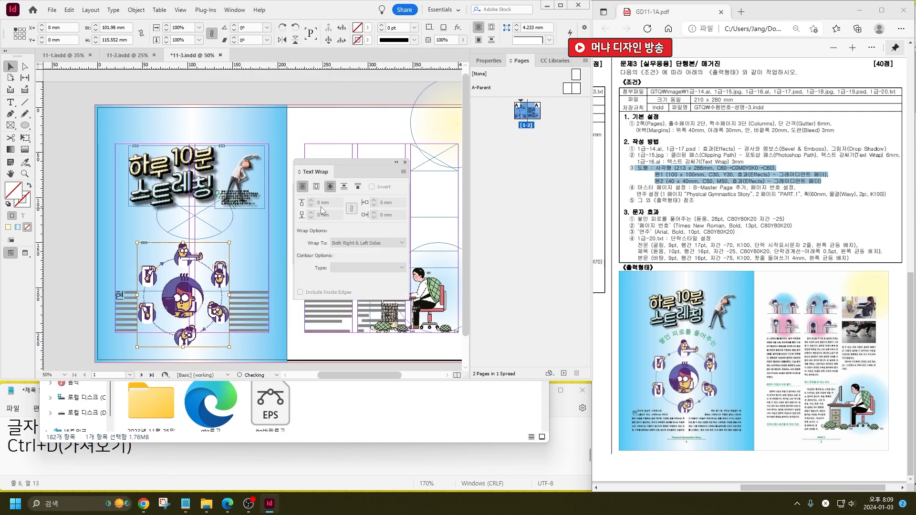
{"action": "left_click", "coordinate": [311, 200]}
{"action": "left_click", "coordinate": [310, 201]}
{"action": "left_click", "coordinate": [311, 200]}
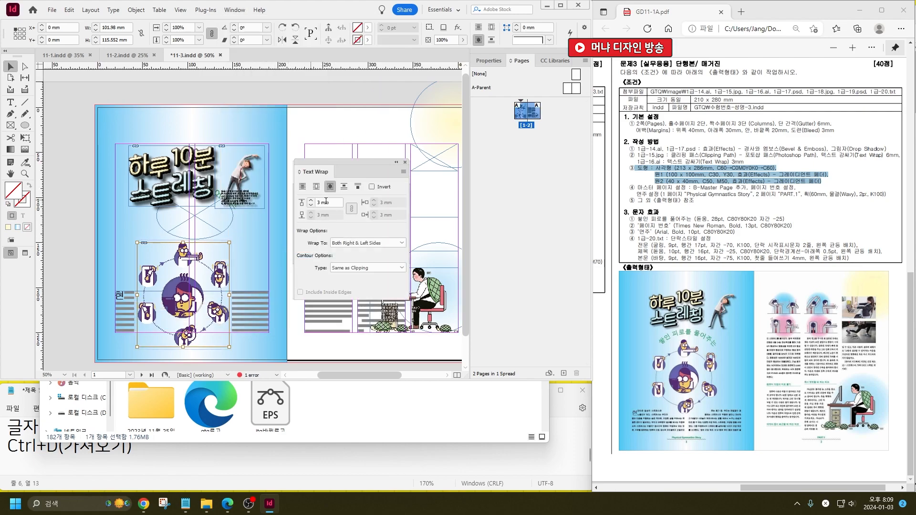
Set the circular illustration's wrap contour type to Detect Edges and move the illustration up just below the title artwork.
{"action": "left_click", "coordinate": [375, 243]}
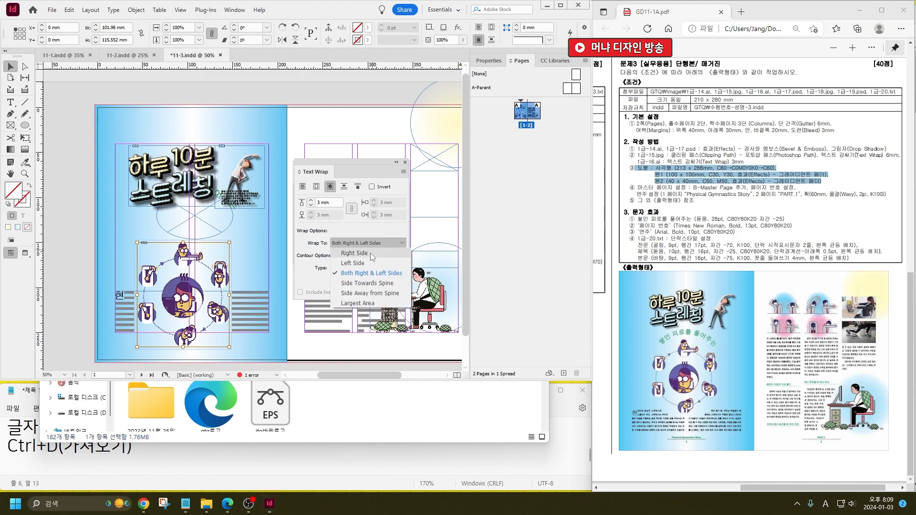
{"action": "left_click", "coordinate": [370, 273]}
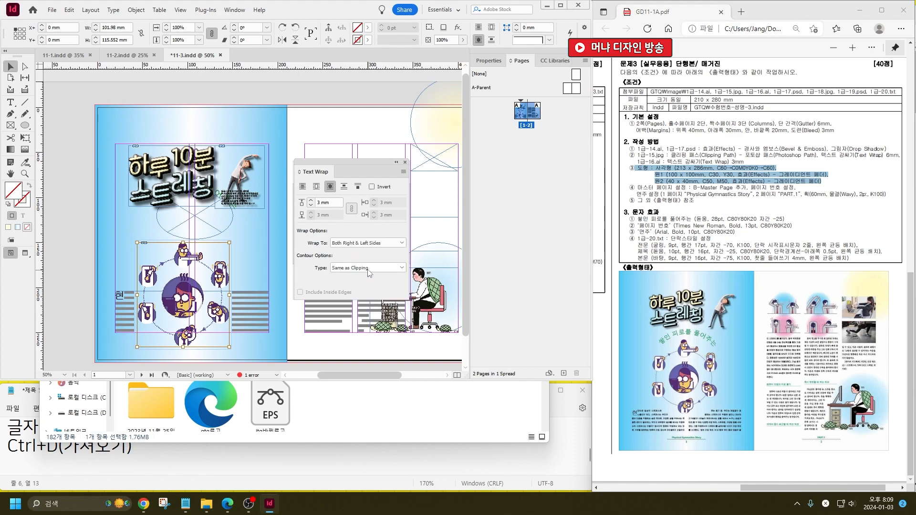
{"action": "left_click", "coordinate": [369, 268]}
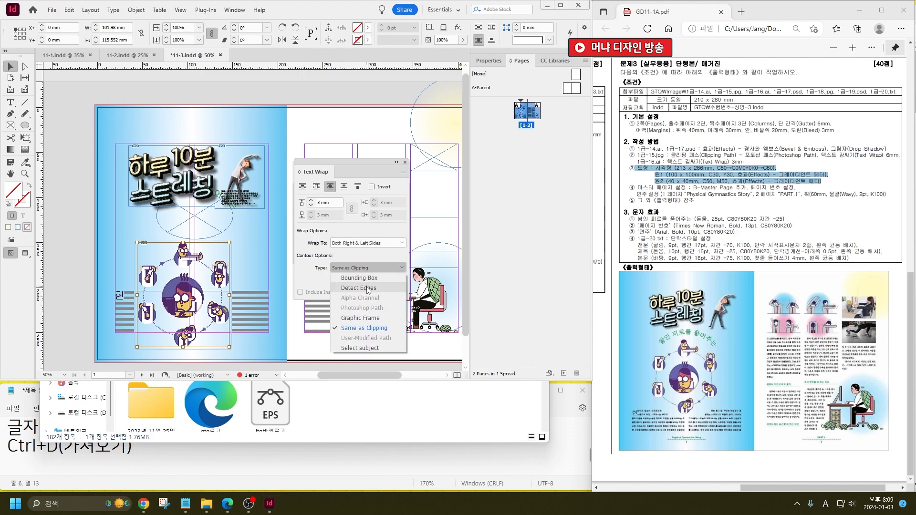
{"action": "left_click", "coordinate": [359, 277]}
{"action": "left_click", "coordinate": [362, 267]}
{"action": "left_click", "coordinate": [359, 288]}
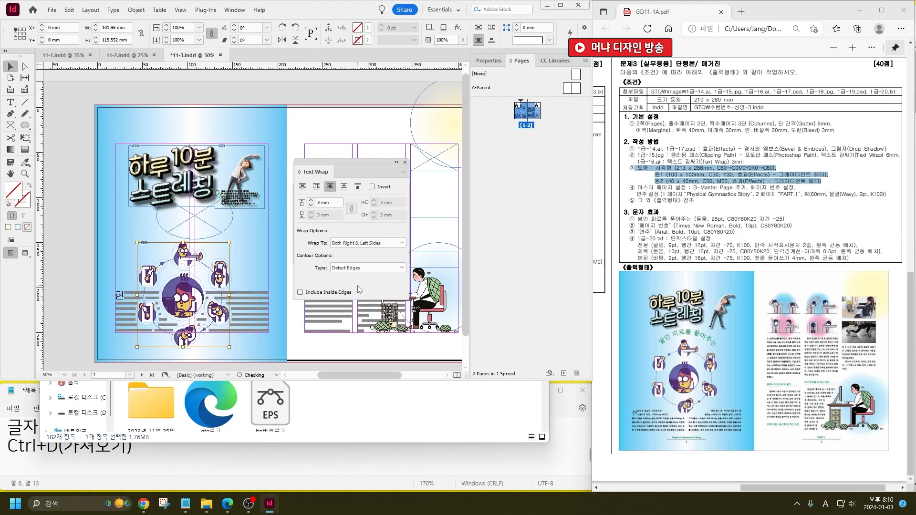
{"action": "left_click", "coordinate": [73, 267]}
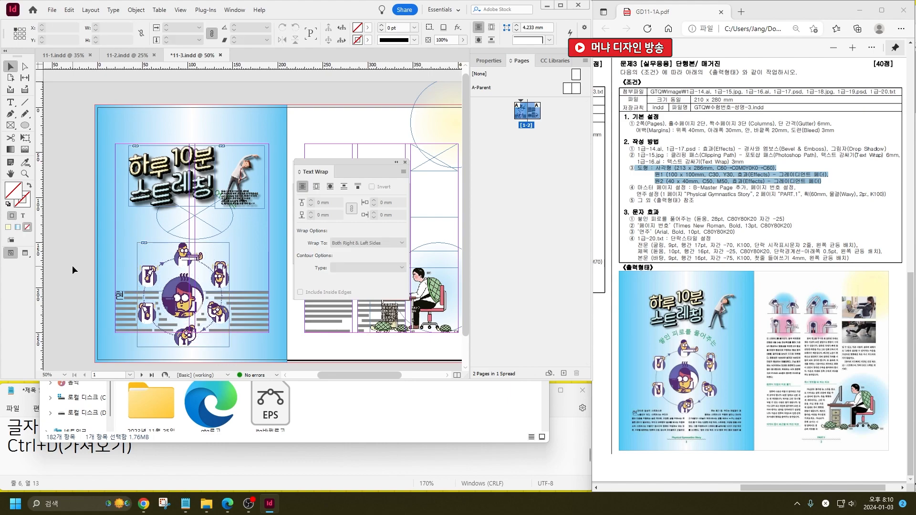
{"action": "left_click_drag", "start_coordinate": [184, 250], "coordinate": [196, 230]}
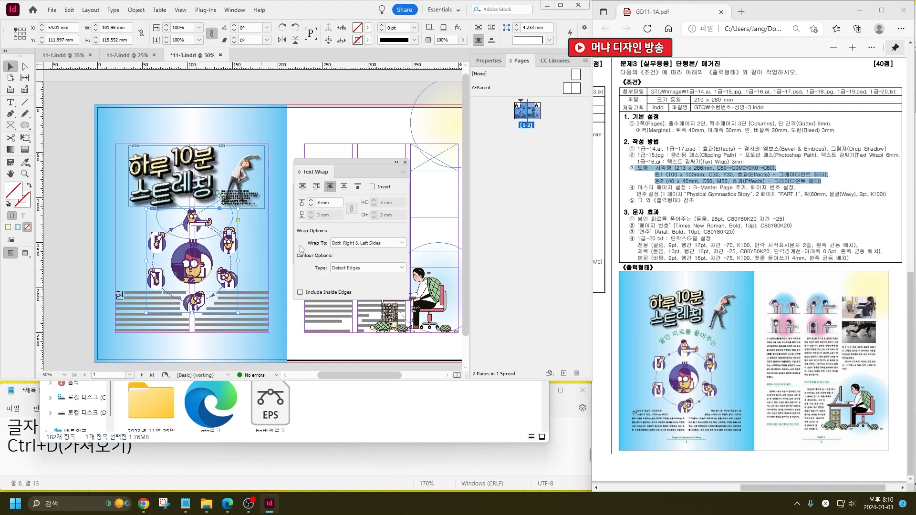
Compare the Bounding Box and Graphic Frame contour types on the circular illustration's text wrap and return to Detect Edges.
{"action": "left_click", "coordinate": [354, 268]}
{"action": "left_click", "coordinate": [357, 278]}
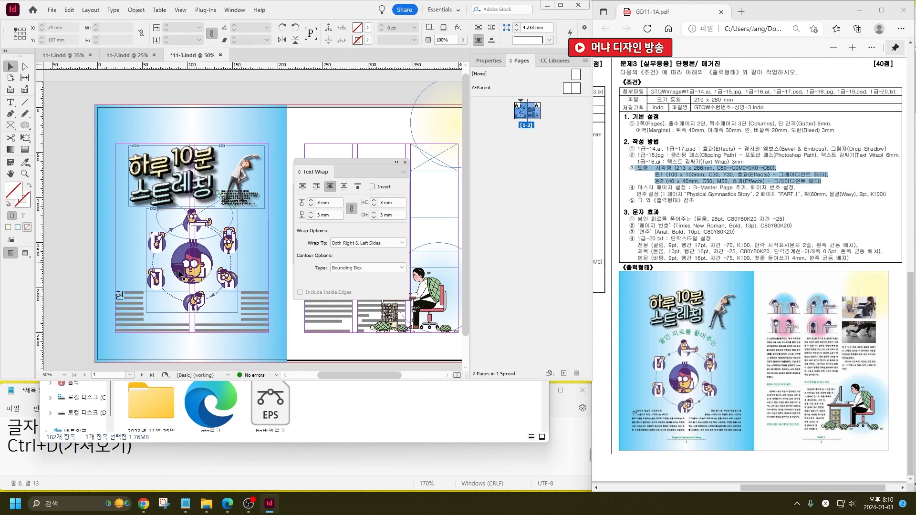
{"action": "left_click", "coordinate": [370, 244]}
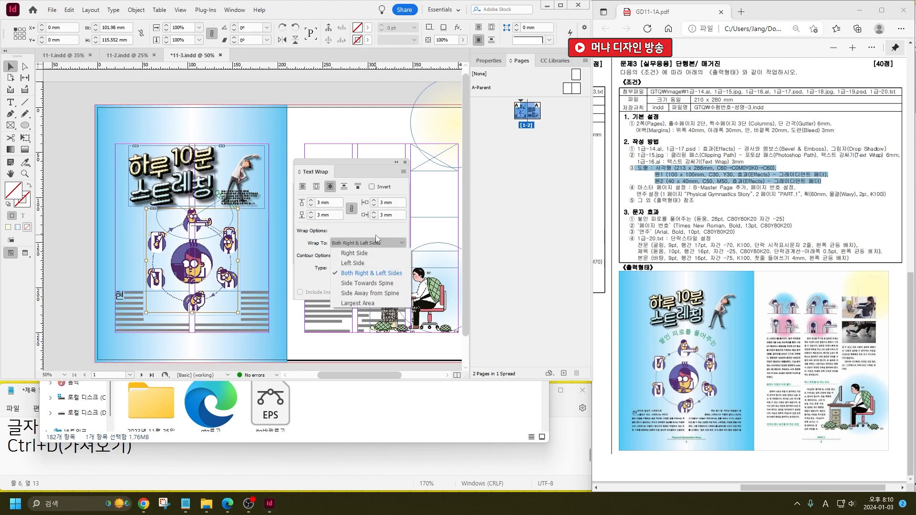
{"action": "left_click", "coordinate": [376, 234]}
{"action": "left_click", "coordinate": [363, 268]}
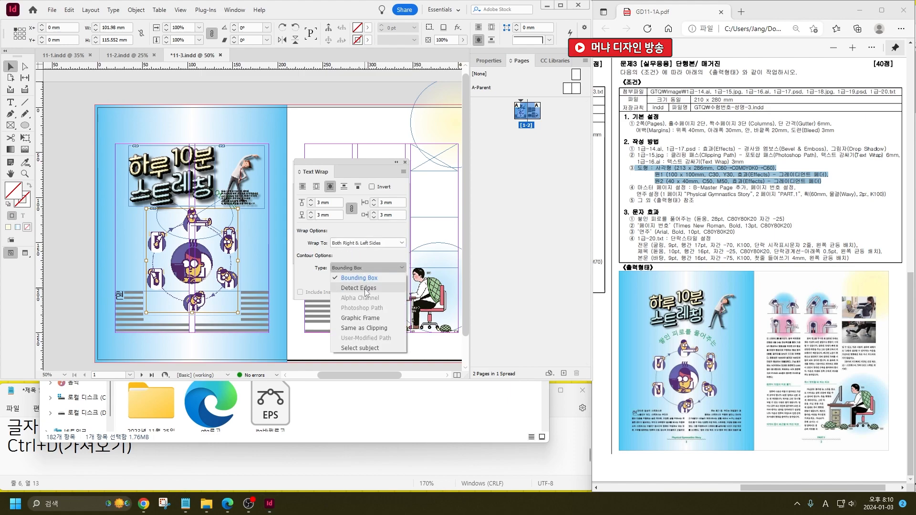
{"action": "left_click", "coordinate": [363, 318]}
{"action": "left_click", "coordinate": [360, 269]}
{"action": "left_click", "coordinate": [360, 278]}
{"action": "left_click", "coordinate": [360, 267]}
{"action": "left_click", "coordinate": [360, 288]}
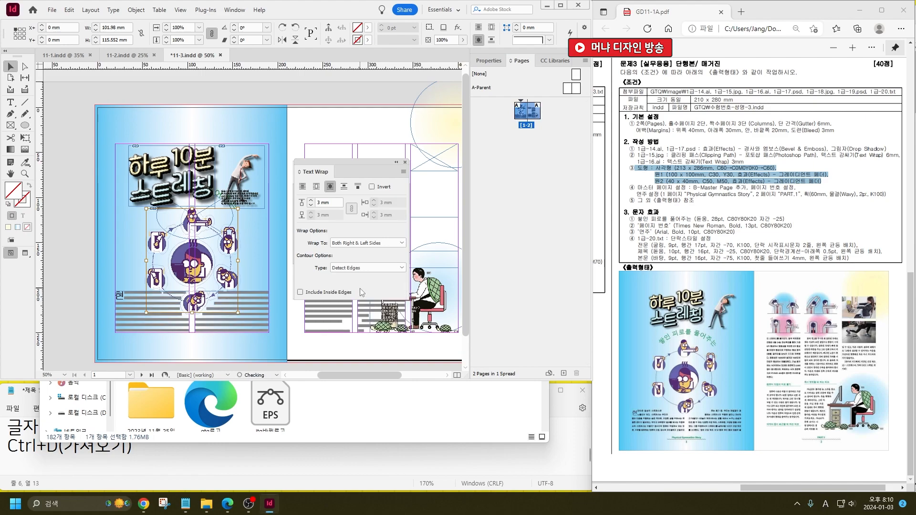
Move the title artwork and stretching figure up clear of the curved text, and reposition the curved text above the circular illustration.
{"action": "left_click", "coordinate": [65, 310]}
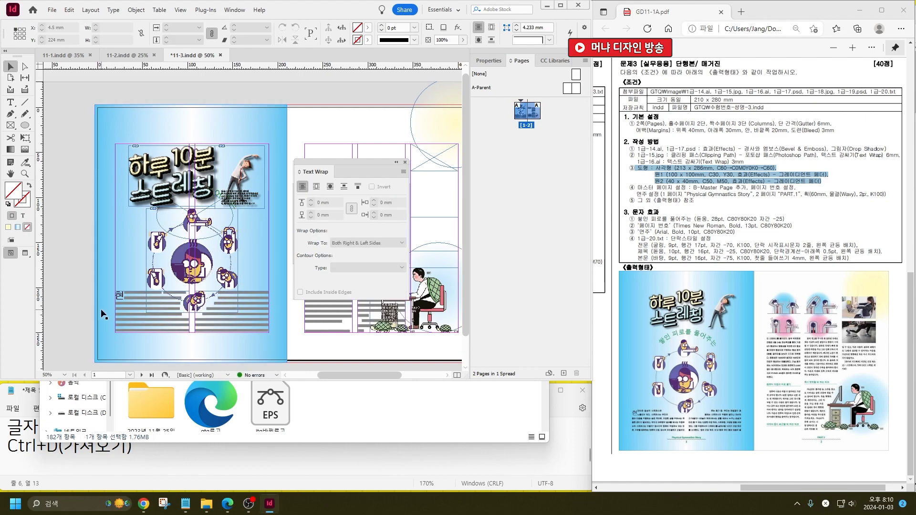
{"action": "scroll", "coordinate": [113, 305], "scroll_direction": "up", "scroll_amount": 1}
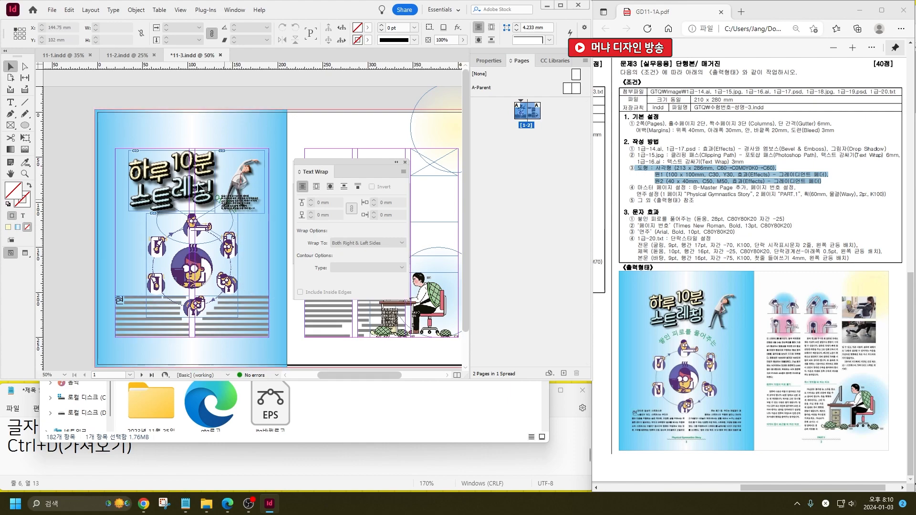
{"action": "left_click_drag", "start_coordinate": [204, 191], "coordinate": [175, 157]}
{"action": "left_click_drag", "start_coordinate": [248, 176], "coordinate": [236, 154]}
{"action": "left_click_drag", "start_coordinate": [170, 147], "coordinate": [185, 152]}
{"action": "left_click_drag", "start_coordinate": [160, 213], "coordinate": [162, 218]}
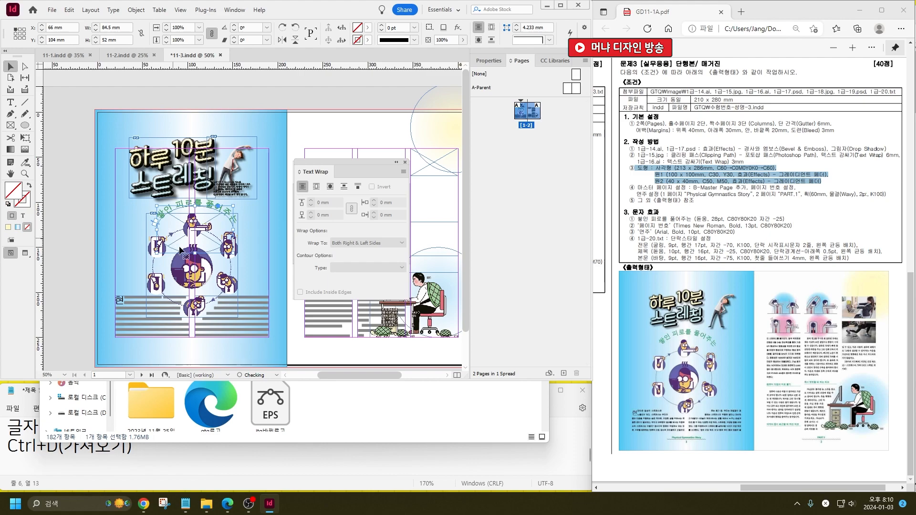
Scale the circular exercise illustration down to 90% and move it slightly up beneath the curved text.
{"action": "left_click", "coordinate": [220, 279]}
{"action": "left_click_drag", "start_coordinate": [239, 317], "coordinate": [226, 309]}
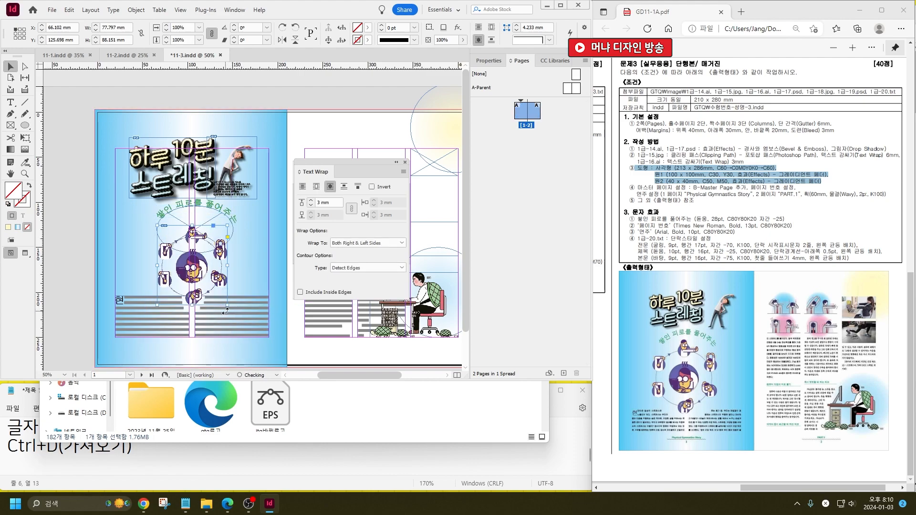
{"action": "mouse_move", "coordinate": [227, 307]}
{"action": "left_mouse_down"}
{"action": "mouse_move", "coordinate": [241, 316]}
{"action": "mouse_move", "coordinate": [225, 311]}
{"action": "left_mouse_up"}
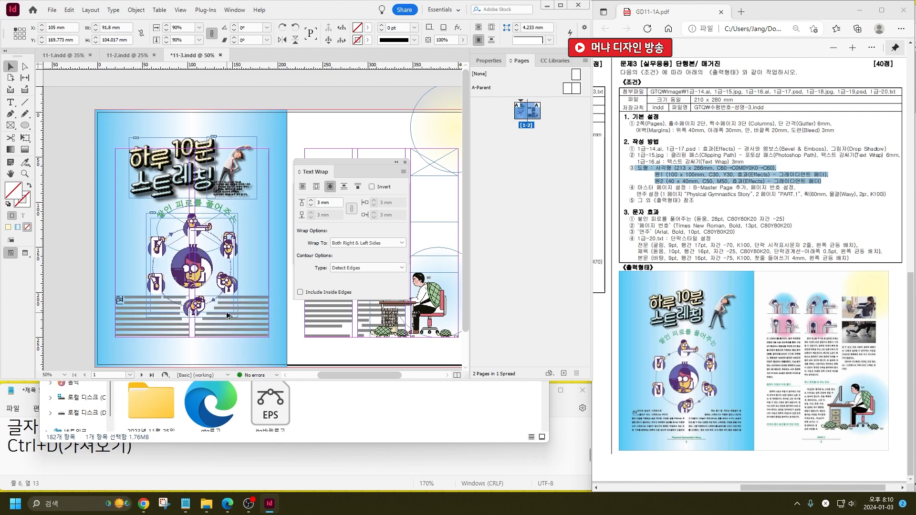
{"action": "scroll", "coordinate": [173, 254], "scroll_direction": "up", "scroll_amount": 2}
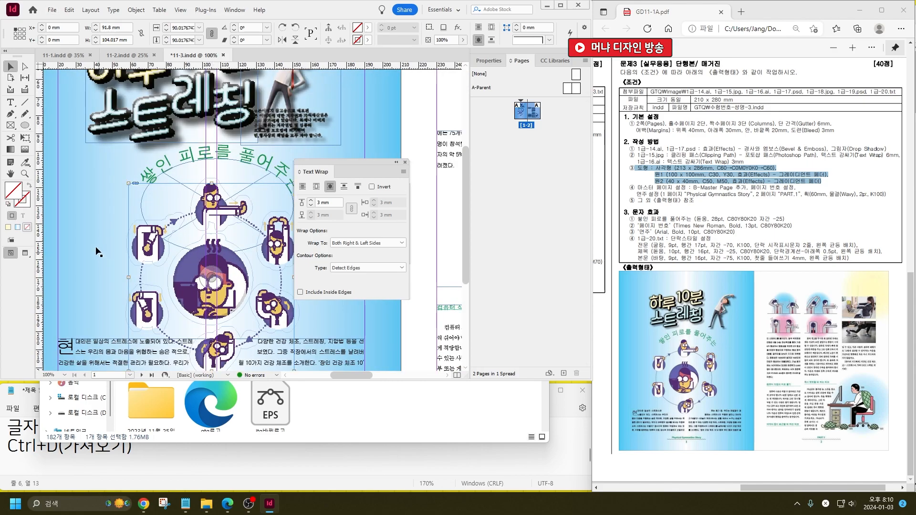
{"action": "left_click_drag", "start_coordinate": [153, 247], "coordinate": [153, 237]}
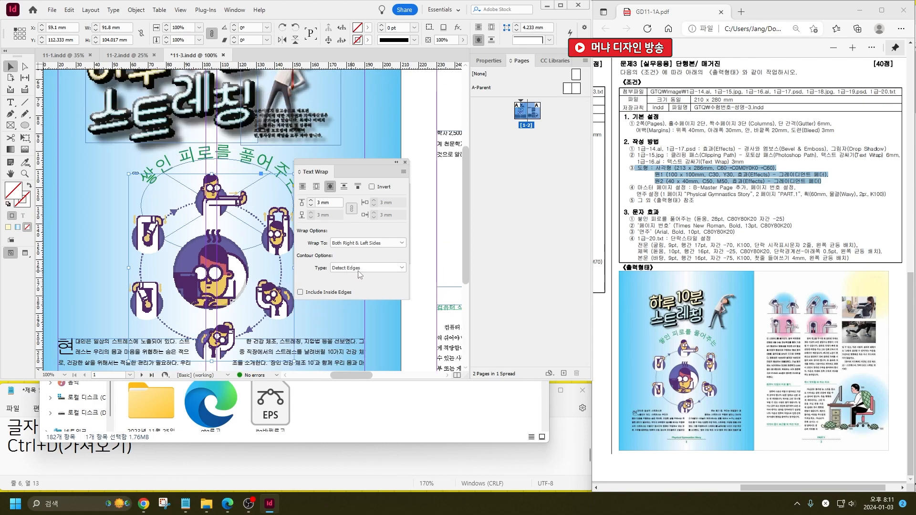
Compare the bounding-box wrap on the circular illustration with the object-shape wrap, returning to the object shape.
{"action": "left_click", "coordinate": [316, 186]}
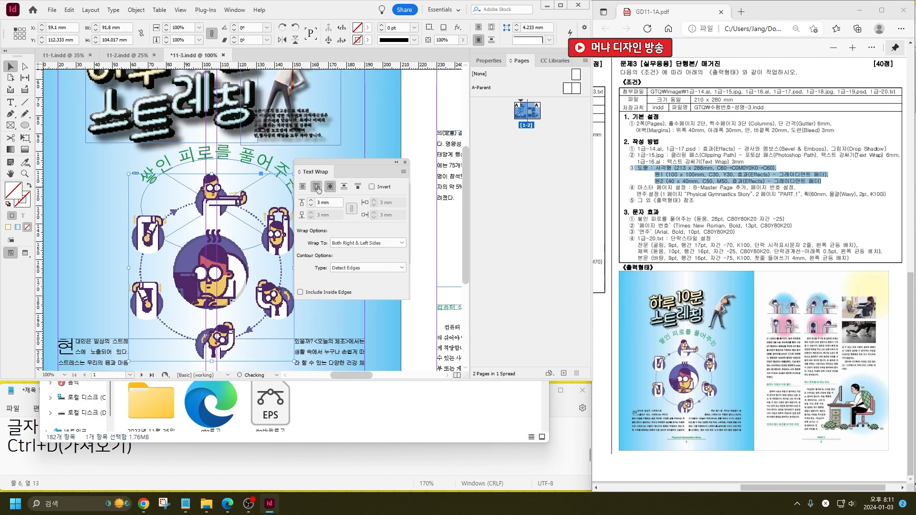
{"action": "scroll", "coordinate": [210, 285], "scroll_direction": "down", "scroll_amount": 5}
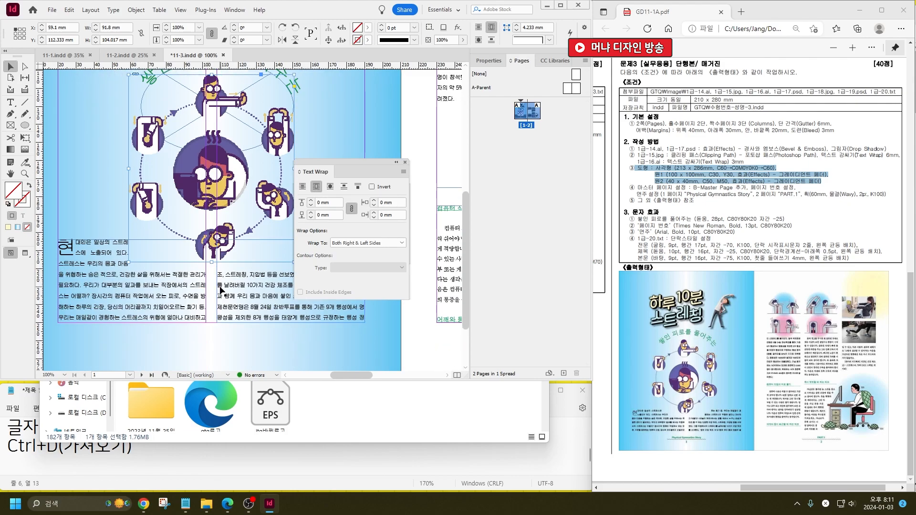
{"action": "scroll", "coordinate": [222, 290], "scroll_direction": "up", "scroll_amount": 3}
{"action": "left_click", "coordinate": [330, 187]}
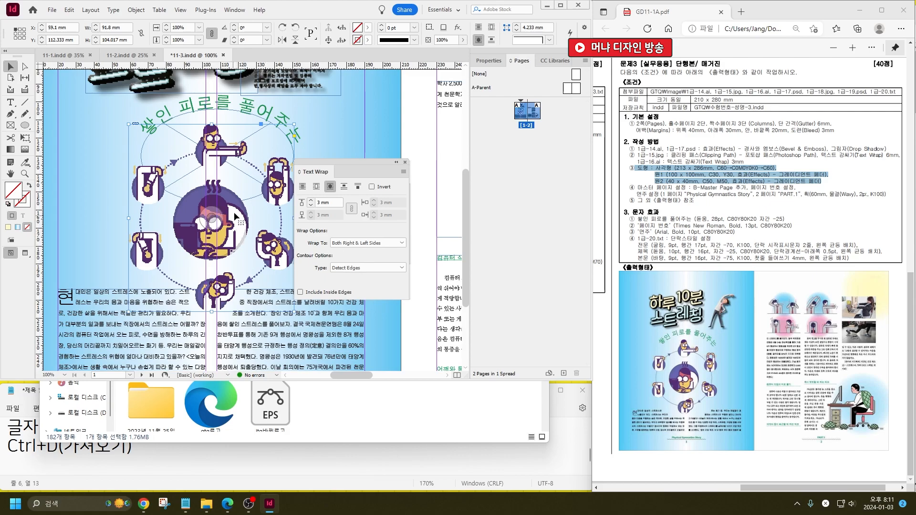
Draw a circle about 118 mm across around the circular illustration and give it a 3 mm text wrap around the object shape.
{"action": "left_click", "coordinate": [111, 192]}
{"action": "key", "text": "l"}
{"action": "left_click_drag", "start_coordinate": [215, 225], "coordinate": [105, 85]}
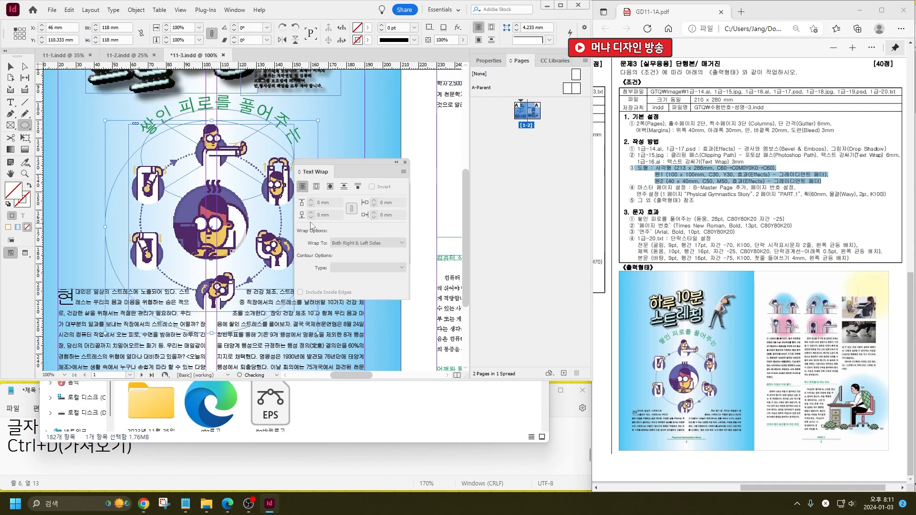
{"action": "left_click", "coordinate": [330, 186]}
{"action": "left_click", "coordinate": [311, 202]}
{"action": "left_click", "coordinate": [311, 201]}
{"action": "left_click", "coordinate": [311, 202]}
Raise the wrap circle's lower edge to make it about 113 mm high, and preview the spread without guides.
{"action": "left_click", "coordinate": [10, 67]}
{"action": "left_click_drag", "start_coordinate": [211, 332], "coordinate": [210, 321]}
{"action": "key", "text": "ctrl+minus"}
{"action": "left_click_drag", "start_coordinate": [333, 162], "coordinate": [391, 234]}
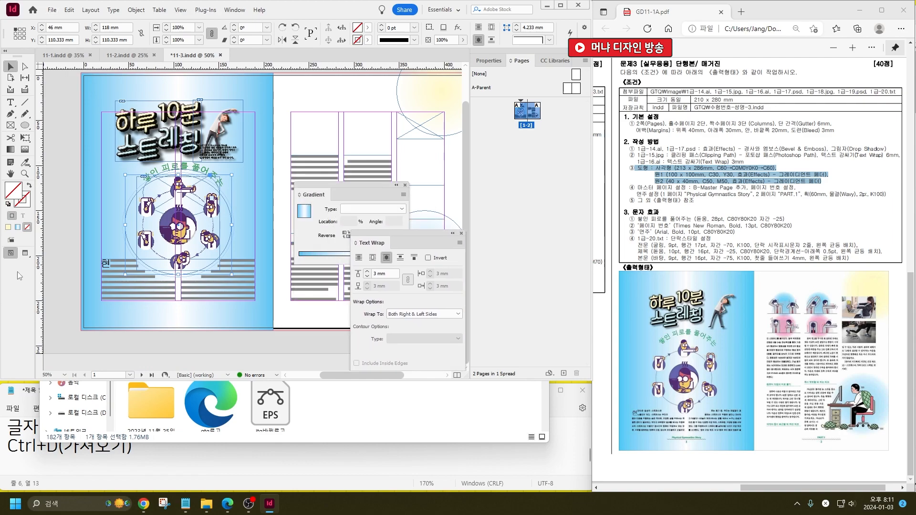
{"action": "left_click", "coordinate": [25, 253]}
{"action": "left_click", "coordinate": [51, 315]}
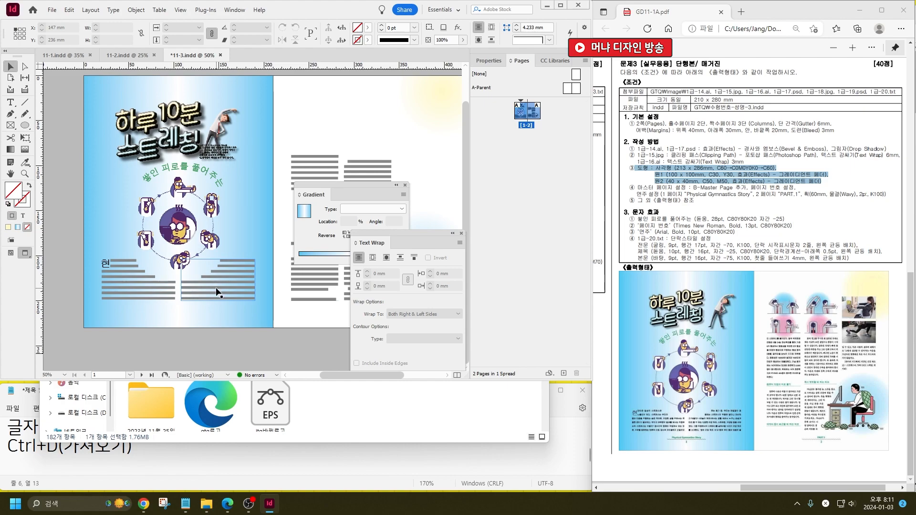
Move the circular illustration down to Y 119 mm beneath the curved text and return to the normal view.
{"action": "scroll", "coordinate": [177, 257], "scroll_direction": "up", "scroll_amount": 2}
{"action": "left_click_drag", "start_coordinate": [183, 196], "coordinate": [184, 202]}
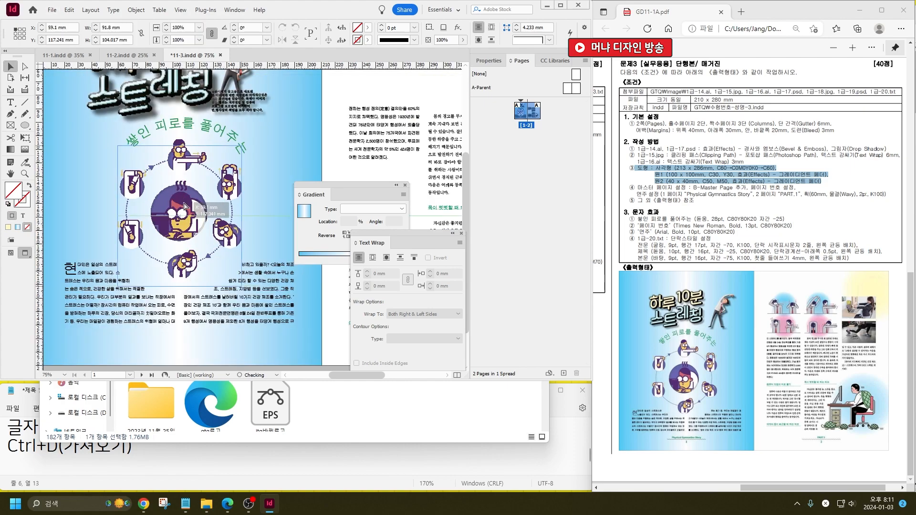
{"action": "key", "text": "shift+Down"}
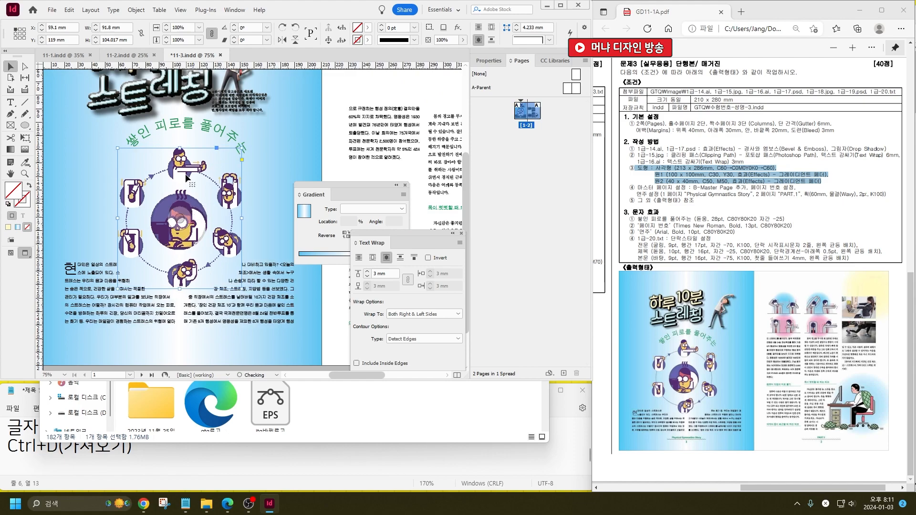
{"action": "left_click", "coordinate": [185, 130]}
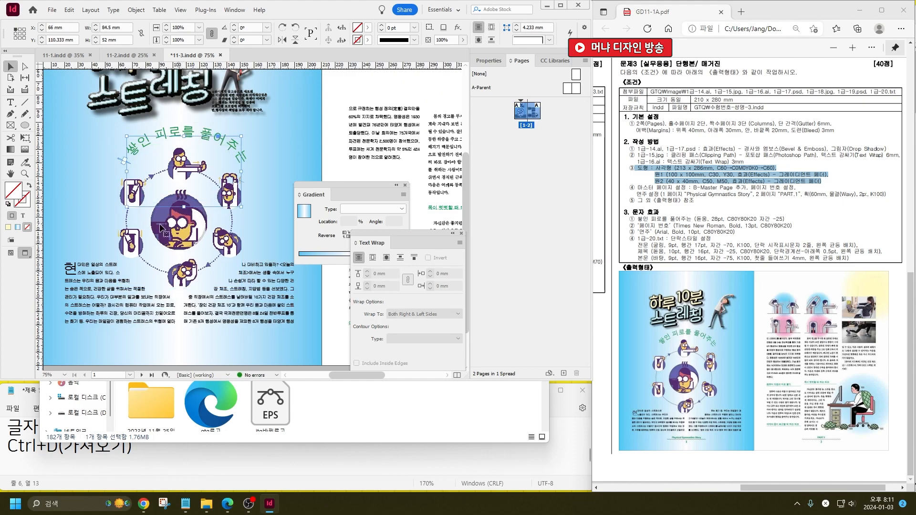
{"action": "left_click", "coordinate": [9, 255]}
Place the exercise image 1급-19 at its original size above the text in the second page's first two columns.
{"action": "left_click_drag", "start_coordinate": [288, 312], "coordinate": [114, 320]}
{"action": "left_click_drag", "start_coordinate": [232, 262], "coordinate": [164, 322]}
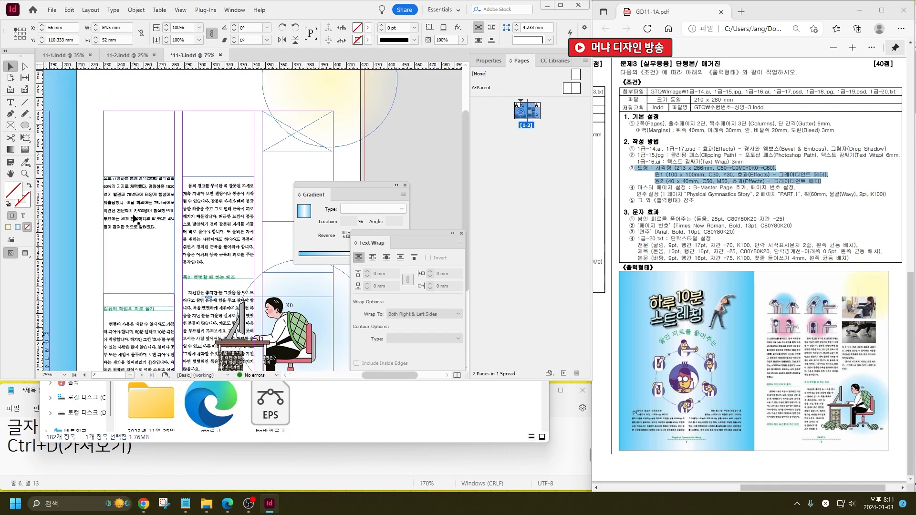
{"action": "left_click", "coordinate": [130, 97]}
{"action": "key", "text": "ctrl+d"}
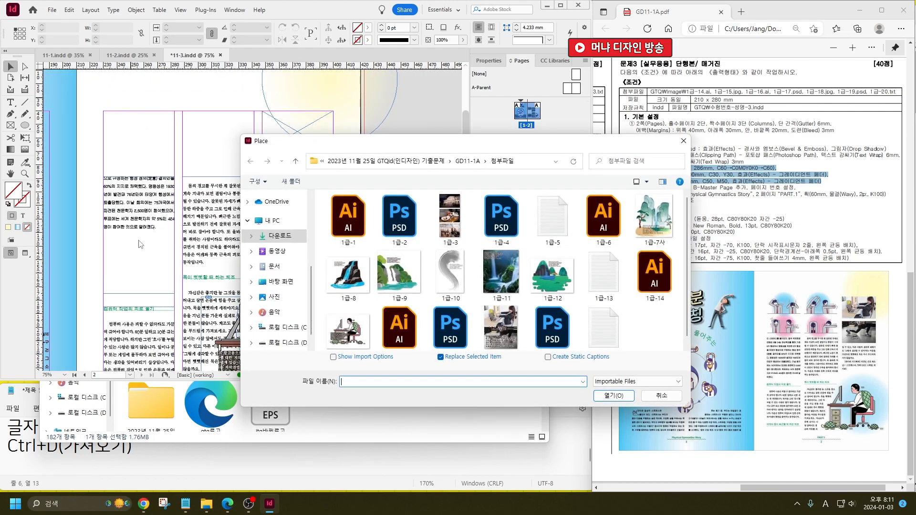
{"action": "scroll", "coordinate": [493, 317], "scroll_direction": "down", "scroll_amount": 1}
{"action": "left_click", "coordinate": [511, 328]}
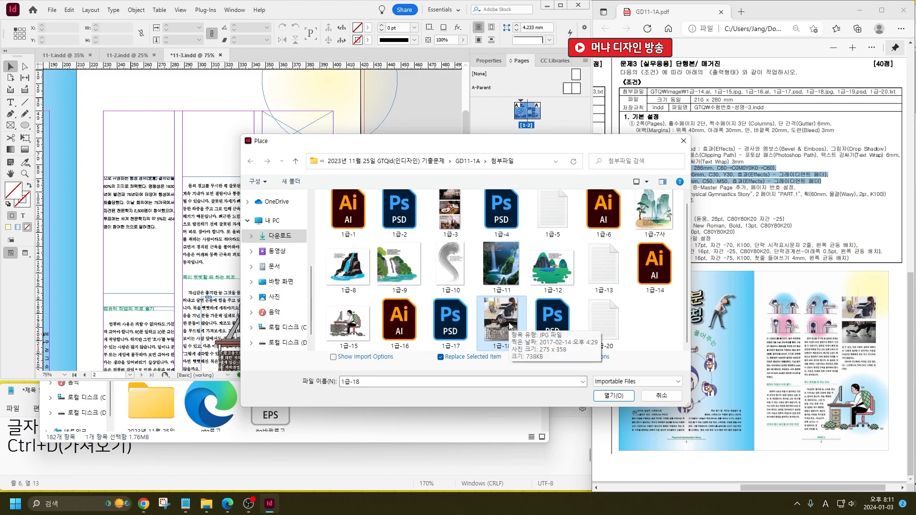
{"action": "double_click", "coordinate": [556, 316]}
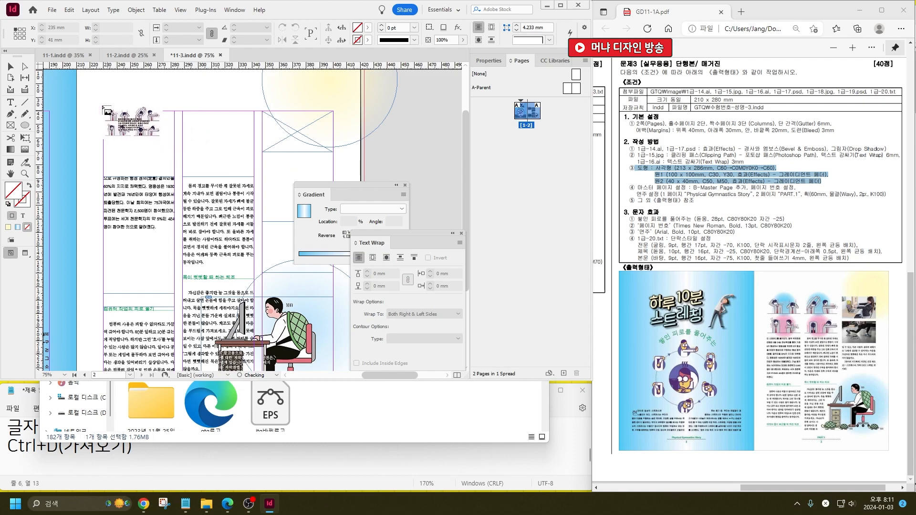
{"action": "left_click", "coordinate": [100, 98]}
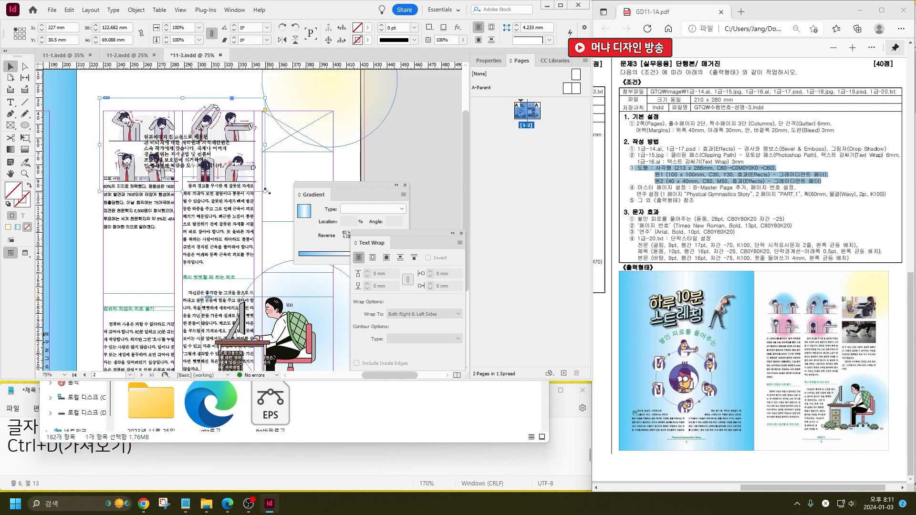
{"action": "left_click_drag", "start_coordinate": [266, 192], "coordinate": [238, 174]}
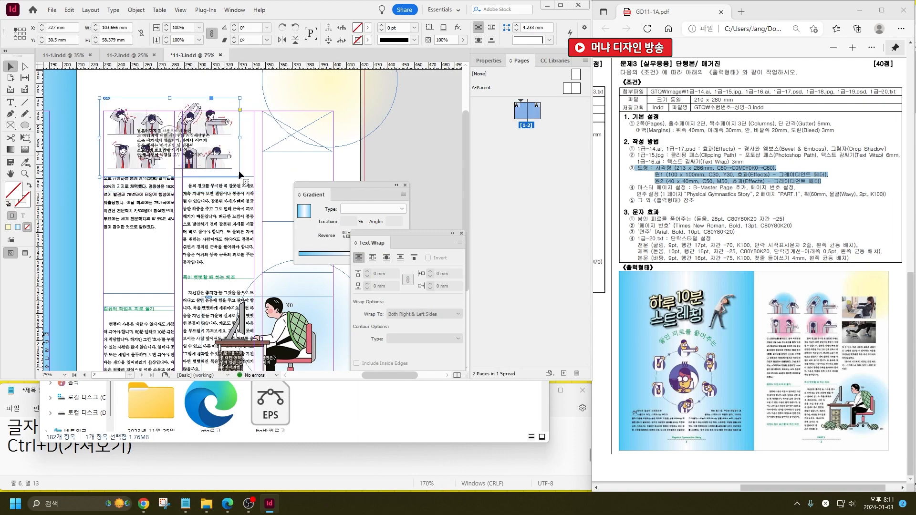
{"action": "key", "text": "ctrl+z"}
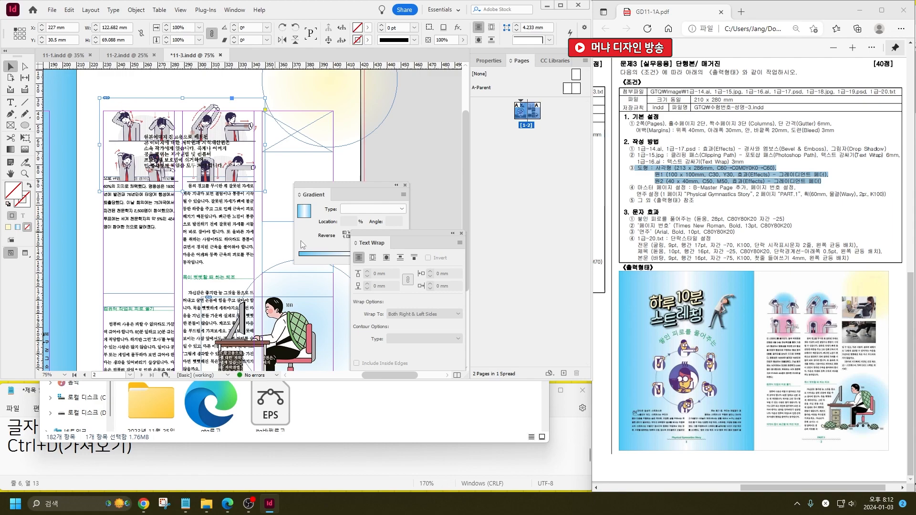
Create a 40 x 40 mm circle over the upper part of the exercise image.
{"action": "left_click", "coordinate": [148, 84]}
{"action": "key", "text": "l"}
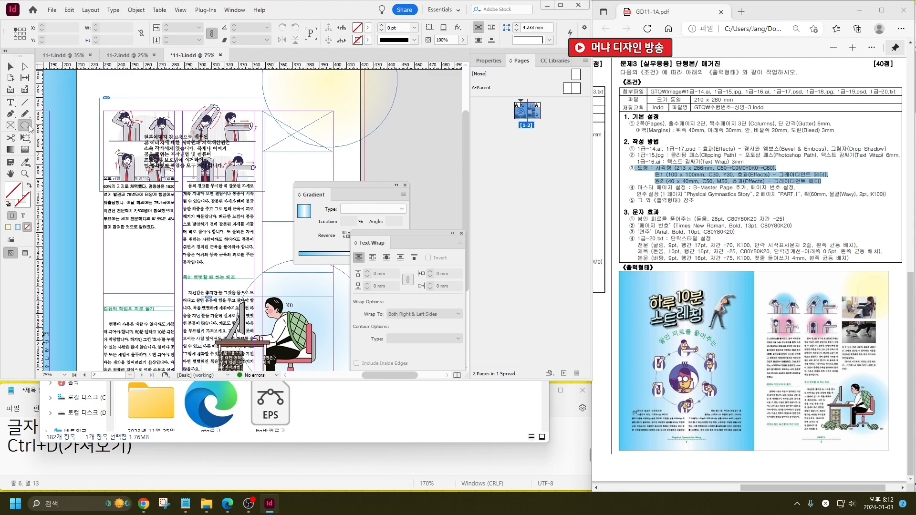
{"action": "left_click", "coordinate": [149, 82]}
{"action": "type", "text": "40"}
{"action": "key", "text": "Tab"}
{"action": "type", "text": "40"}
{"action": "key", "text": "Return"}
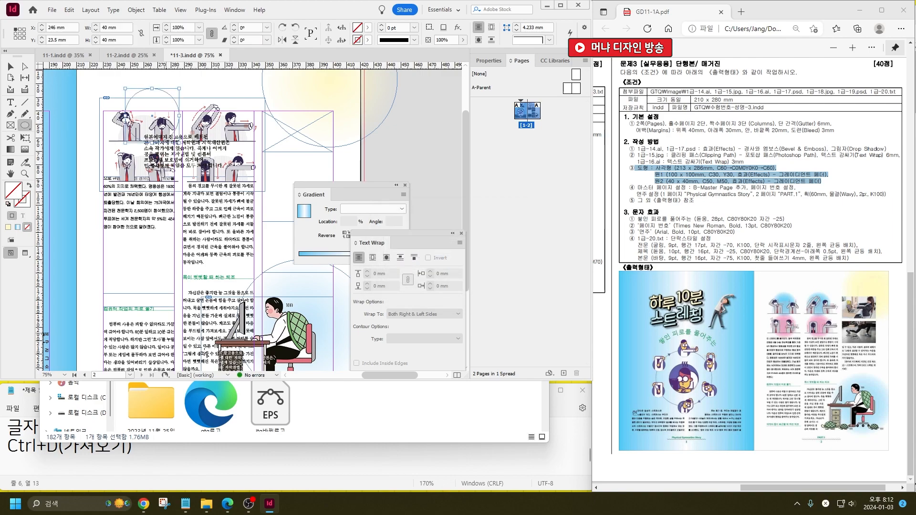
Fill the 40 mm circle with C30 M0 Y0 K0.
{"action": "double_click", "coordinate": [13, 193]}
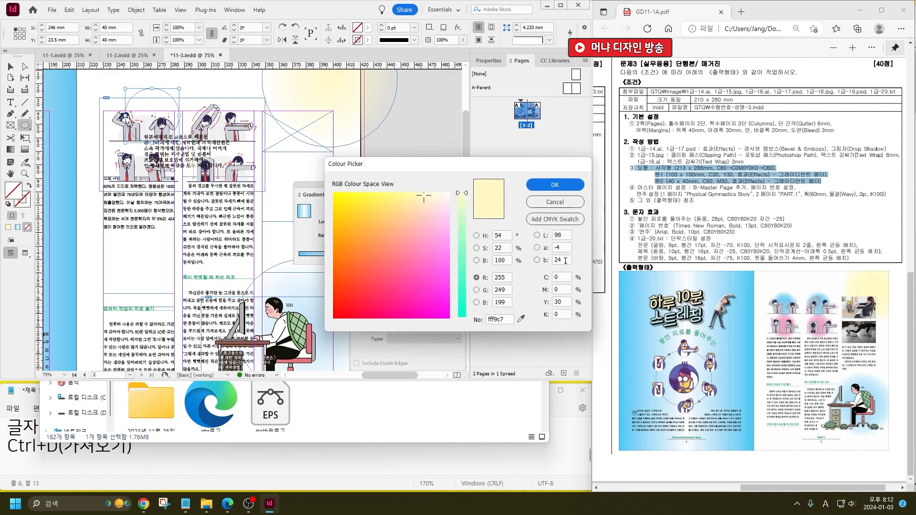
{"action": "left_click", "coordinate": [562, 277]}
{"action": "key", "text": "Tab"}
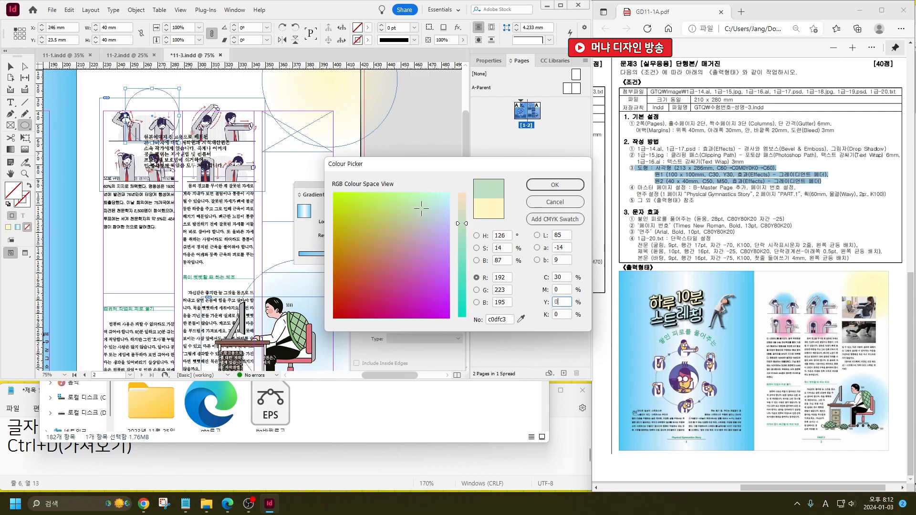
{"action": "key", "text": "Return"}
Duplicate the light blue circle straight below the original and fill the copy pink with magenta 50%.
{"action": "left_click", "coordinate": [10, 66]}
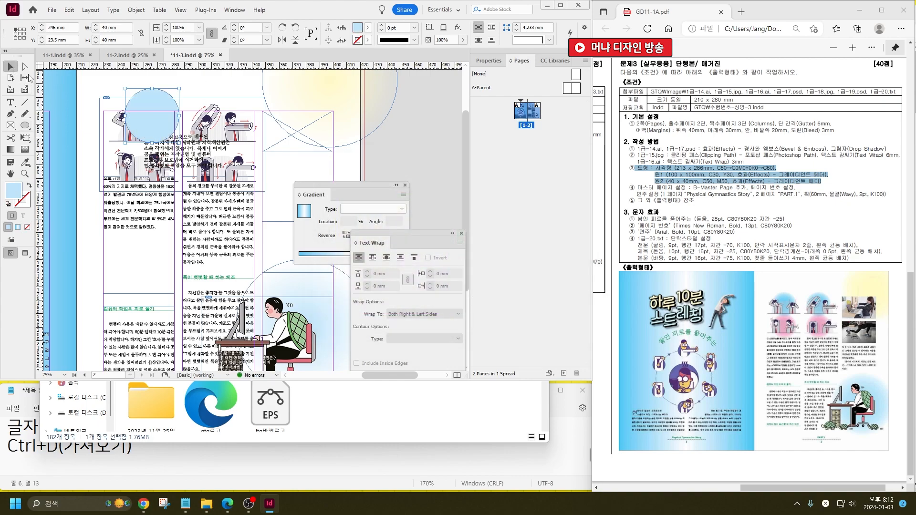
{"action": "left_click_drag", "start_coordinate": [165, 122], "coordinate": [150, 177]}
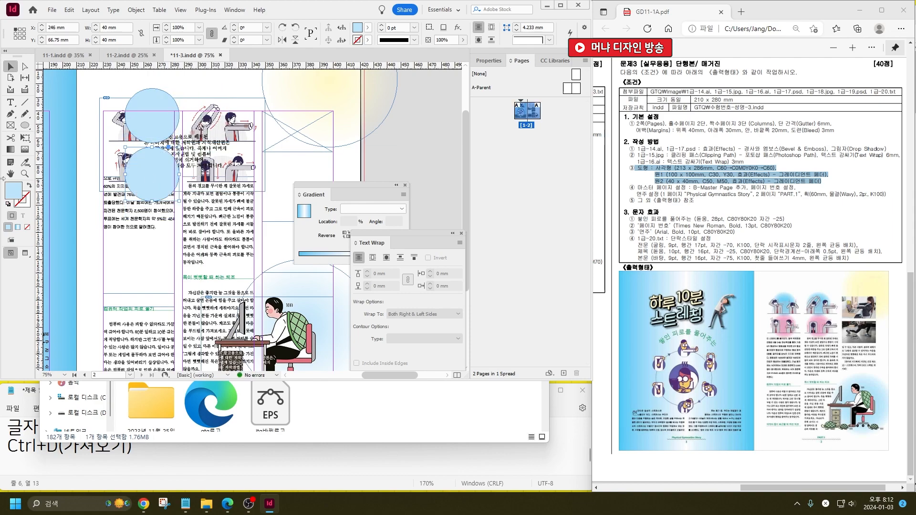
{"action": "double_click", "coordinate": [10, 199]}
{"action": "left_click_drag", "start_coordinate": [567, 277], "coordinate": [468, 277]}
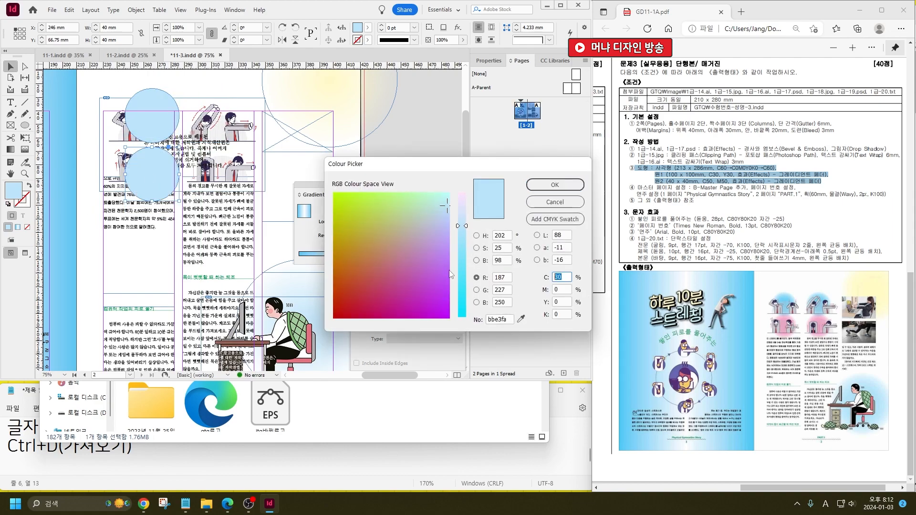
{"action": "key", "text": "Tab"}
{"action": "type", "text": "50"}
{"action": "key", "text": "Return"}
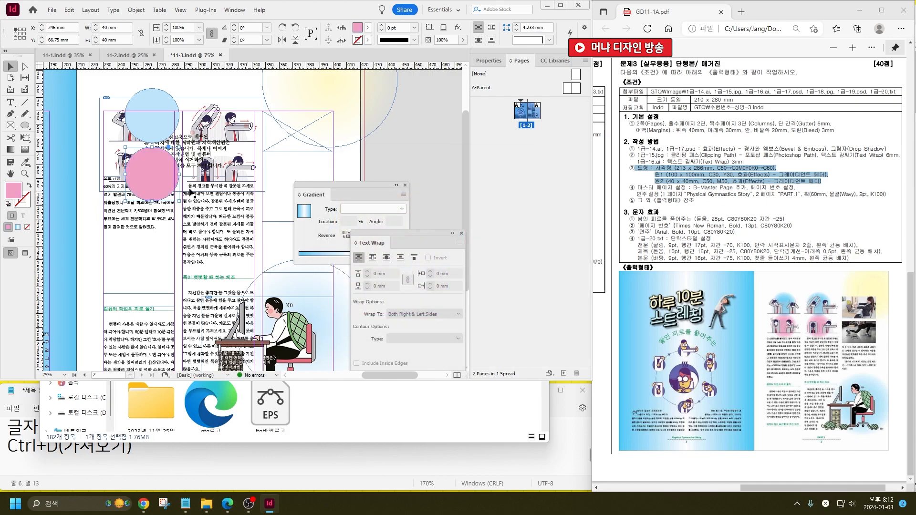
Apply a radial Gradient Feather effect to both the blue and pink circles.
{"action": "right_click", "coordinate": [145, 100]}
{"action": "mouse_move", "coordinate": [229, 290]}
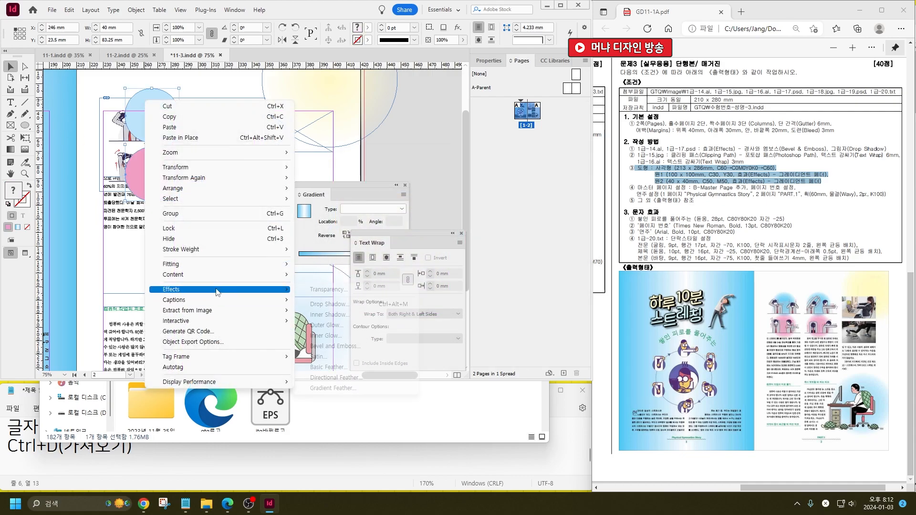
{"action": "left_click", "coordinate": [355, 391]}
{"action": "left_click", "coordinate": [457, 250]}
{"action": "left_click", "coordinate": [454, 260]}
{"action": "left_click", "coordinate": [457, 250]}
{"action": "left_click", "coordinate": [453, 260]}
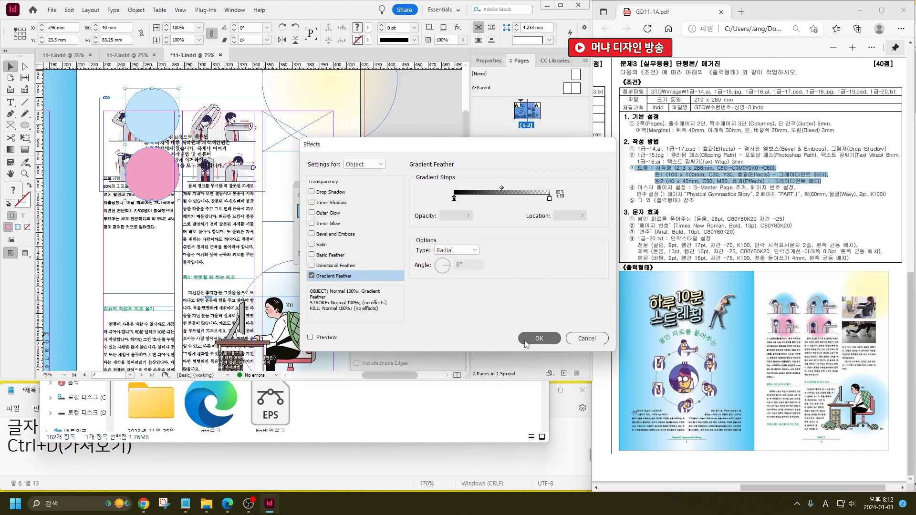
{"action": "left_click", "coordinate": [539, 338]}
{"action": "left_click", "coordinate": [87, 100]}
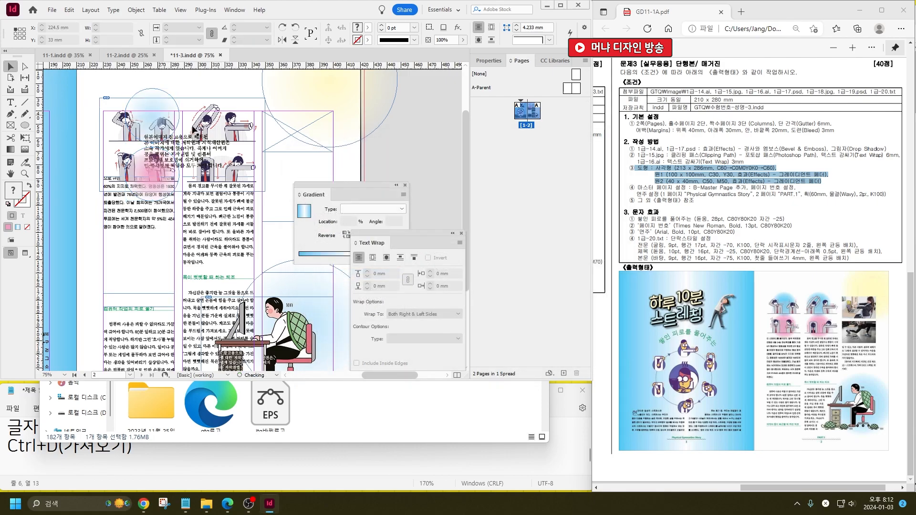
Move the exercise image down to Y 40 mm and lower the top of the first two columns' text frames to Y 118 mm.
{"action": "left_click", "coordinate": [244, 132]}
{"action": "left_click_drag", "start_coordinate": [244, 132], "coordinate": [219, 139]}
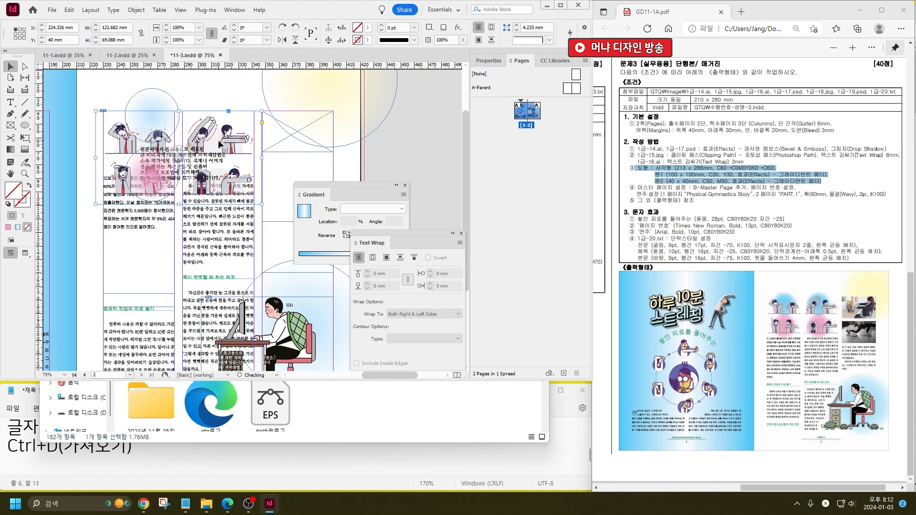
{"action": "left_click", "coordinate": [205, 85]}
{"action": "left_click", "coordinate": [183, 180]}
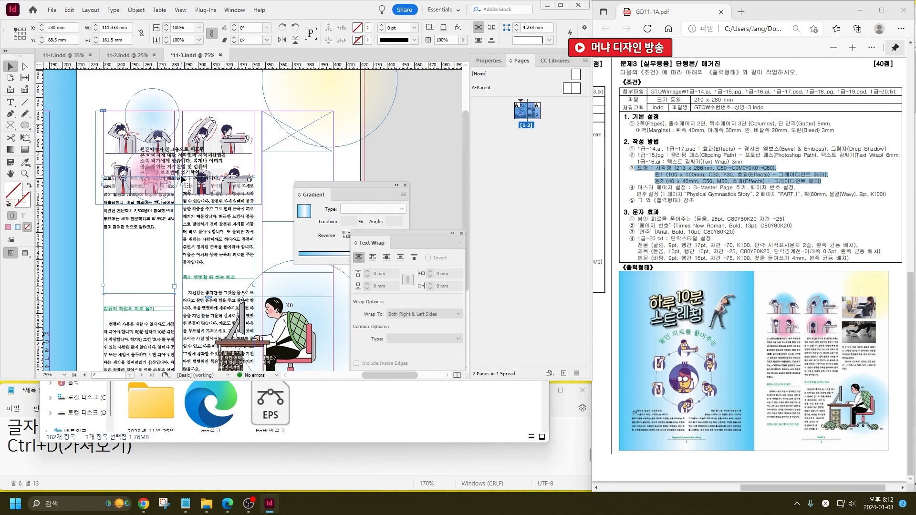
{"action": "left_click_drag", "start_coordinate": [179, 180], "coordinate": [179, 209]}
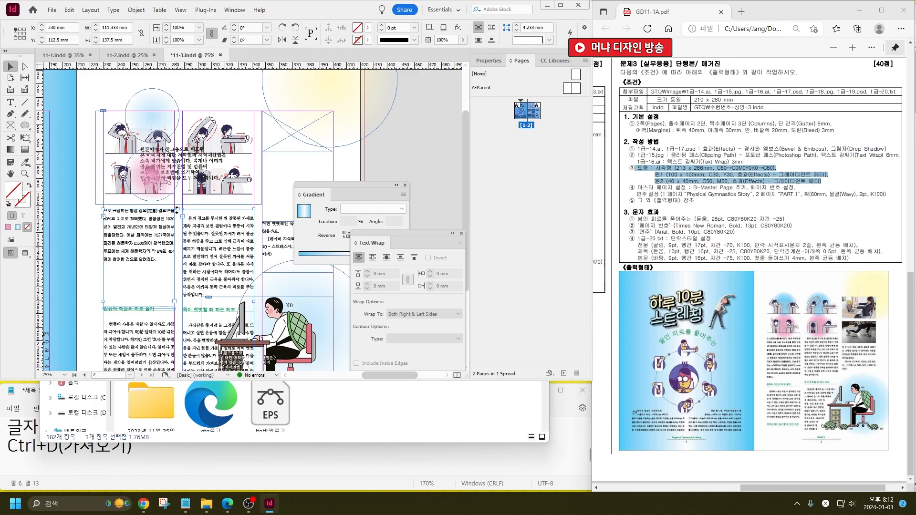
{"action": "left_click_drag", "start_coordinate": [176, 209], "coordinate": [179, 217]}
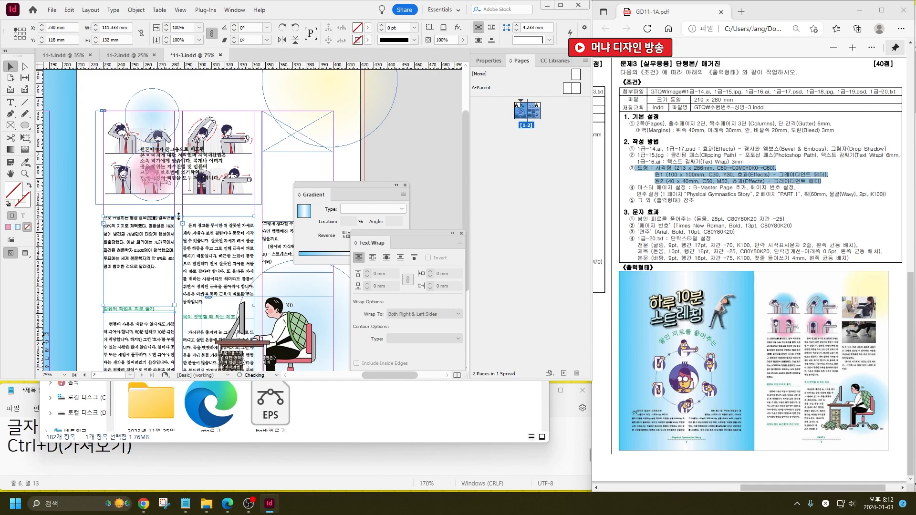
Try moving the wrap circle around the first page's illustration down to about Y 121 mm.
{"action": "left_click_drag", "start_coordinate": [105, 334], "coordinate": [244, 245]}
{"action": "left_click_drag", "start_coordinate": [151, 271], "coordinate": [202, 290]}
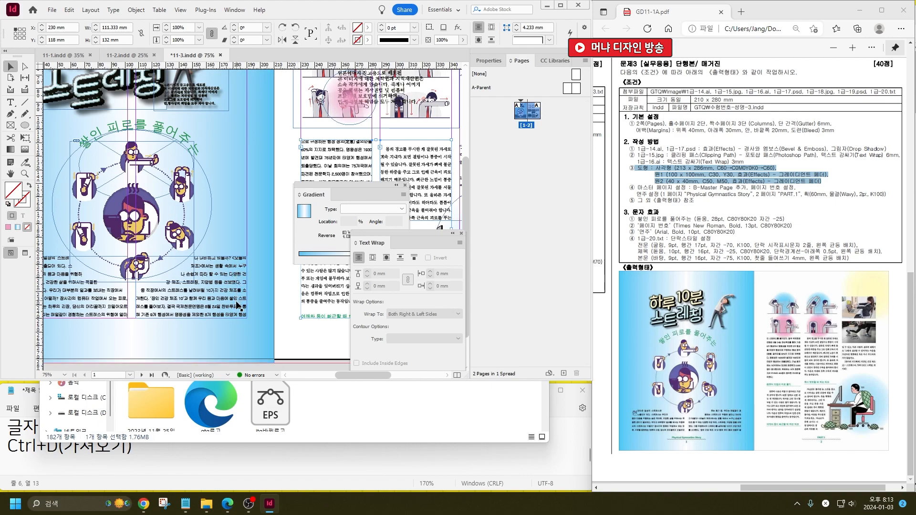
{"action": "left_click", "coordinate": [207, 195]}
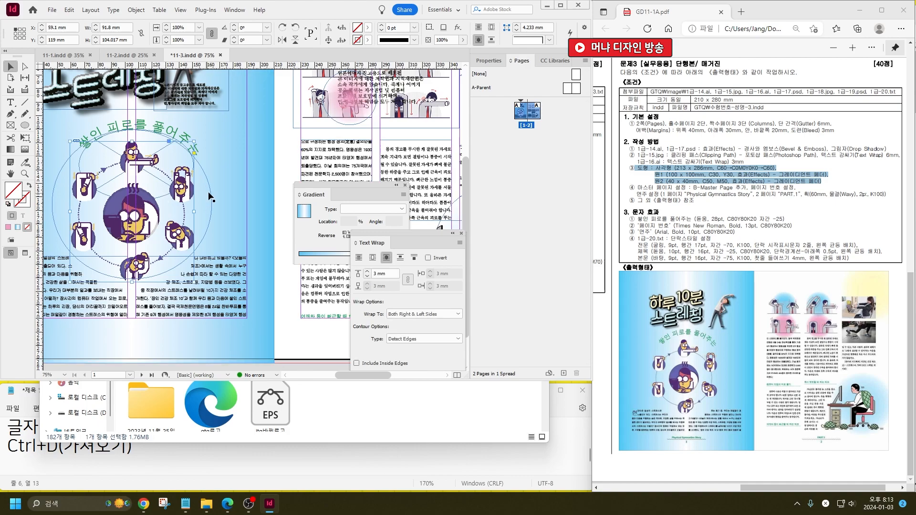
{"action": "left_click_drag", "start_coordinate": [208, 185], "coordinate": [208, 201]}
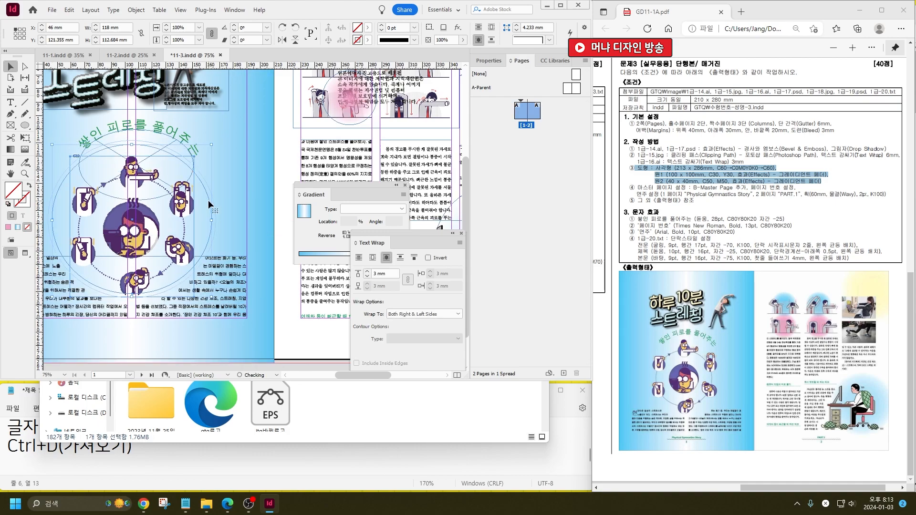
{"action": "key", "text": "ctrl+z"}
Lower the top of both body text frames on the first page to Y 211.5 mm, making them 38.5 mm high.
{"action": "left_click", "coordinate": [152, 295]}
{"action": "left_click", "coordinate": [61, 294], "text": "shift"}
{"action": "left_click_drag", "start_coordinate": [130, 257], "coordinate": [131, 266]}
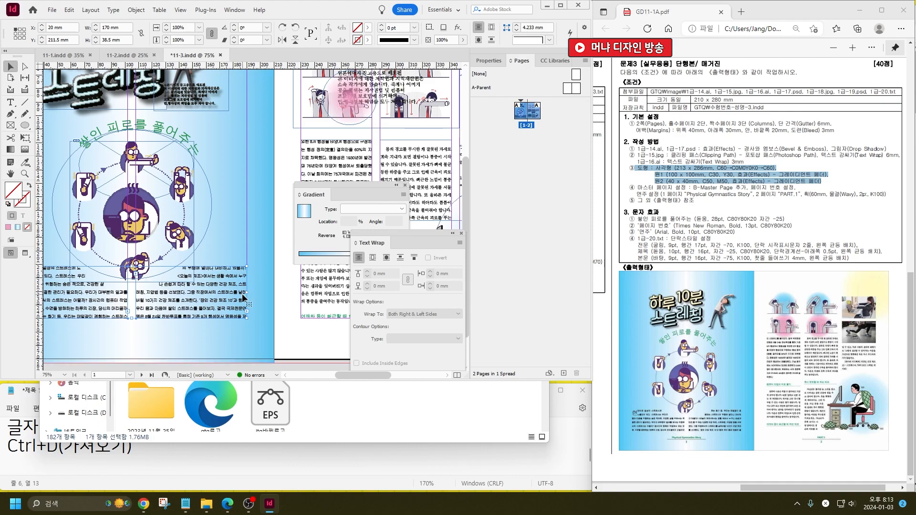
Lower the top of both body text frames on the first page to Y 217.5 mm, making them 32.5 mm high.
{"action": "left_click_drag", "start_coordinate": [130, 269], "coordinate": [130, 278]}
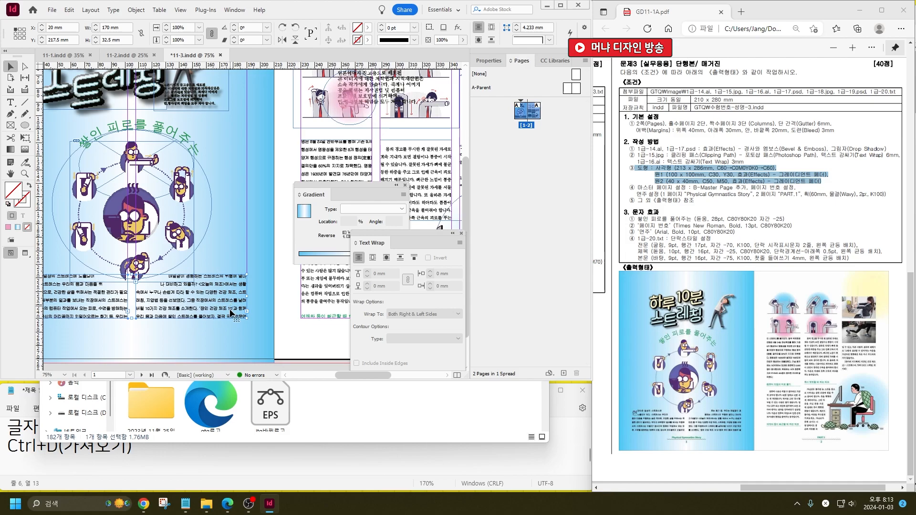
{"action": "left_click", "coordinate": [274, 335]}
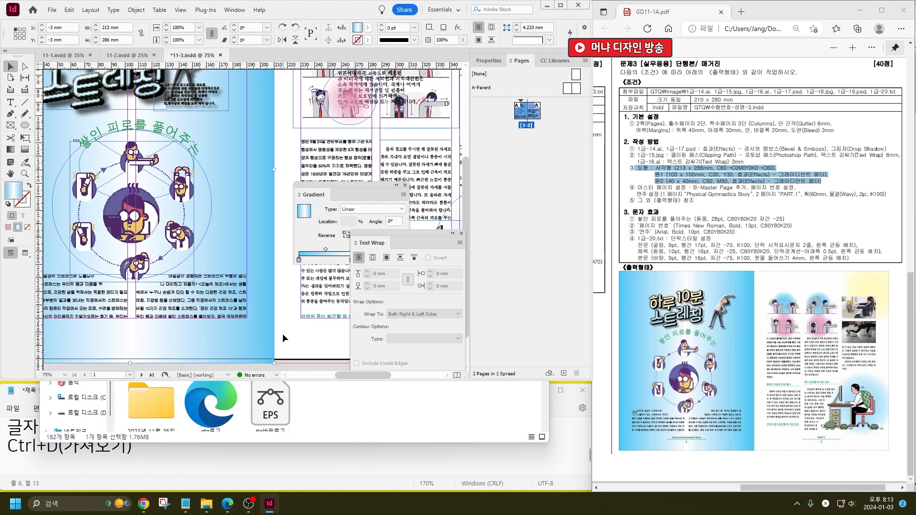
{"action": "left_click", "coordinate": [283, 334]}
Move the 118 mm wide text-wrap circle around the first page's illustration down to Y 113 mm.
{"action": "left_click", "coordinate": [191, 195]}
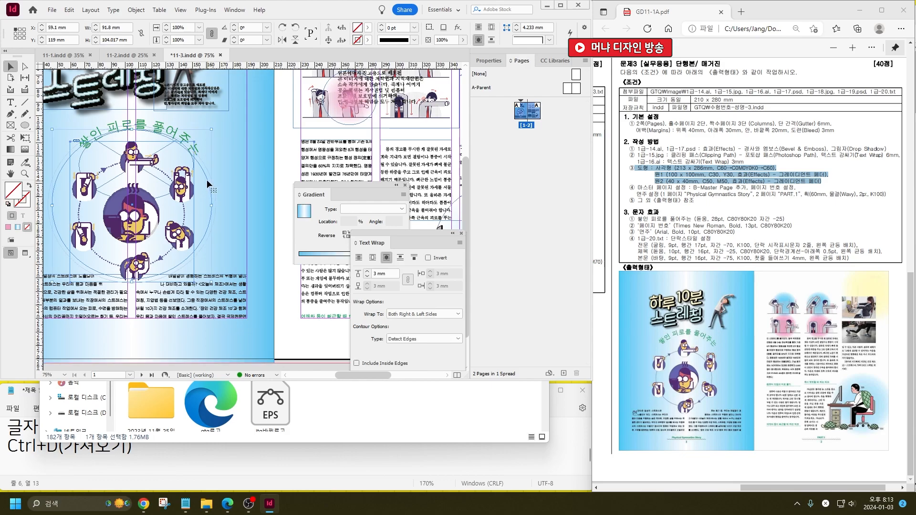
{"action": "left_click", "coordinate": [206, 182]}
{"action": "left_click_drag", "start_coordinate": [205, 182], "coordinate": [205, 183]}
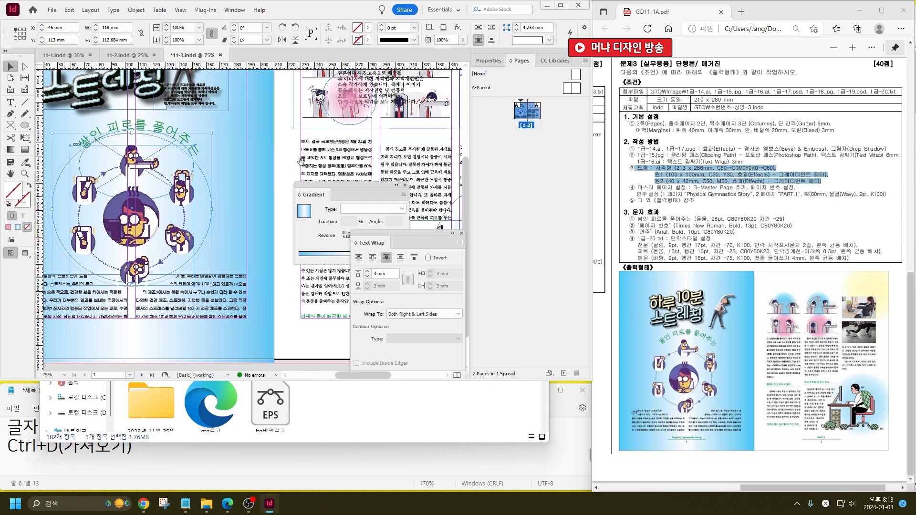
Try raising the top of the second page's middle column text frame to Y 114 mm.
{"action": "left_click_drag", "start_coordinate": [300, 154], "coordinate": [117, 157]}
{"action": "left_click_drag", "start_coordinate": [183, 211], "coordinate": [130, 220]}
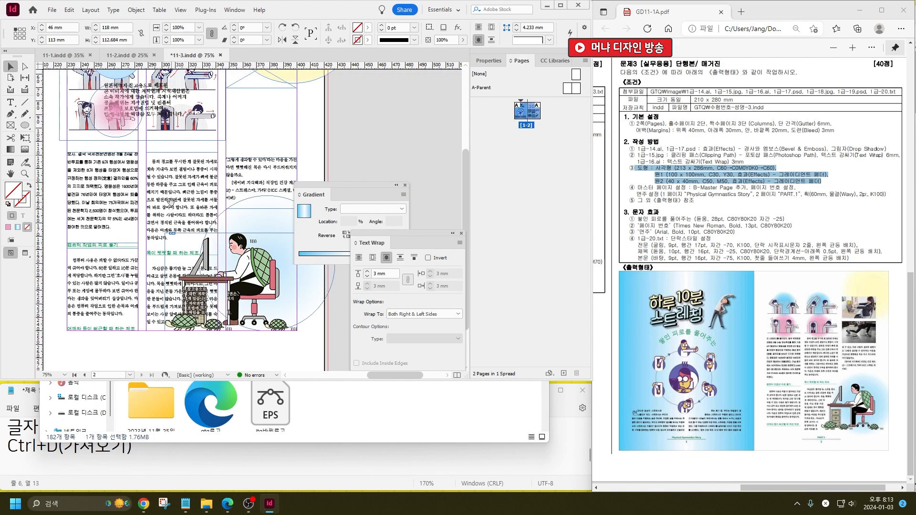
{"action": "left_click", "coordinate": [173, 164]}
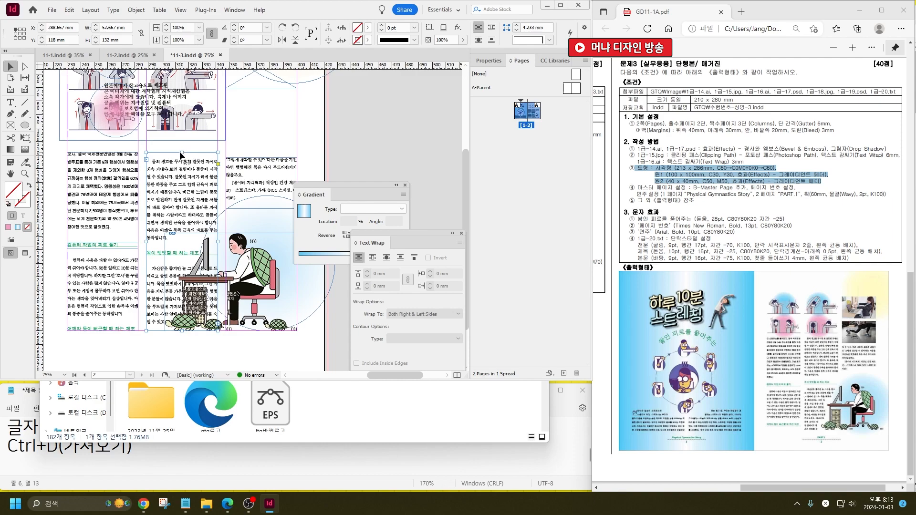
{"action": "left_click_drag", "start_coordinate": [181, 152], "coordinate": [181, 147]}
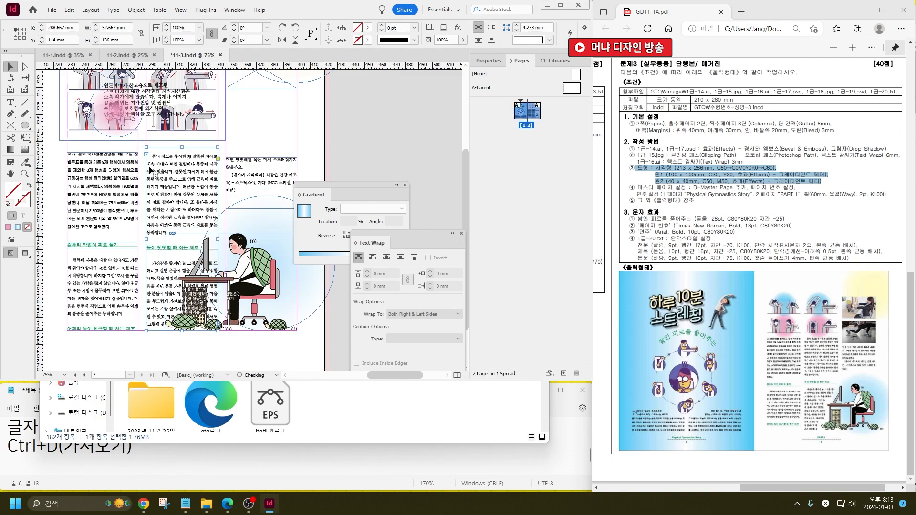
Delete the blank line at the top of the middle column's text and return its frame top to Y 118 mm.
{"action": "key", "text": "t"}
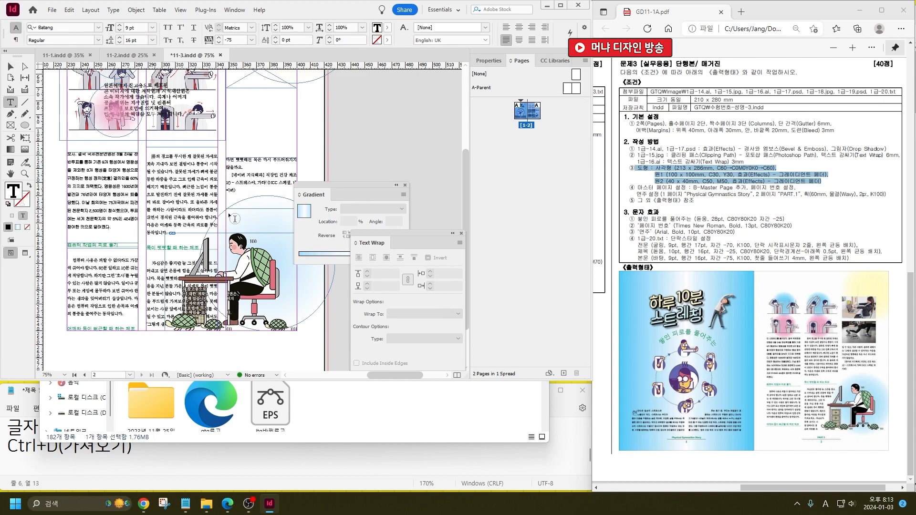
{"action": "key", "text": "BackSpace"}
{"action": "key", "text": "Escape"}
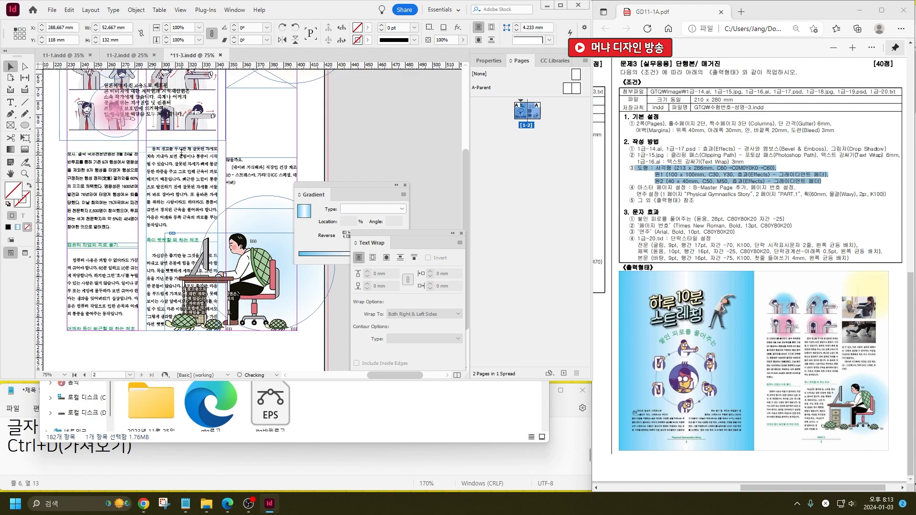
{"action": "key", "text": "ctrl+z"}
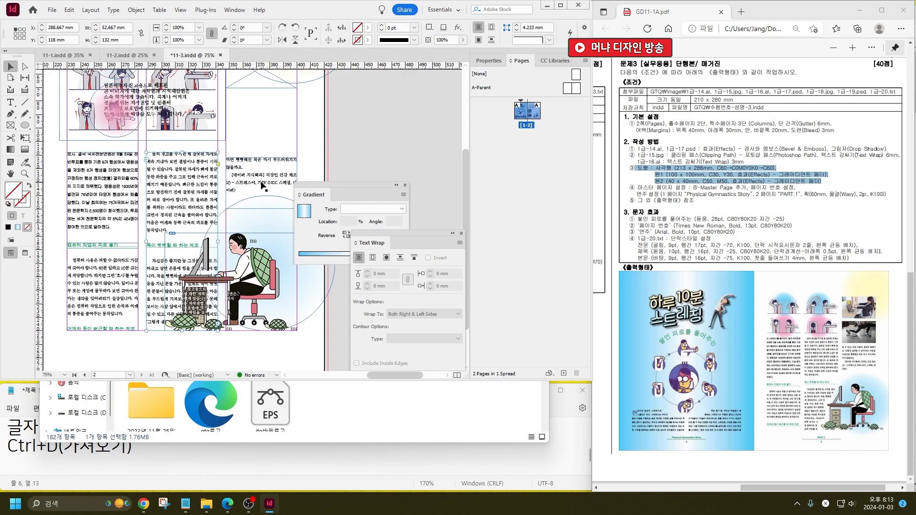
Move the blue and pink circles together to X 238.5 mm, Y 33.5 mm over the exercise image's first column.
{"action": "scroll", "coordinate": [208, 271], "scroll_direction": "up", "scroll_amount": 3}
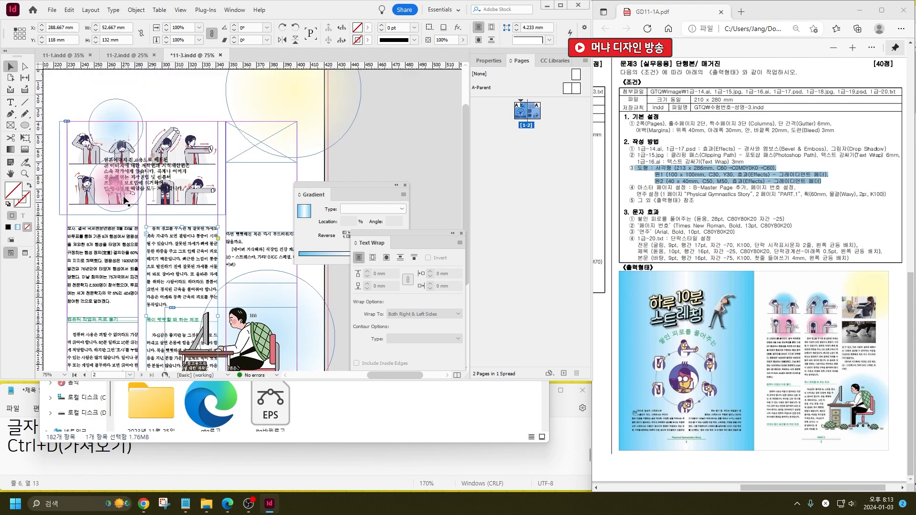
{"action": "left_click", "coordinate": [107, 190]}
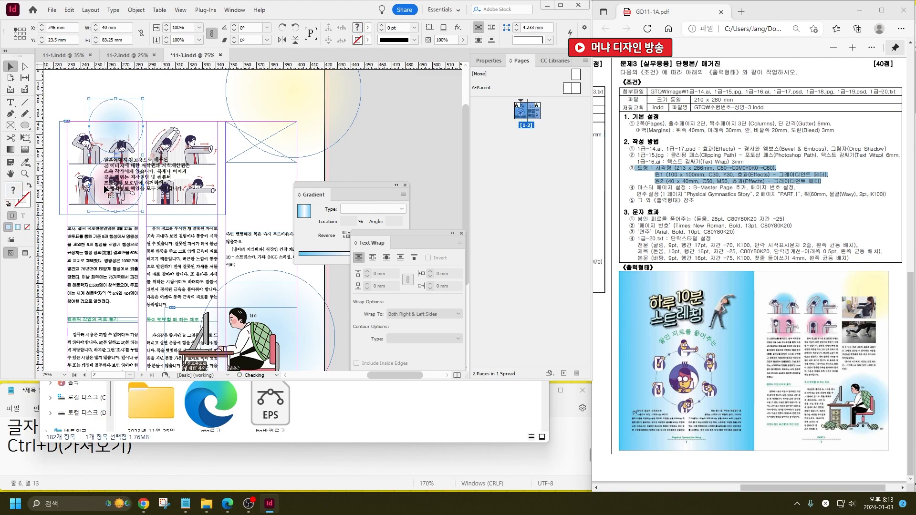
{"action": "key", "text": "Down"}
{"action": "key", "text": "Down"}
{"action": "key", "text": "Down"}
{"action": "key", "text": "Down"}
{"action": "key", "text": "Down"}
{"action": "key", "text": "Down"}
{"action": "key", "text": "Down"}
{"action": "key", "text": "Down"}
{"action": "key", "text": "Down"}
{"action": "key", "text": "Down"}
{"action": "key", "text": "Left"}
{"action": "key", "text": "Left"}
{"action": "key", "text": "Left"}
{"action": "key", "text": "Left"}
{"action": "key", "text": "Left"}
{"action": "key", "text": "Left"}
{"action": "key", "text": "Left"}
{"action": "key", "text": "Left"}
{"action": "key", "text": "Left"}
{"action": "key", "text": "Left"}
{"action": "key", "text": "Left"}
{"action": "key", "text": "Left"}
{"action": "key", "text": "Left"}
{"action": "key", "text": "Left"}
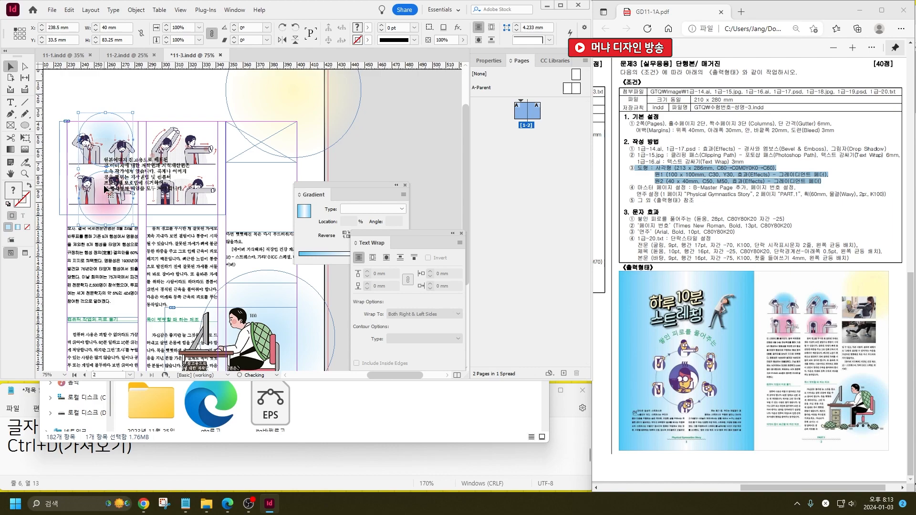
Shift the pink circle up to Y 70.5 mm and the blue one to Y 32 mm, and duplicate the pair over the second column.
{"action": "left_click", "coordinate": [127, 103]}
{"action": "left_click", "coordinate": [111, 213]}
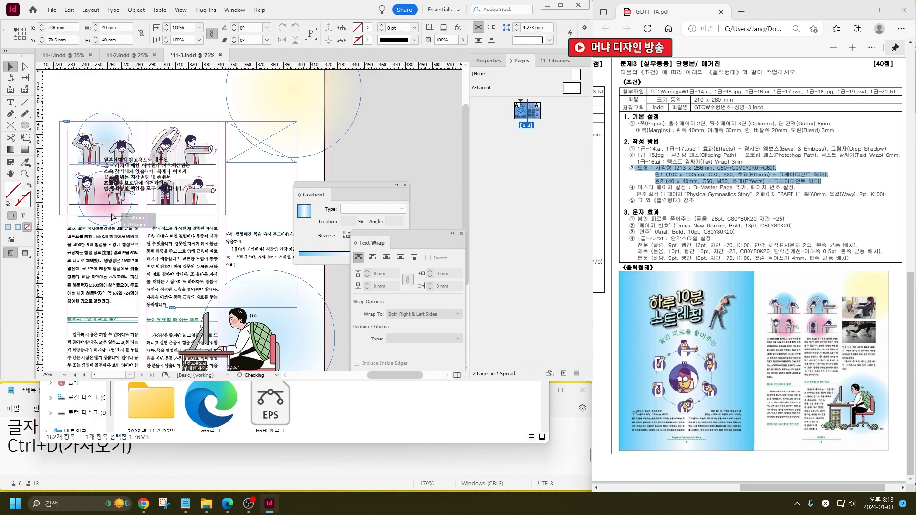
{"action": "left_click", "coordinate": [106, 118]}
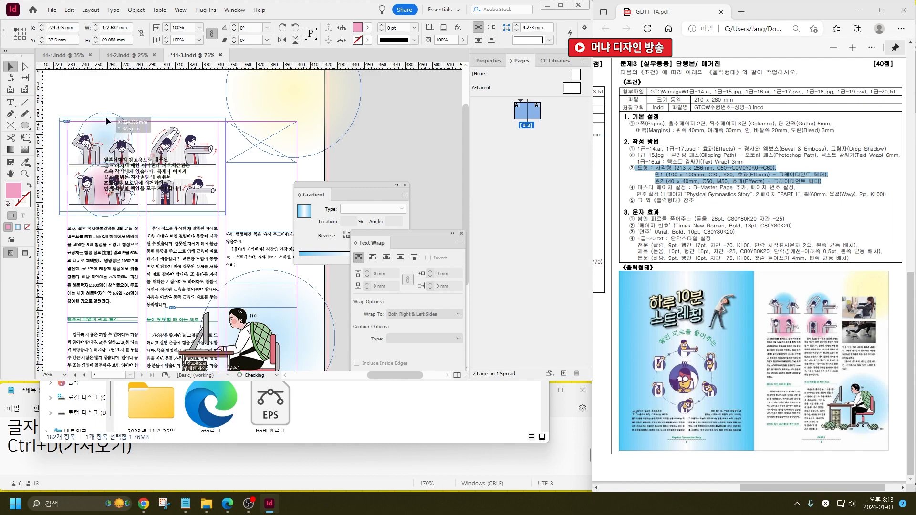
{"action": "left_click", "coordinate": [107, 113]}
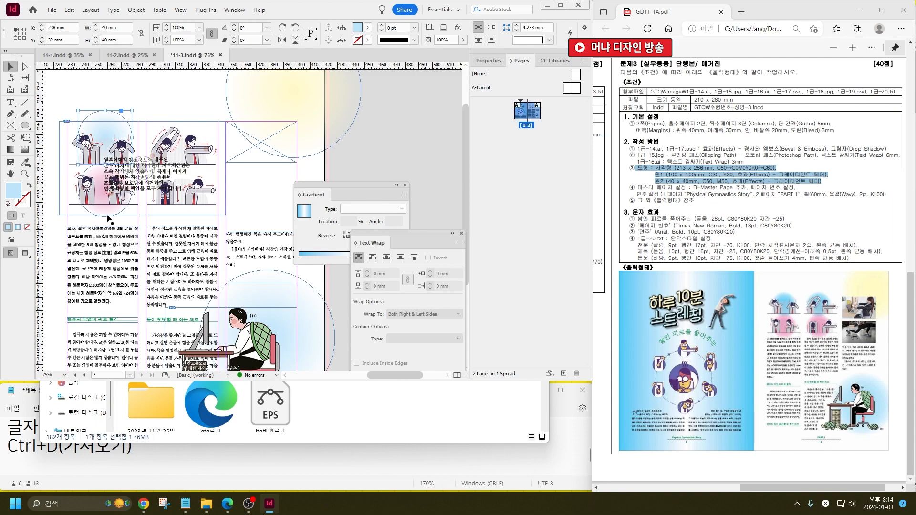
{"action": "left_click_drag", "start_coordinate": [104, 164], "coordinate": [181, 217]}
{"action": "left_click", "coordinate": [376, 171]}
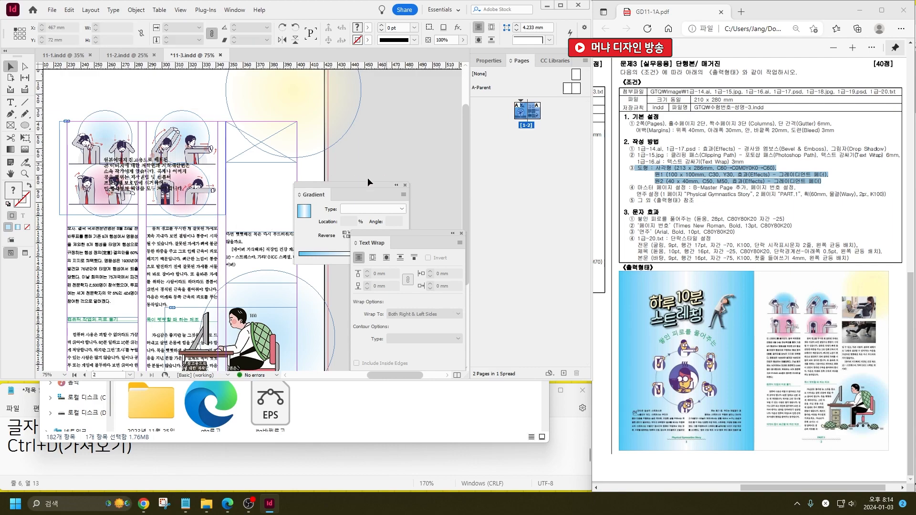
Extend the empty image frame in the third column to 40 mm high and place the 1급-18 image in it.
{"action": "left_click", "coordinate": [233, 160]}
{"action": "left_click_drag", "start_coordinate": [260, 165], "coordinate": [267, 175]}
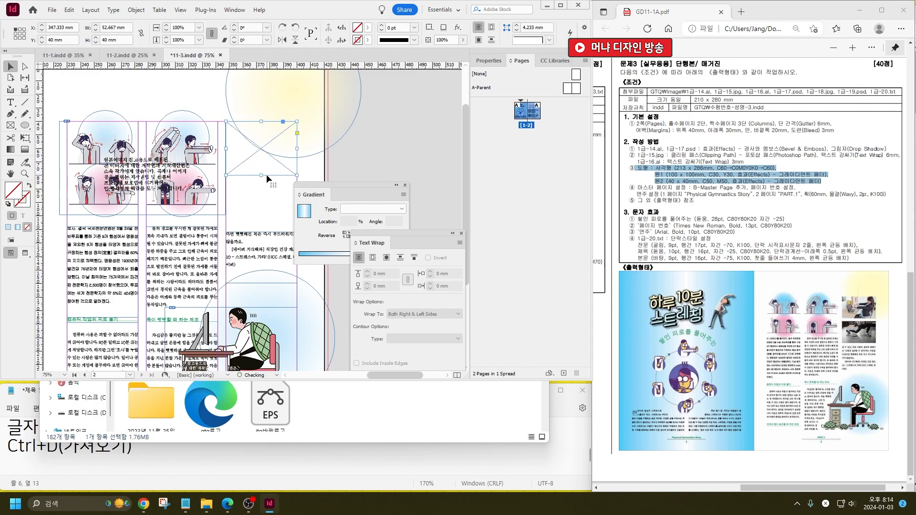
{"action": "key", "text": "ctrl+d"}
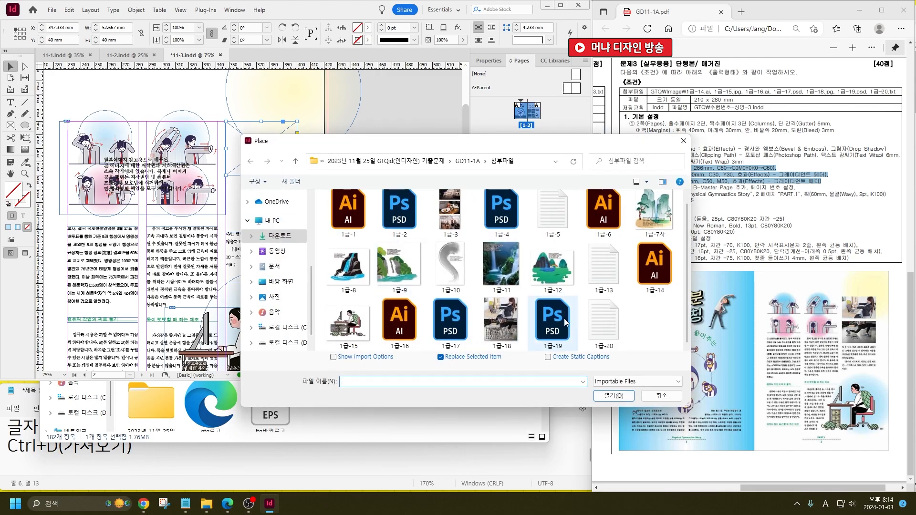
{"action": "double_click", "coordinate": [473, 322]}
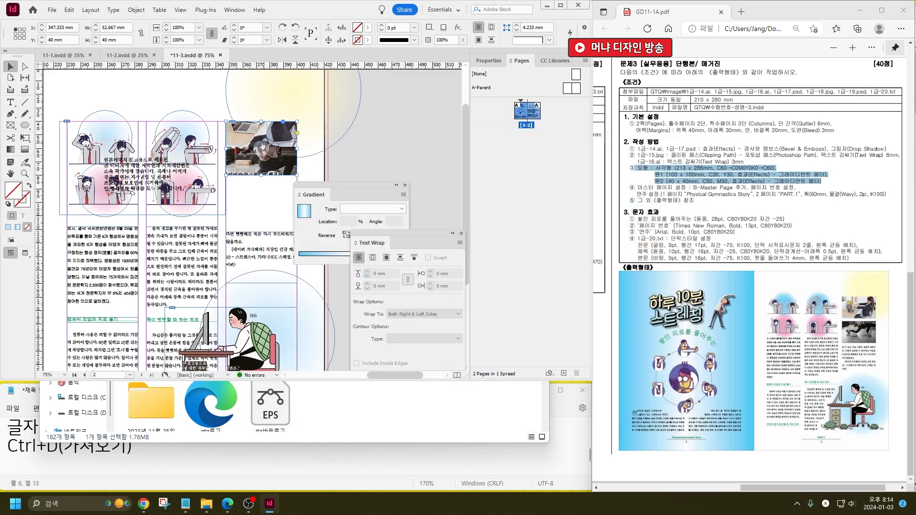
{"action": "left_click", "coordinate": [260, 182]}
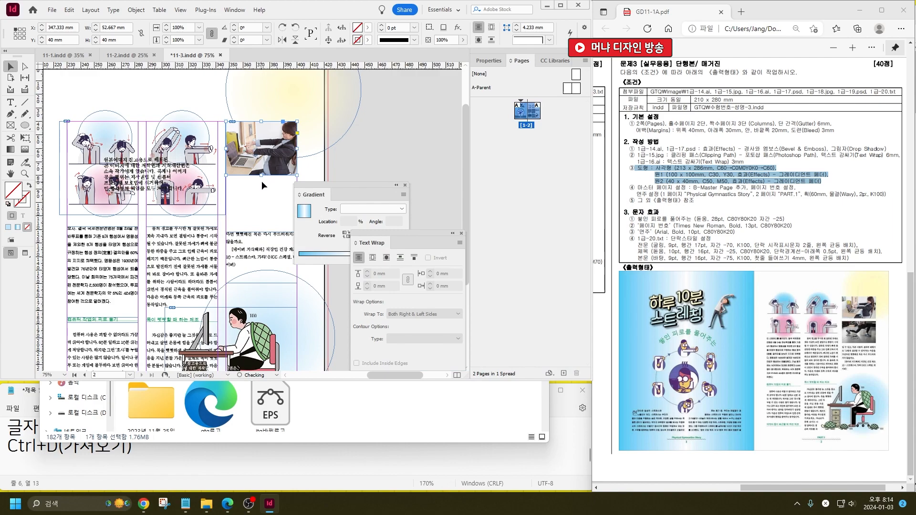
Scale the photo inside its frame to about 77.5%, 54.155 × 70.5 mm, and align its upper picture with the top of the frame.
{"action": "left_click_drag", "start_coordinate": [263, 149], "coordinate": [244, 149]}
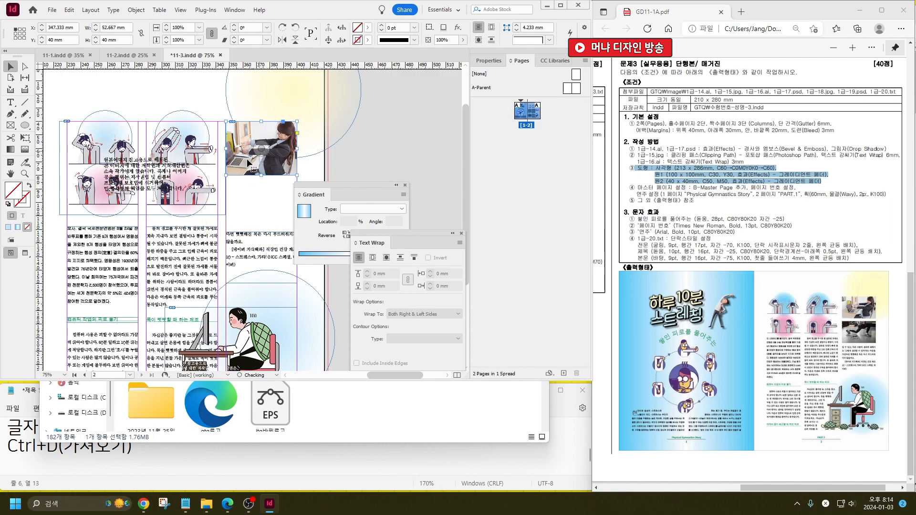
{"action": "left_click", "coordinate": [25, 66]}
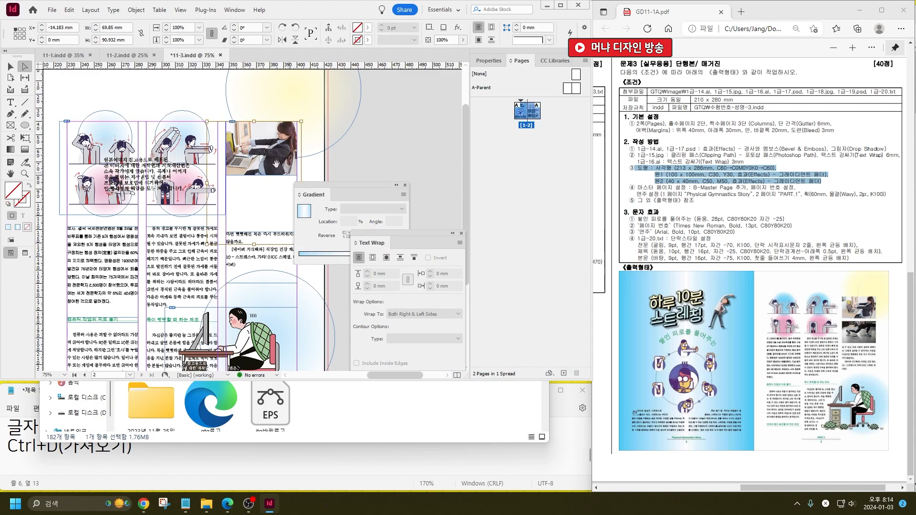
{"action": "left_click_drag", "start_coordinate": [207, 243], "coordinate": [220, 226]}
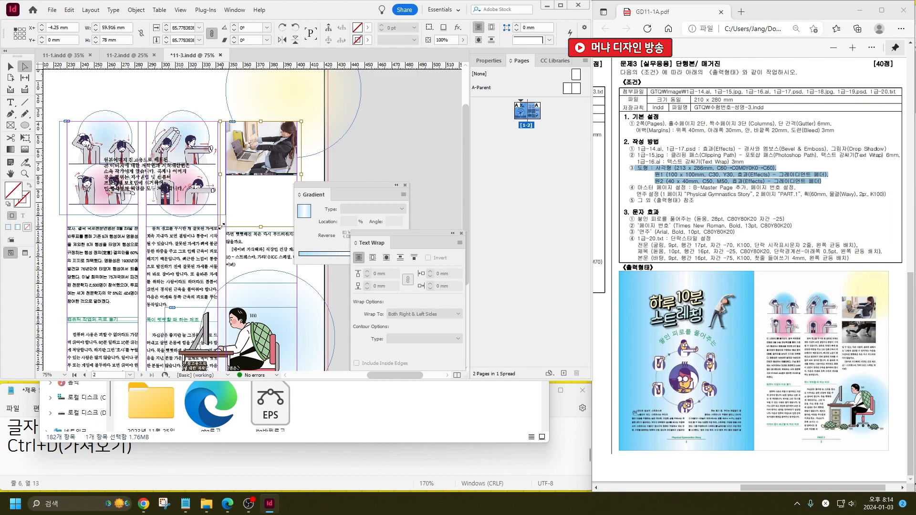
{"action": "left_click_drag", "start_coordinate": [247, 167], "coordinate": [252, 167]}
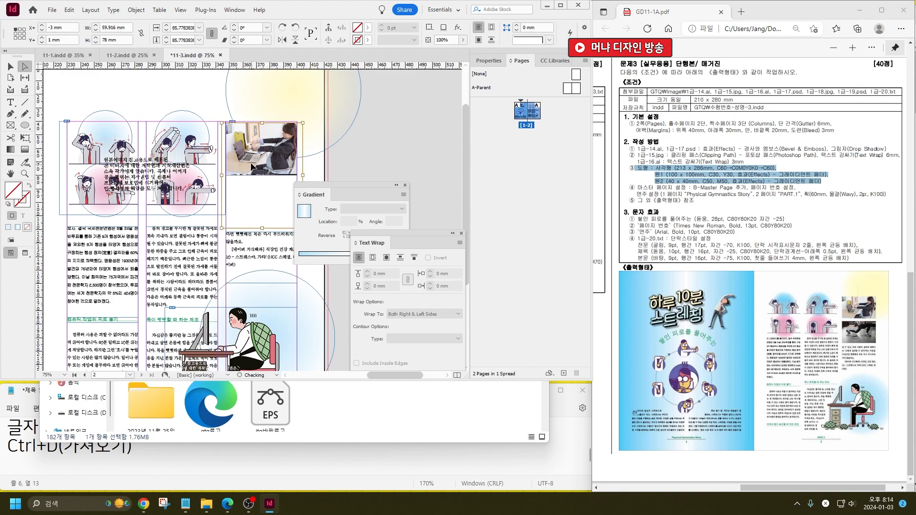
{"action": "left_click_drag", "start_coordinate": [262, 228], "coordinate": [262, 233]}
{"action": "left_click_drag", "start_coordinate": [269, 152], "coordinate": [272, 152]}
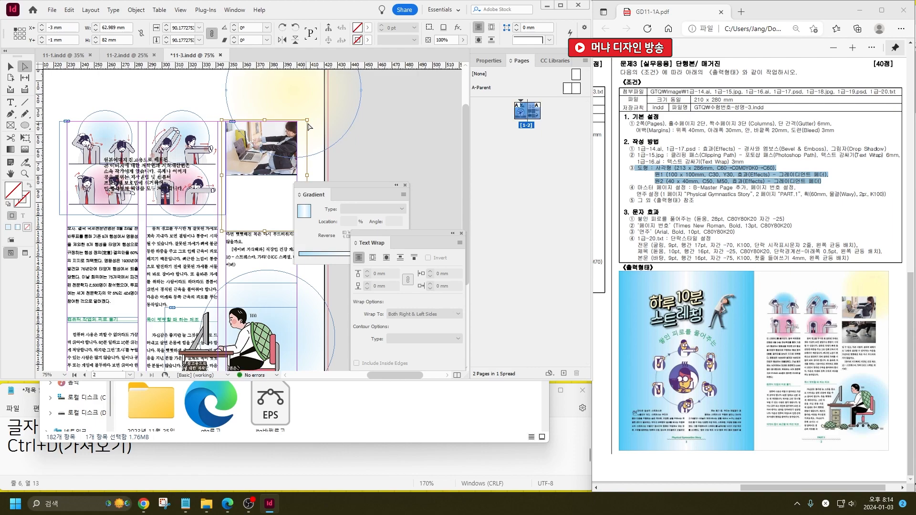
{"action": "left_click_drag", "start_coordinate": [307, 121], "coordinate": [302, 123]}
{"action": "left_click_drag", "start_coordinate": [222, 231], "coordinate": [225, 227]}
{"action": "left_click_drag", "start_coordinate": [347, 184], "coordinate": [417, 192]}
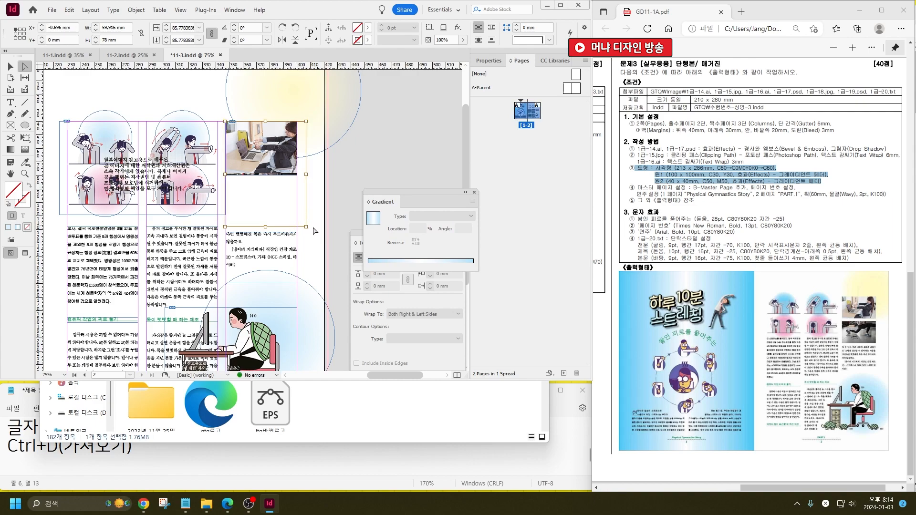
{"action": "mouse_move", "coordinate": [306, 228]}
{"action": "left_mouse_down"}
{"action": "mouse_move", "coordinate": [334, 232]}
{"action": "mouse_move", "coordinate": [299, 215]}
{"action": "left_mouse_up"}
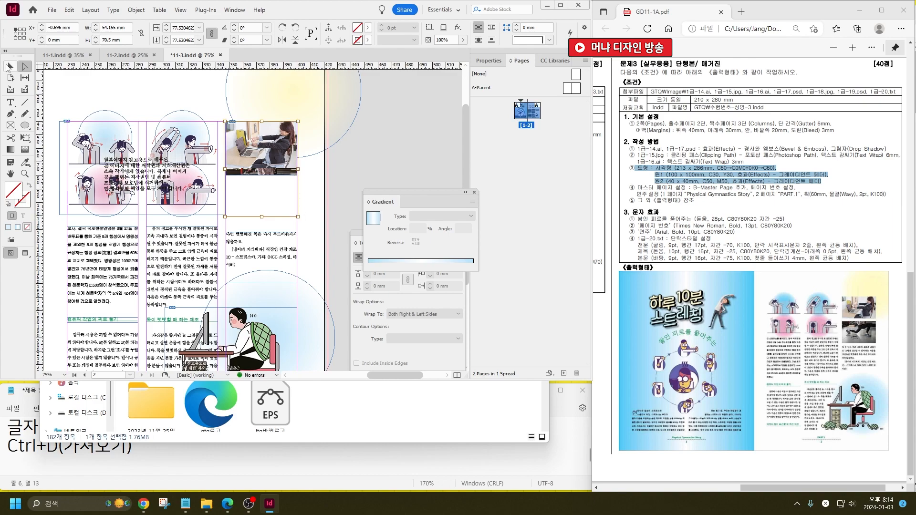
Crop the photo frame to the upper picture and duplicate it below at about Y 77 mm, 34.544 mm high, showing the lower picture.
{"action": "left_click", "coordinate": [311, 184]}
{"action": "left_click", "coordinate": [268, 174]}
{"action": "left_click_drag", "start_coordinate": [263, 175], "coordinate": [269, 146]}
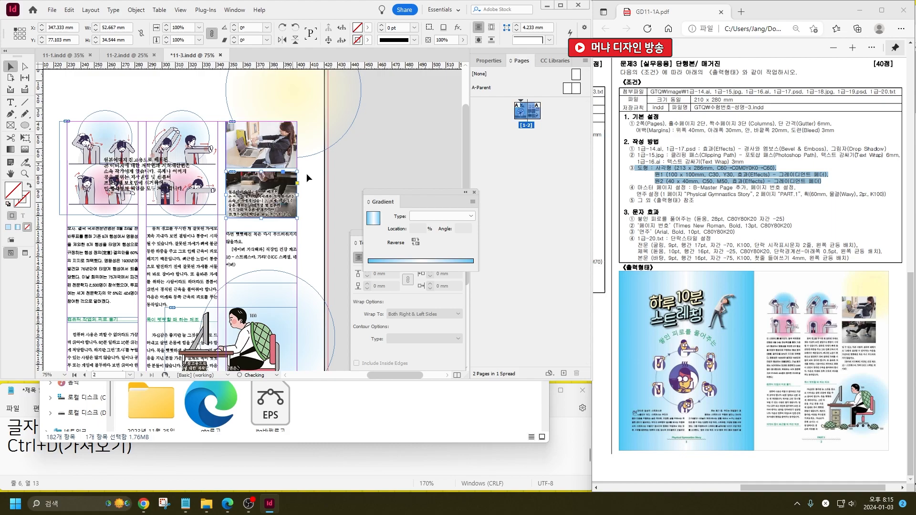
{"action": "left_click", "coordinate": [332, 169]}
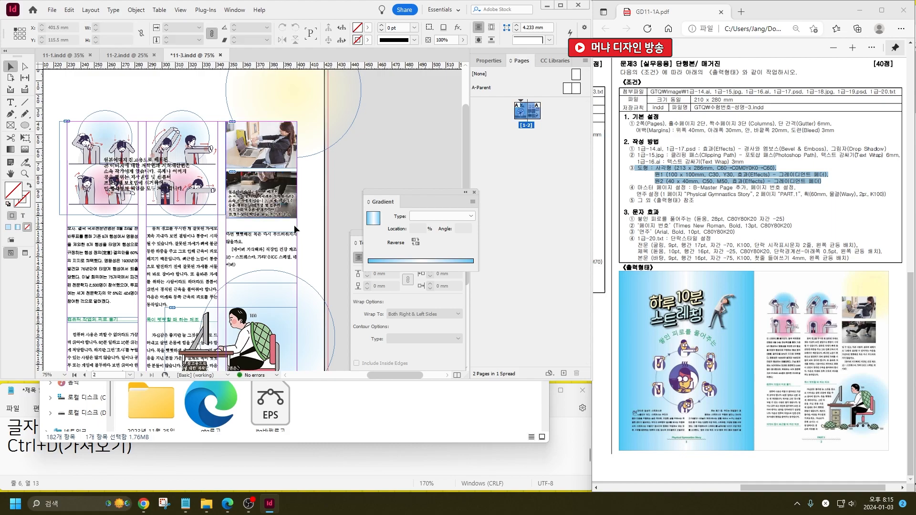
{"action": "left_click", "coordinate": [280, 203]}
{"action": "left_click", "coordinate": [307, 199]}
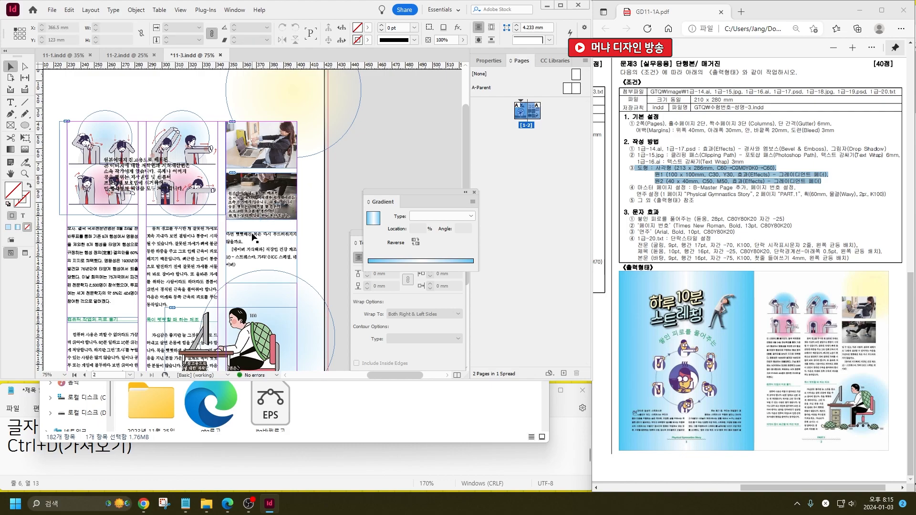
Raise the top of the first two columns' text frames on the second page slightly.
{"action": "left_click", "coordinate": [171, 241]}
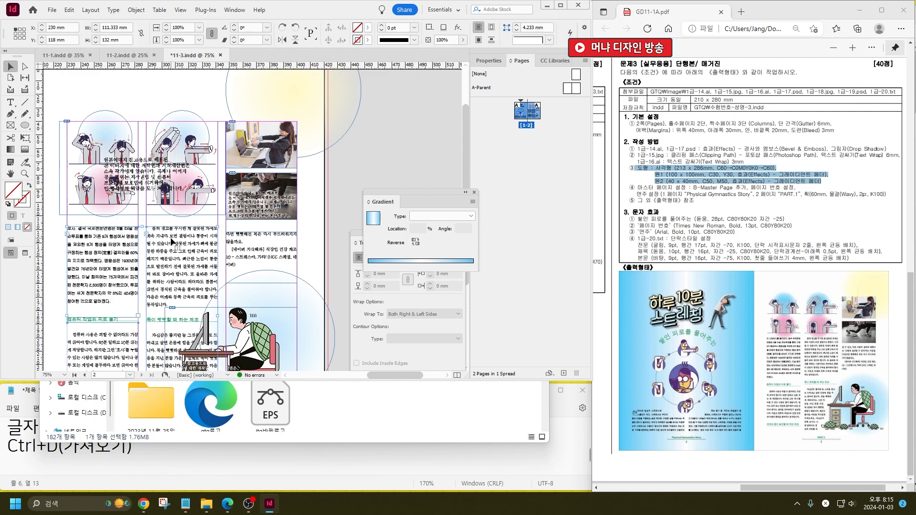
{"action": "scroll", "coordinate": [171, 241], "scroll_direction": "down", "scroll_amount": 3}
{"action": "scroll", "coordinate": [171, 241], "scroll_direction": "up", "scroll_amount": 1}
{"action": "left_click", "coordinate": [247, 281]}
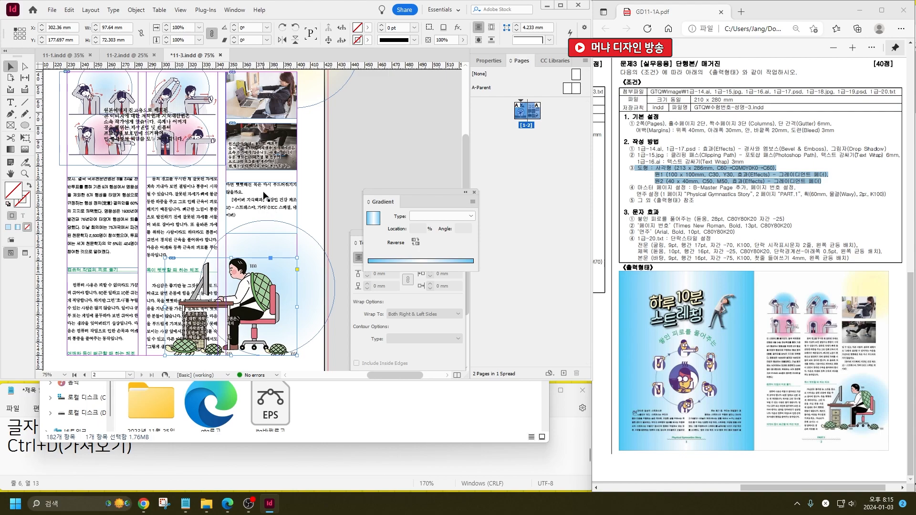
{"action": "left_click", "coordinate": [141, 181]}
{"action": "left_click_drag", "start_coordinate": [141, 177], "coordinate": [141, 171]}
{"action": "left_click", "coordinate": [366, 175]}
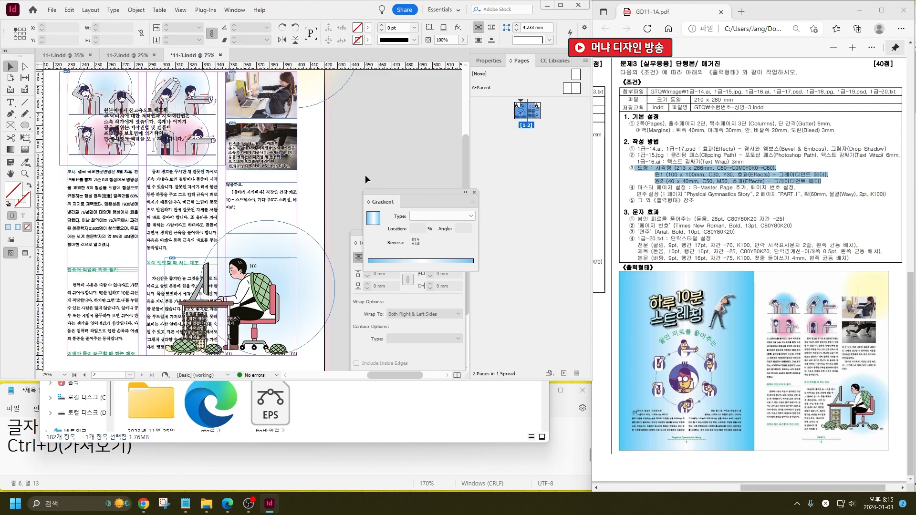
Wrap text around the object shape of the desk illustration on the second page, using Photoshop Path as the contour type.
{"action": "left_click", "coordinate": [245, 280]}
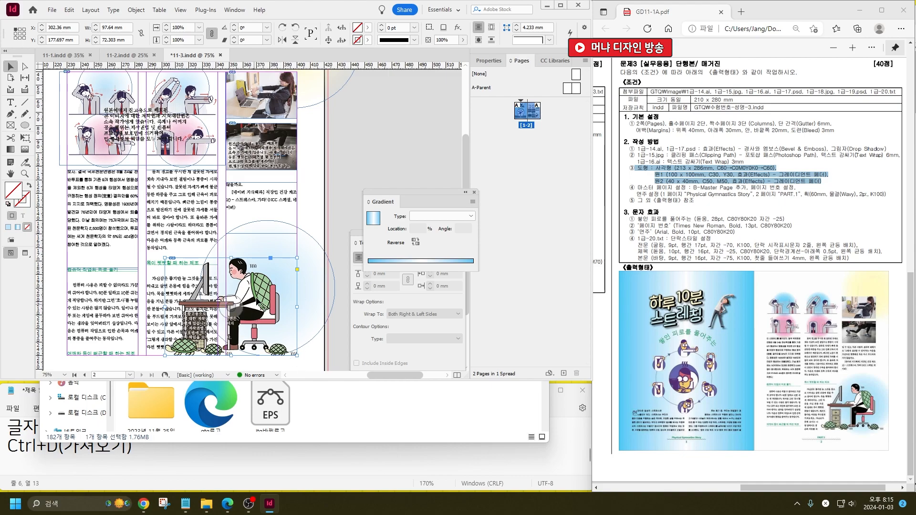
{"action": "key", "text": "ctrl+d"}
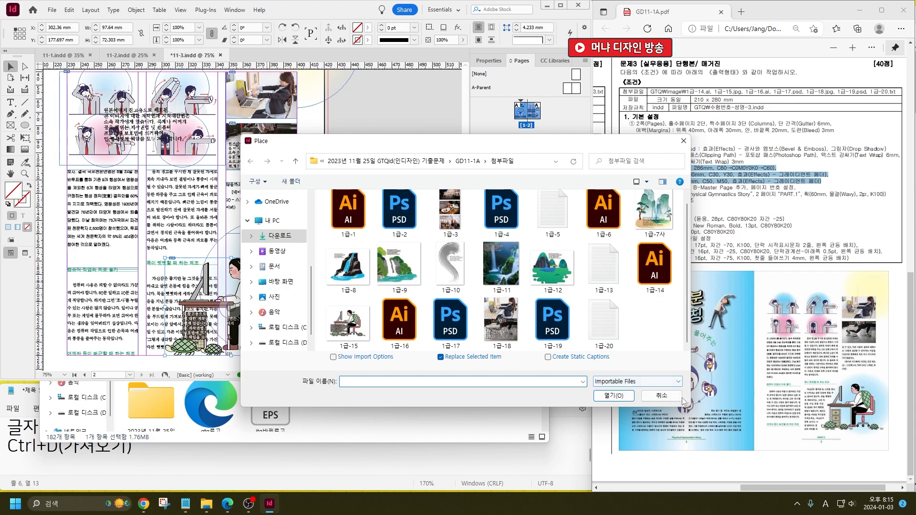
{"action": "left_click", "coordinate": [666, 396]}
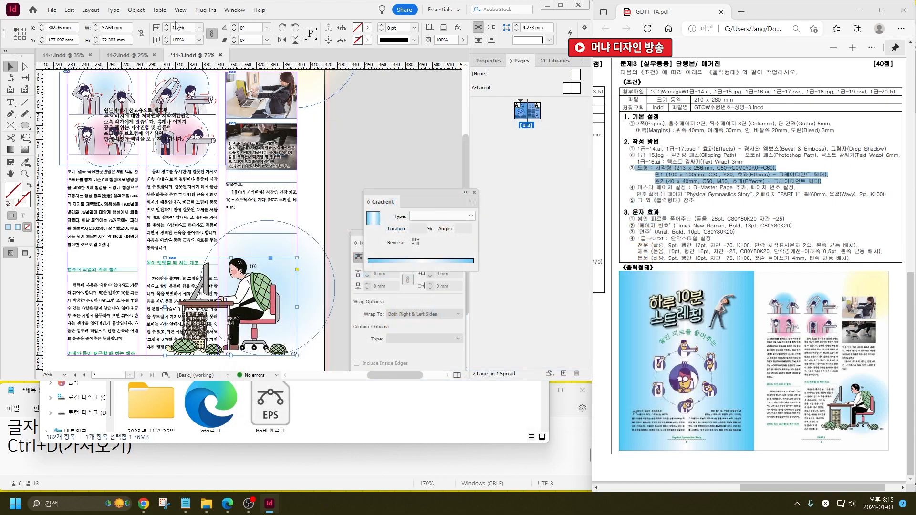
{"action": "left_click", "coordinate": [235, 10]}
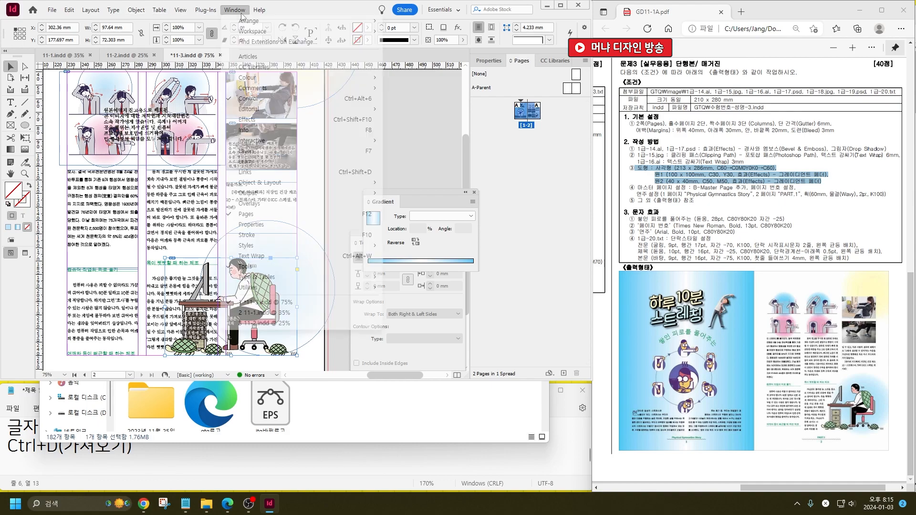
{"action": "left_click", "coordinate": [420, 292]}
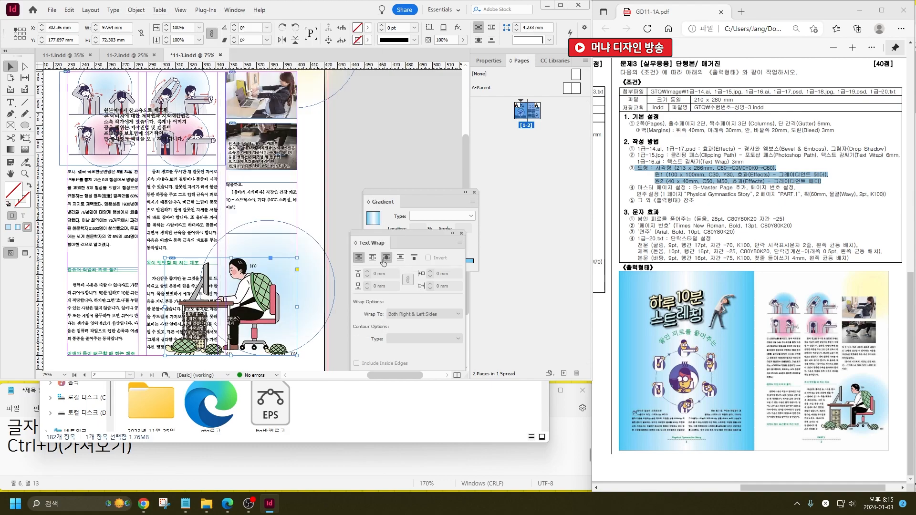
{"action": "left_click", "coordinate": [386, 257]}
{"action": "left_click", "coordinate": [422, 314]}
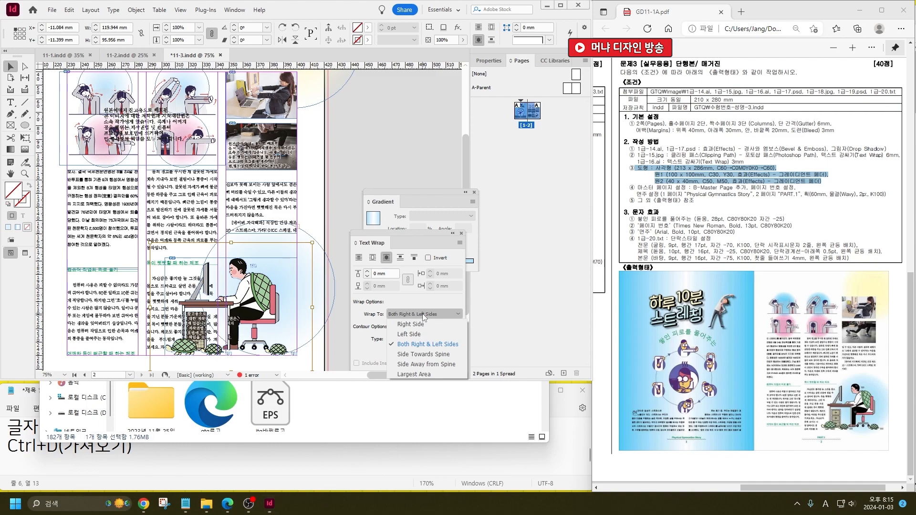
{"action": "left_click", "coordinate": [422, 313]}
{"action": "left_click", "coordinate": [428, 338]}
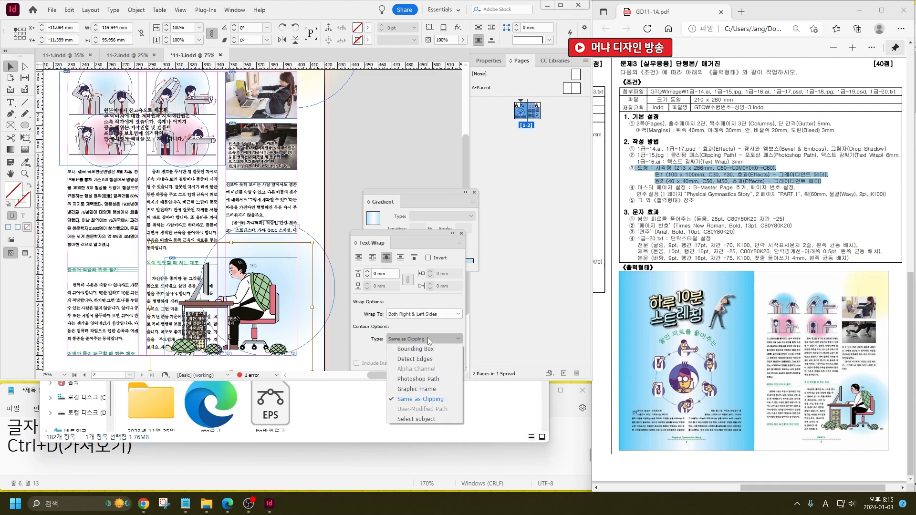
{"action": "left_click", "coordinate": [429, 379]}
Set the text wrap offset of the desk illustration to 6 mm.
{"action": "left_click", "coordinate": [384, 273]}
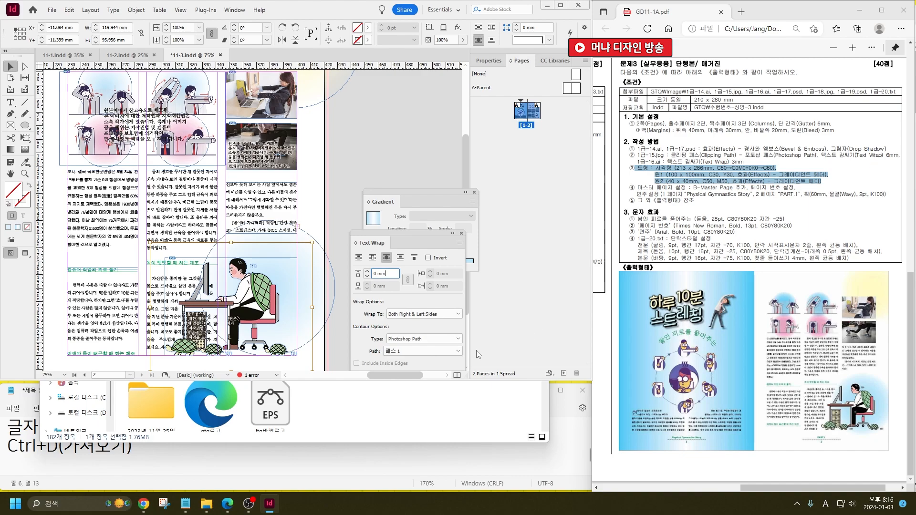
{"action": "double_click", "coordinate": [393, 274]}
{"action": "key", "text": "Return"}
{"action": "left_click", "coordinate": [371, 173]}
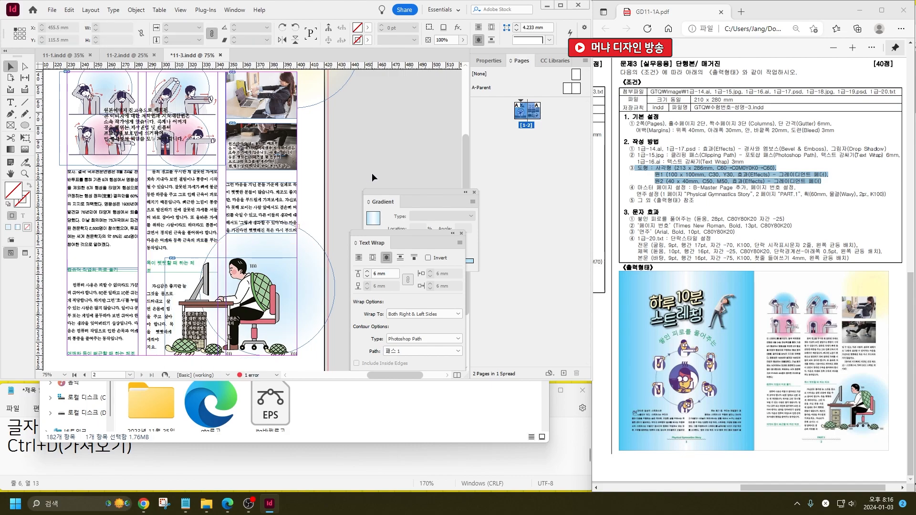
Nudge the desk illustration up slightly and shrink it to about 90.1 × 66.7 mm.
{"action": "left_click_drag", "start_coordinate": [263, 301], "coordinate": [259, 298]}
{"action": "left_click_drag", "start_coordinate": [162, 256], "coordinate": [172, 262]}
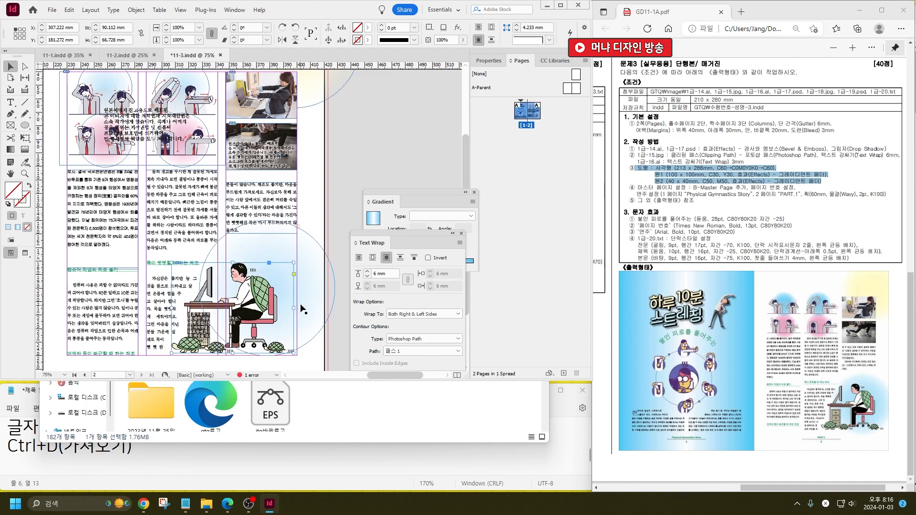
{"action": "left_click", "coordinate": [391, 147]}
Extend the third column's text frame downward to 55 mm high and move it up to Y 116 mm.
{"action": "left_click", "coordinate": [262, 206]}
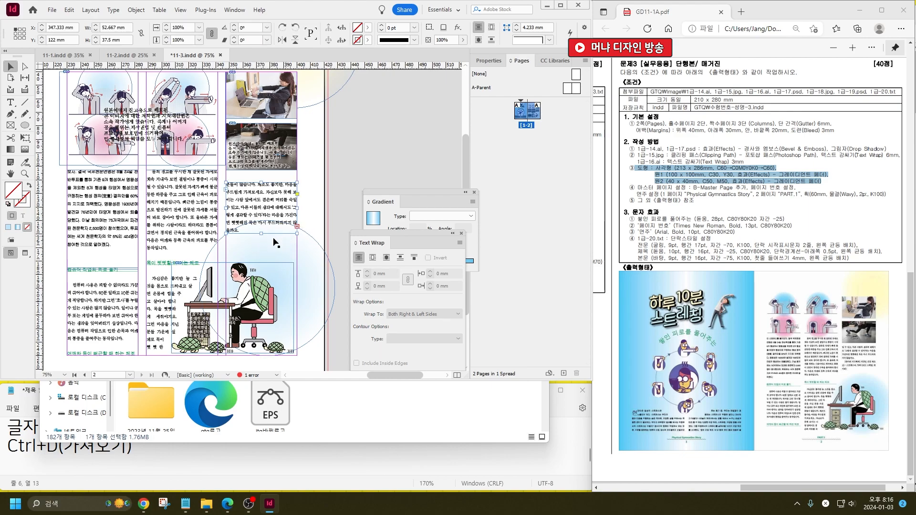
{"action": "left_click_drag", "start_coordinate": [261, 233], "coordinate": [261, 258]}
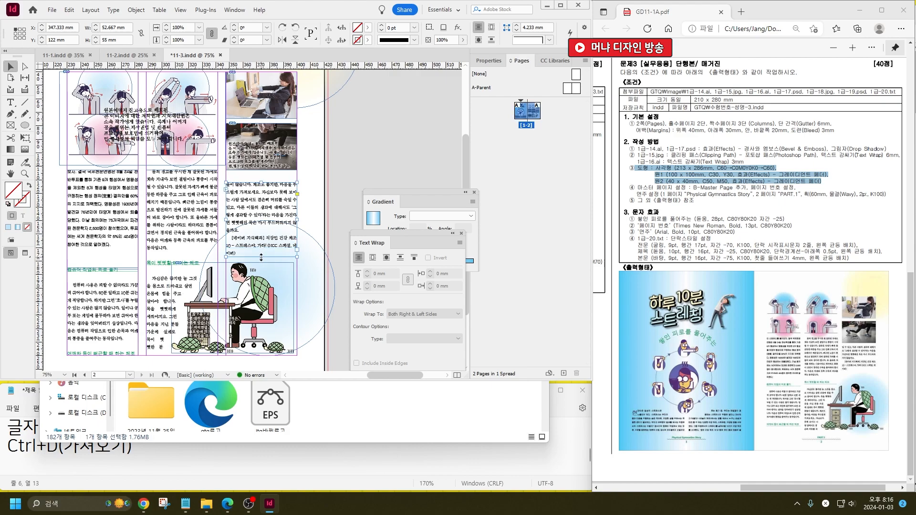
{"action": "left_click_drag", "start_coordinate": [271, 191], "coordinate": [271, 183]}
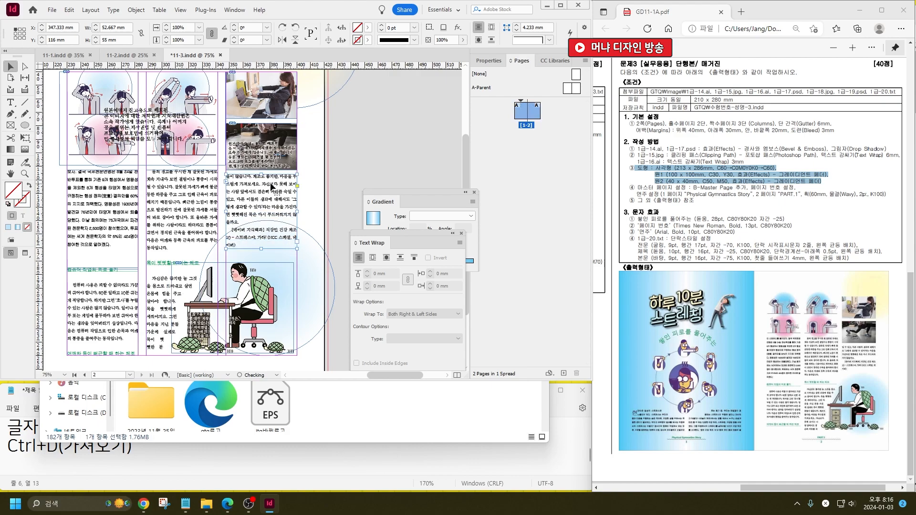
{"action": "left_click", "coordinate": [358, 163]}
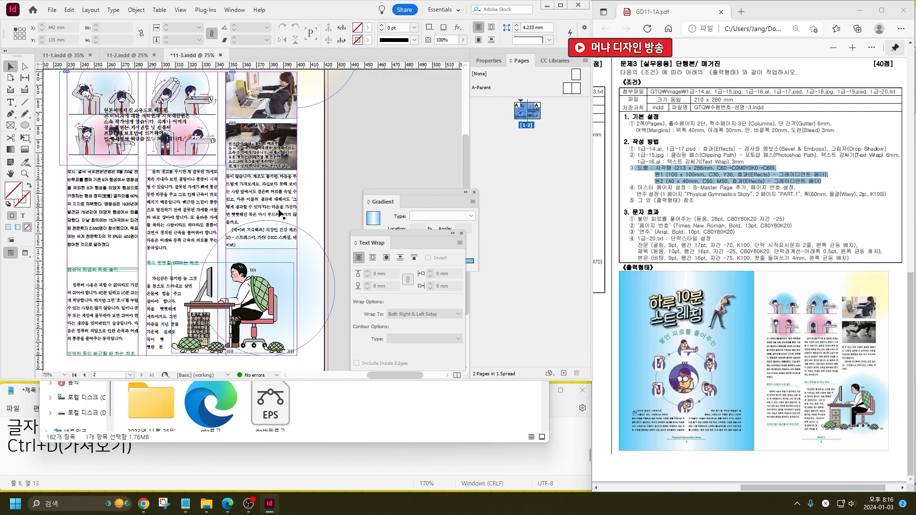
Fine-tune the top edges of the first two columns' text frames on the second page with small upward and downward adjustments.
{"action": "left_click", "coordinate": [142, 173]}
{"action": "left_click_drag", "start_coordinate": [142, 170], "coordinate": [142, 167]}
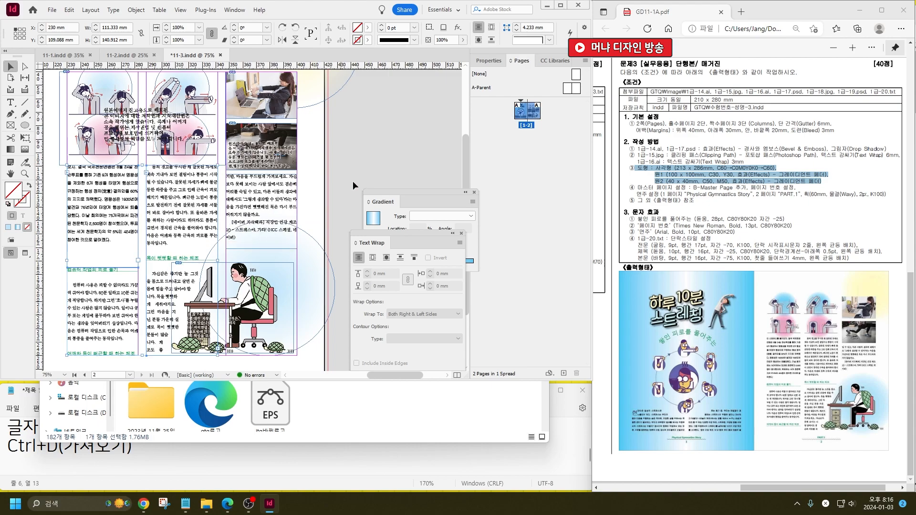
{"action": "left_click", "coordinate": [364, 180]}
{"action": "left_click", "coordinate": [174, 180]}
{"action": "left_click", "coordinate": [115, 195], "text": "shift"}
{"action": "left_click_drag", "start_coordinate": [142, 166], "coordinate": [143, 168]}
Lower the top of the third column's text frame to about Y 121.5 mm, making it 49.5 mm high.
{"action": "left_click", "coordinate": [261, 181]}
{"action": "left_click_drag", "start_coordinate": [262, 177], "coordinate": [261, 182]}
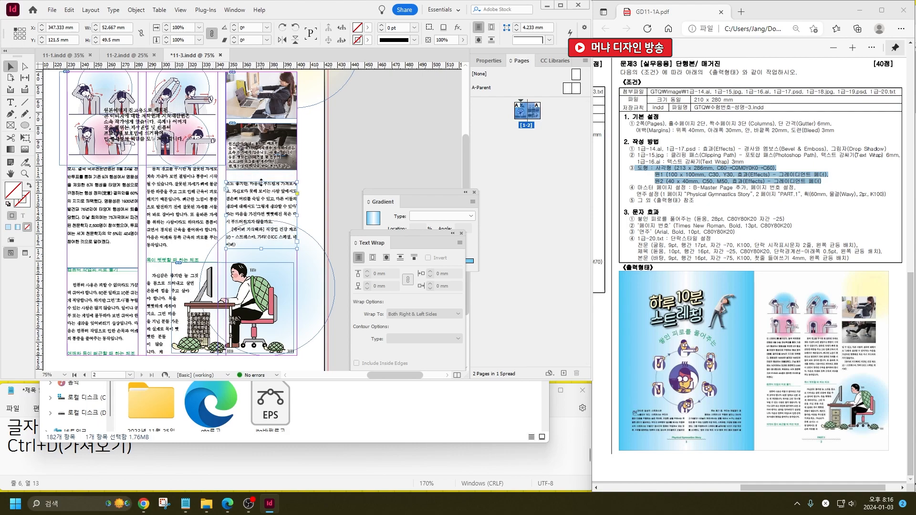
{"action": "left_click", "coordinate": [371, 168]}
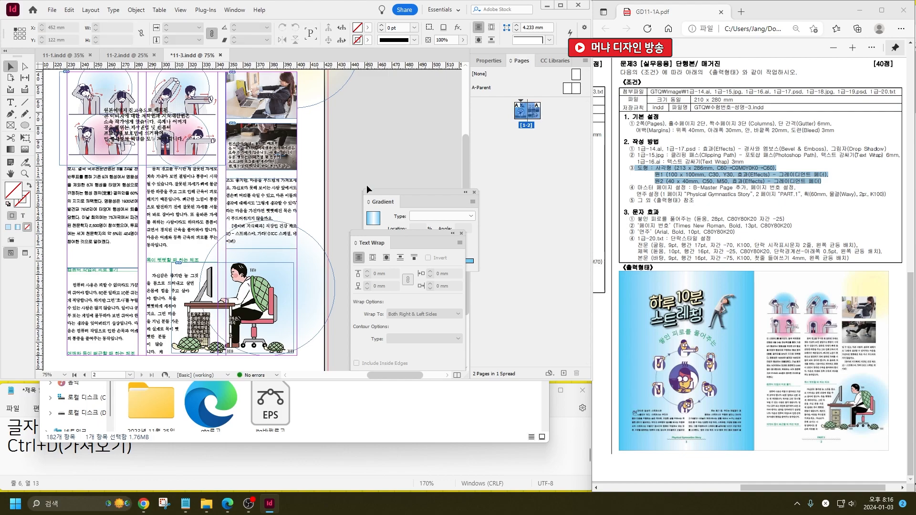
Save the document and preview the spread without frame edges and guides, returning to the normal view.
{"action": "key", "text": "ctrl+s"}
{"action": "left_click", "coordinate": [26, 254]}
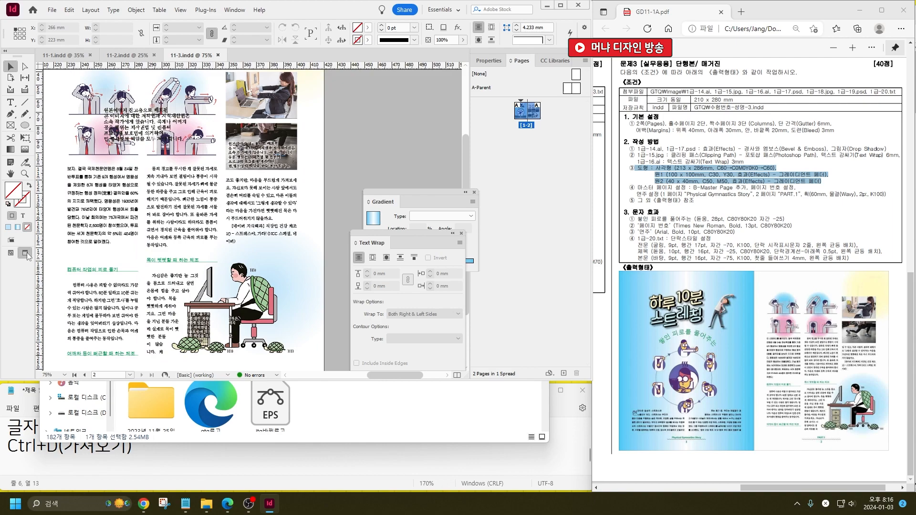
{"action": "left_click", "coordinate": [11, 253]}
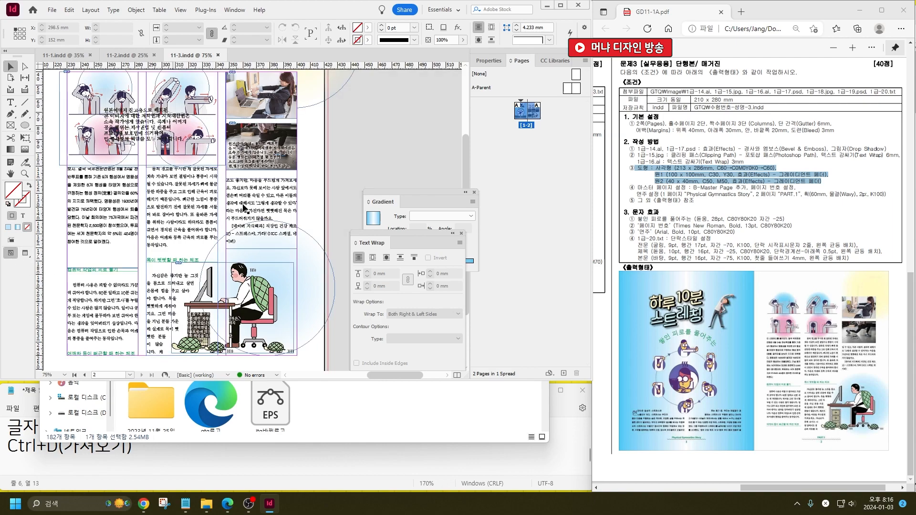
Add a new B-Parent spread with 2 pages of 210 × 280 mm.
{"action": "scroll", "coordinate": [334, 196], "scroll_direction": "up", "scroll_amount": 1}
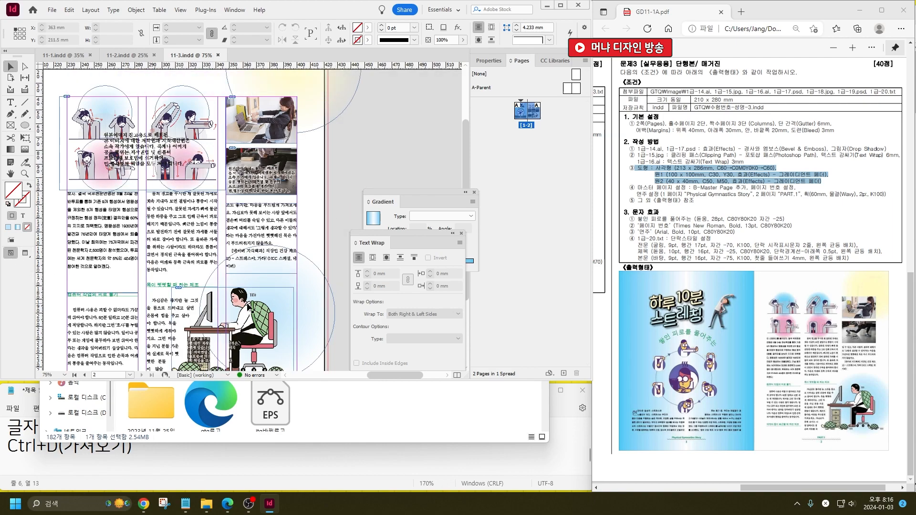
{"action": "left_click", "coordinate": [568, 91]}
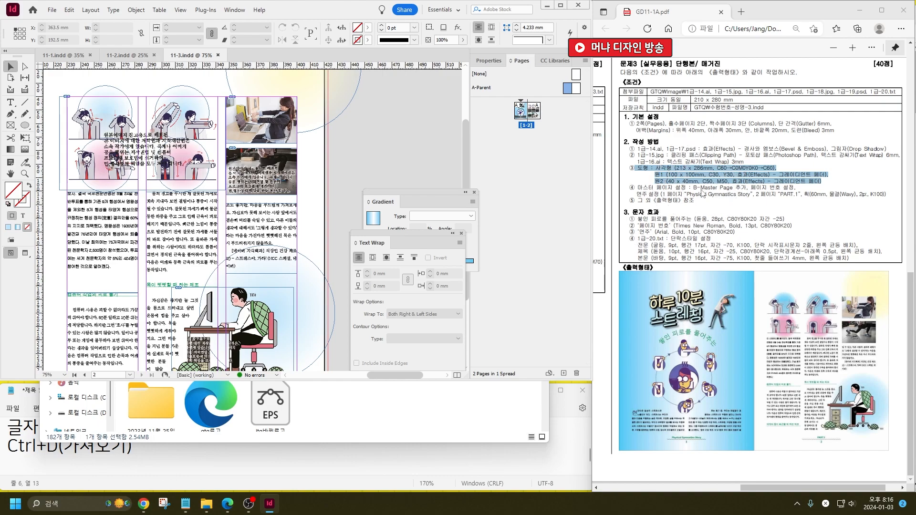
{"action": "right_click", "coordinate": [568, 92]}
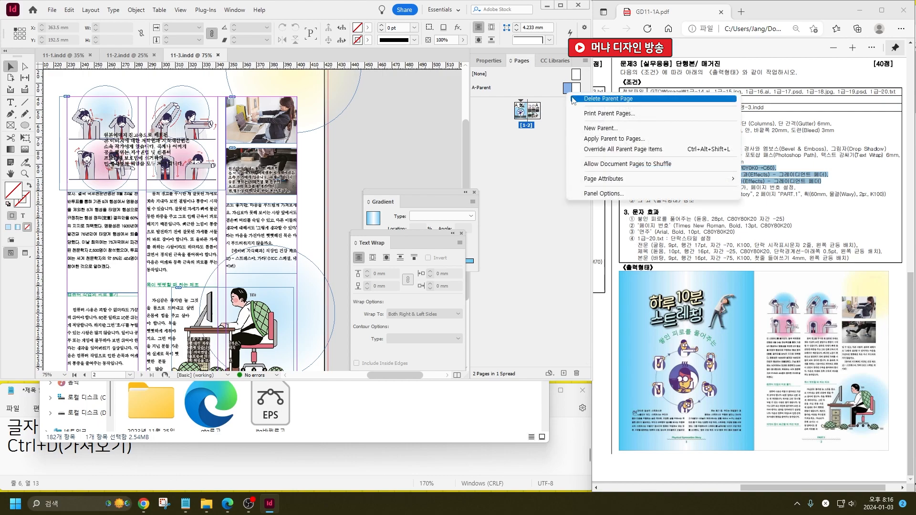
{"action": "left_click", "coordinate": [590, 130]}
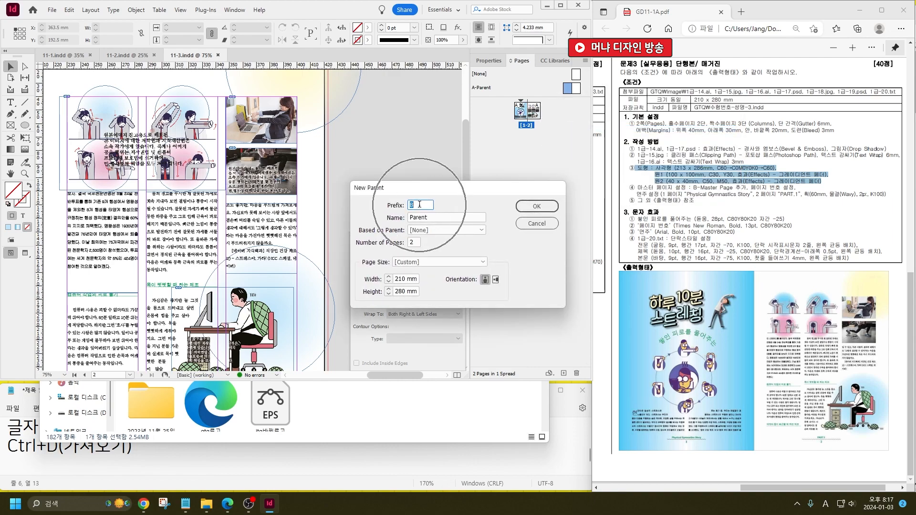
{"action": "left_click", "coordinate": [536, 206]}
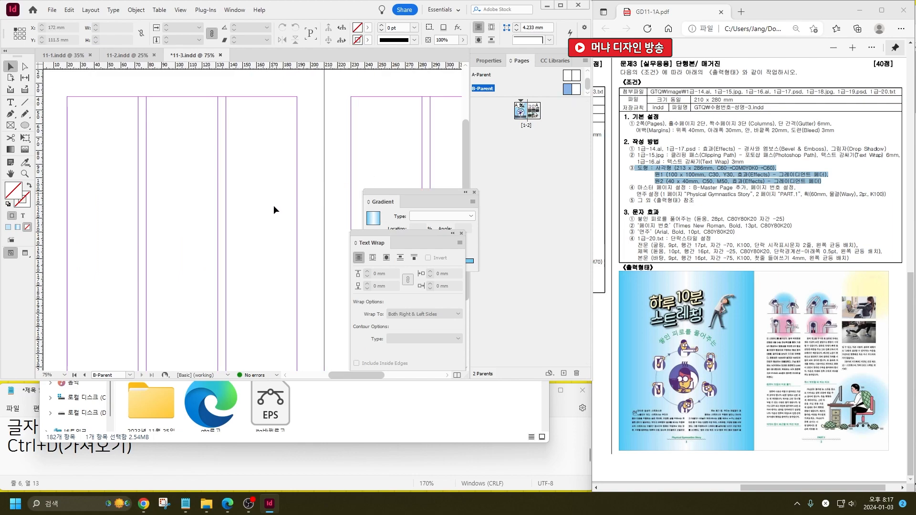
Create a text frame about 81 × 8 mm just below the margin of B-Parent's first page and enter 1 in it.
{"action": "scroll", "coordinate": [268, 234], "scroll_direction": "down", "scroll_amount": 3}
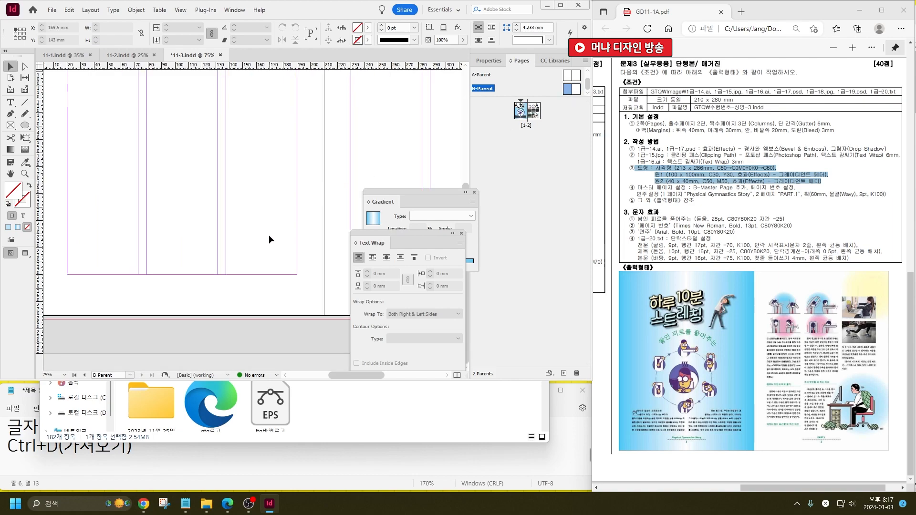
{"action": "scroll", "coordinate": [50, 287], "scroll_direction": "up", "scroll_amount": 1}
{"action": "left_click", "coordinate": [10, 102]}
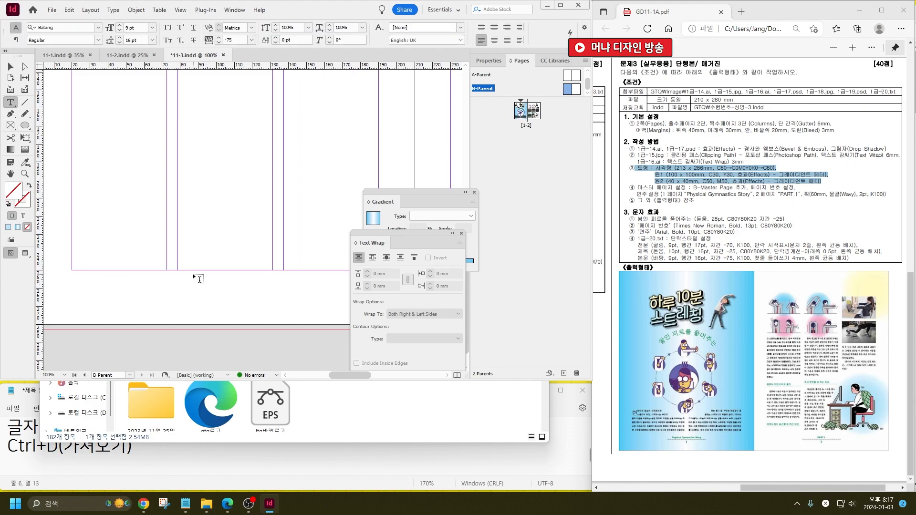
{"action": "left_click_drag", "start_coordinate": [156, 274], "coordinate": [302, 289]}
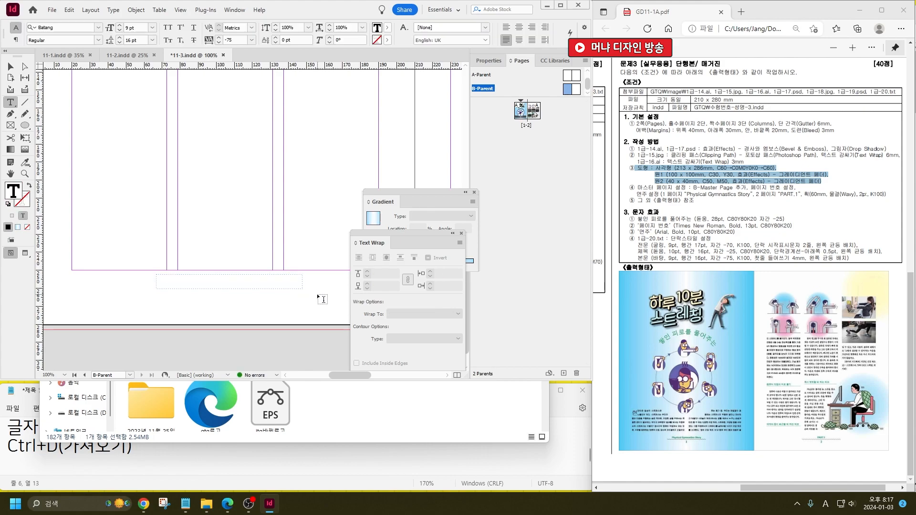
{"action": "type", "text": "1"}
Draw a horizontal line below the new text frame and set its length to 60 mm.
{"action": "left_click", "coordinate": [24, 102]}
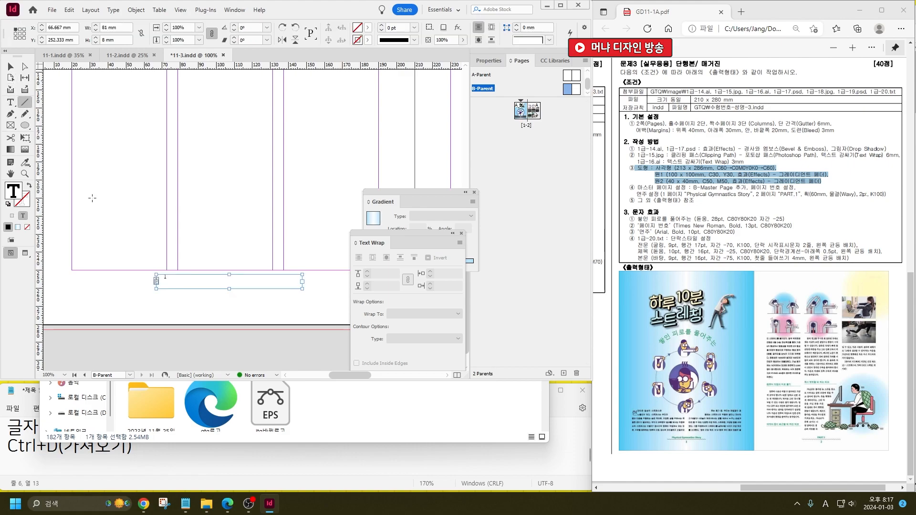
{"action": "left_click_drag", "start_coordinate": [141, 294], "coordinate": [308, 295]}
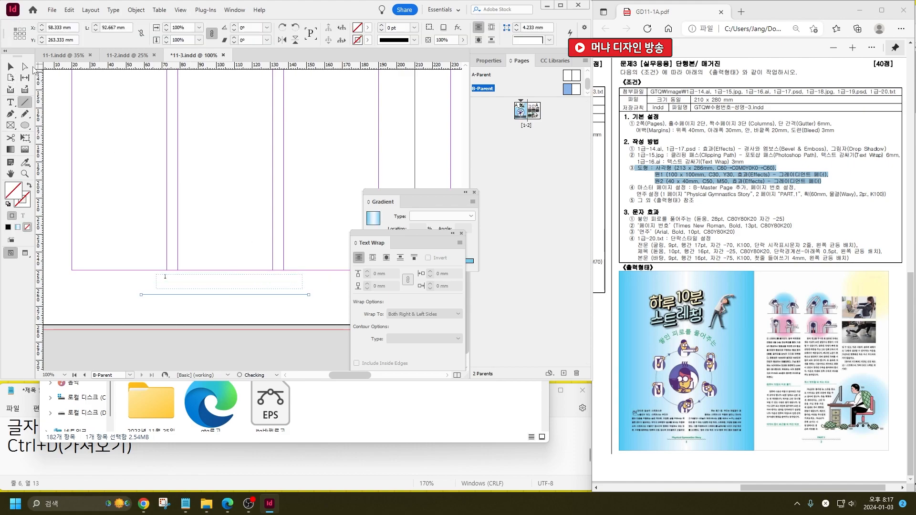
{"action": "left_click", "coordinate": [11, 67]}
{"action": "triple_click", "coordinate": [126, 27]}
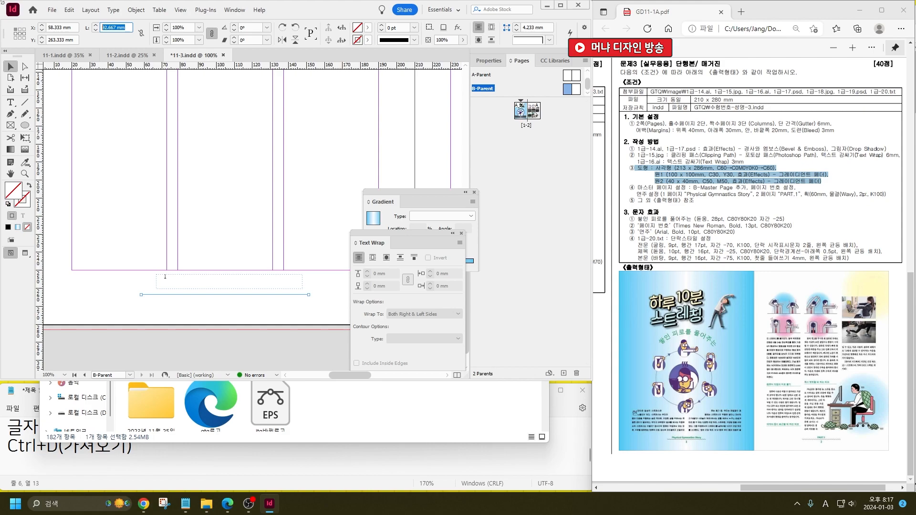
{"action": "type", "text": "60"}
{"action": "key", "text": "Return"}
Give the line a black stroke of C0 M0 Y0 K100.
{"action": "double_click", "coordinate": [24, 202]}
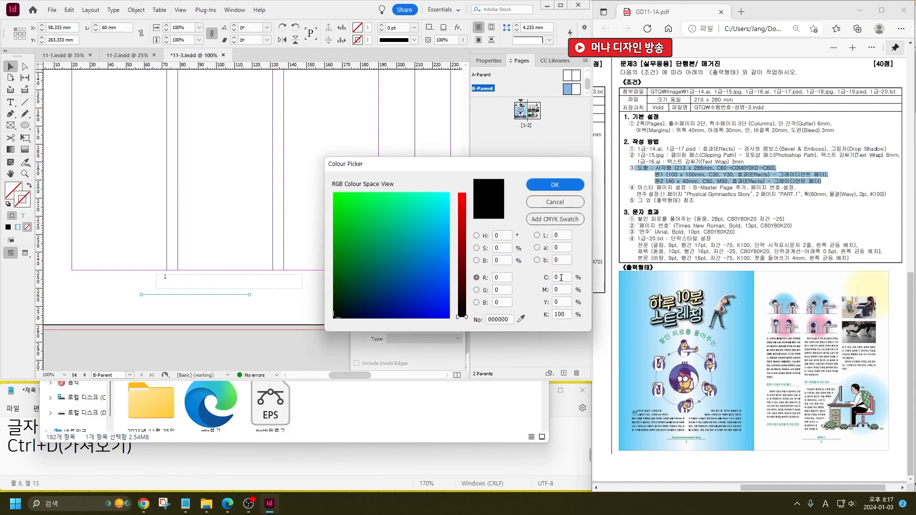
{"action": "left_click", "coordinate": [562, 277]}
{"action": "key", "text": "Tab"}
{"action": "key", "text": "Tab"}
{"action": "key", "text": "Tab"}
{"action": "key", "text": "Return"}
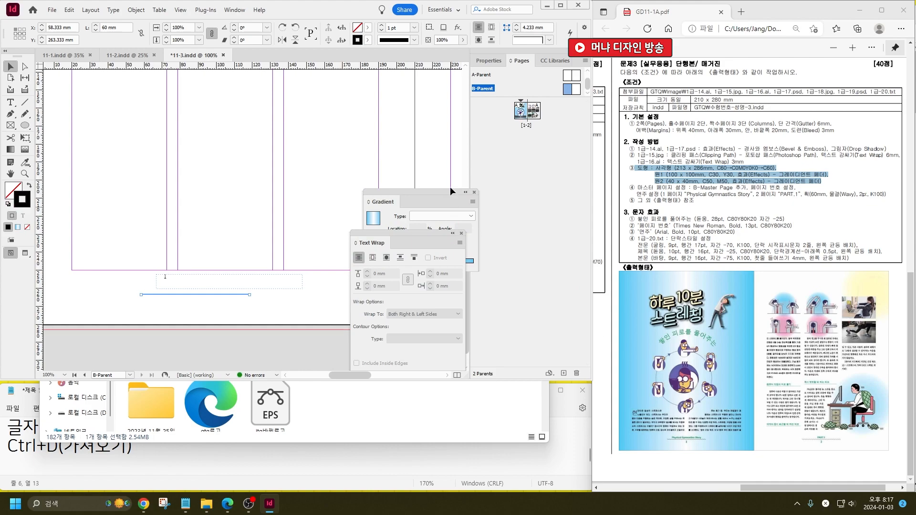
Set the line to a 2 pt Wavy stroke and move it under the text frame at about X 75.7, Y 260.3 mm.
{"action": "left_click", "coordinate": [383, 26]}
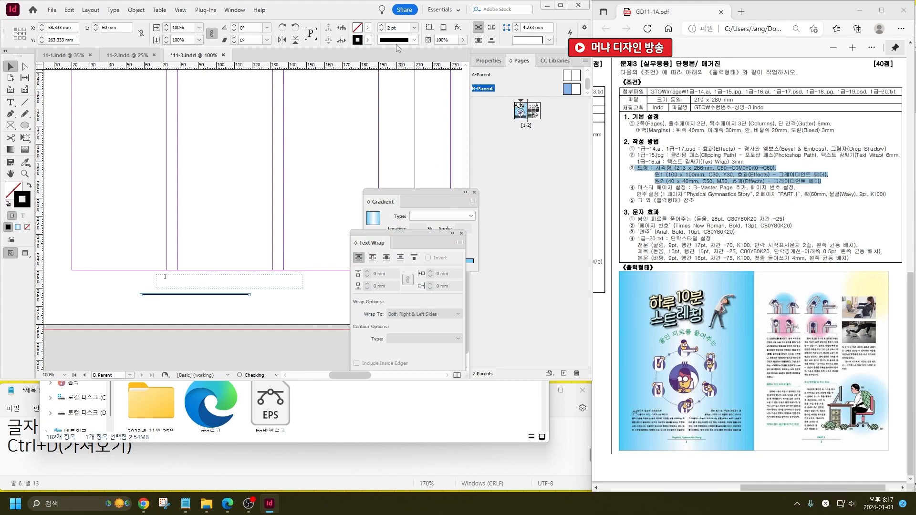
{"action": "left_click", "coordinate": [399, 41]}
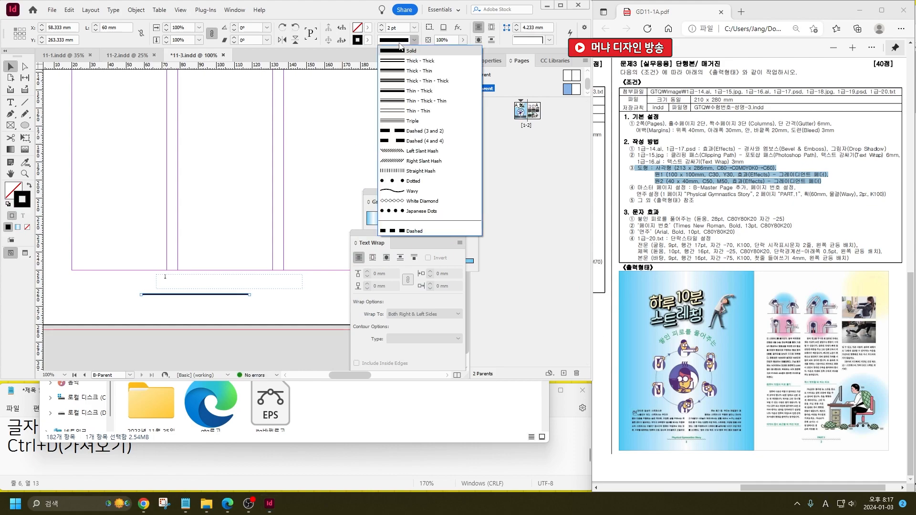
{"action": "left_click", "coordinate": [411, 190]}
{"action": "left_click_drag", "start_coordinate": [208, 294], "coordinate": [240, 293]}
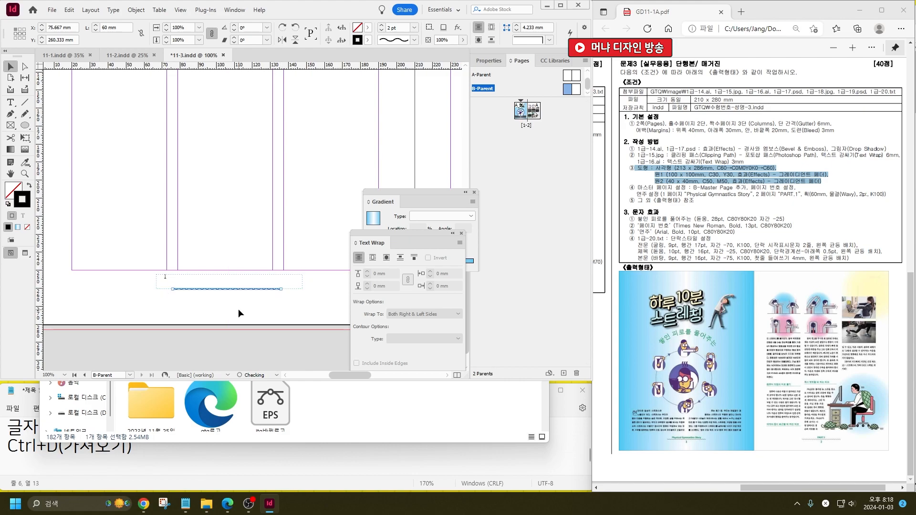
Reset the footer text 1 to the Basic Paragraph style and centre it in its frame.
{"action": "key", "text": "t"}
{"action": "left_click", "coordinate": [294, 277]}
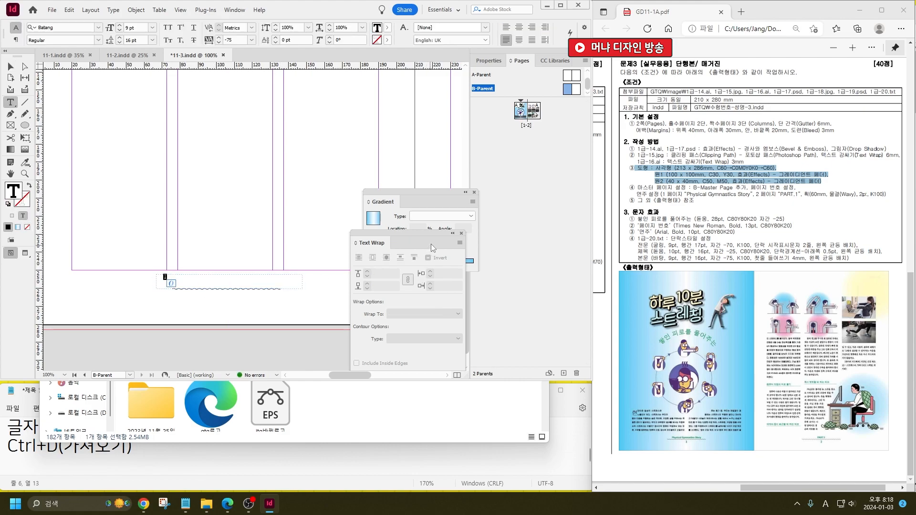
{"action": "key", "text": "F11"}
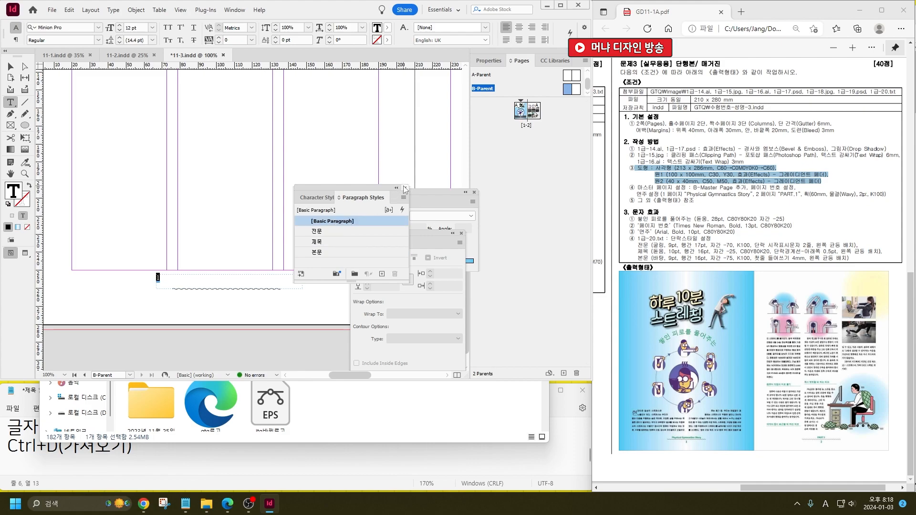
{"action": "key", "text": "F11"}
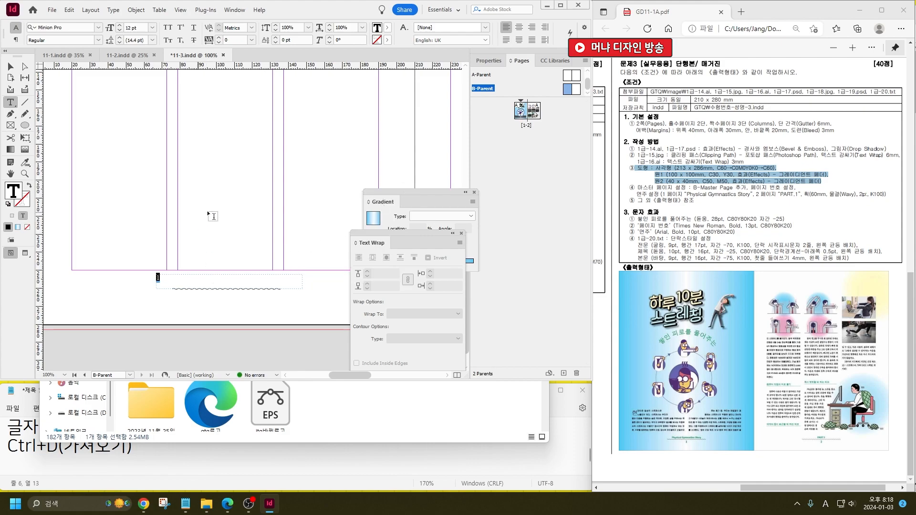
{"action": "left_click", "coordinate": [519, 27]}
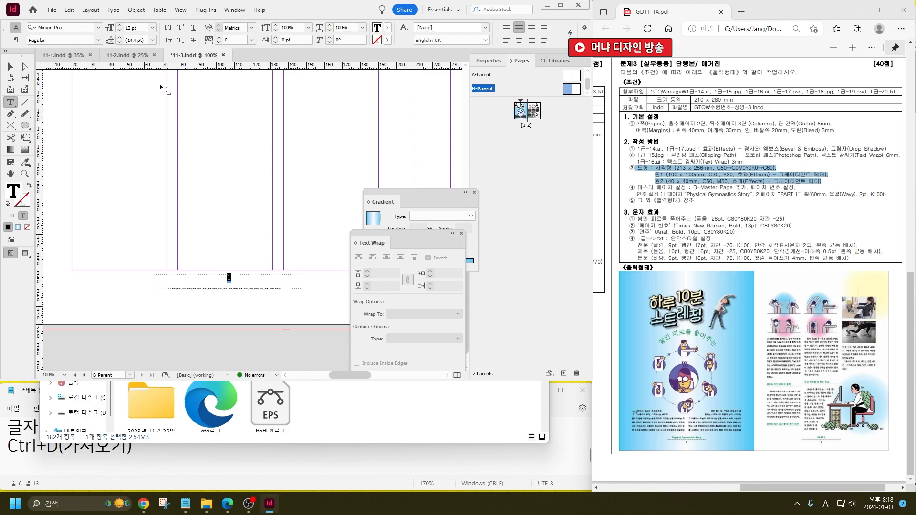
Set the footer text 1 to Arial Bold at 10 pt.
{"action": "left_click", "coordinate": [97, 27]}
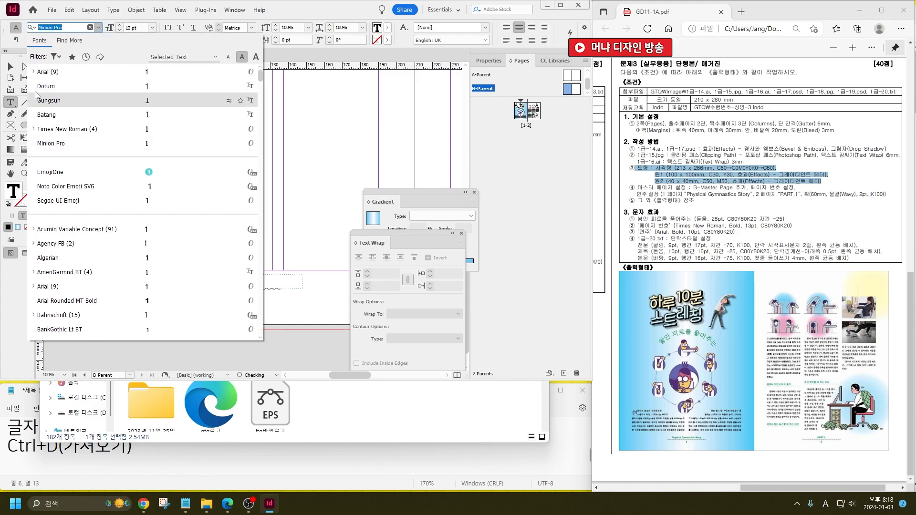
{"action": "left_click", "coordinate": [33, 72]}
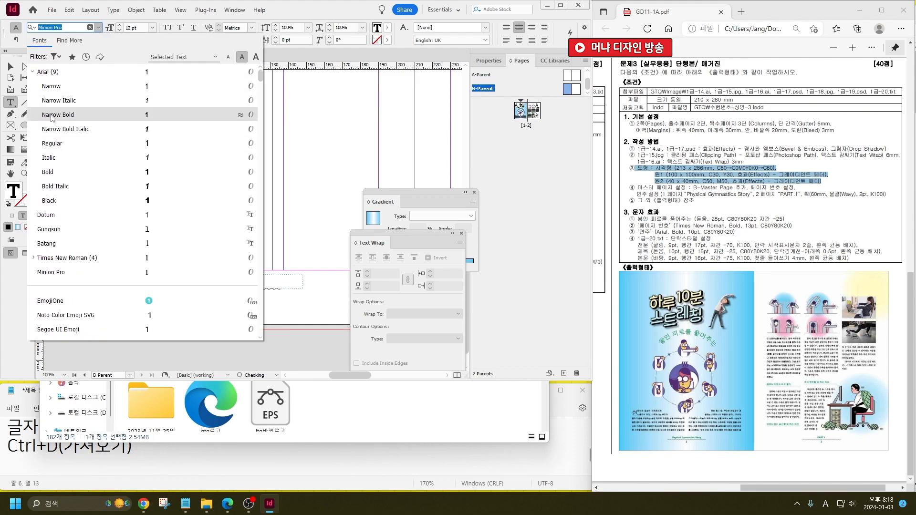
{"action": "left_click", "coordinate": [64, 175]}
{"action": "key", "text": "Tab"}
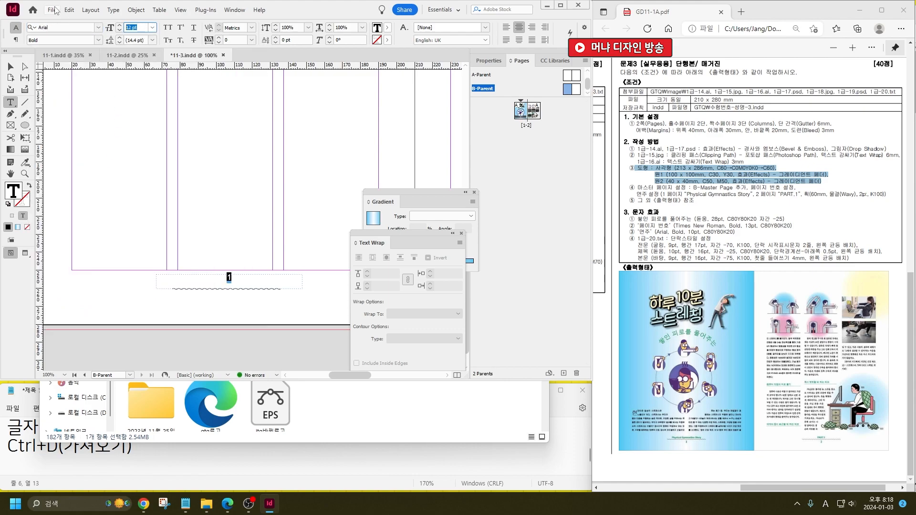
{"action": "type", "text": "10"}
{"action": "key", "text": "Return"}
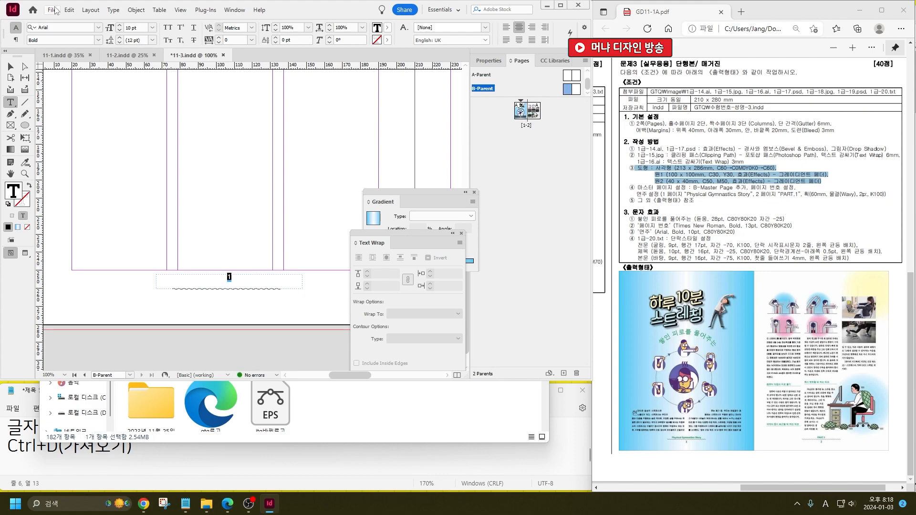
Fill the footer text 1 with C80 M0 Y80 K20.
{"action": "double_click", "coordinate": [19, 193]}
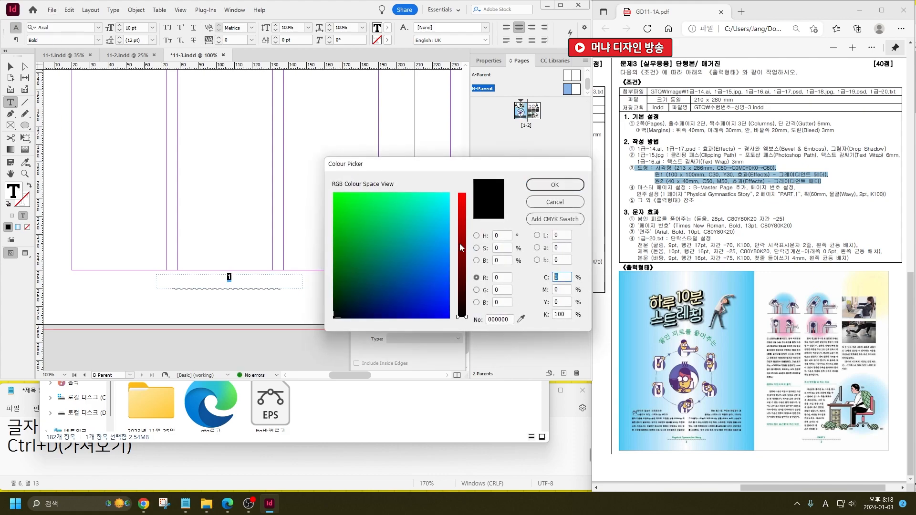
{"action": "type", "text": "80"}
{"action": "key", "text": "Tab"}
{"action": "type", "text": "0"}
{"action": "key", "text": "Tab"}
{"action": "type", "text": "80"}
{"action": "key", "text": "Tab"}
{"action": "type", "text": "20"}
{"action": "key", "text": "Return"}
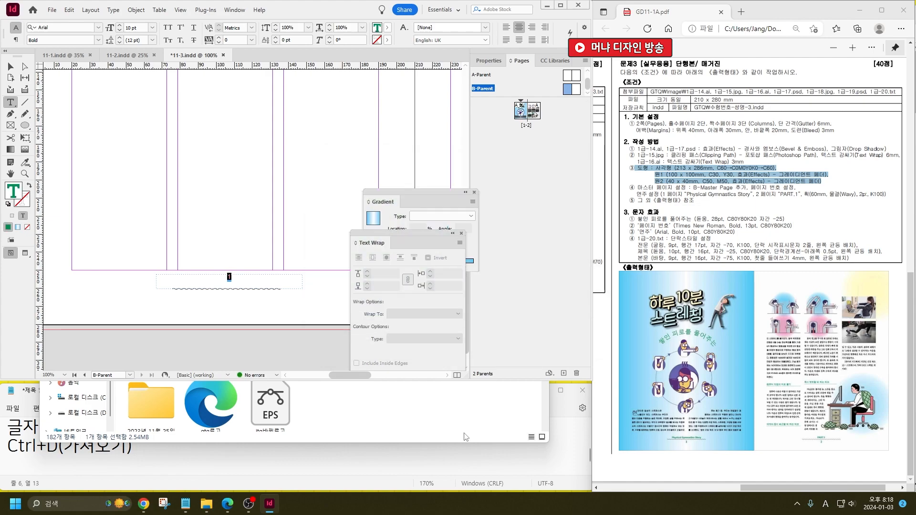
Move the text frame down close to the wavy line and place a copy of it just below the line.
{"action": "left_click", "coordinate": [10, 68]}
{"action": "left_click_drag", "start_coordinate": [250, 276], "coordinate": [231, 286]}
{"action": "double_click", "coordinate": [230, 282]}
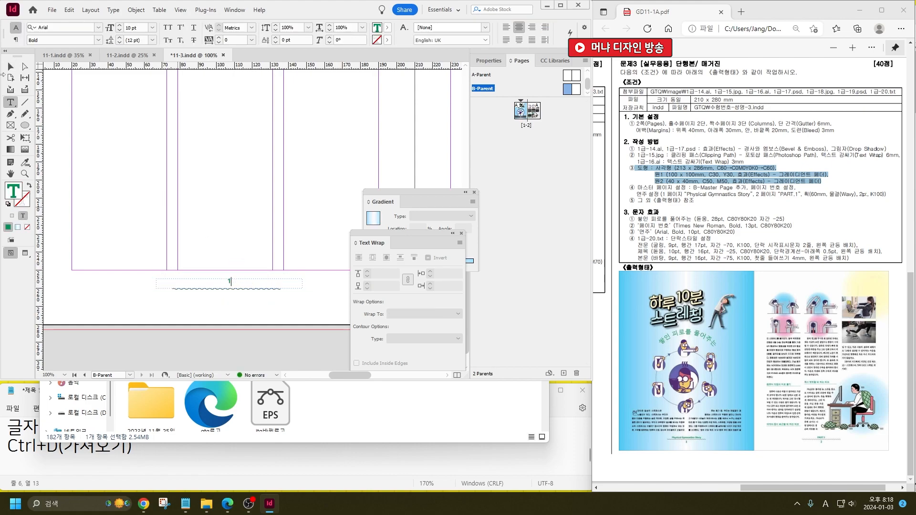
{"action": "key", "text": "Escape"}
{"action": "left_click_drag", "start_coordinate": [249, 282], "coordinate": [204, 293]}
Set the copied 1 below the line to Times New Roman Bold, 13 pt, and check its fill colour.
{"action": "double_click", "coordinate": [236, 297]}
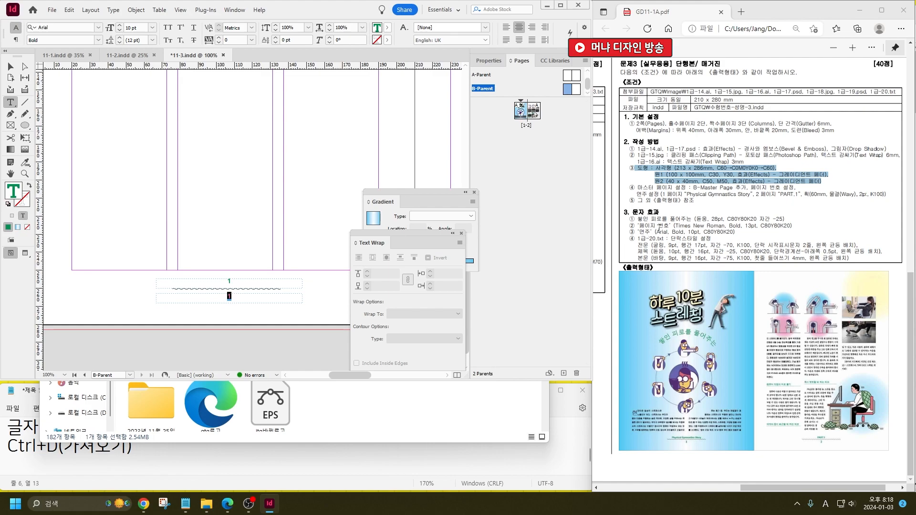
{"action": "left_click", "coordinate": [72, 27]}
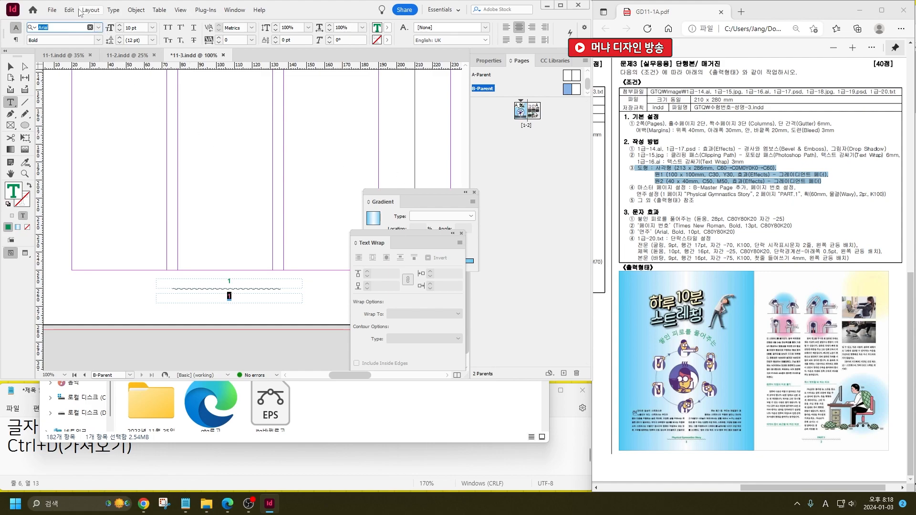
{"action": "type", "text": "time"}
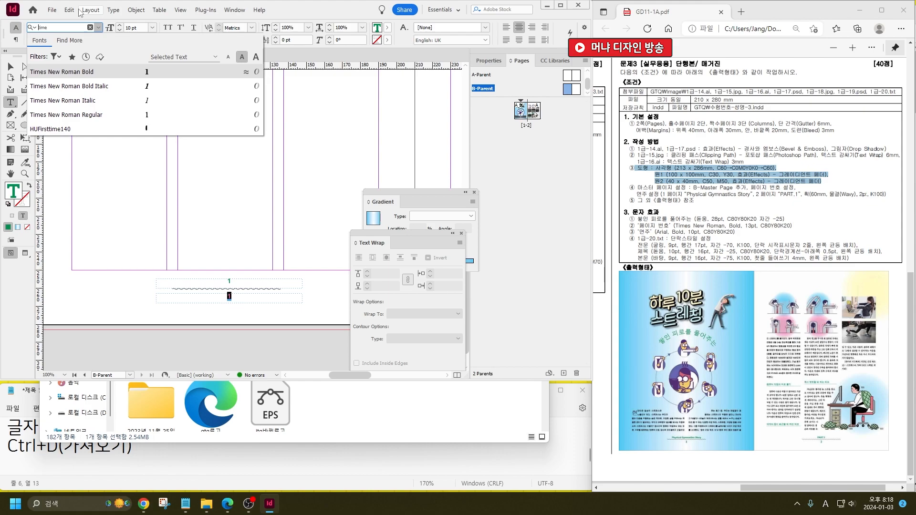
{"action": "key", "text": "Return"}
{"action": "key", "text": "Tab"}
{"action": "key", "text": "Tab"}
{"action": "type", "text": "13"}
{"action": "key", "text": "Return"}
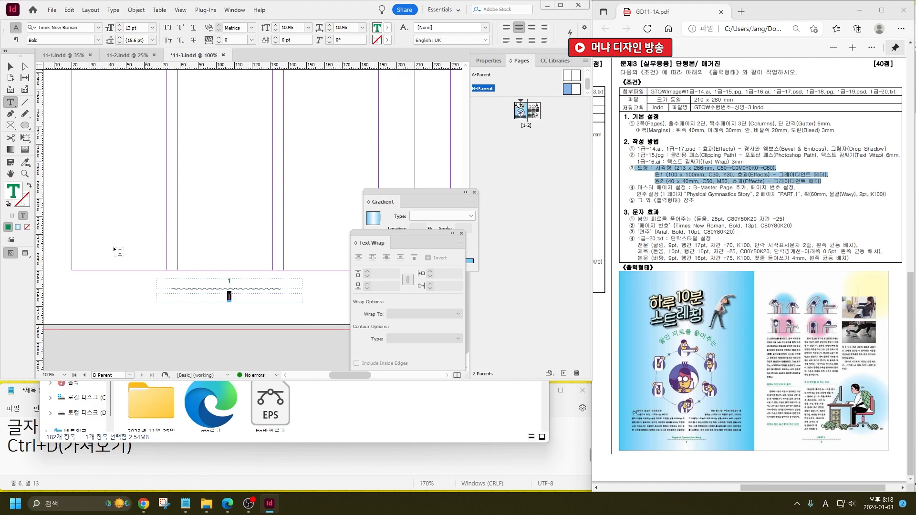
{"action": "double_click", "coordinate": [10, 195]}
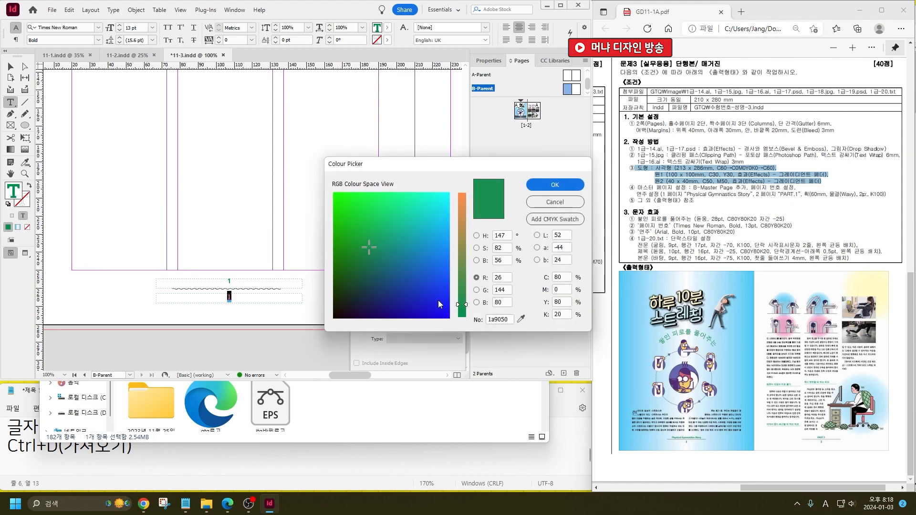
{"action": "left_click", "coordinate": [561, 289]}
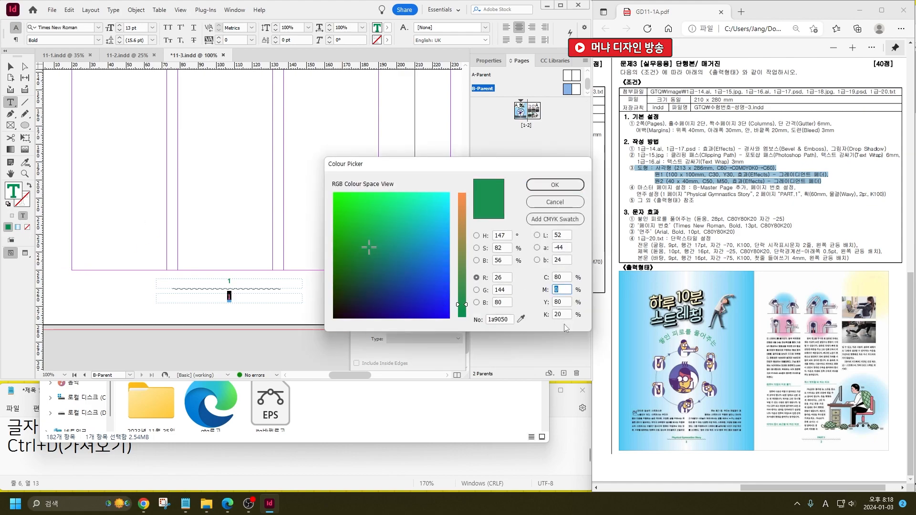
{"action": "left_click", "coordinate": [555, 184]}
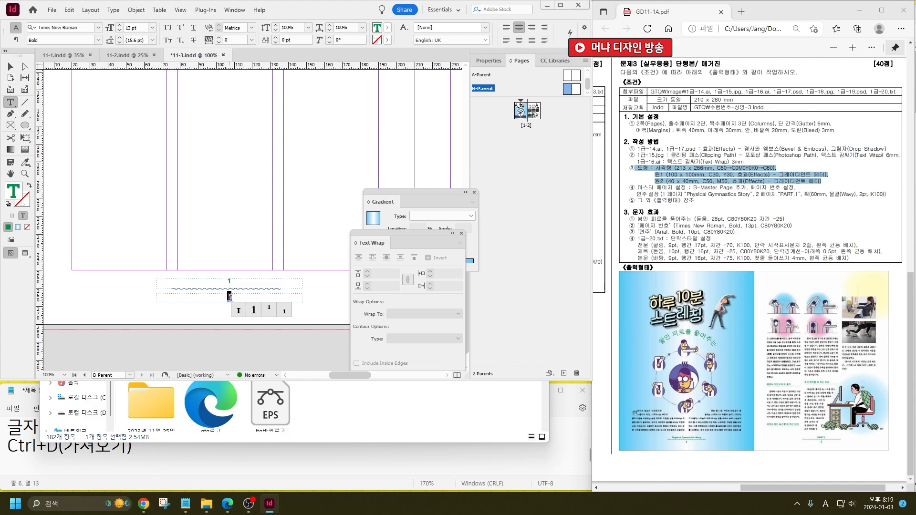
Replace the 1 below the wavy line with the Current Page Number marker.
{"action": "right_click", "coordinate": [235, 295]}
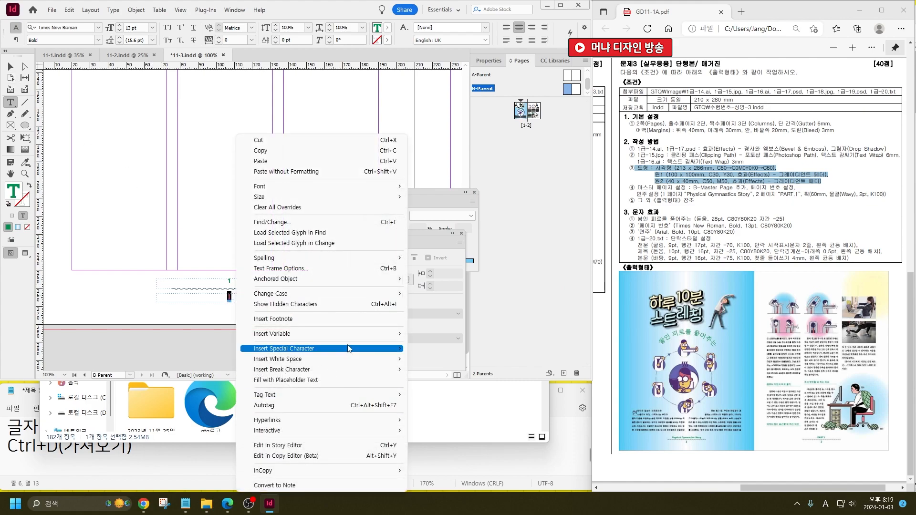
{"action": "mouse_move", "coordinate": [348, 351]}
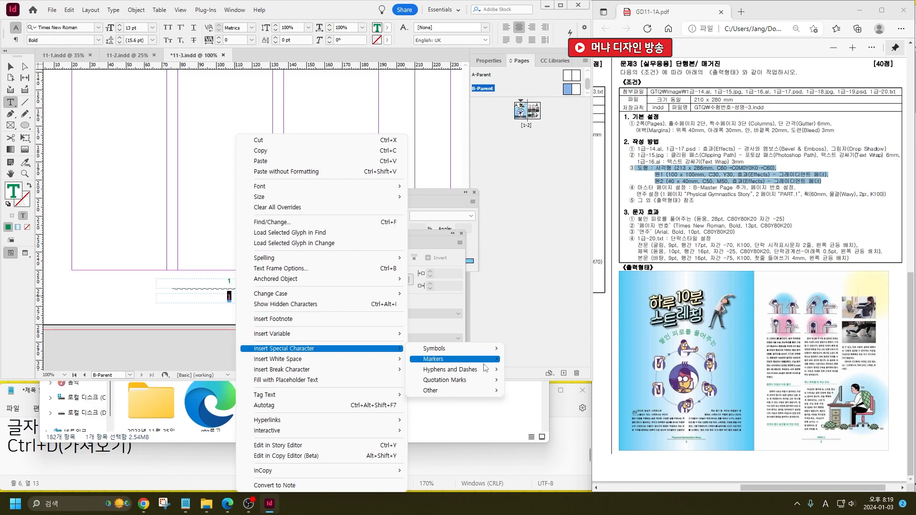
{"action": "mouse_move", "coordinate": [491, 365]}
{"action": "left_click", "coordinate": [535, 359]}
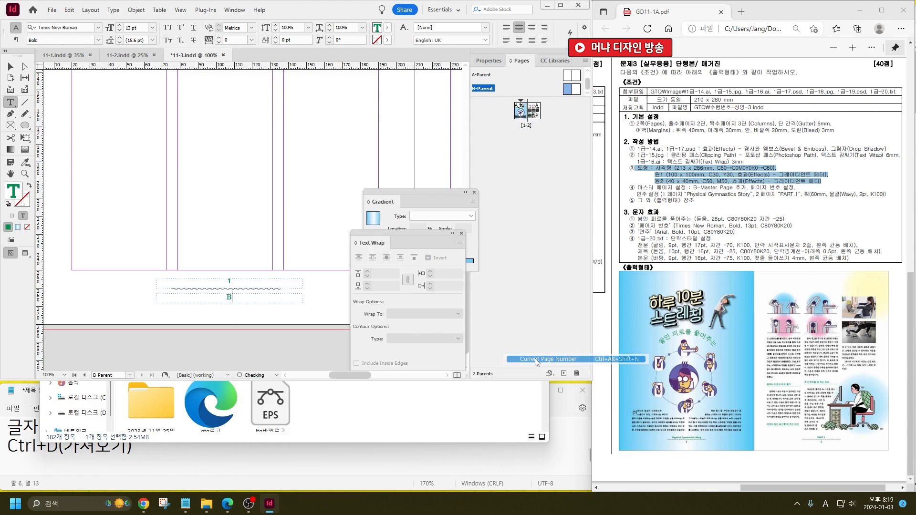
Replace the 1 above the wavy line with the Section Marker.
{"action": "double_click", "coordinate": [229, 280]}
{"action": "right_click", "coordinate": [229, 281]}
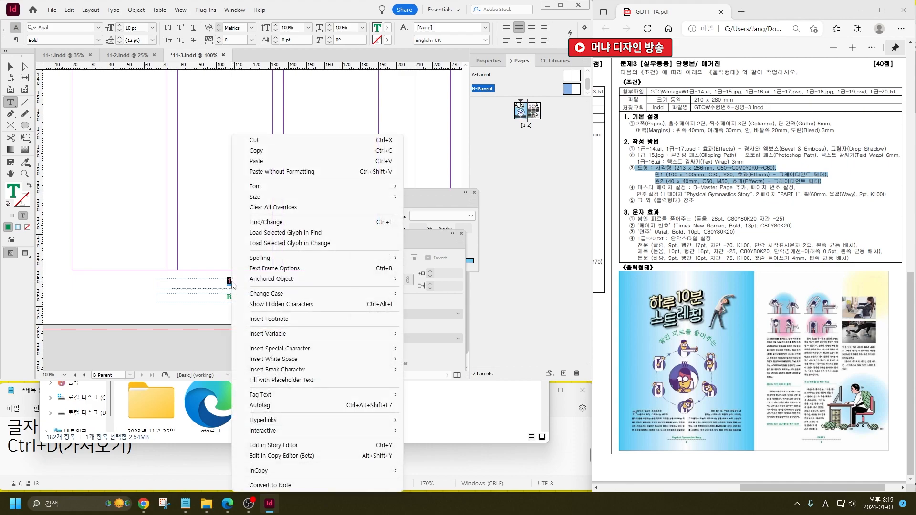
{"action": "mouse_move", "coordinate": [344, 350]}
{"action": "mouse_move", "coordinate": [430, 359]}
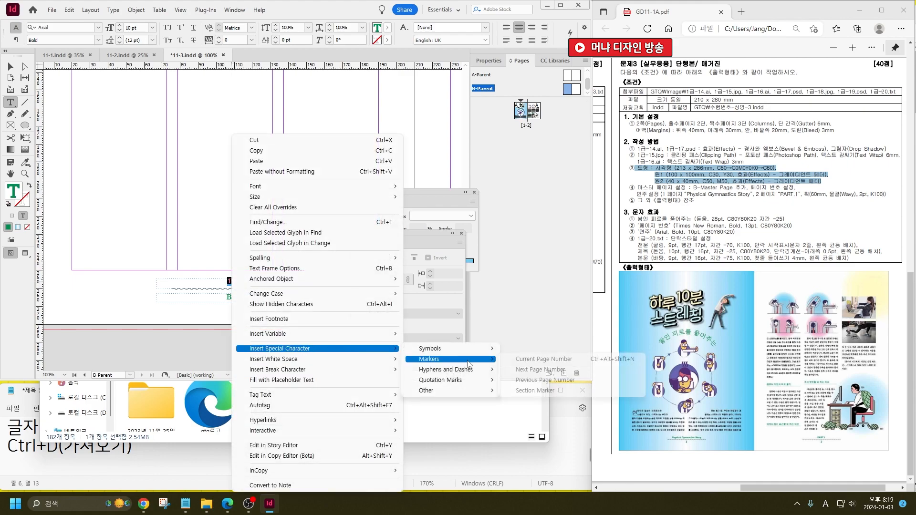
{"action": "left_click", "coordinate": [539, 395]}
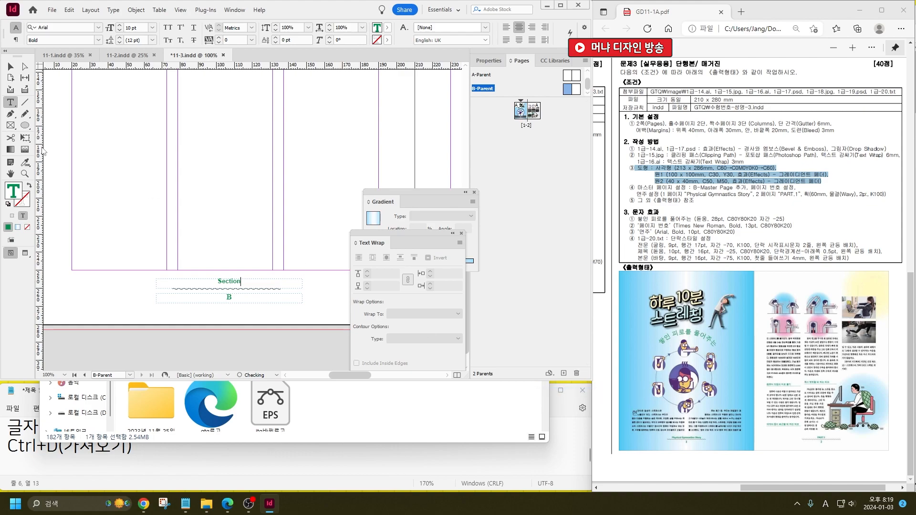
Group the two footer frames and the wavy line, and place a copy on B-Parent's second page at X 274.5, Y 259.667 mm.
{"action": "left_click", "coordinate": [11, 66]}
{"action": "left_click", "coordinate": [225, 207]}
{"action": "scroll", "coordinate": [161, 269], "scroll_direction": "down", "scroll_amount": 2}
{"action": "mouse_move", "coordinate": [167, 287]}
{"action": "left_mouse_down"}
{"action": "mouse_move", "coordinate": [208, 328]}
{"action": "mouse_move", "coordinate": [224, 328]}
{"action": "left_mouse_up"}
{"action": "key", "text": "shift+Down"}
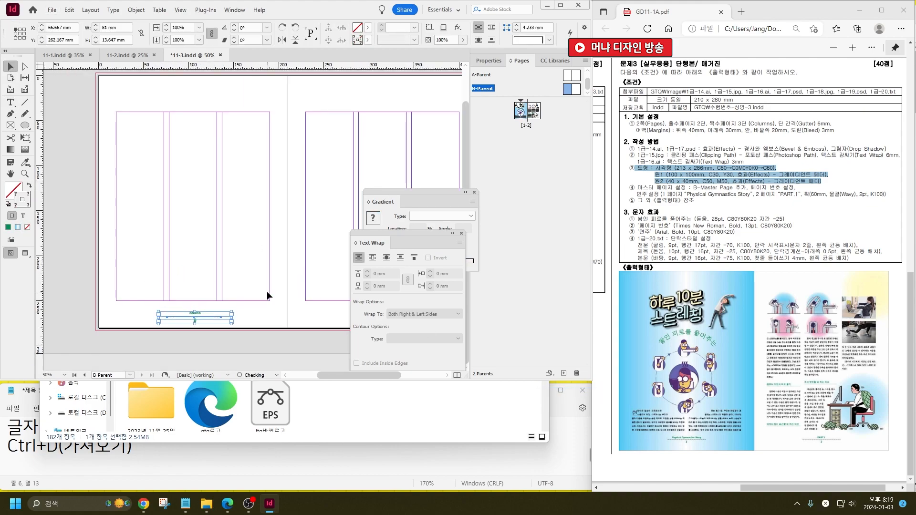
{"action": "left_click_drag", "start_coordinate": [183, 319], "coordinate": [340, 319]}
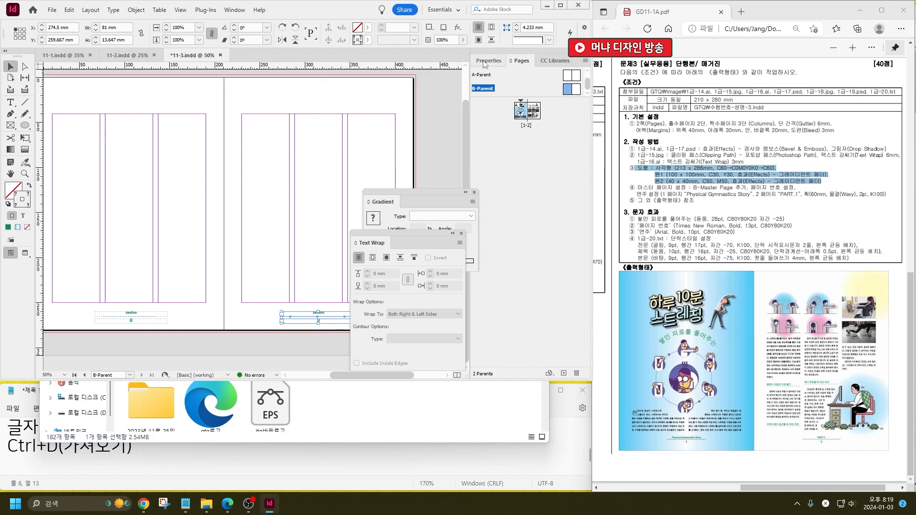
Move the first page's footer group horizontally to X 64.5 mm on B-Parent.
{"action": "left_click", "coordinate": [561, 5]}
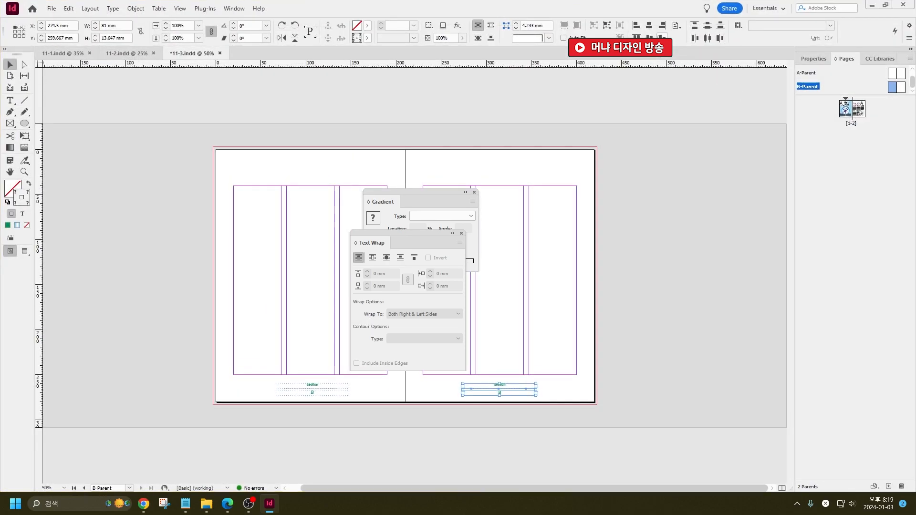
{"action": "left_click", "coordinate": [336, 398]}
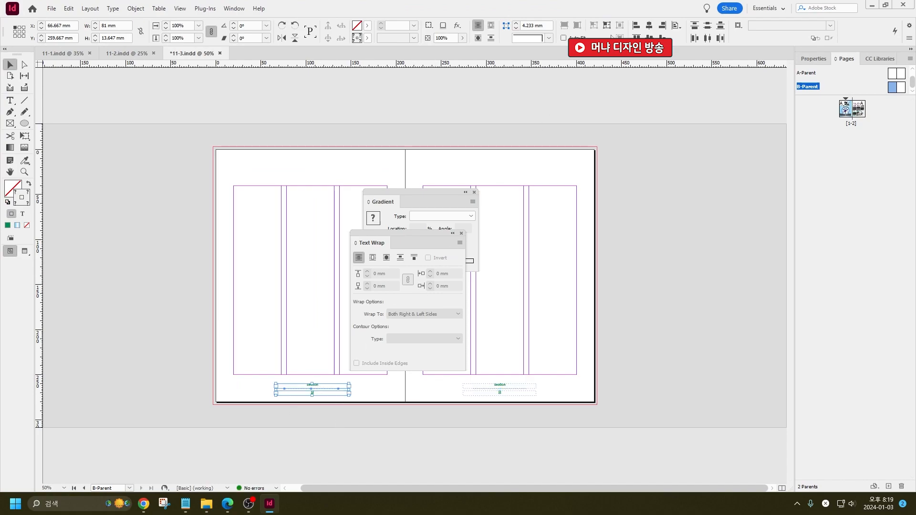
{"action": "left_click", "coordinate": [886, 5]}
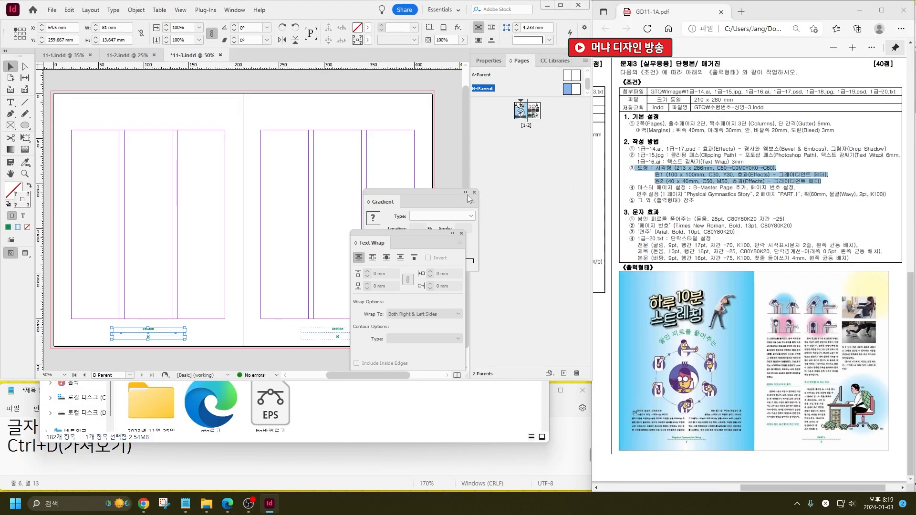
Close the floating Text Wrap and Gradient panels and deselect the footer group.
{"action": "left_click", "coordinate": [461, 234]}
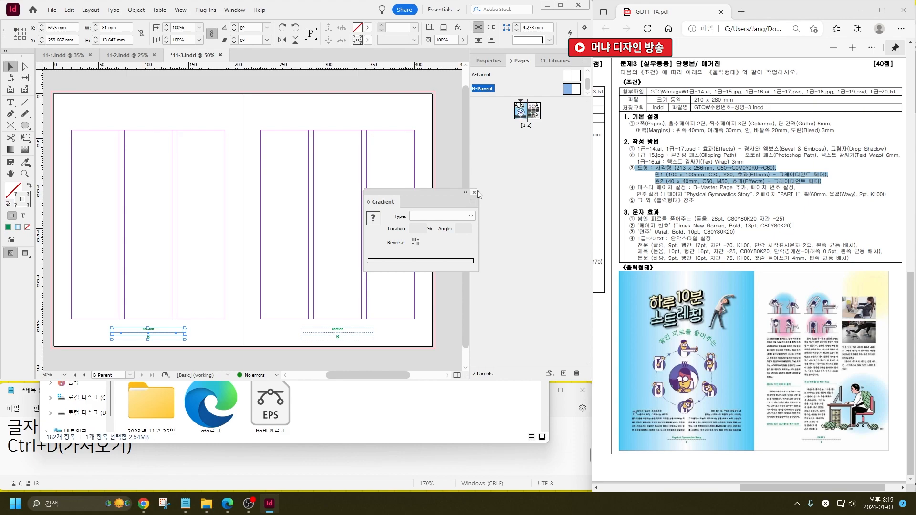
{"action": "left_click", "coordinate": [473, 192]}
{"action": "left_click", "coordinate": [390, 309]}
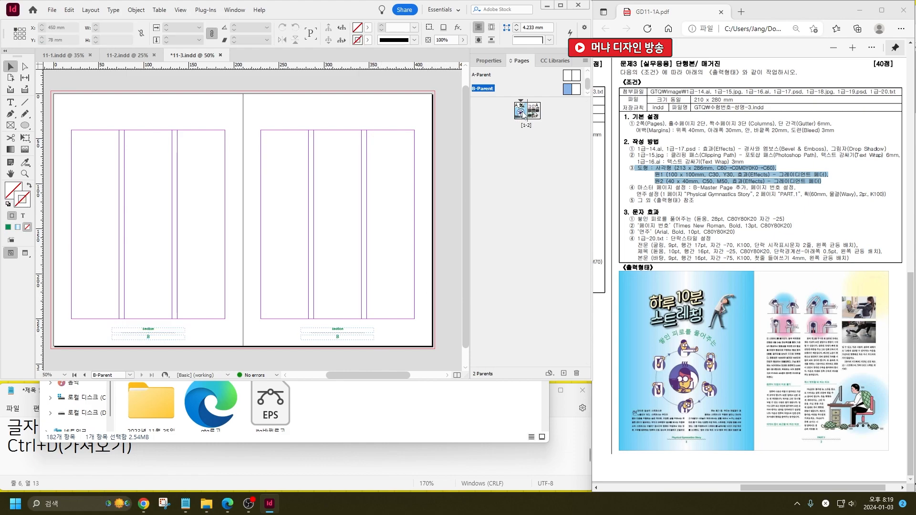
Return to the document spread and apply B-Parent to pages 1 and 2.
{"action": "double_click", "coordinate": [524, 113]}
{"action": "left_click", "coordinate": [248, 322]}
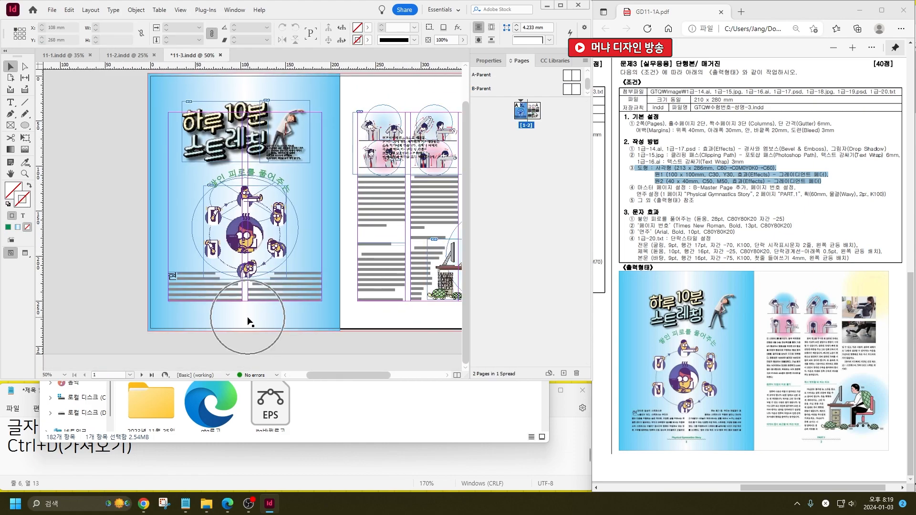
{"action": "left_click_drag", "start_coordinate": [312, 284], "coordinate": [282, 290]}
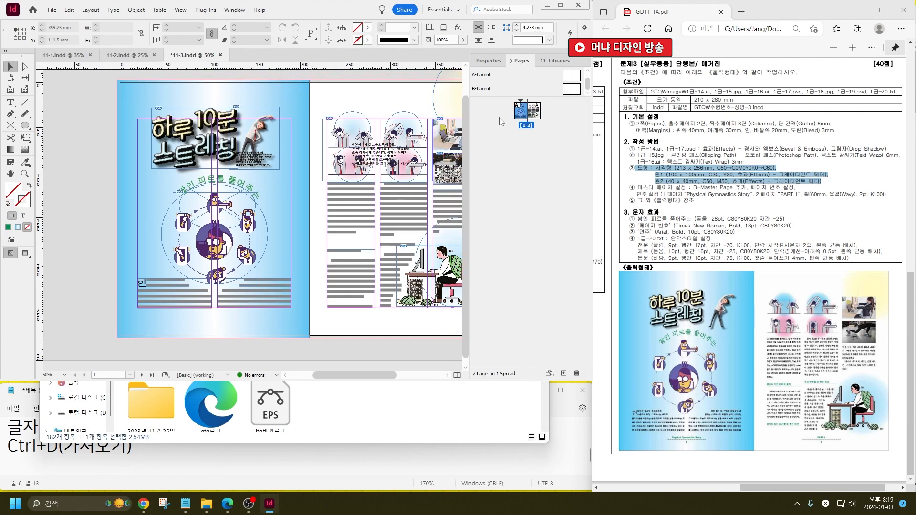
{"action": "left_click", "coordinate": [521, 111]}
{"action": "left_click_drag", "start_coordinate": [571, 93], "coordinate": [521, 101]}
{"action": "left_click_drag", "start_coordinate": [575, 89], "coordinate": [534, 111]}
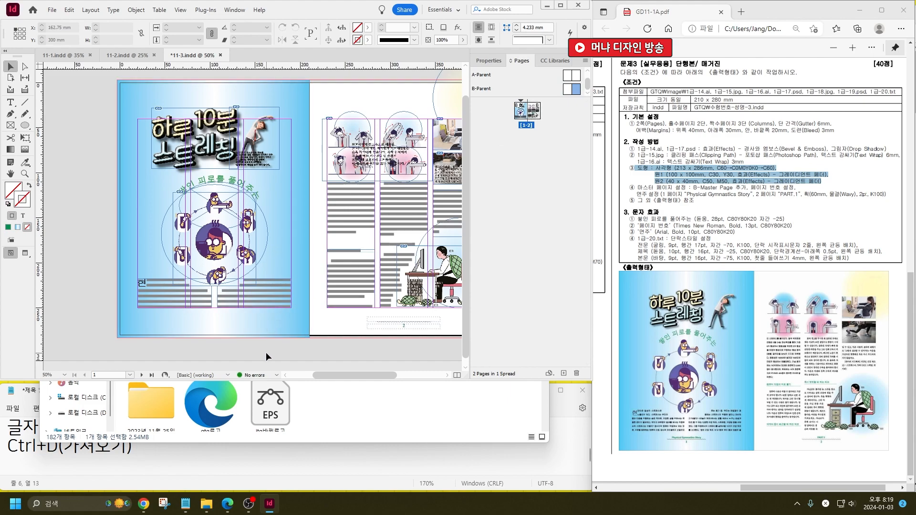
Try moving the blue gradient rectangle on page 1 aside to uncover the footer, and undo the move.
{"action": "left_click", "coordinate": [241, 333]}
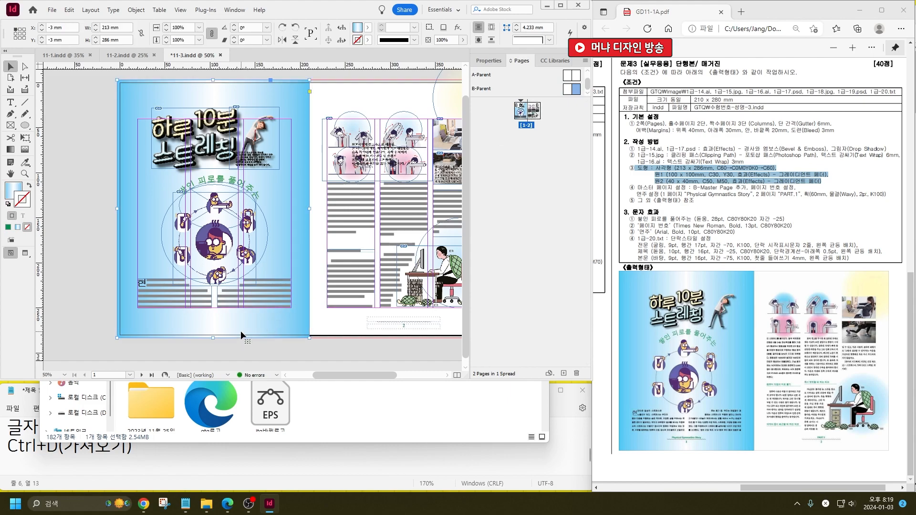
{"action": "scroll", "coordinate": [180, 336], "scroll_direction": "up", "scroll_amount": 2}
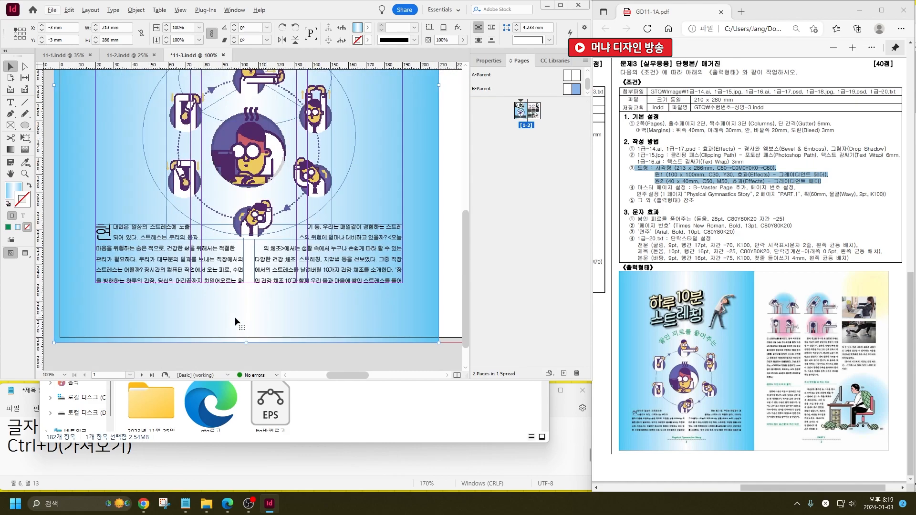
{"action": "left_click_drag", "start_coordinate": [274, 316], "coordinate": [218, 295]}
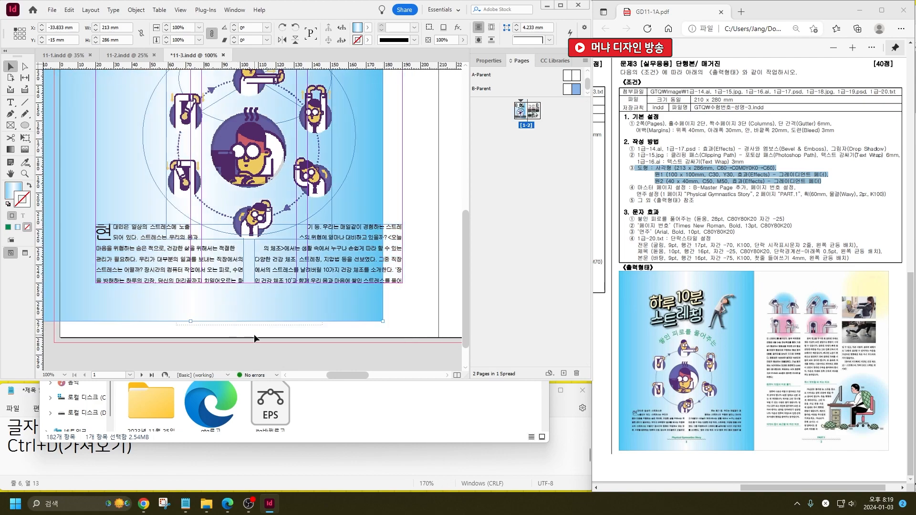
{"action": "key", "text": "ctrl+z"}
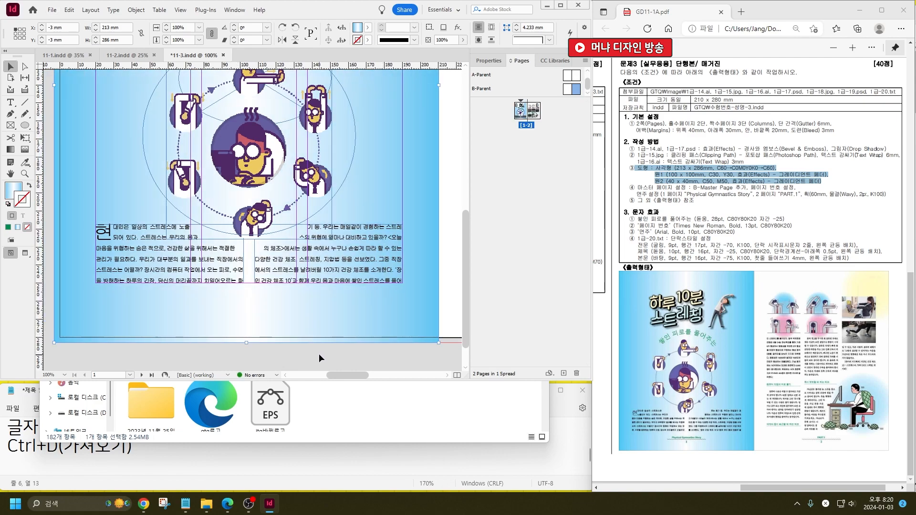
Override the parent footer group on page 1 and add the note "마스터 깨기: Ctrl+Shift+드래그" to the untitled Notepad memo.
{"action": "left_click_drag", "start_coordinate": [319, 353], "coordinate": [210, 295]}
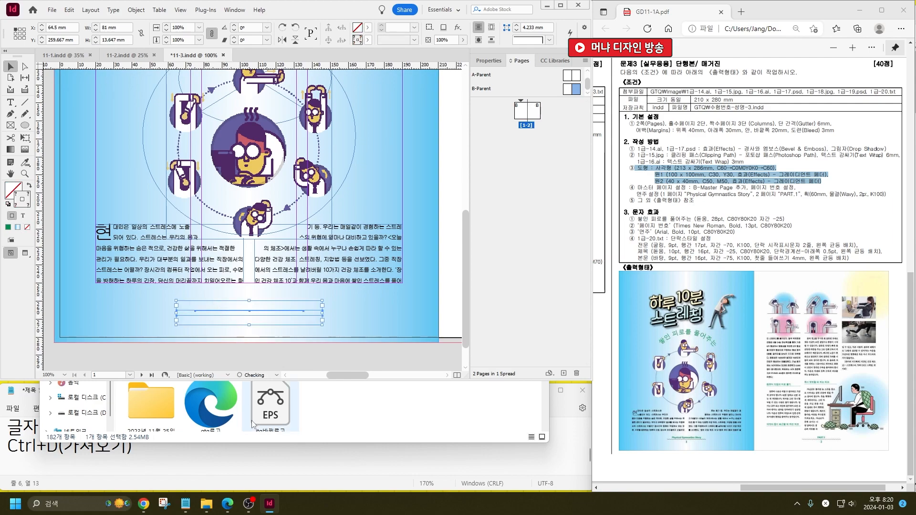
{"action": "left_click", "coordinate": [139, 451]}
{"action": "key", "text": "Return"}
{"action": "key", "text": "Return"}
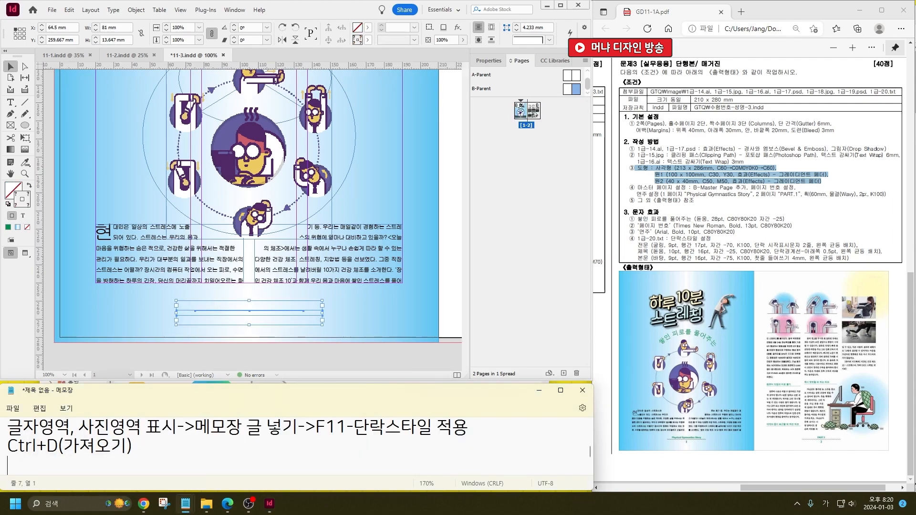
{"action": "type", "text": "마스터 깨기"}
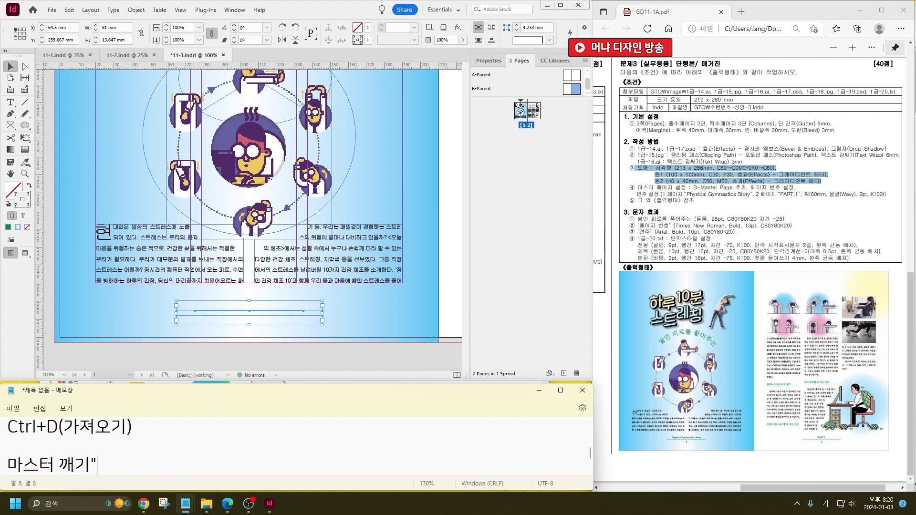
{"action": "type", "text": ": Ctrl+Shi"}
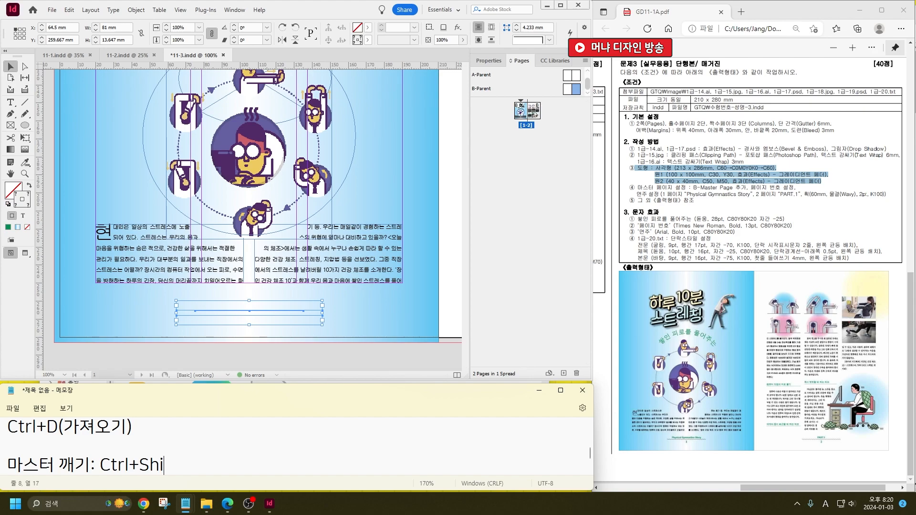
{"action": "type", "text": "ft+드래그"}
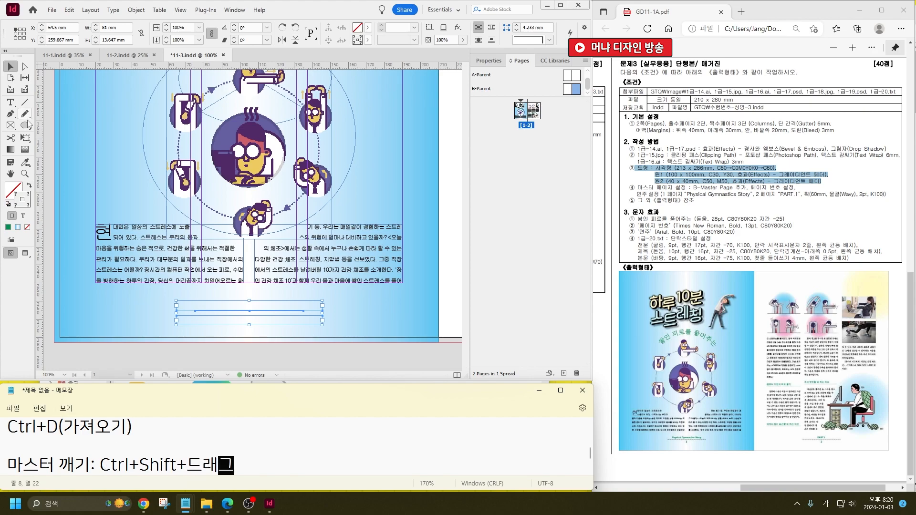
Send the blue gradient rectangle on page 1 to the back, behind the footer.
{"action": "left_click", "coordinate": [111, 140]}
{"action": "key", "text": "ctrl+shift+["}
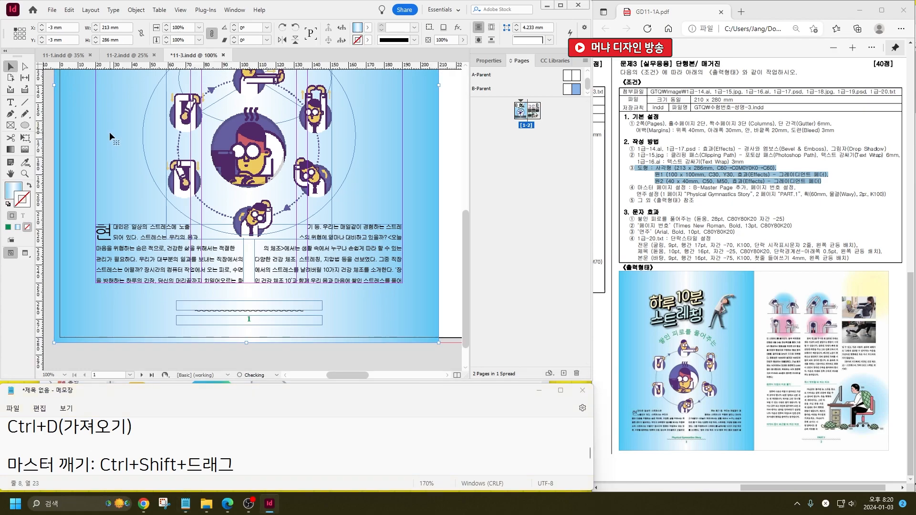
{"action": "left_click_drag", "start_coordinate": [346, 305], "coordinate": [184, 275]}
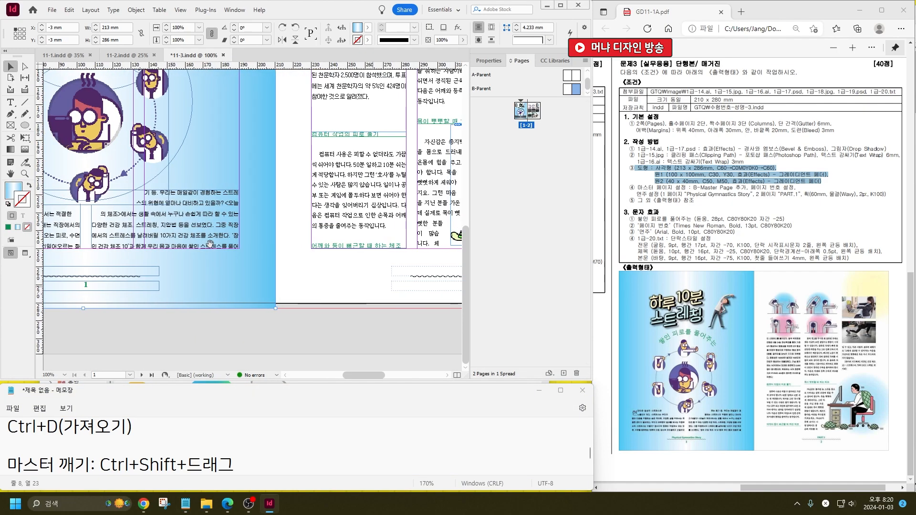
{"action": "left_click_drag", "start_coordinate": [365, 244], "coordinate": [293, 243]}
{"action": "left_click_drag", "start_coordinate": [298, 285], "coordinate": [432, 296]}
Cut "Physical Gymnastics Story" from the 1급-20 text file and set it as the section marker for page 1.
{"action": "mouse_move", "coordinate": [186, 503]}
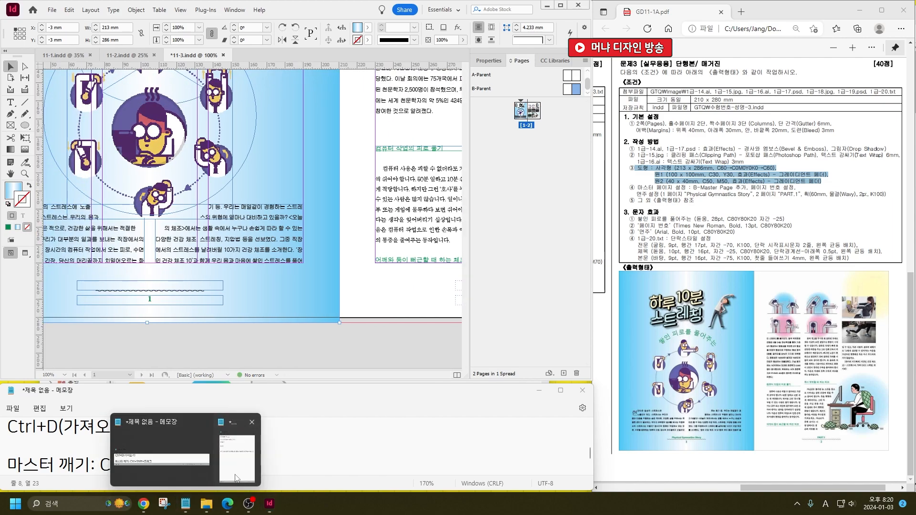
{"action": "left_click", "coordinate": [246, 459]}
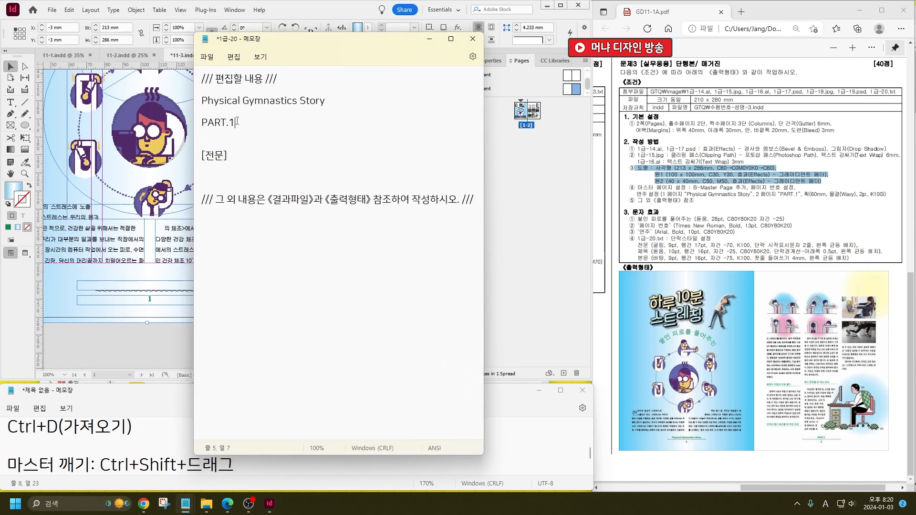
{"action": "left_click_drag", "start_coordinate": [329, 99], "coordinate": [201, 100]}
{"action": "key", "text": "ctrl+x"}
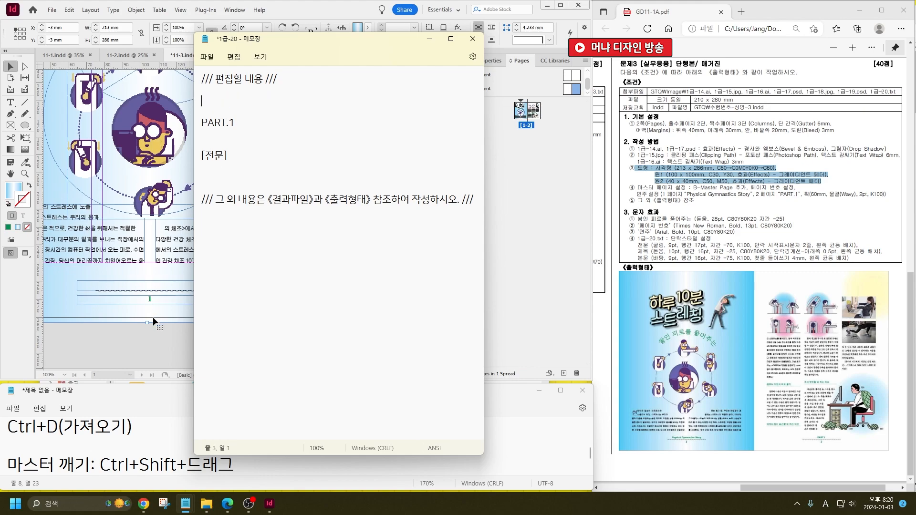
{"action": "left_click", "coordinate": [467, 298]}
{"action": "right_click", "coordinate": [519, 113]}
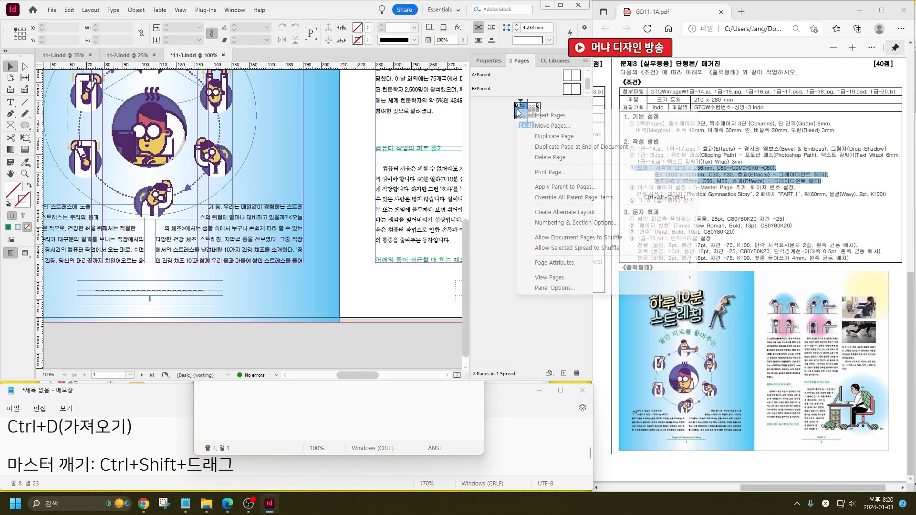
{"action": "left_click", "coordinate": [568, 223]}
{"action": "left_click", "coordinate": [439, 234]}
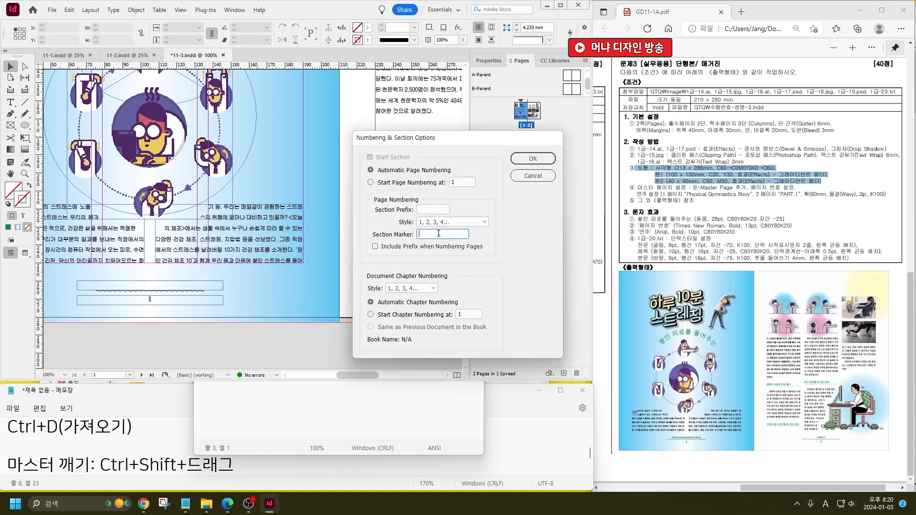
{"action": "left_click", "coordinate": [533, 159]}
Start a new section at page 2 with the section marker "PART.1", cut from the 1급-20 text file.
{"action": "right_click", "coordinate": [537, 114]}
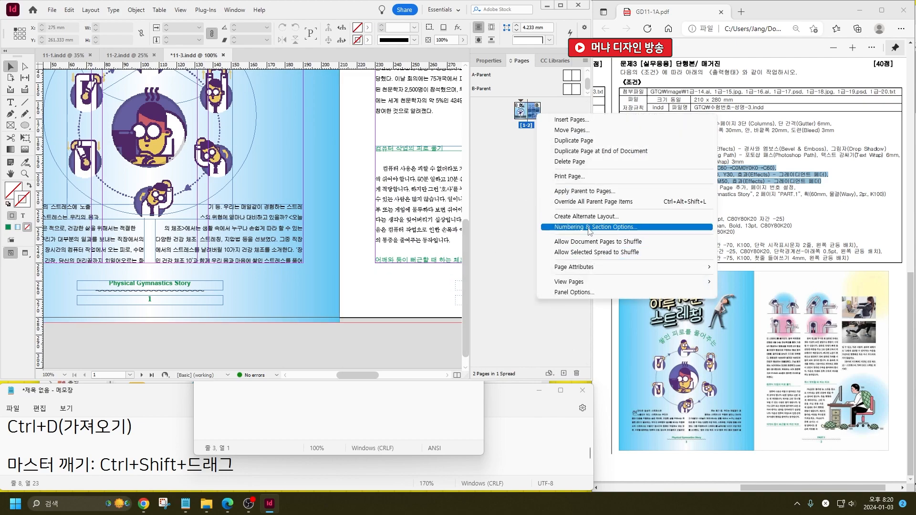
{"action": "left_click", "coordinate": [589, 228]}
{"action": "left_click", "coordinate": [264, 426]}
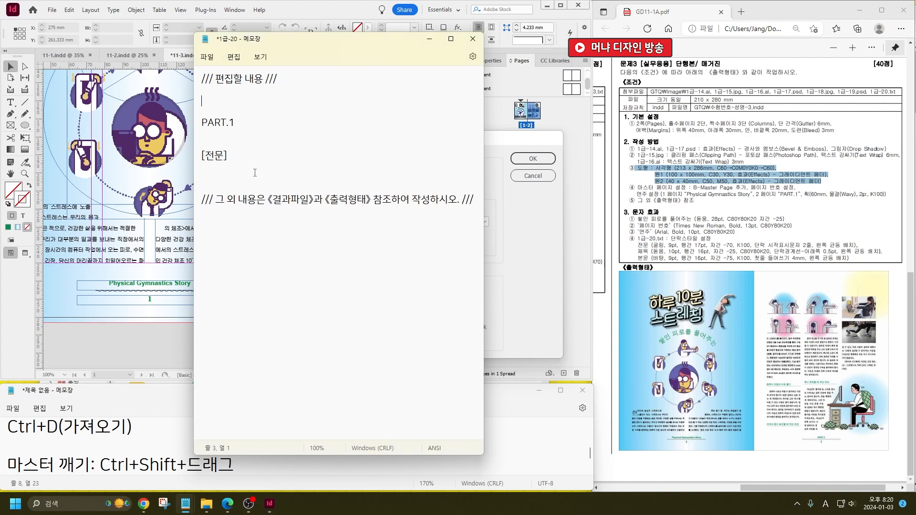
{"action": "left_click_drag", "start_coordinate": [238, 125], "coordinate": [201, 123]}
{"action": "left_click", "coordinate": [243, 125]}
{"action": "key", "text": "ctrl+x"}
{"action": "left_click", "coordinate": [520, 243]}
{"action": "left_click", "coordinate": [431, 210]}
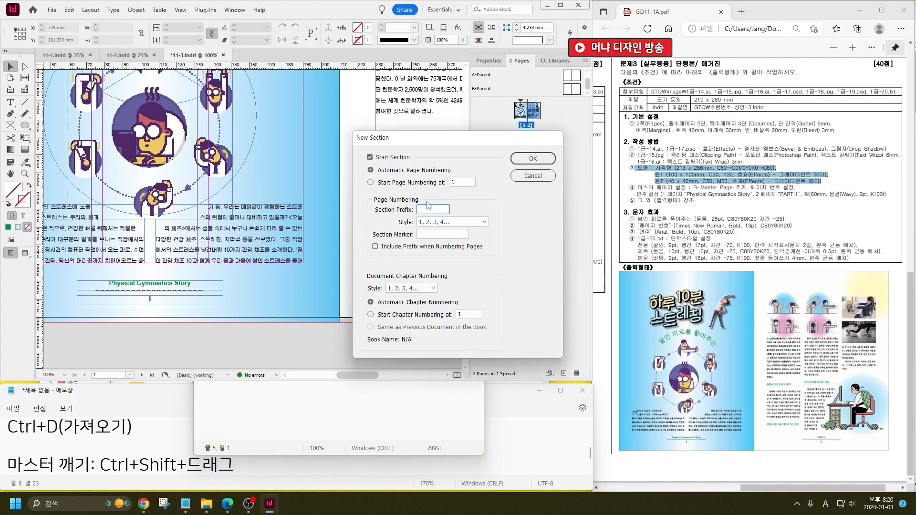
{"action": "left_click", "coordinate": [437, 234]}
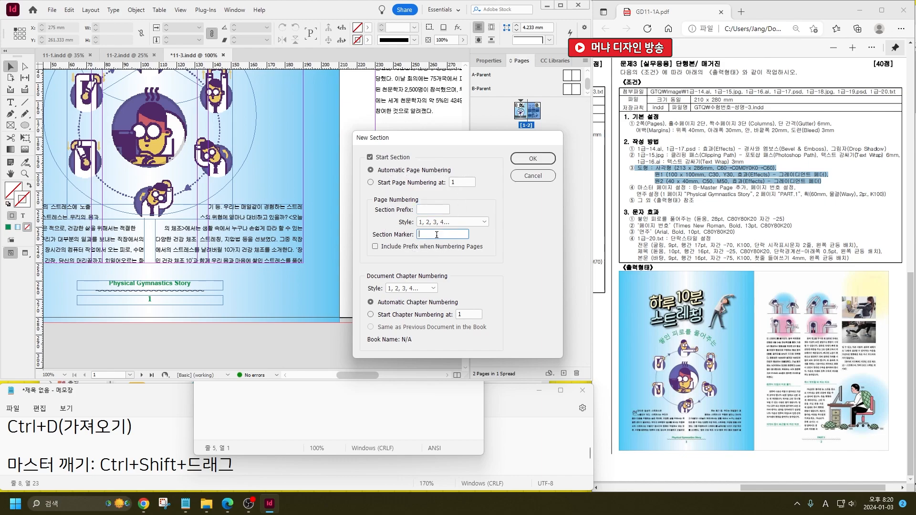
{"action": "left_click", "coordinate": [533, 159]}
{"action": "scroll", "coordinate": [304, 296], "scroll_direction": "right", "scroll_amount": 3}
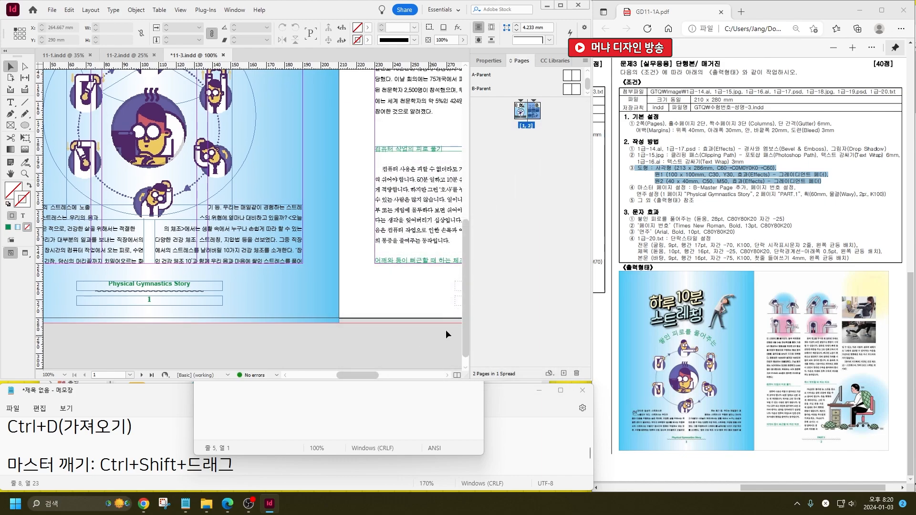
Close the 1급-20 text file without saving it and save the 11-3.indd spread.
{"action": "left_click", "coordinate": [405, 410]}
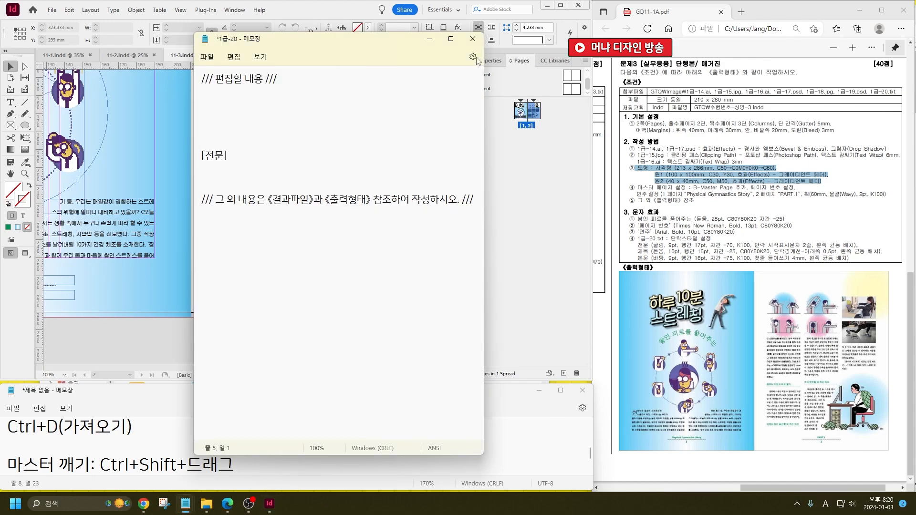
{"action": "left_click", "coordinate": [473, 39]}
{"action": "key", "text": "n"}
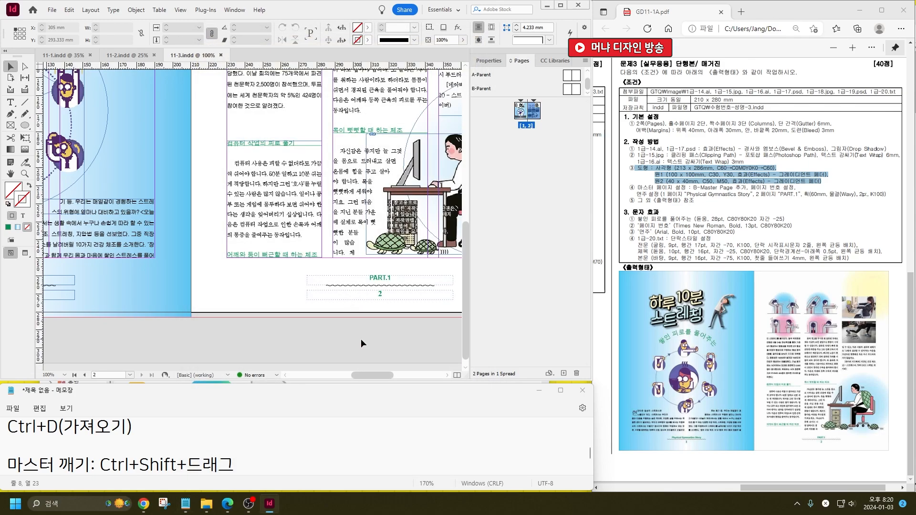
{"action": "scroll", "coordinate": [293, 314], "scroll_direction": "down", "scroll_amount": 2}
Switch to 11-1.indd, consult question 1 of the exam sheet, and export the poster as 11-1 in Adobe PDF (Print) format.
{"action": "left_click", "coordinate": [63, 55]}
{"action": "scroll", "coordinate": [838, 445], "scroll_direction": "right", "scroll_amount": 2}
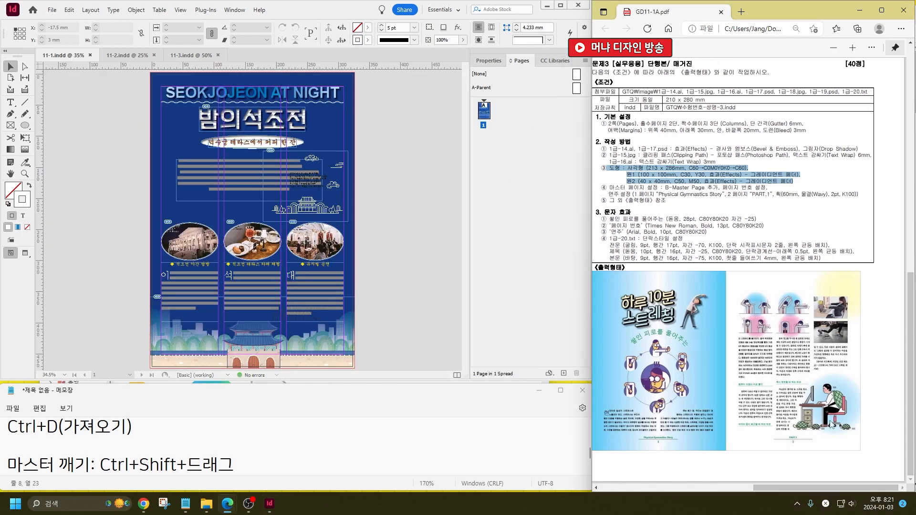
{"action": "scroll", "coordinate": [839, 445], "scroll_direction": "up", "scroll_amount": 15}
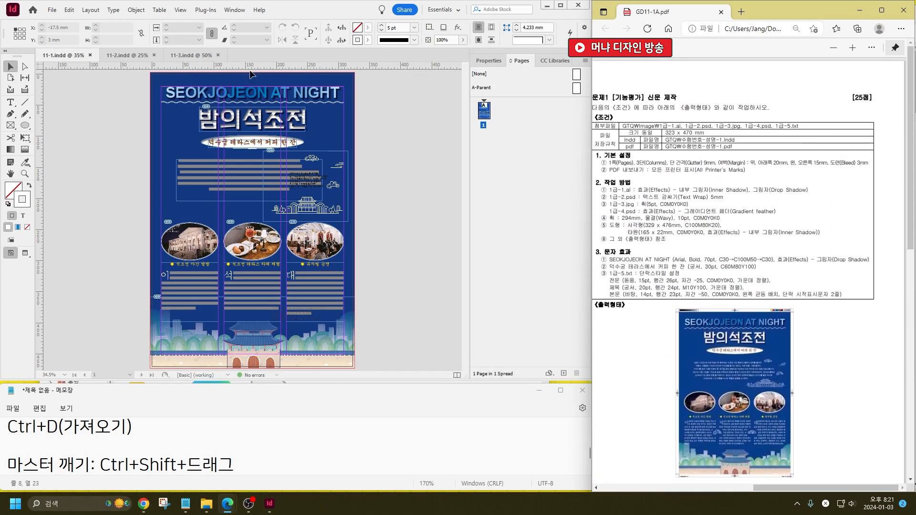
{"action": "left_click", "coordinate": [51, 9]}
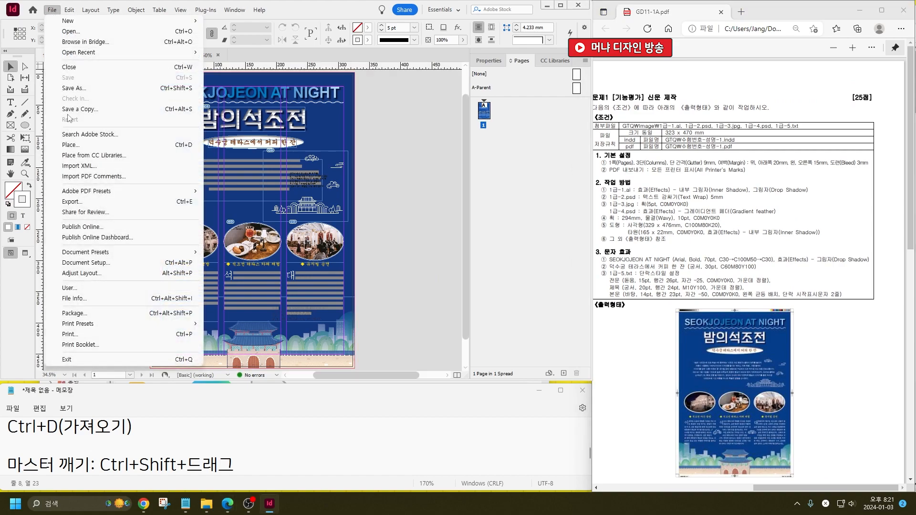
{"action": "left_click", "coordinate": [85, 204]}
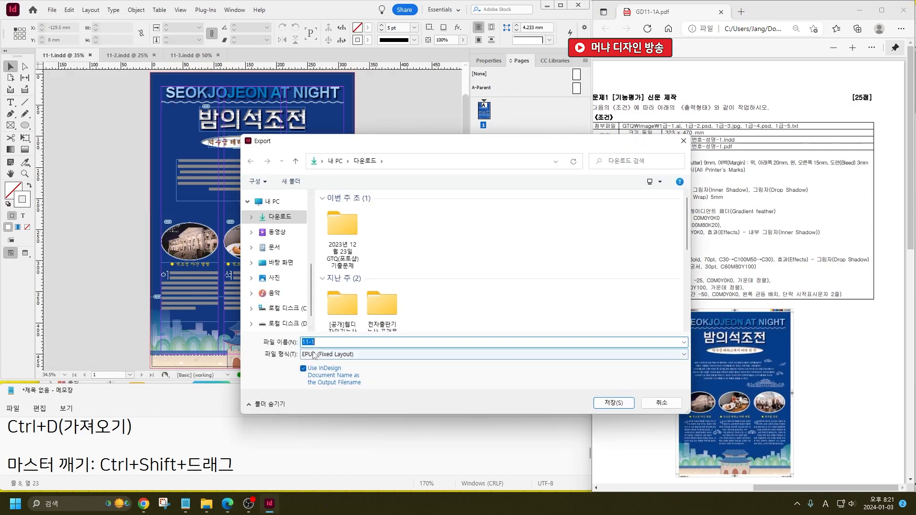
{"action": "left_click", "coordinate": [314, 355]}
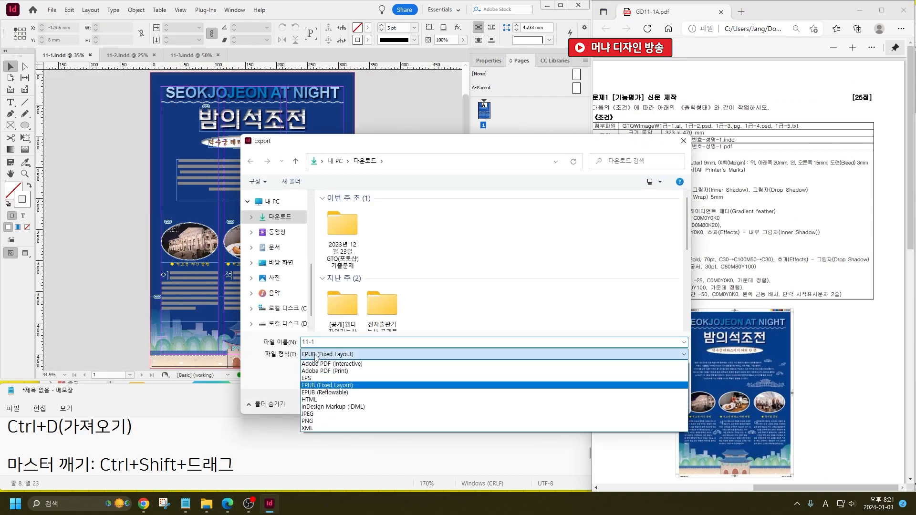
{"action": "left_click", "coordinate": [341, 371]}
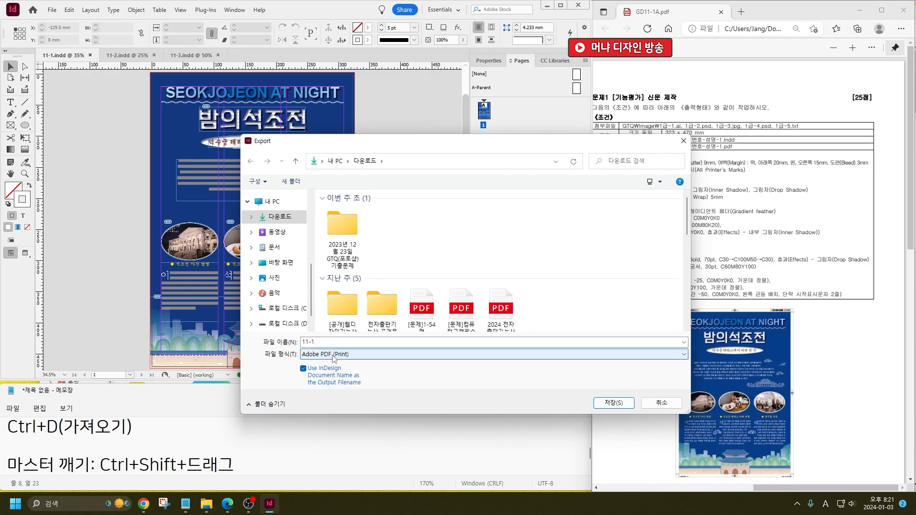
{"action": "left_click", "coordinate": [613, 403]}
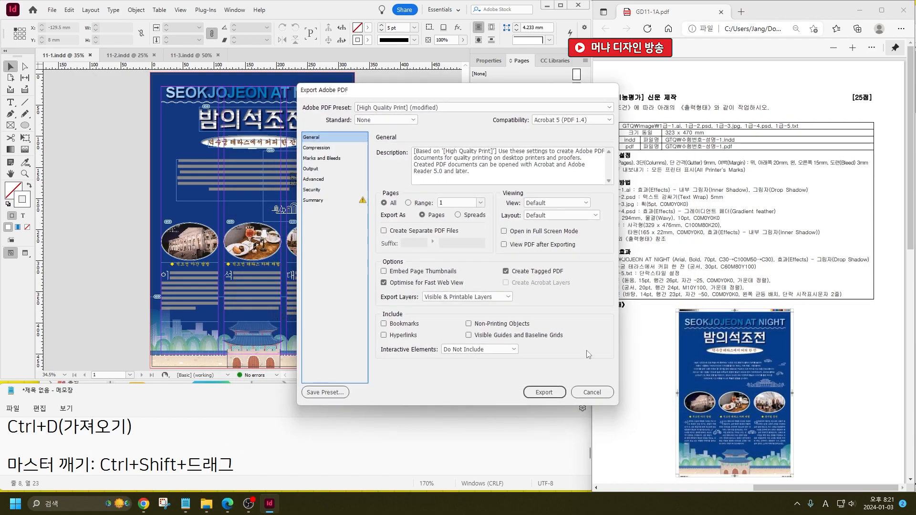
Turn on All Printer's Marks for the PDF and complete the export.
{"action": "left_click", "coordinate": [329, 159]}
{"action": "left_click", "coordinate": [384, 163]}
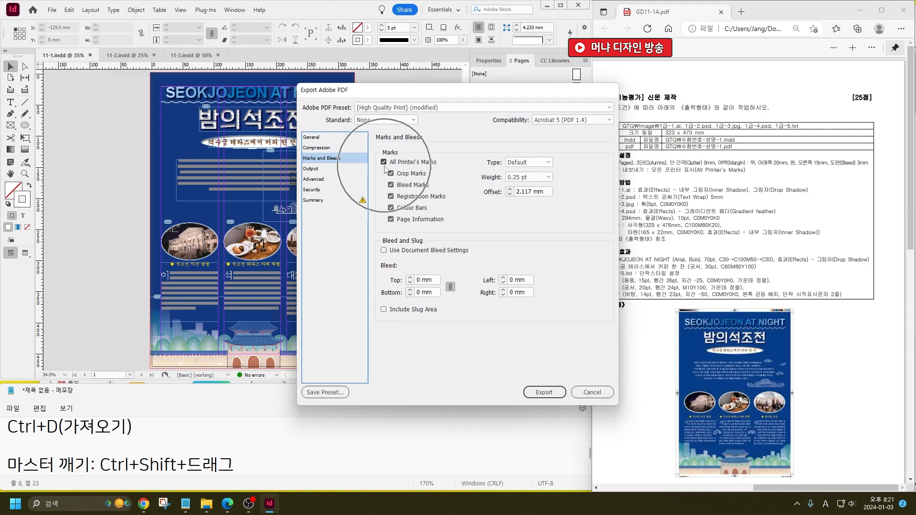
{"action": "left_click", "coordinate": [551, 395]}
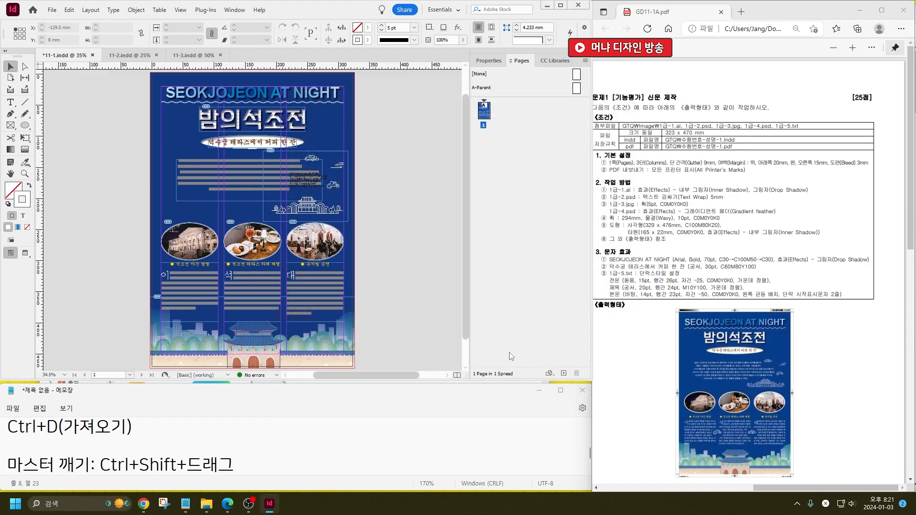
Switch to 11-2.indd, consult question 2 of the exam sheet, and export the document as 11-2 in EPUB (Fixed Layout) format.
{"action": "left_click", "coordinate": [129, 55]}
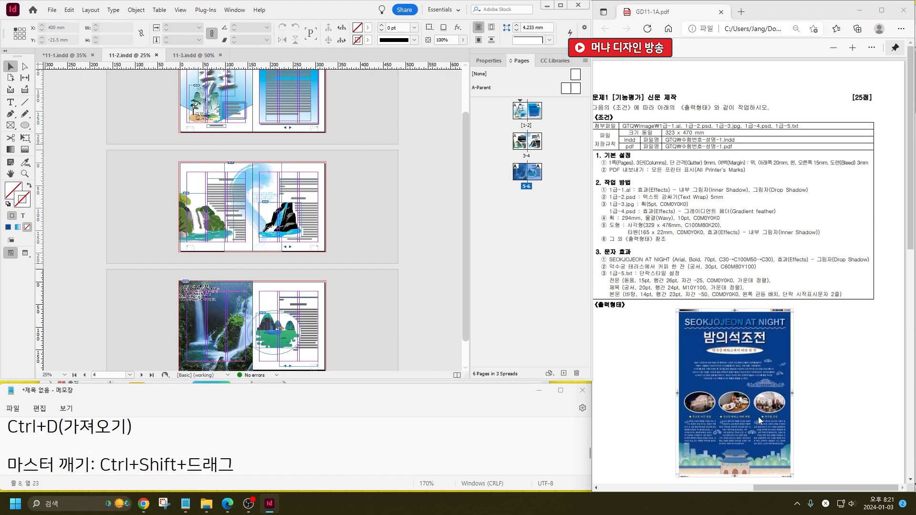
{"action": "scroll", "coordinate": [762, 464], "scroll_direction": "down", "scroll_amount": 8}
{"action": "left_click_drag", "start_coordinate": [798, 488], "coordinate": [658, 488]}
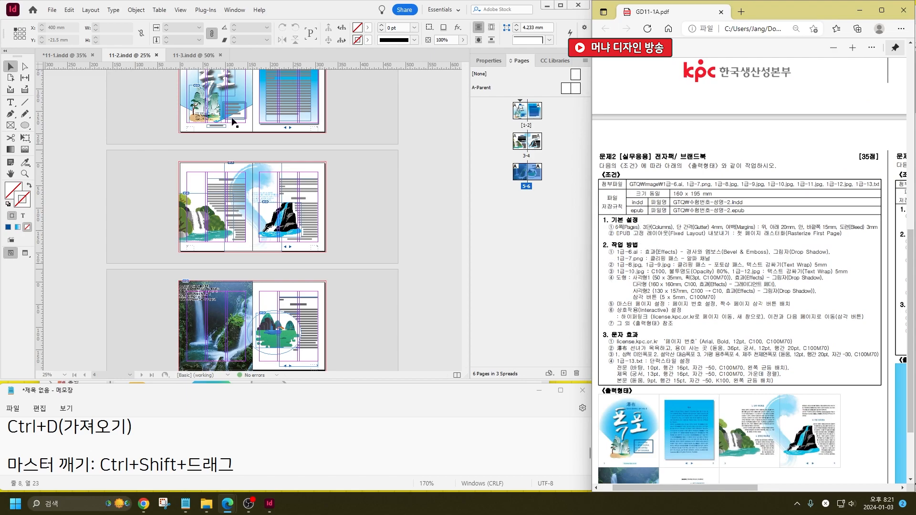
{"action": "left_click", "coordinate": [52, 9]}
{"action": "left_click", "coordinate": [137, 202]}
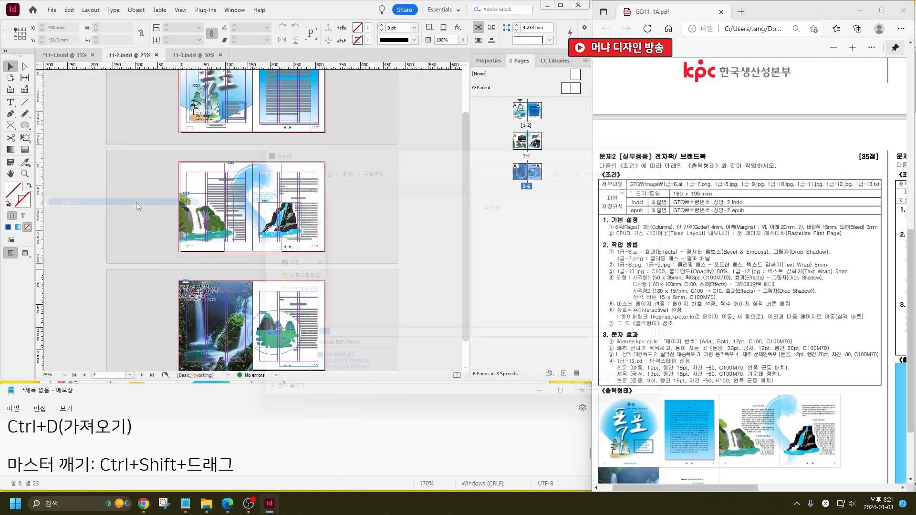
{"action": "left_click_drag", "start_coordinate": [388, 142], "coordinate": [122, 120]}
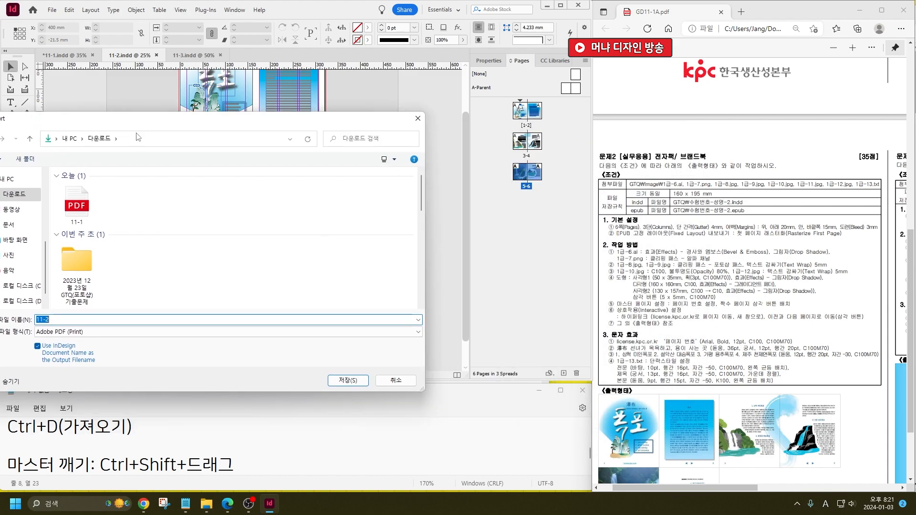
{"action": "left_click", "coordinate": [86, 332]}
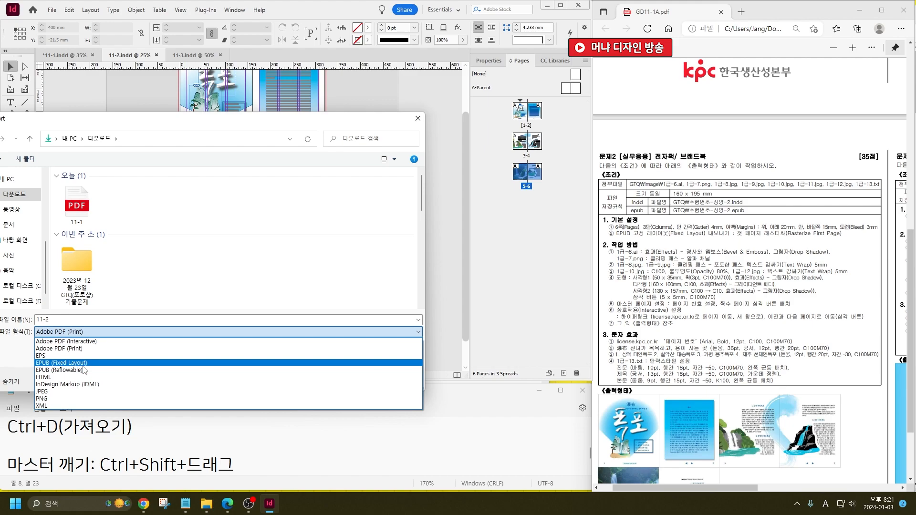
{"action": "left_click", "coordinate": [83, 365]}
{"action": "left_click", "coordinate": [344, 380]}
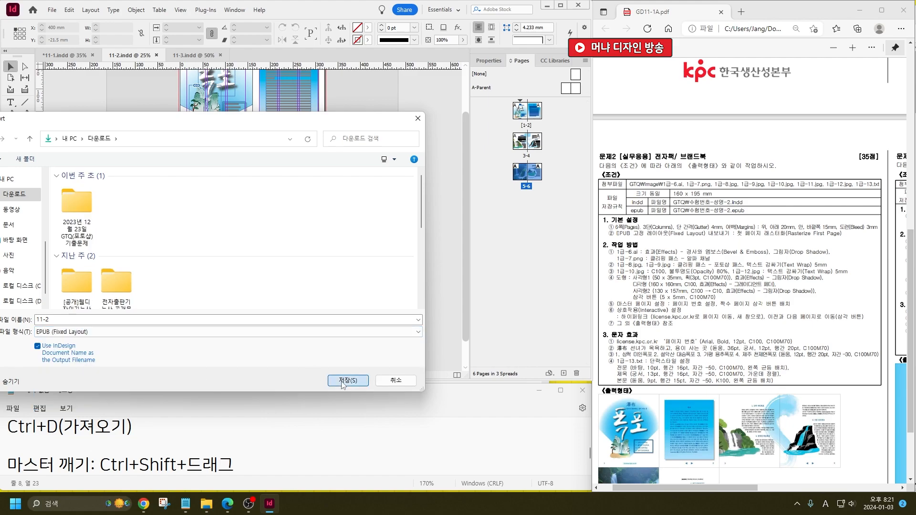
Choose Rasterize First Page as the EPUB cover and complete the export.
{"action": "left_click_drag", "start_coordinate": [360, 123], "coordinate": [296, 124]}
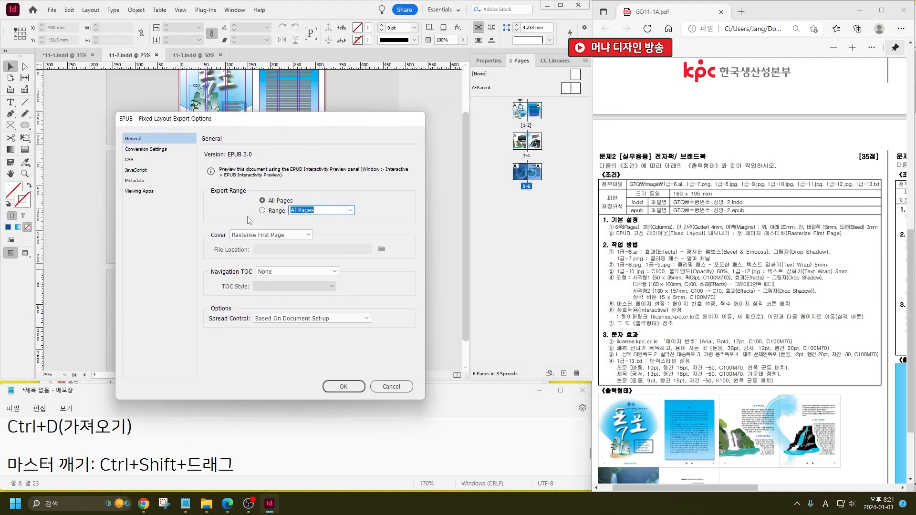
{"action": "left_click", "coordinate": [251, 237]}
{"action": "left_click", "coordinate": [250, 236]}
{"action": "left_click", "coordinate": [343, 387]}
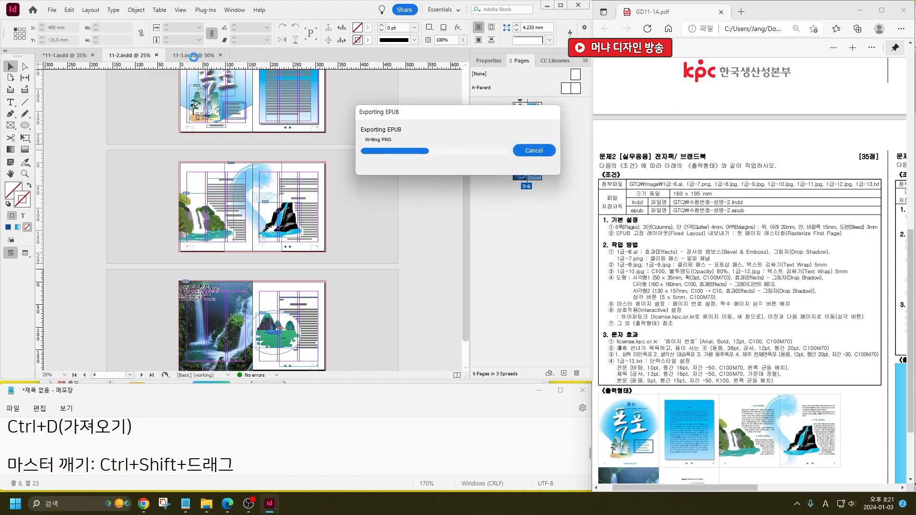
Check question 3's file requirements for 11-3.indd and review the exam files in the Downloads folder, including the exported 11-1 PDF and 11-2 EPUB.
{"action": "left_click", "coordinate": [194, 56]}
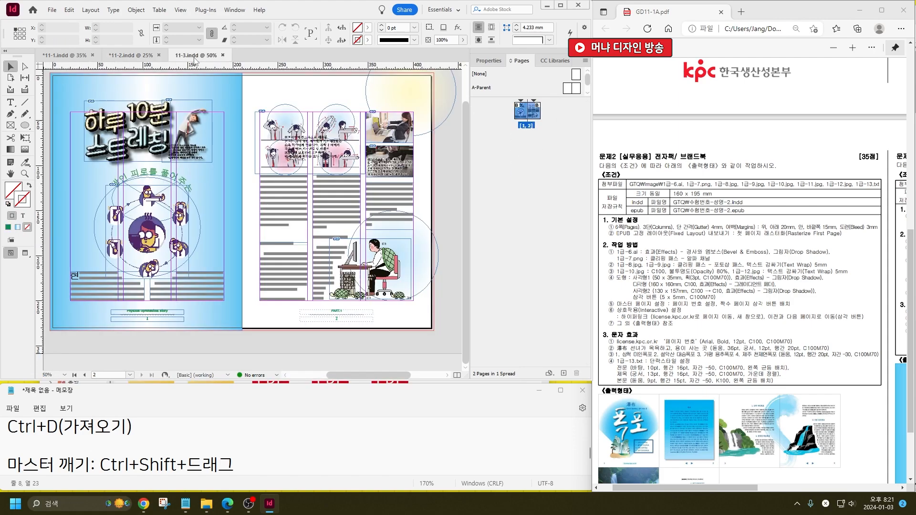
{"action": "left_click_drag", "start_coordinate": [654, 491], "coordinate": [812, 481]}
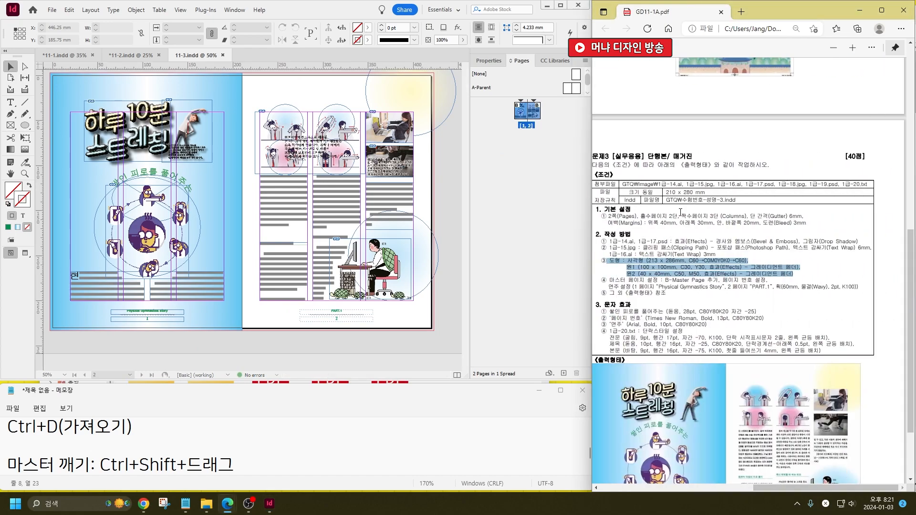
{"action": "left_click", "coordinate": [548, 5]}
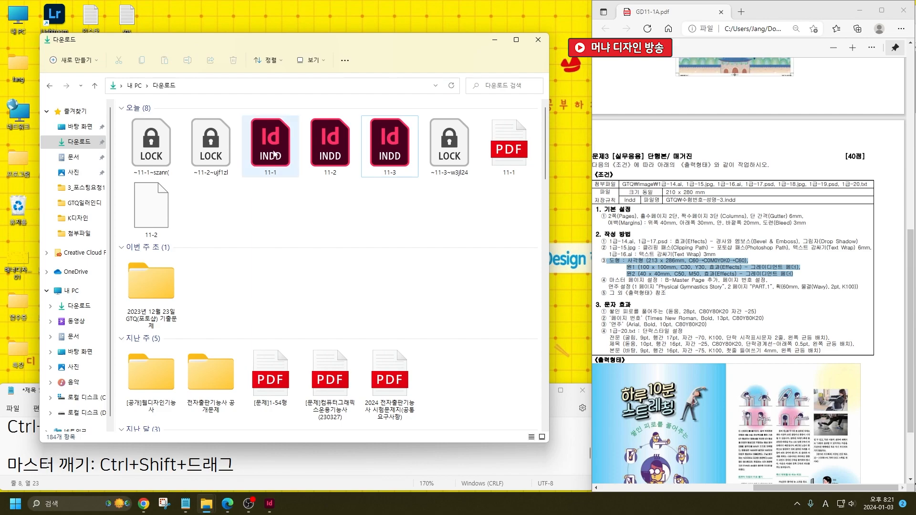
{"action": "left_click", "coordinate": [509, 145]}
{"action": "left_click", "coordinate": [154, 210]}
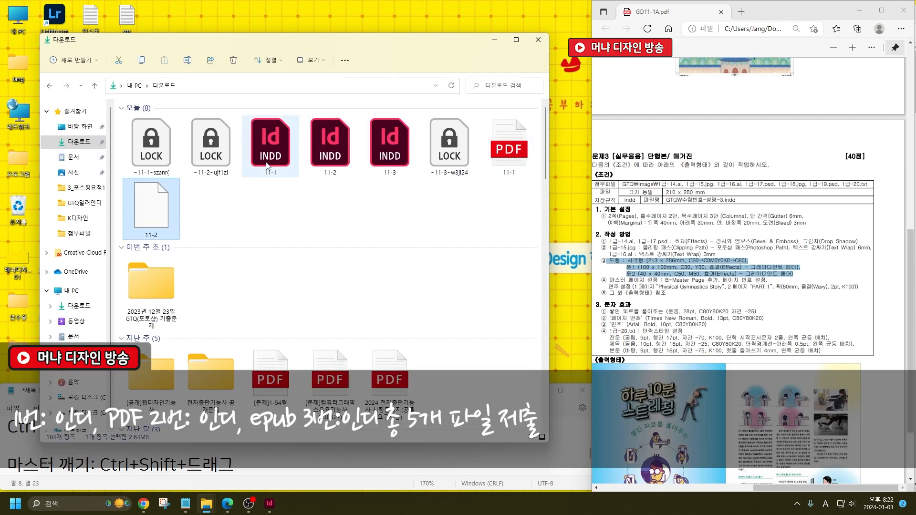
{"action": "left_click", "coordinate": [497, 151]}
{"action": "left_click", "coordinate": [139, 218]}
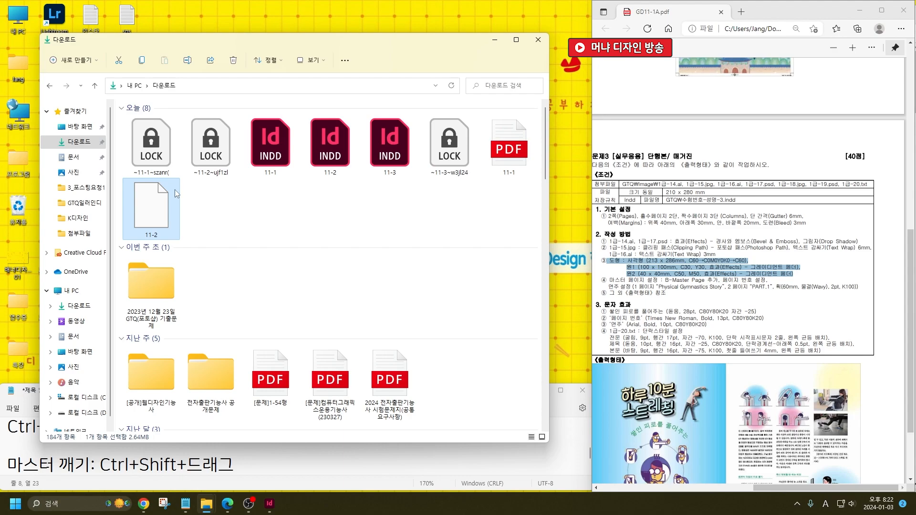
{"action": "left_click", "coordinate": [292, 455]}
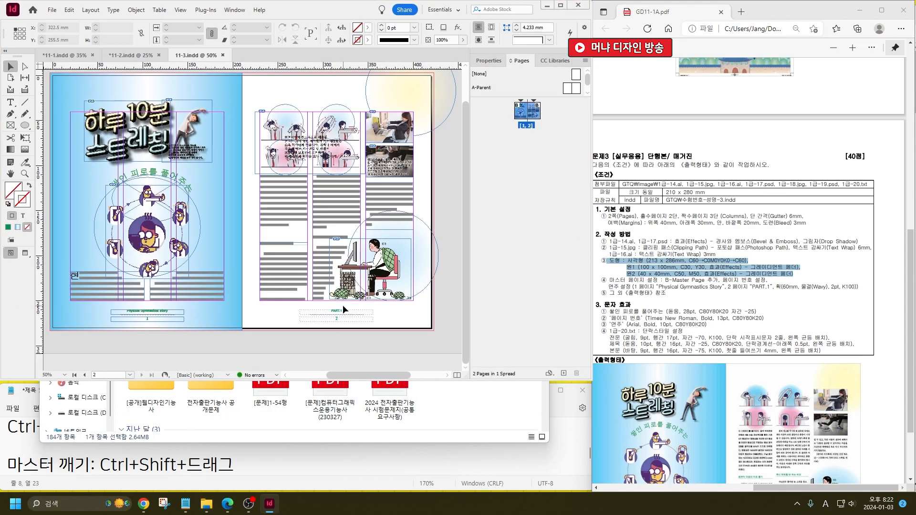